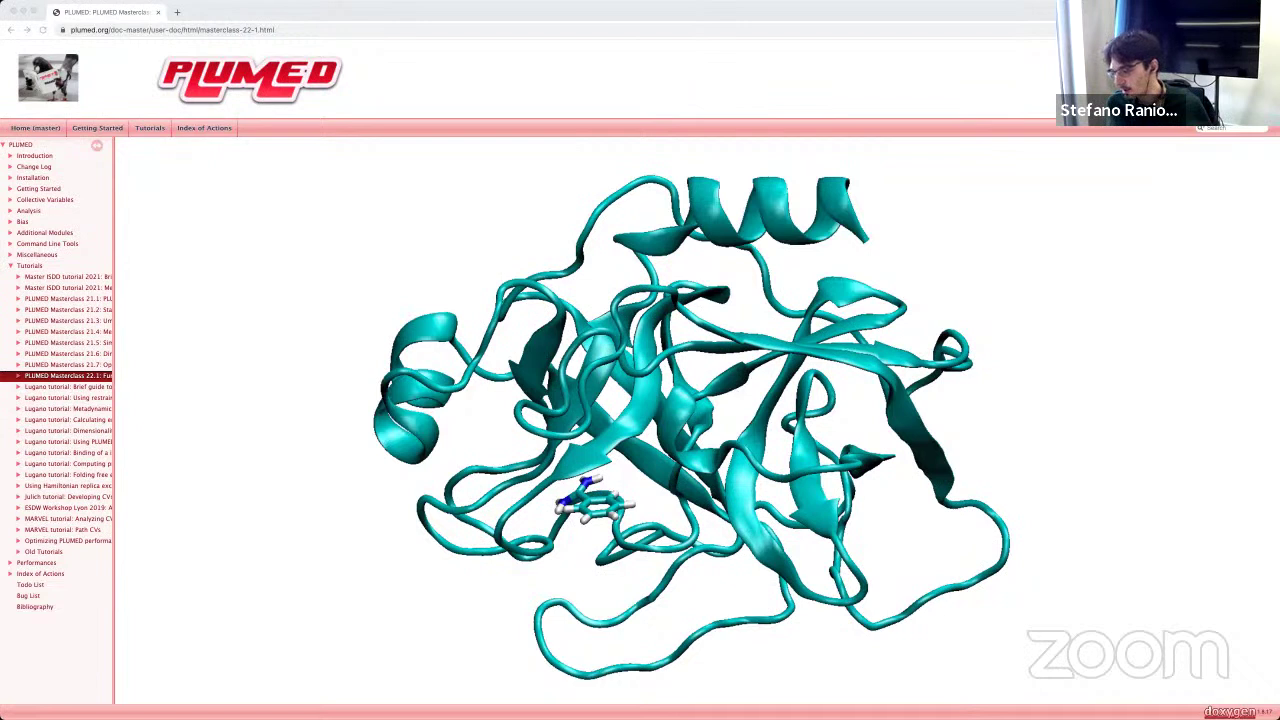
Step: Load start.gro into VMD as a new molecule
{"action": "key", "text": "super+Tab"}
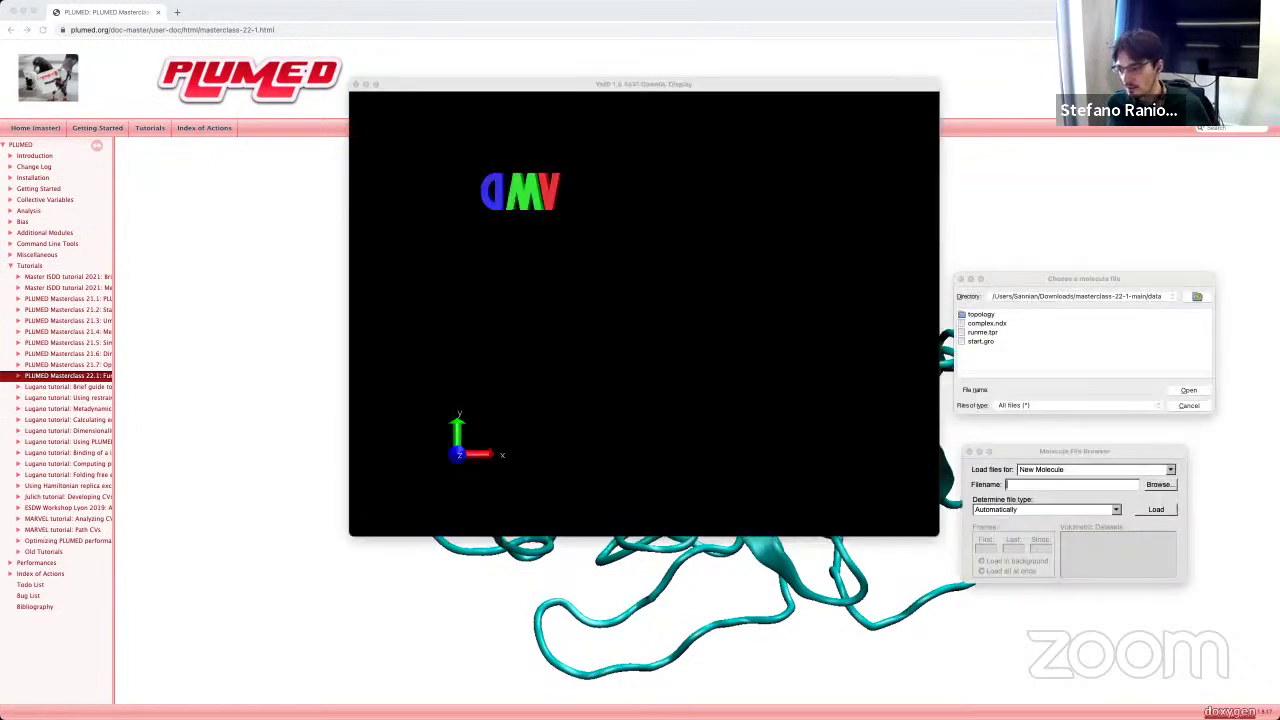
{"action": "left_click", "coordinate": [1008, 484]}
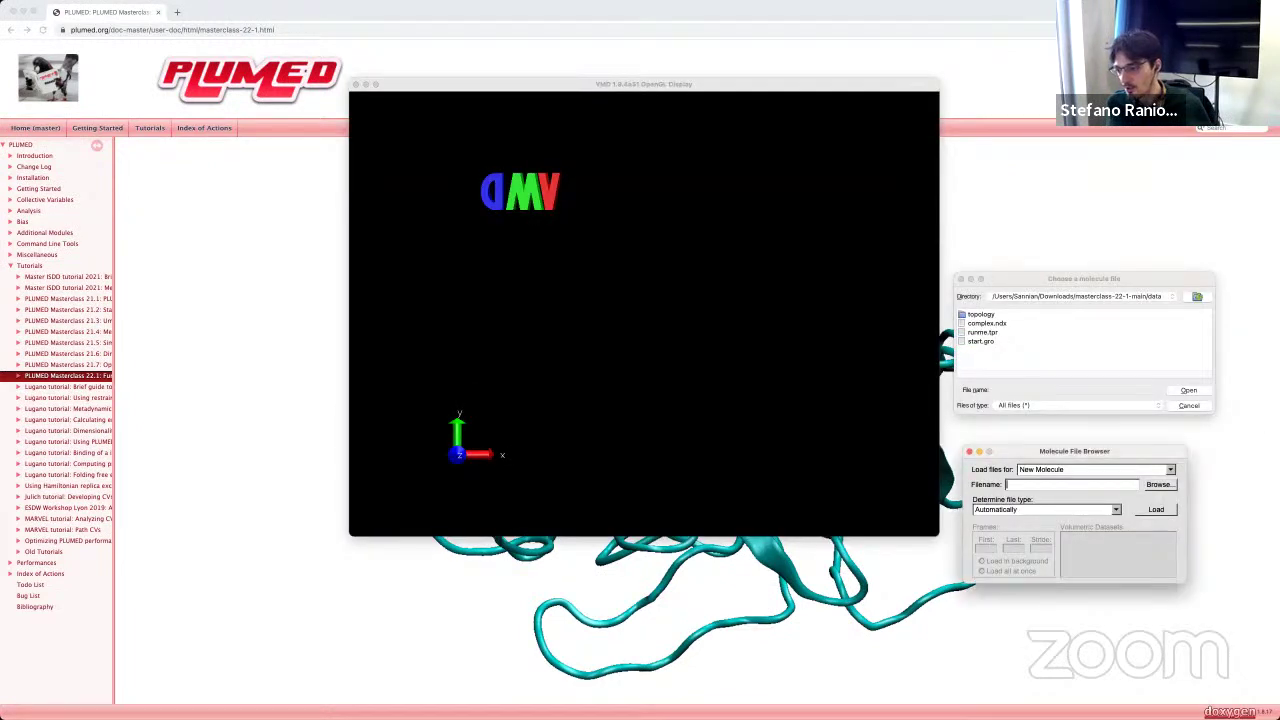
{"action": "left_click", "coordinate": [982, 342]}
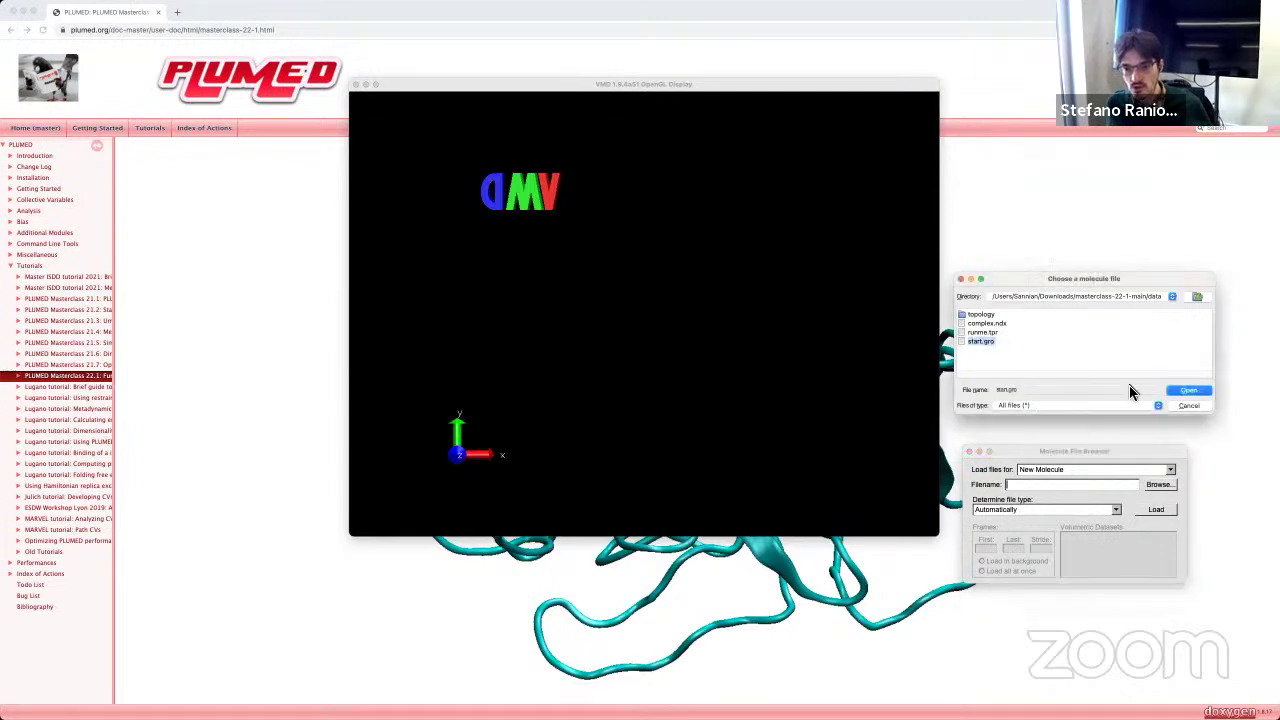
{"action": "left_click", "coordinate": [1193, 392]}
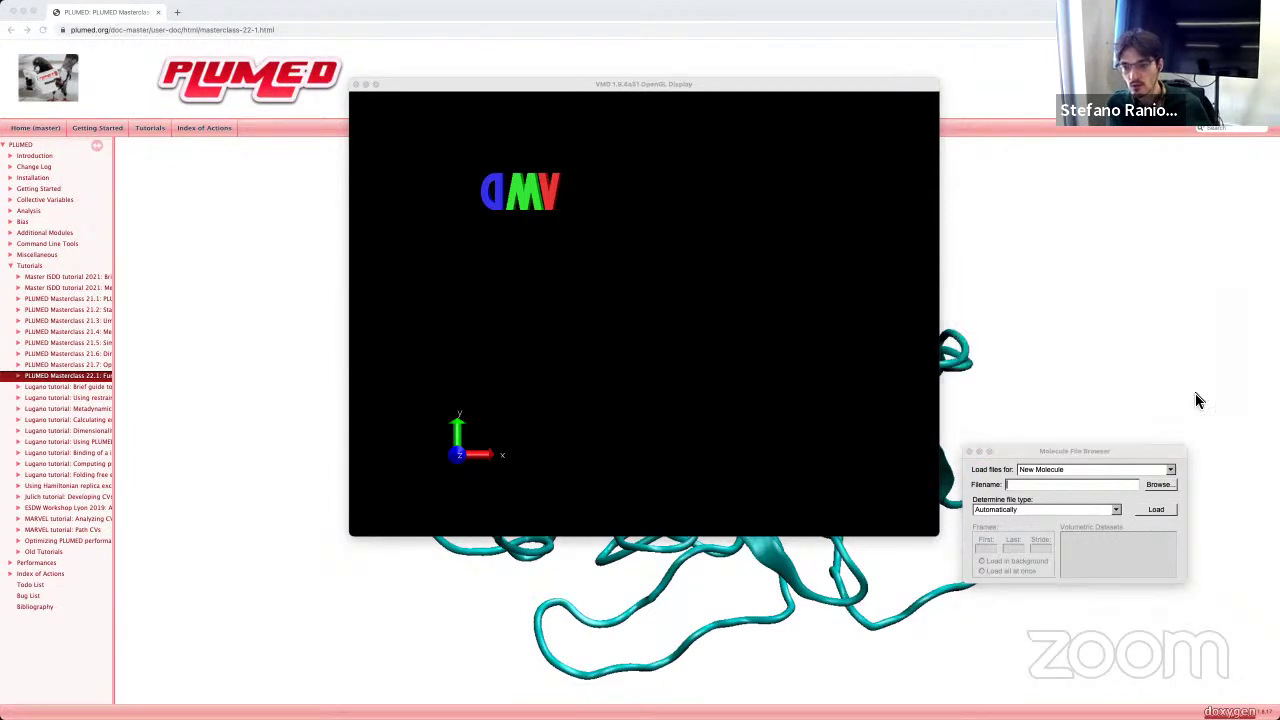
{"action": "left_click", "coordinate": [1158, 511]}
Step: Rotate and zoom the display to inspect the loaded solvated protein
{"action": "left_click", "coordinate": [750, 360]}
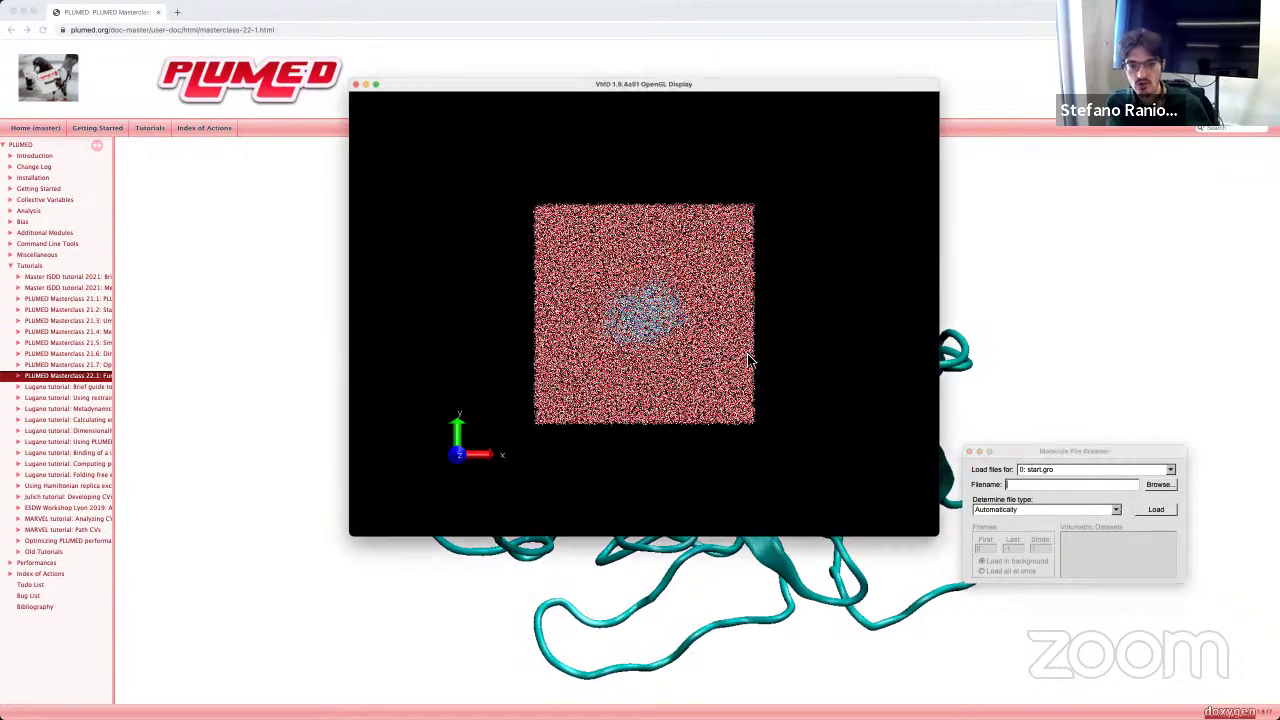
{"action": "left_click_drag", "start_coordinate": [665, 348], "coordinate": [670, 300]}
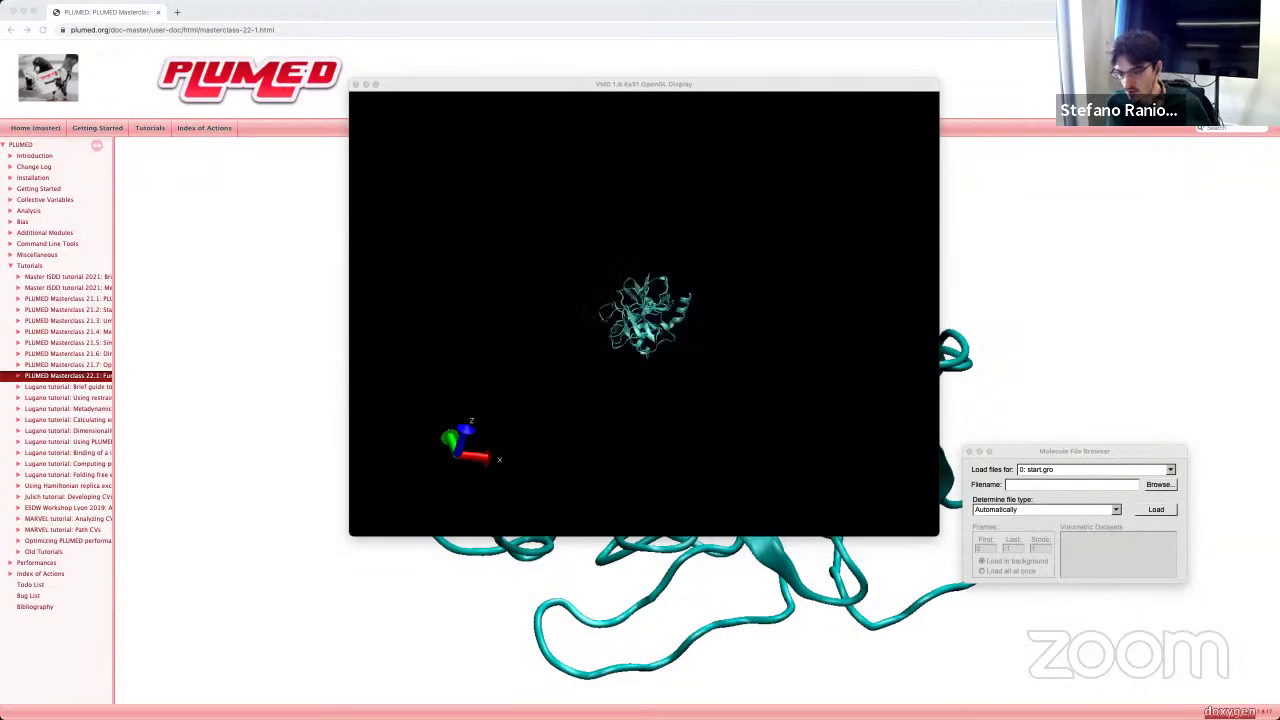
{"action": "scroll", "coordinate": [680, 428], "scroll_direction": "up", "scroll_amount": 5}
{"action": "scroll", "coordinate": [655, 392], "scroll_direction": "down", "scroll_amount": 3}
{"action": "left_click_drag", "start_coordinate": [651, 389], "coordinate": [745, 425]}
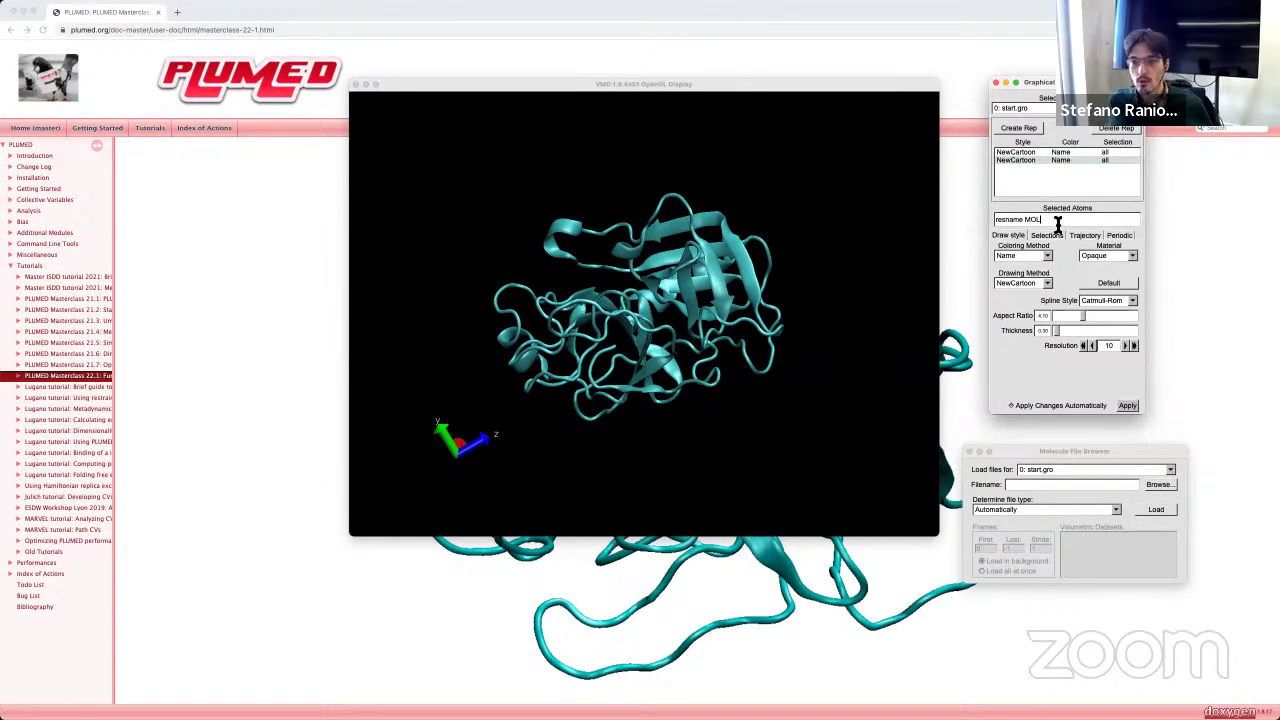
Step: Draw the resname MOL ligand representation in Licorice style
{"action": "key", "text": "Return"}
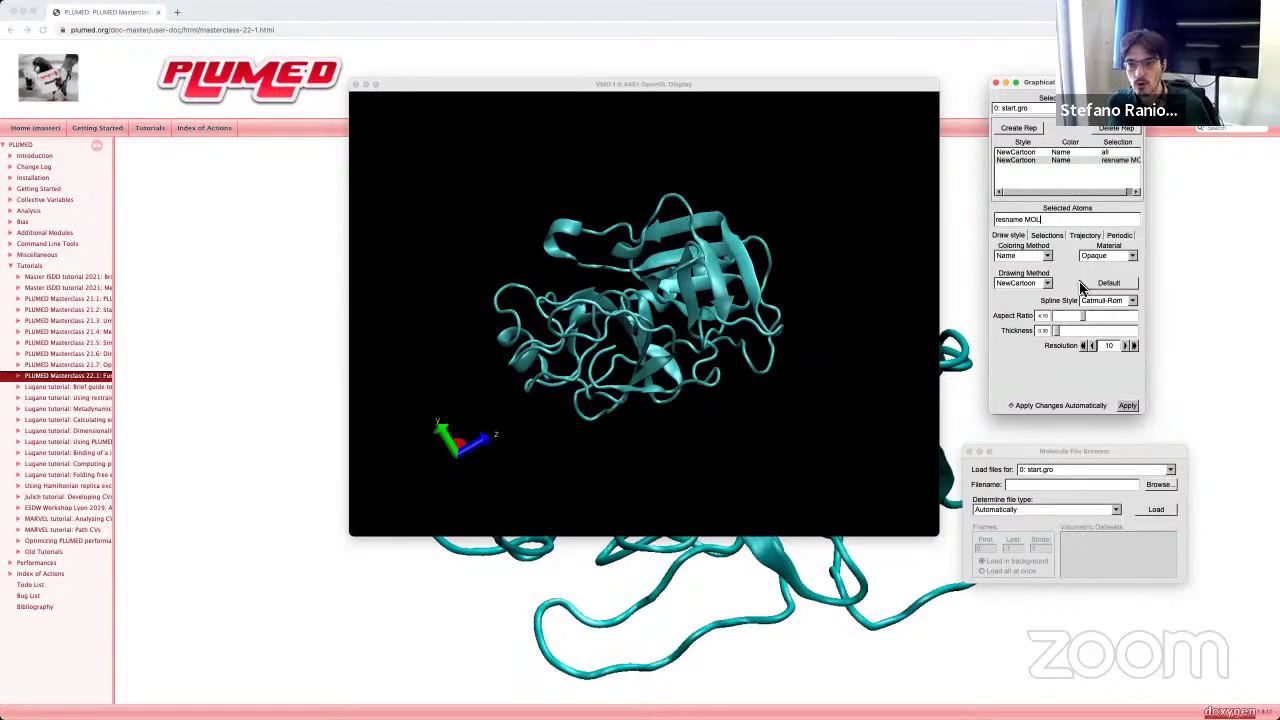
{"action": "left_click", "coordinate": [1047, 284]}
{"action": "left_click", "coordinate": [1009, 212]}
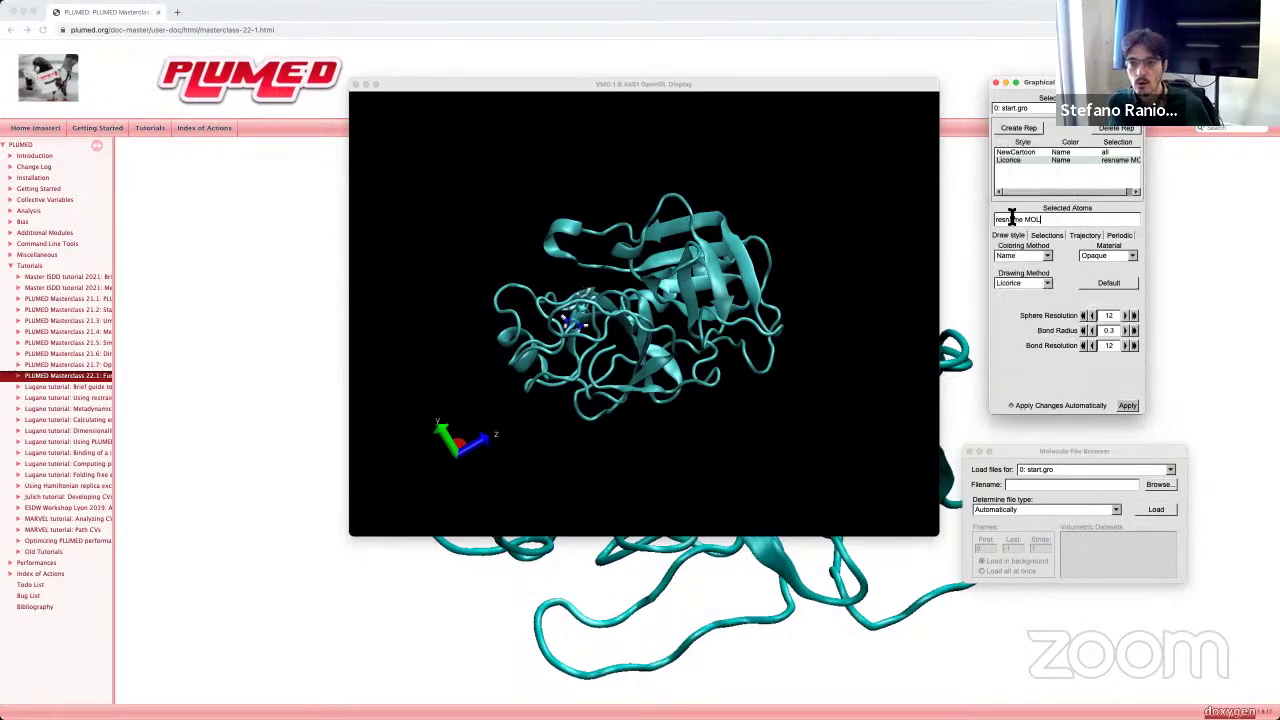
{"action": "mouse_move", "coordinate": [525, 341]}
{"action": "left_mouse_down"}
{"action": "mouse_move", "coordinate": [514, 423]}
{"action": "mouse_move", "coordinate": [563, 409]}
{"action": "mouse_move", "coordinate": [553, 402]}
{"action": "mouse_move", "coordinate": [550, 416]}
{"action": "left_mouse_up"}
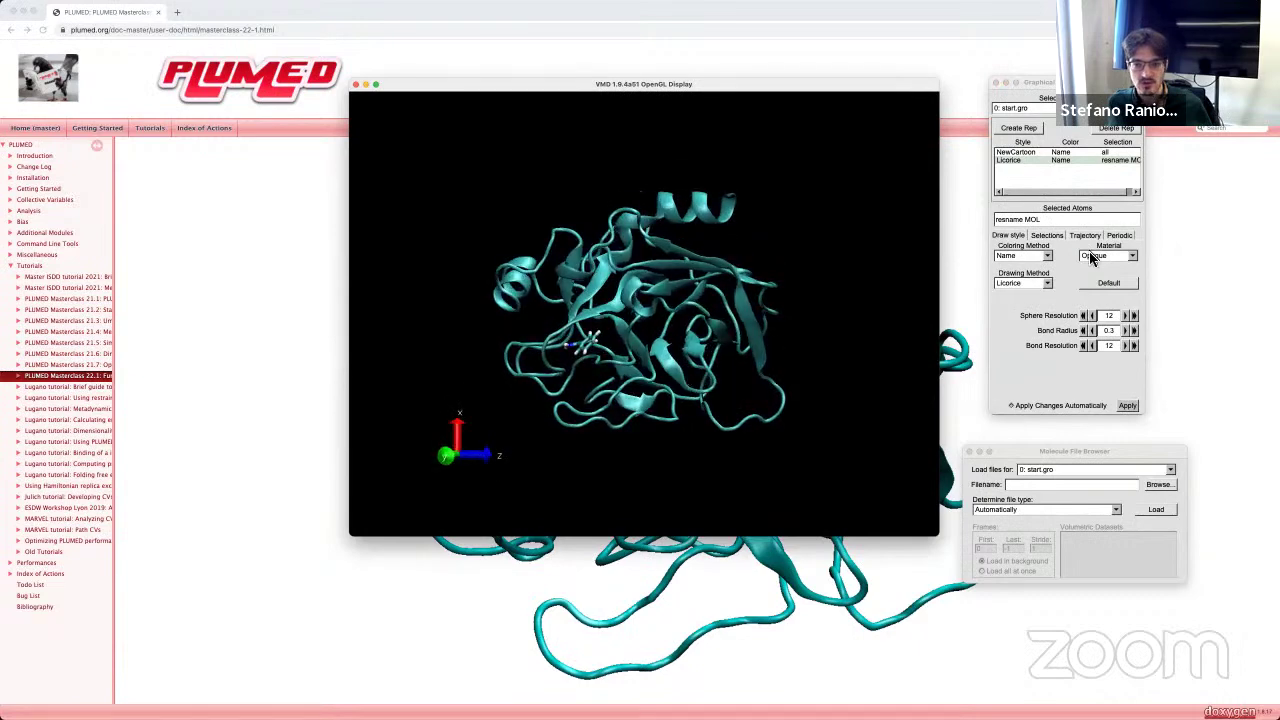
Step: Add a new representation with selection 'resid 171'
{"action": "left_click", "coordinate": [1033, 127]}
{"action": "left_click_drag", "start_coordinate": [1040, 219], "coordinate": [975, 215]}
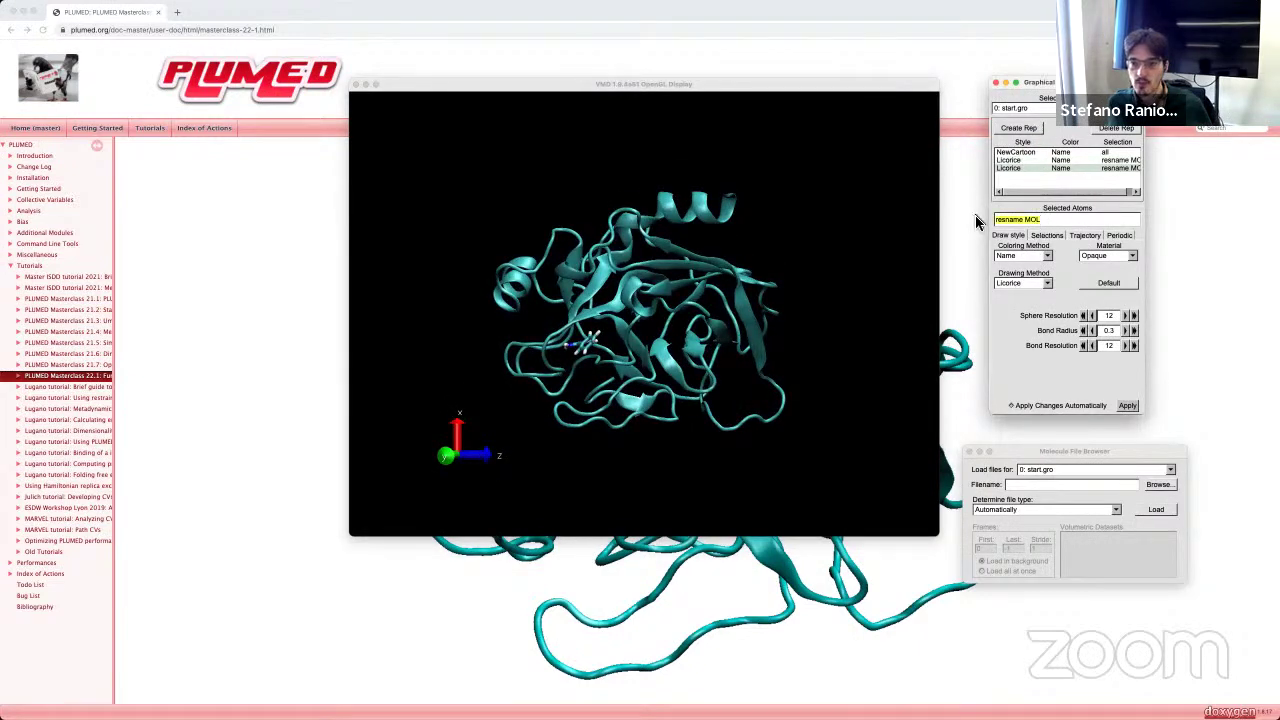
{"action": "type", "text": "resid"}
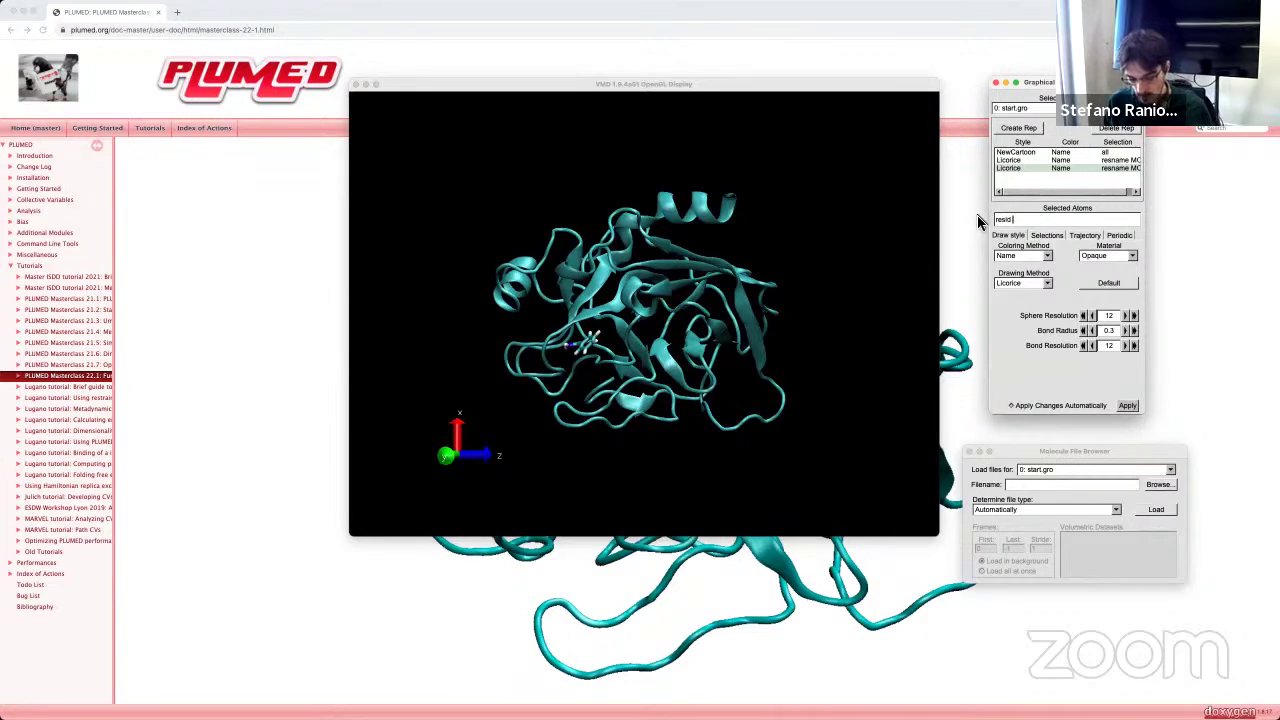
{"action": "type", "text": " 171"}
{"action": "key", "text": "Return"}
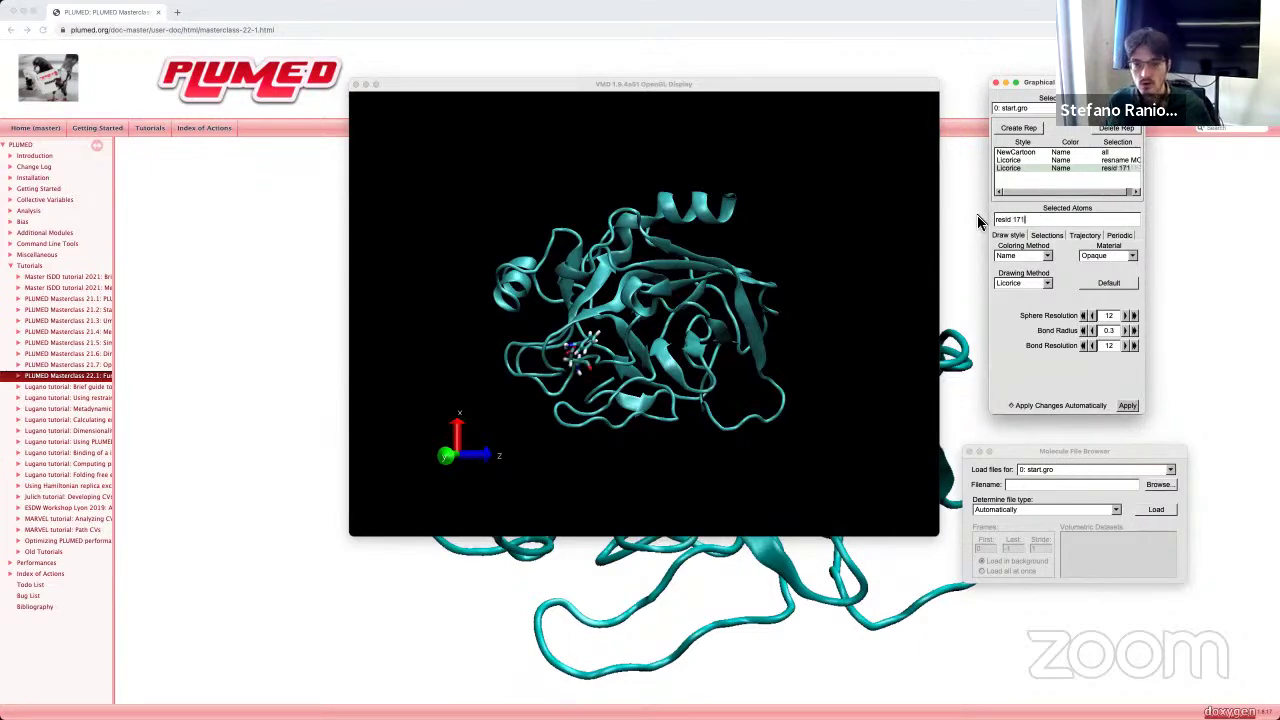
Step: Rotate and zoom around the binding site, then return to the tutorial page
{"action": "left_click_drag", "start_coordinate": [618, 362], "coordinate": [695, 358]}
{"action": "scroll", "coordinate": [695, 358], "scroll_direction": "up", "scroll_amount": 3}
{"action": "scroll", "coordinate": [695, 351], "scroll_direction": "up", "scroll_amount": 5}
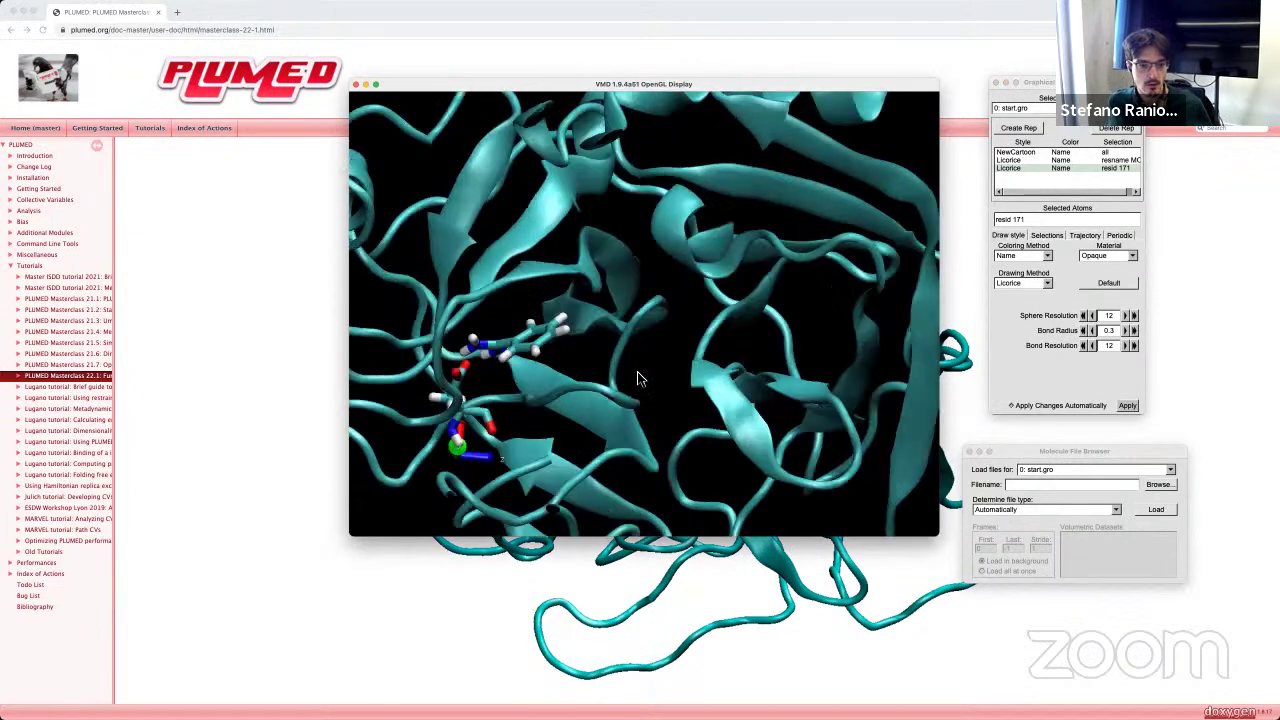
{"action": "left_click_drag", "start_coordinate": [613, 345], "coordinate": [548, 329]}
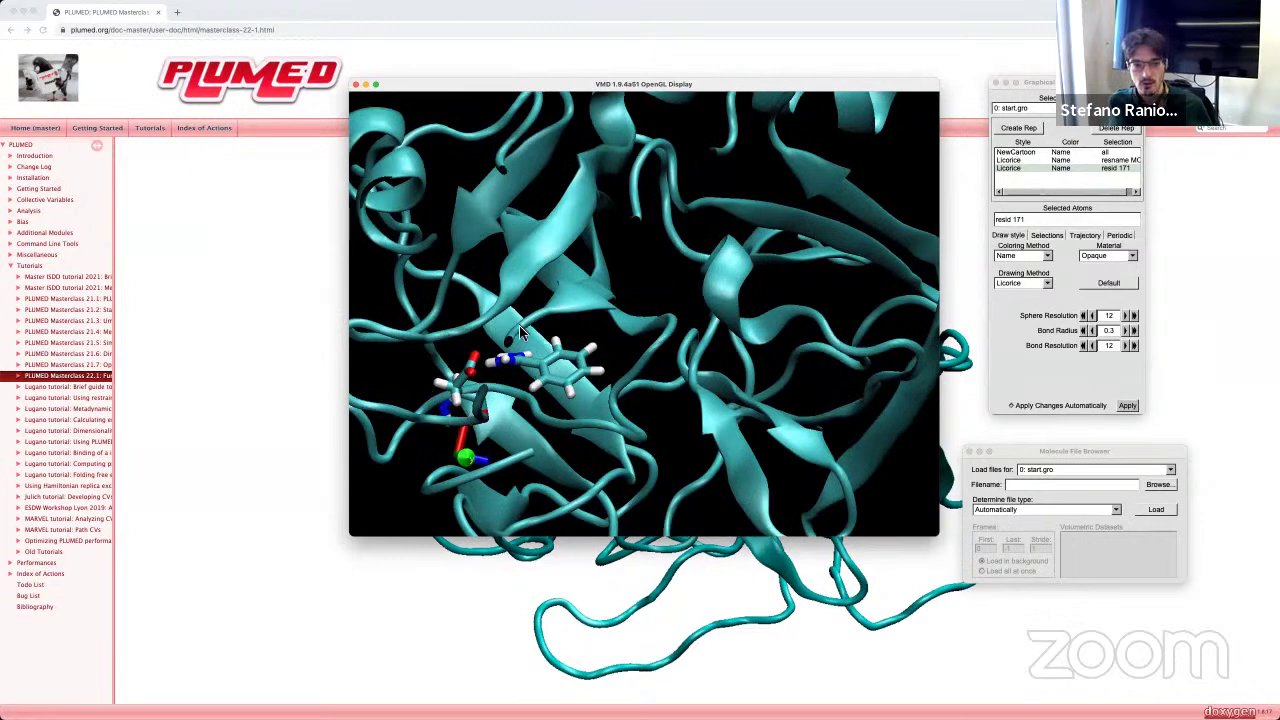
{"action": "scroll", "coordinate": [583, 365], "scroll_direction": "down", "scroll_amount": 10}
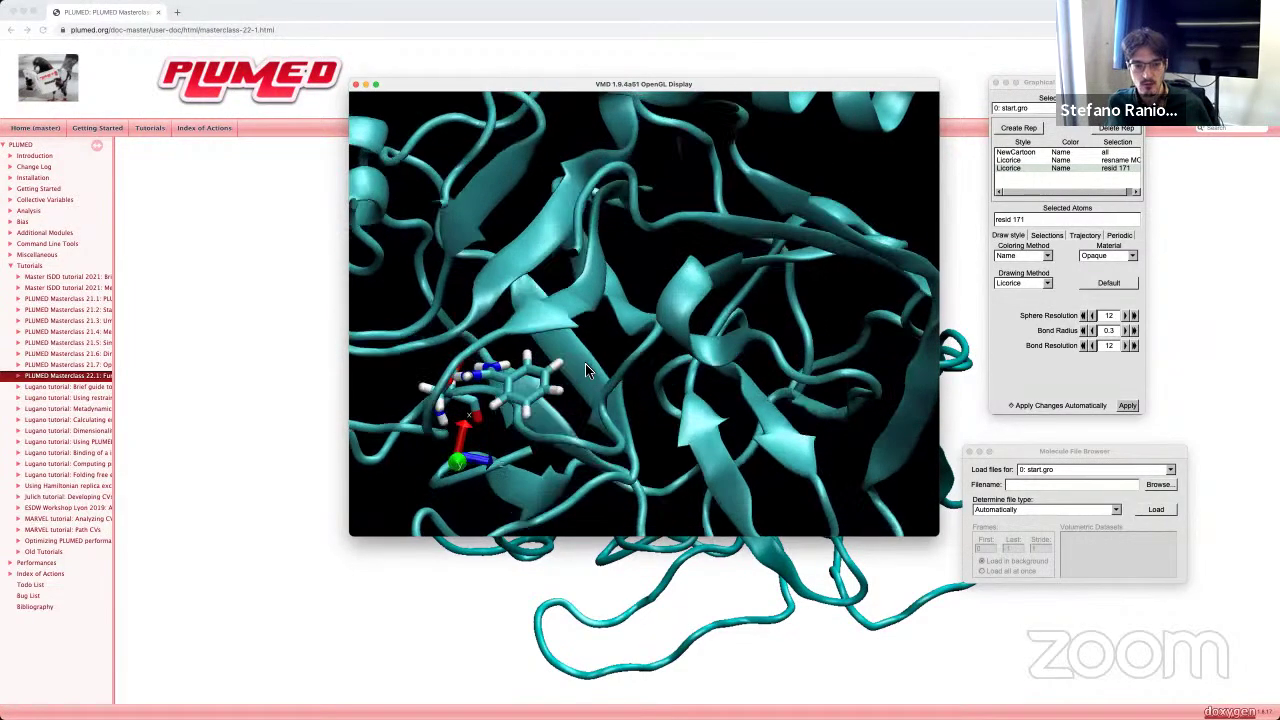
{"action": "left_click_drag", "start_coordinate": [585, 365], "coordinate": [623, 397]}
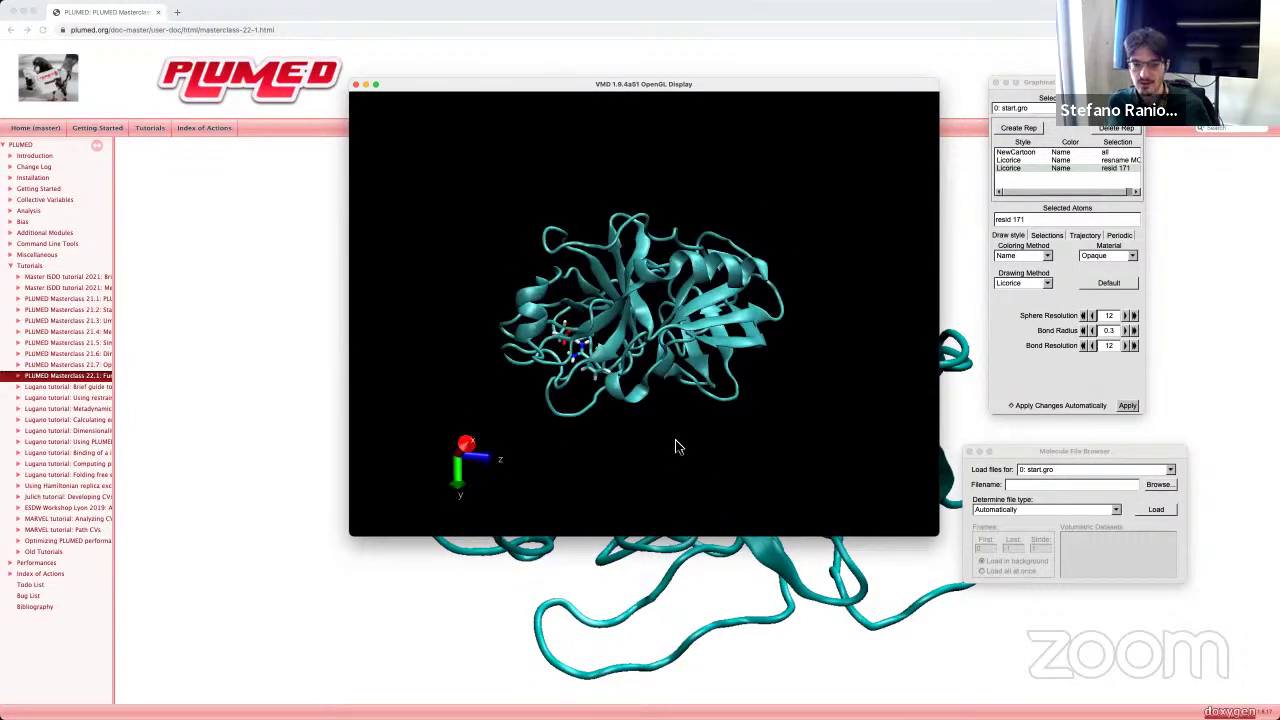
{"action": "left_click_drag", "start_coordinate": [686, 434], "coordinate": [646, 514]}
{"action": "left_click", "coordinate": [618, 604]}
Step: Scroll the tutorial to 'Exercise 1: FM input generation' and return to VMD
{"action": "scroll", "coordinate": [651, 503], "scroll_direction": "down", "scroll_amount": 6}
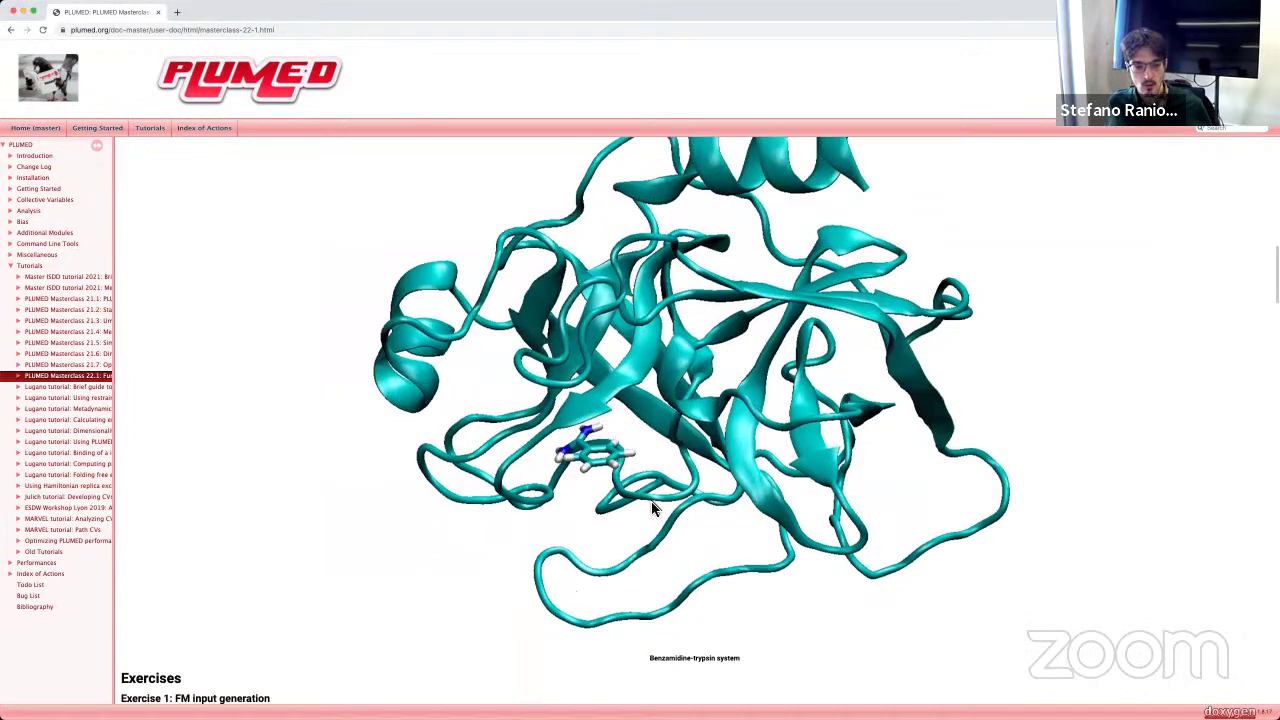
{"action": "scroll", "coordinate": [300, 310], "scroll_direction": "down", "scroll_amount": 3}
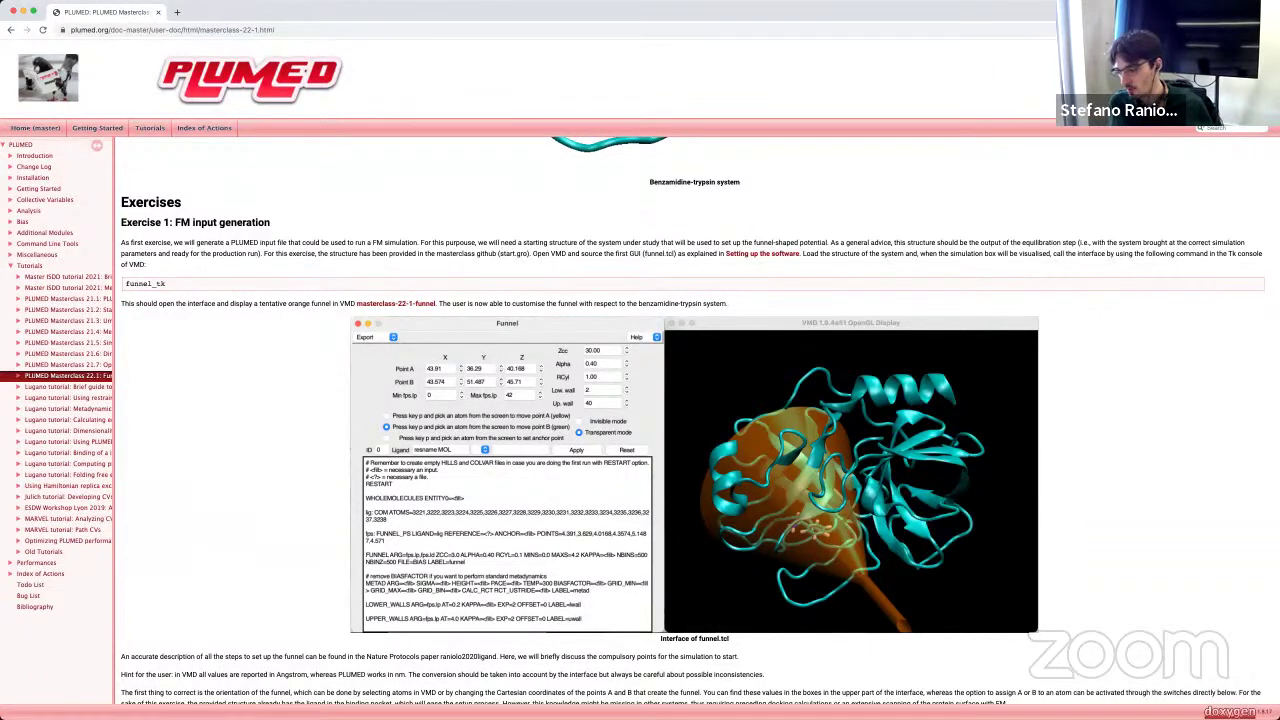
{"action": "key", "text": "super+Tab"}
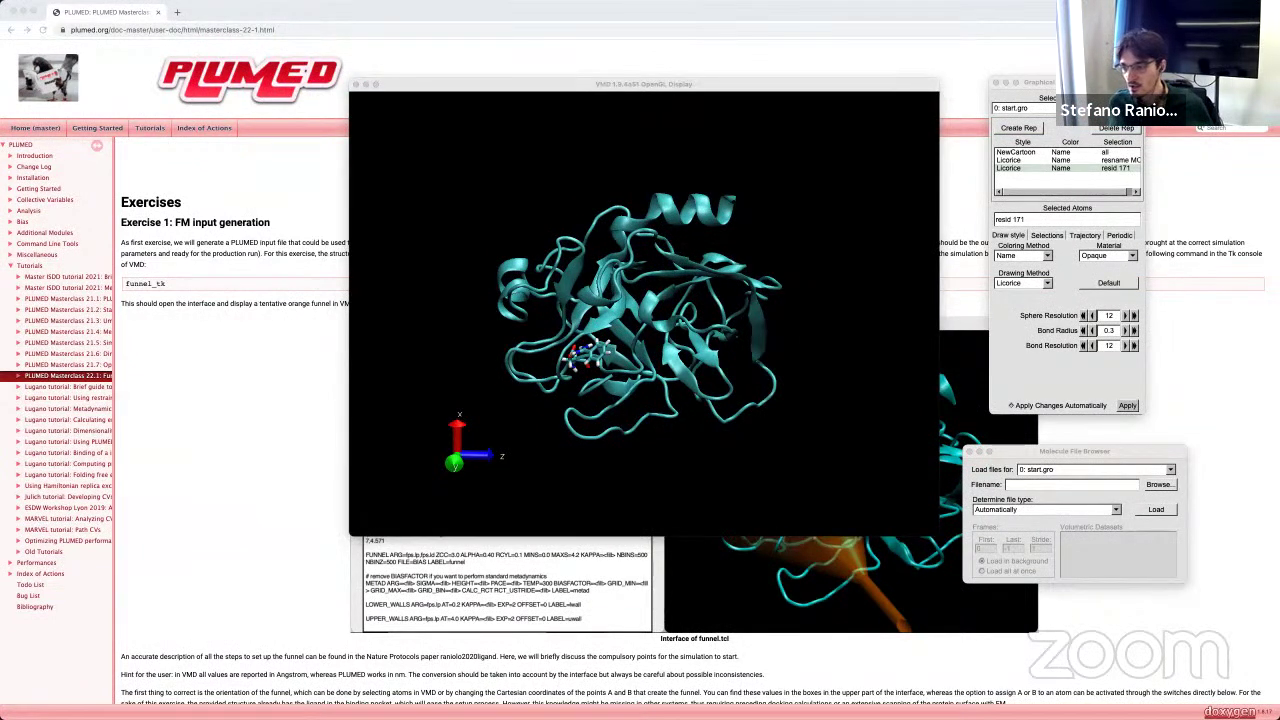
Step: Place the Tk Console beside the display and source tooltip.tcl
{"action": "left_click_drag", "start_coordinate": [440, 150], "coordinate": [237, 223]}
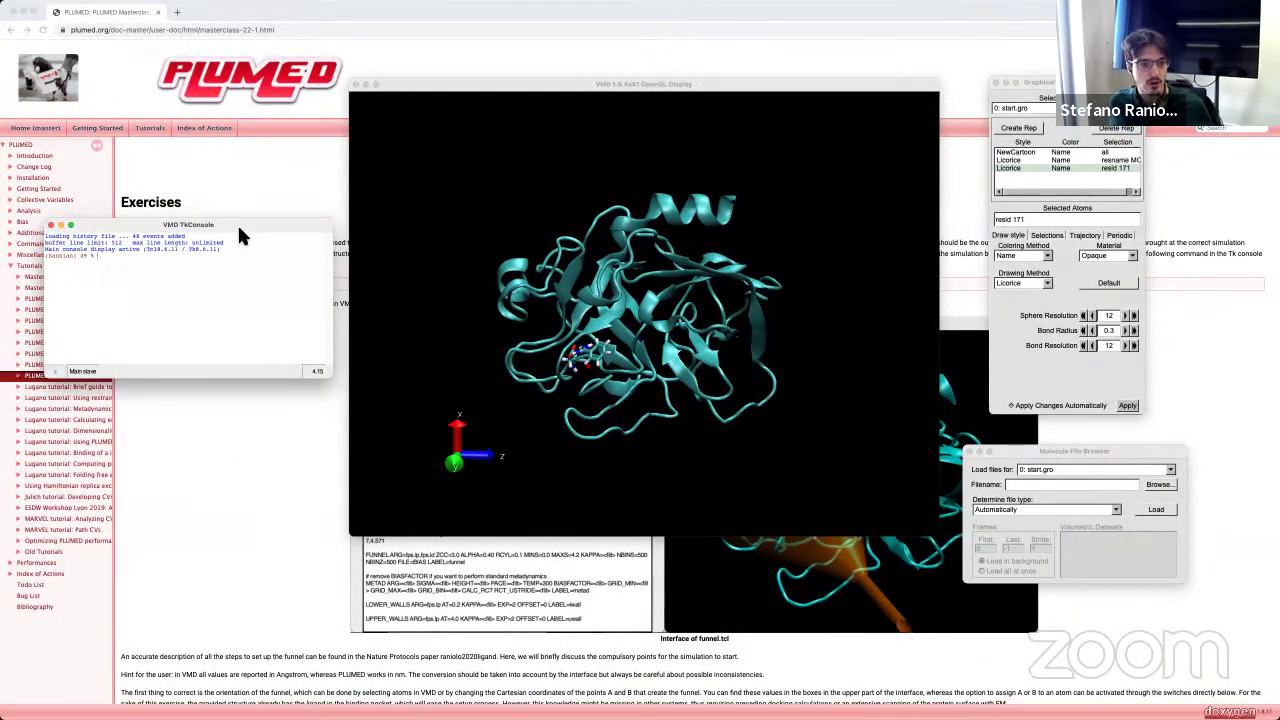
{"action": "type", "text": "source"}
{"action": "type", "text": "/Users/Samian/Downloads/toolsip.tcl"}
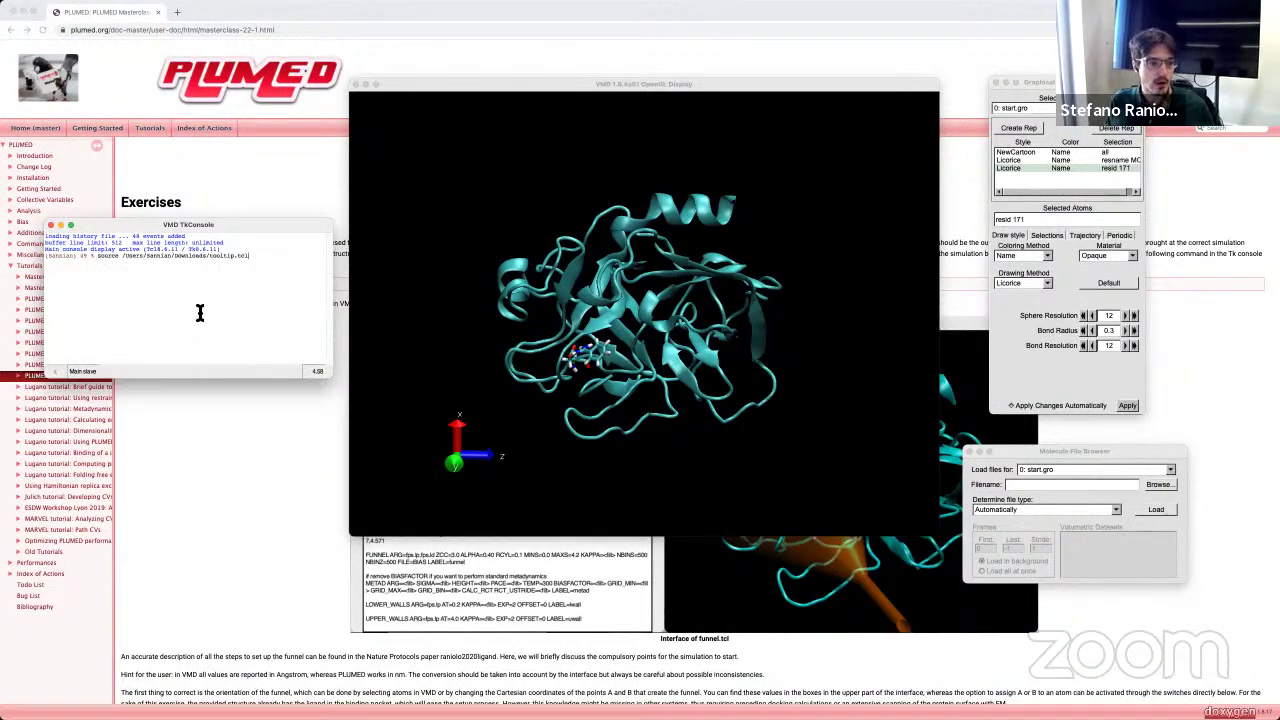
Step: Source funnel.tcl and run funnel_tk to draw the funnel
{"action": "type", "text": "ffs_tk"}
{"action": "type", "text": "source /Users/Samian/Documents/workspace/VMD+funnel/ffs.tcl"}
{"action": "key", "text": "BackSpace"}
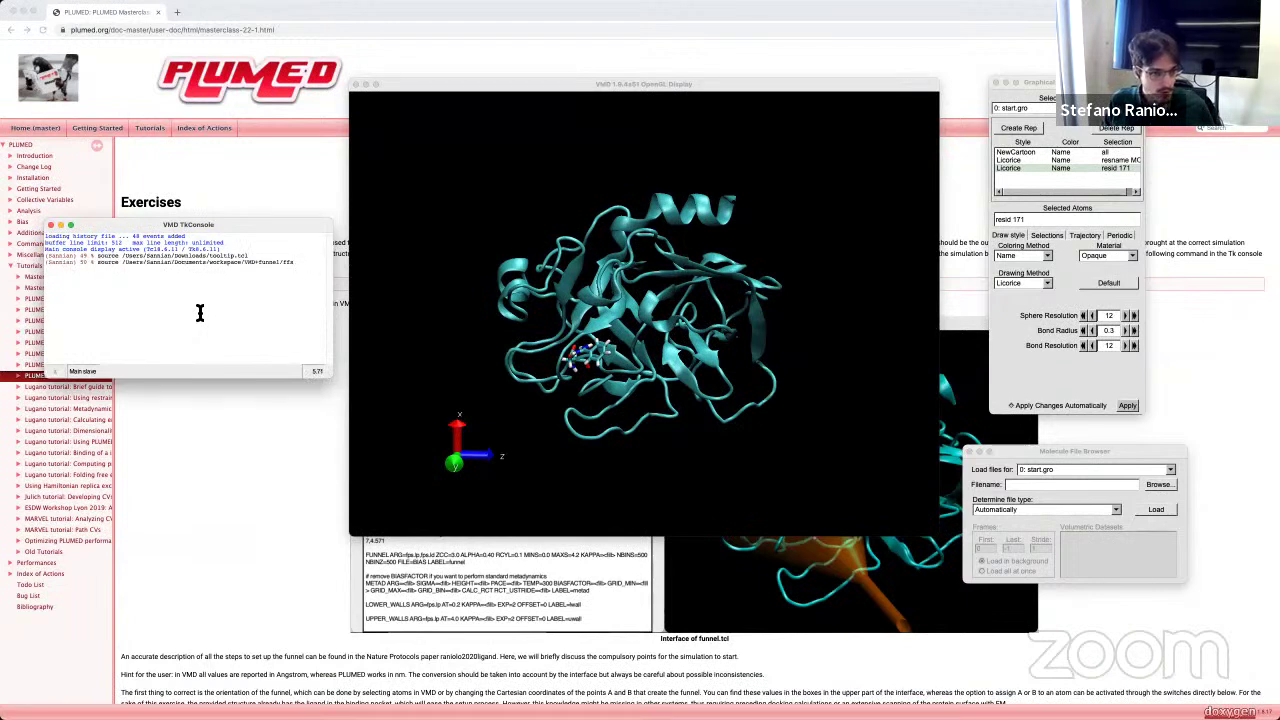
{"action": "type", "text": "un"}
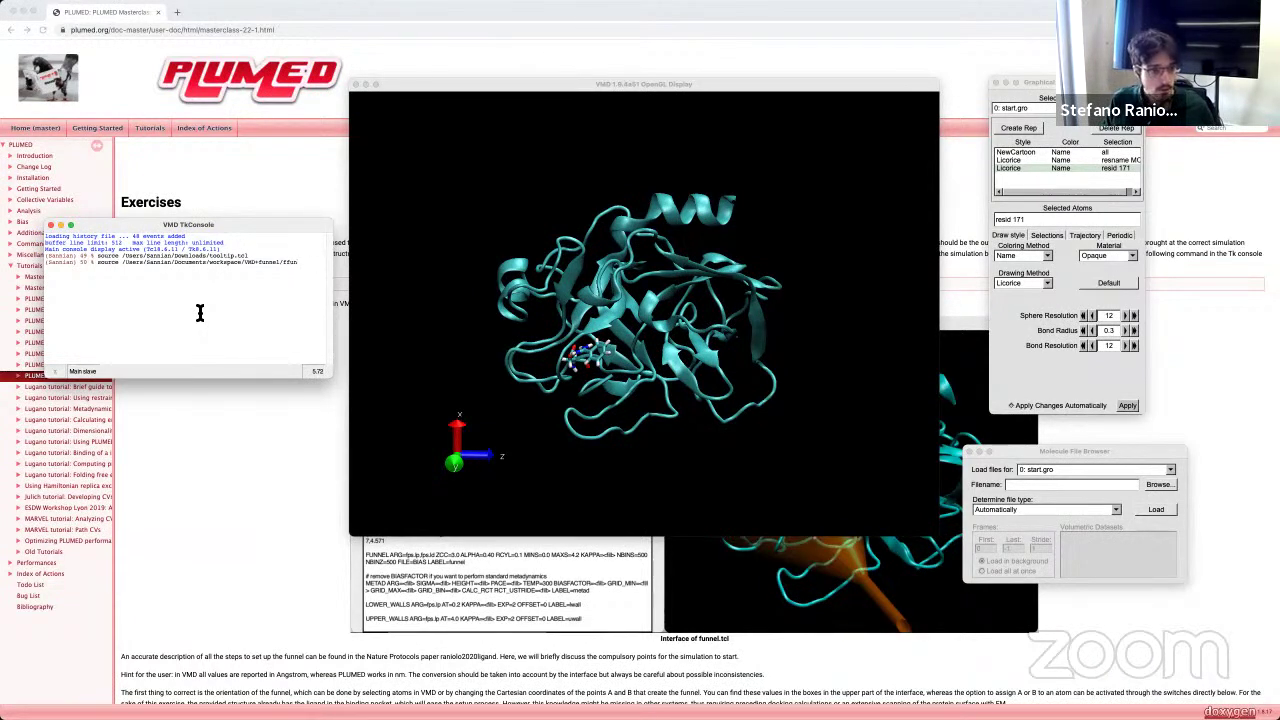
{"action": "type", "text": "u"}
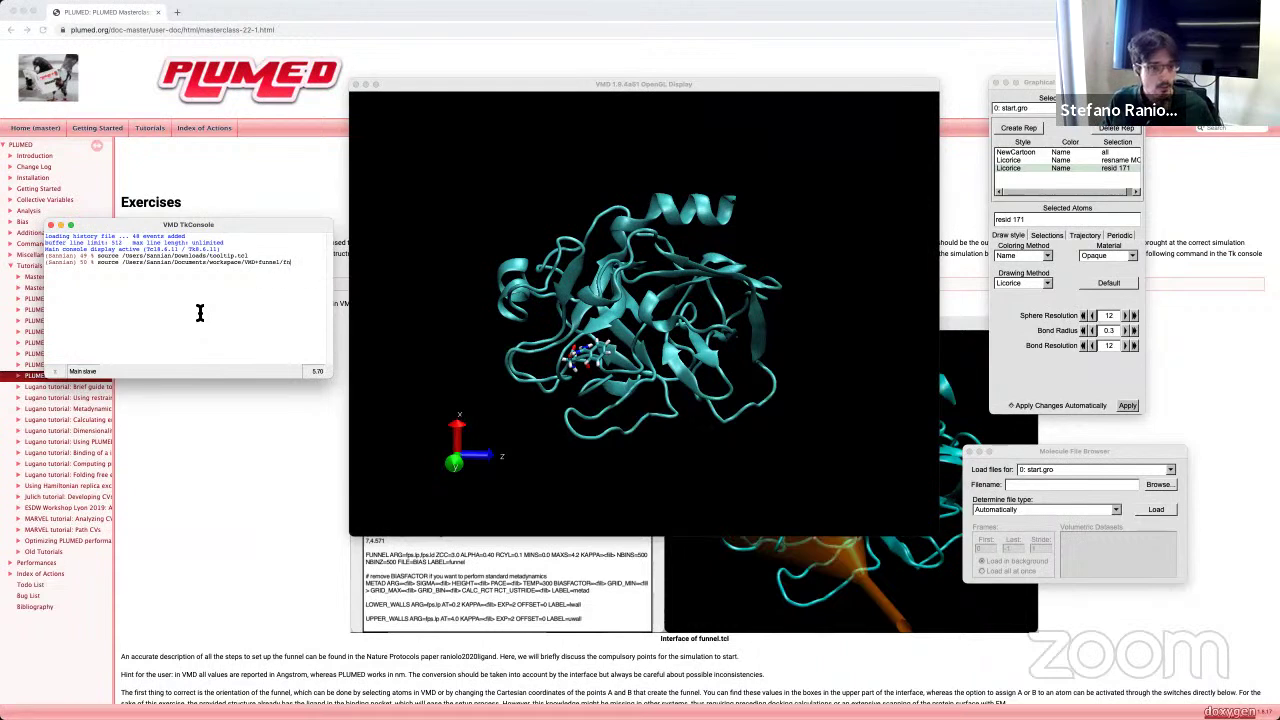
{"action": "key", "text": "Tab"}
{"action": "key", "text": "Return"}
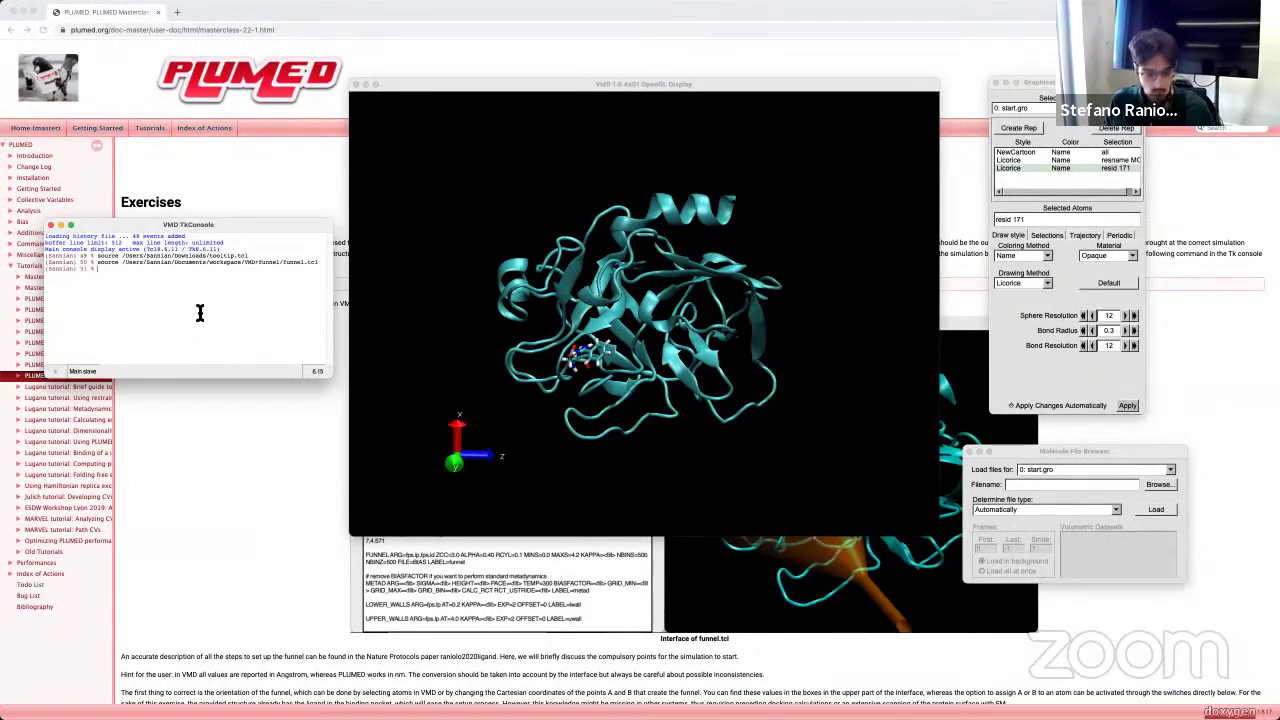
{"action": "type", "text": "funnel_tk"}
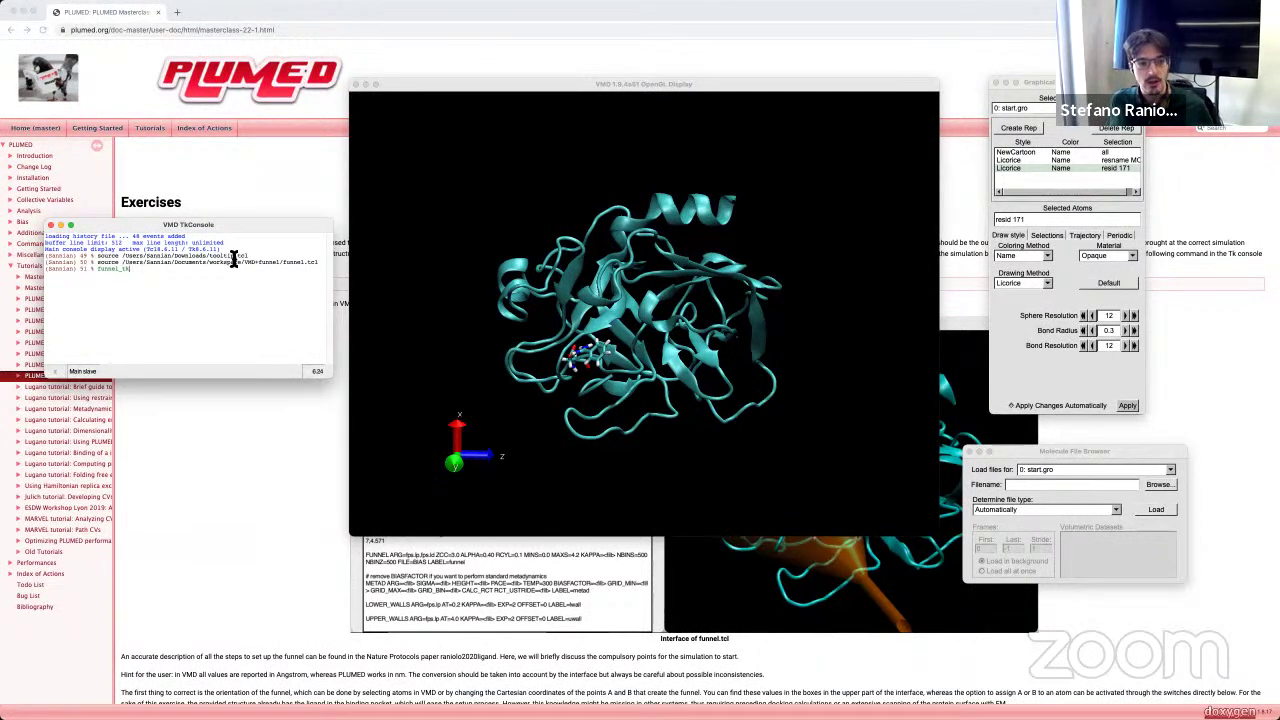
{"action": "key", "text": "Return"}
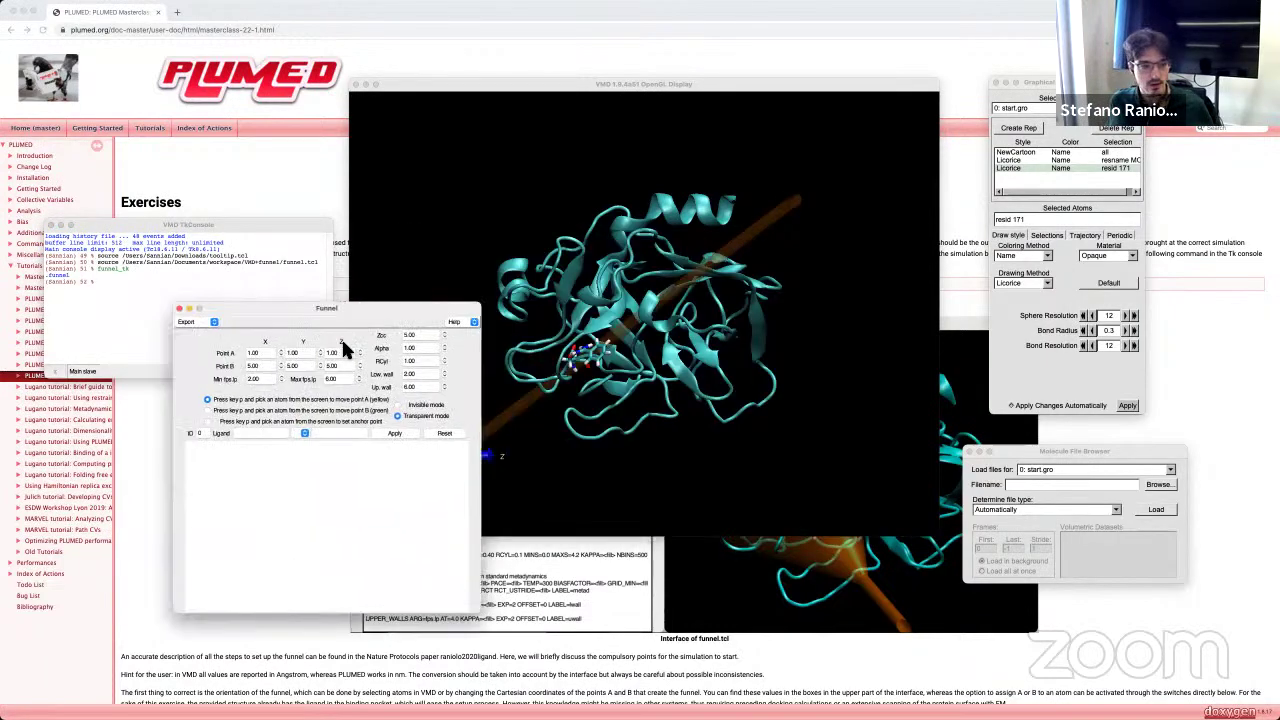
{"action": "left_click_drag", "start_coordinate": [281, 222], "coordinate": [261, 110]}
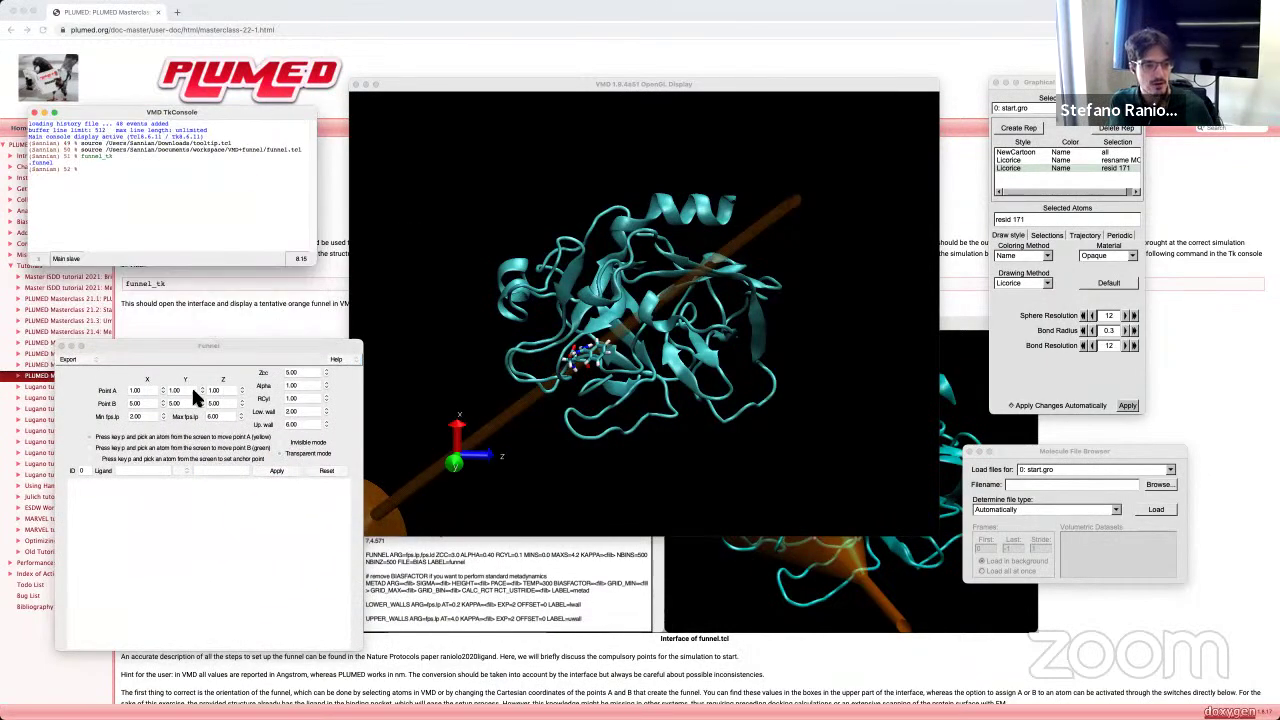
{"action": "left_click", "coordinate": [111, 384]}
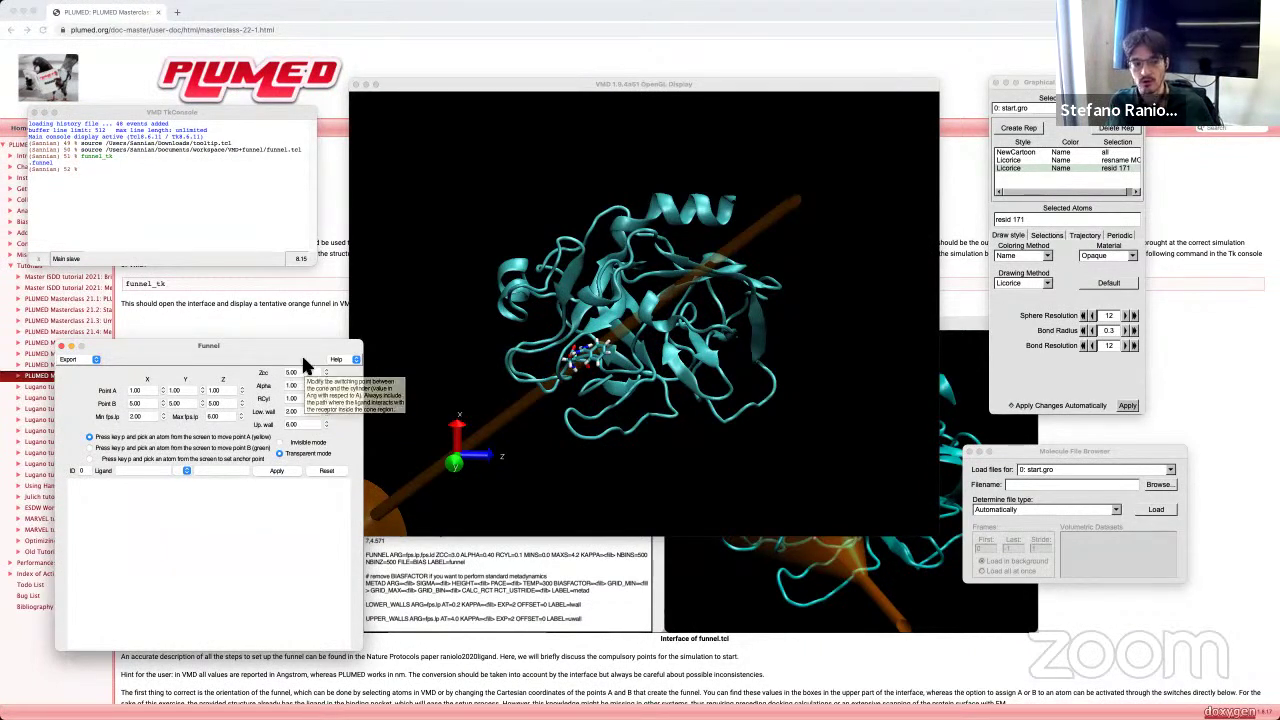
{"action": "left_click_drag", "start_coordinate": [299, 343], "coordinate": [261, 313]}
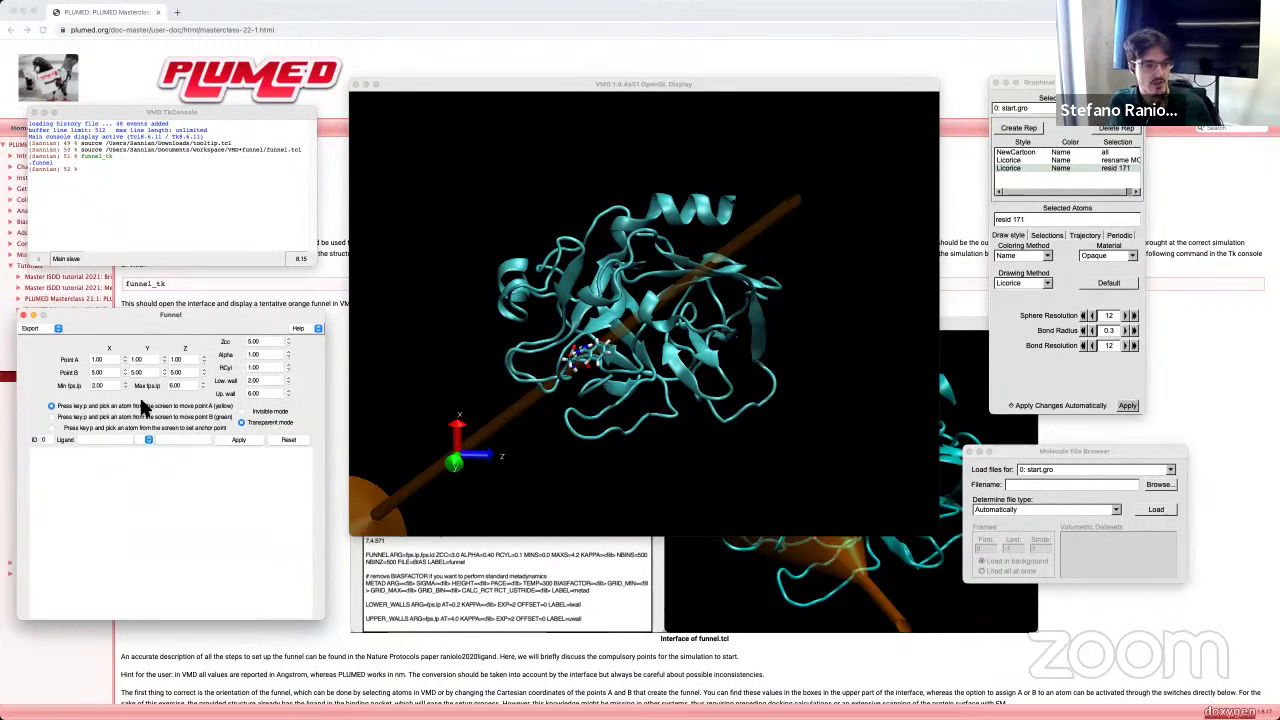
{"action": "left_click_drag", "start_coordinate": [712, 354], "coordinate": [704, 368]}
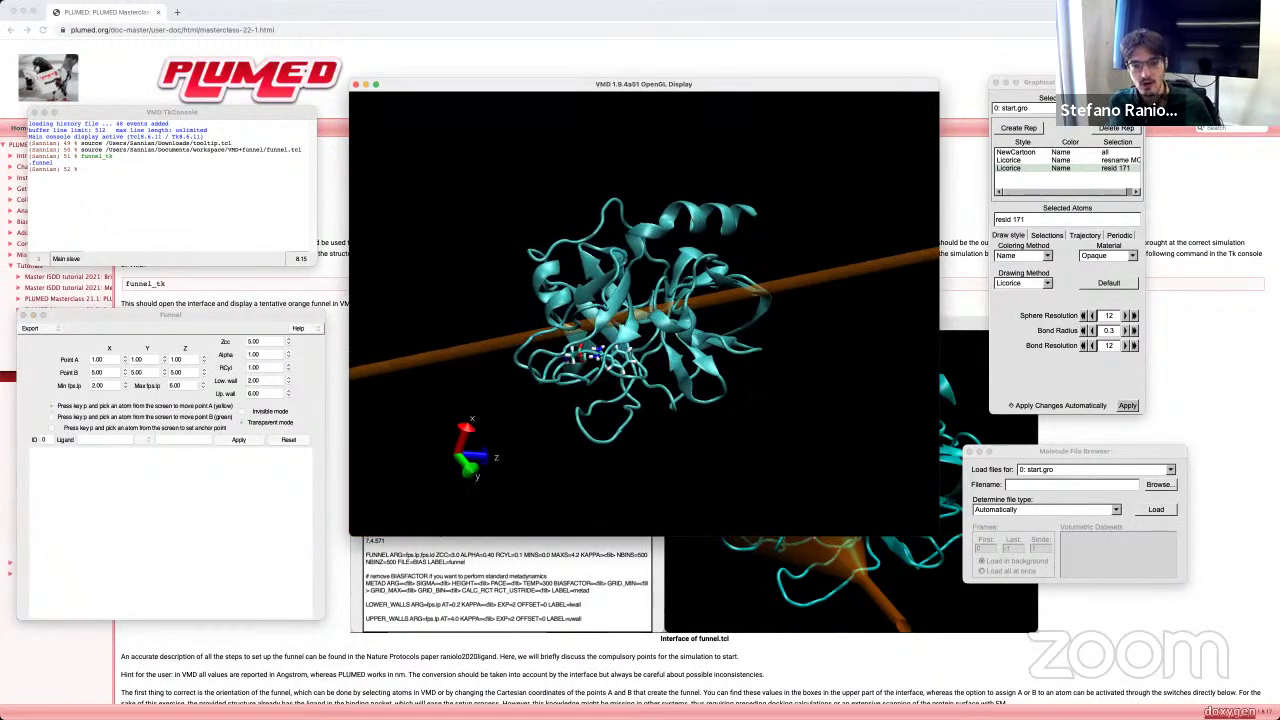
{"action": "left_click_drag", "start_coordinate": [610, 362], "coordinate": [578, 357]}
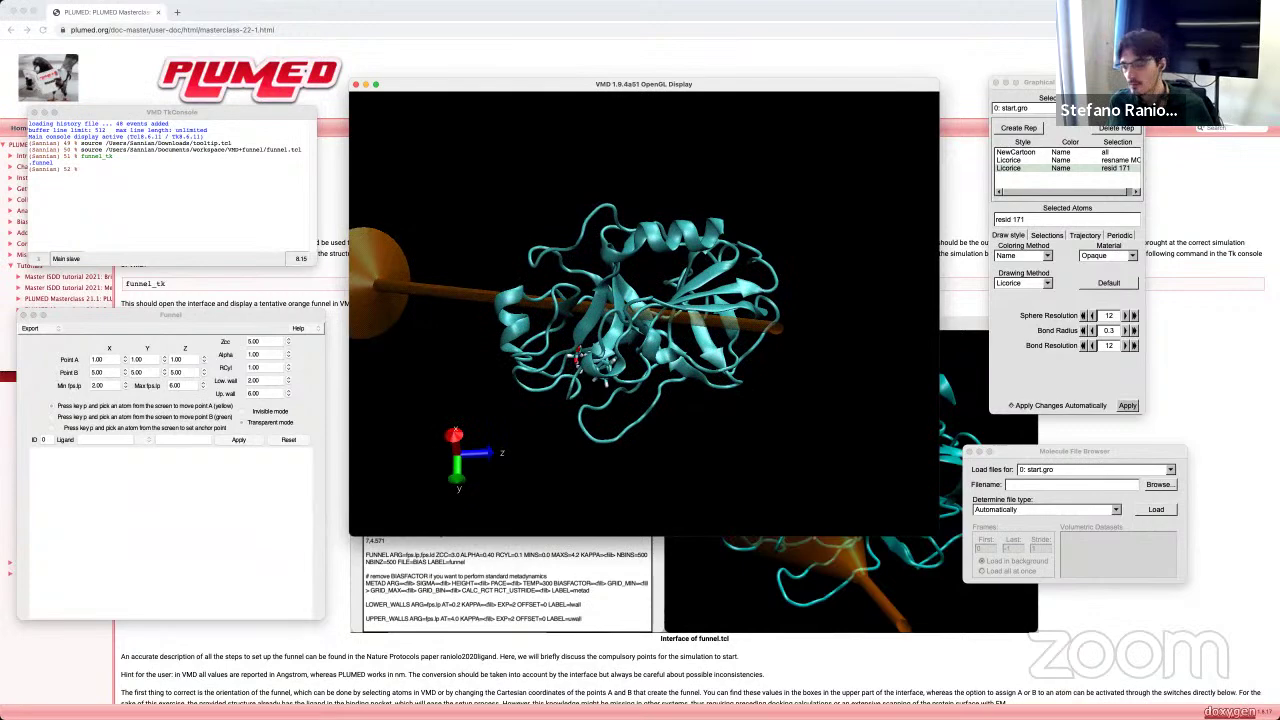
{"action": "left_click_drag", "start_coordinate": [577, 357], "coordinate": [593, 392]}
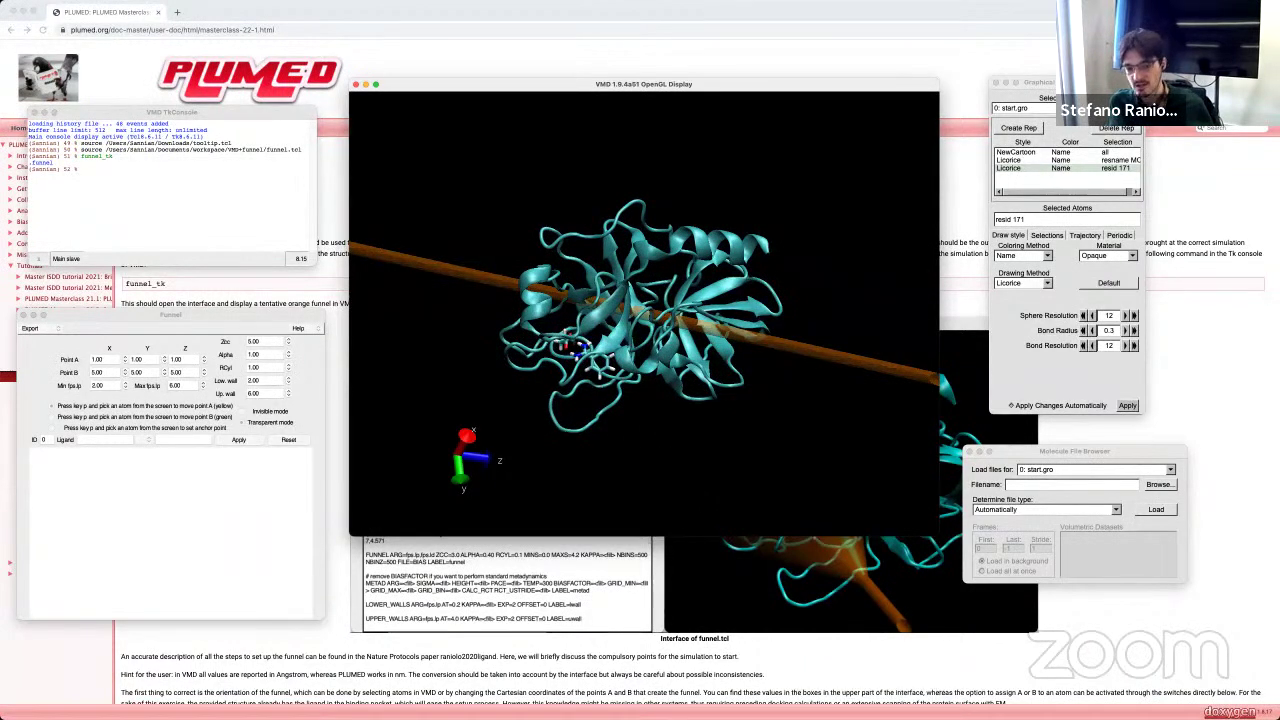
{"action": "left_click_drag", "start_coordinate": [593, 392], "coordinate": [678, 357]}
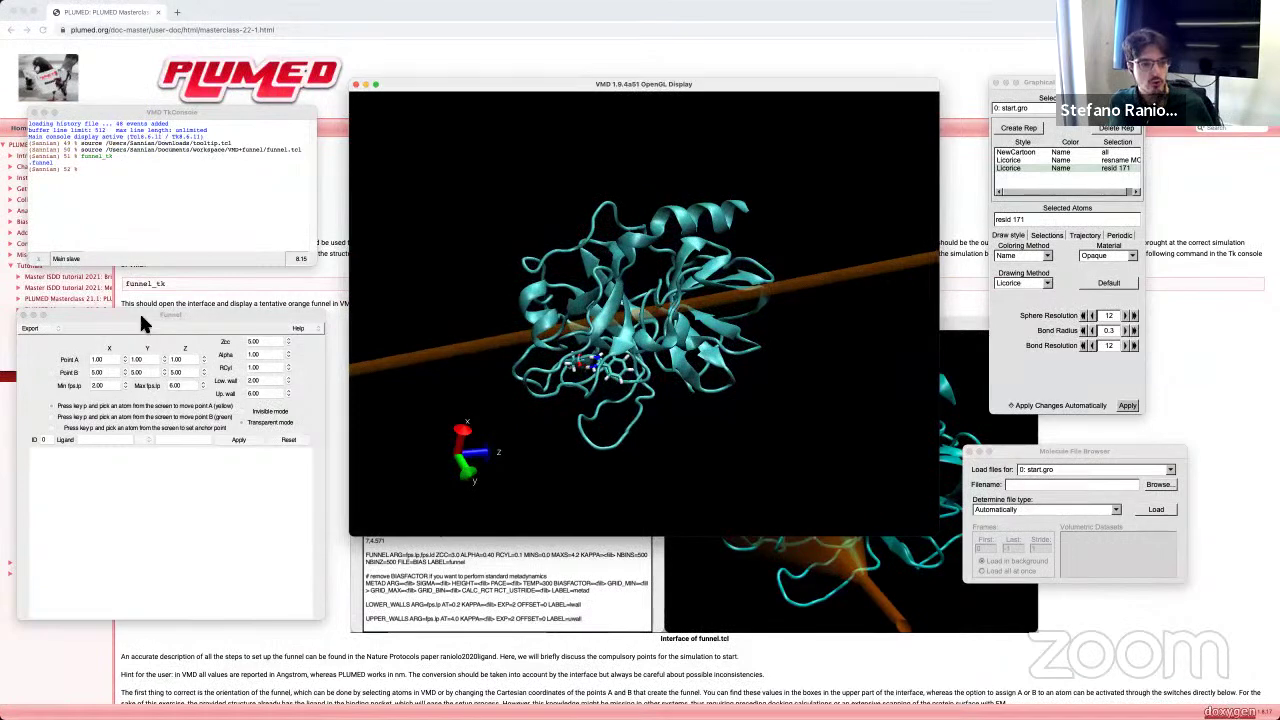
{"action": "left_click_drag", "start_coordinate": [550, 345], "coordinate": [620, 327]}
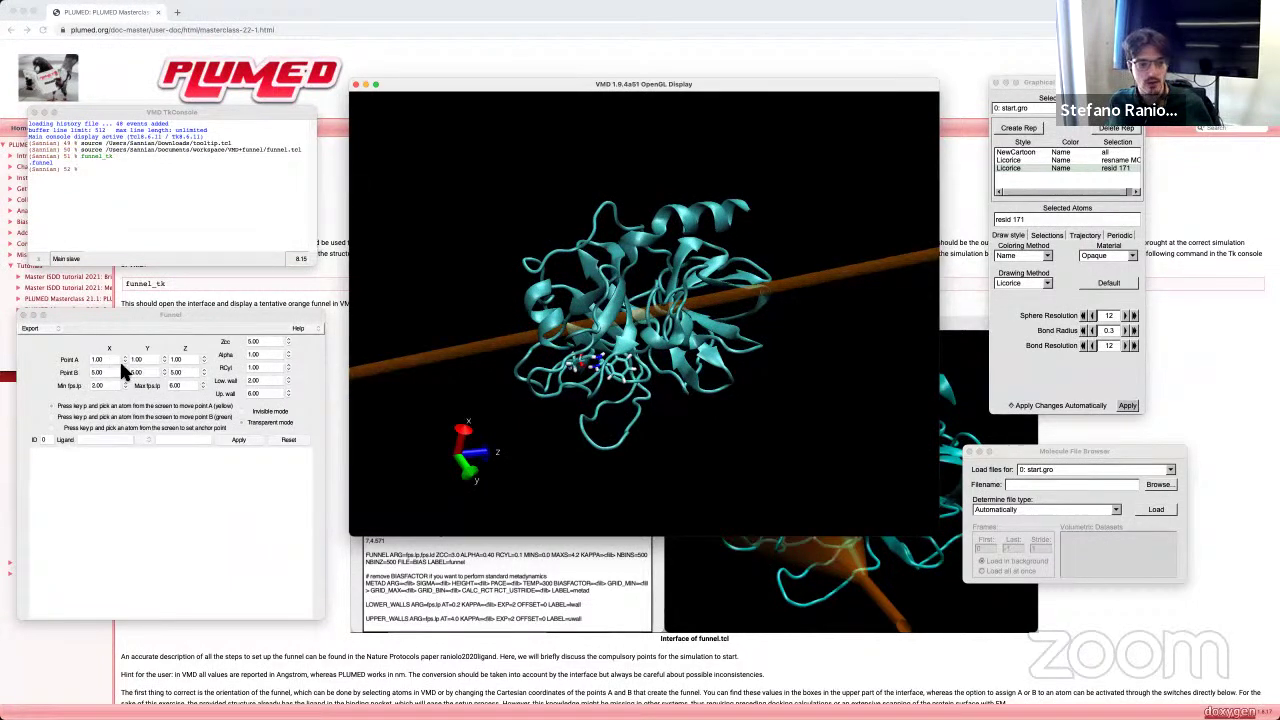
{"action": "left_click", "coordinate": [152, 340]}
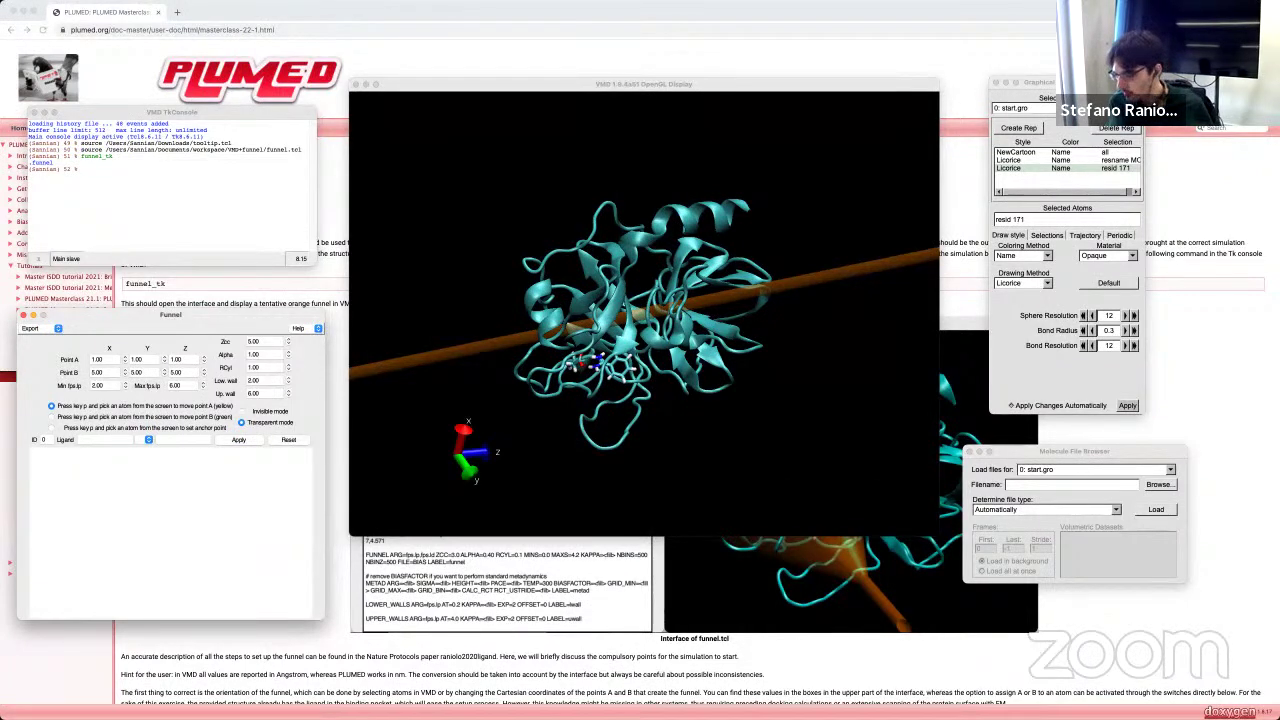
Step: Show Keynote slide 9 with the funnel parameter diagram at 200% zoom
{"action": "key", "text": "super+Tab"}
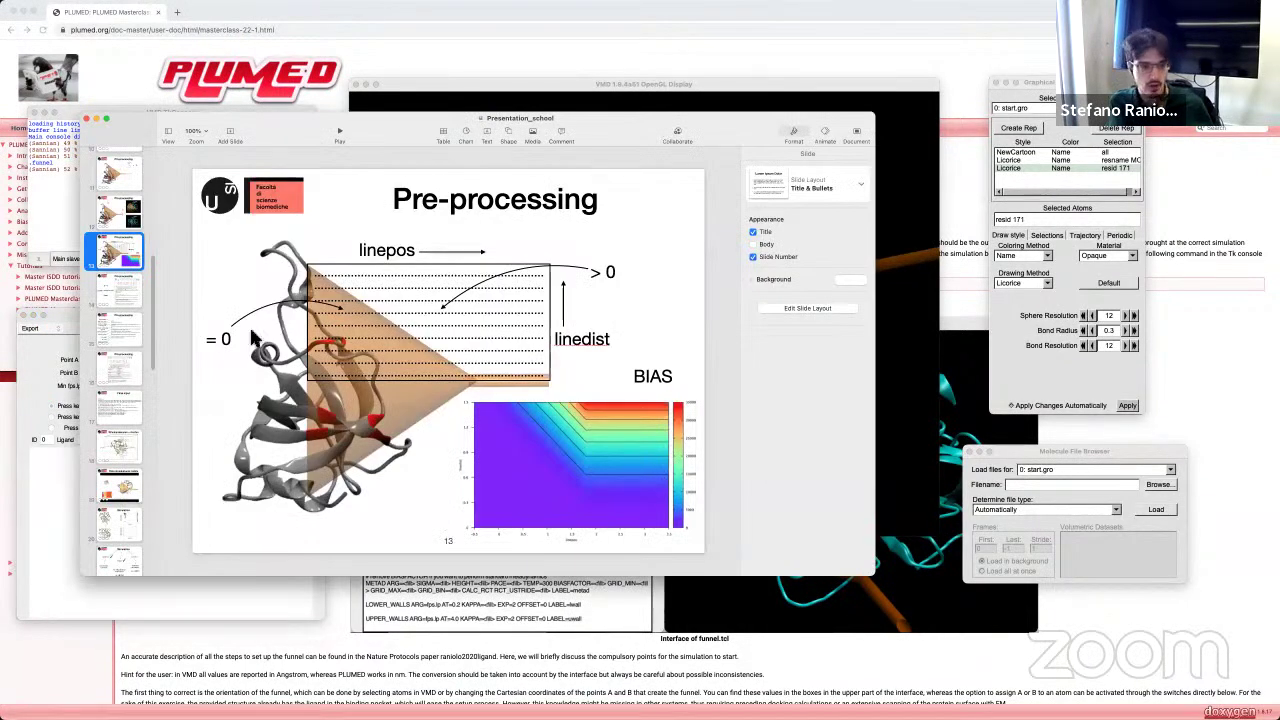
{"action": "scroll", "coordinate": [105, 303], "scroll_direction": "up", "scroll_amount": 5}
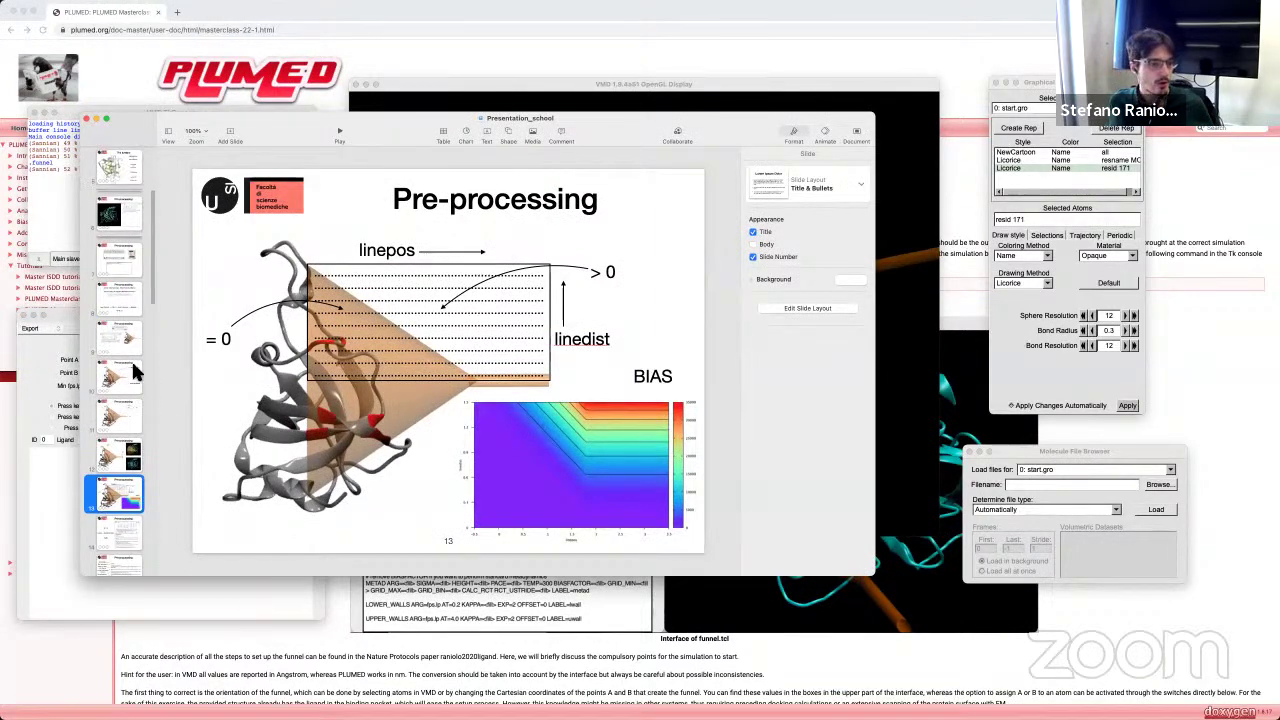
{"action": "left_click", "coordinate": [130, 342]}
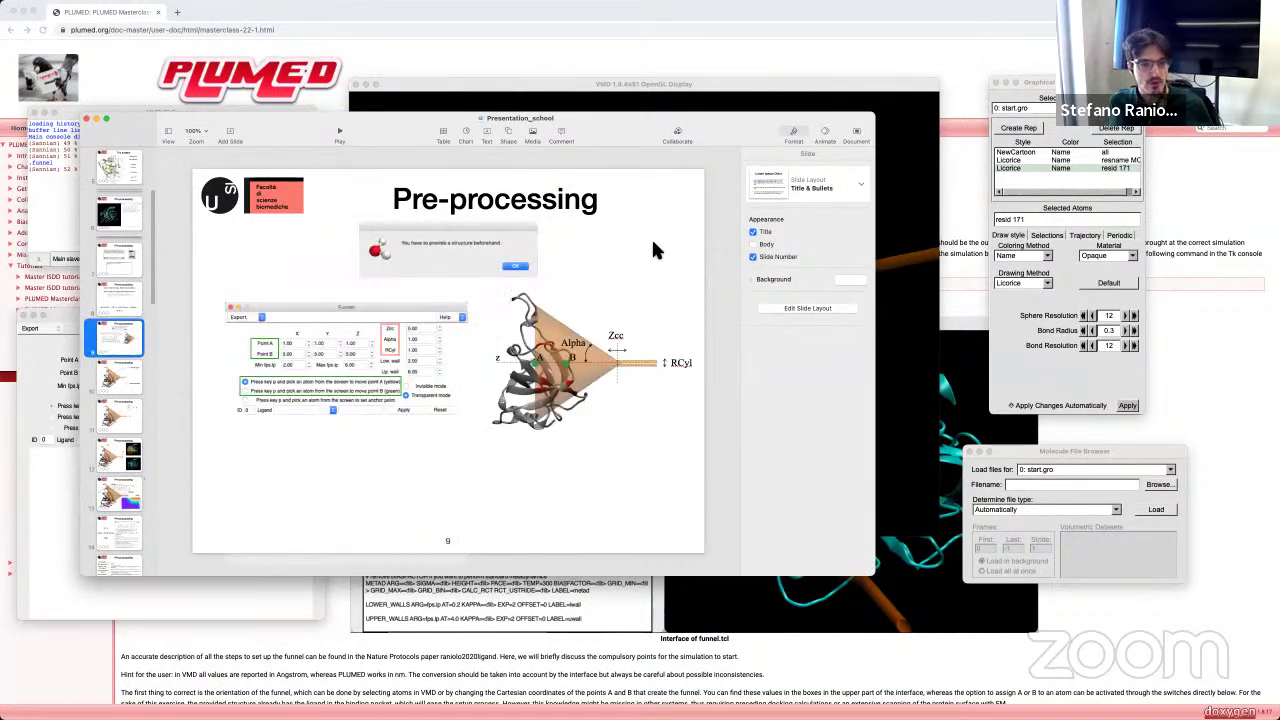
{"action": "left_click", "coordinate": [200, 130]}
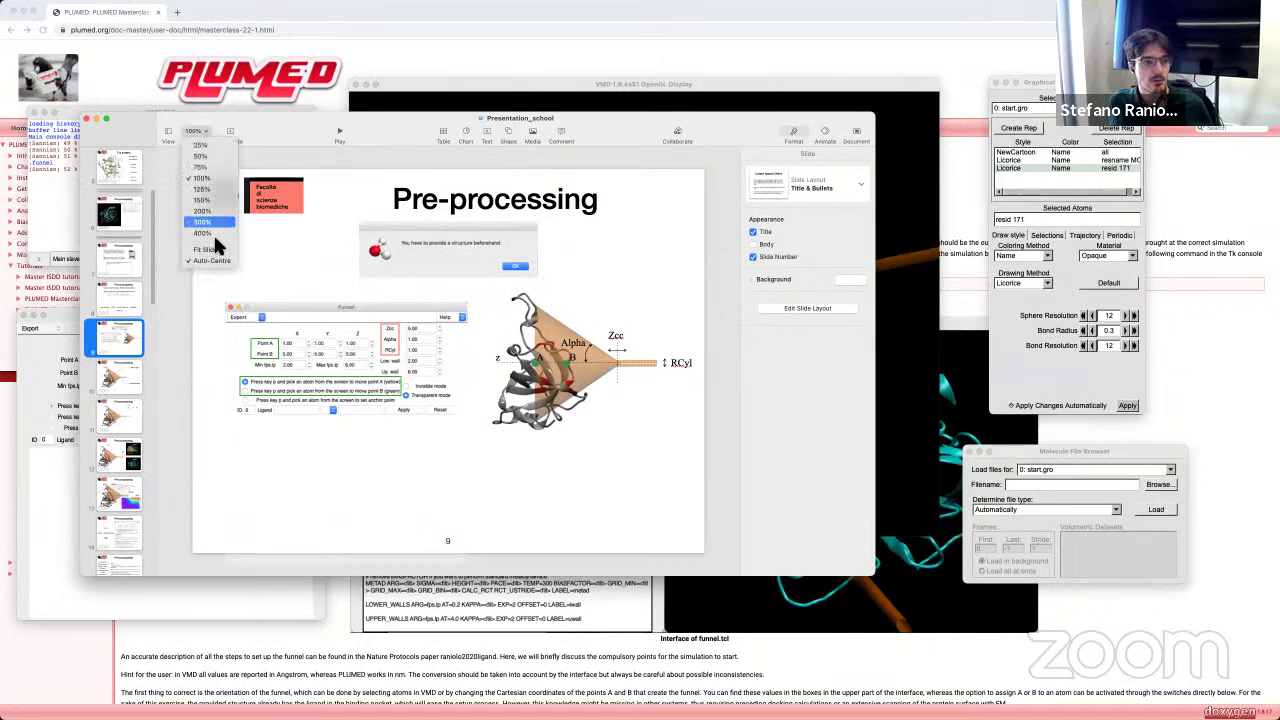
{"action": "left_click", "coordinate": [214, 212]}
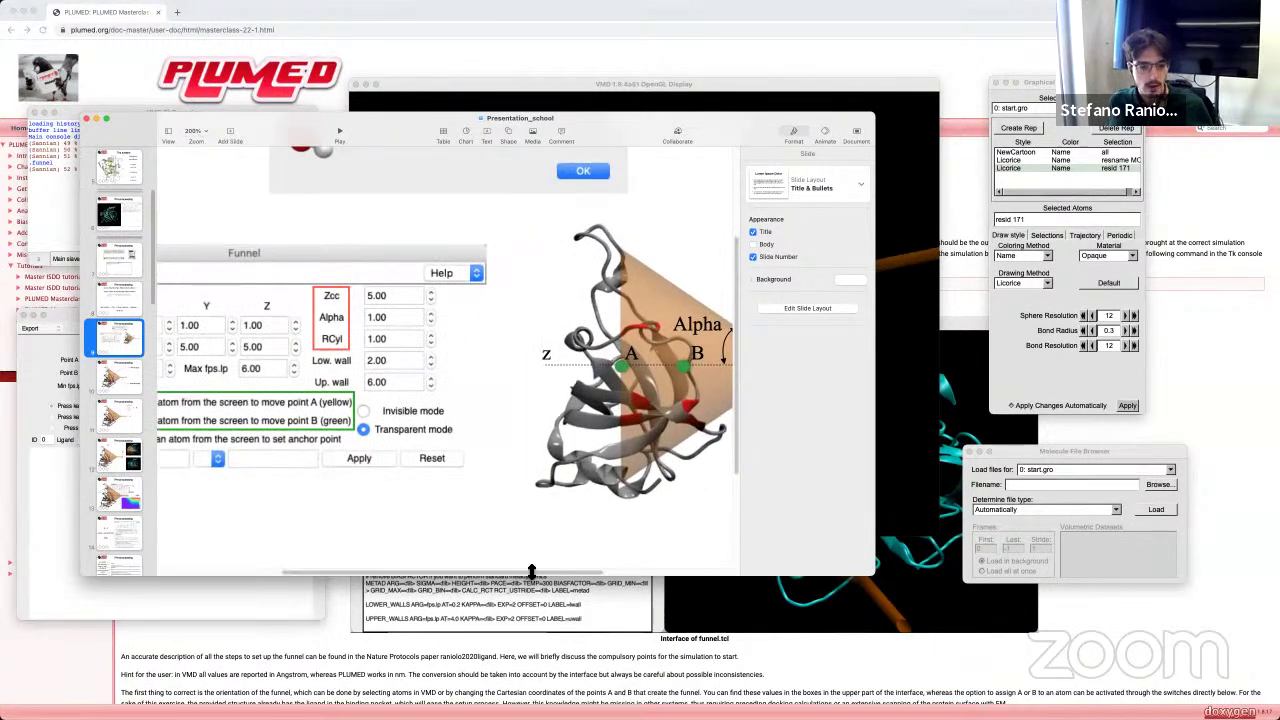
{"action": "left_click_drag", "start_coordinate": [525, 573], "coordinate": [657, 570]}
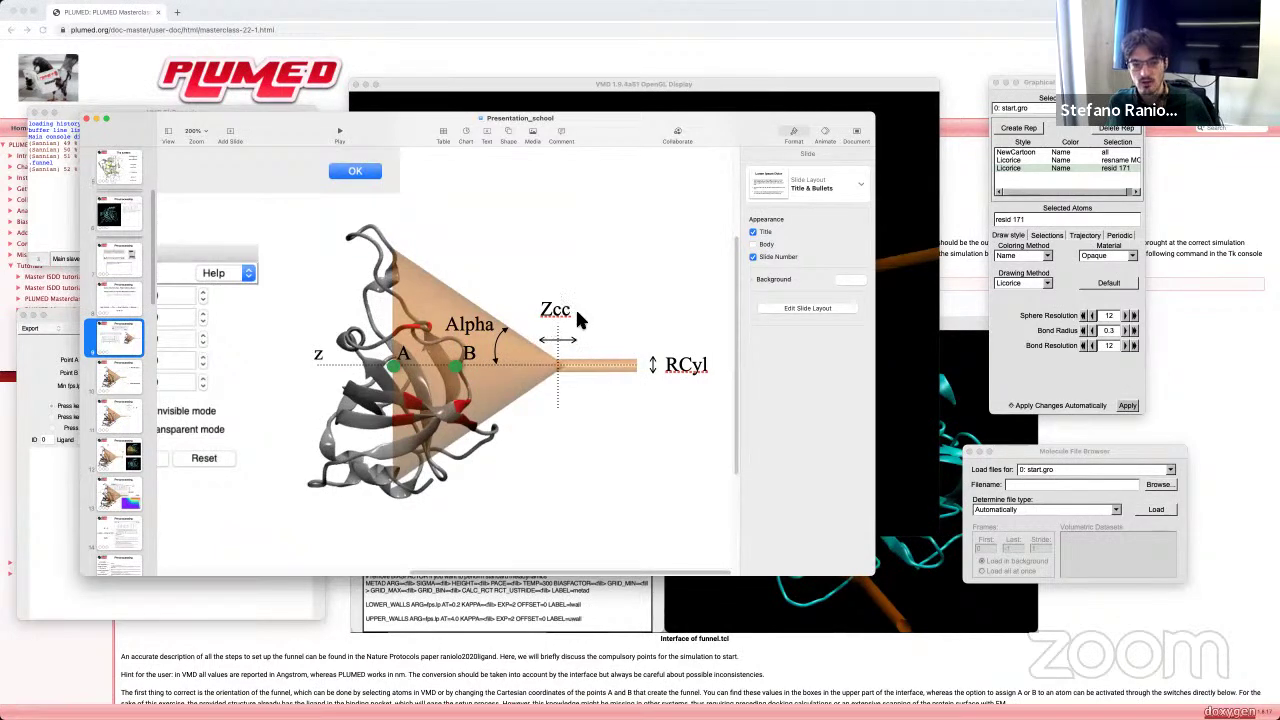
Step: Move the presentation aside, raise the Funnel panel, and bring VMD's display forward
{"action": "left_click_drag", "start_coordinate": [337, 127], "coordinate": [460, 142]}
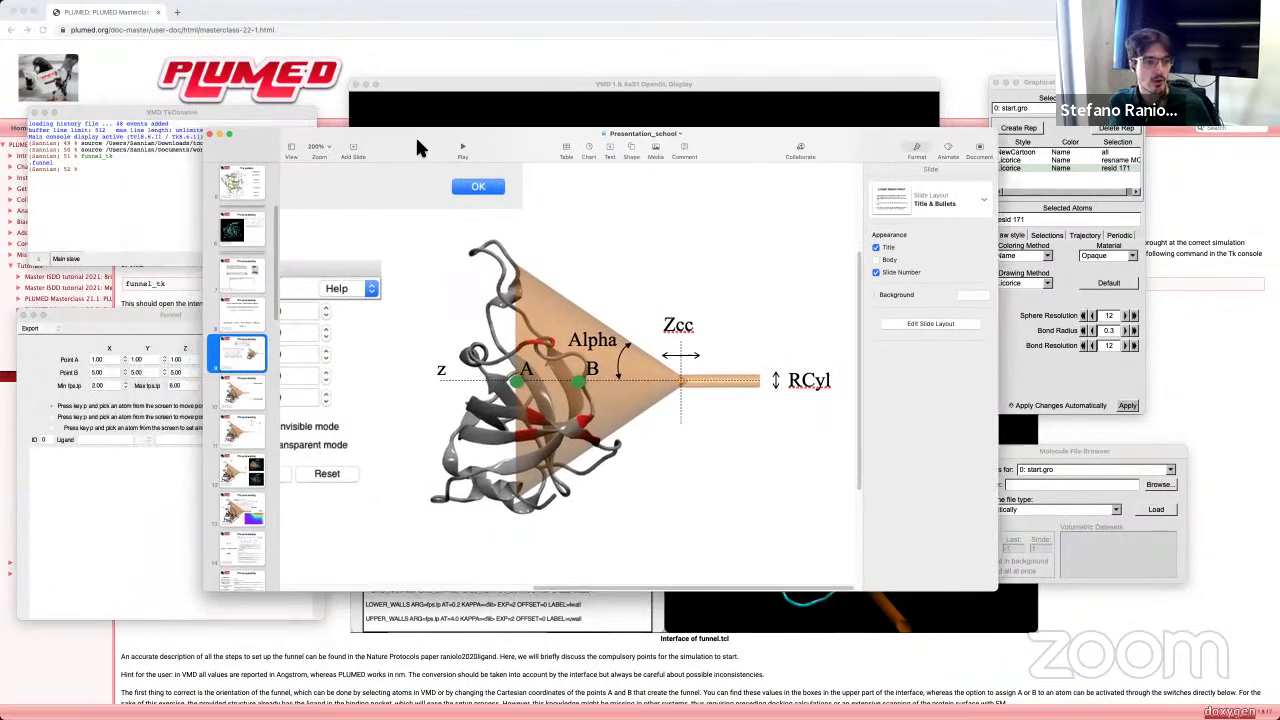
{"action": "left_click", "coordinate": [139, 291]}
{"action": "left_click_drag", "start_coordinate": [139, 291], "coordinate": [145, 262]}
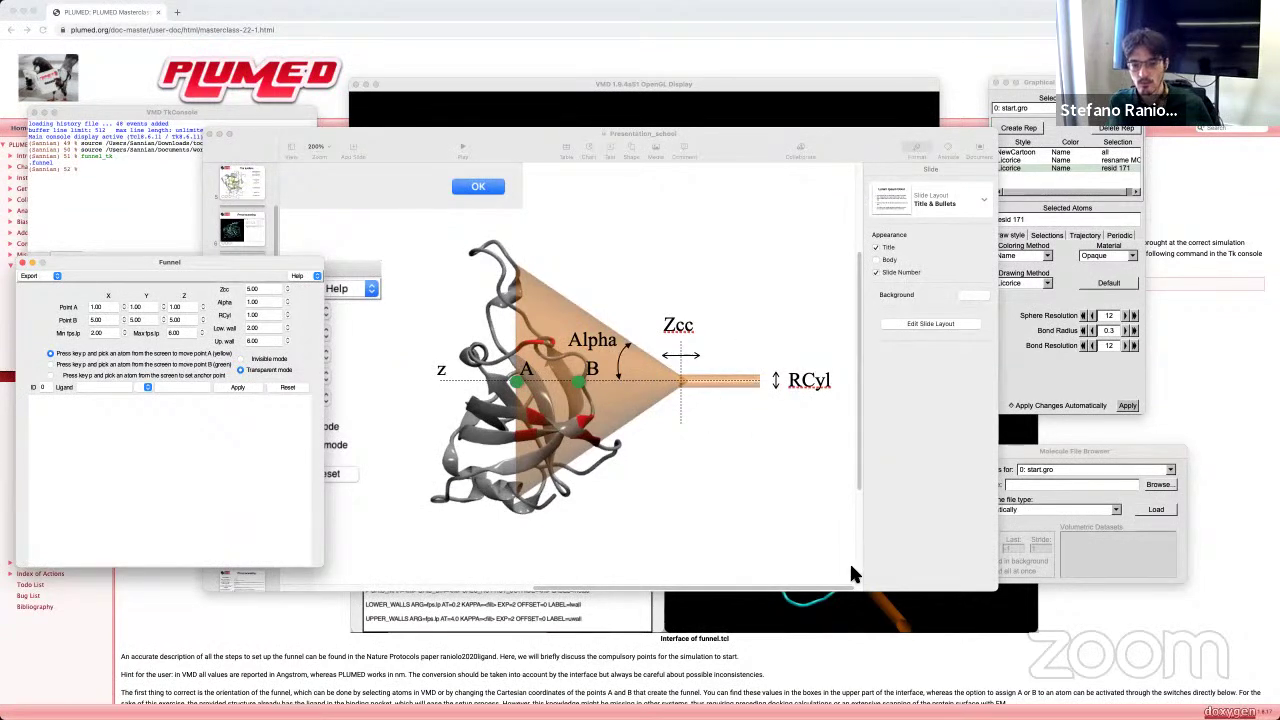
{"action": "left_click", "coordinate": [884, 90]}
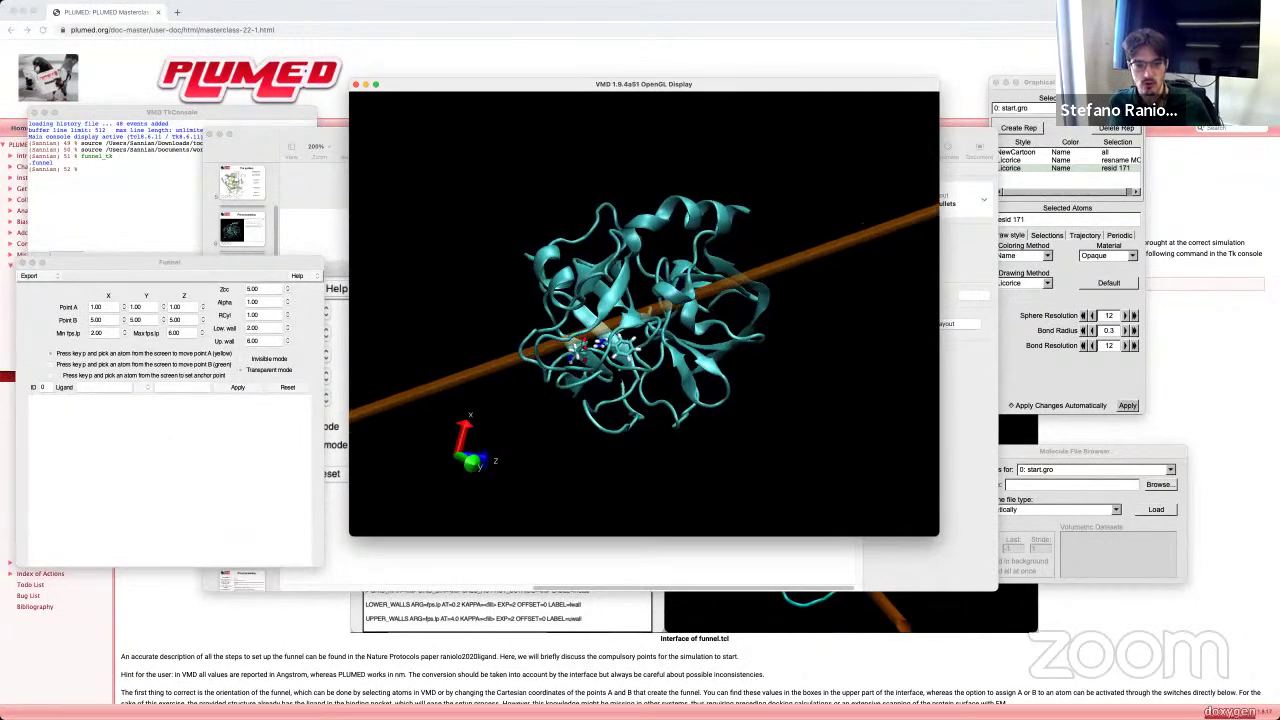
Step: Set funnel point A to an atom near the ligand (43.76, 52.78, 38.26)
{"action": "left_click", "coordinate": [90, 355]}
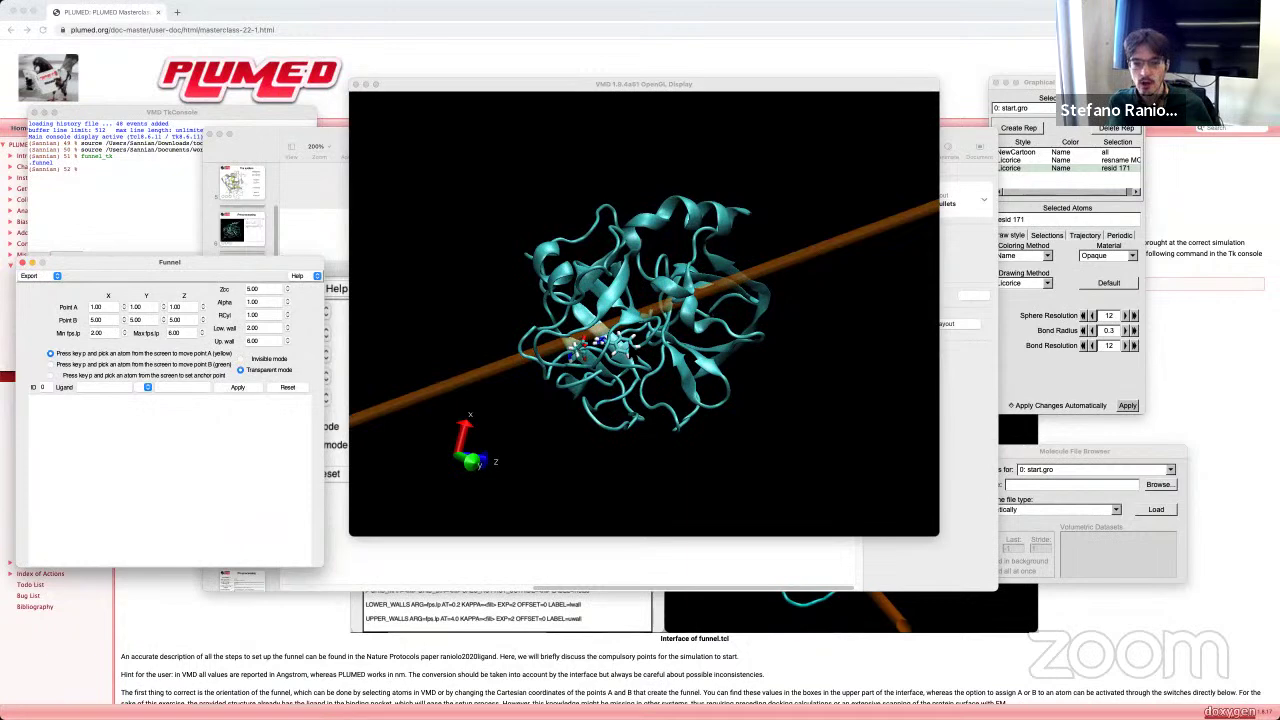
{"action": "left_click_drag", "start_coordinate": [640, 350], "coordinate": [590, 340]}
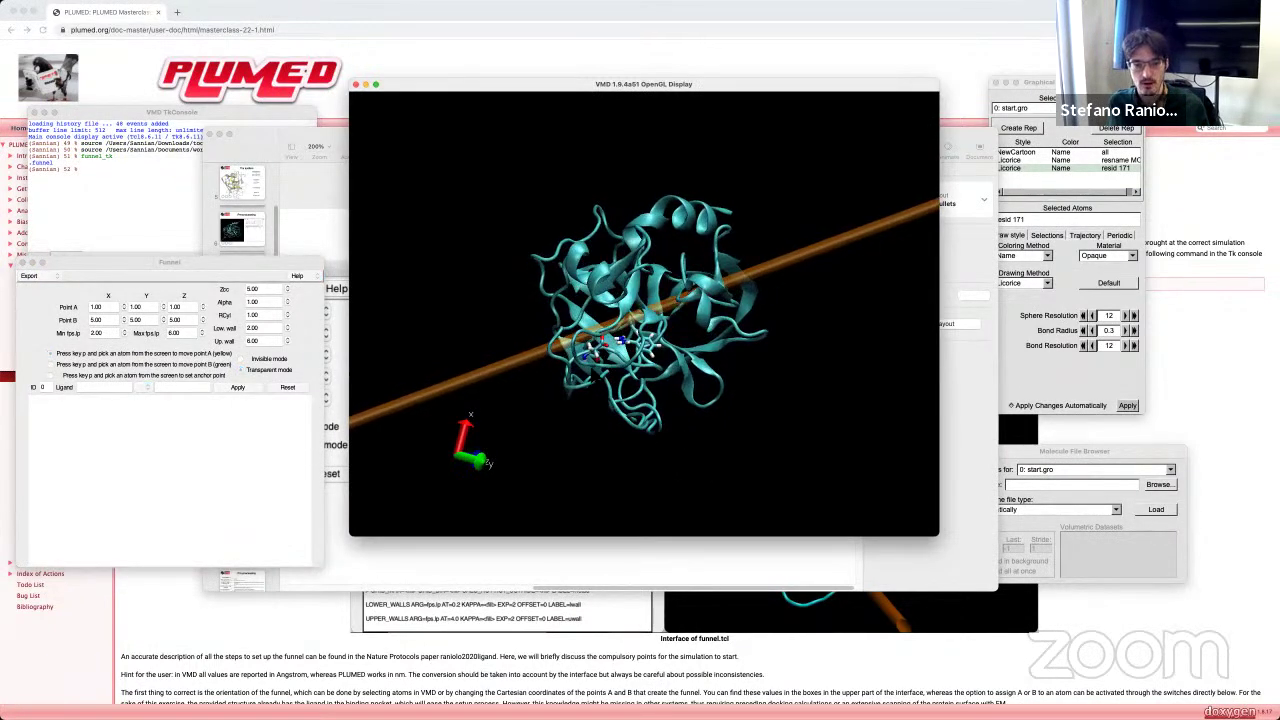
{"action": "left_click", "coordinate": [55, 363]}
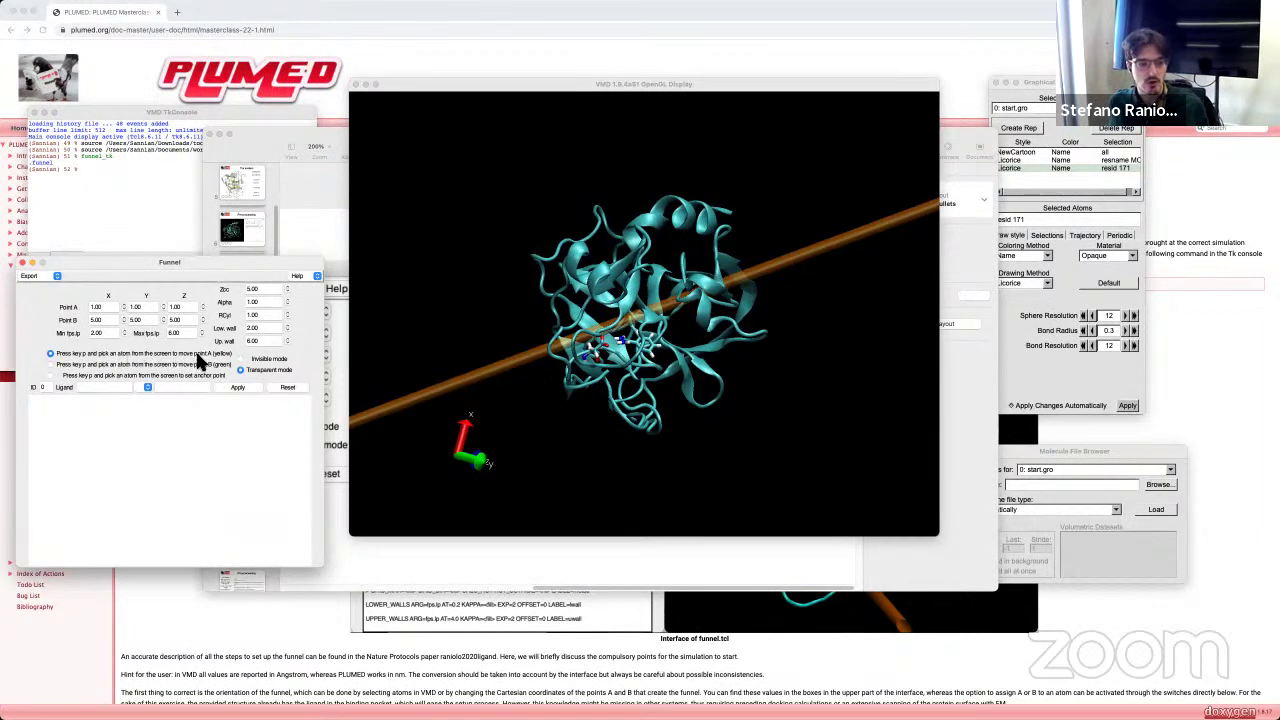
{"action": "left_click_drag", "start_coordinate": [692, 382], "coordinate": [705, 380]}
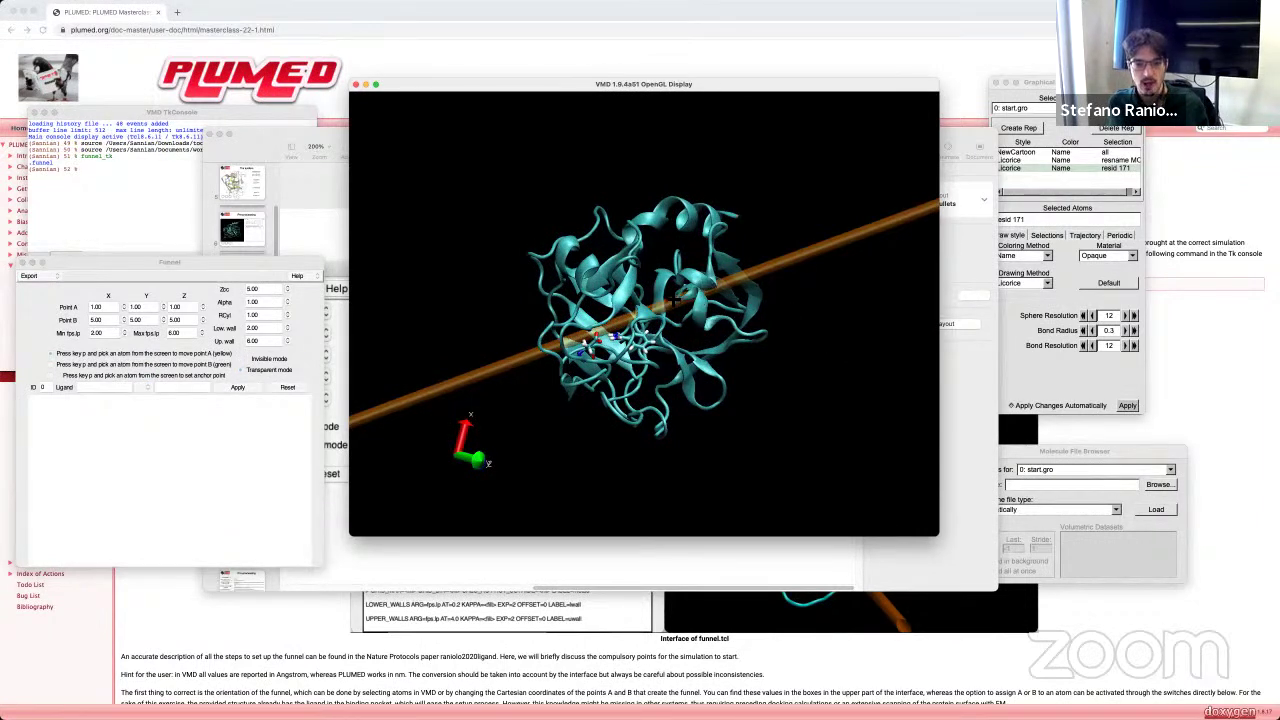
{"action": "left_click", "coordinate": [581, 344]}
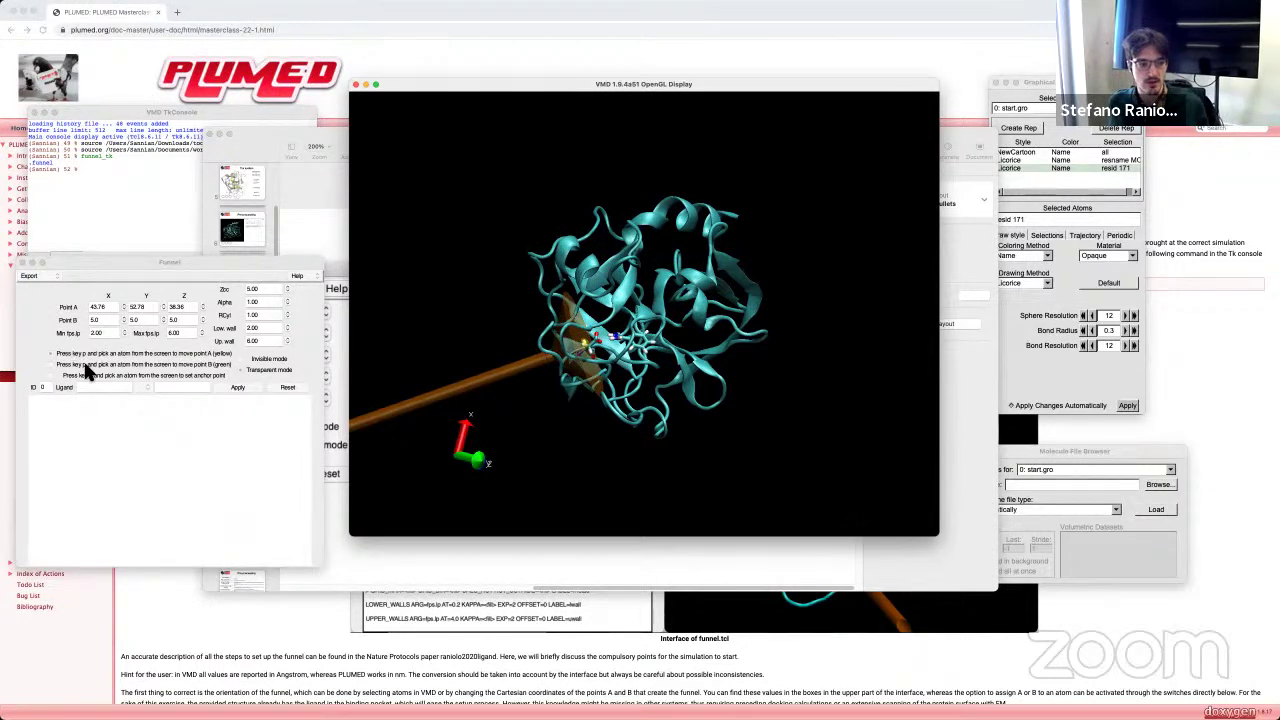
Step: Pick an atom beyond the ligand as point B (X 46.71, Z 45.46)
{"action": "left_click", "coordinate": [50, 364]}
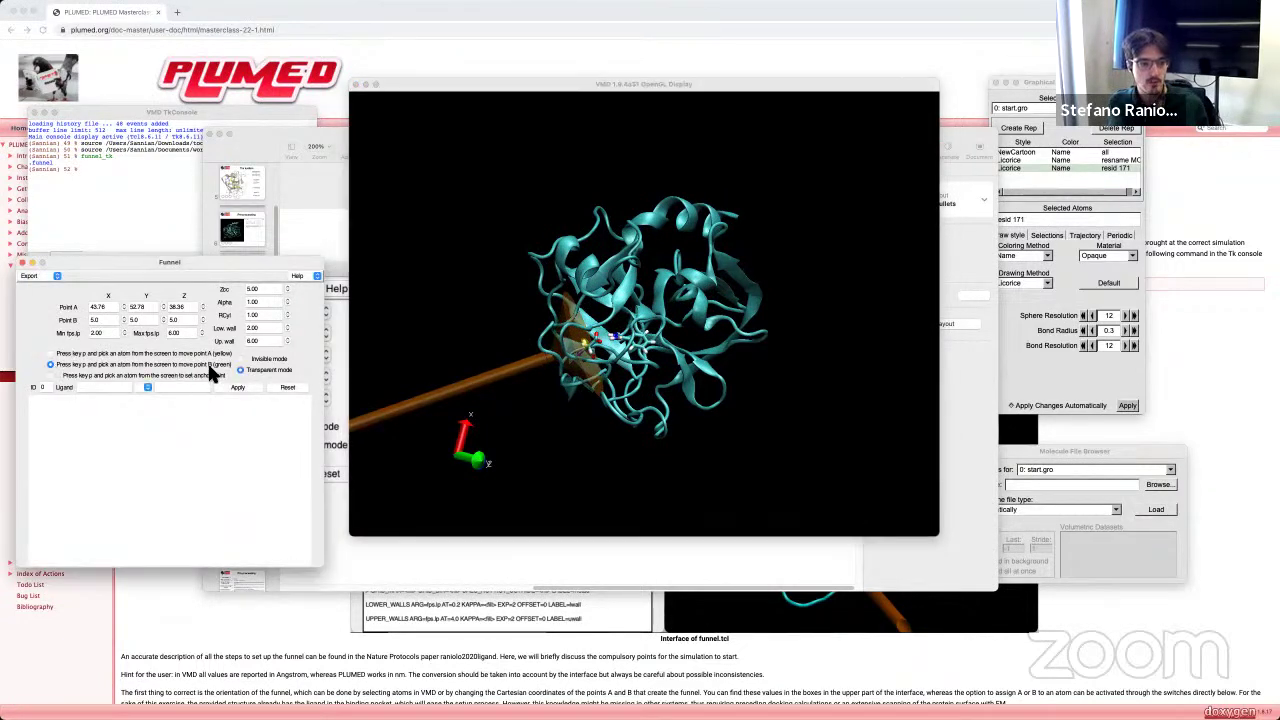
{"action": "left_click_drag", "start_coordinate": [600, 345], "coordinate": [647, 369]}
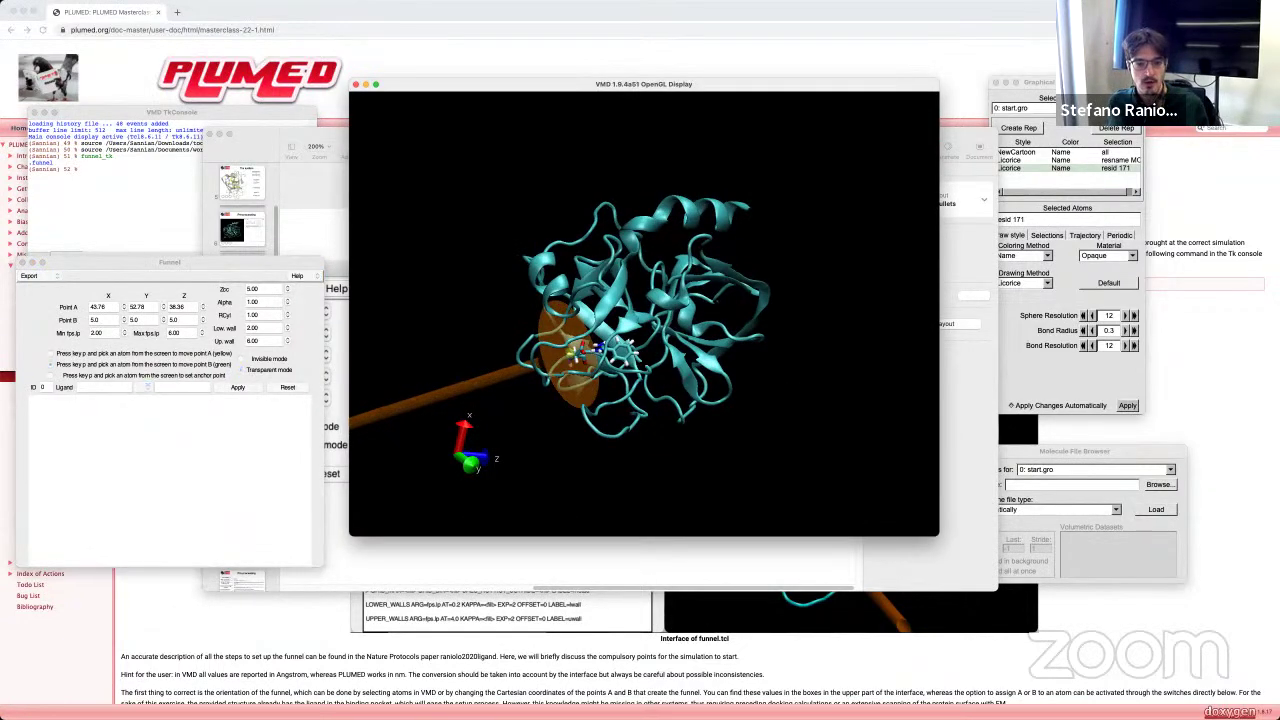
{"action": "left_click", "coordinate": [633, 355]}
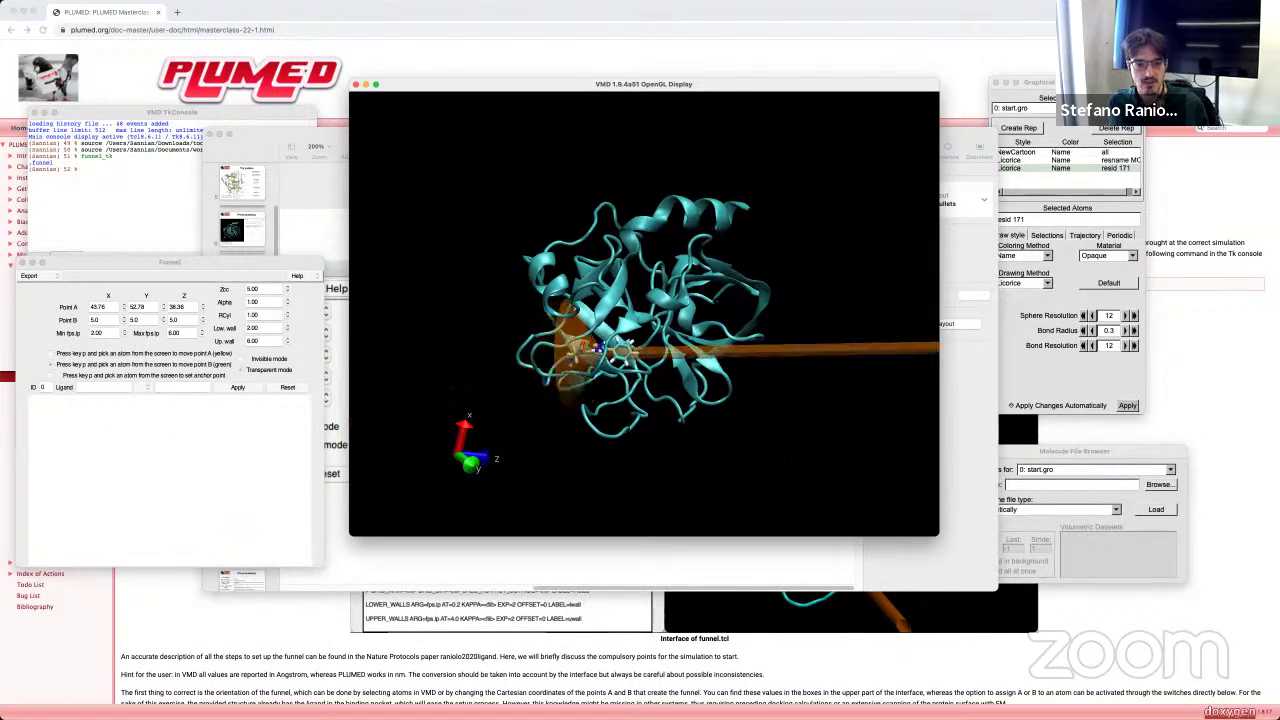
{"action": "left_click_drag", "start_coordinate": [622, 345], "coordinate": [596, 364]}
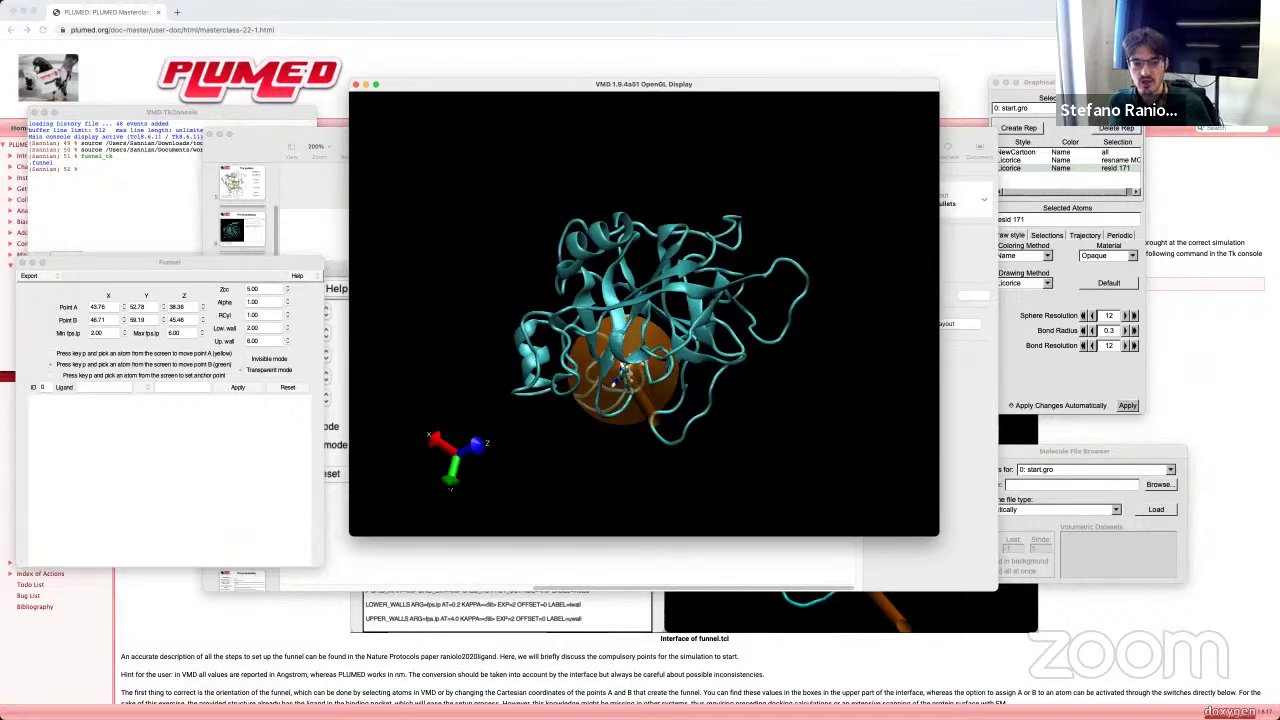
{"action": "left_click", "coordinate": [139, 320]}
{"action": "double_click", "coordinate": [137, 320]}
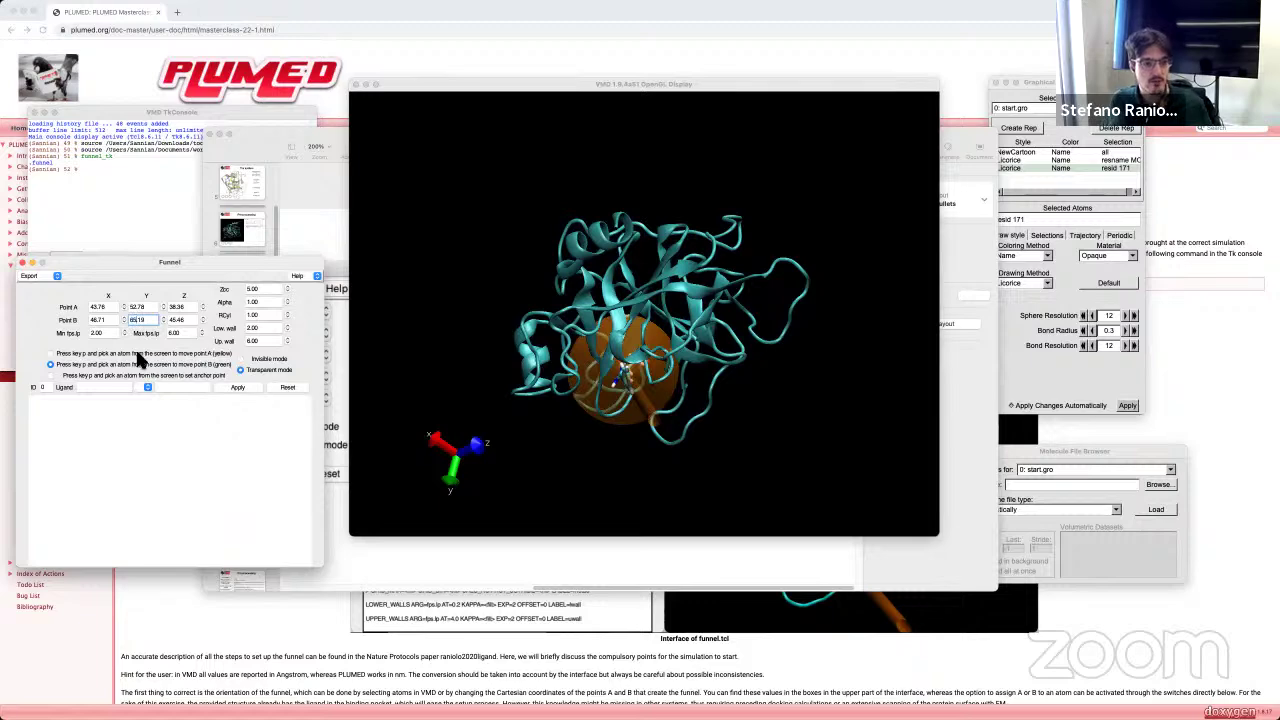
{"action": "left_click_drag", "start_coordinate": [600, 300], "coordinate": [798, 430]}
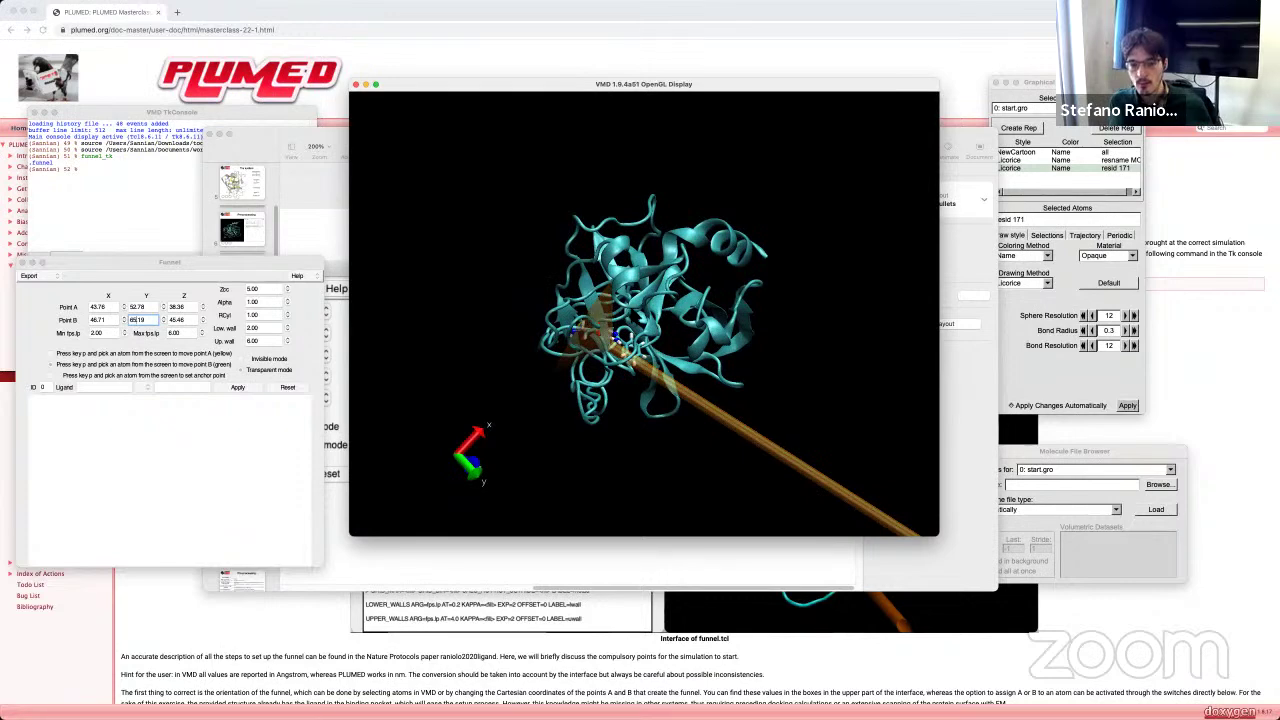
{"action": "scroll", "coordinate": [644, 313], "scroll_direction": "up", "scroll_amount": 5}
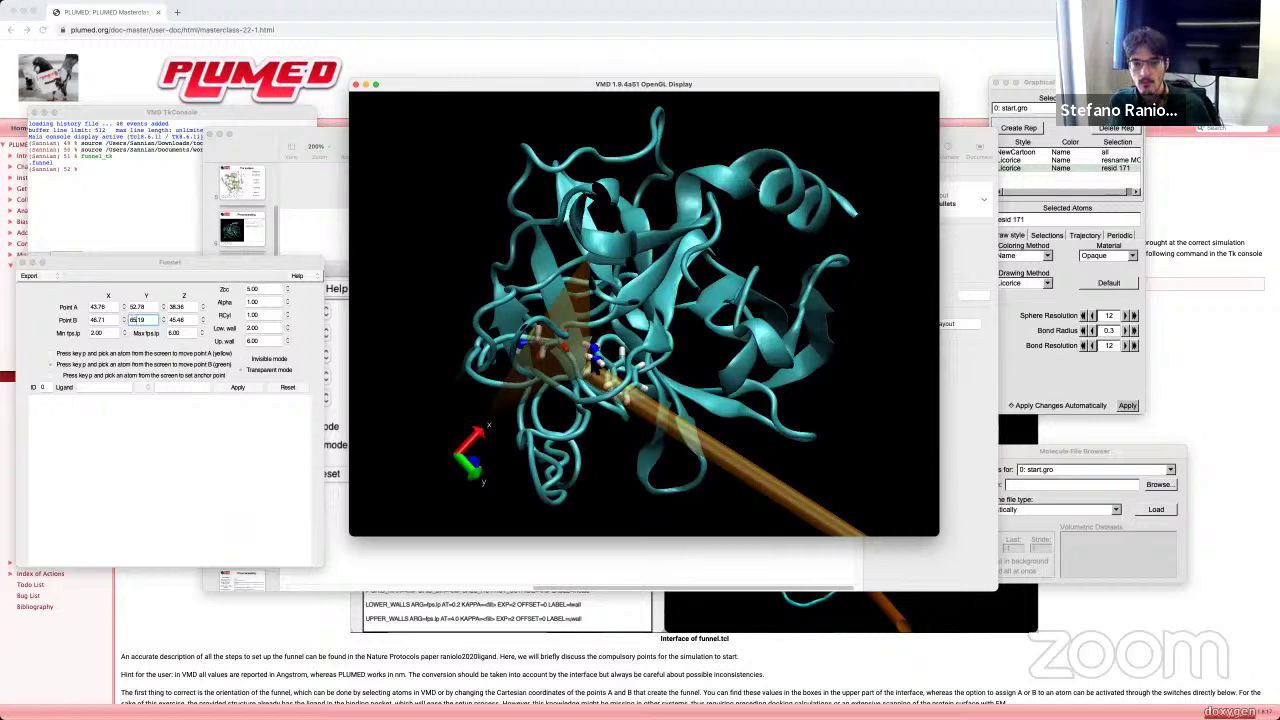
{"action": "scroll", "coordinate": [644, 313], "scroll_direction": "down", "scroll_amount": 5}
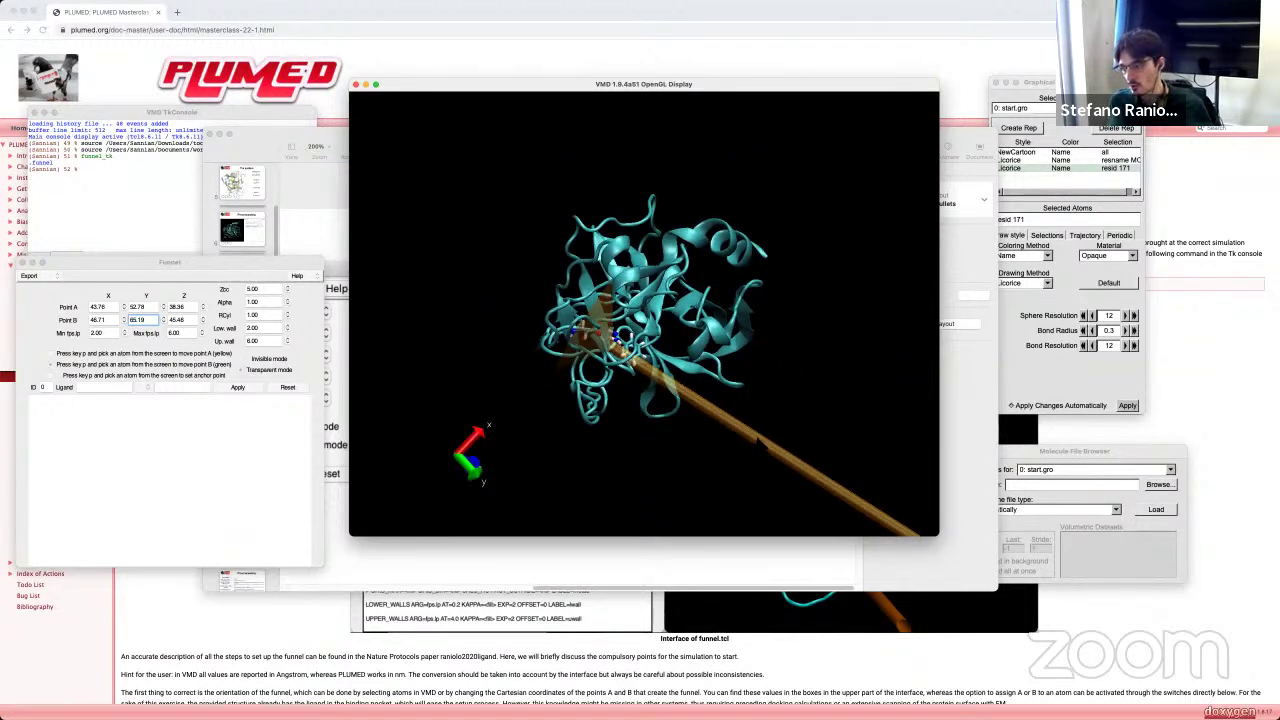
{"action": "left_click_drag", "start_coordinate": [764, 447], "coordinate": [680, 464]}
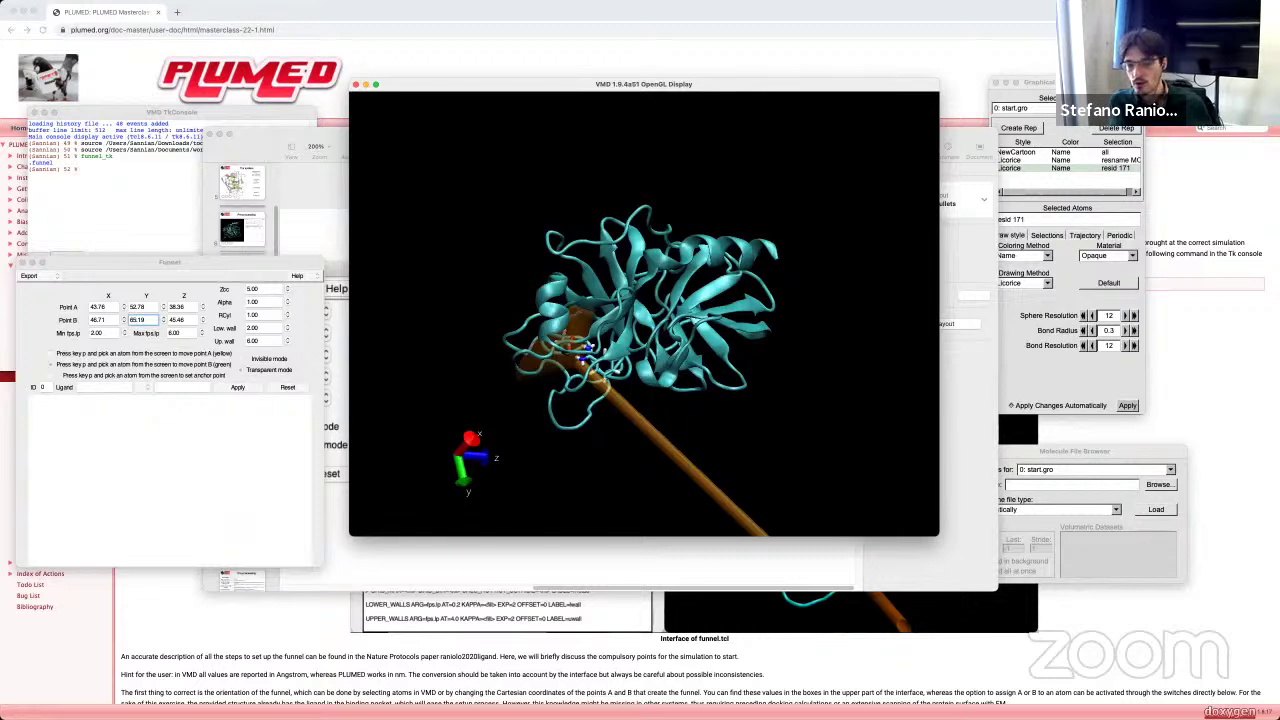
{"action": "left_click_drag", "start_coordinate": [663, 440], "coordinate": [712, 439]}
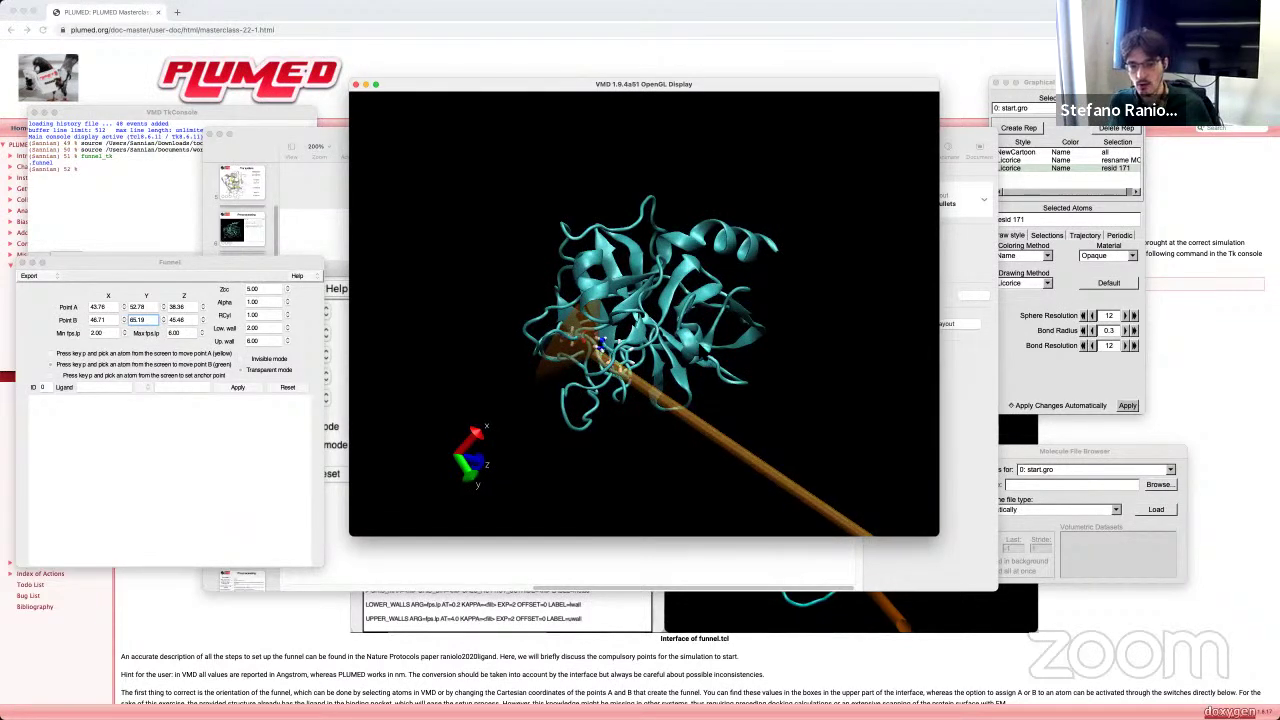
{"action": "left_click_drag", "start_coordinate": [726, 441], "coordinate": [740, 441]}
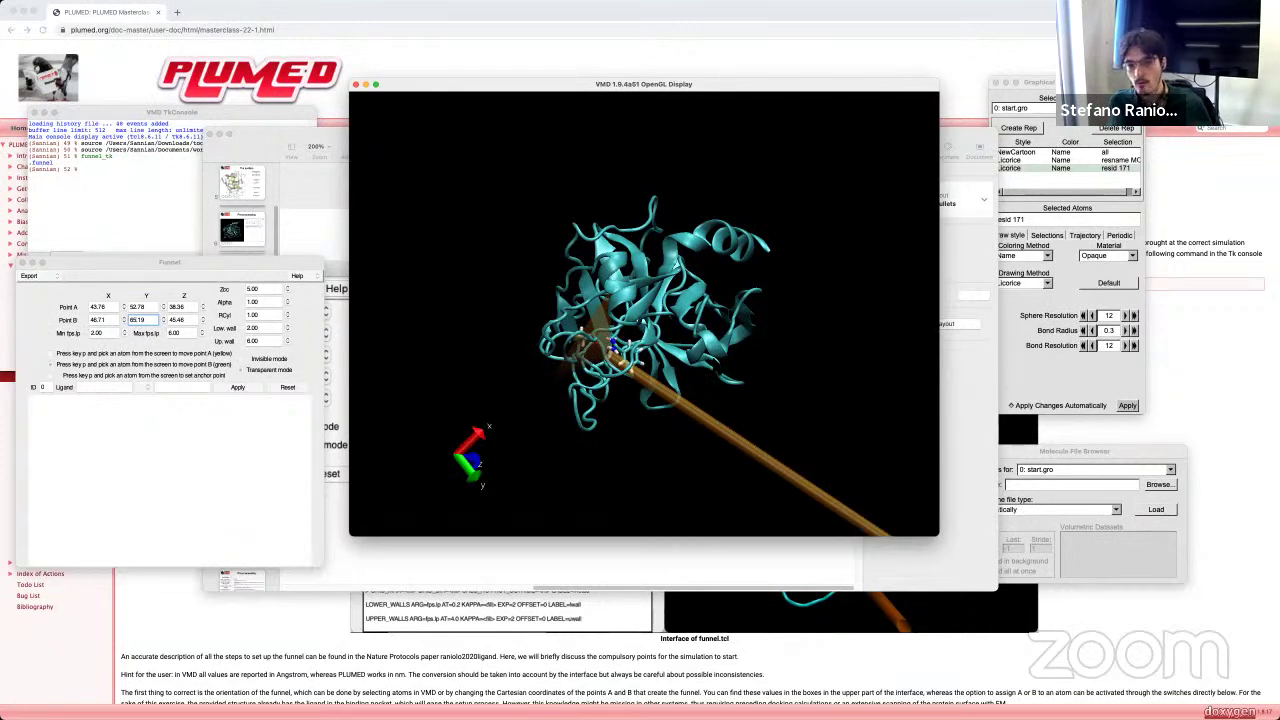
{"action": "left_click_drag", "start_coordinate": [650, 403], "coordinate": [760, 425]}
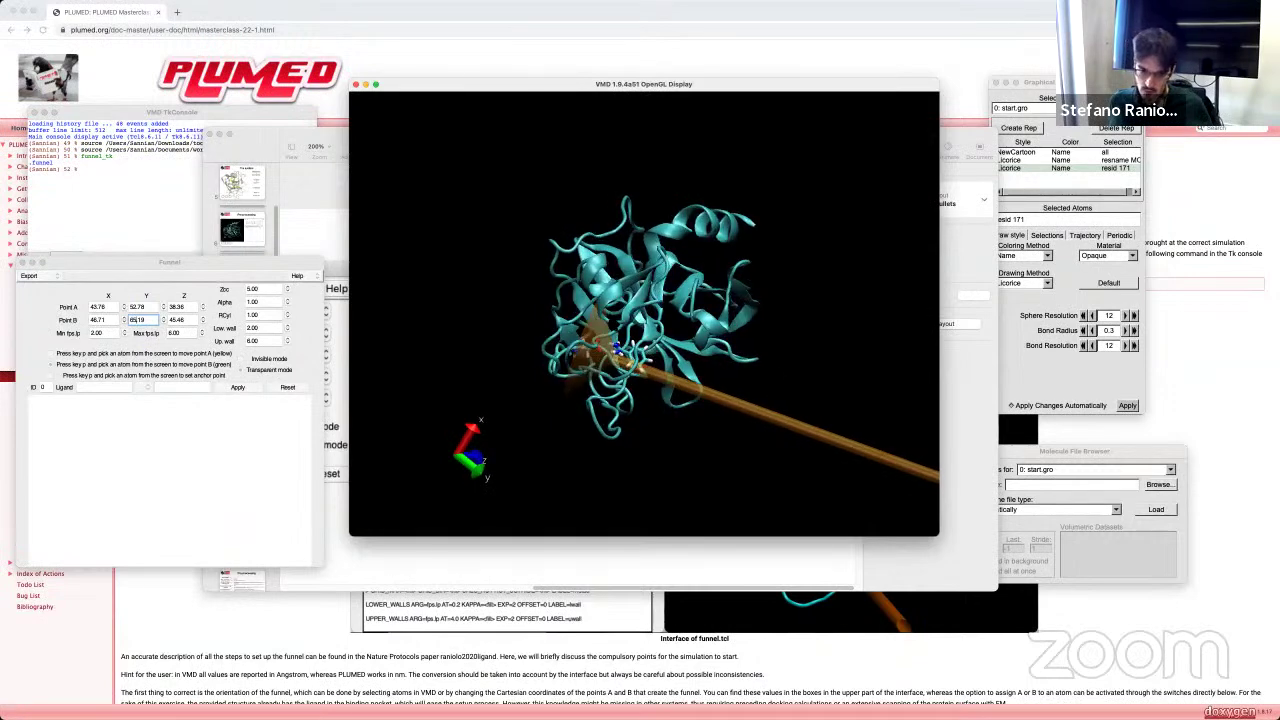
{"action": "left_click_drag", "start_coordinate": [760, 425], "coordinate": [460, 385]}
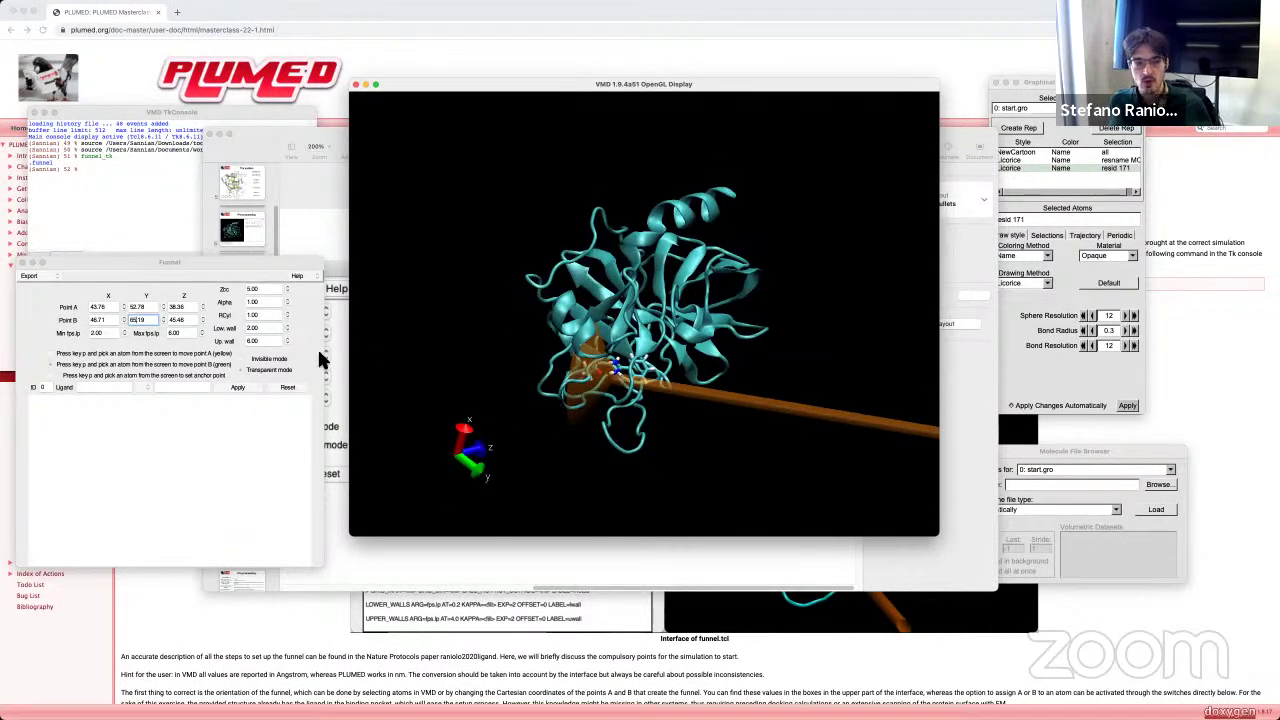
Step: Set the funnel's Zcc to 20
{"action": "left_click", "coordinate": [250, 275]}
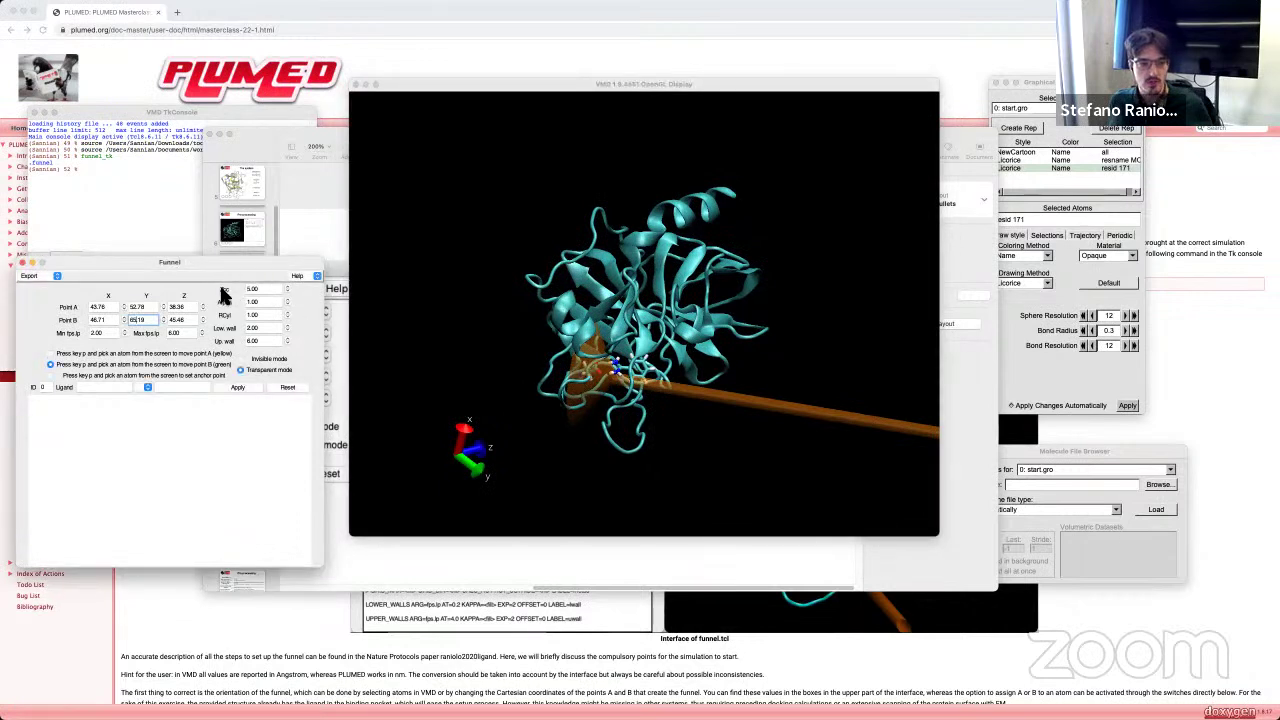
{"action": "left_click_drag", "start_coordinate": [261, 291], "coordinate": [240, 290]}
{"action": "type", "text": "20"}
{"action": "key", "text": "Return"}
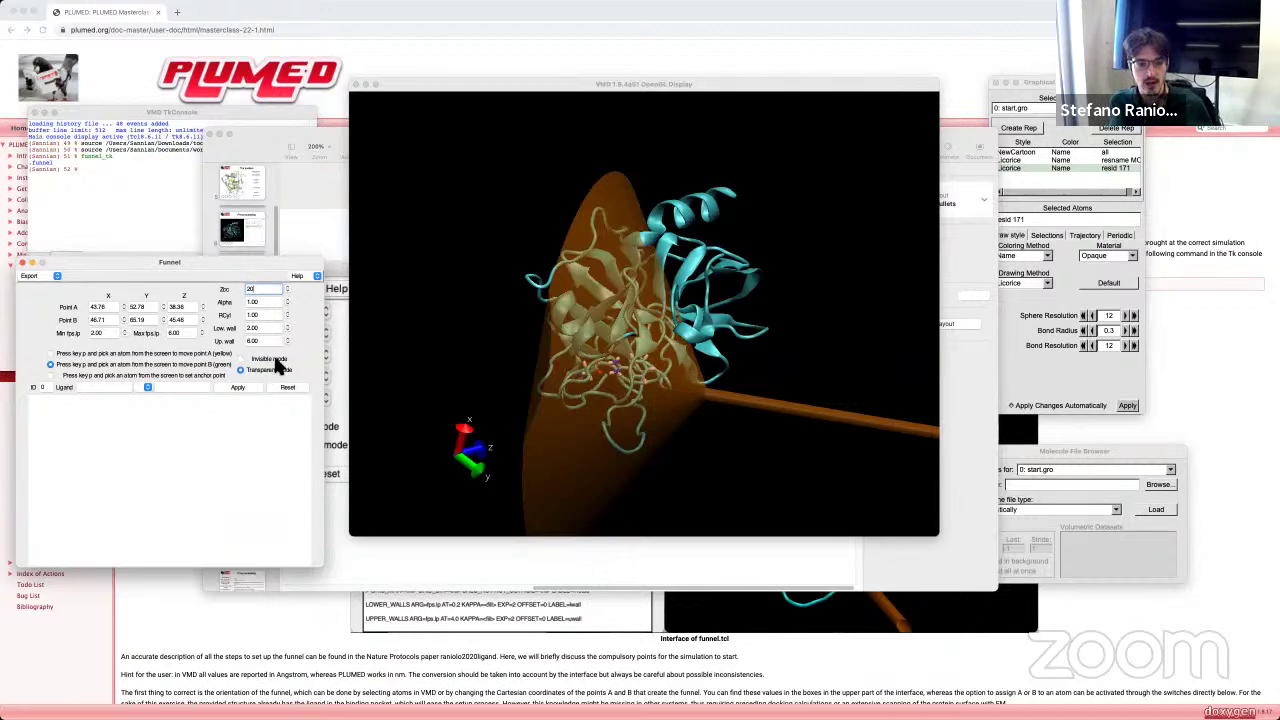
Step: Hide the funnel with Invisible mode and review the funnel-parameter slide
{"action": "left_click", "coordinate": [239, 356]}
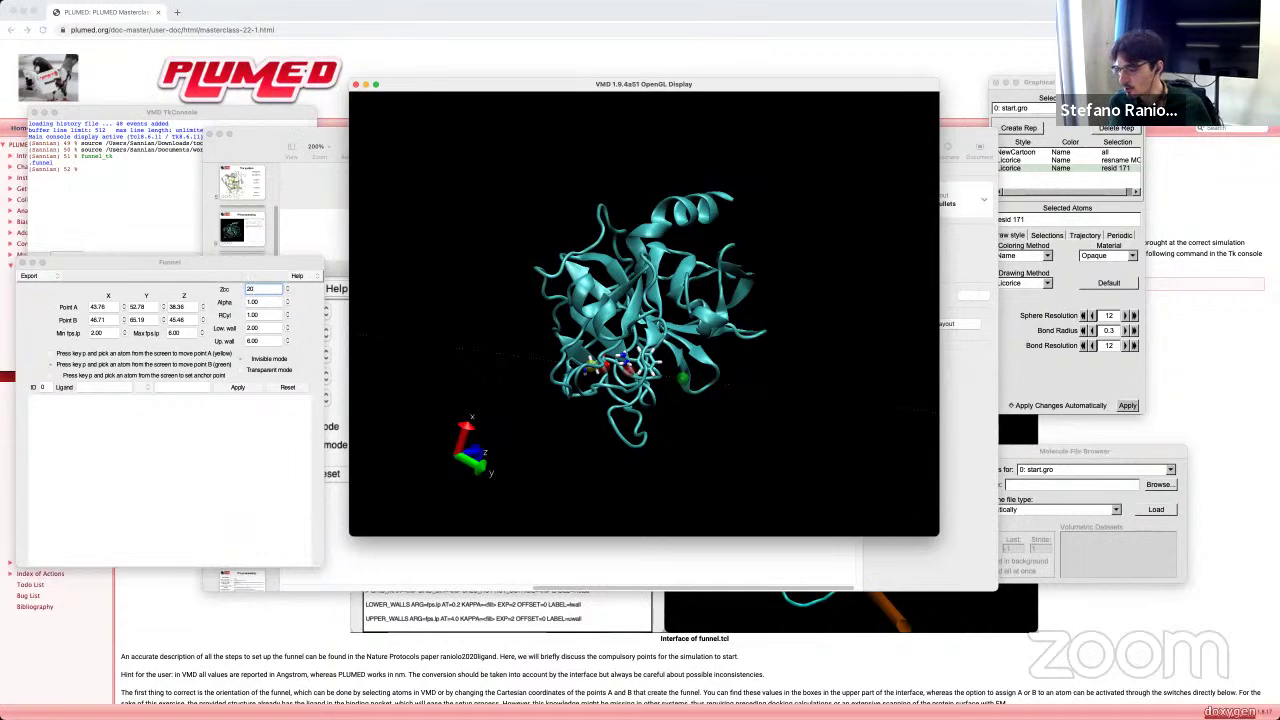
{"action": "key", "text": "super+Tab"}
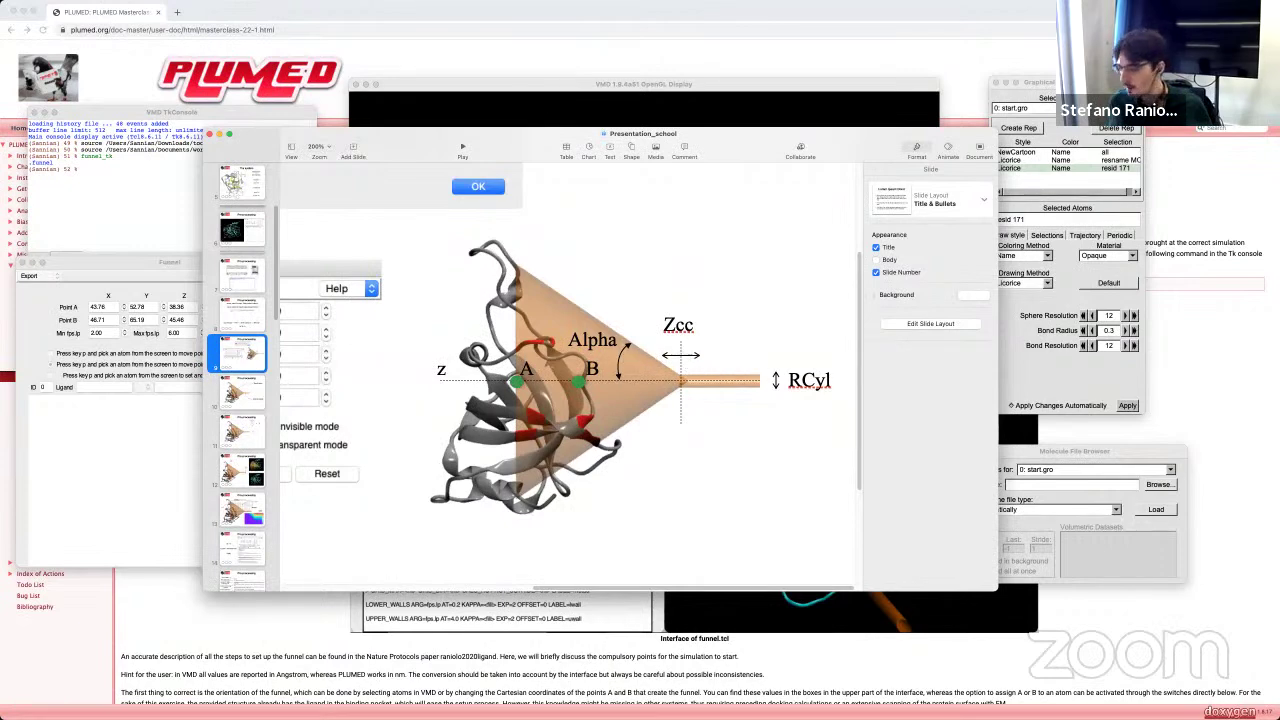
{"action": "key", "text": "super+Tab"}
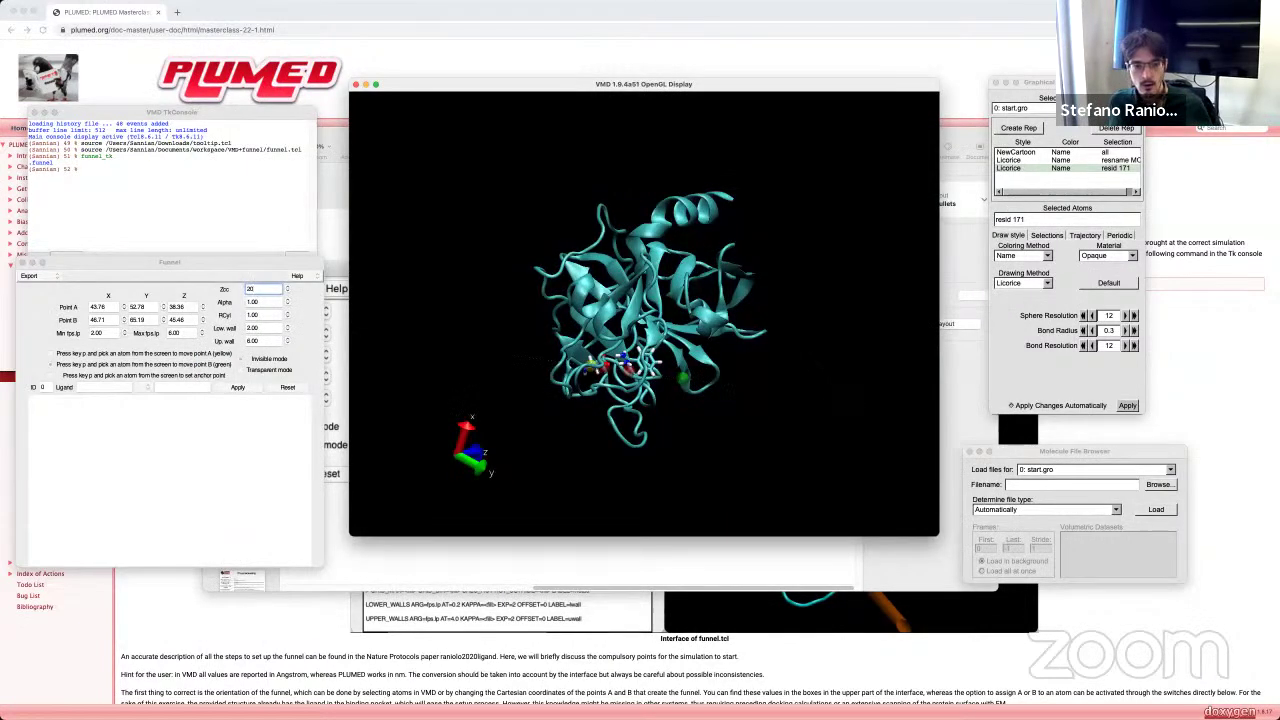
Step: Show the Zcc 20 funnel as a transparent cone and rotate to inspect it
{"action": "left_click", "coordinate": [259, 366]}
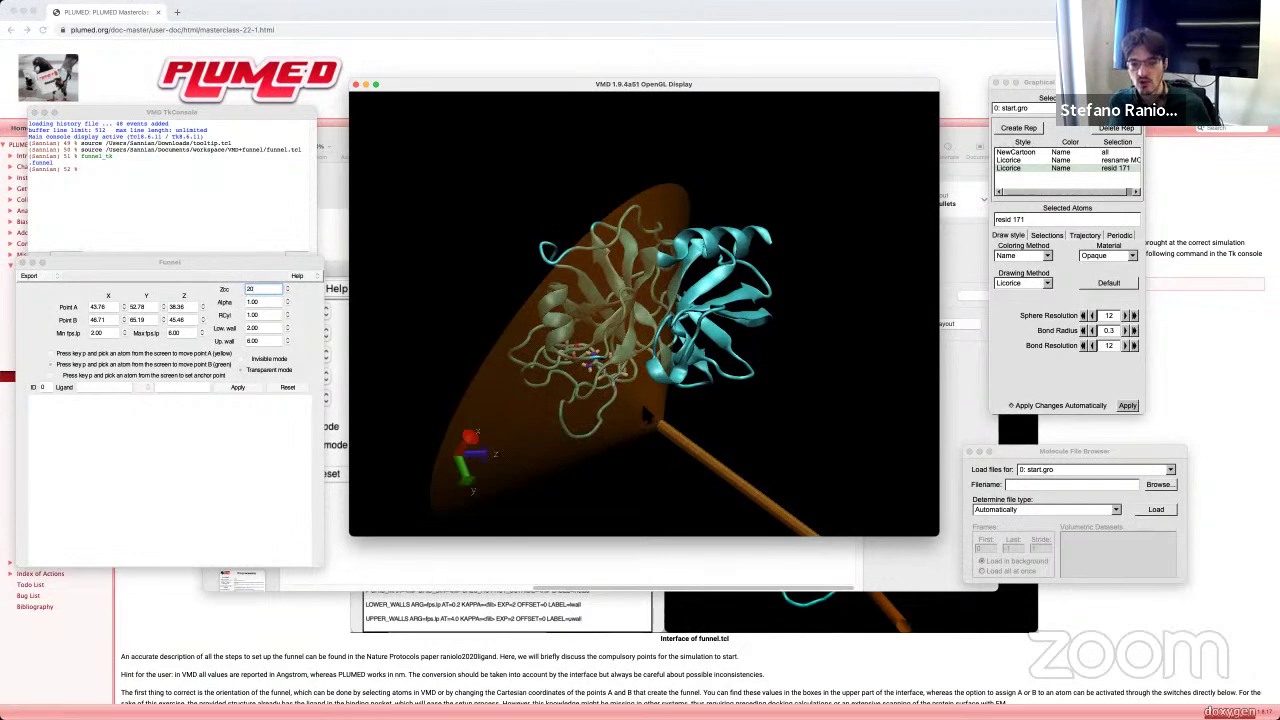
{"action": "left_click_drag", "start_coordinate": [617, 422], "coordinate": [590, 406]}
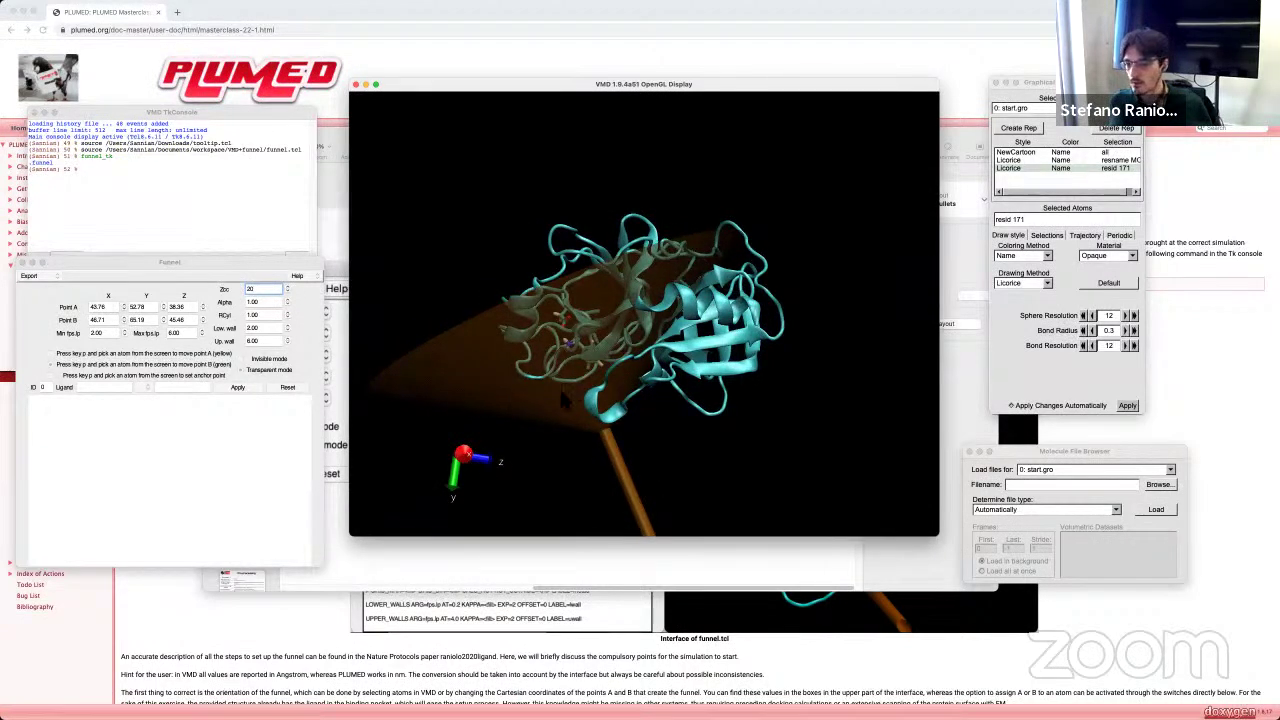
{"action": "left_click_drag", "start_coordinate": [520, 400], "coordinate": [465, 380]}
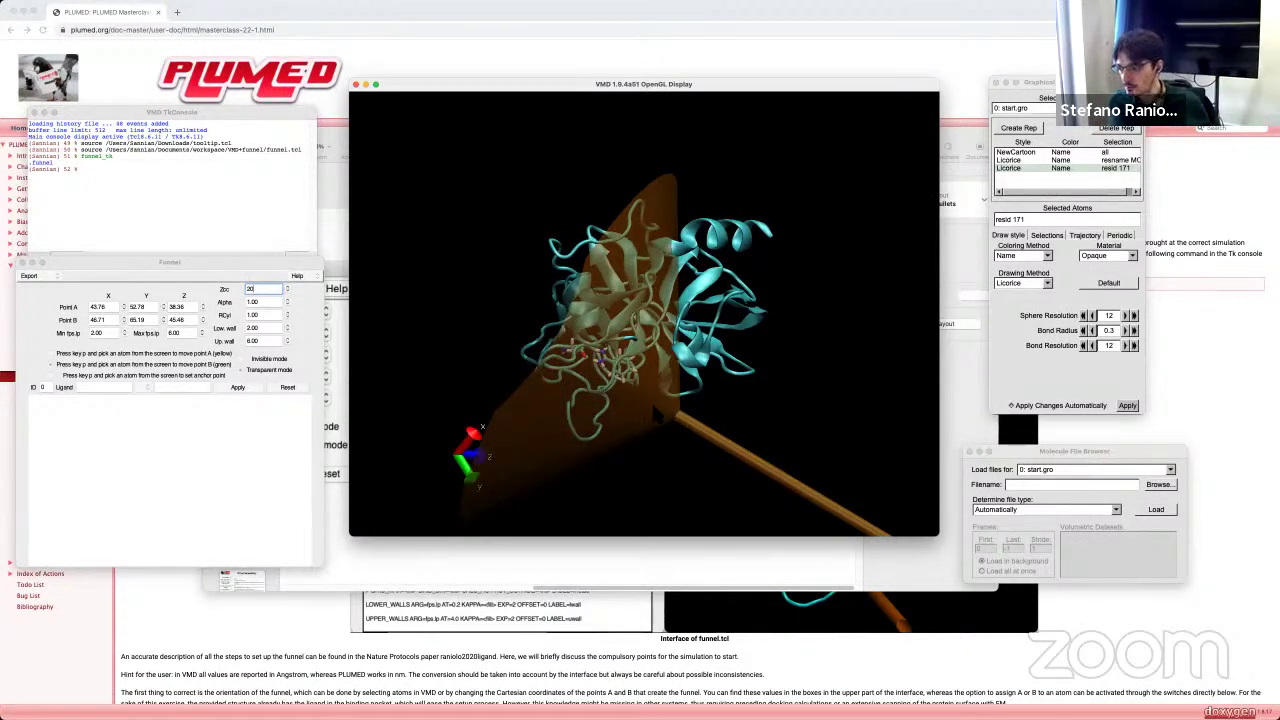
Step: Turn the funnel mouth toward the viewer, then set the funnel to Invisible
{"action": "left_click_drag", "start_coordinate": [600, 380], "coordinate": [710, 388]}
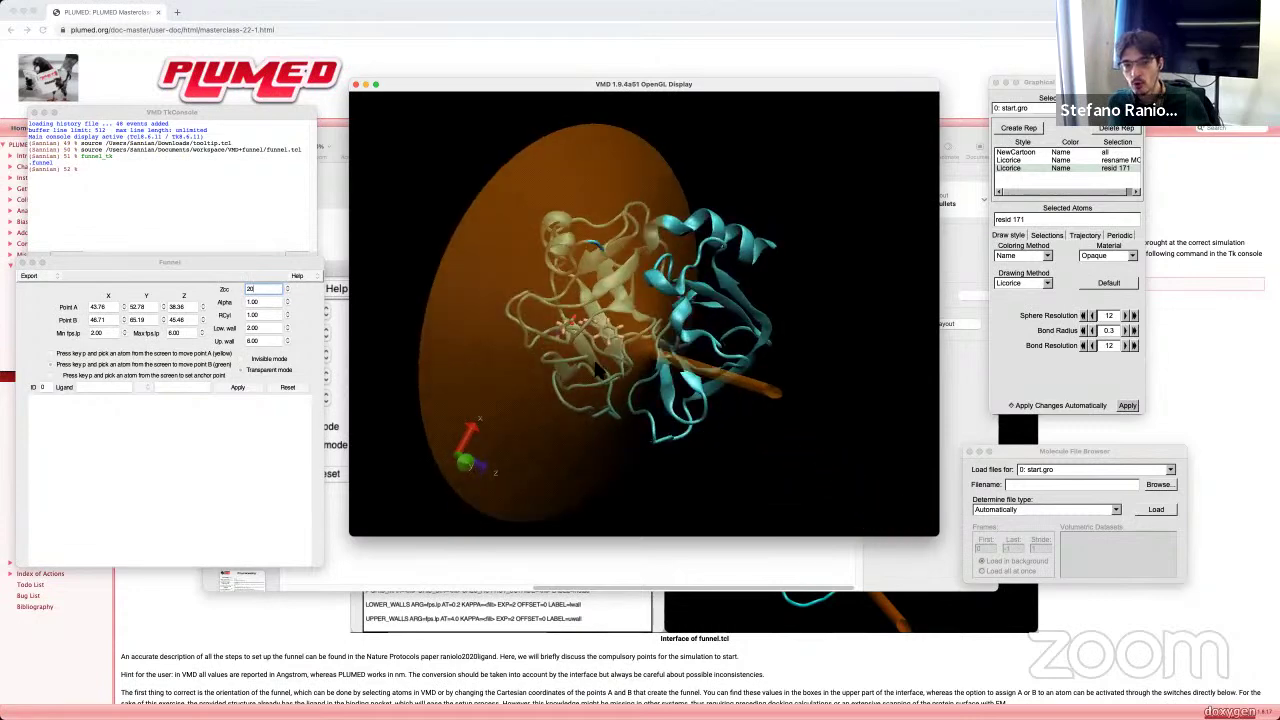
{"action": "left_click_drag", "start_coordinate": [633, 341], "coordinate": [563, 372]}
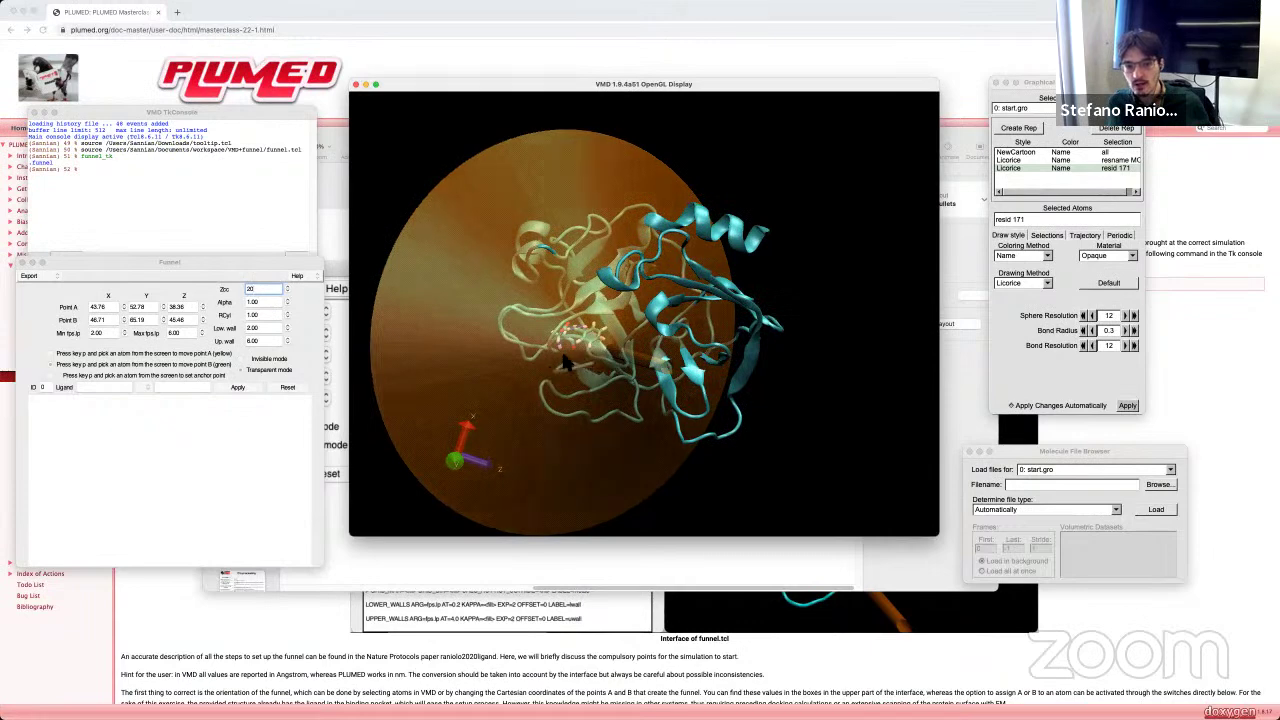
{"action": "left_click_drag", "start_coordinate": [572, 488], "coordinate": [614, 350]}
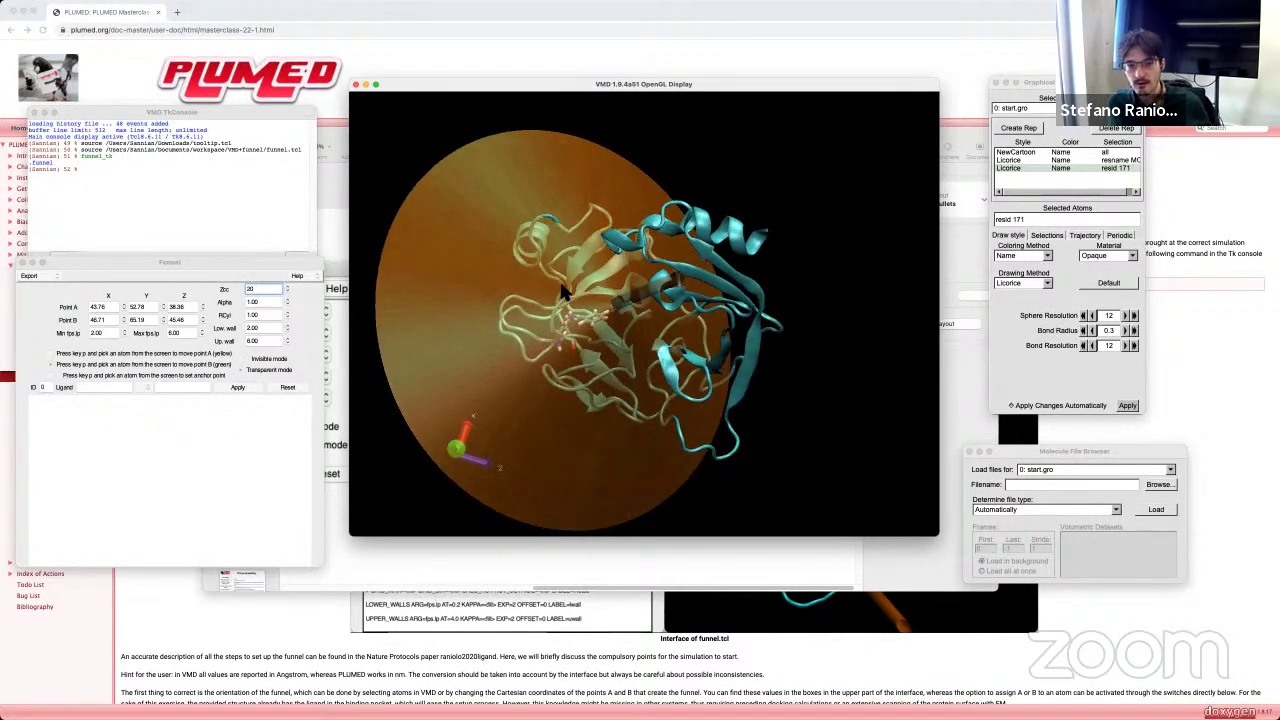
{"action": "left_click", "coordinate": [246, 359]}
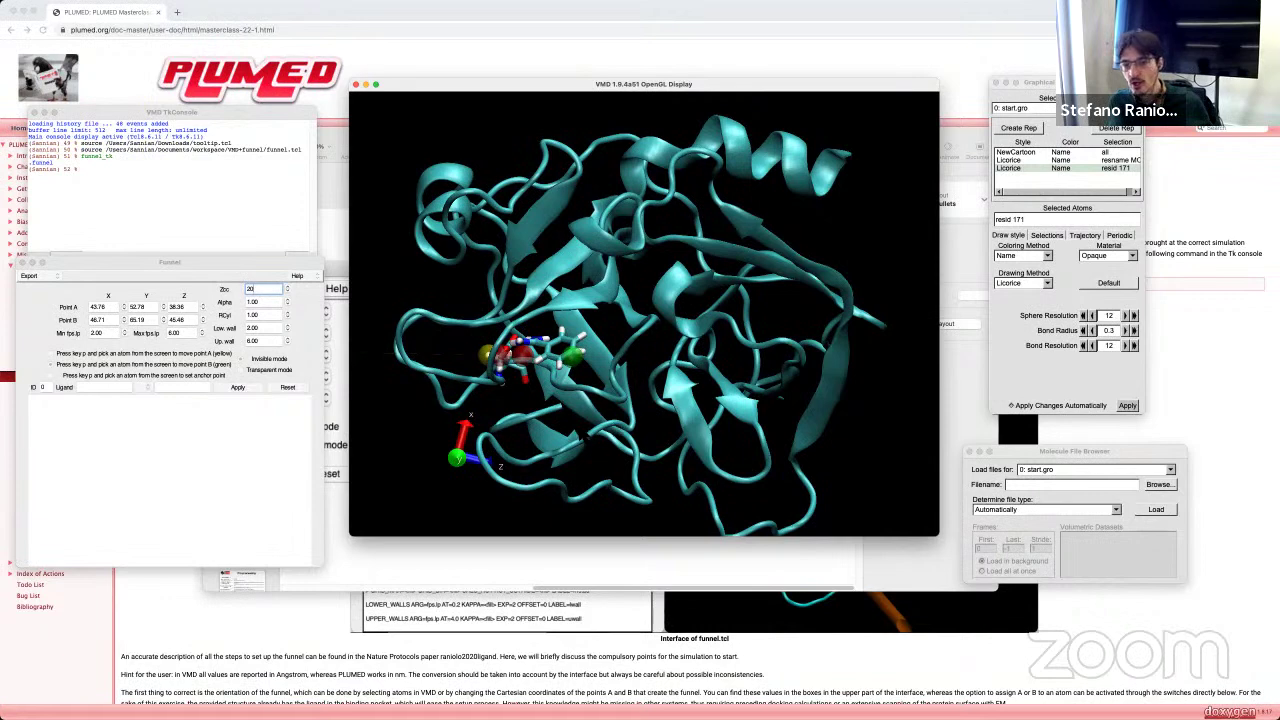
{"action": "left_click_drag", "start_coordinate": [586, 436], "coordinate": [588, 420]}
{"action": "left_click_drag", "start_coordinate": [580, 352], "coordinate": [576, 334]}
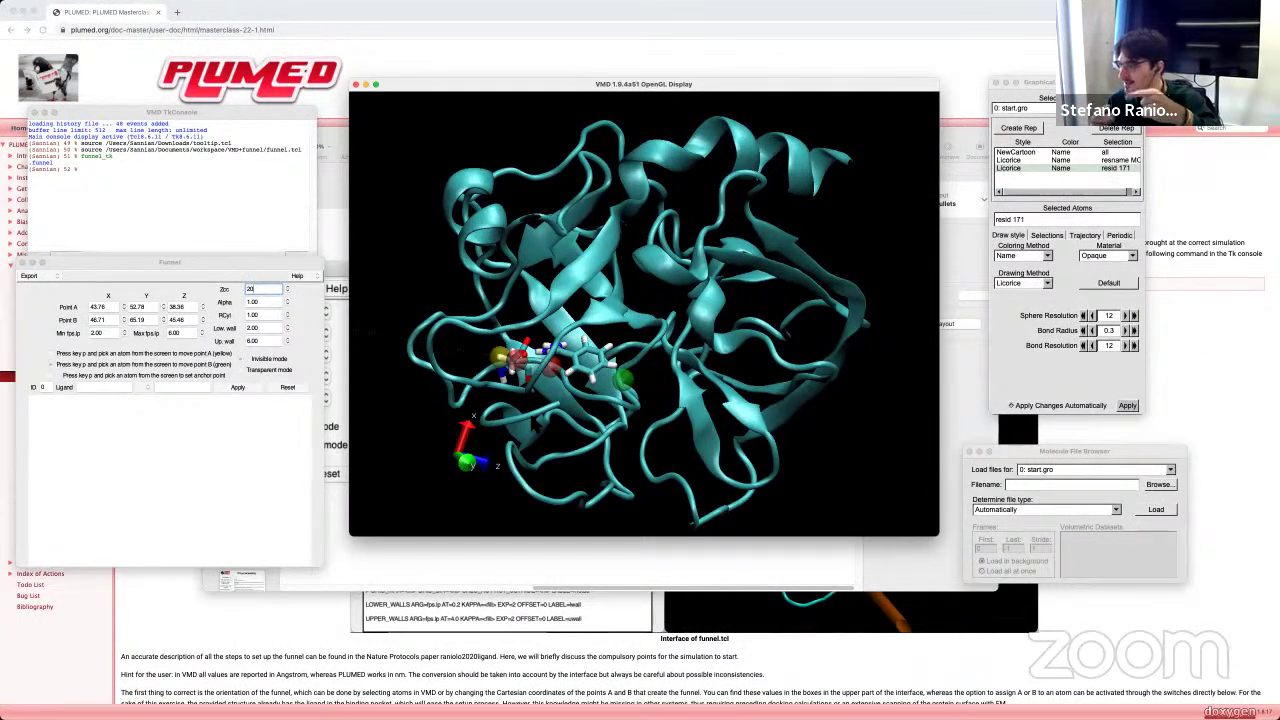
{"action": "left_click_drag", "start_coordinate": [640, 320], "coordinate": [680, 324]}
{"action": "scroll", "coordinate": [640, 320], "scroll_direction": "down", "scroll_amount": 3}
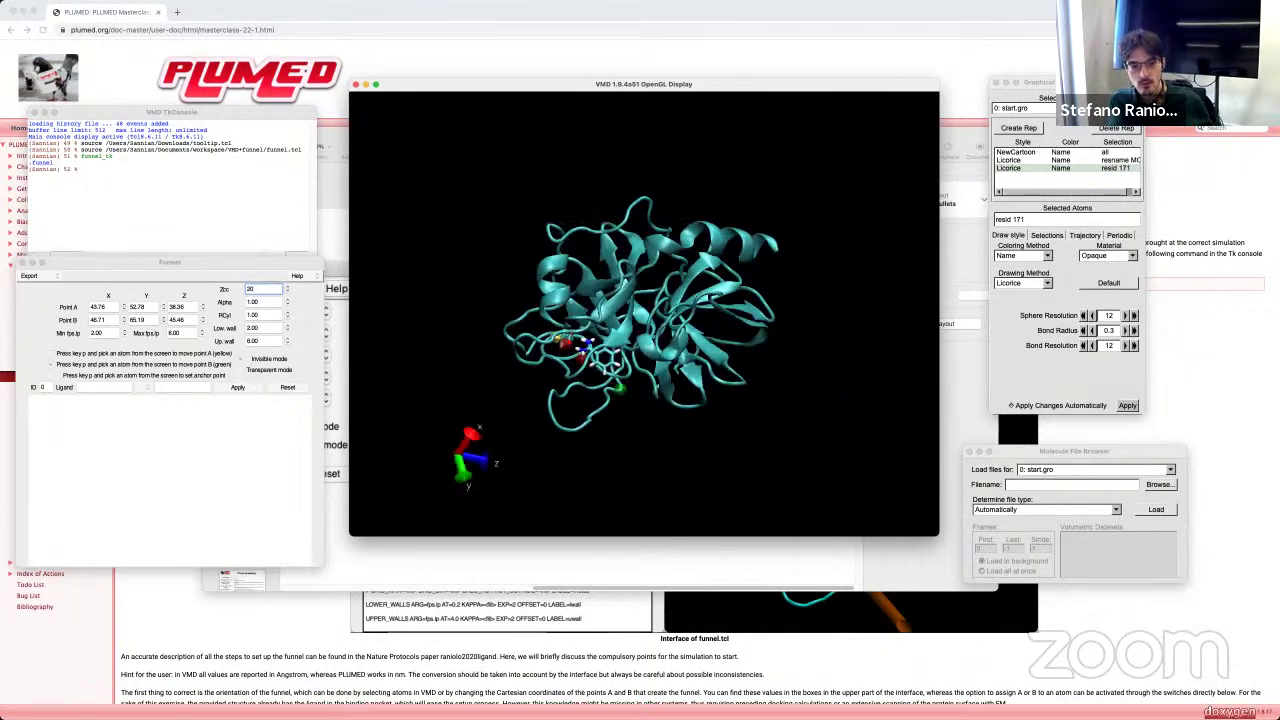
Step: Redraw the transparent funnel around the protein and enlarge the 3D display window
{"action": "left_click", "coordinate": [238, 386]}
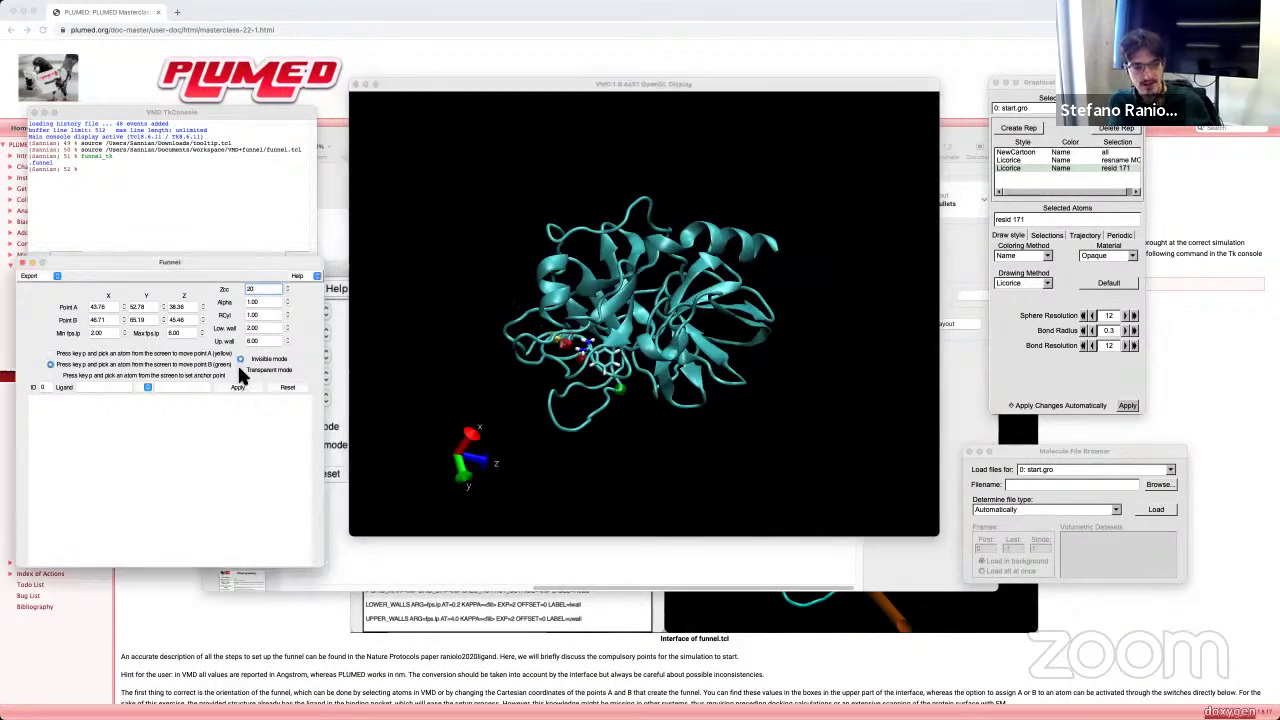
{"action": "left_click_drag", "start_coordinate": [680, 398], "coordinate": [724, 403]}
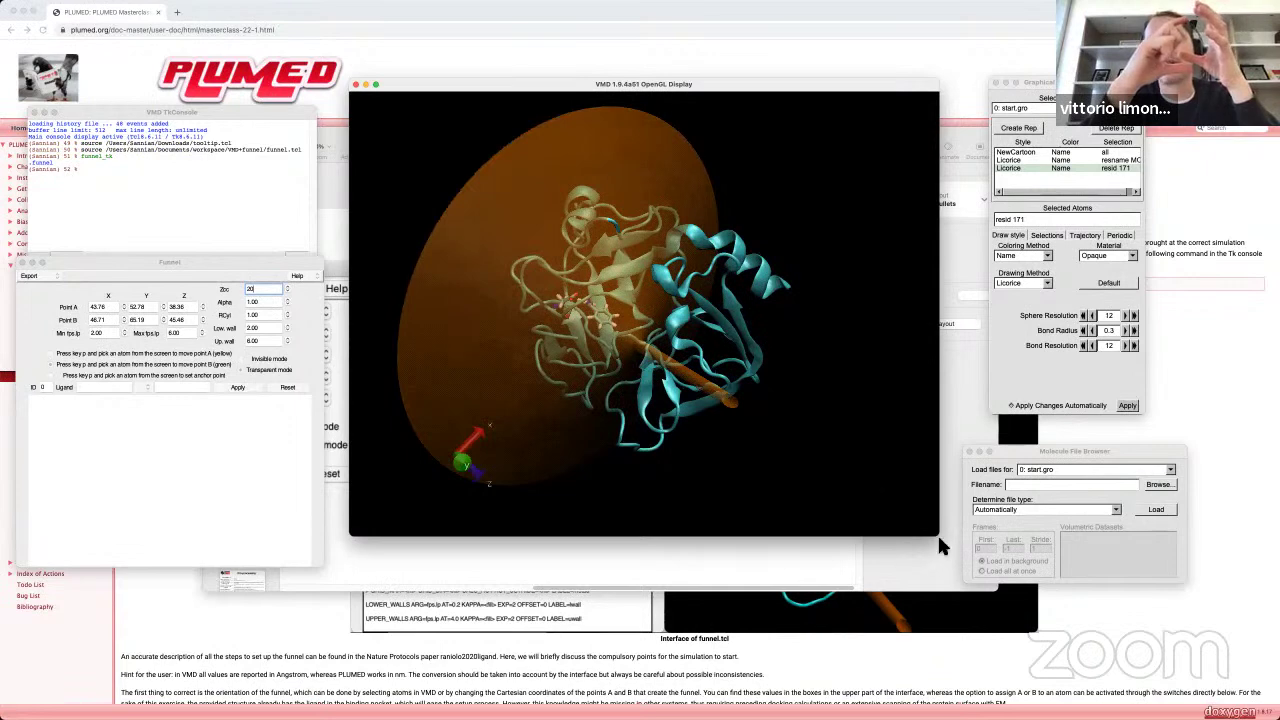
{"action": "left_click_drag", "start_coordinate": [940, 540], "coordinate": [983, 582]}
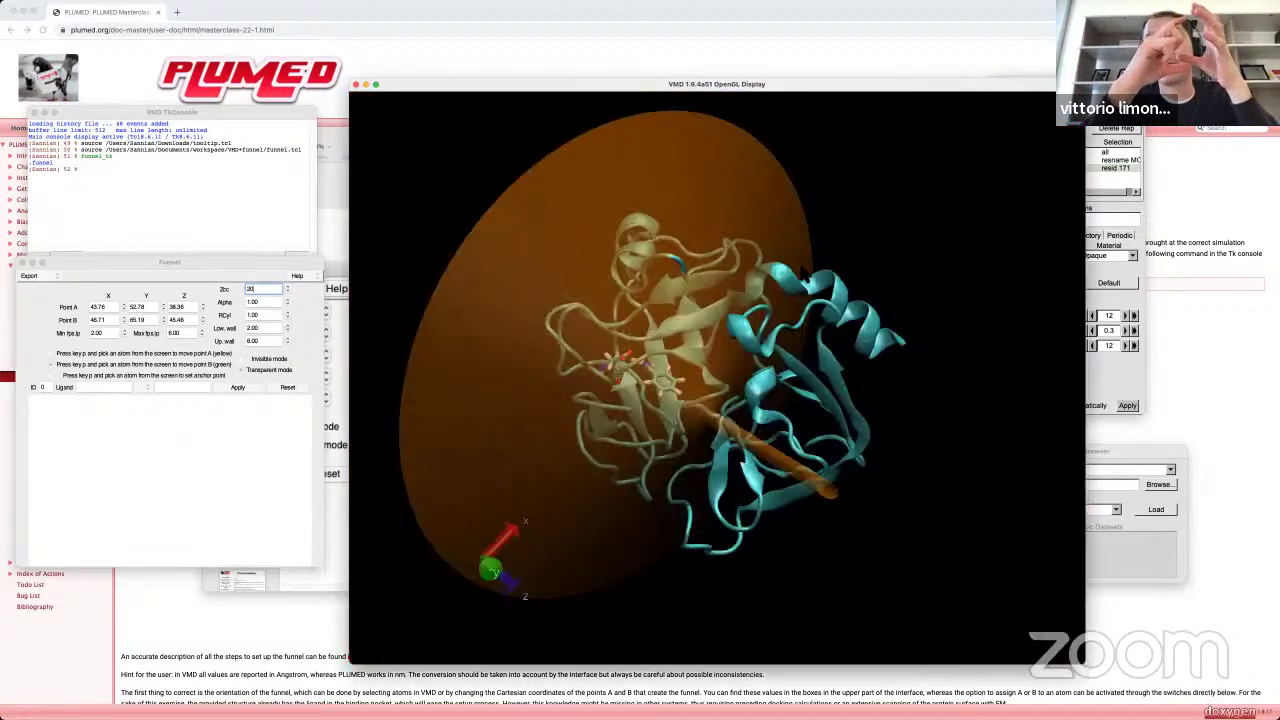
Step: Arrange the enlarged OpenGL Display and the Funnel settings window side by side
{"action": "left_click_drag", "start_coordinate": [738, 86], "coordinate": [671, 69]}
{"action": "left_click_drag", "start_coordinate": [758, 388], "coordinate": [664, 434]}
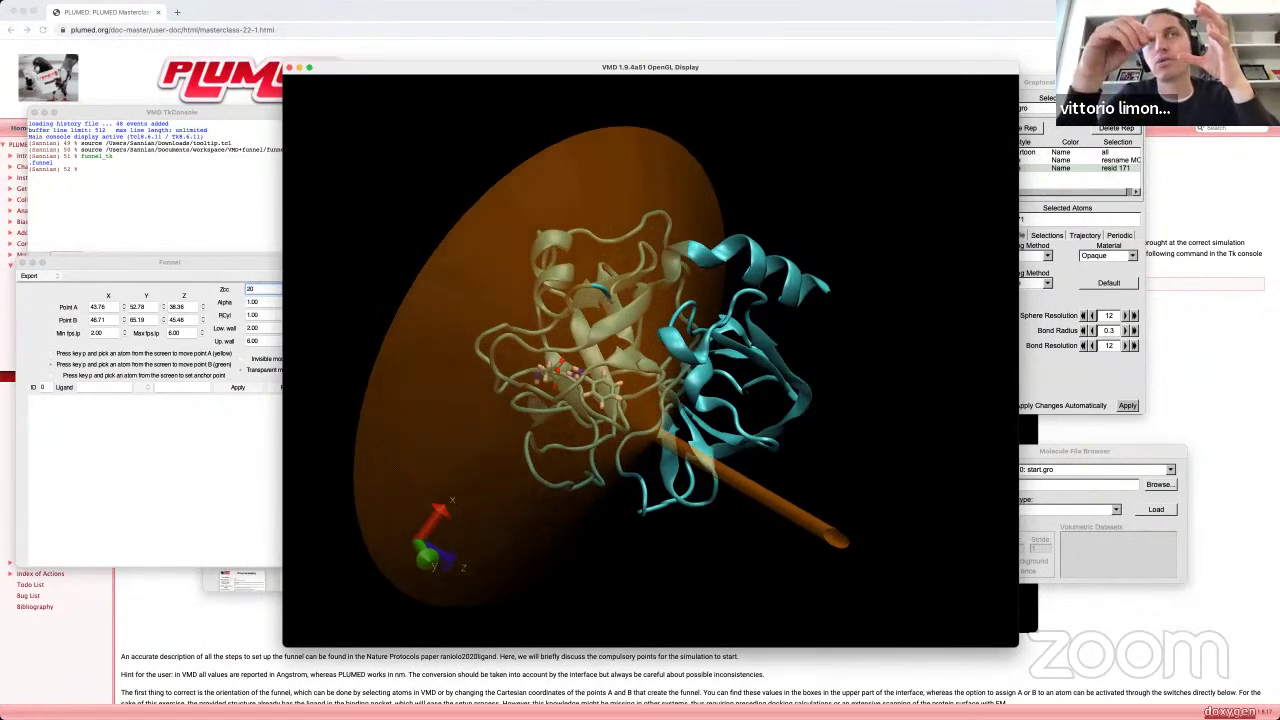
{"action": "left_click", "coordinate": [211, 256]}
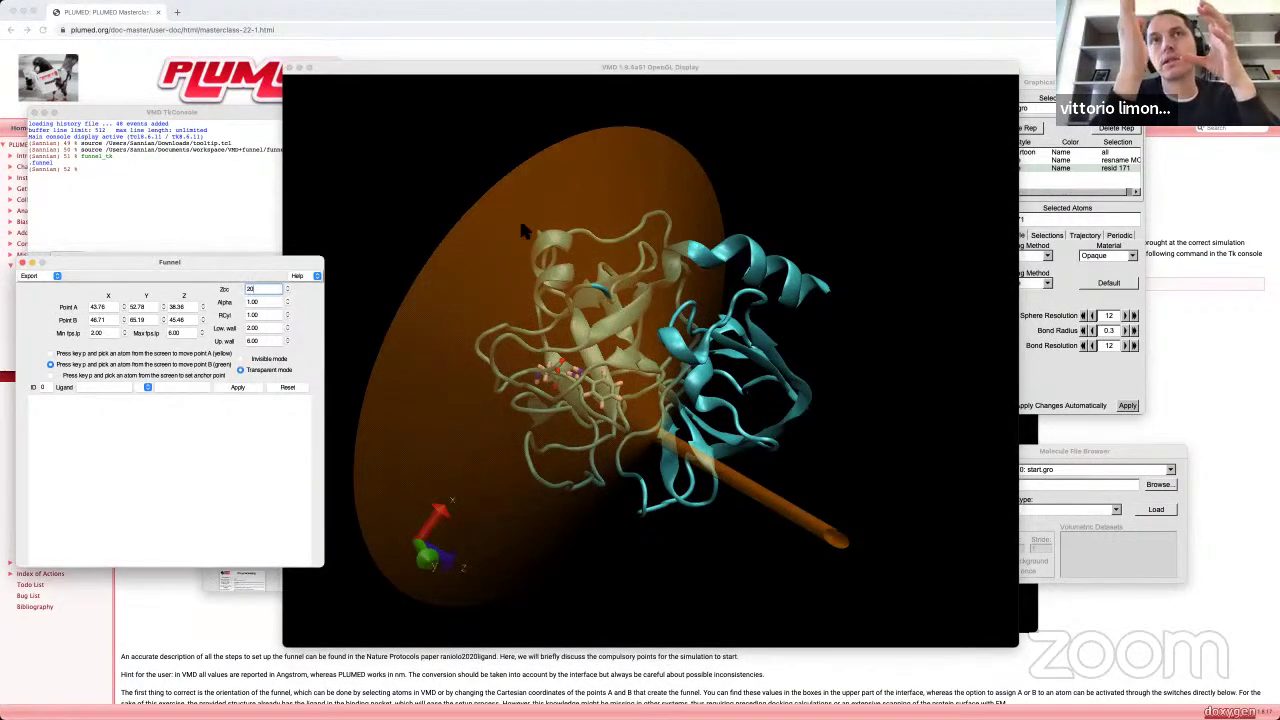
{"action": "left_click_drag", "start_coordinate": [487, 68], "coordinate": [545, 61]}
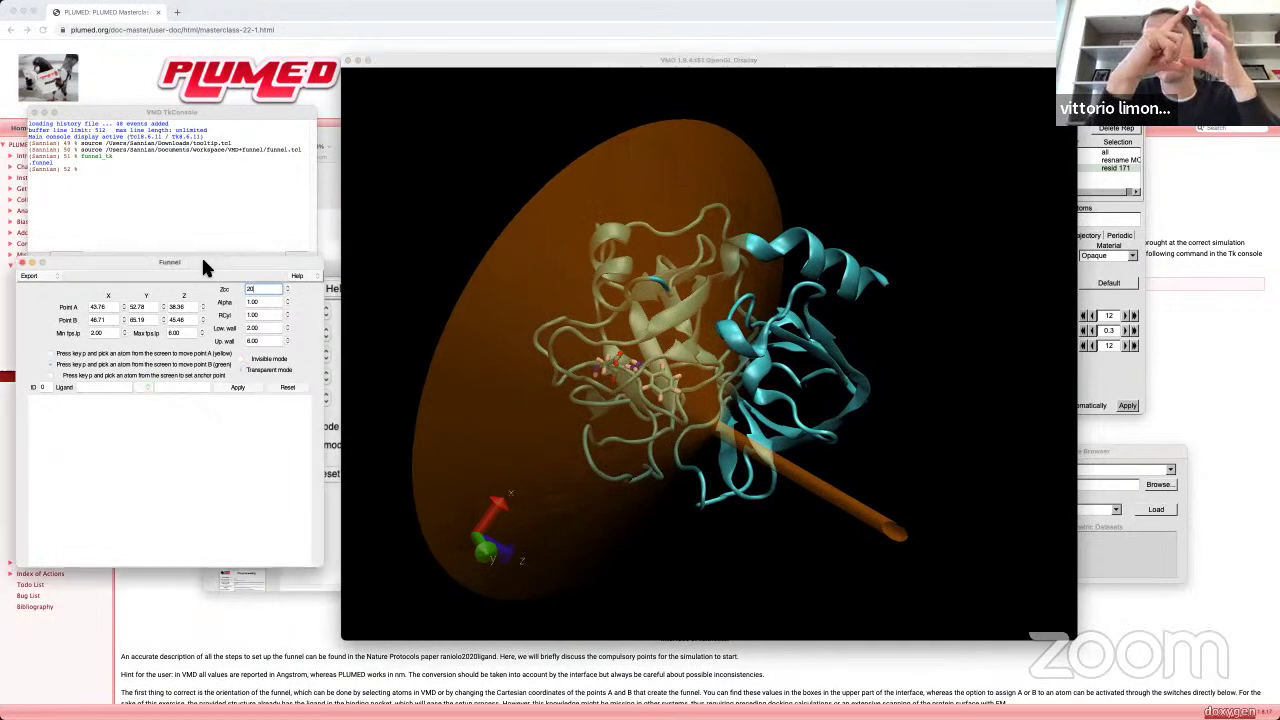
{"action": "left_click_drag", "start_coordinate": [204, 258], "coordinate": [213, 241]}
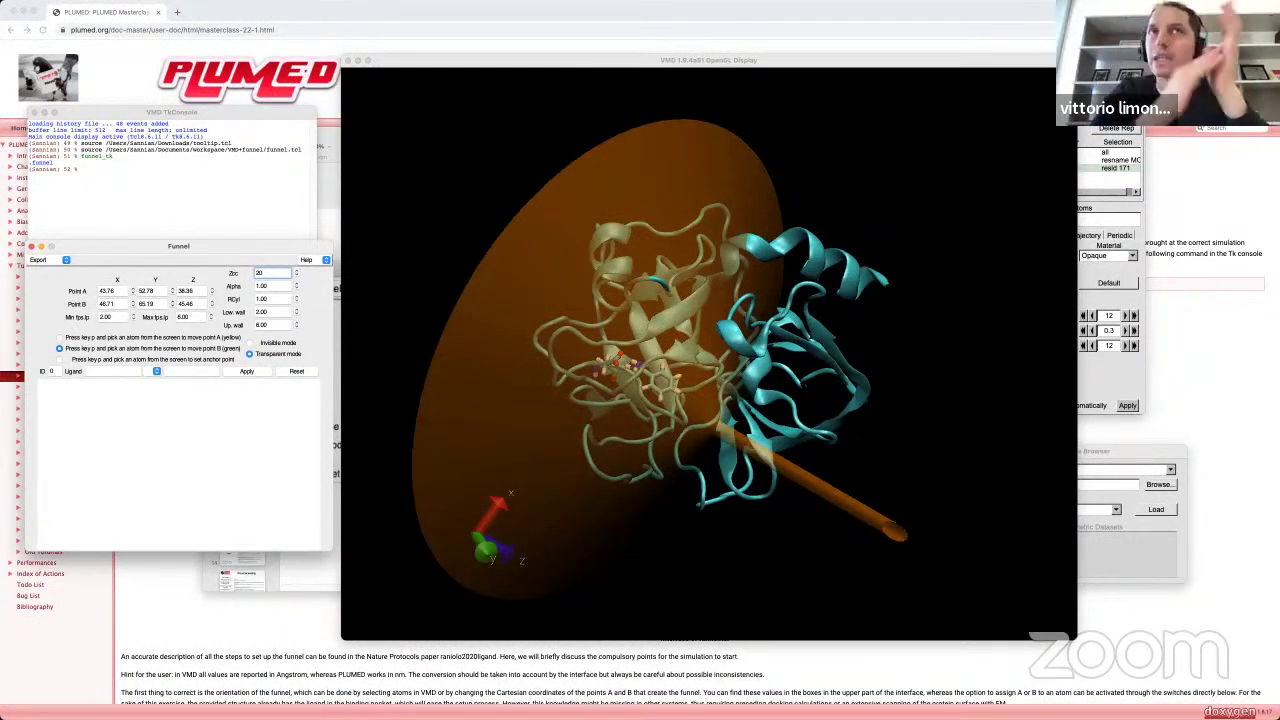
Step: Replace the funnel's Alpha value with 0.35 in the Funnel window
{"action": "mouse_move", "coordinate": [279, 305]}
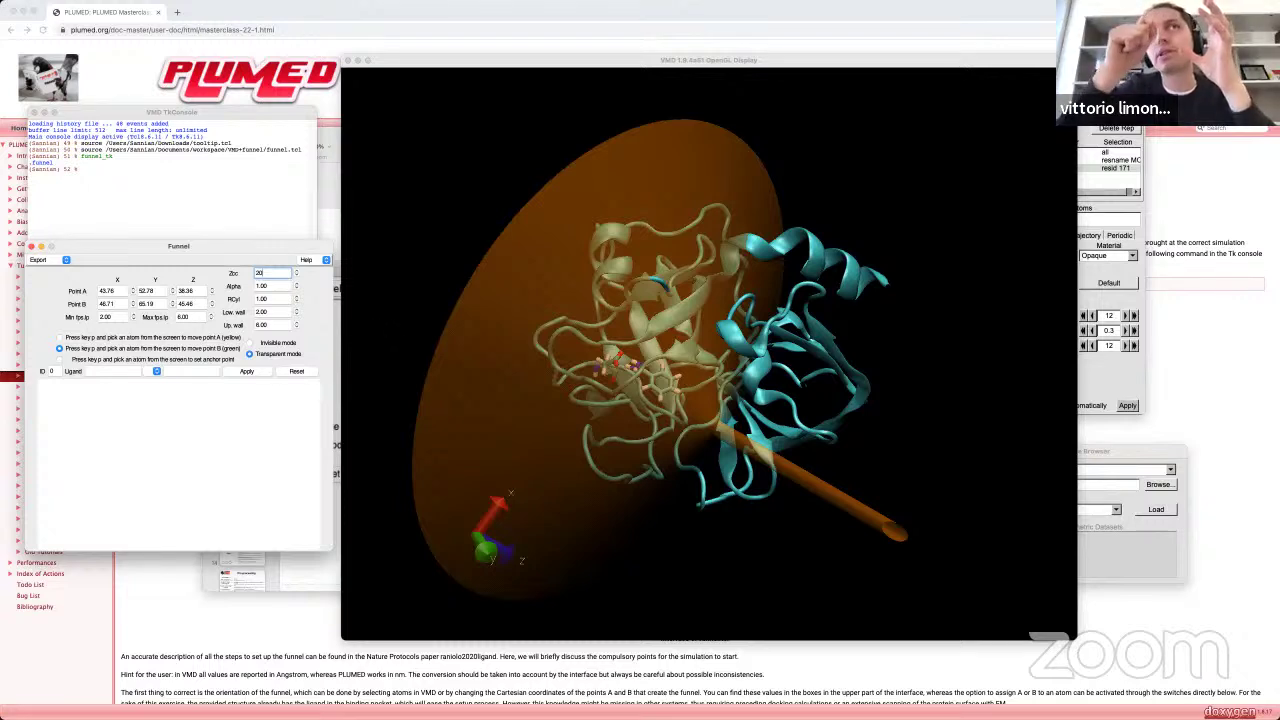
{"action": "left_click", "coordinate": [266, 287]}
{"action": "key", "text": "BackSpace"}
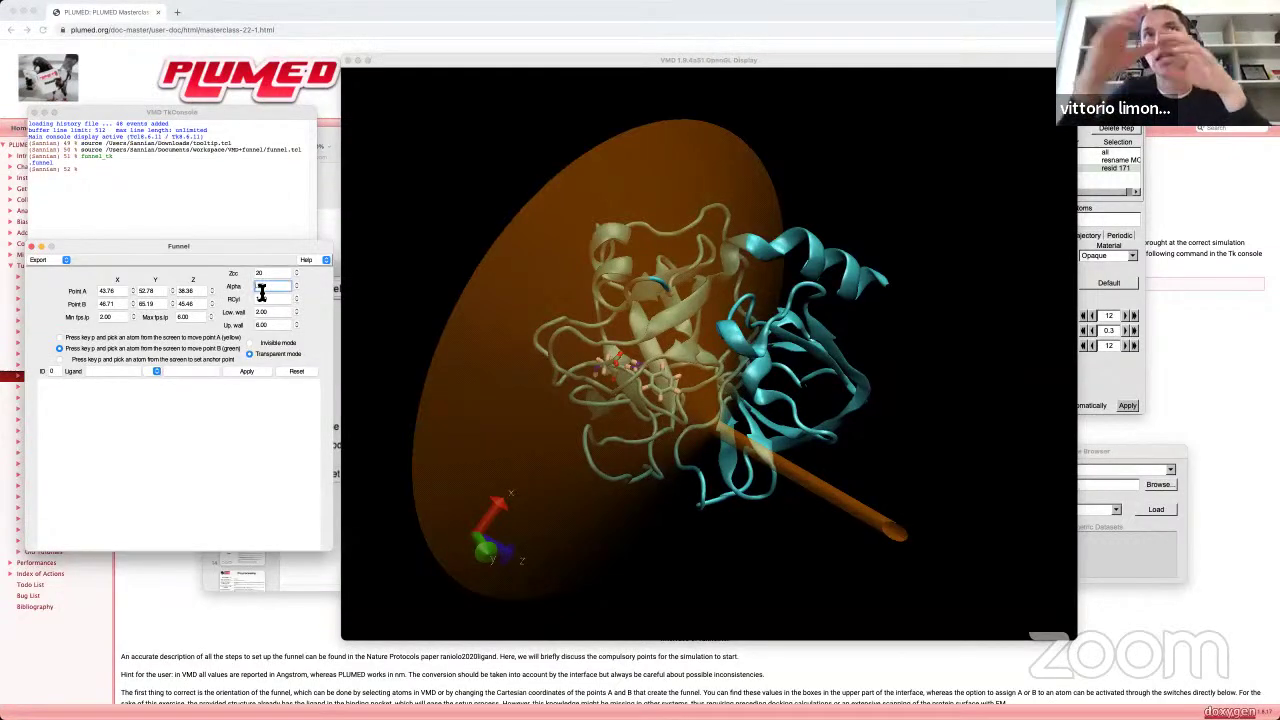
{"action": "type", "text": "0"}
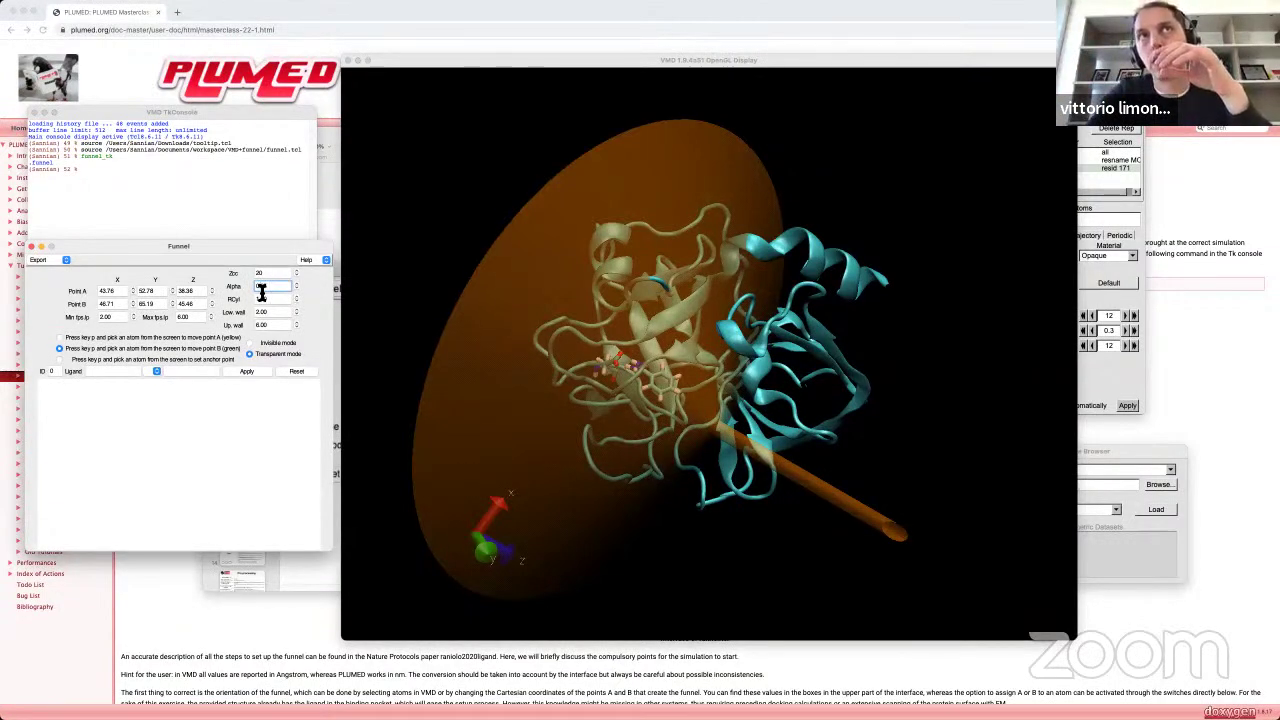
{"action": "type", "text": ".35"}
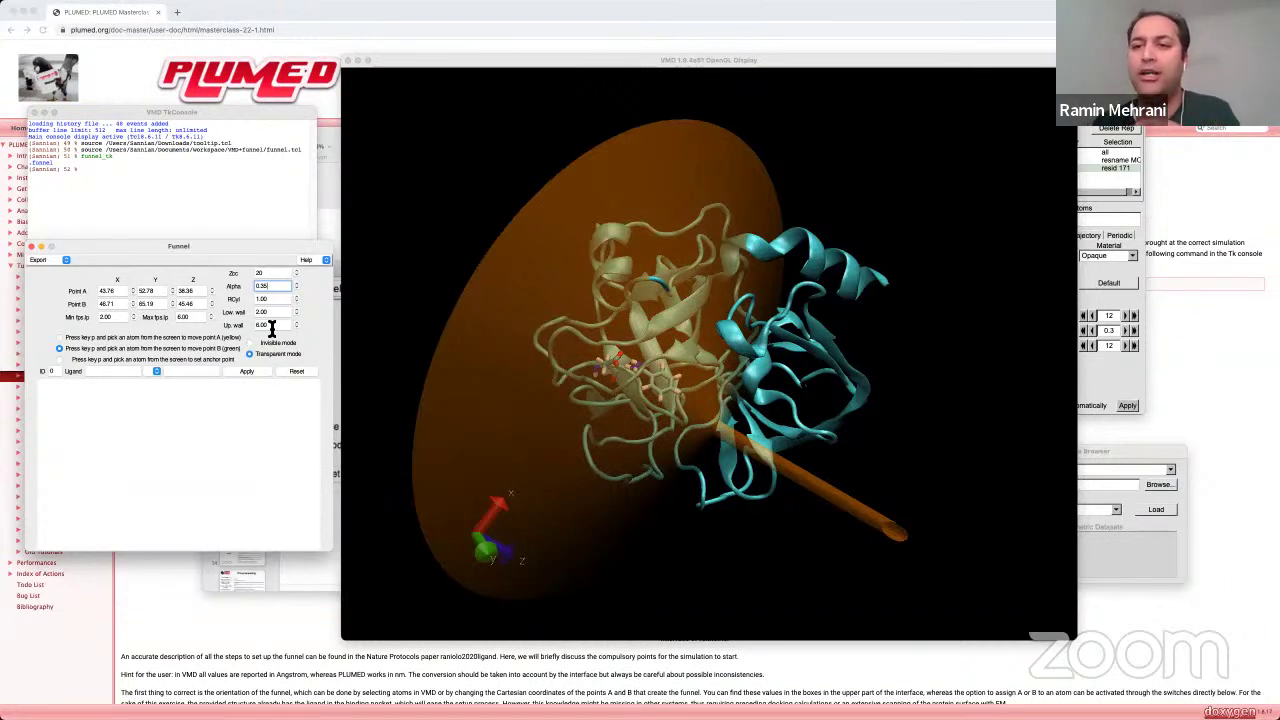
Step: Inspect the funnel's fit, then apply Alpha 0.35 for a narrow cone around benzamidine
{"action": "left_click", "coordinate": [770, 420]}
{"action": "left_click_drag", "start_coordinate": [770, 420], "coordinate": [830, 500]}
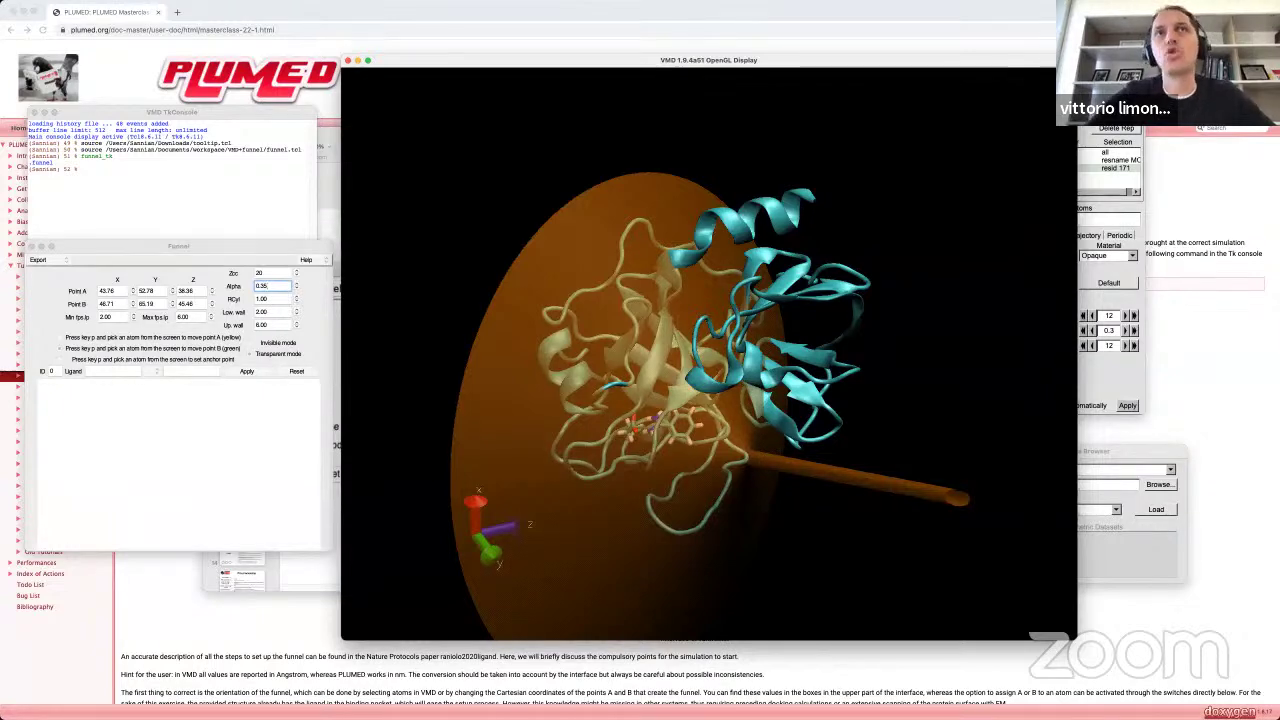
{"action": "left_click", "coordinate": [279, 287]}
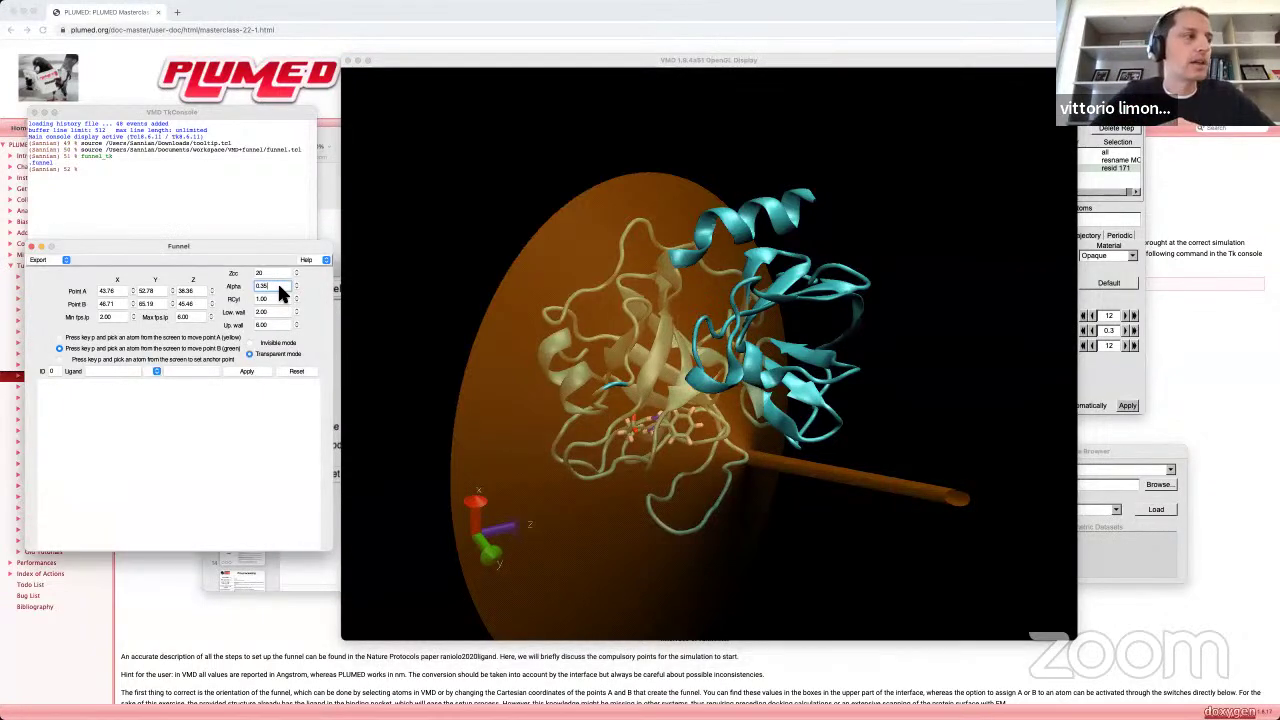
{"action": "key", "text": "Return"}
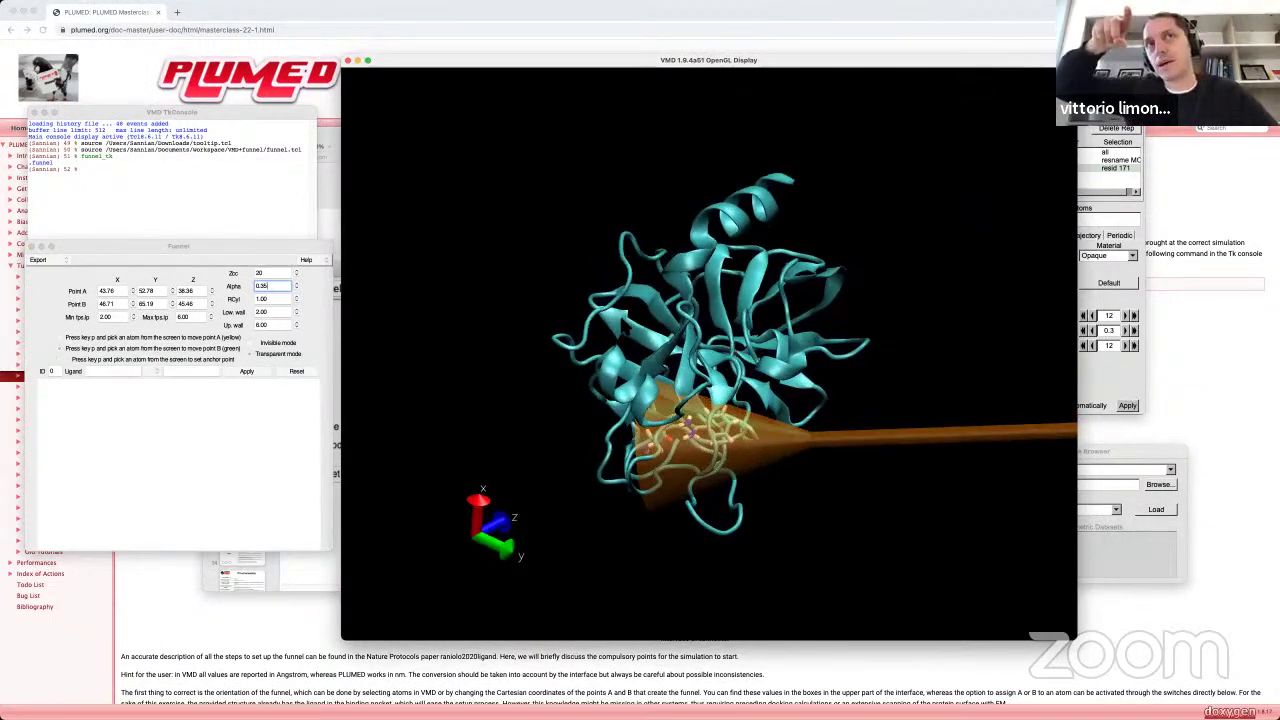
Step: Raise Zcc to 23 and Alpha to 0.45, then rotate to view the wider cone
{"action": "left_click", "coordinate": [271, 275]}
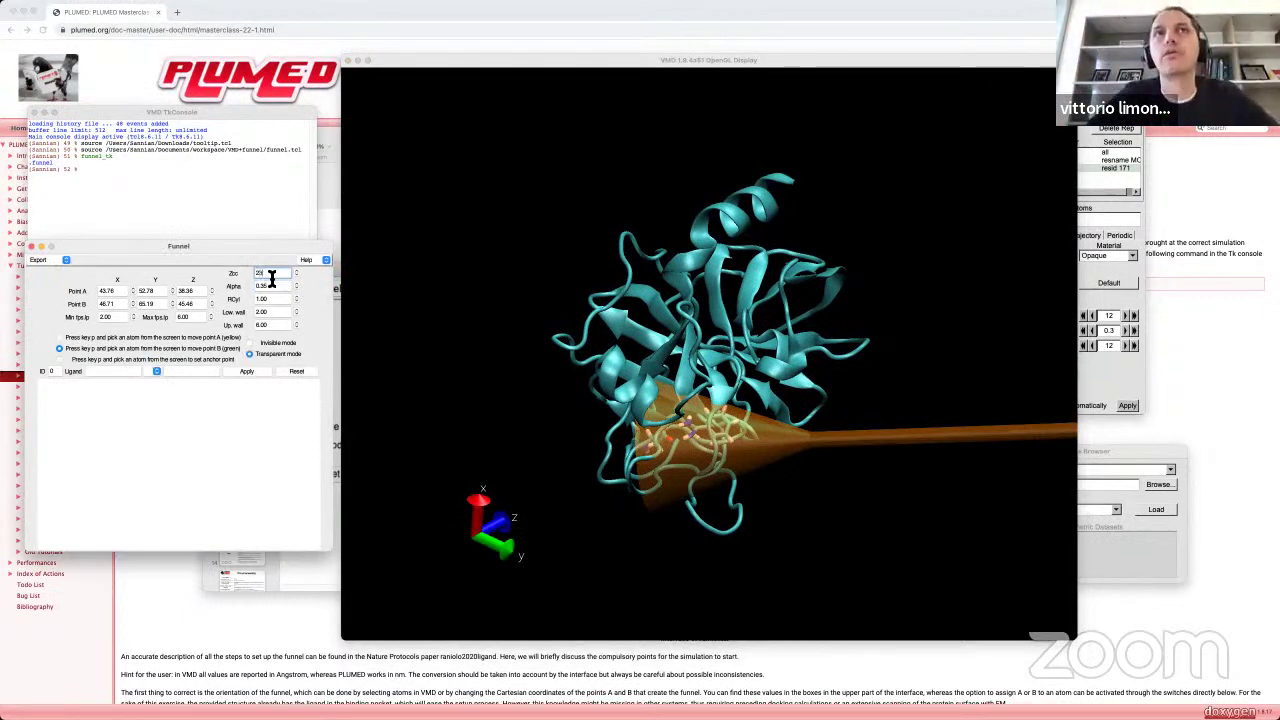
{"action": "type", "text": "3"}
{"action": "left_click", "coordinate": [266, 287]}
{"action": "key", "text": "Up"}
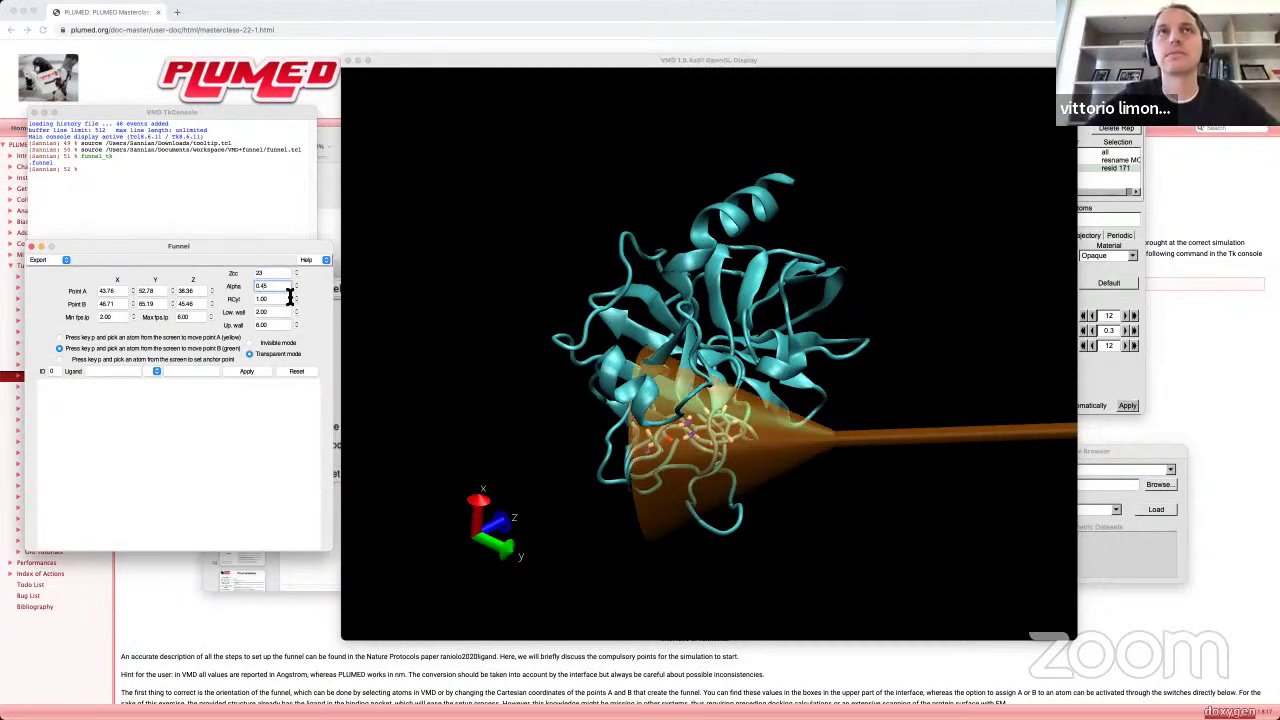
{"action": "left_click_drag", "start_coordinate": [650, 430], "coordinate": [560, 430]}
{"action": "left_click_drag", "start_coordinate": [718, 477], "coordinate": [640, 453]}
Step: Rotate the view to examine the Alpha 0.45 funnel from both sides
{"action": "left_click", "coordinate": [272, 288]}
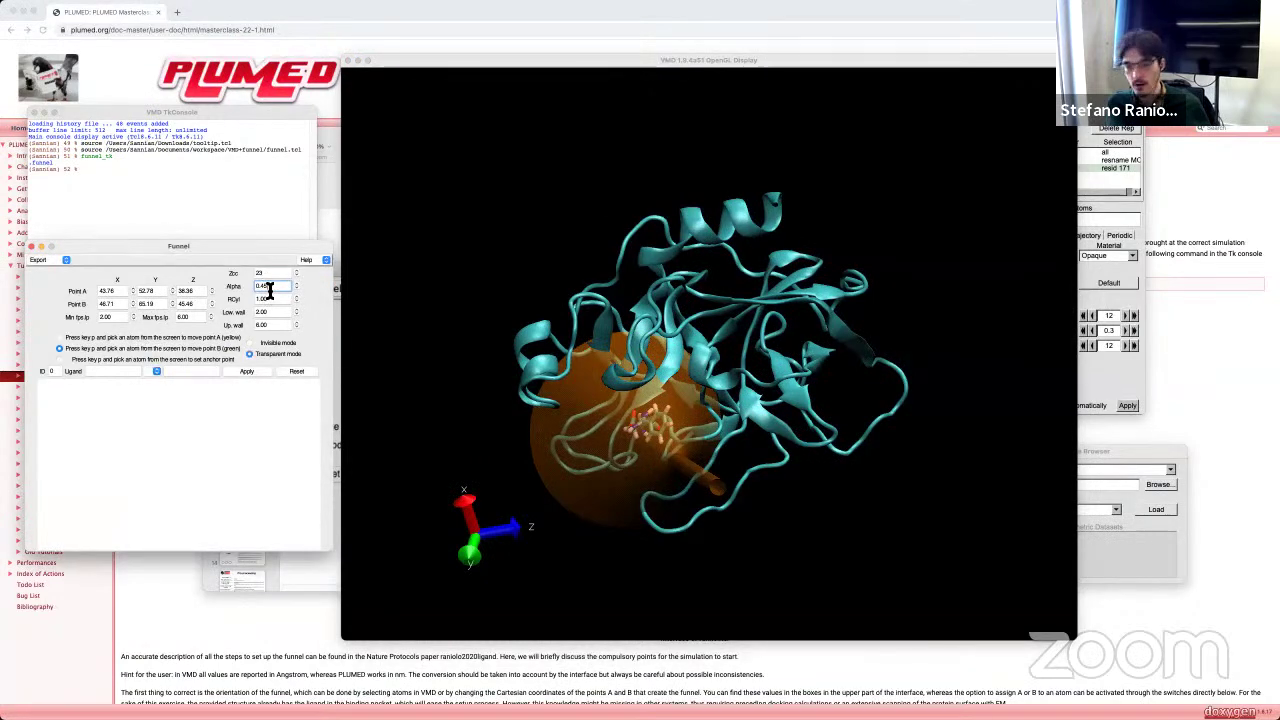
{"action": "left_click_drag", "start_coordinate": [600, 450], "coordinate": [690, 352]}
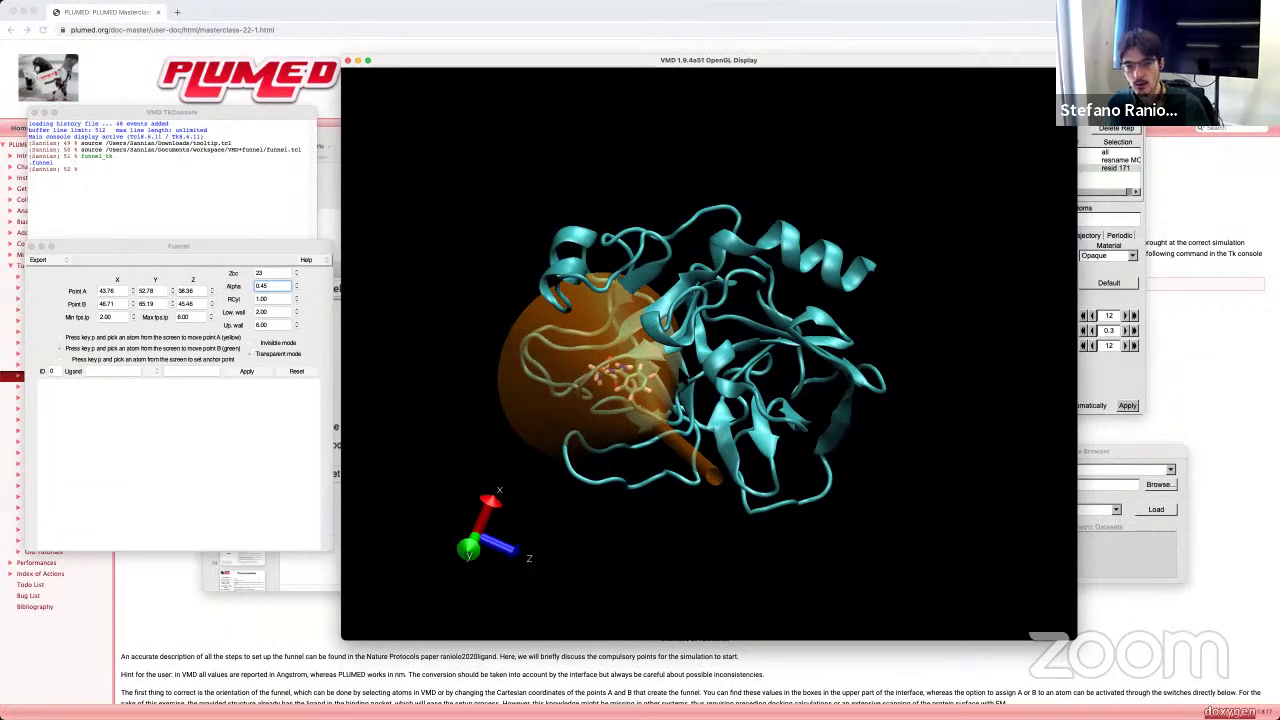
{"action": "left_click_drag", "start_coordinate": [678, 390], "coordinate": [700, 470]}
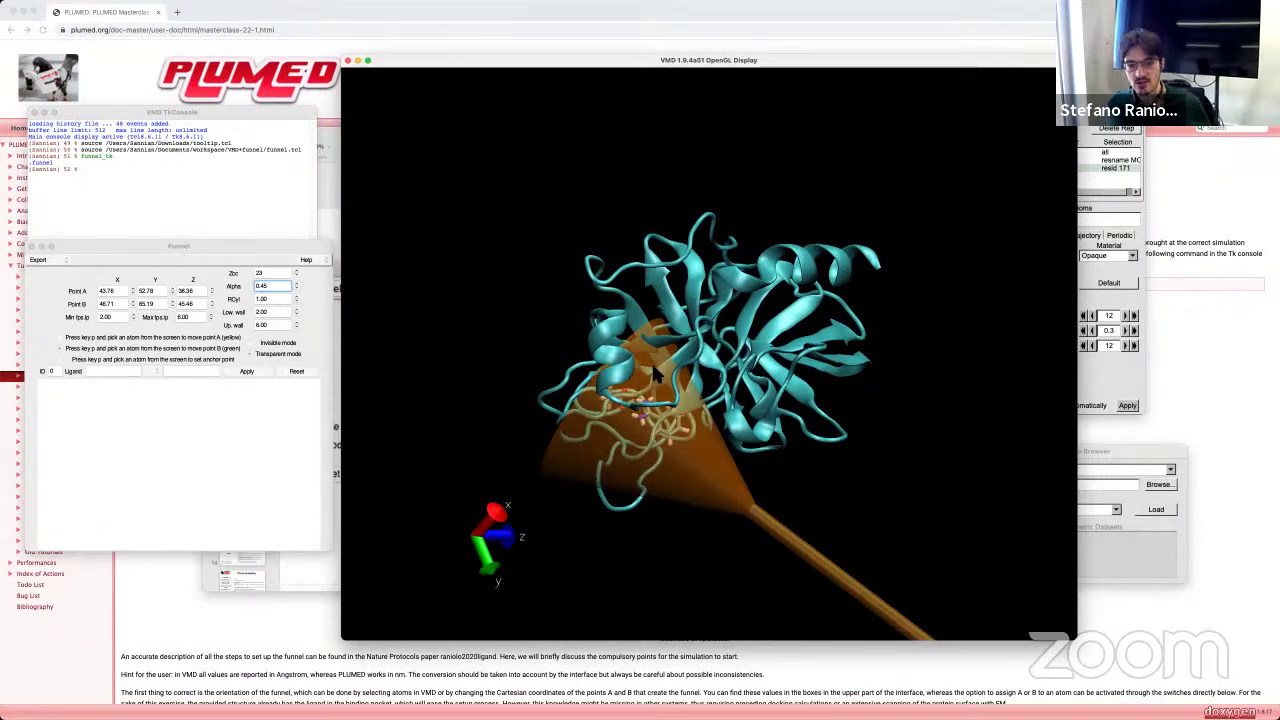
Step: Set Point A's Z coordinate to 45.36 and inspect the funnel from several angles
{"action": "left_click", "coordinate": [181, 291]}
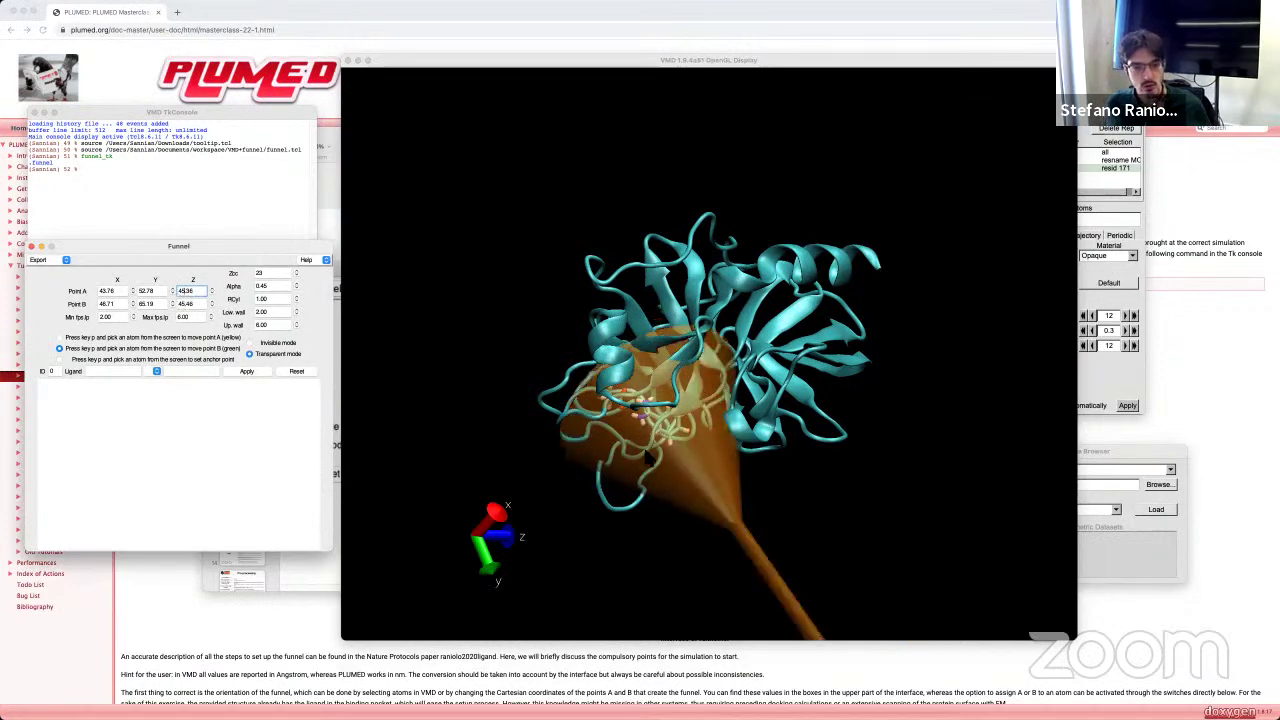
{"action": "left_click_drag", "start_coordinate": [700, 400], "coordinate": [620, 380]}
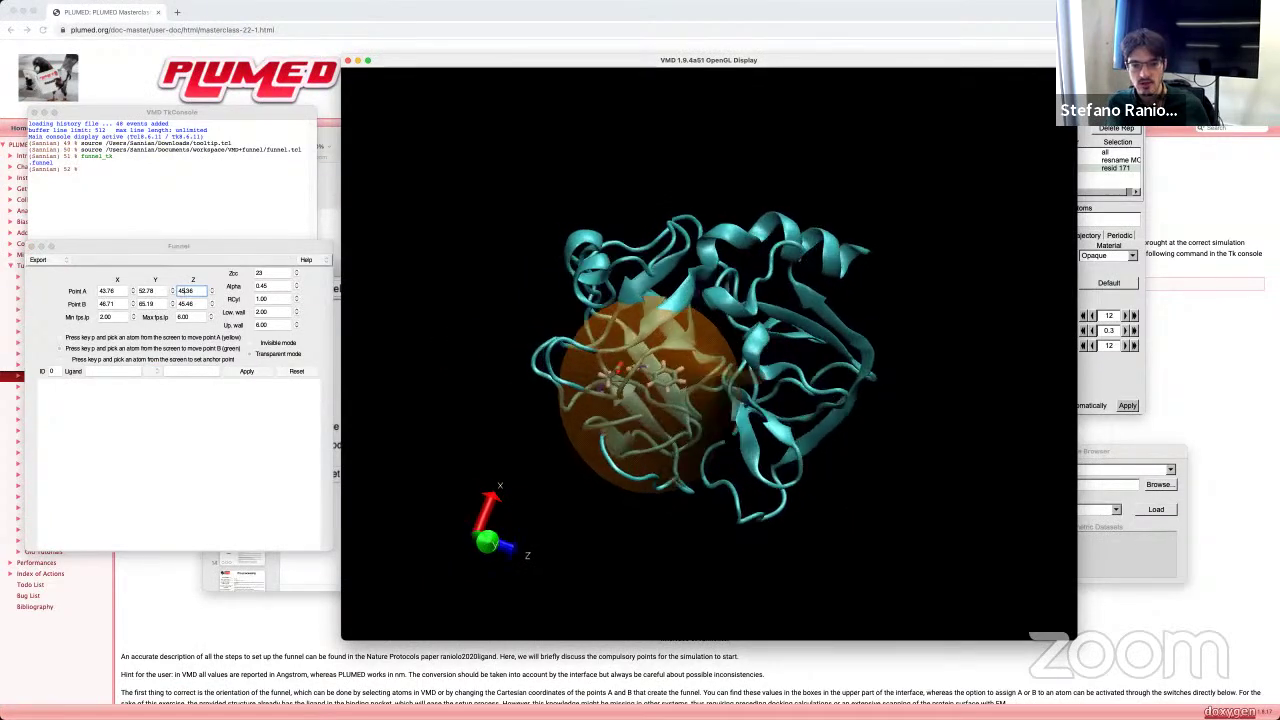
{"action": "scroll", "coordinate": [702, 394], "scroll_direction": "up", "scroll_amount": 3}
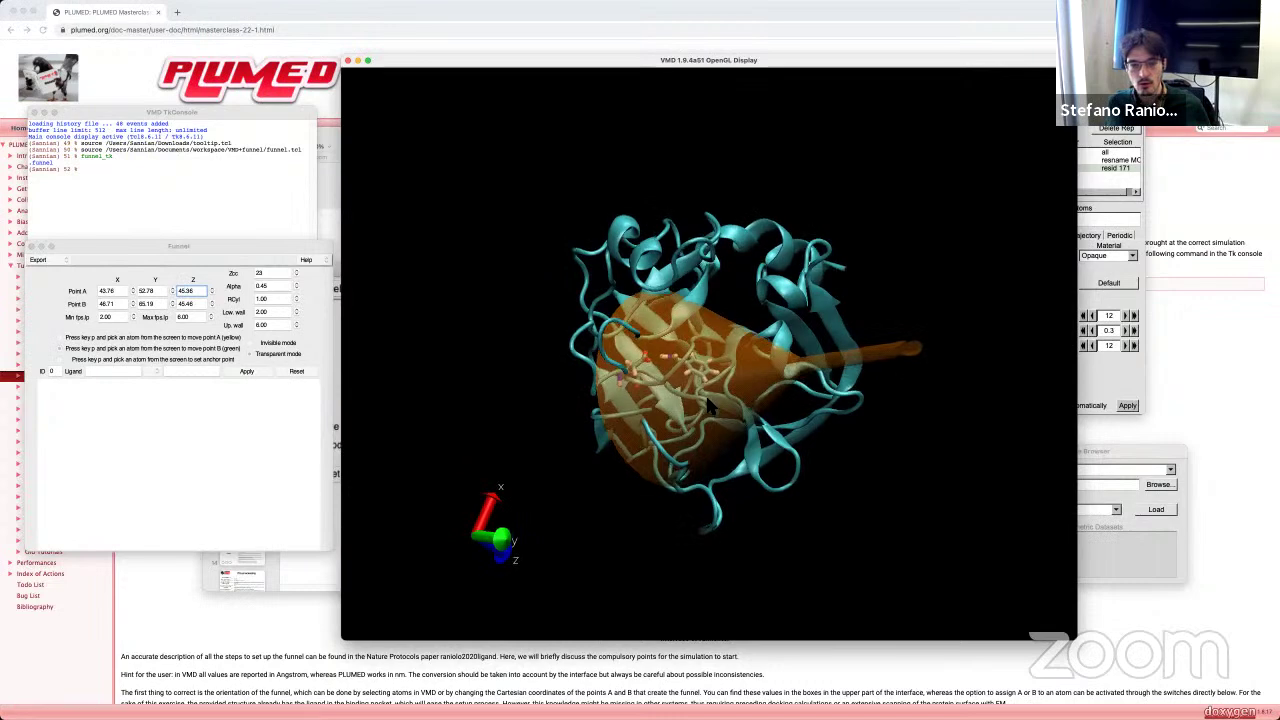
{"action": "left_click_drag", "start_coordinate": [728, 356], "coordinate": [695, 440]}
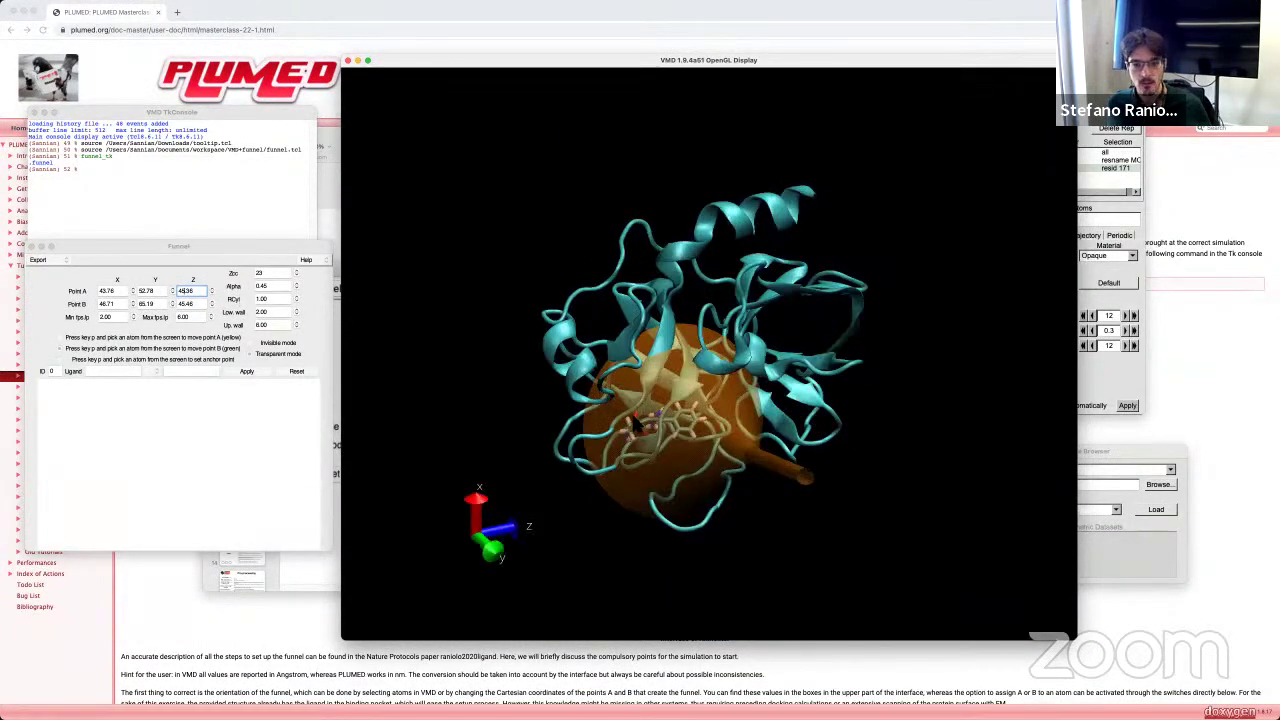
{"action": "left_click_drag", "start_coordinate": [663, 426], "coordinate": [906, 508]}
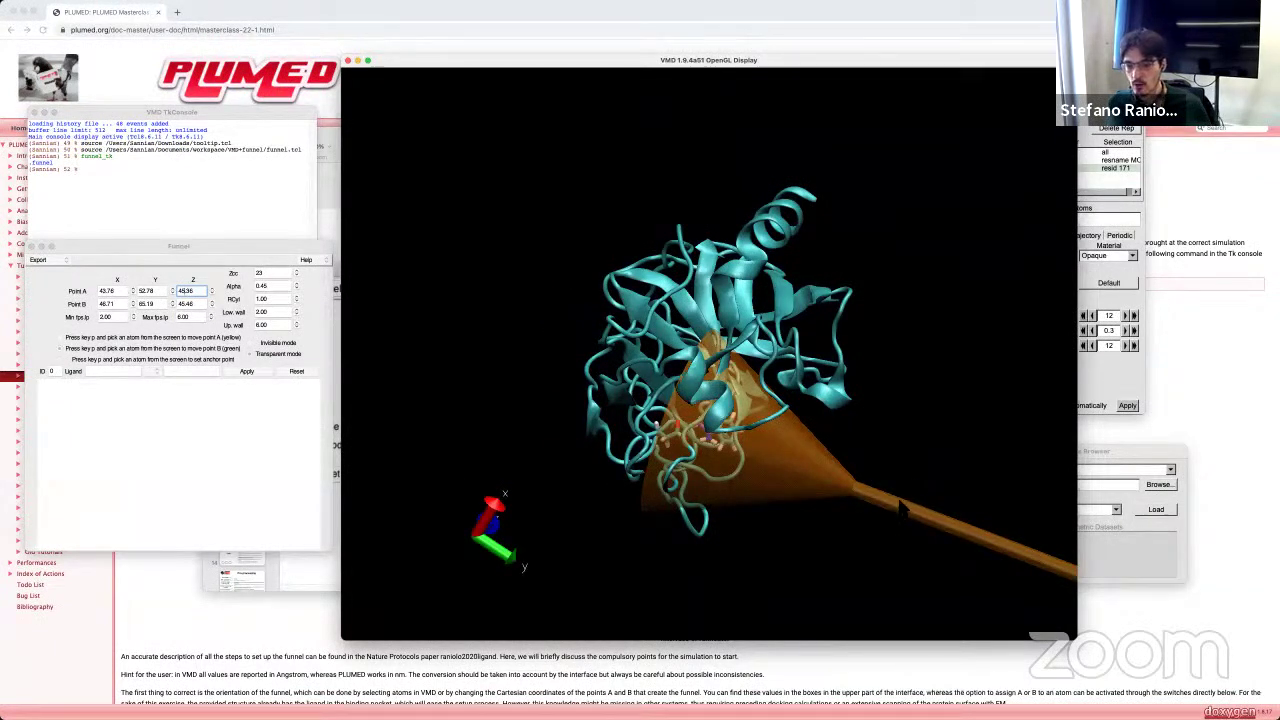
{"action": "left_click_drag", "start_coordinate": [927, 517], "coordinate": [995, 522]}
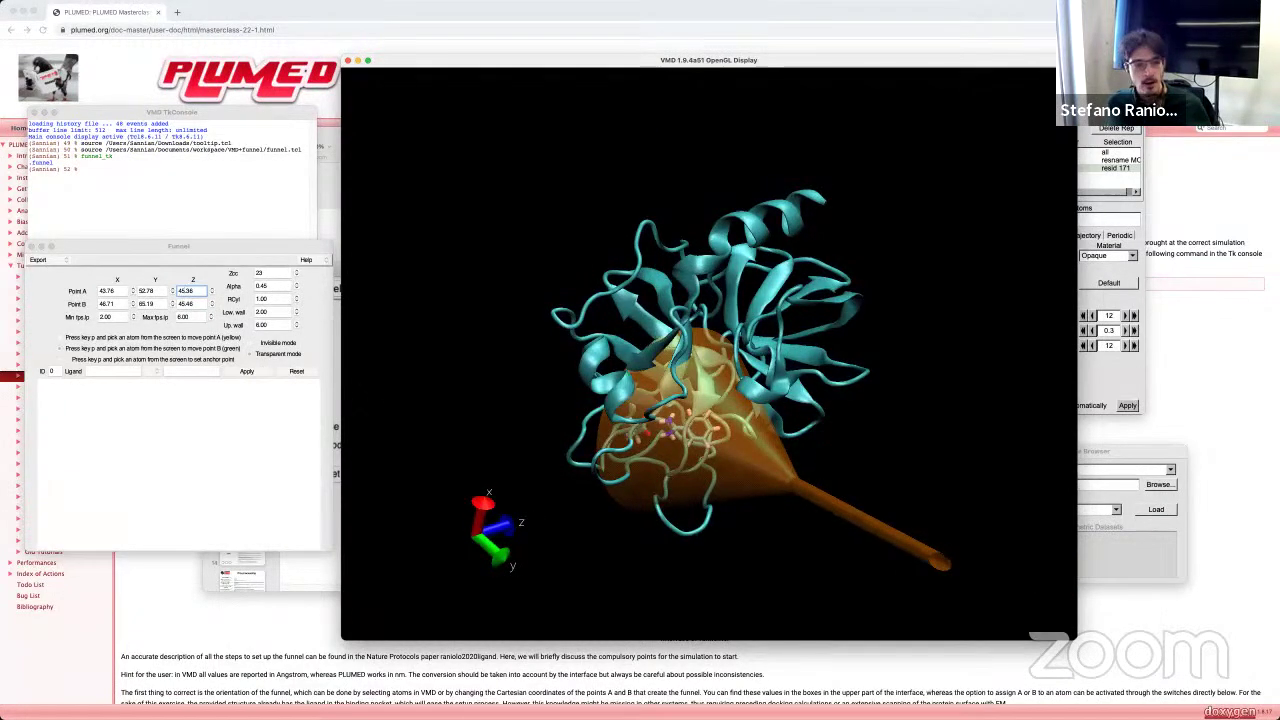
{"action": "left_click", "coordinate": [259, 297]}
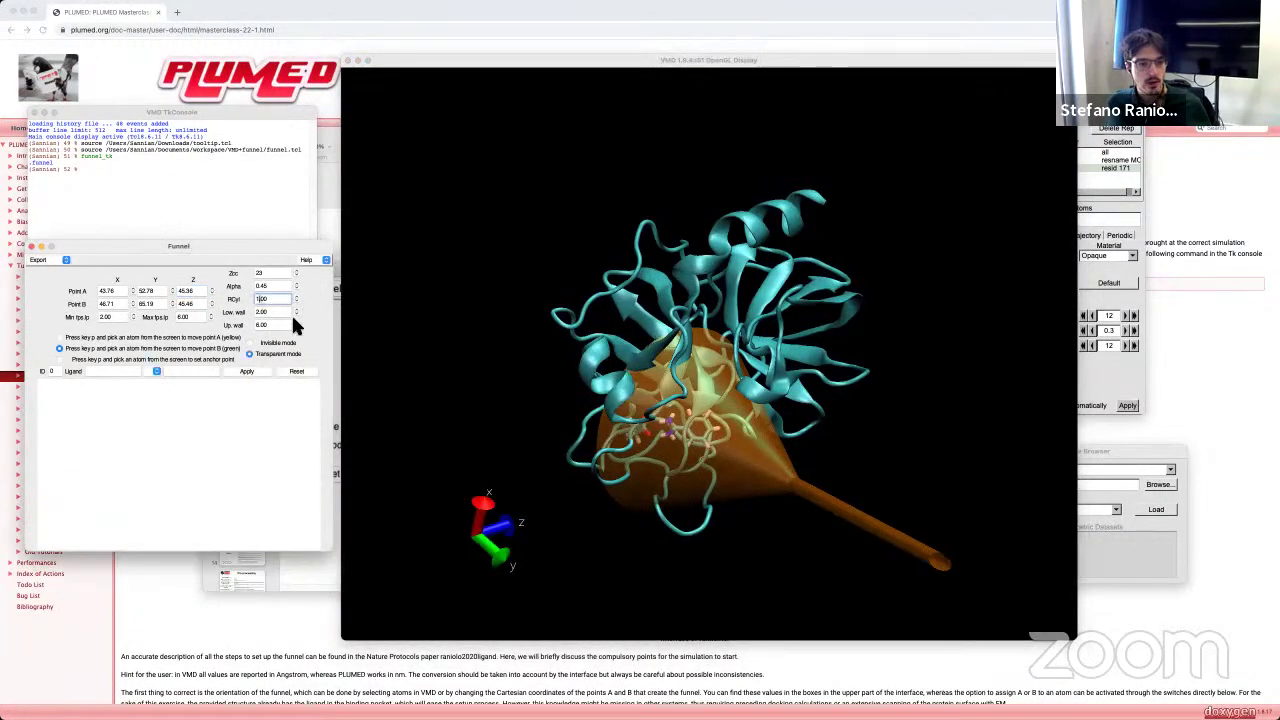
{"action": "key", "text": "Left"}
{"action": "key", "text": "Left"}
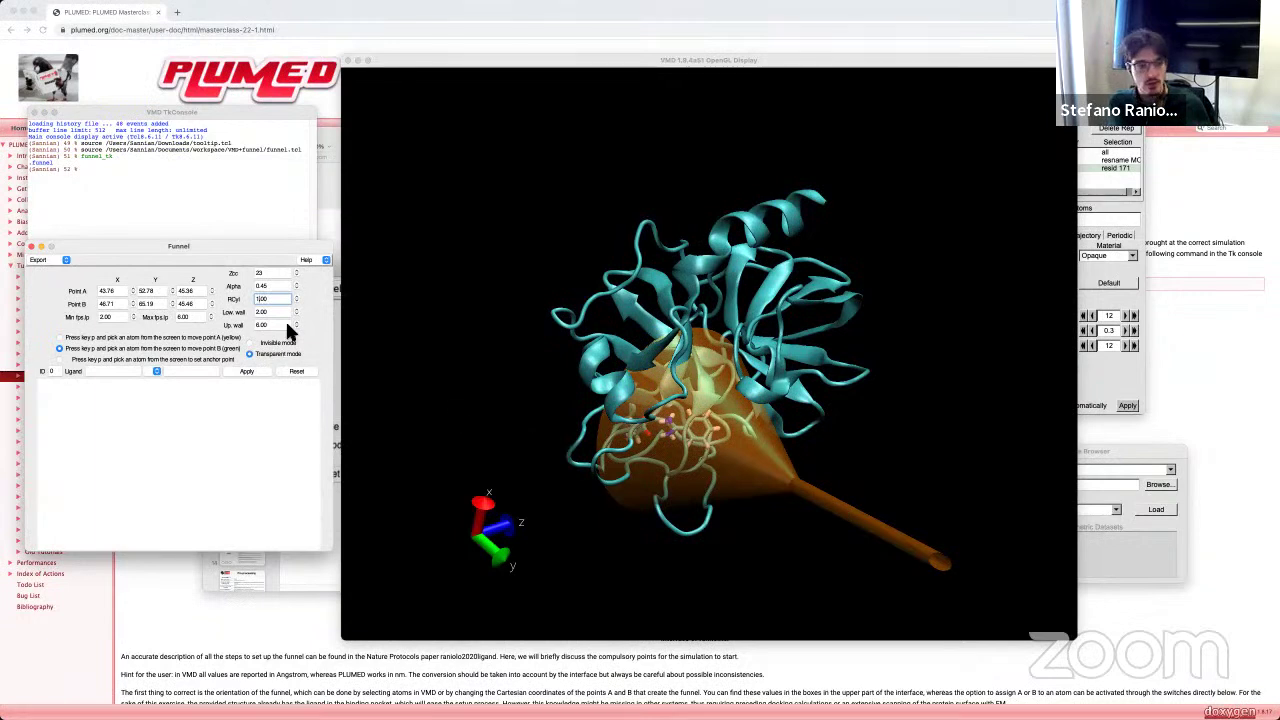
{"action": "key", "text": "BackSpace"}
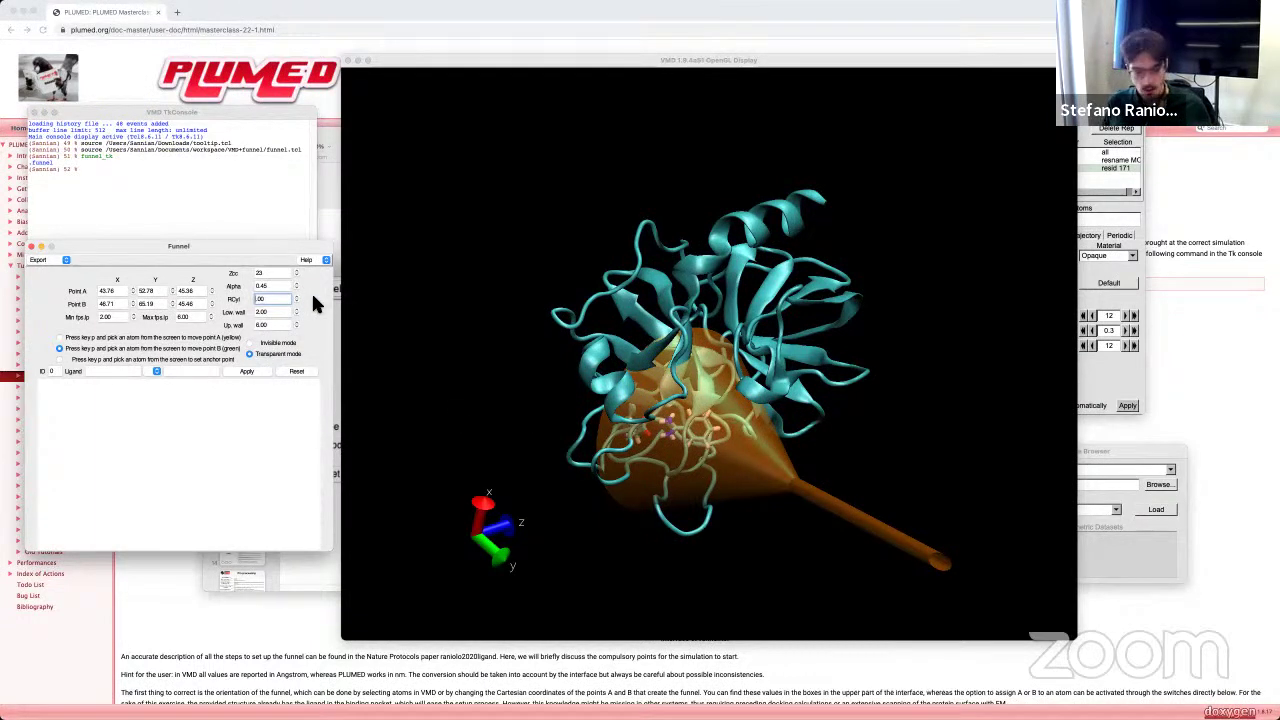
{"action": "type", "text": "0."}
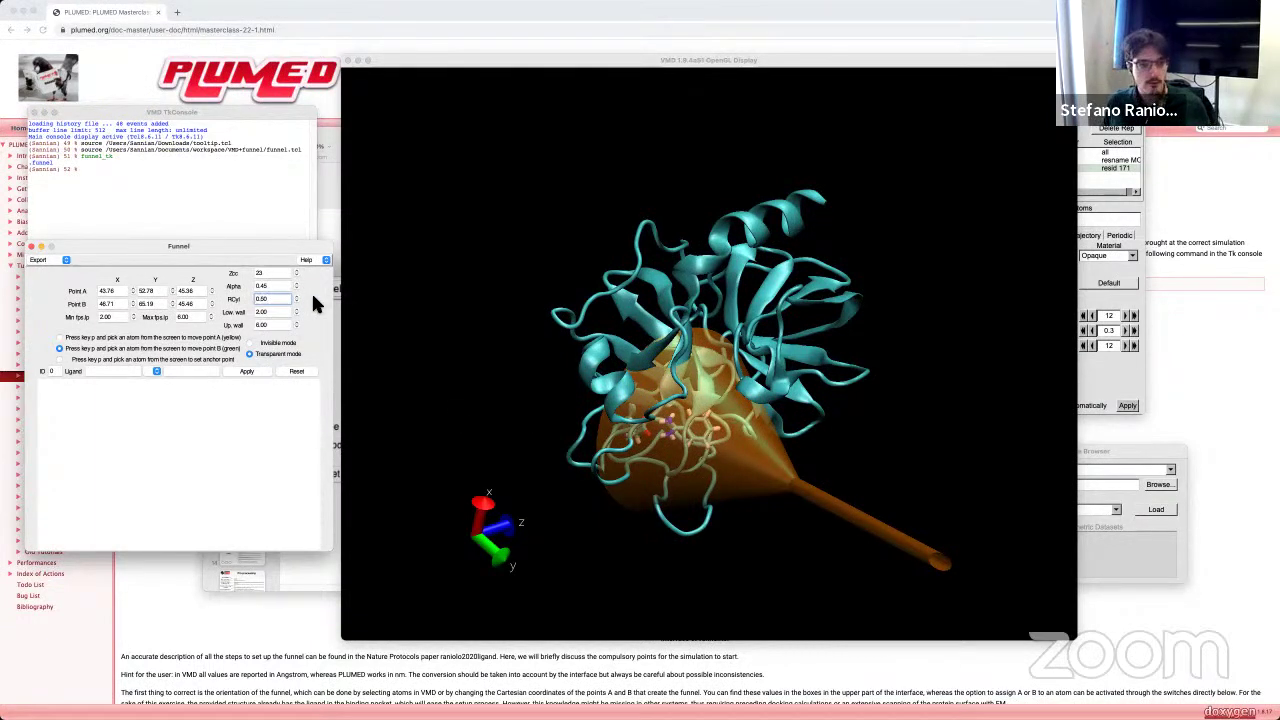
{"action": "type", "text": "5"}
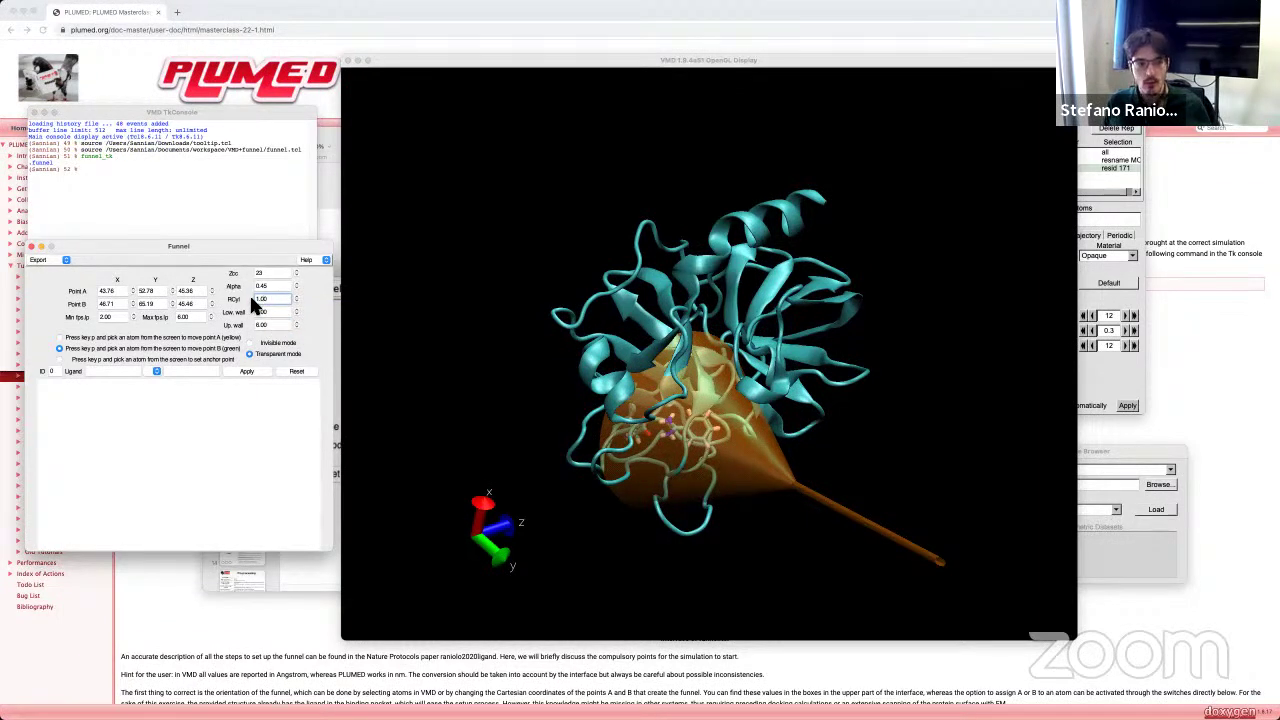
{"action": "type", "text": "1.00"}
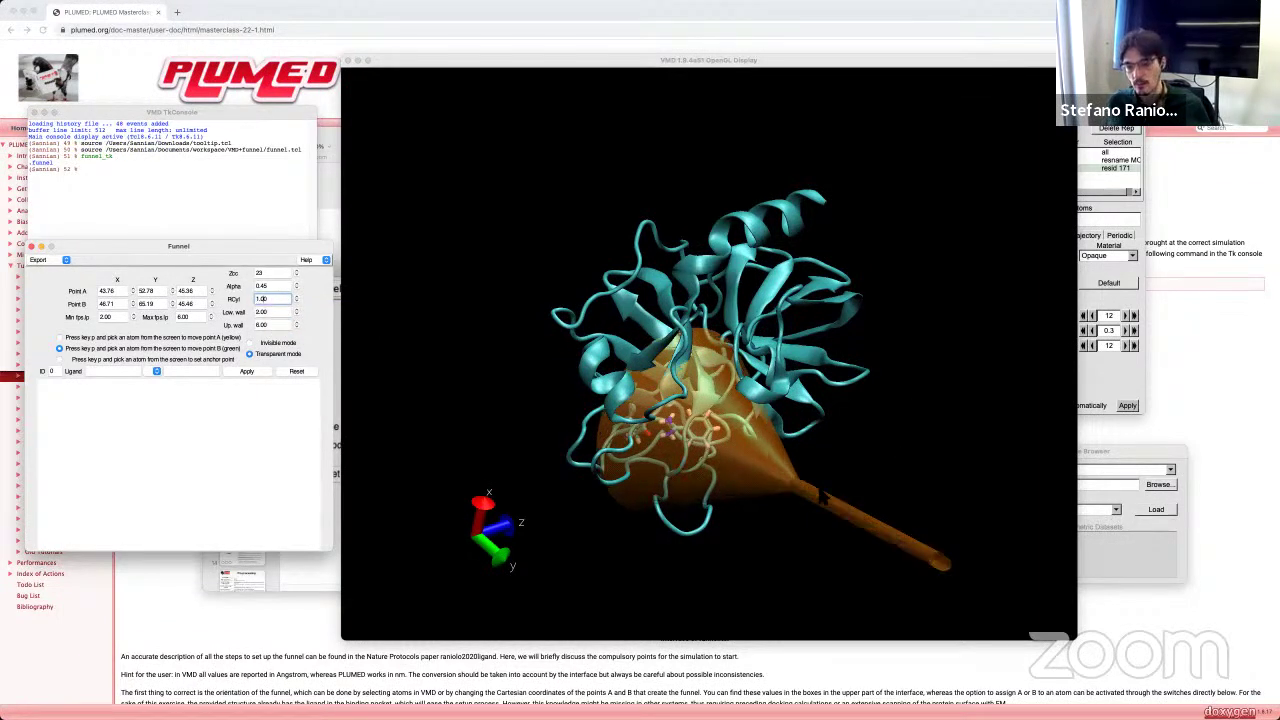
{"action": "left_click_drag", "start_coordinate": [700, 400], "coordinate": [875, 414]}
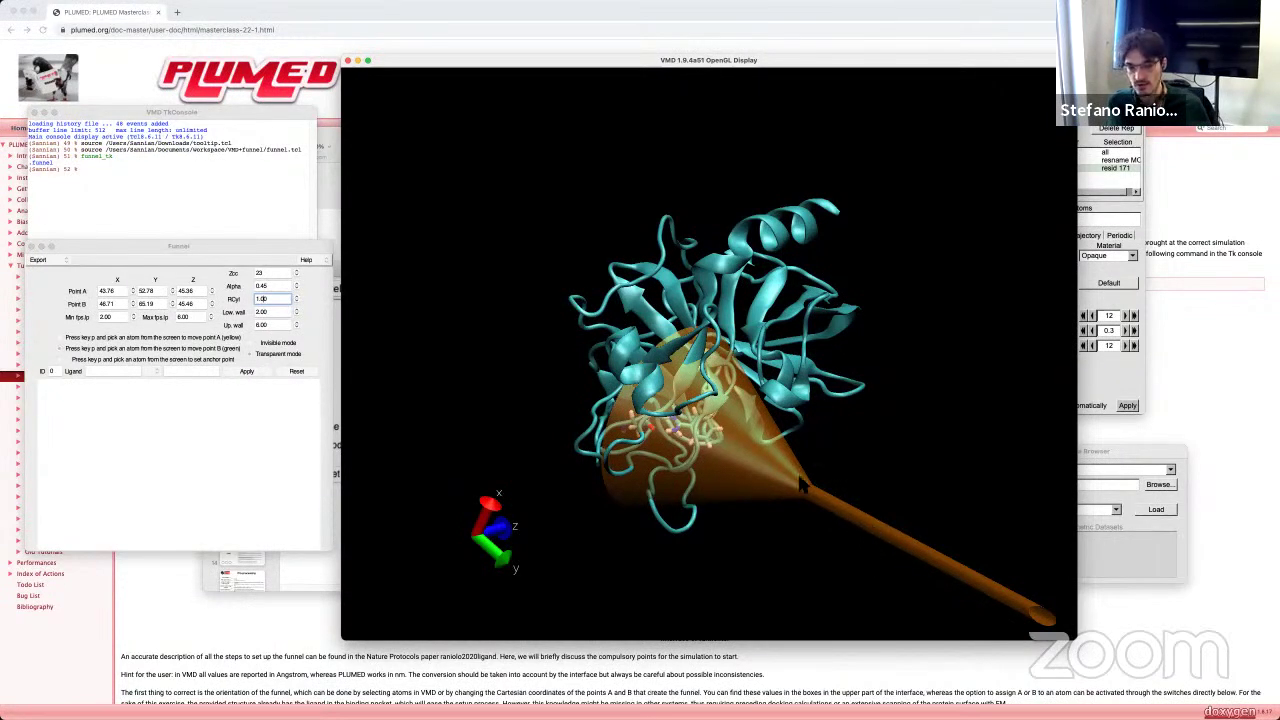
{"action": "left_click", "coordinate": [266, 299]}
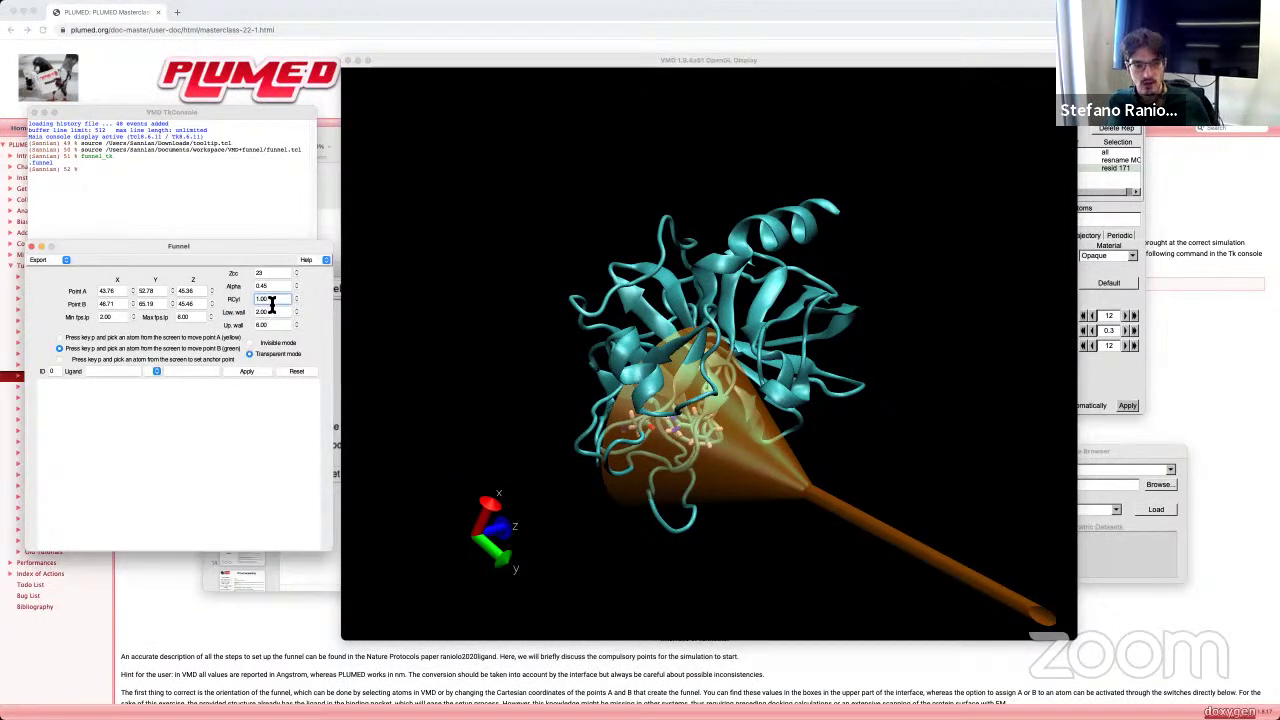
{"action": "left_click", "coordinate": [287, 305]}
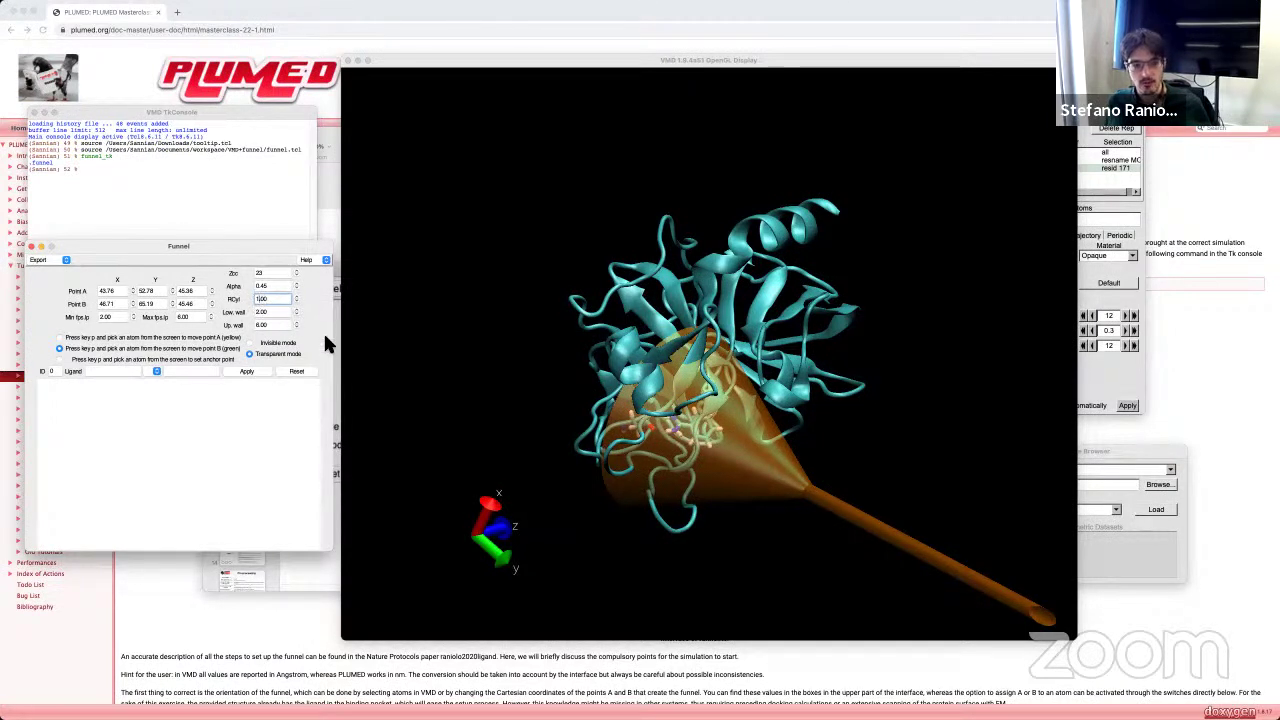
{"action": "key", "text": "BackSpace"}
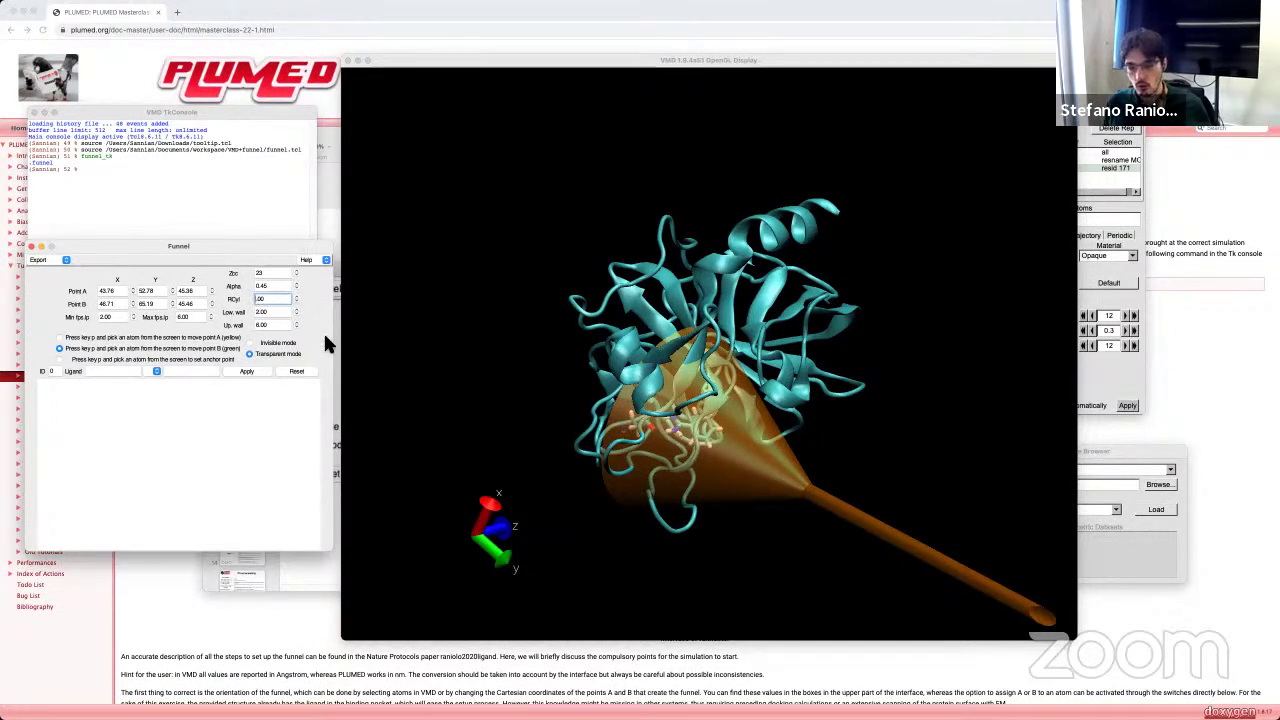
{"action": "type", "text": "2"}
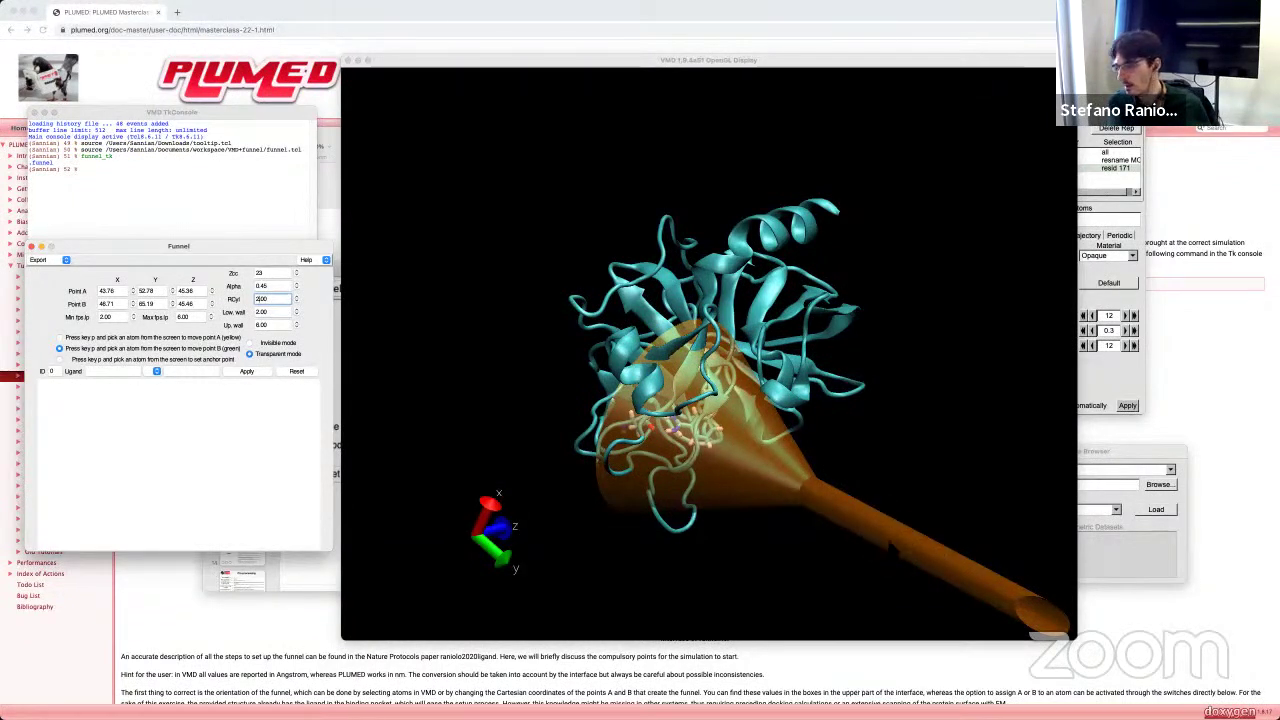
{"action": "key", "text": "BackSpace"}
{"action": "type", "text": "1"}
{"action": "left_click_drag", "start_coordinate": [732, 366], "coordinate": [751, 634]}
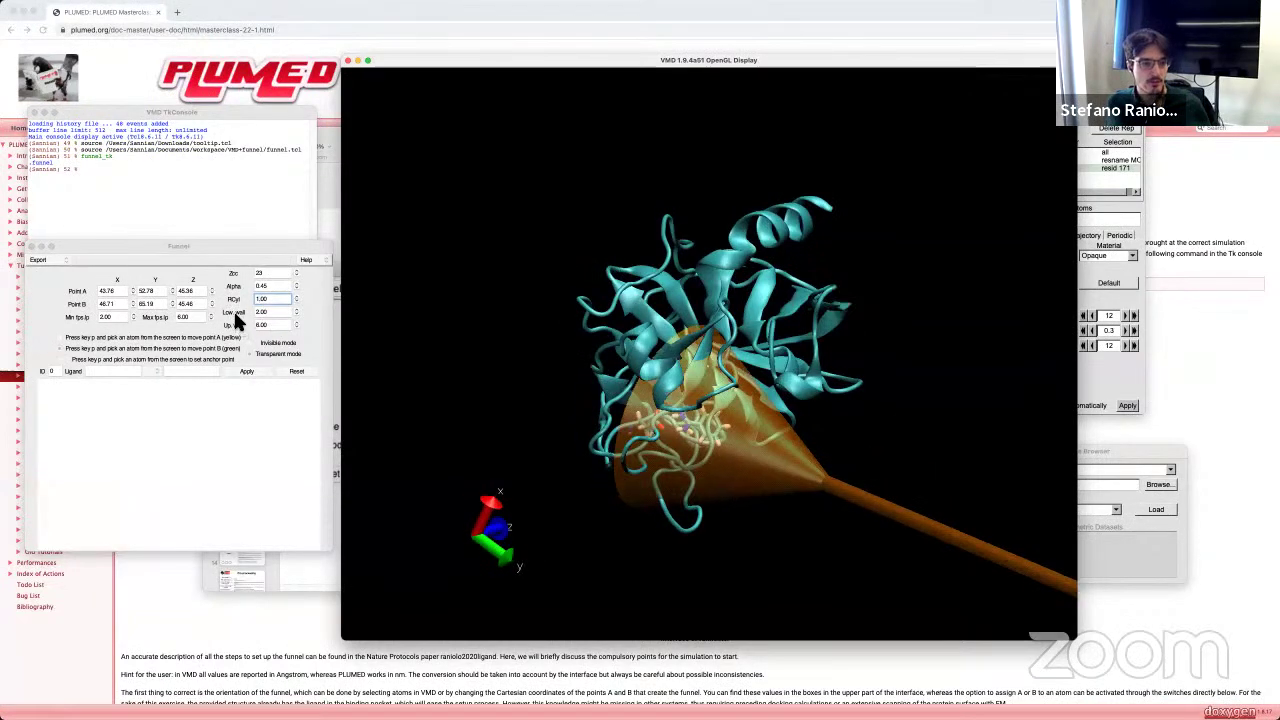
{"action": "left_click", "coordinate": [233, 311]}
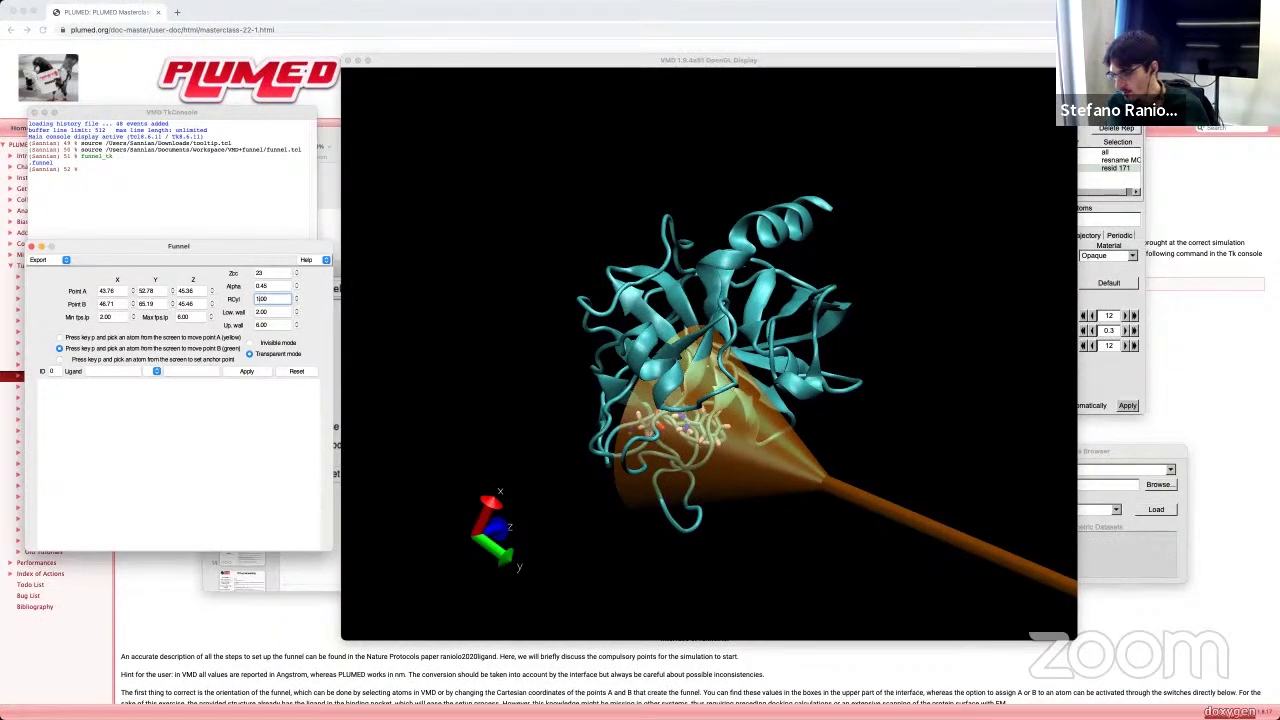
Step: Bring Keynote's Presentation_school deck forward on the linedist and BIAS map slide
{"action": "key", "text": "super+Tab"}
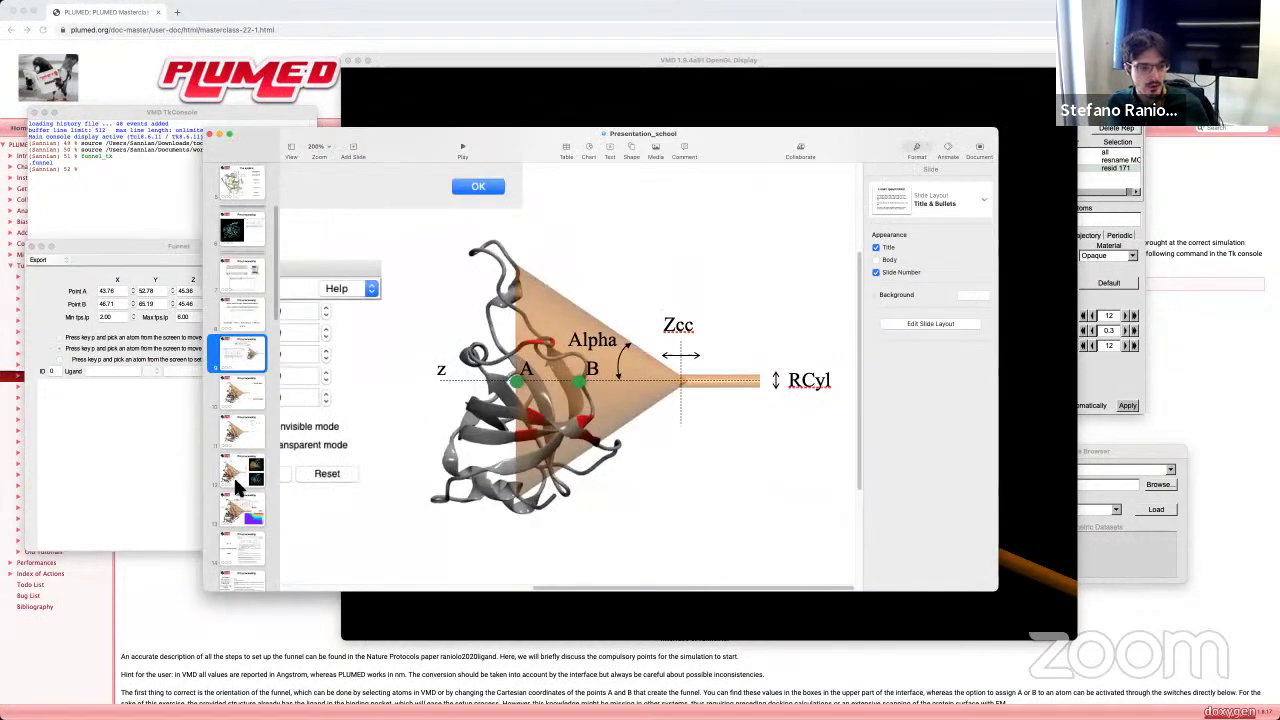
{"action": "left_click", "coordinate": [238, 512]}
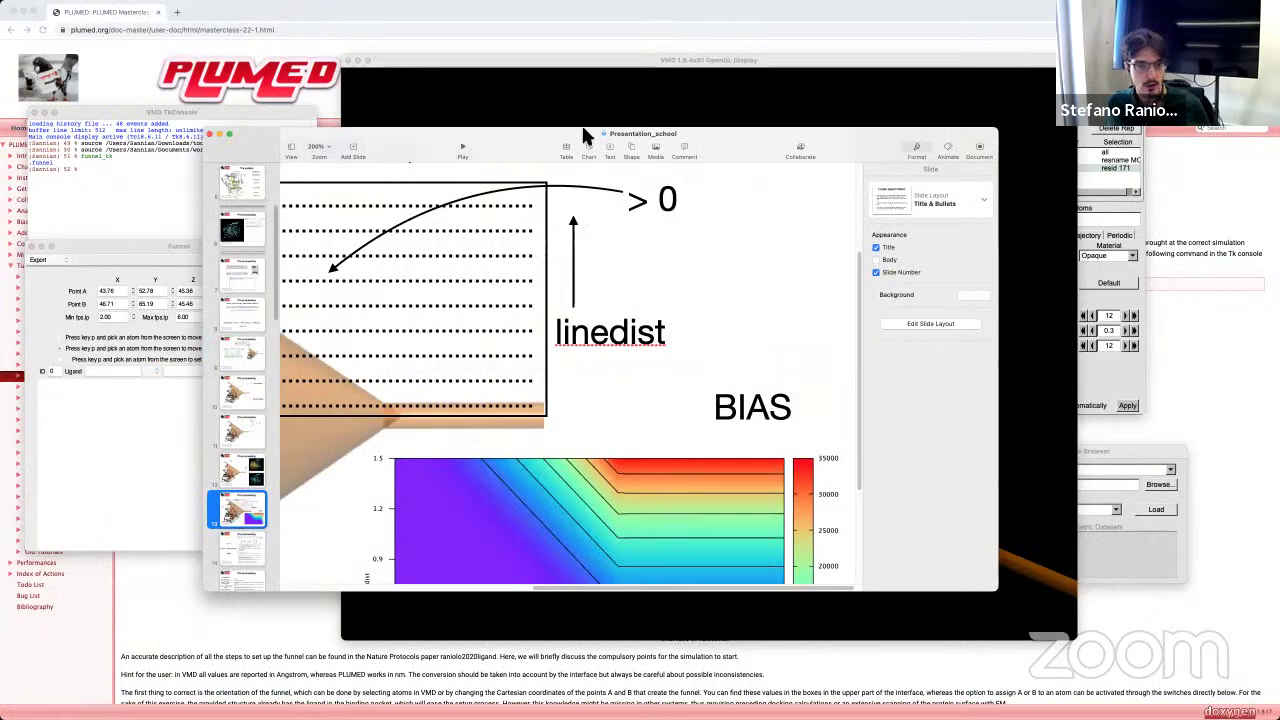
{"action": "left_click", "coordinate": [327, 145]}
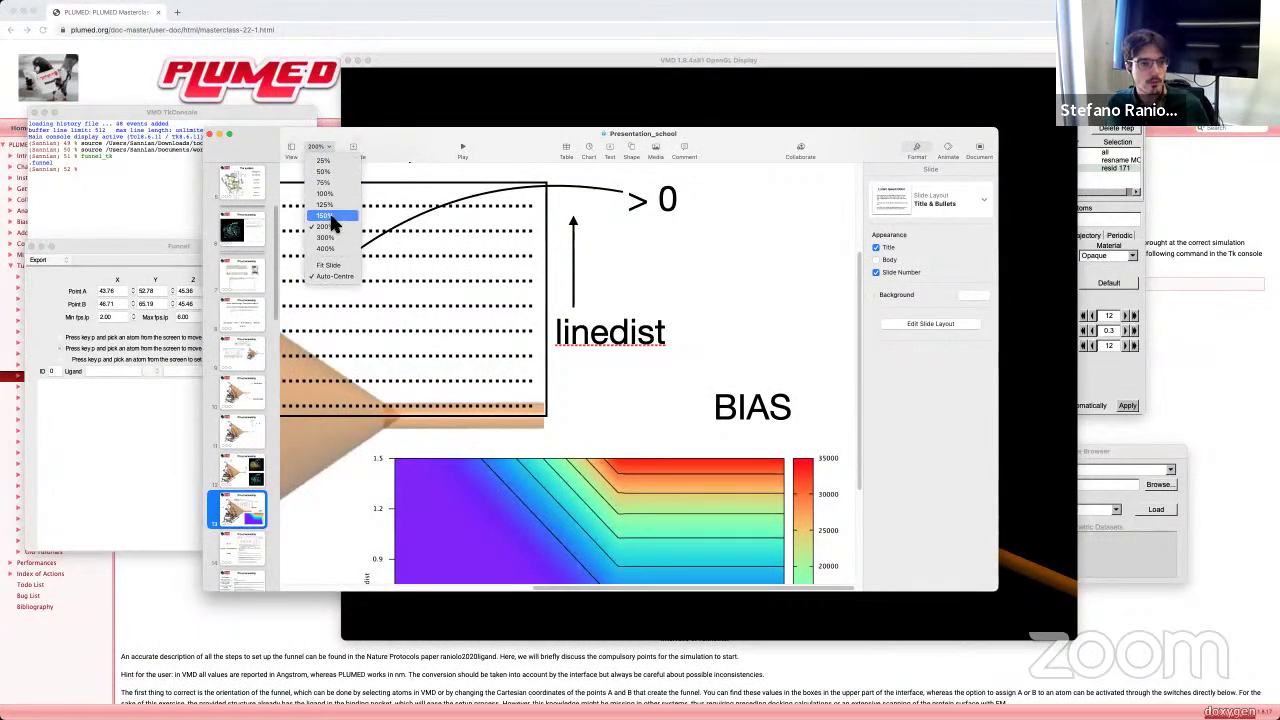
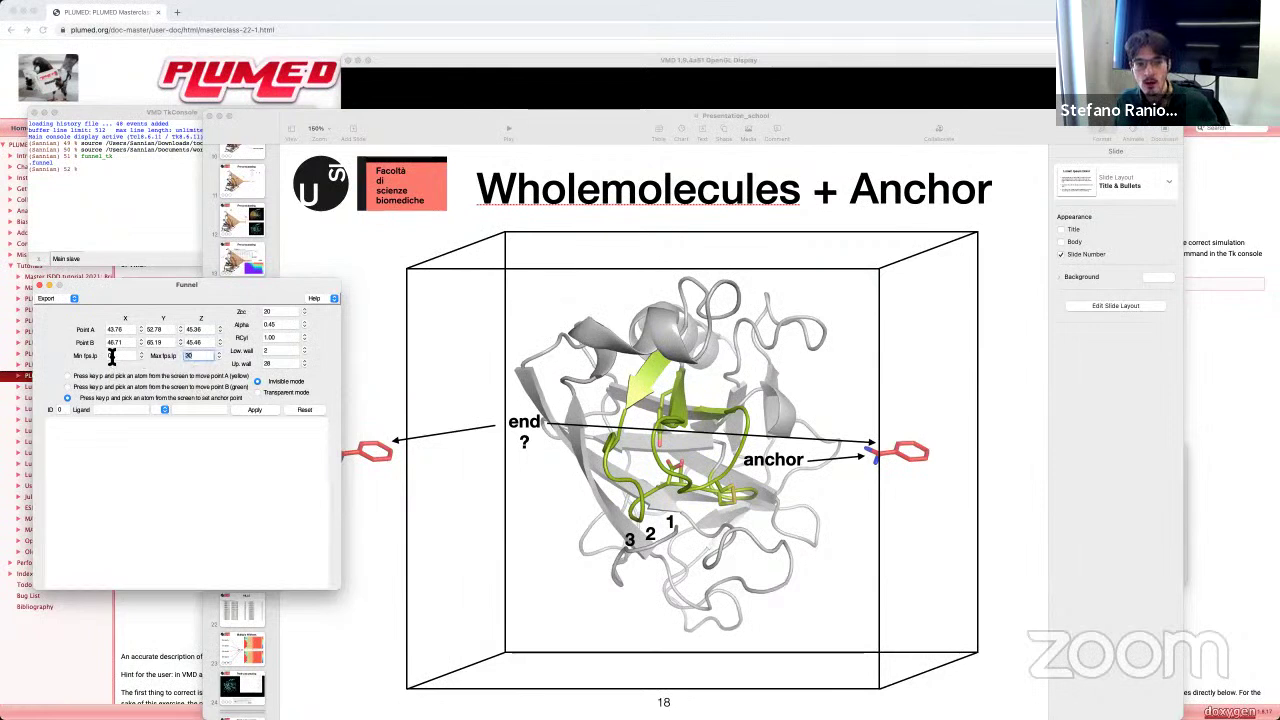
Step: Commit Max fps.lp 30 in the Funnel tool and bring the VMD OpenGL display forward
{"action": "key", "text": "shift+Tab"}
{"action": "key", "text": "Tab"}
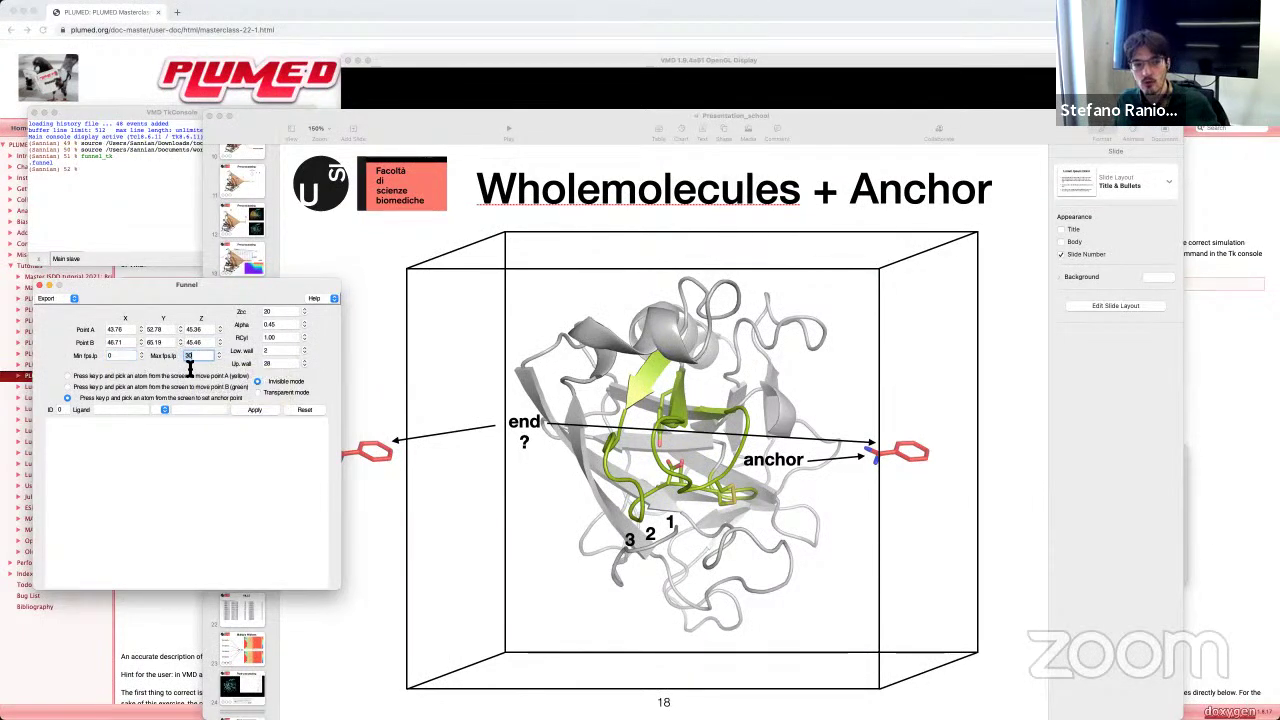
{"action": "mouse_move", "coordinate": [267, 369]}
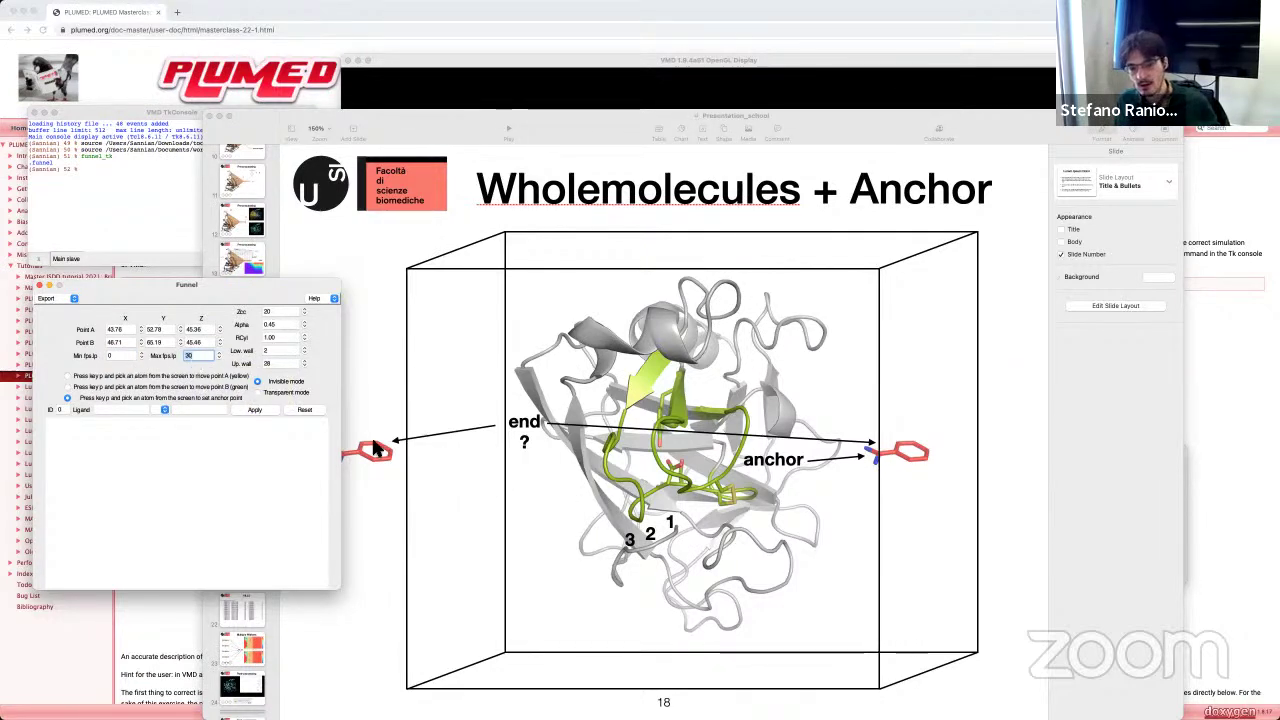
{"action": "mouse_move", "coordinate": [200, 362]}
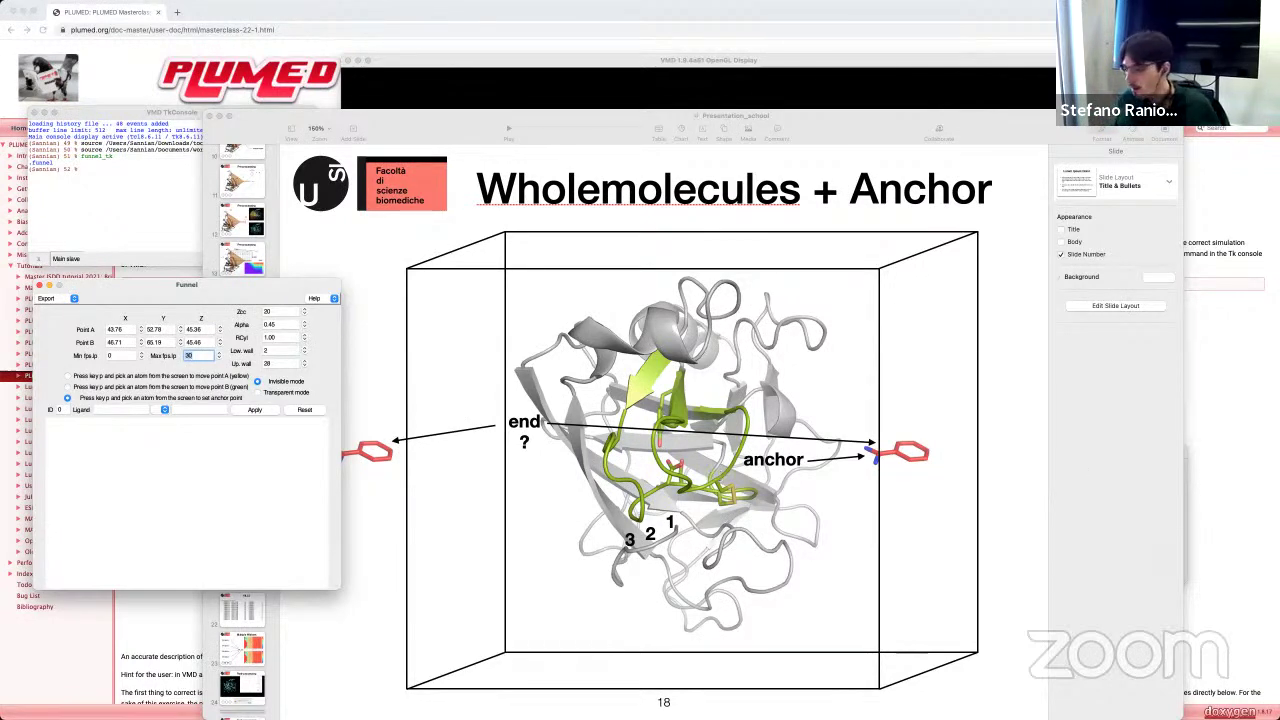
{"action": "key", "text": "super+Tab"}
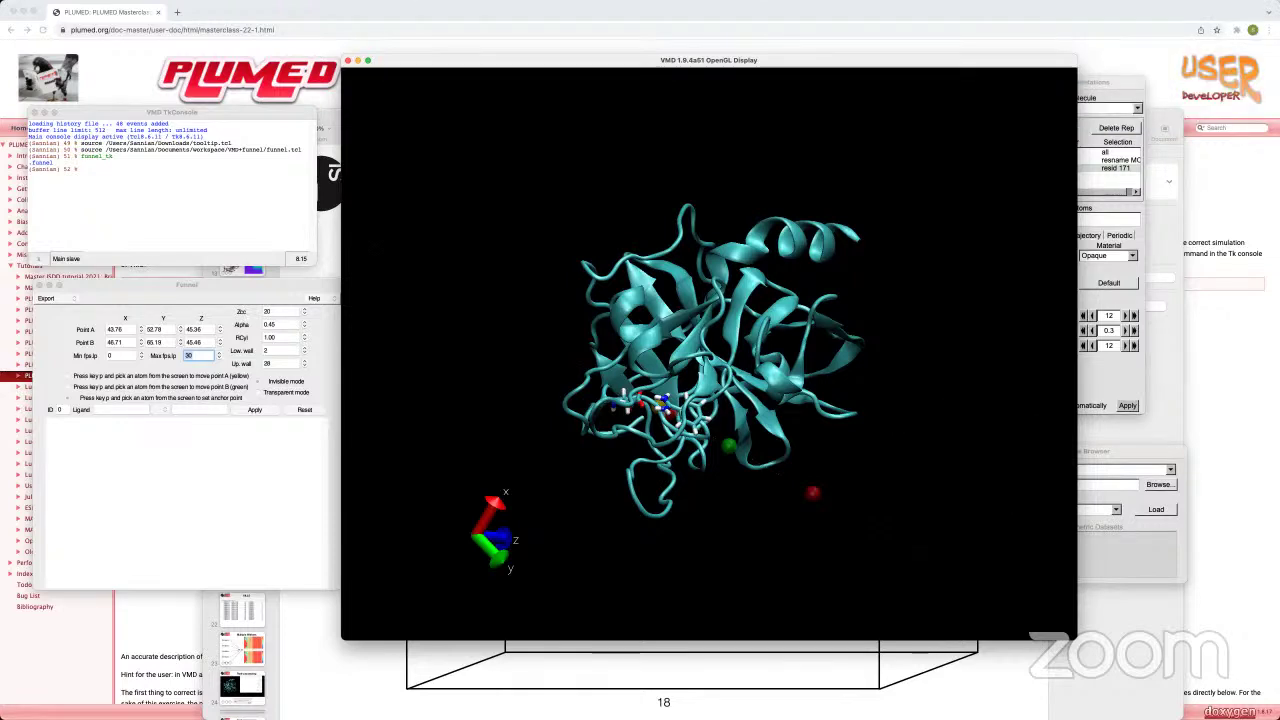
{"action": "left_click", "coordinate": [147, 501]}
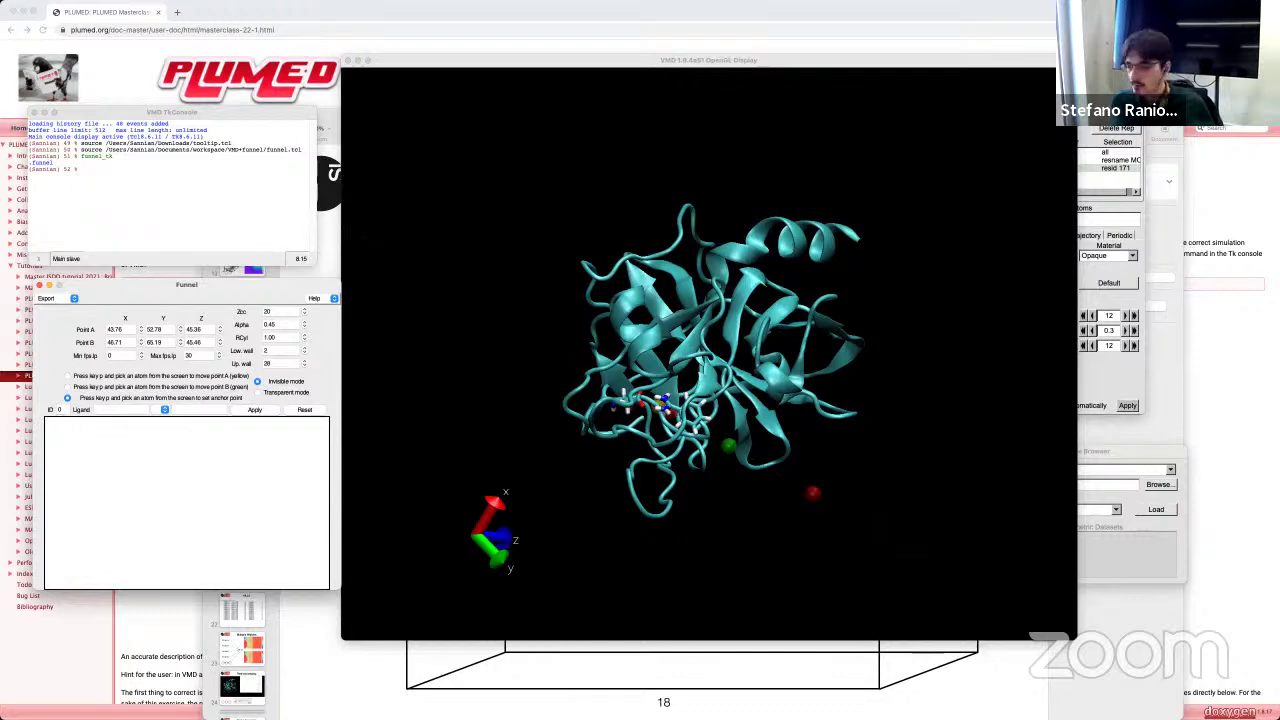
{"action": "left_click", "coordinate": [60, 410]}
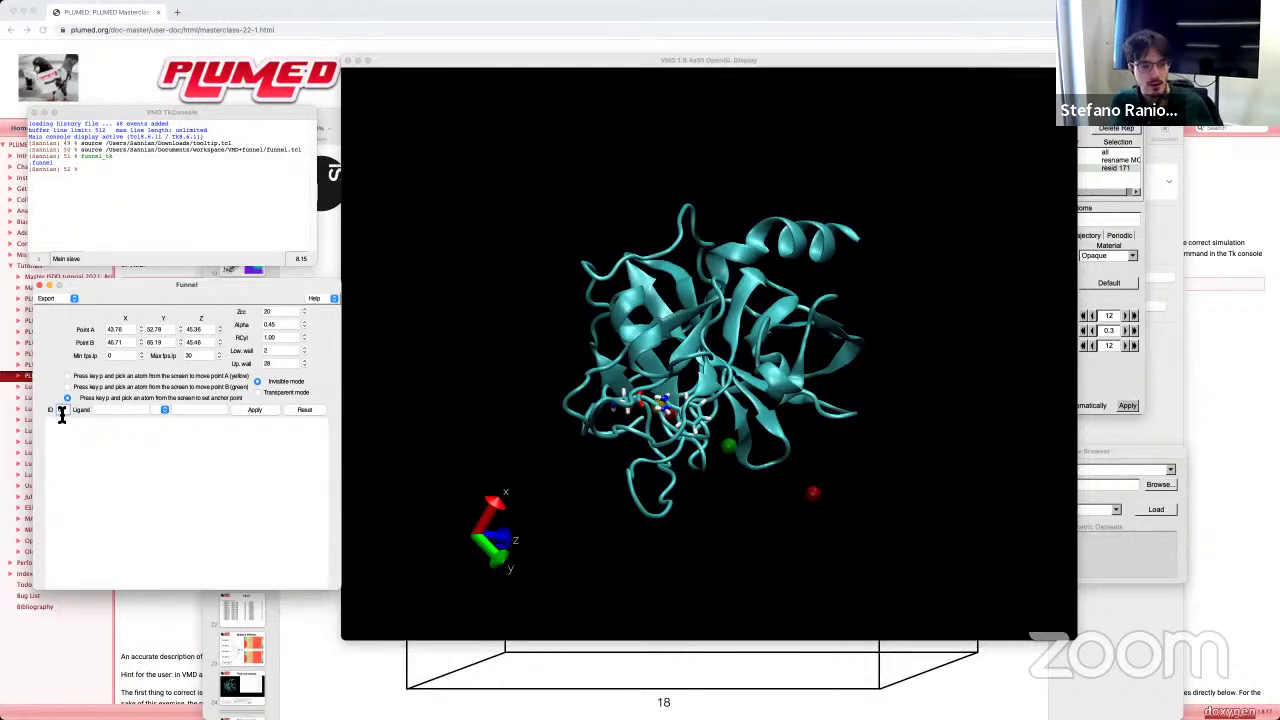
{"action": "type", "text": "0"}
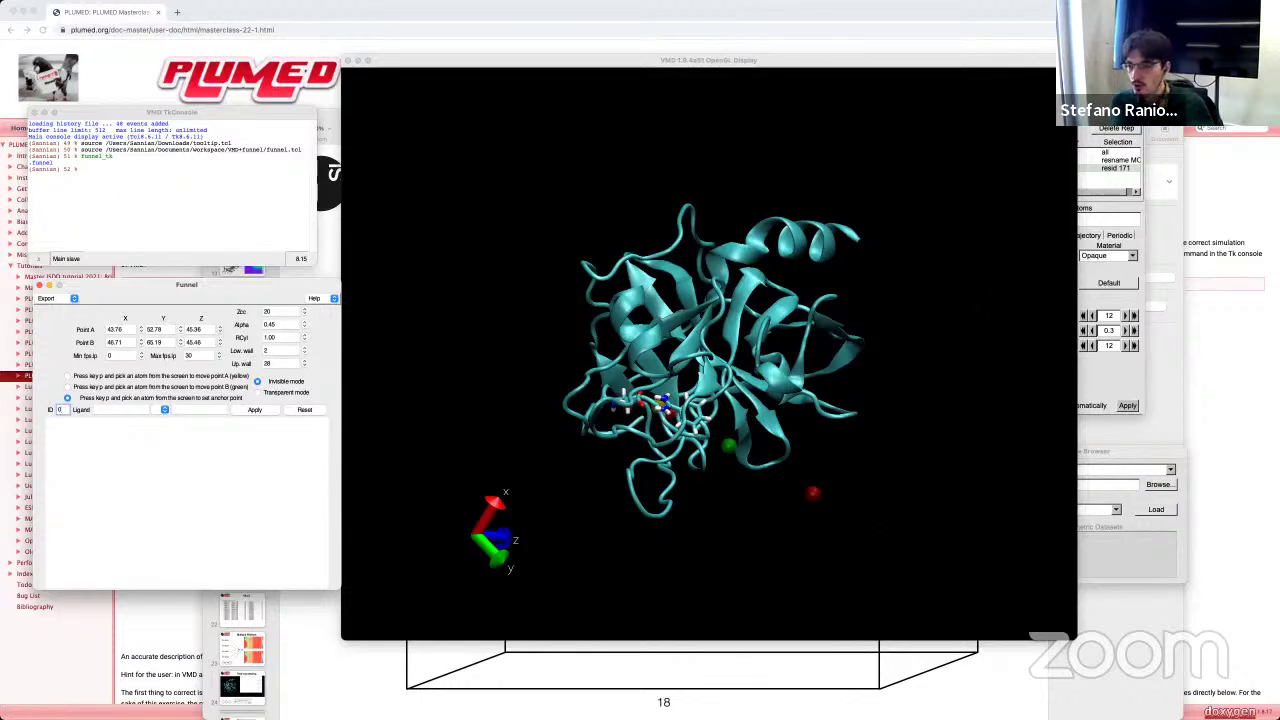
{"action": "left_click_drag", "start_coordinate": [1278, 262], "coordinate": [1278, 264]}
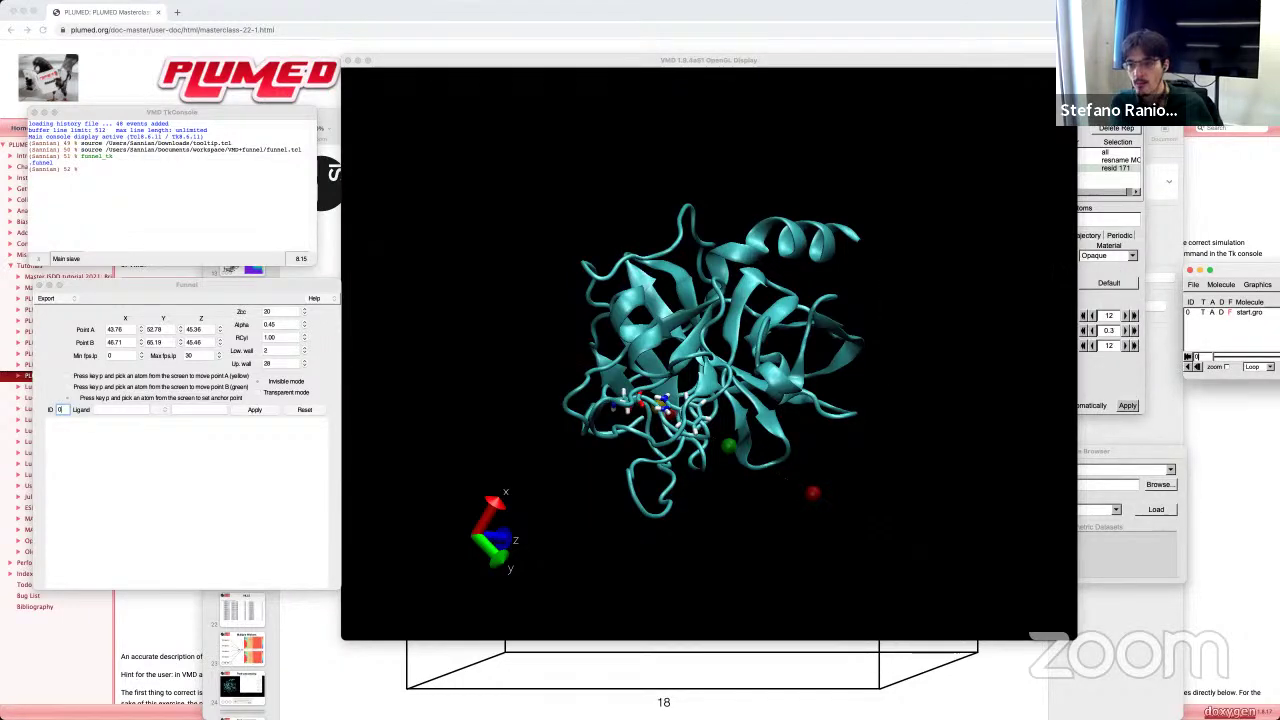
{"action": "left_click_drag", "start_coordinate": [1278, 264], "coordinate": [1278, 264]}
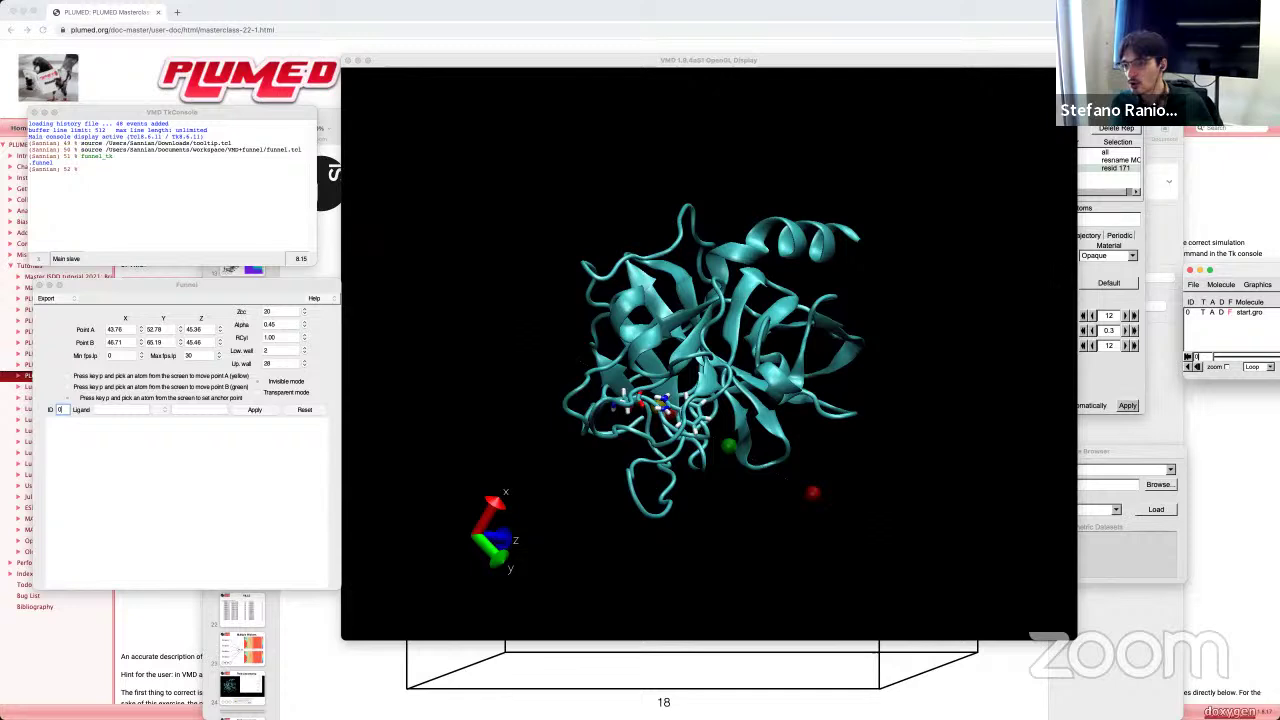
{"action": "left_click_drag", "start_coordinate": [1240, 270], "coordinate": [1278, 270]}
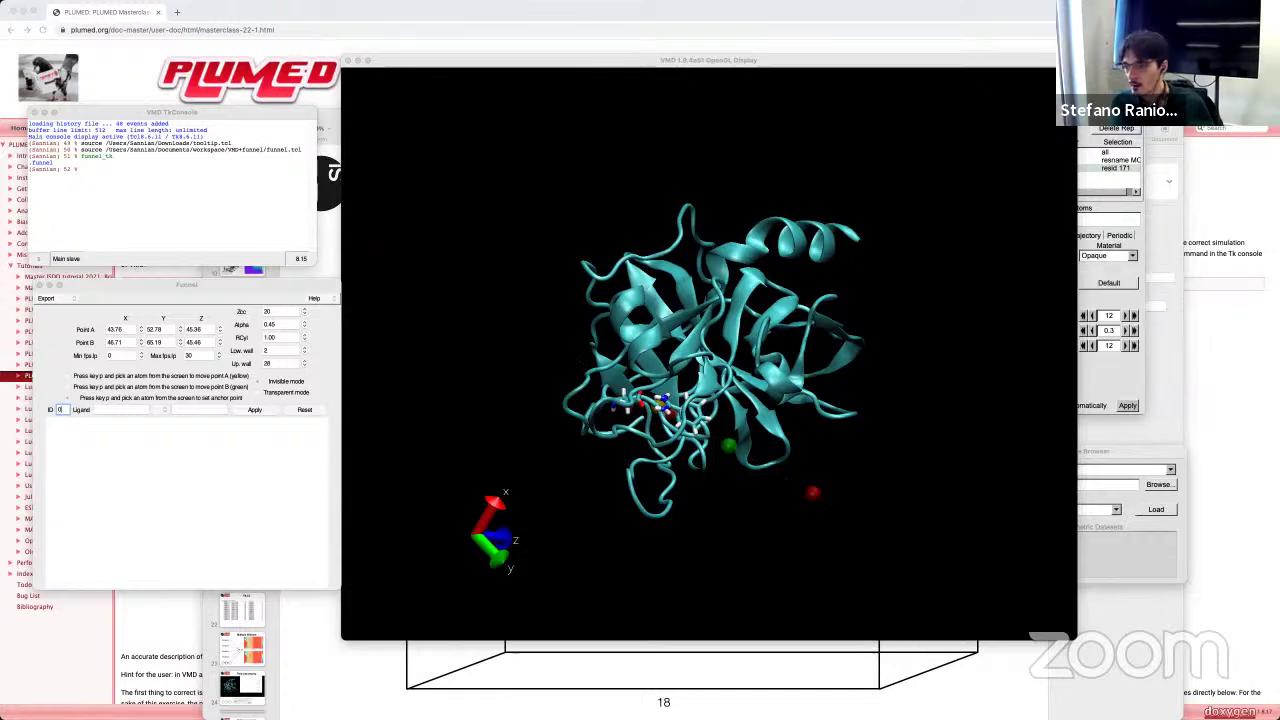
{"action": "left_click", "coordinate": [65, 406]}
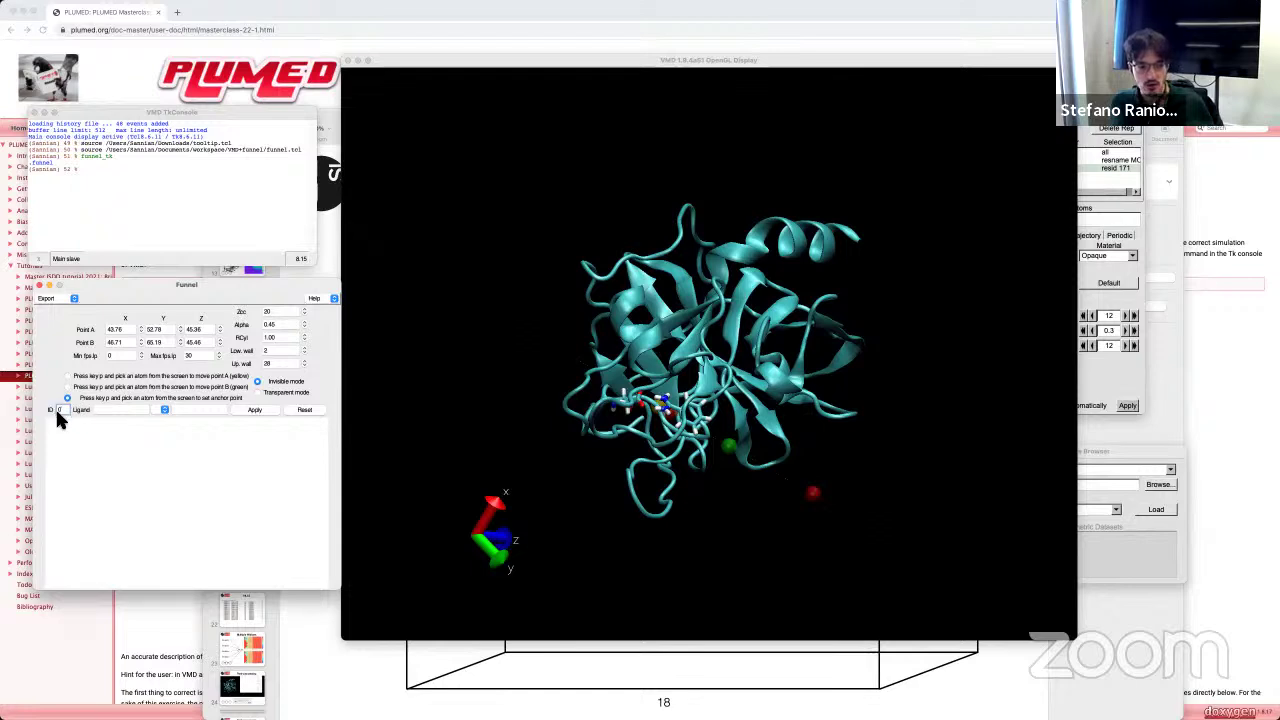
Step: Enter 'resname MOL and noh' as the ligand selection and generate the PLUMED input with Apply
{"action": "left_click", "coordinate": [117, 413]}
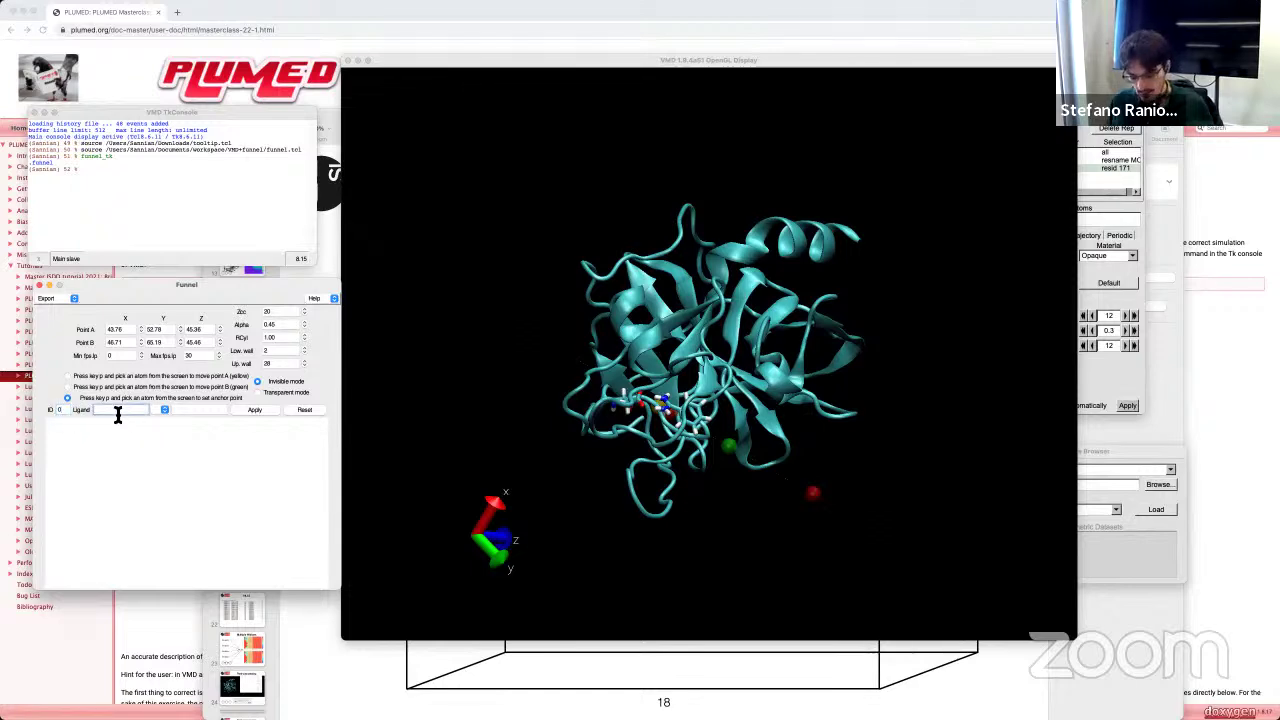
{"action": "type", "text": "resname"}
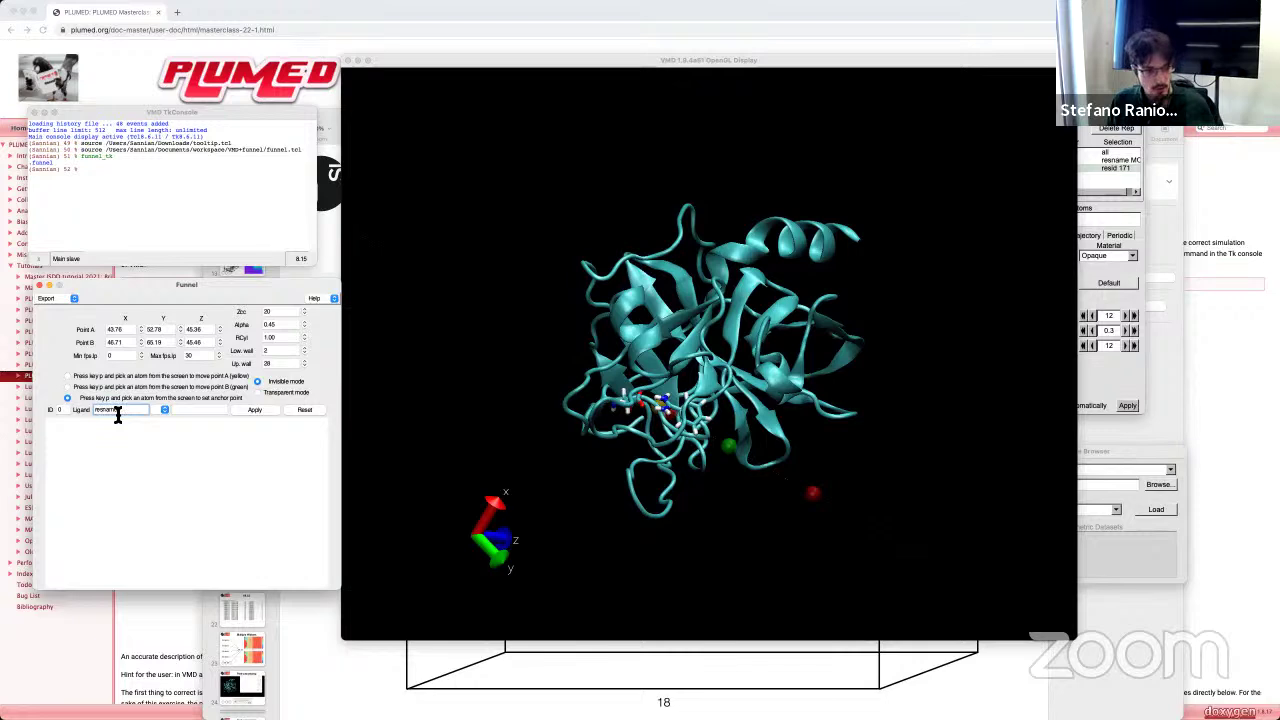
{"action": "type", "text": " MO"}
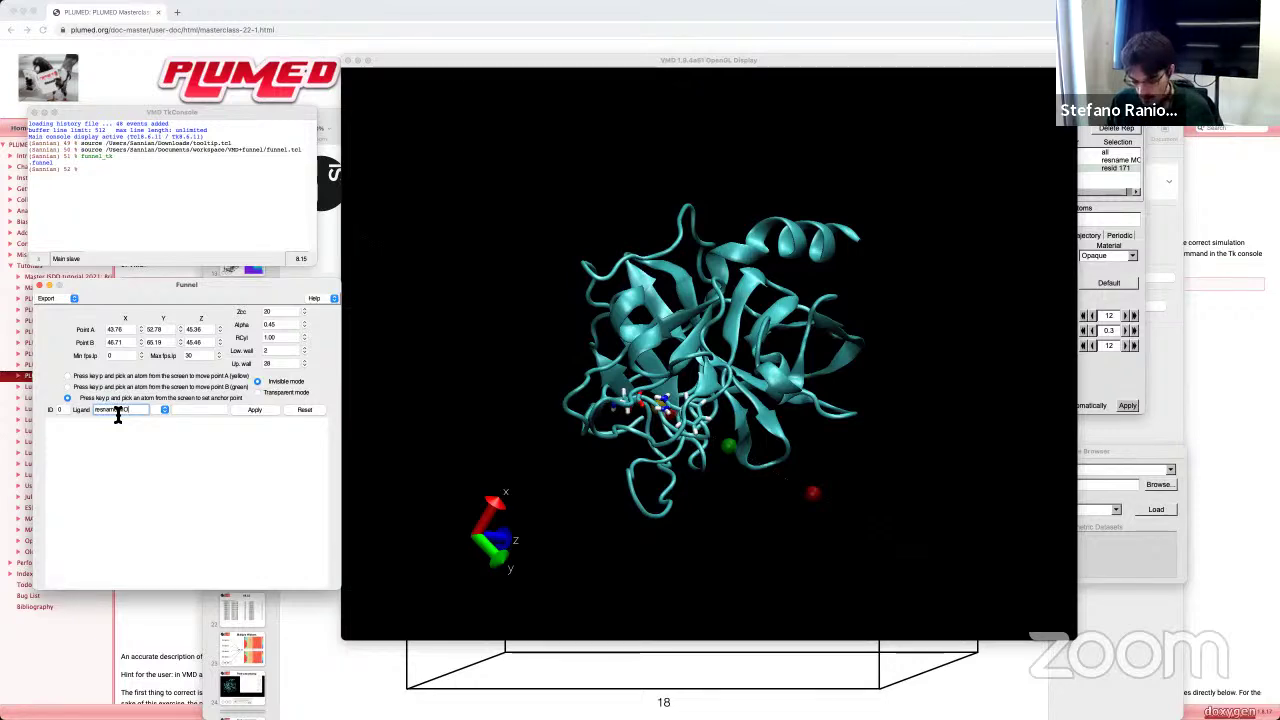
{"action": "type", "text": "L and noh"}
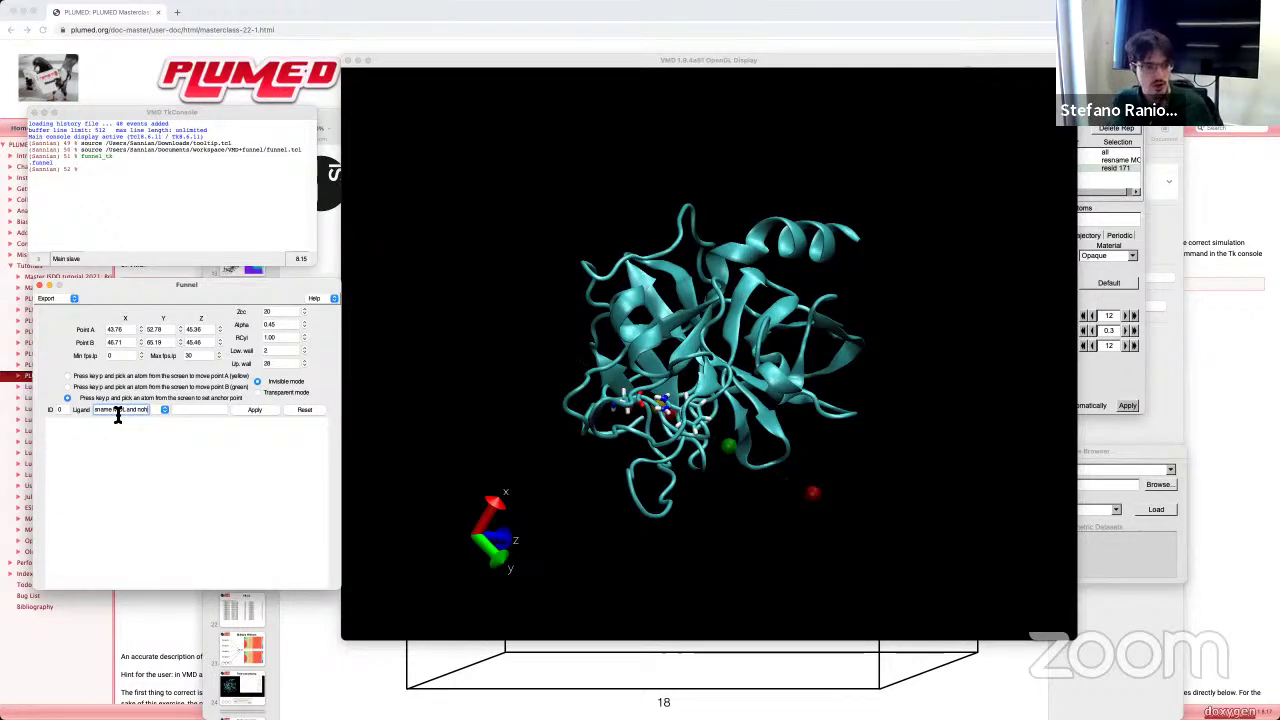
{"action": "left_click_drag", "start_coordinate": [147, 413], "coordinate": [91, 413]}
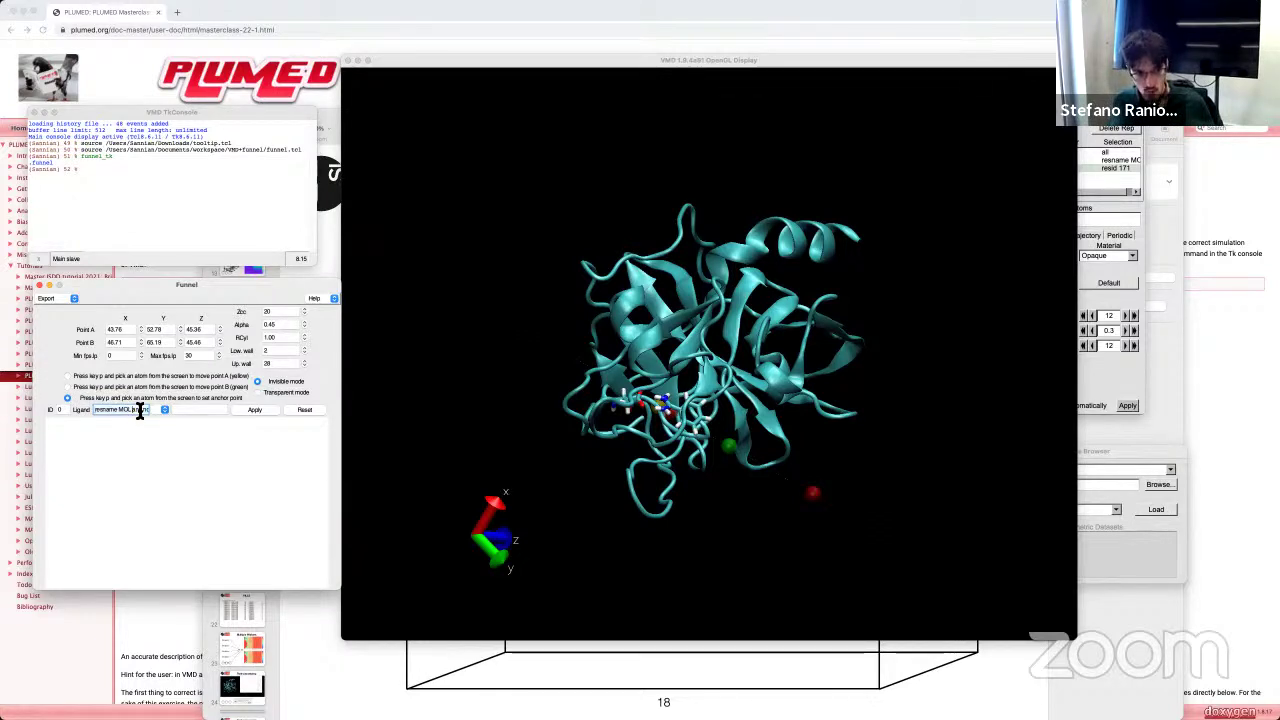
{"action": "left_click_drag", "start_coordinate": [140, 411], "coordinate": [150, 417]}
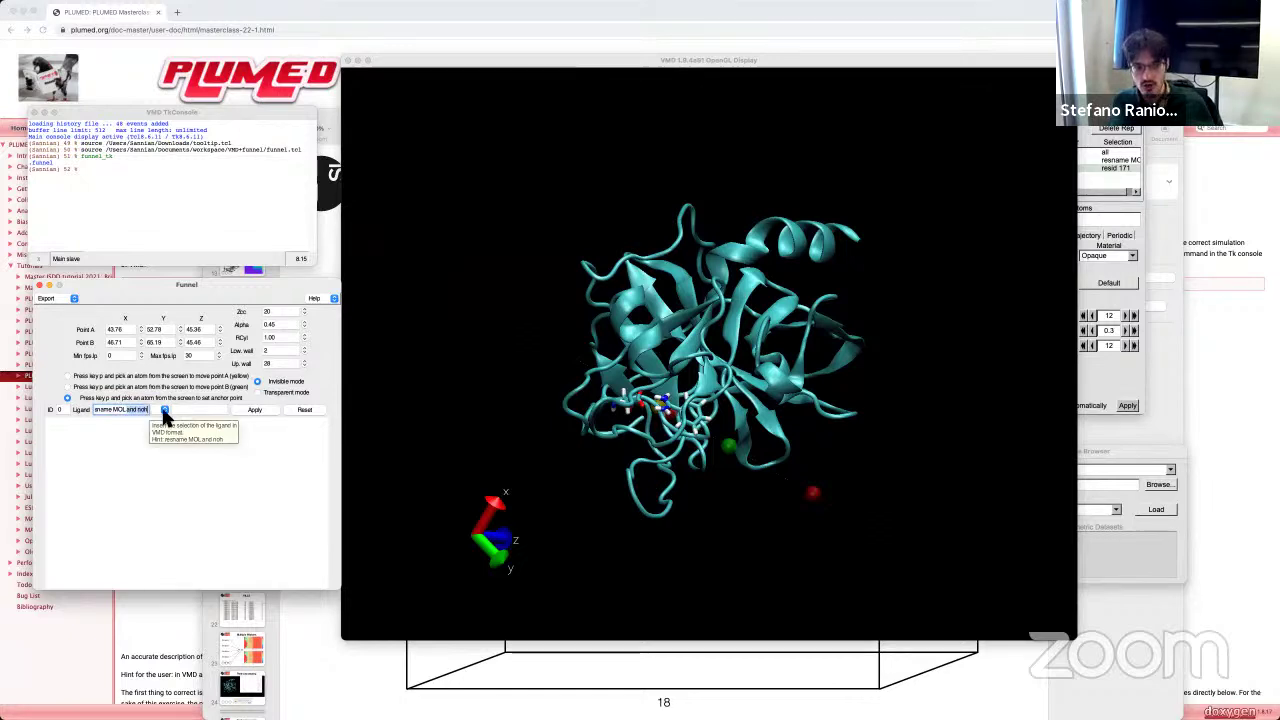
{"action": "left_click", "coordinate": [149, 411]}
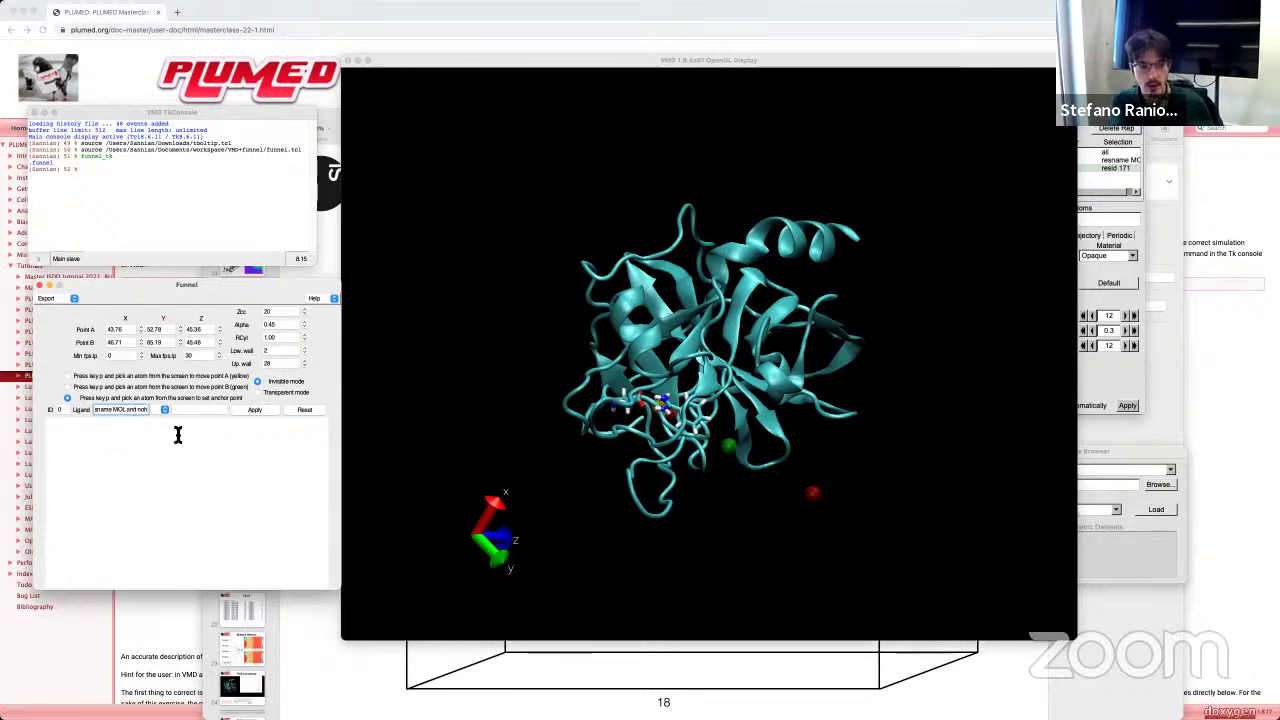
{"action": "left_click", "coordinate": [254, 410]}
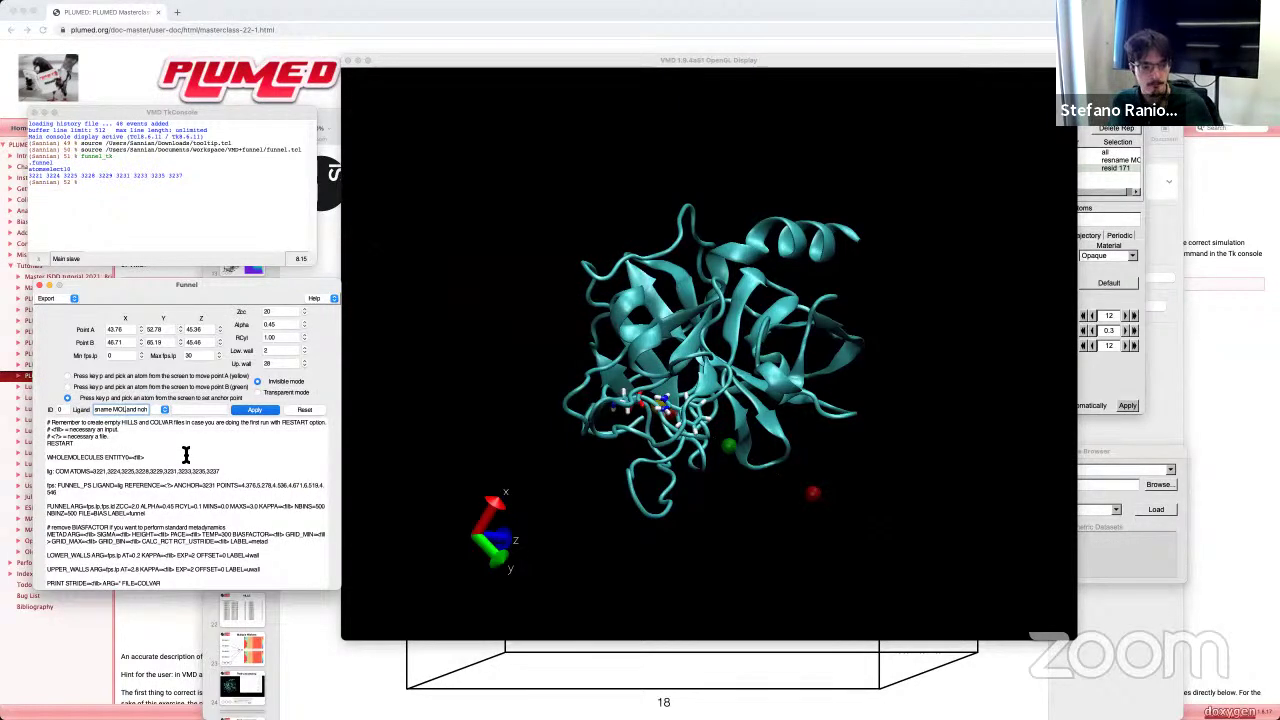
Step: Retype the ANCHOR atom index as 3231 and place the cursor before RESTART to comment it out
{"action": "double_click", "coordinate": [208, 487]}
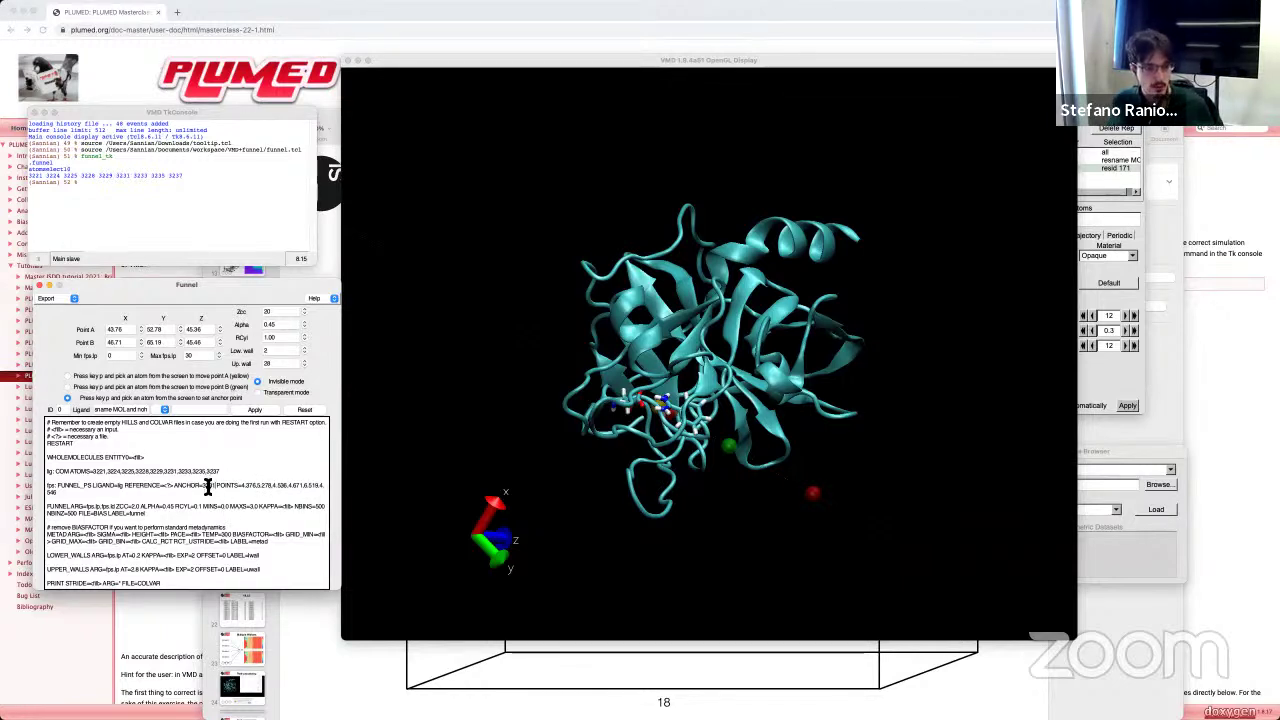
{"action": "key", "text": "BackSpace"}
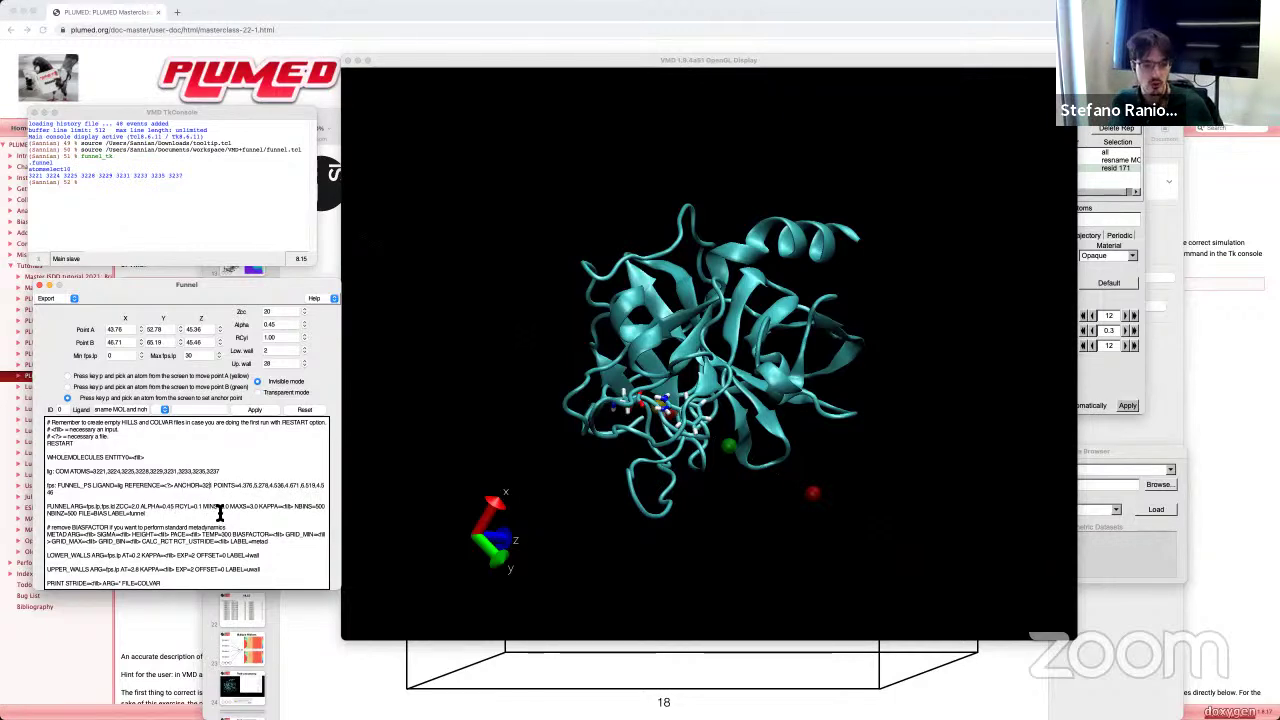
{"action": "type", "text": "3"}
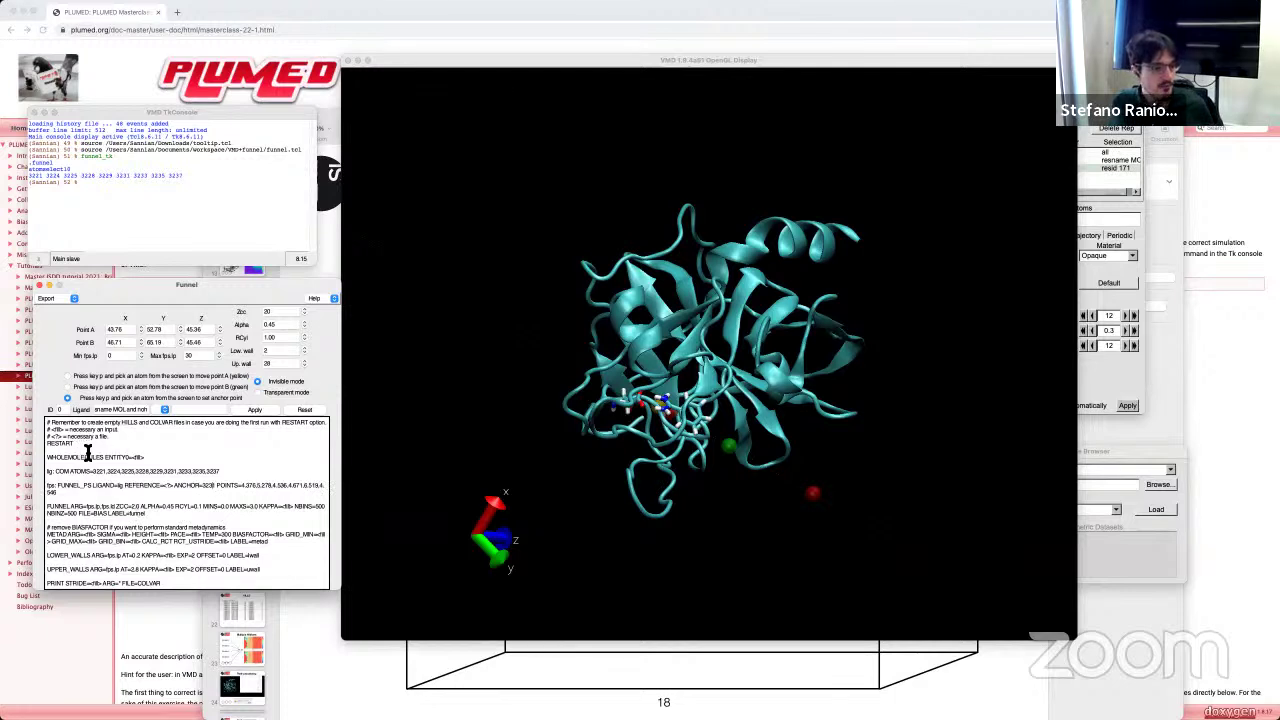
{"action": "left_click_drag", "start_coordinate": [50, 425], "coordinate": [120, 431]}
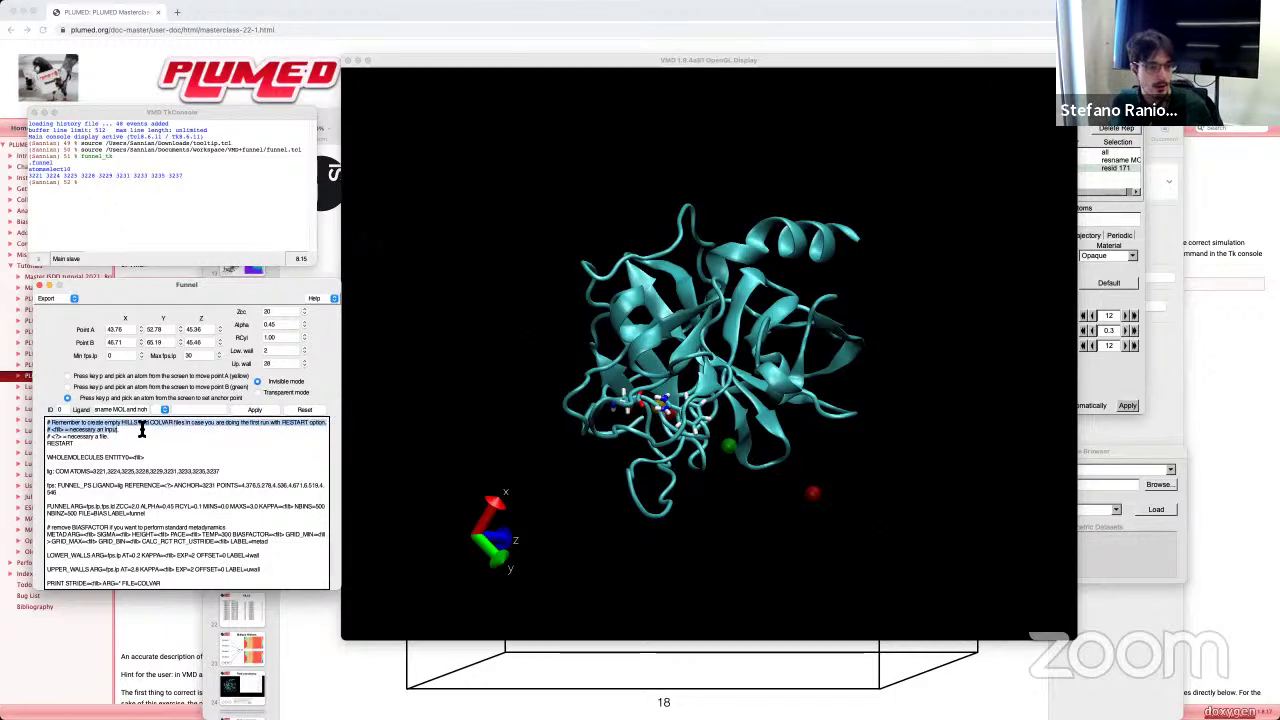
{"action": "left_click", "coordinate": [296, 432]}
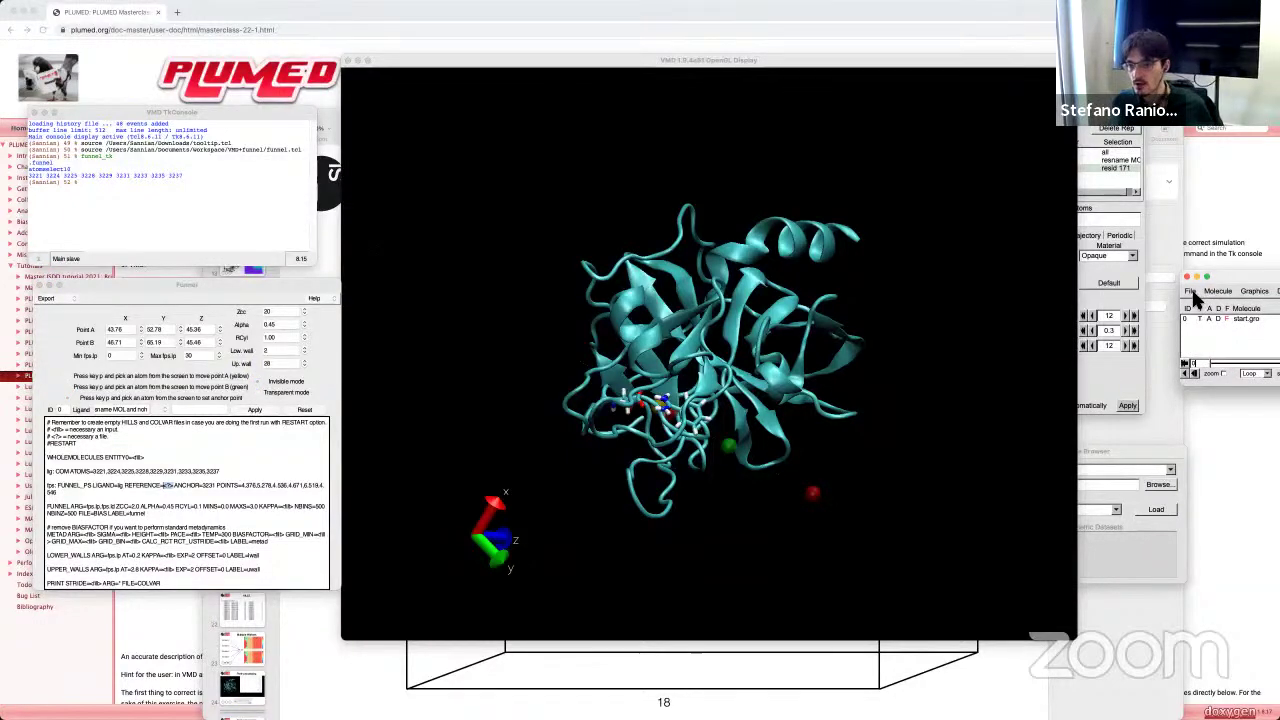
Step: Open File > Save Coordinates in VMD Main for start.gro, with pdb as file type
{"action": "left_click", "coordinate": [1190, 291]}
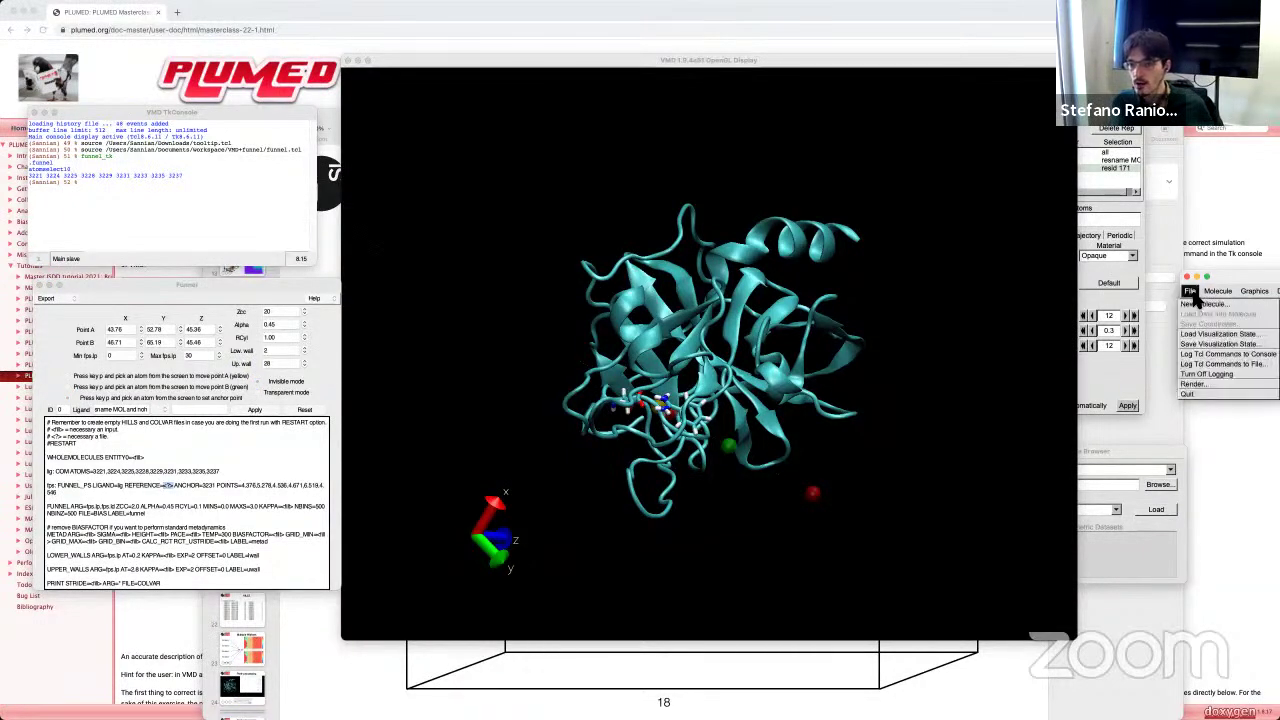
{"action": "left_click", "coordinate": [1191, 291]}
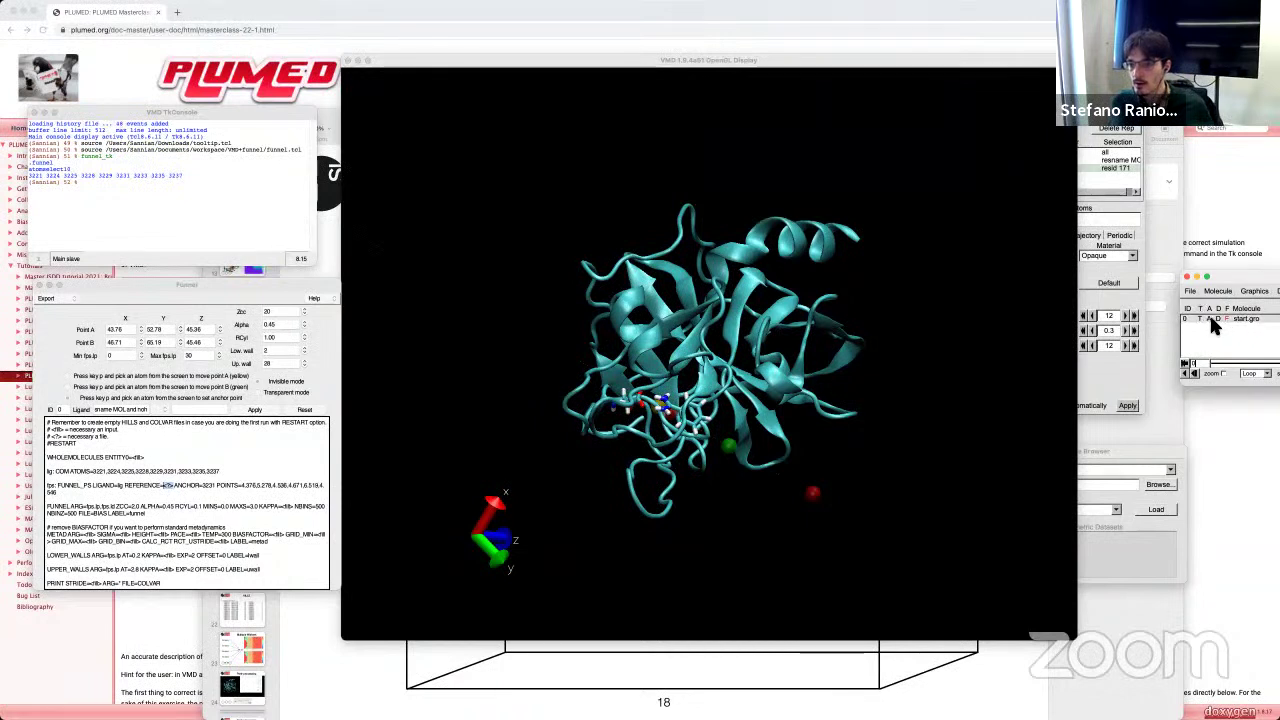
{"action": "left_click_drag", "start_coordinate": [1240, 277], "coordinate": [1204, 300]}
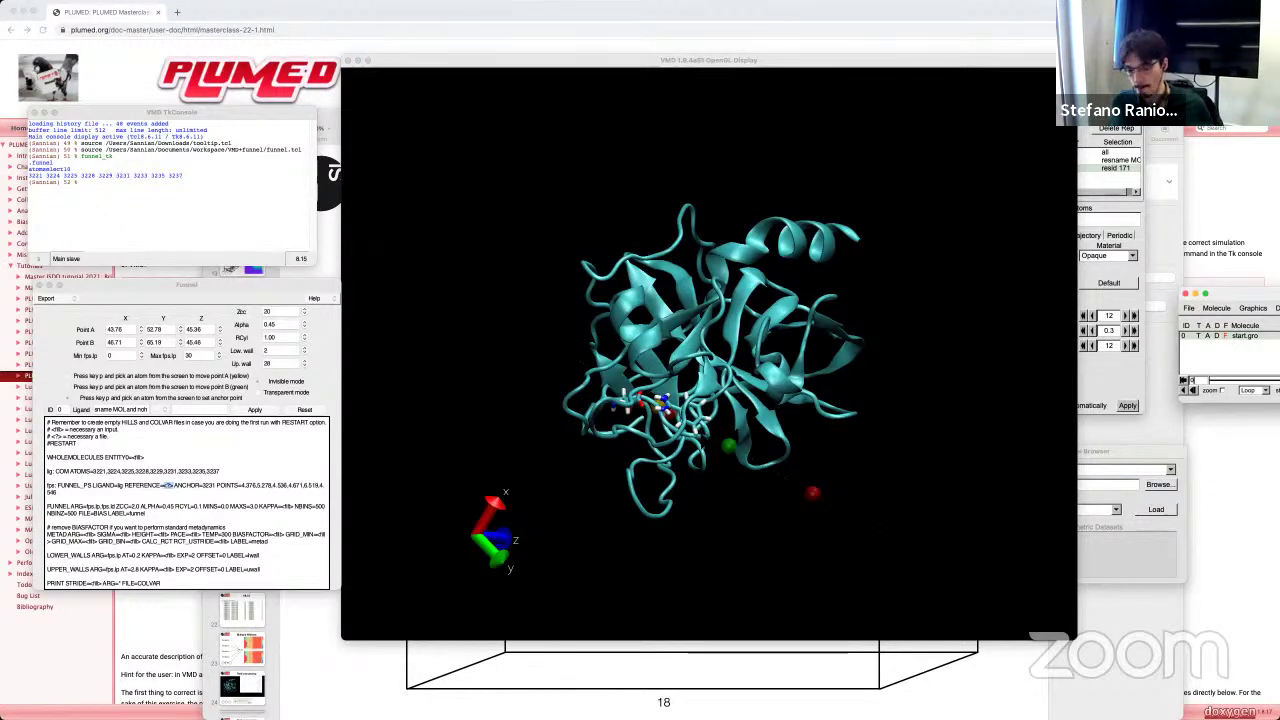
{"action": "left_click", "coordinate": [1189, 309]}
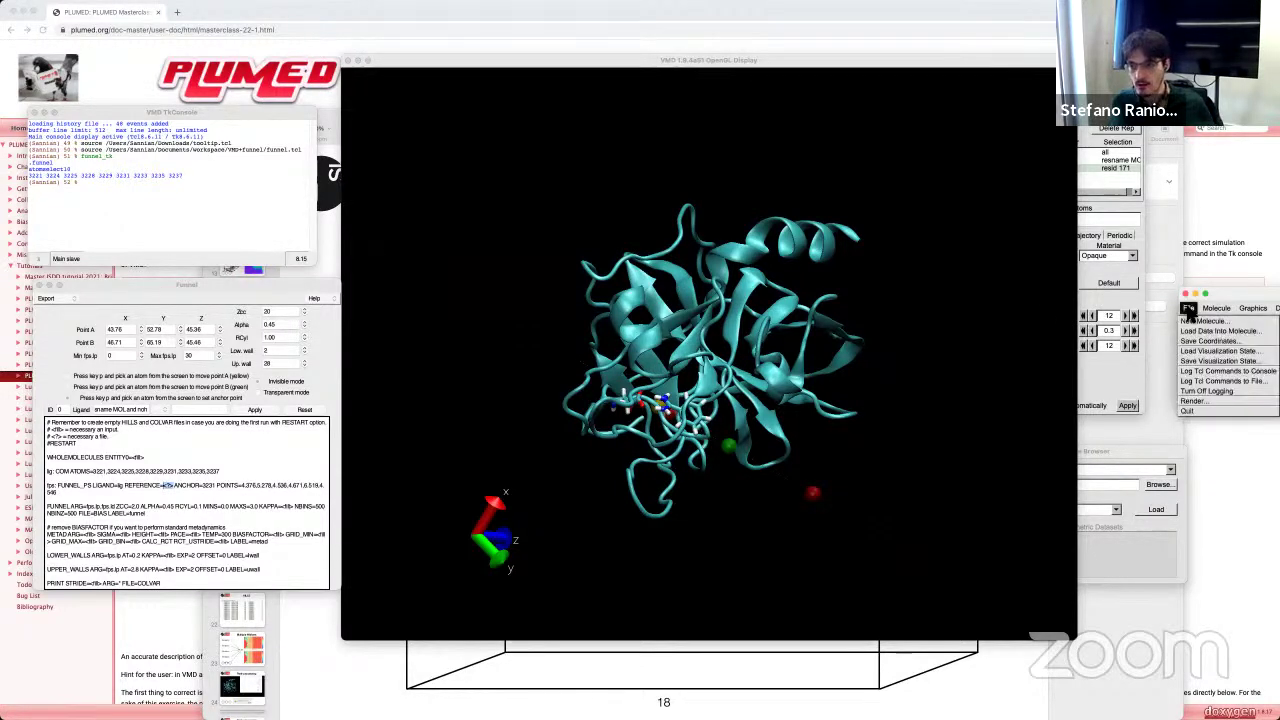
{"action": "left_click", "coordinate": [1201, 342]}
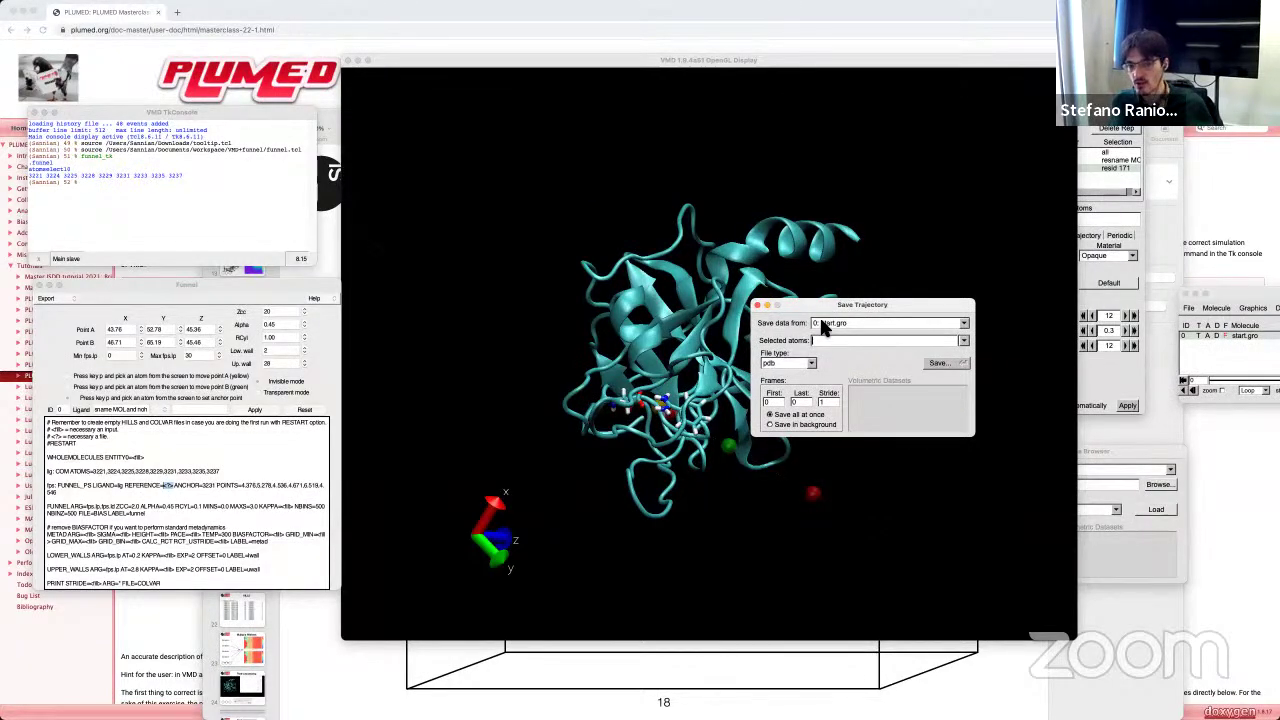
Step: Cancel the PDB file-name chooser and move the Save Trajectory dialog aside
{"action": "left_click", "coordinate": [951, 363]}
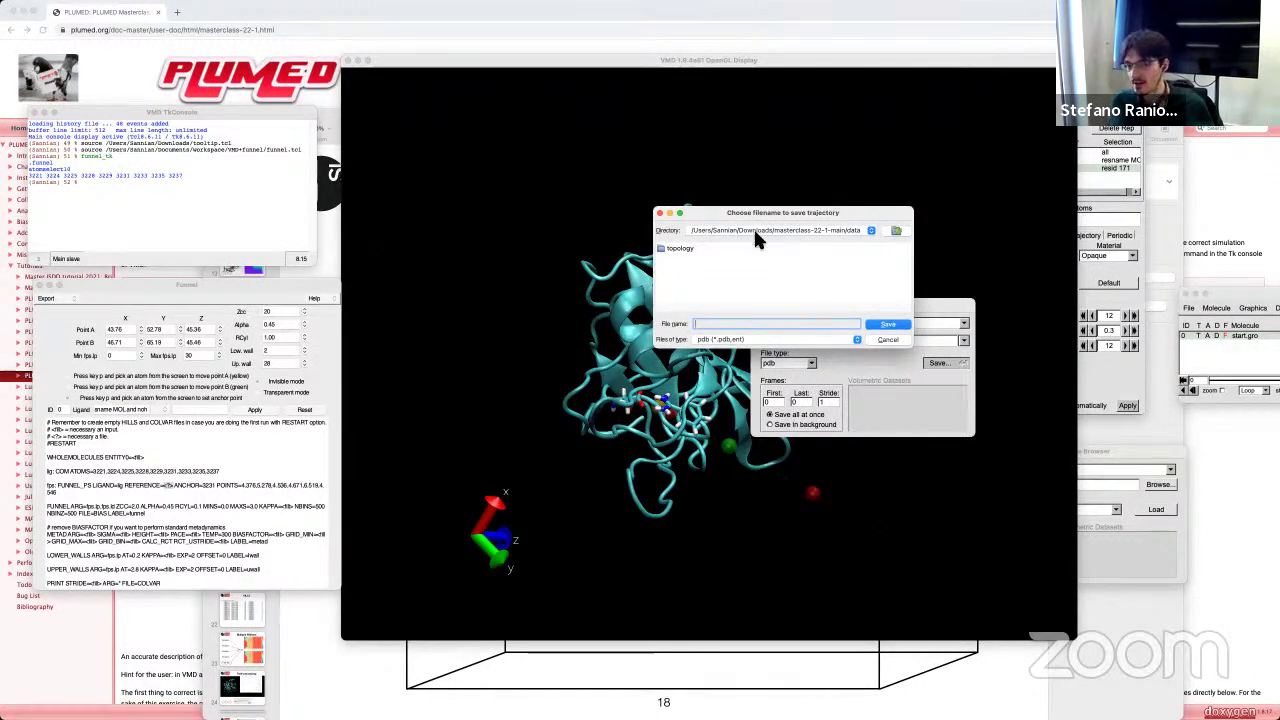
{"action": "left_click", "coordinate": [898, 339]}
{"action": "left_click_drag", "start_coordinate": [886, 304], "coordinate": [1164, 335]}
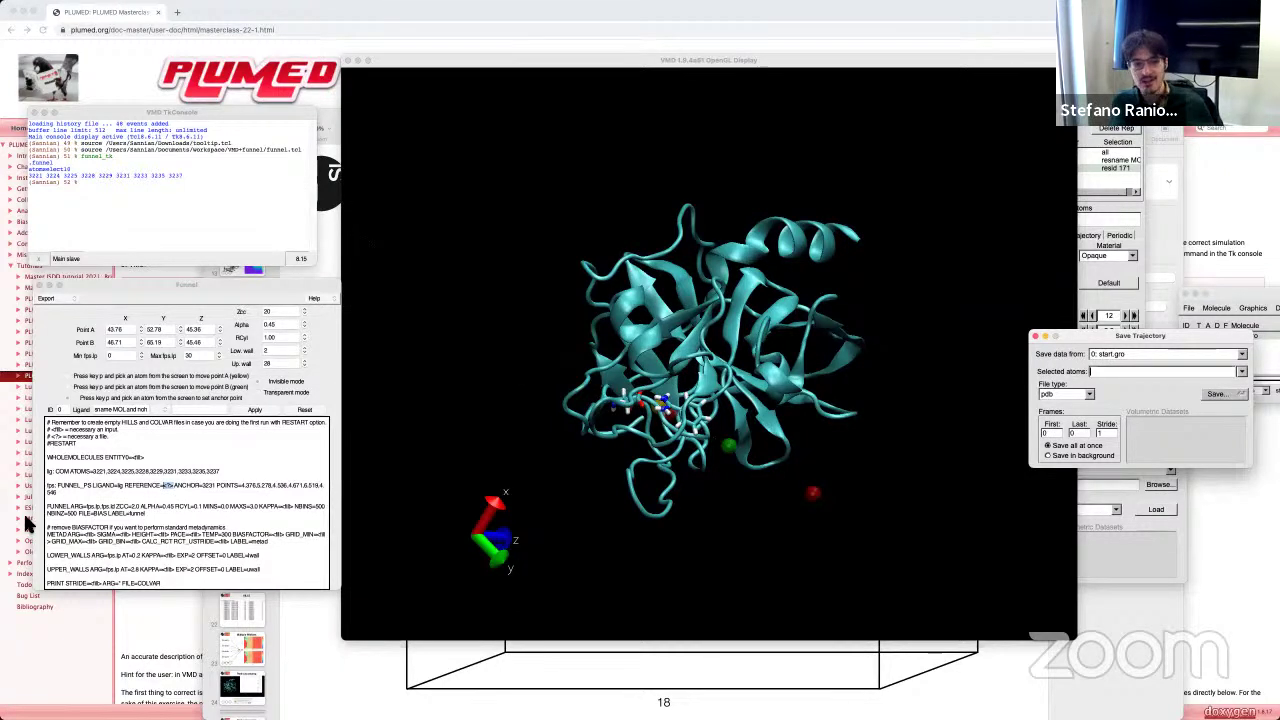
Step: Switch to the Keynote presentation's 'Roto-translational matrix' slide
{"action": "left_click", "coordinate": [170, 488]}
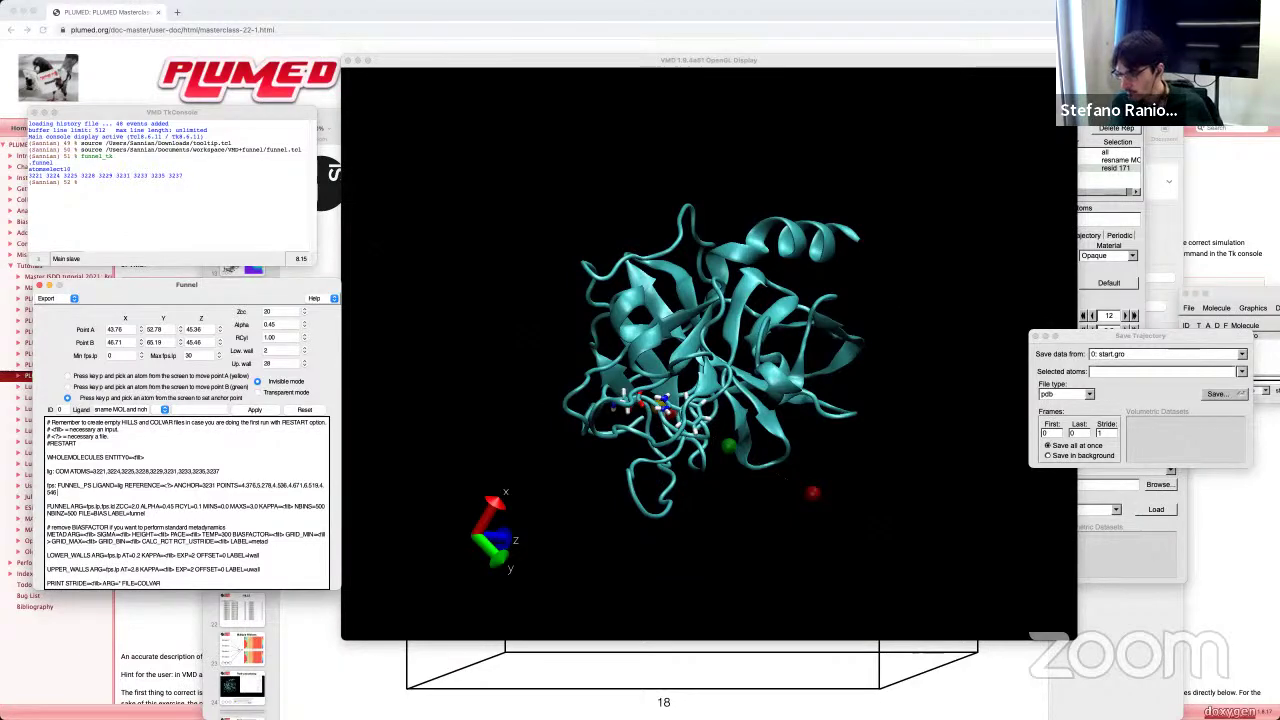
{"action": "key", "text": "super+Tab"}
{"action": "left_click", "coordinate": [243, 505]}
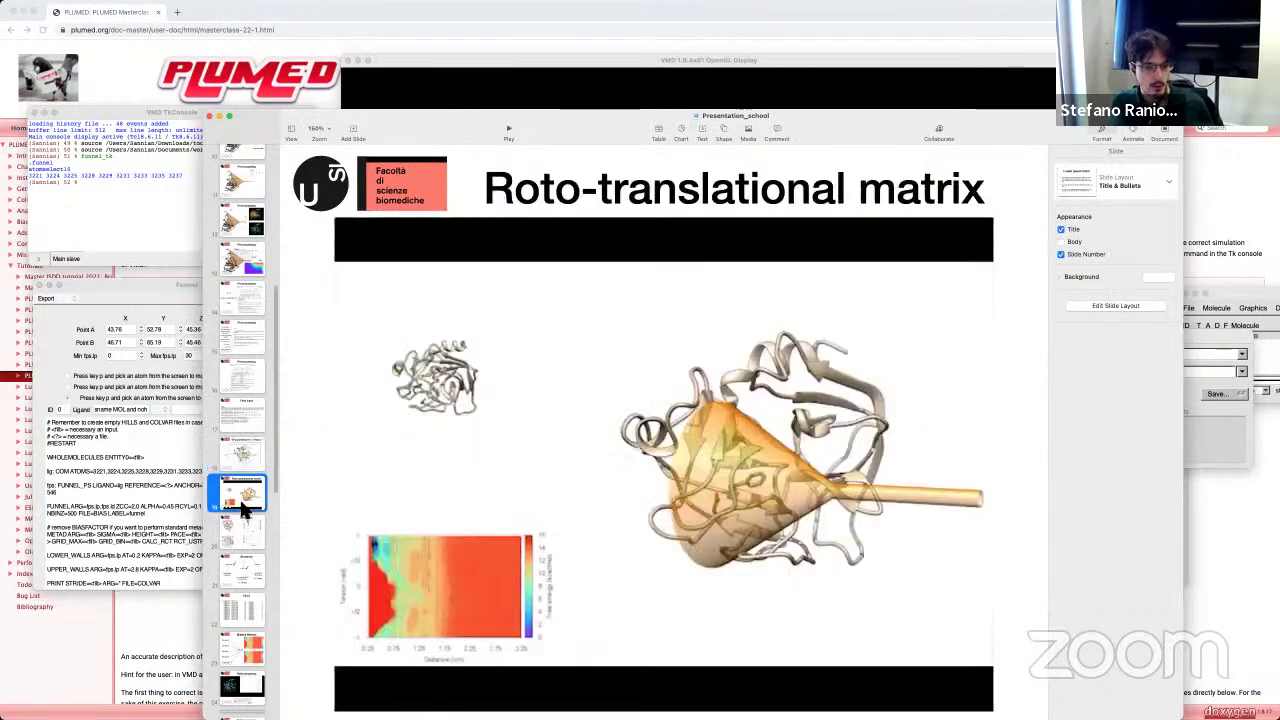
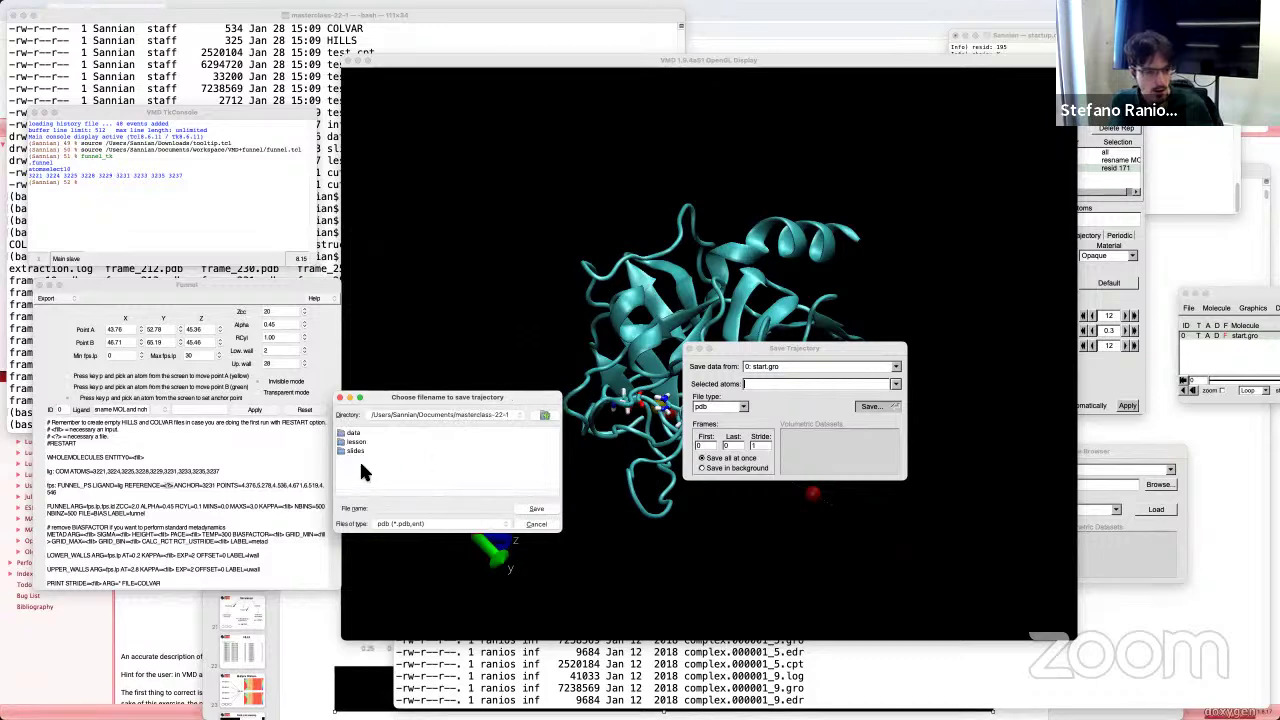
Step: Save the loaded structure as test.pdb in masterclass-22-1, then bring the terminal forward
{"action": "left_click", "coordinate": [396, 510]}
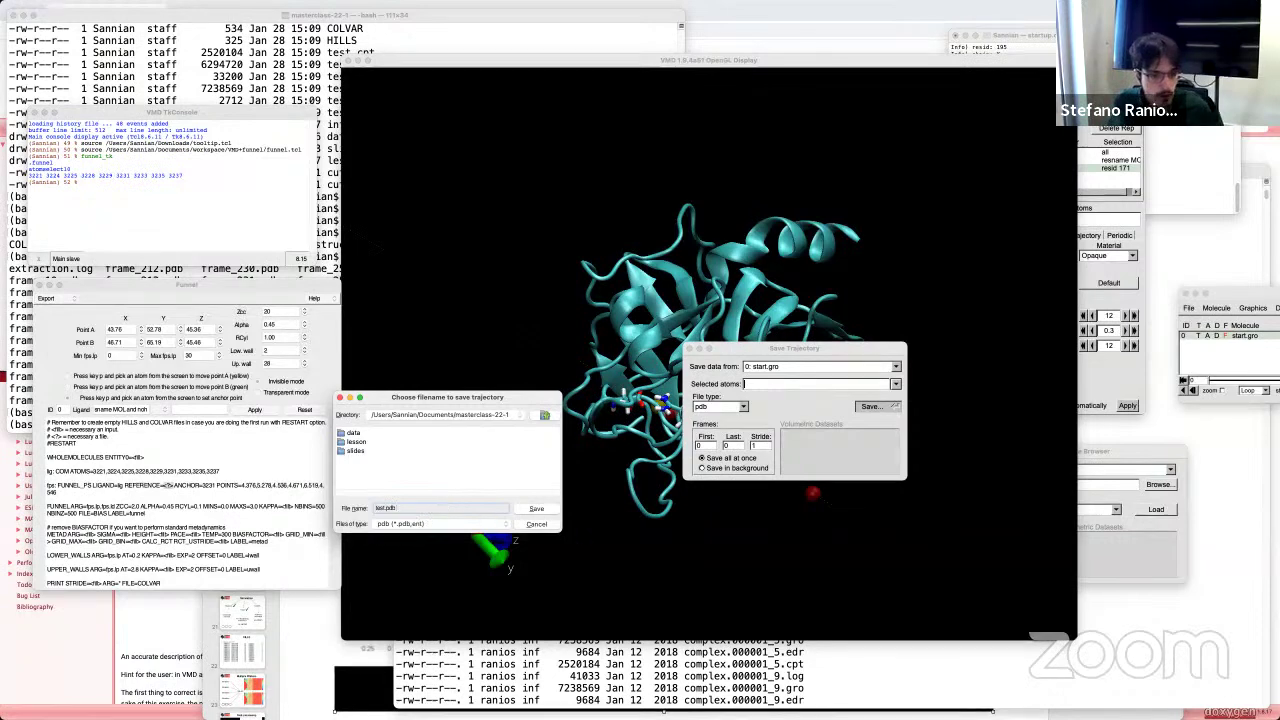
{"action": "left_click", "coordinate": [538, 509]}
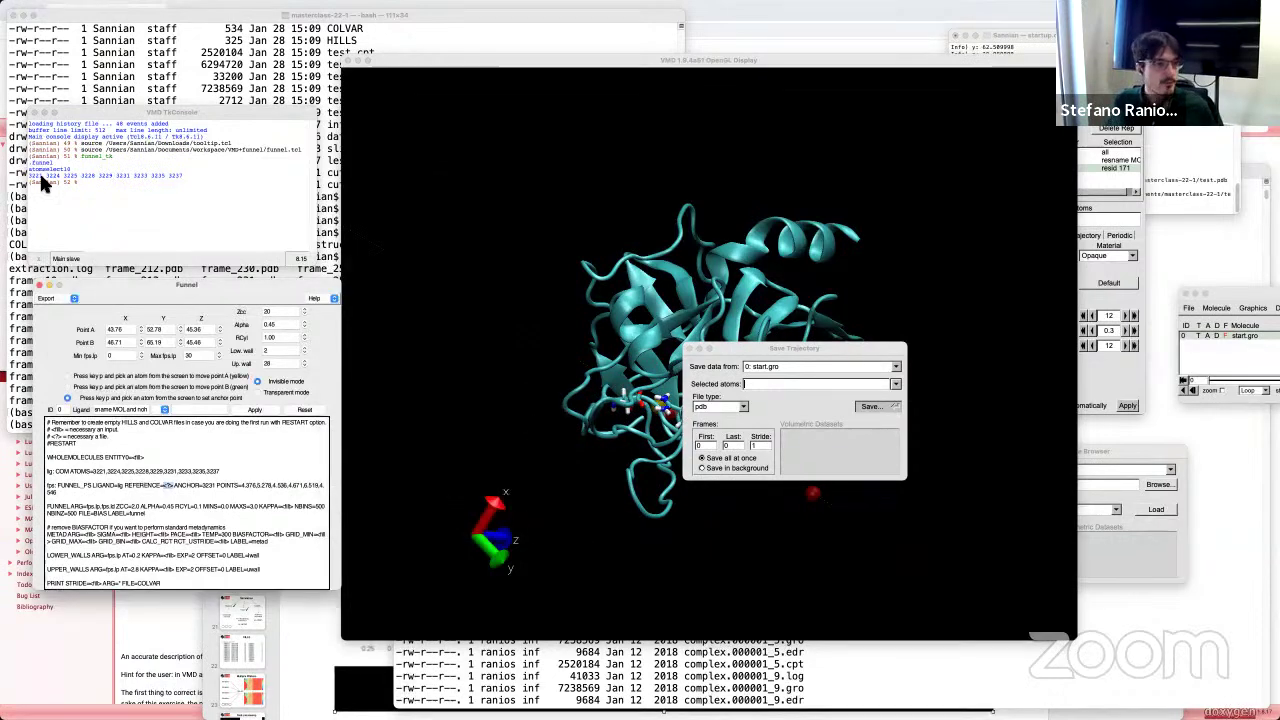
{"action": "left_click", "coordinate": [230, 52]}
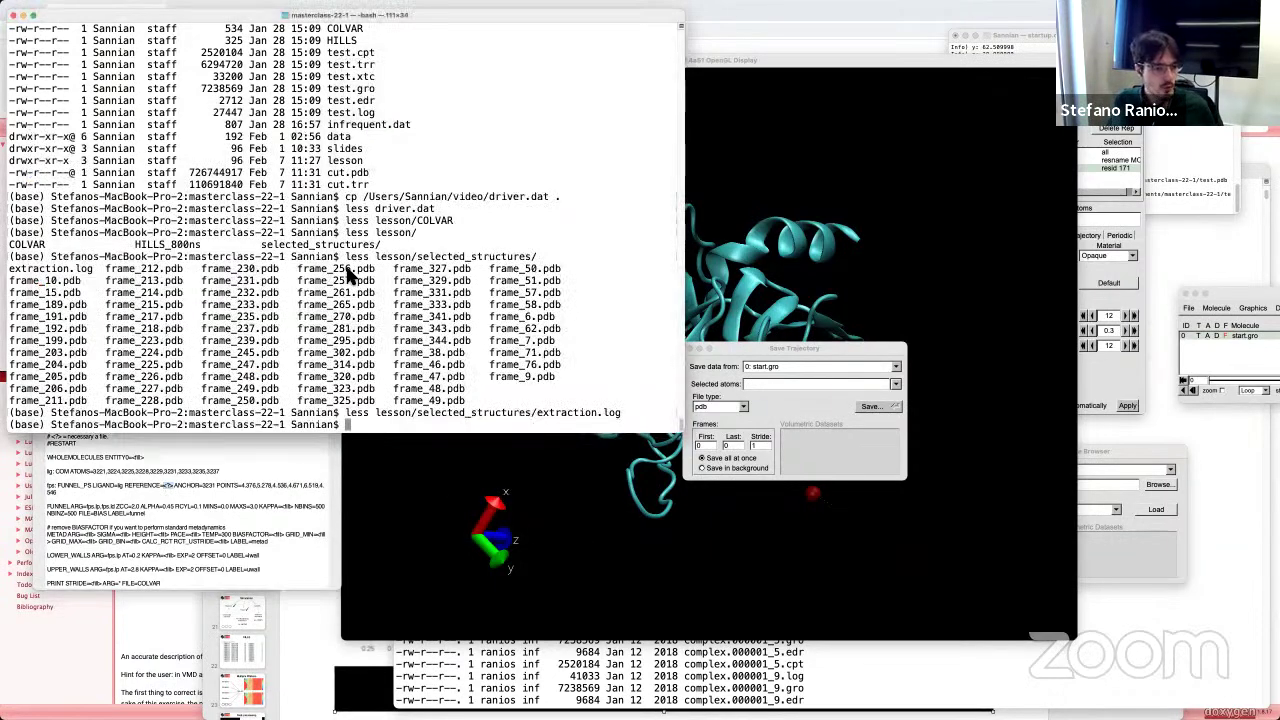
Step: Check the working directory with pwd and page through test.pdb to its end
{"action": "type", "text": "pwd"}
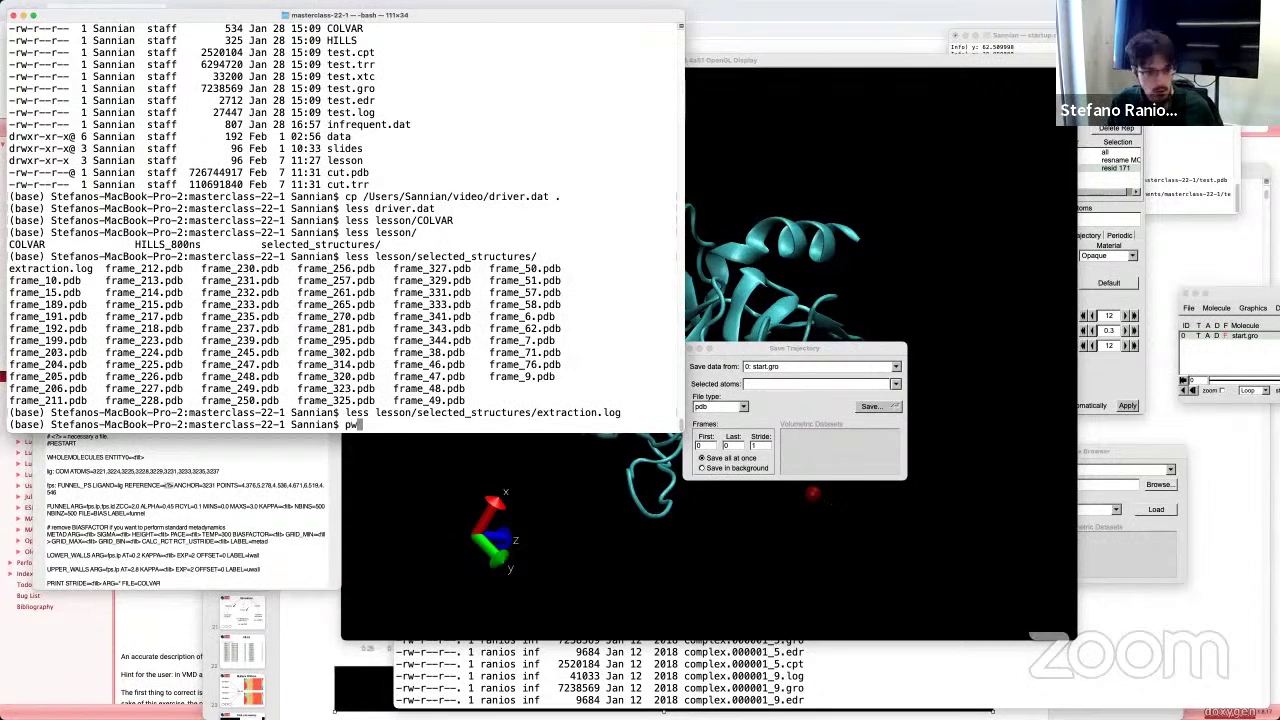
{"action": "key", "text": "Return"}
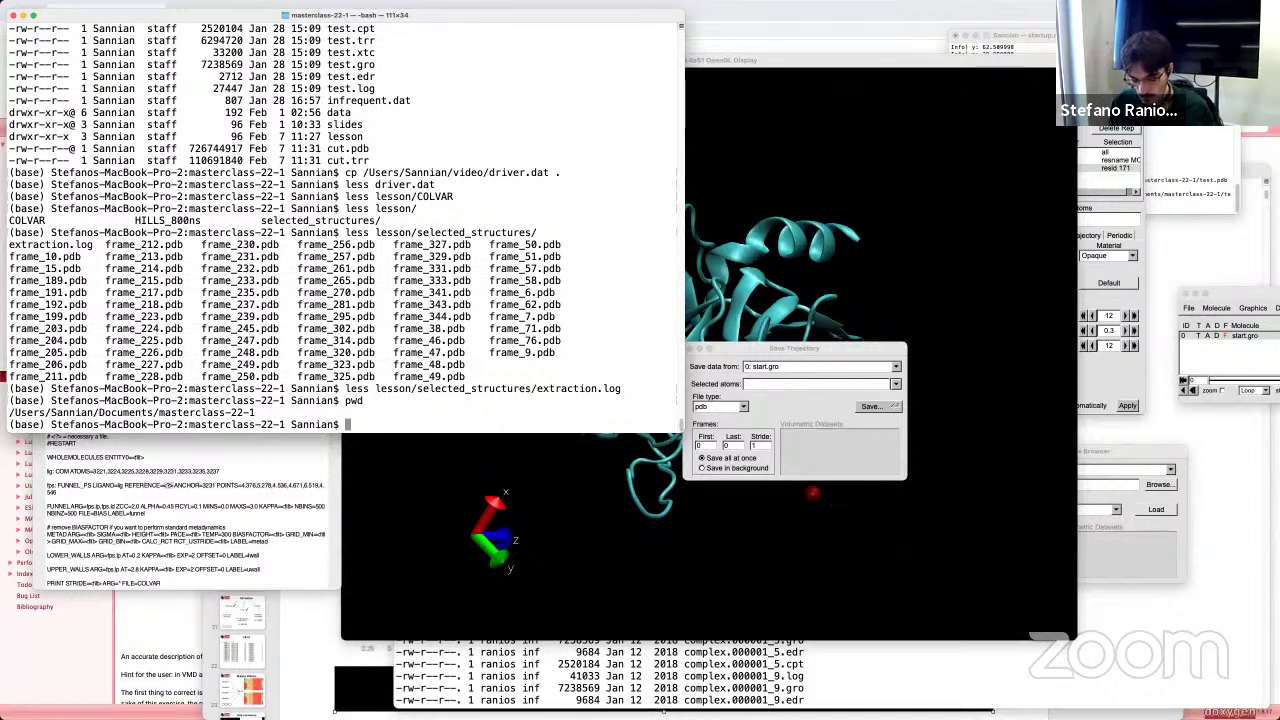
{"action": "type", "text": "less test.pdb"}
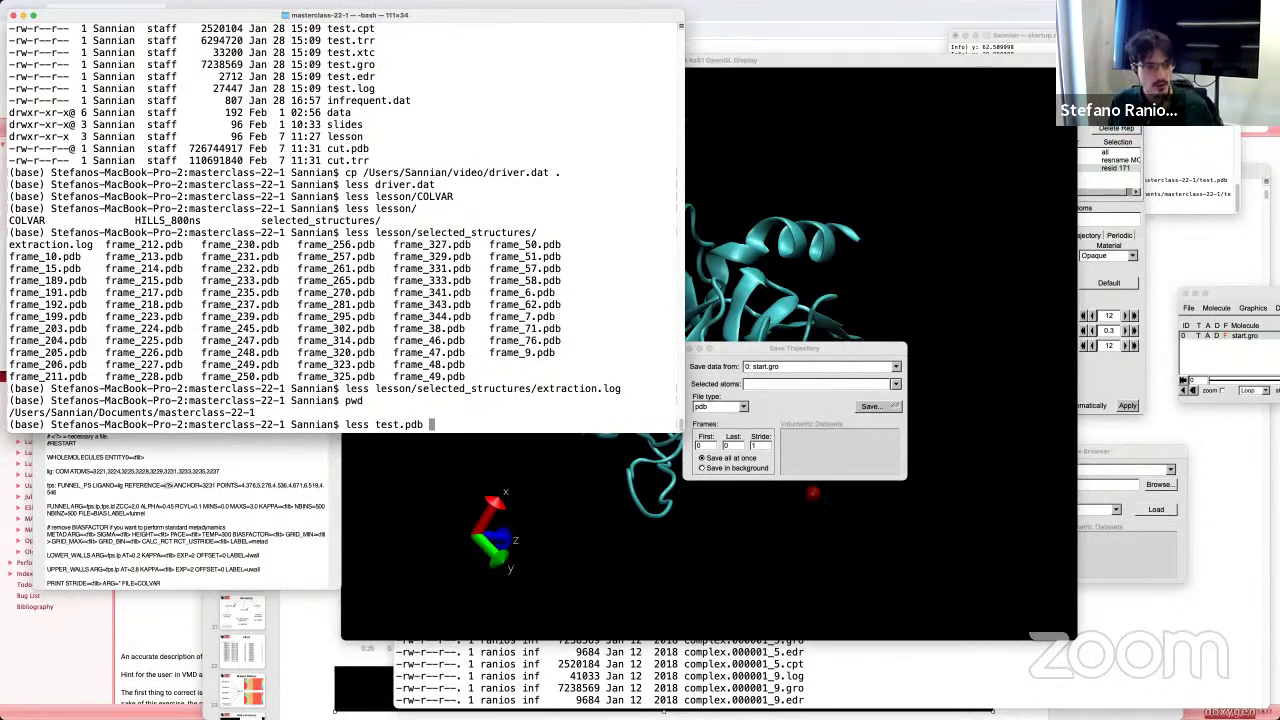
{"action": "key", "text": "Return"}
{"action": "scroll", "coordinate": [433, 311], "scroll_direction": "down", "scroll_amount": 10}
{"action": "scroll", "coordinate": [363, 340], "scroll_direction": "down", "scroll_amount": 20}
{"action": "key", "text": "shift+g"}
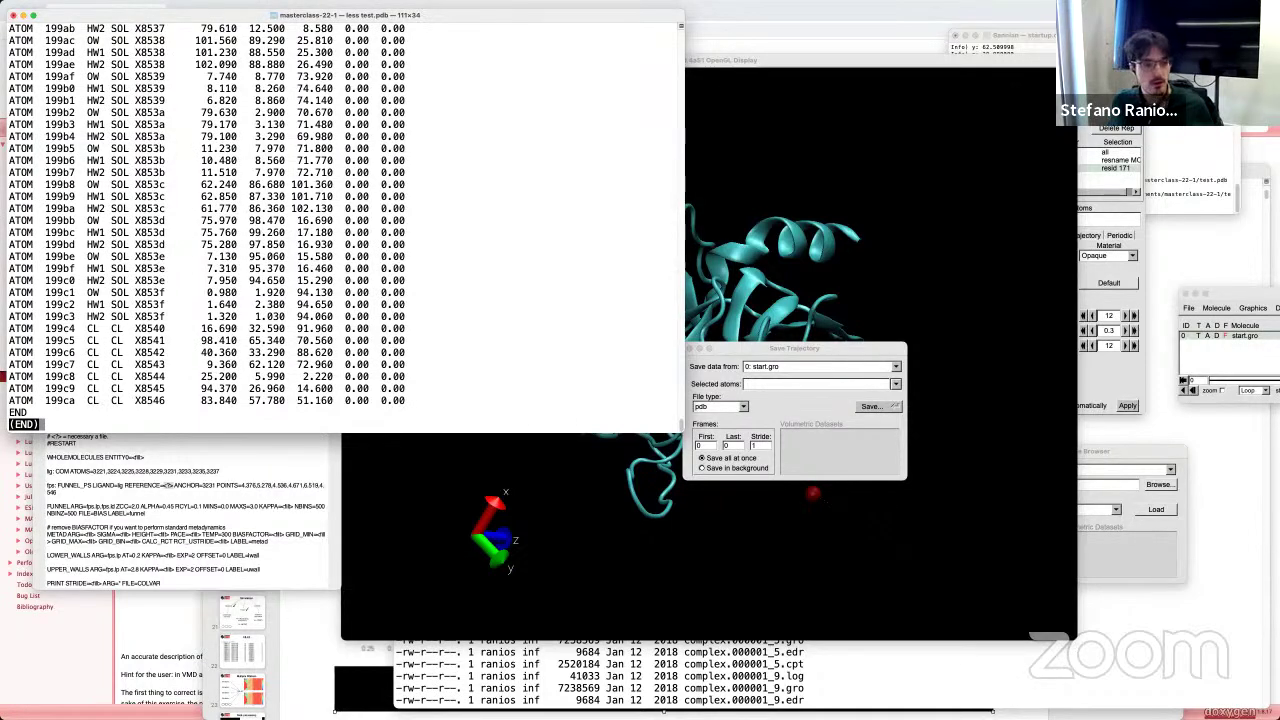
Step: Inspect the last atom, quit less, and run grep CA test.pdb > alignment.pdb
{"action": "double_click", "coordinate": [72, 399]}
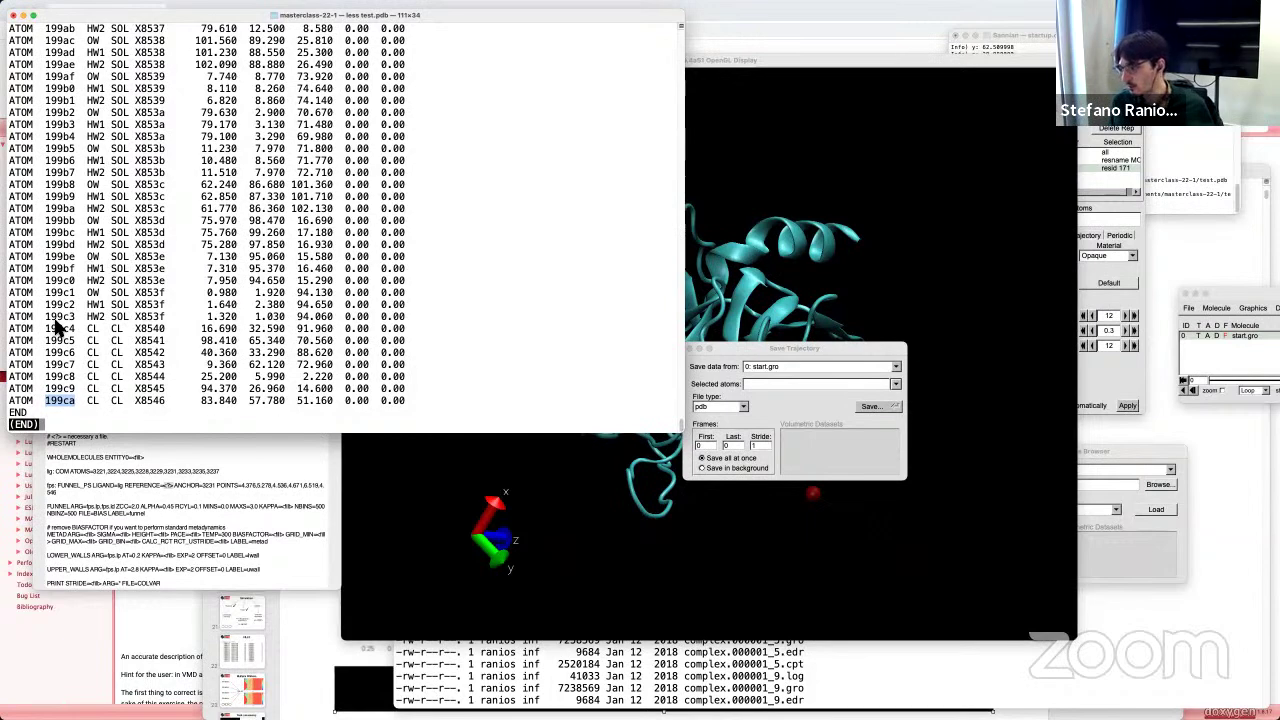
{"action": "left_click", "coordinate": [125, 397]}
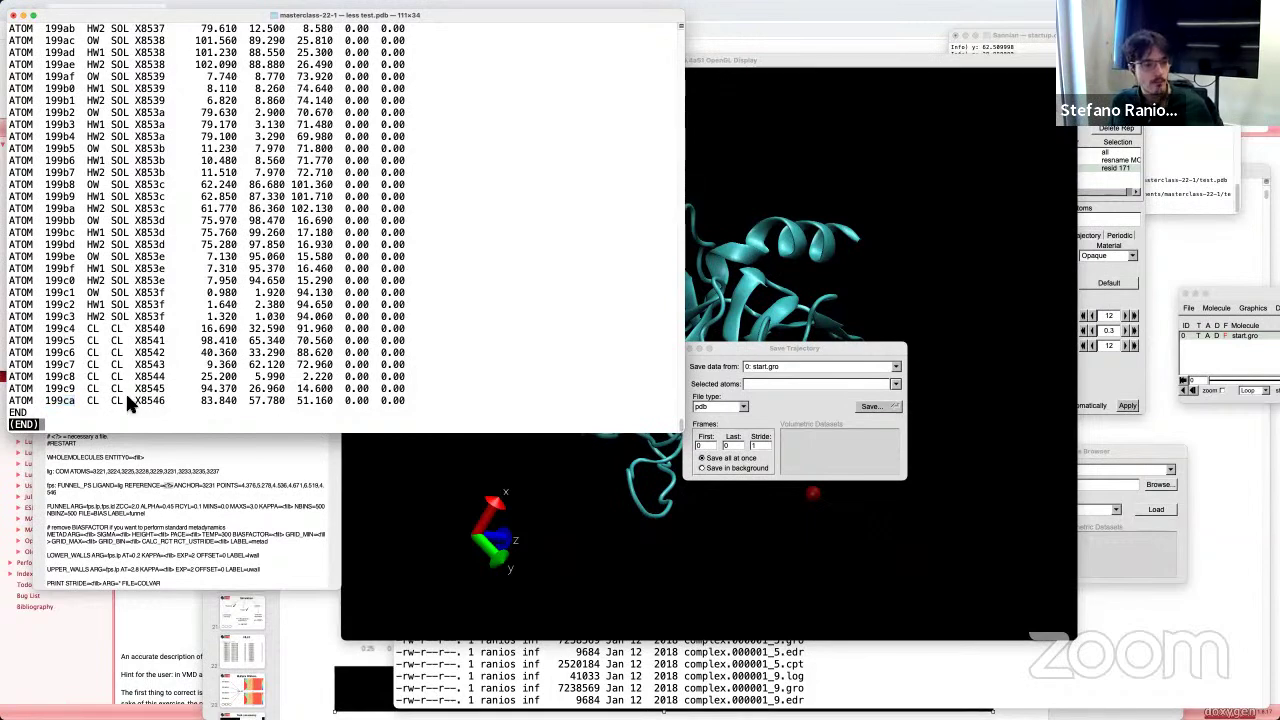
{"action": "key", "text": "q"}
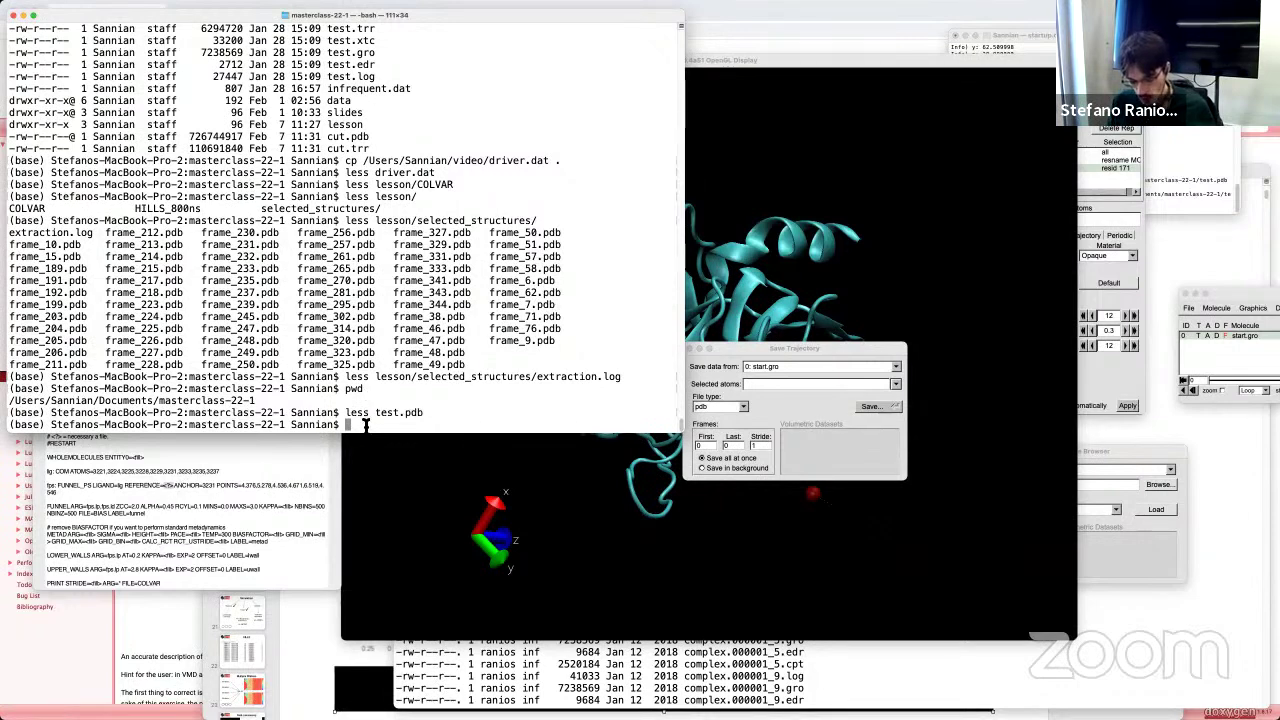
{"action": "type", "text": "grep CA "}
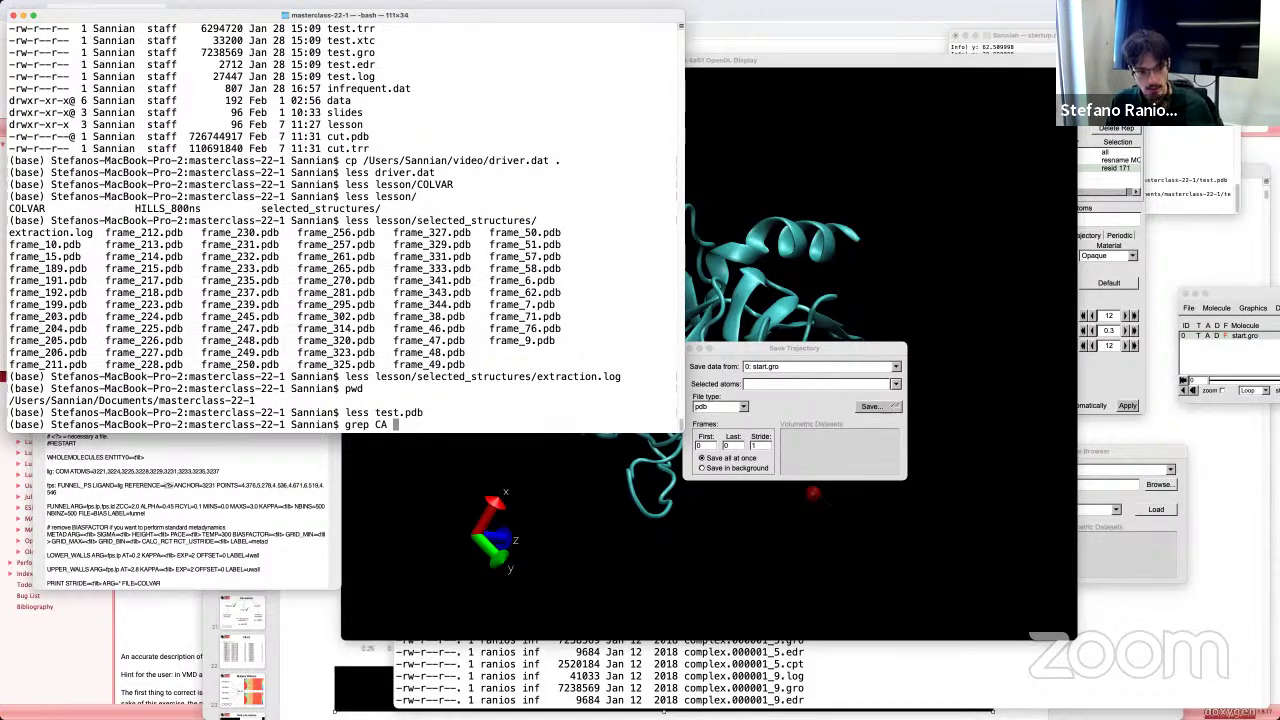
{"action": "type", "text": "test.pdb > alignment"}
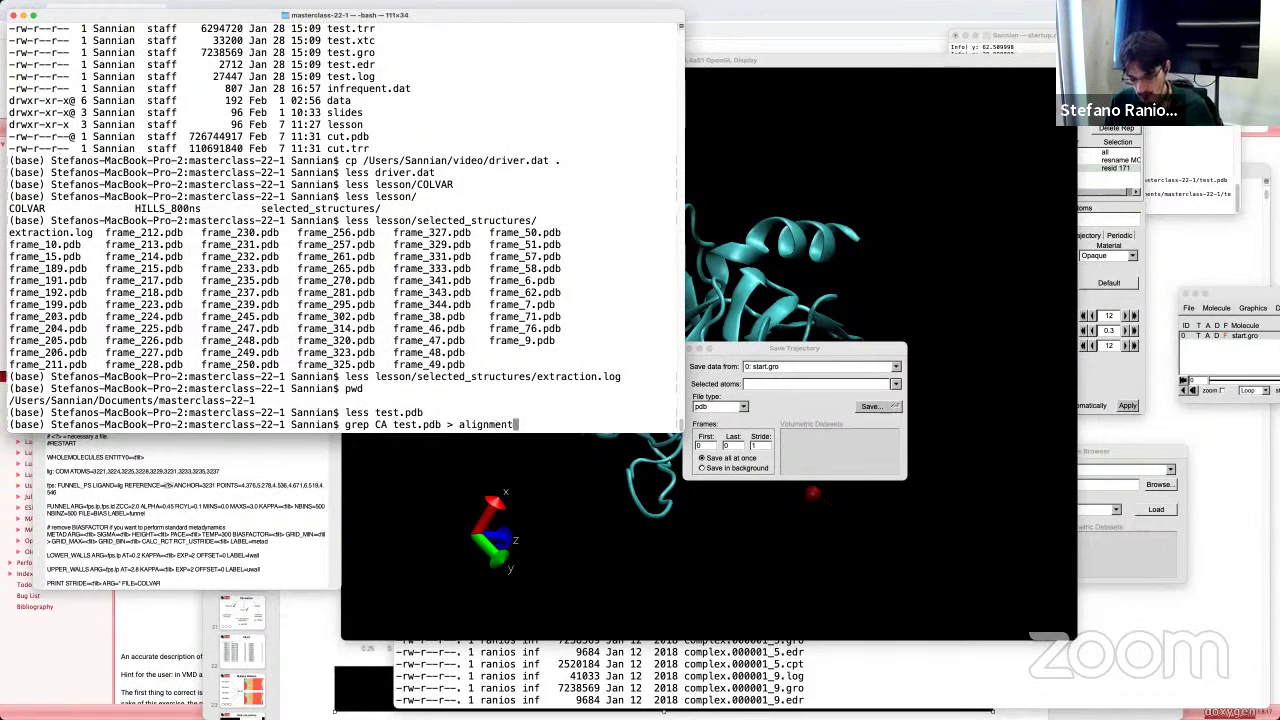
{"action": "type", "text": ".pdb"}
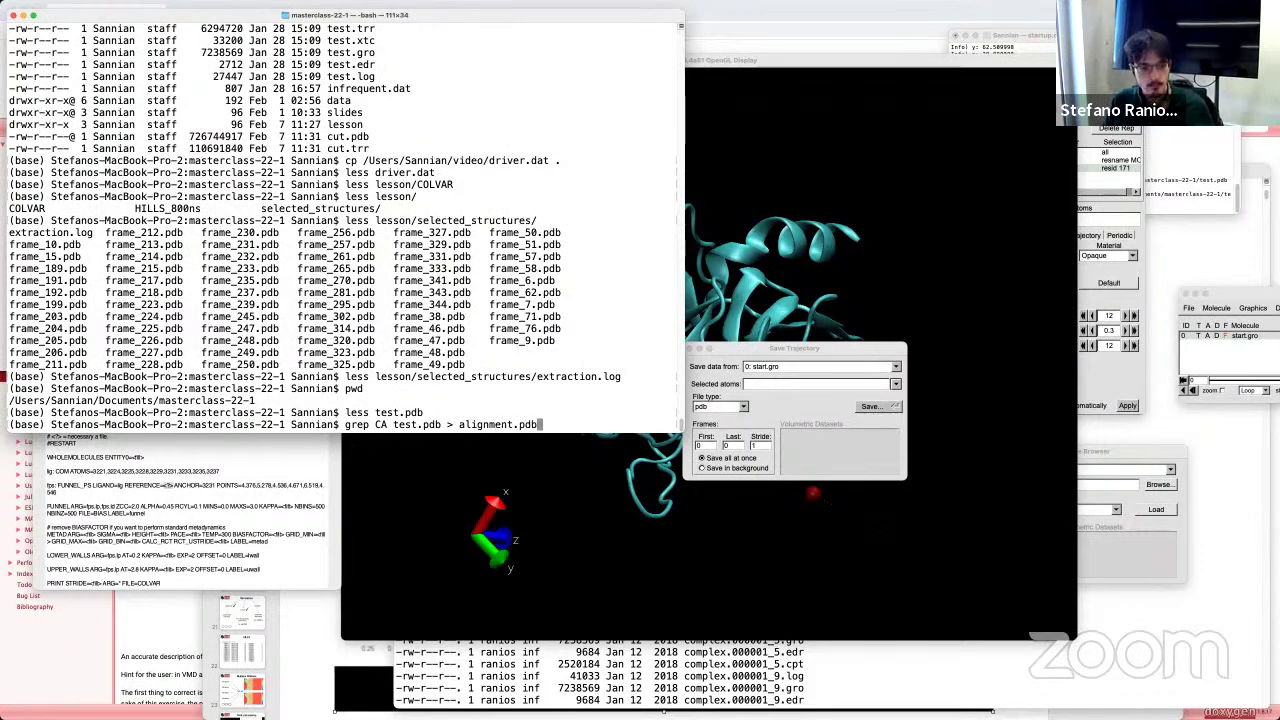
{"action": "key", "text": "Return"}
Step: Open alignment.pdb in less and scroll through its first CA atom lines
{"action": "type", "text": "less alignmen"}
{"action": "key", "text": "Tab"}
{"action": "key", "text": "Return"}
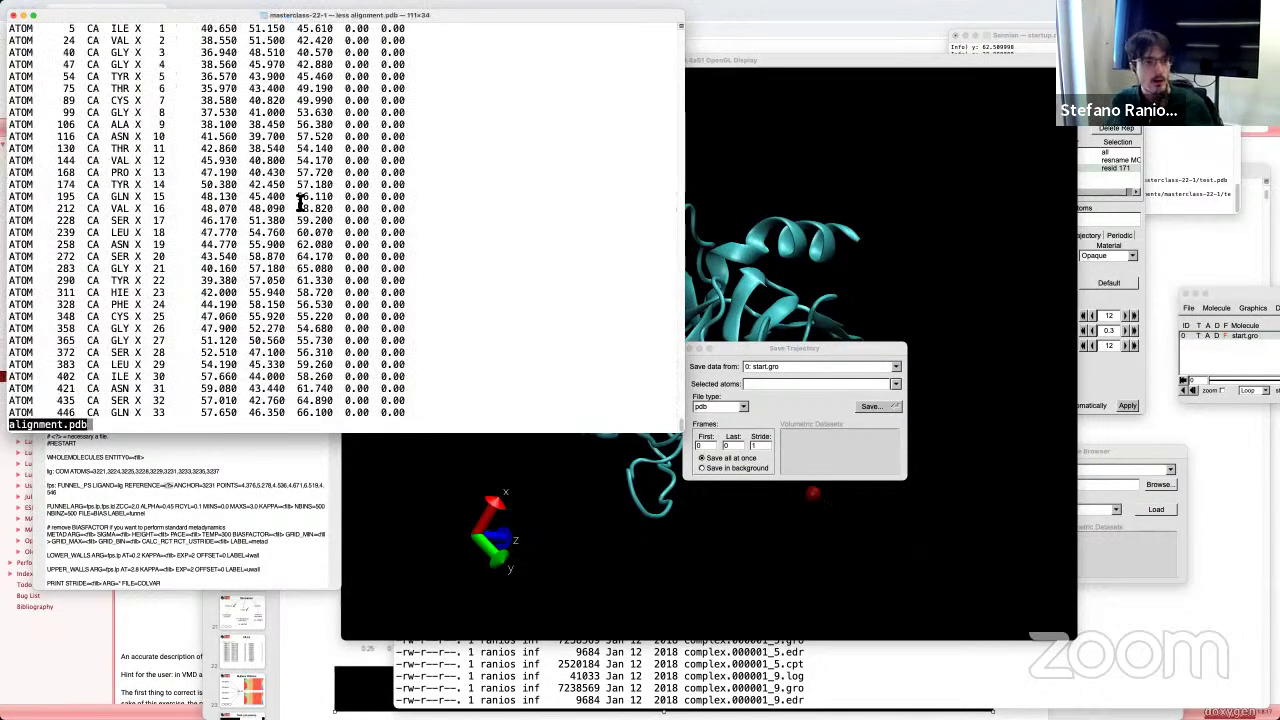
{"action": "left_click_drag", "start_coordinate": [101, 30], "coordinate": [93, 366]}
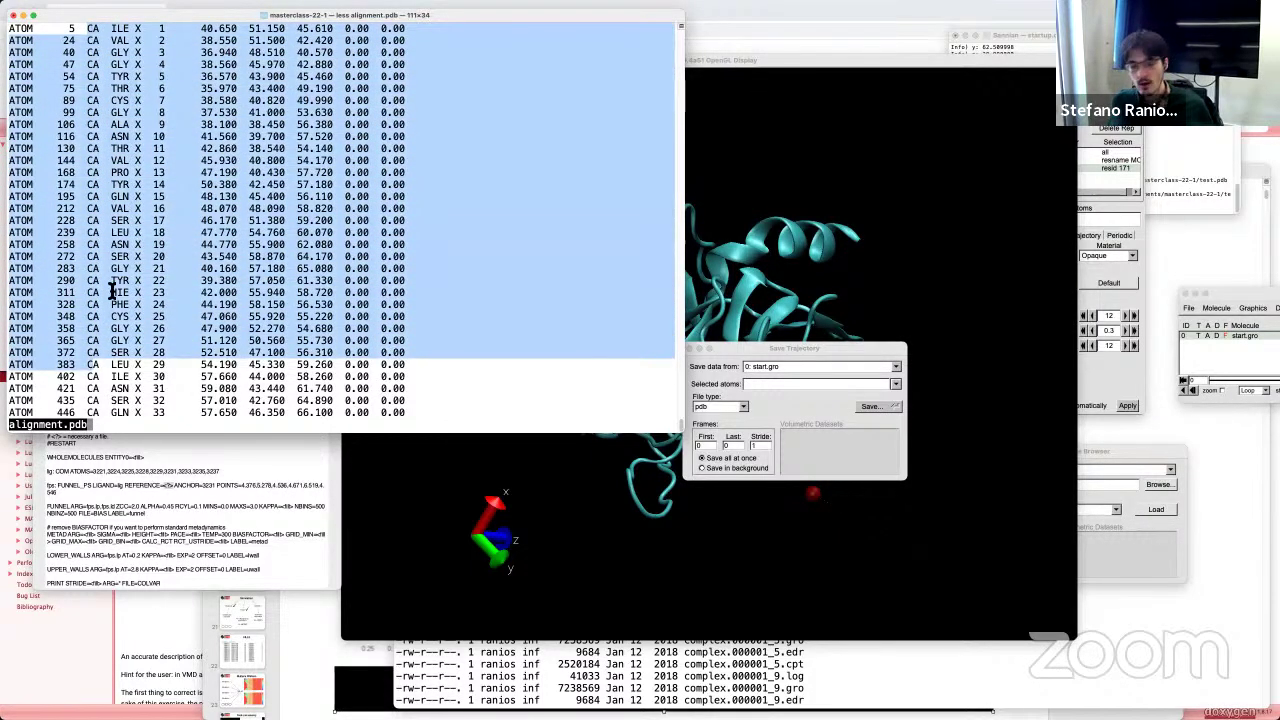
{"action": "key", "text": "Down"}
{"action": "key", "text": "Down"}
{"action": "key", "text": "Down"}
{"action": "key", "text": "Down"}
{"action": "key", "text": "Down"}
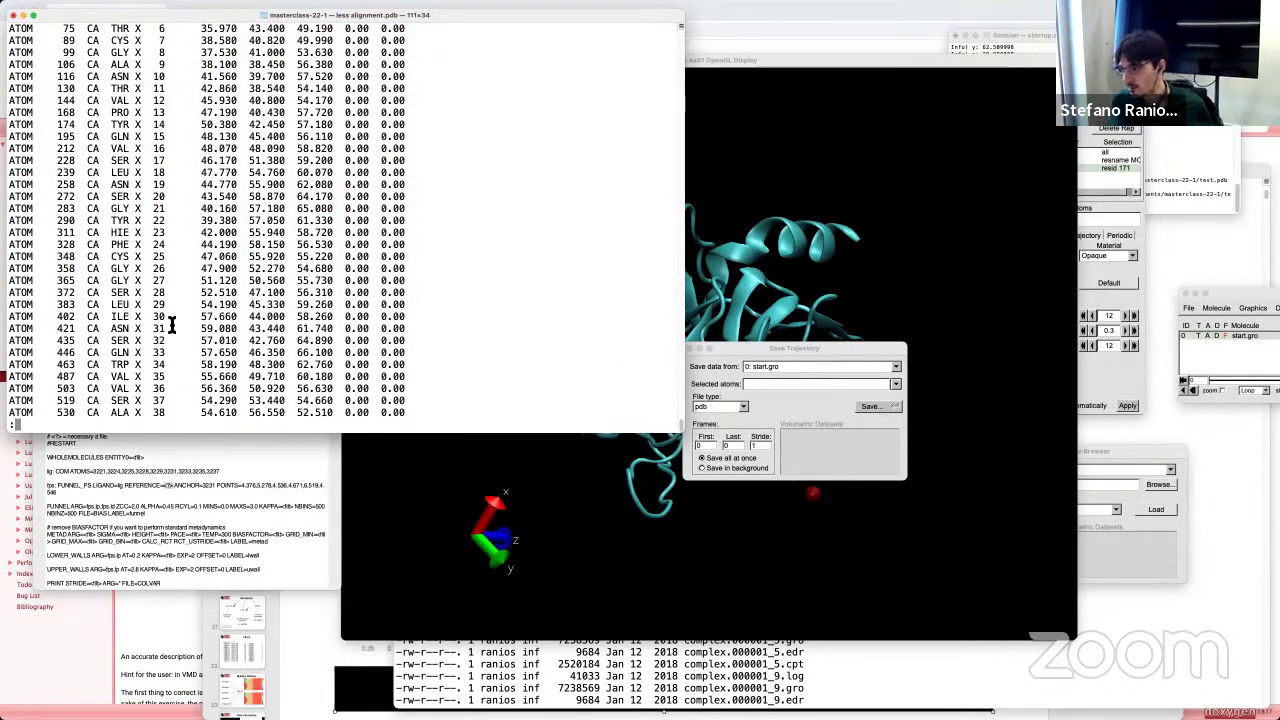
{"action": "scroll", "coordinate": [257, 296], "scroll_direction": "down", "scroll_amount": 20}
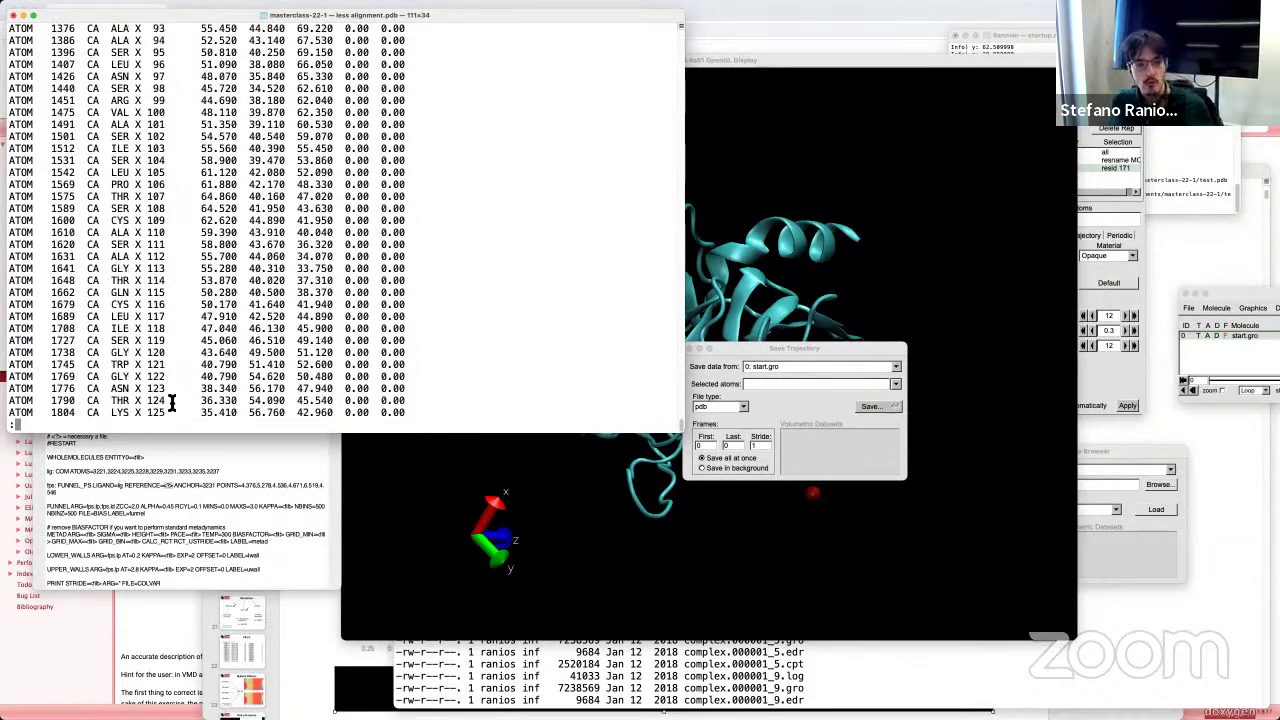
{"action": "scroll", "coordinate": [112, 308], "scroll_direction": "down", "scroll_amount": 10}
{"action": "scroll", "coordinate": [118, 340], "scroll_direction": "down", "scroll_amount": 8}
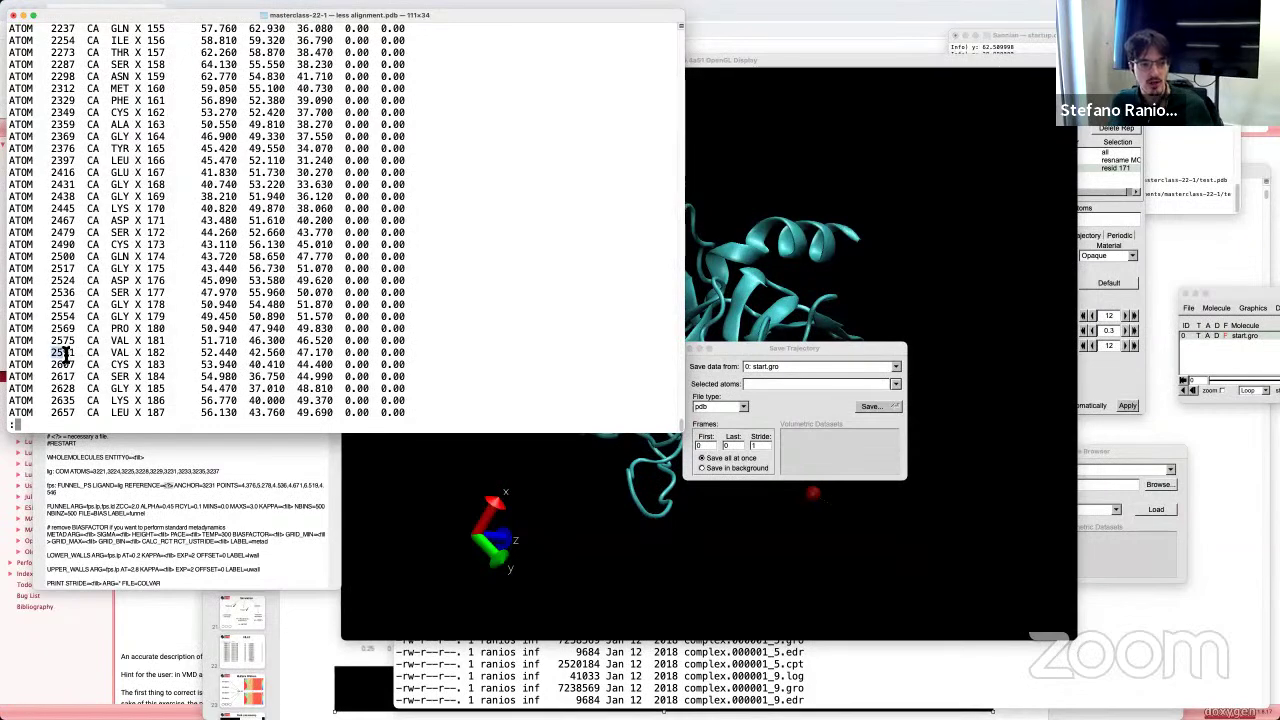
Step: Highlight atom numbers 2575, 24 and 47 and the CA atom name
{"action": "left_click_drag", "start_coordinate": [76, 340], "coordinate": [73, 306]}
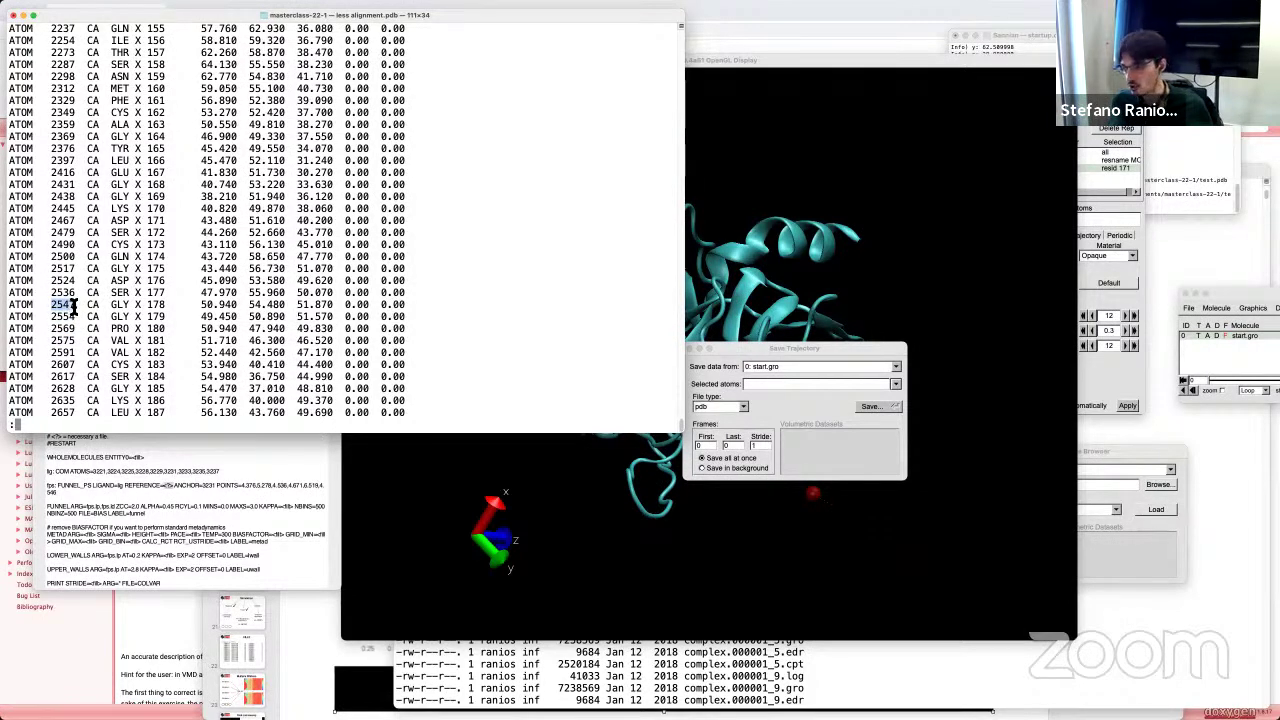
{"action": "scroll", "coordinate": [73, 307], "scroll_direction": "up", "scroll_amount": 15}
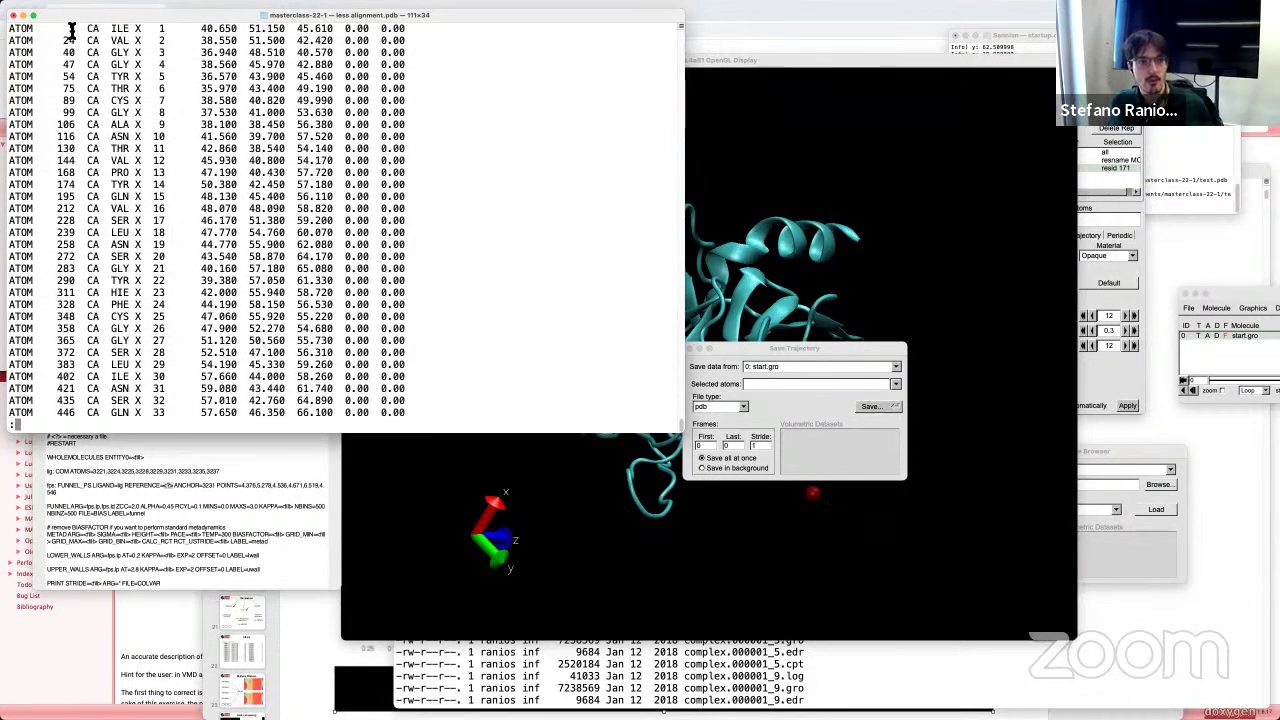
{"action": "left_click_drag", "start_coordinate": [63, 40], "coordinate": [75, 42]}
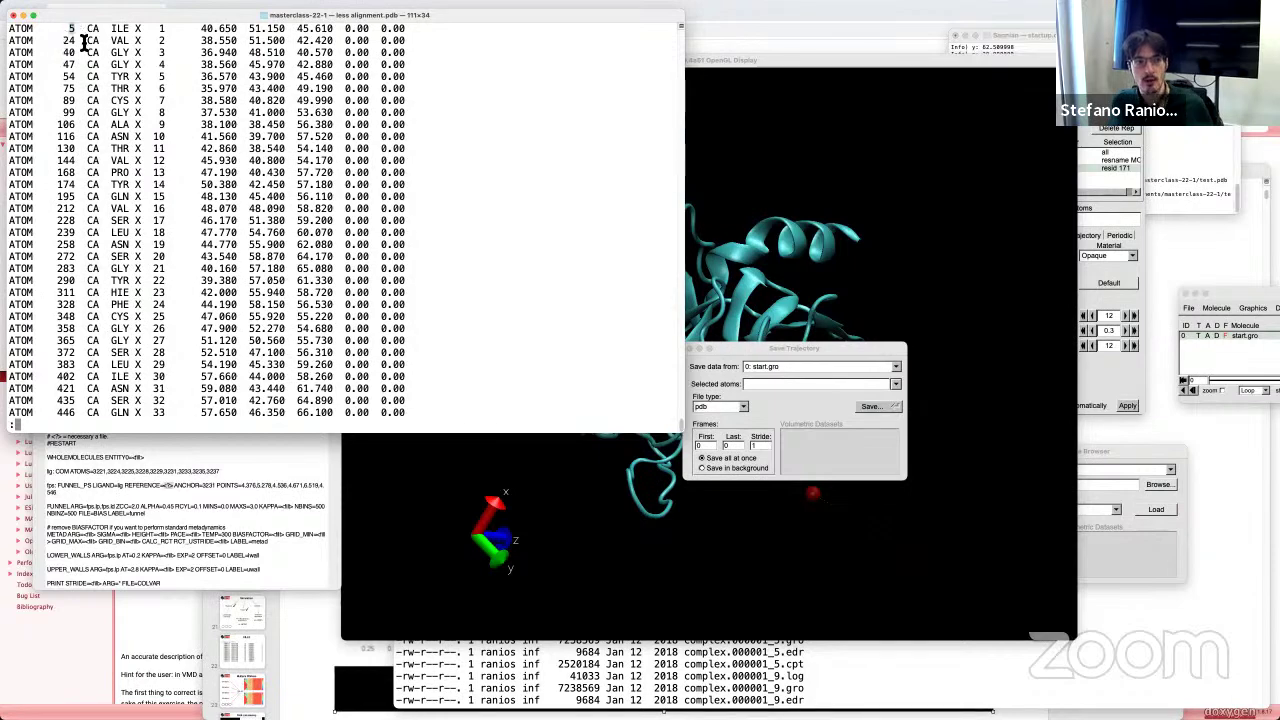
{"action": "double_click", "coordinate": [68, 64]}
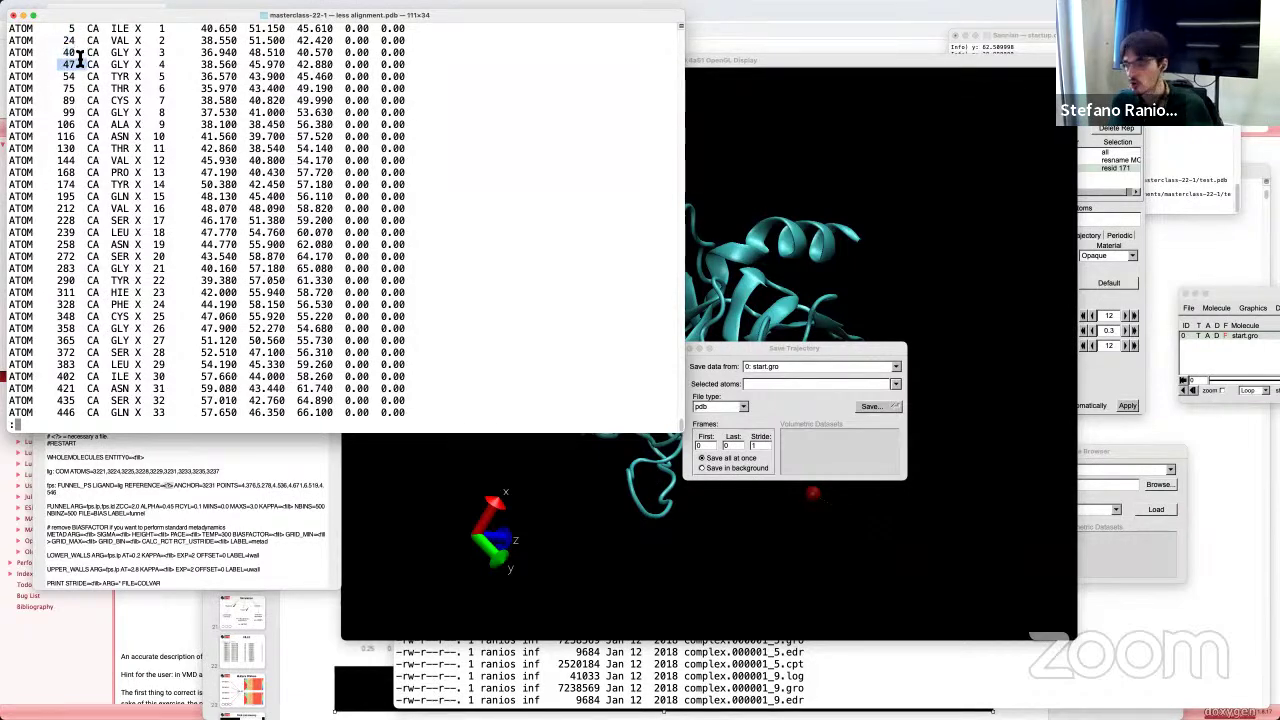
{"action": "left_click_drag", "start_coordinate": [86, 28], "coordinate": [104, 30]}
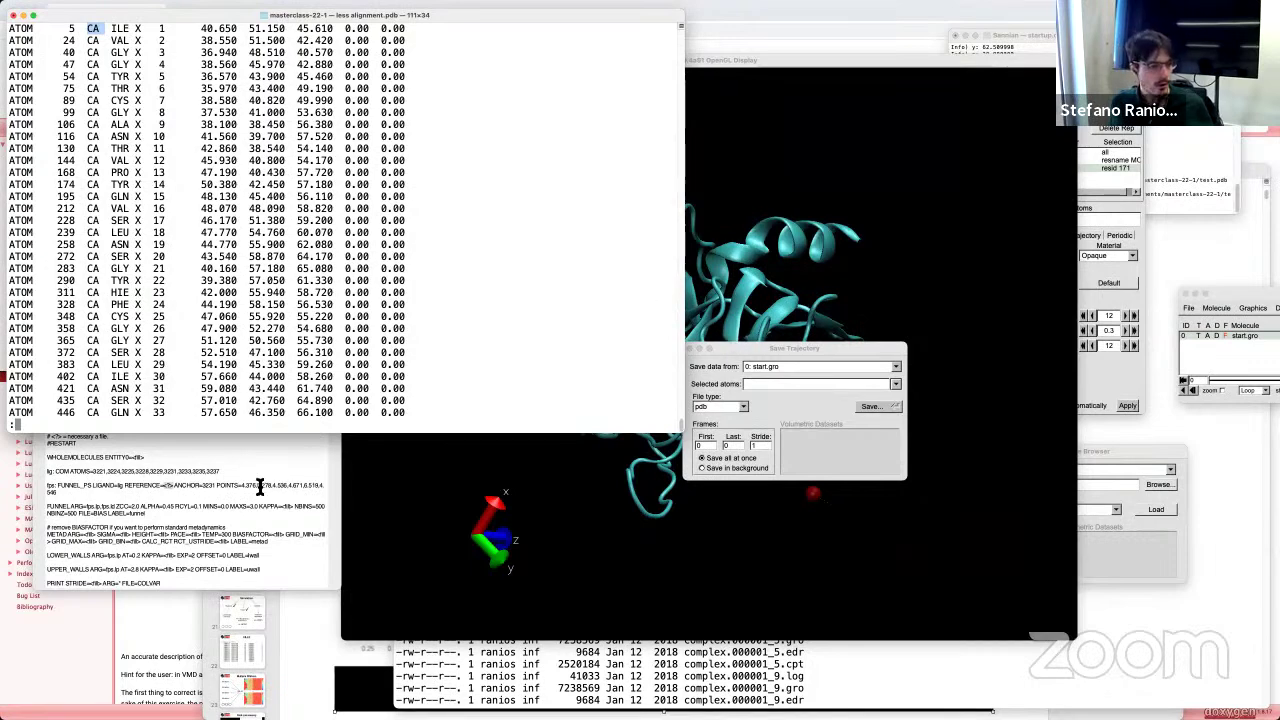
{"action": "left_click", "coordinate": [142, 330]}
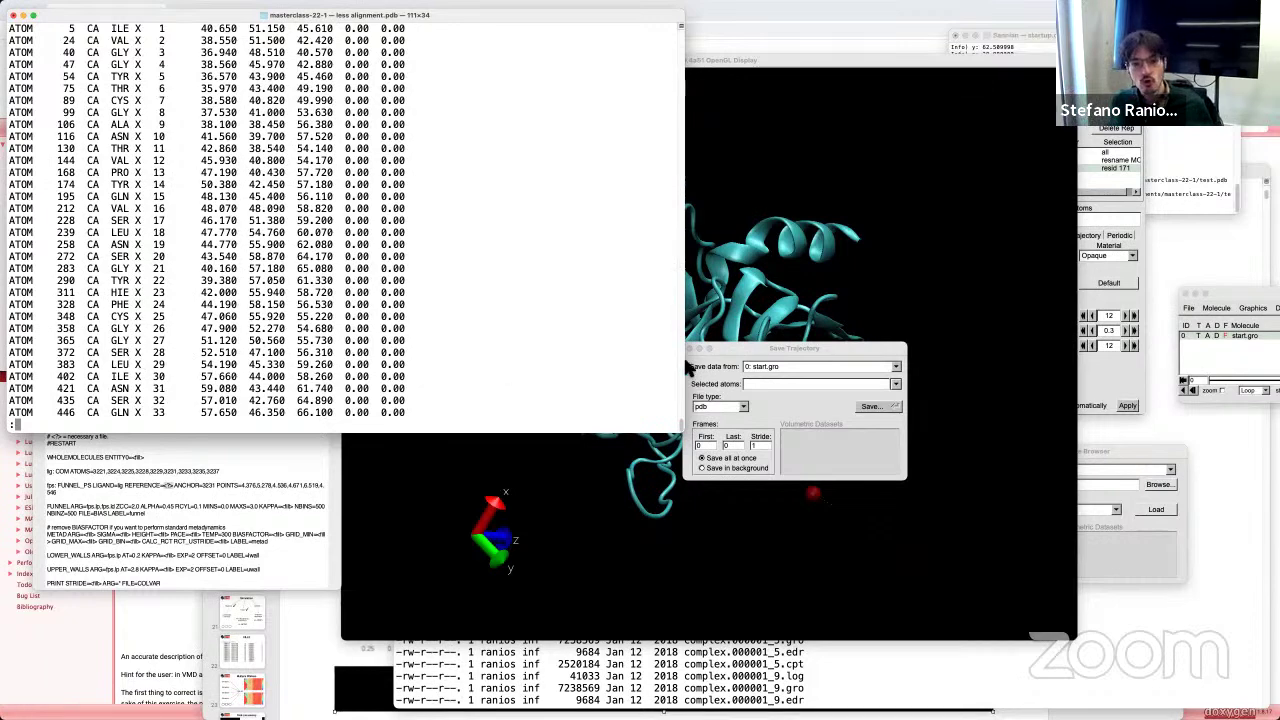
{"action": "left_click", "coordinate": [786, 304]}
{"action": "left_click_drag", "start_coordinate": [786, 304], "coordinate": [700, 309]}
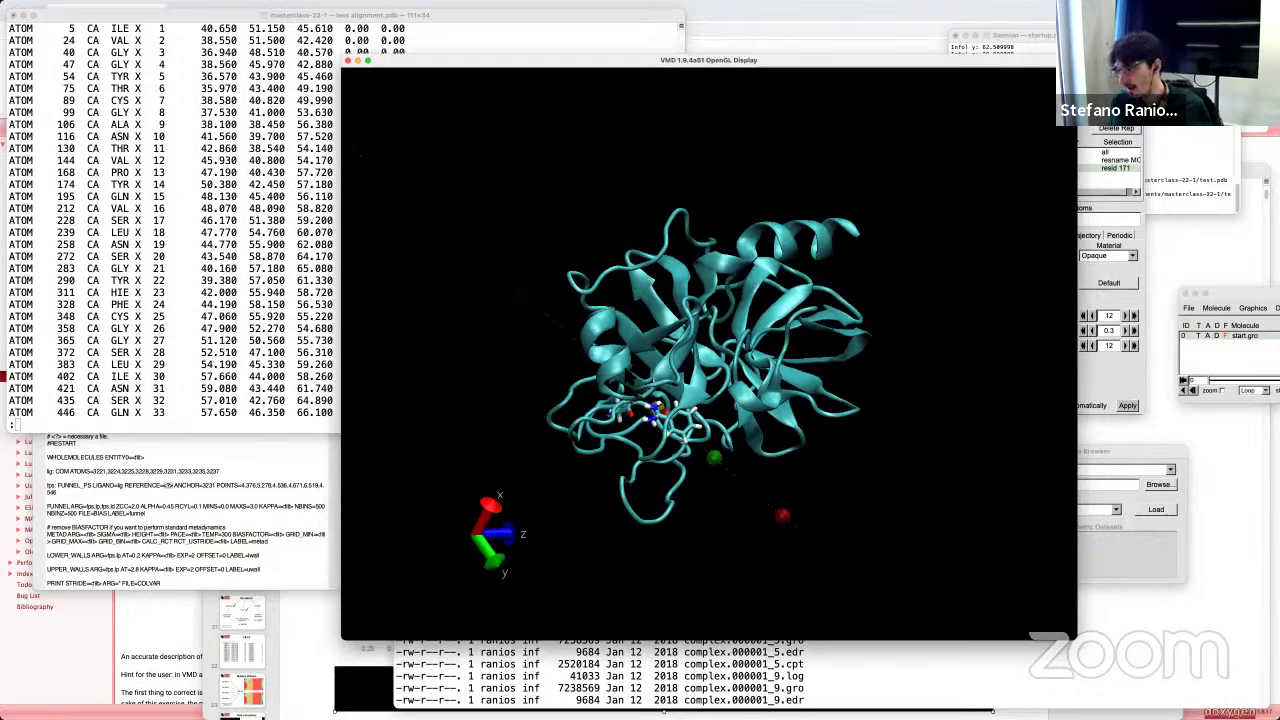
{"action": "left_click_drag", "start_coordinate": [779, 386], "coordinate": [762, 389]}
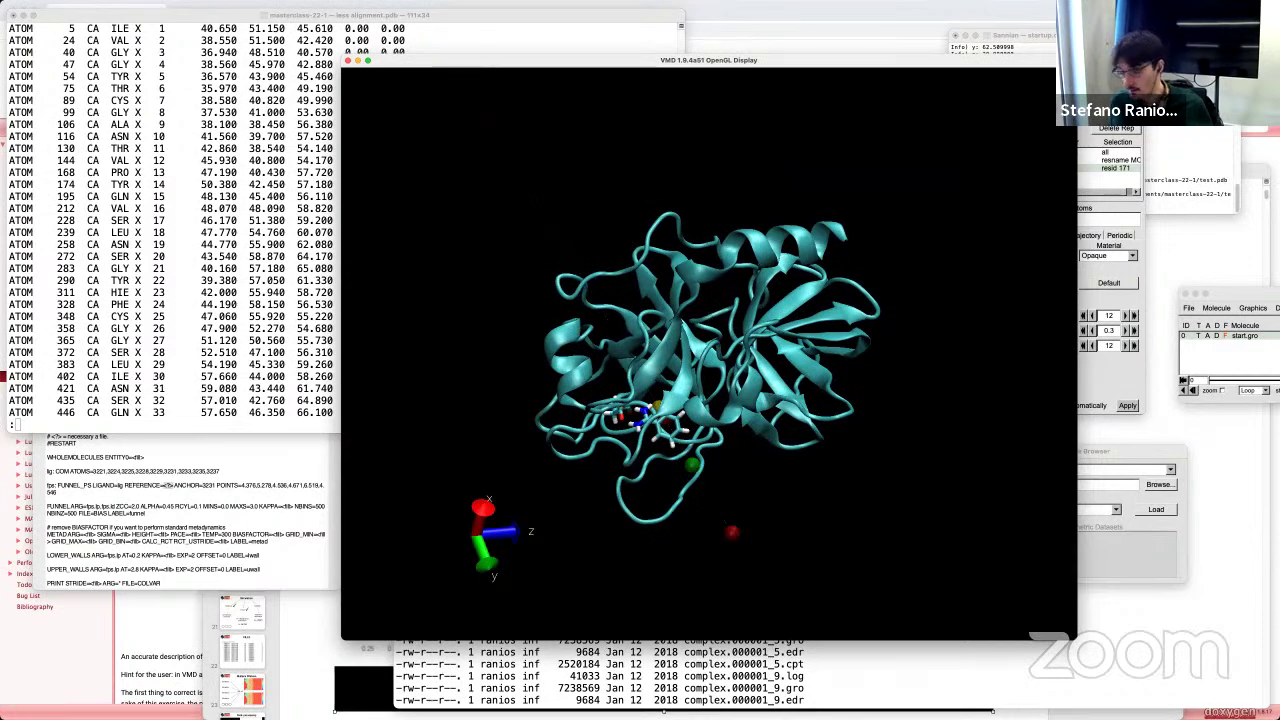
{"action": "left_click", "coordinate": [86, 332]}
{"action": "left_click_drag", "start_coordinate": [82, 312], "coordinate": [100, 364]}
{"action": "left_click", "coordinate": [120, 332]}
{"action": "scroll", "coordinate": [128, 344], "scroll_direction": "down", "scroll_amount": 10}
{"action": "scroll", "coordinate": [128, 344], "scroll_direction": "down", "scroll_amount": 20}
{"action": "scroll", "coordinate": [135, 300], "scroll_direction": "up", "scroll_amount": 20}
{"action": "scroll", "coordinate": [130, 320], "scroll_direction": "up", "scroll_amount": 10}
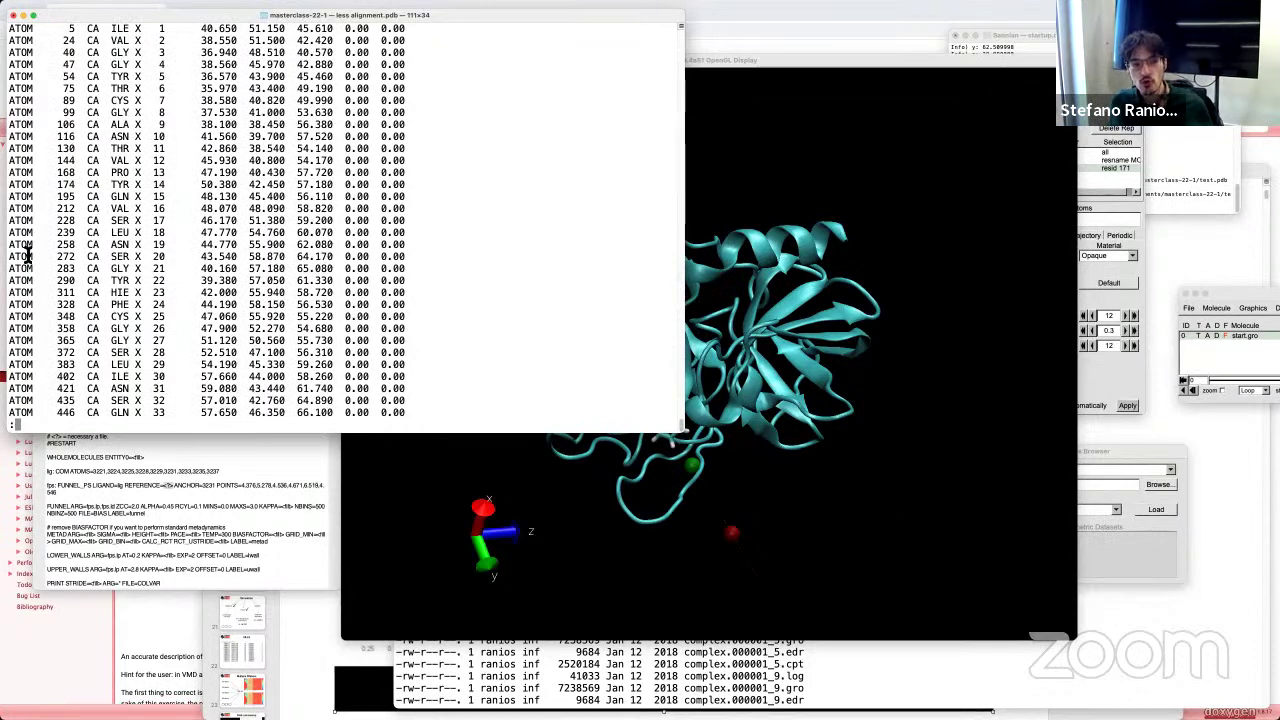
{"action": "left_click", "coordinate": [794, 414]}
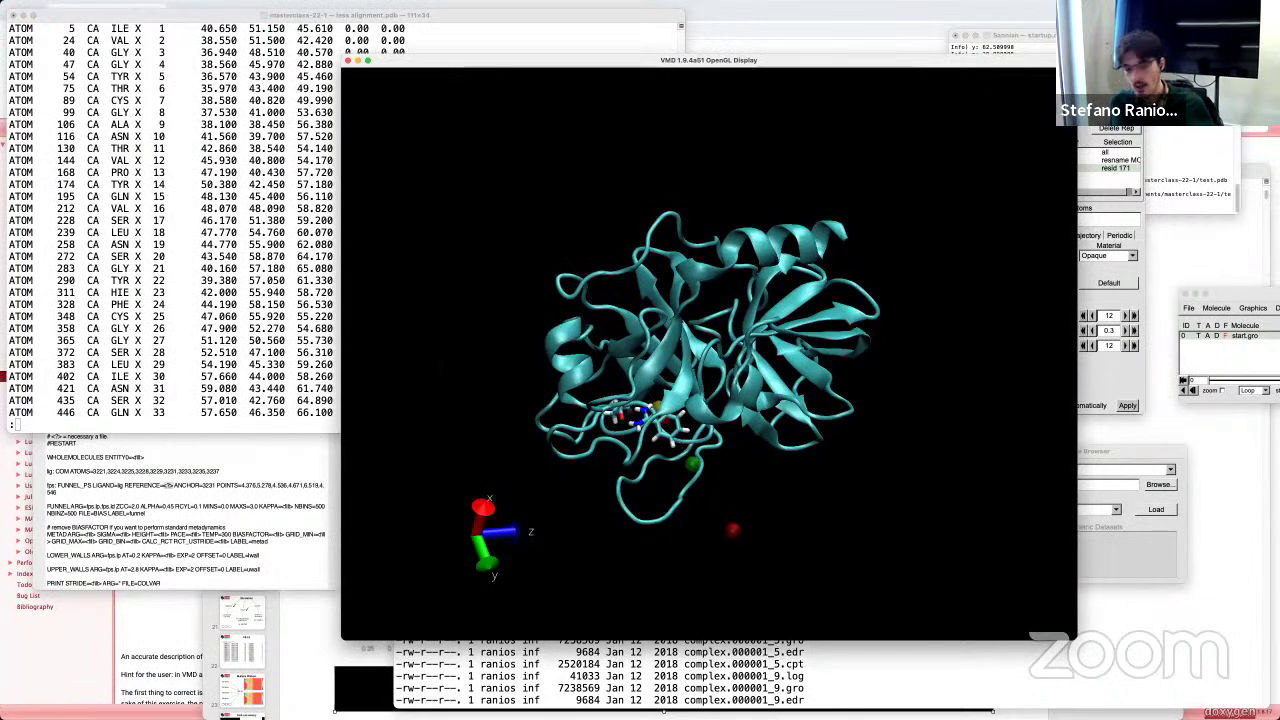
{"action": "left_click", "coordinate": [131, 325]}
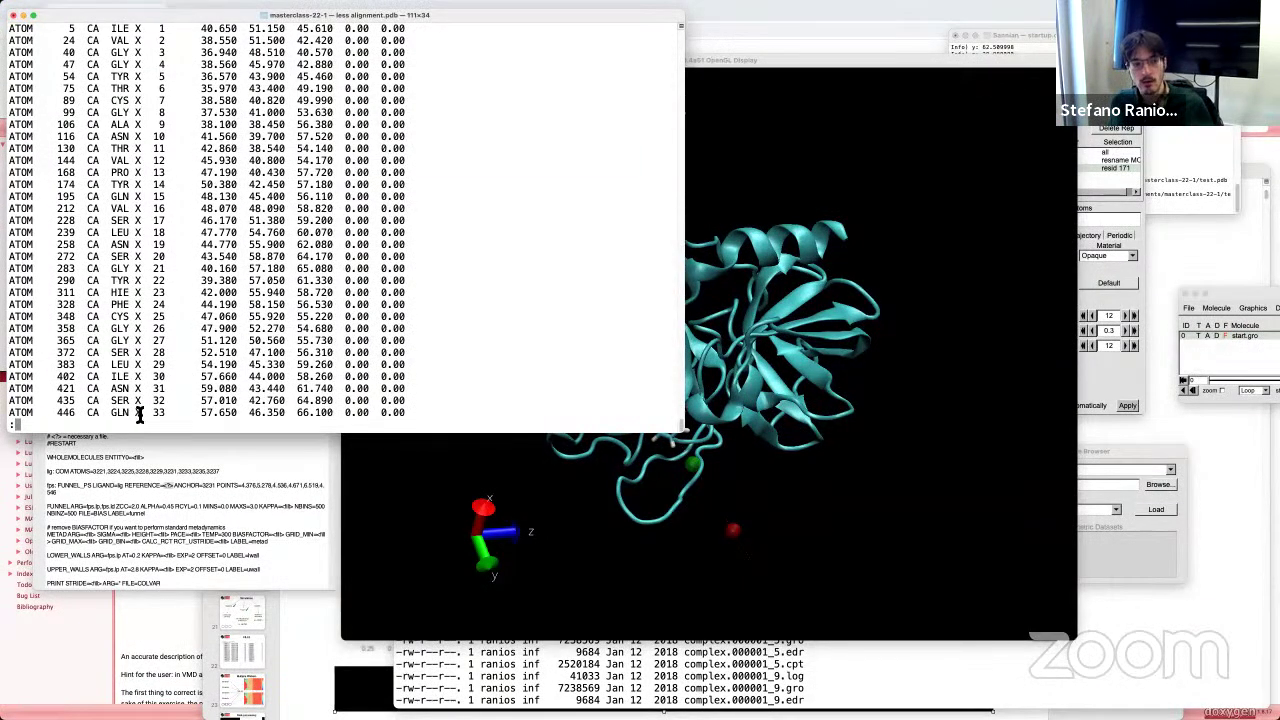
{"action": "left_click_drag", "start_coordinate": [182, 418], "coordinate": [56, 305]}
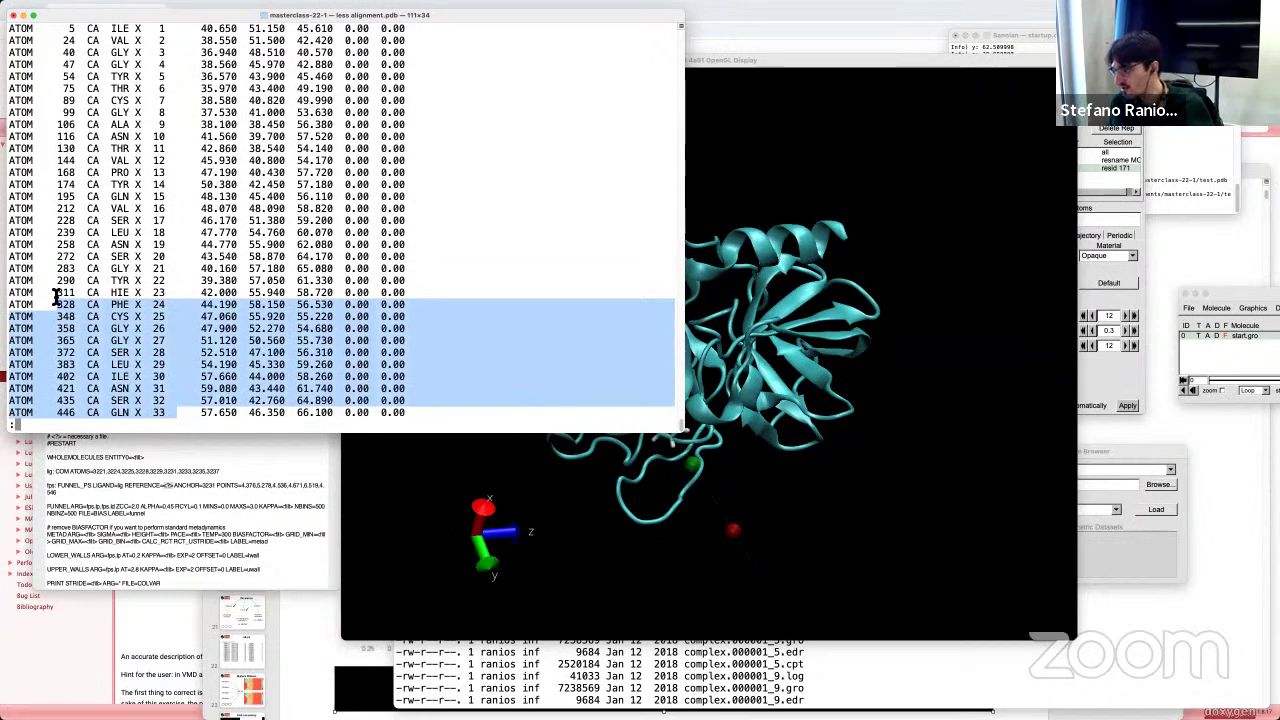
{"action": "left_click_drag", "start_coordinate": [50, 76], "coordinate": [150, 266]}
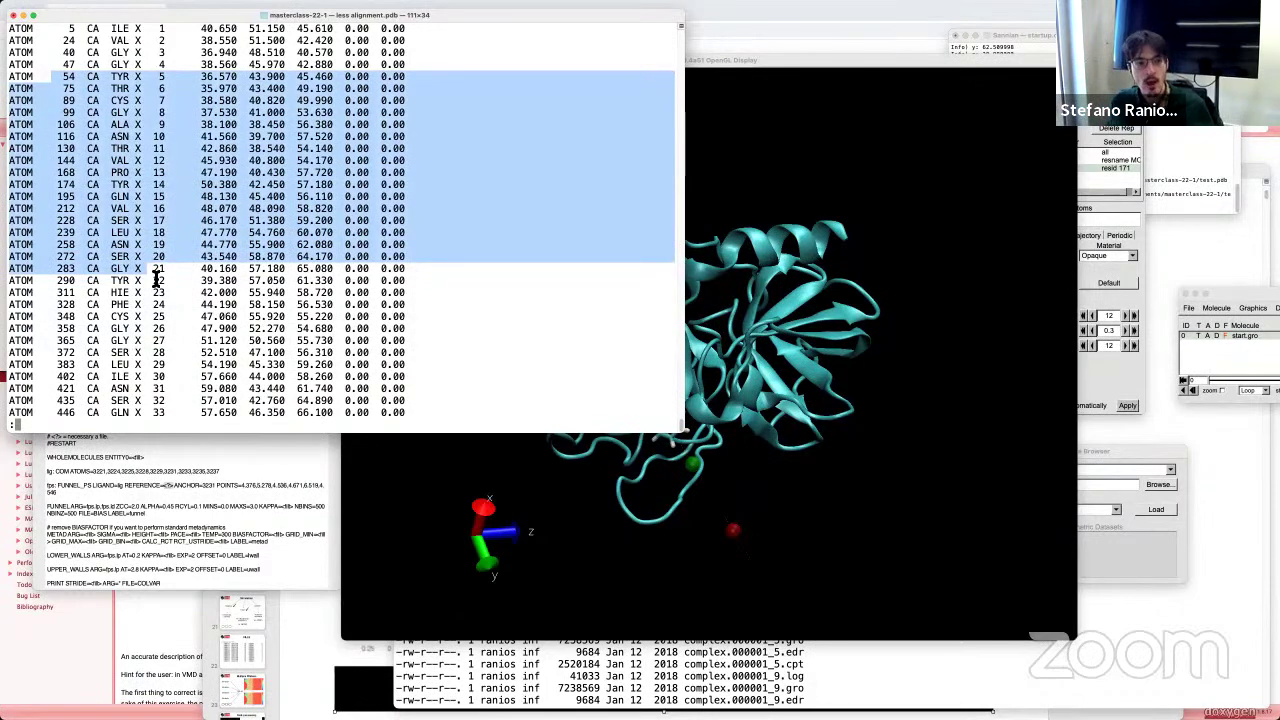
{"action": "left_click", "coordinate": [186, 284]}
{"action": "left_click_drag", "start_coordinate": [144, 308], "coordinate": [73, 105]}
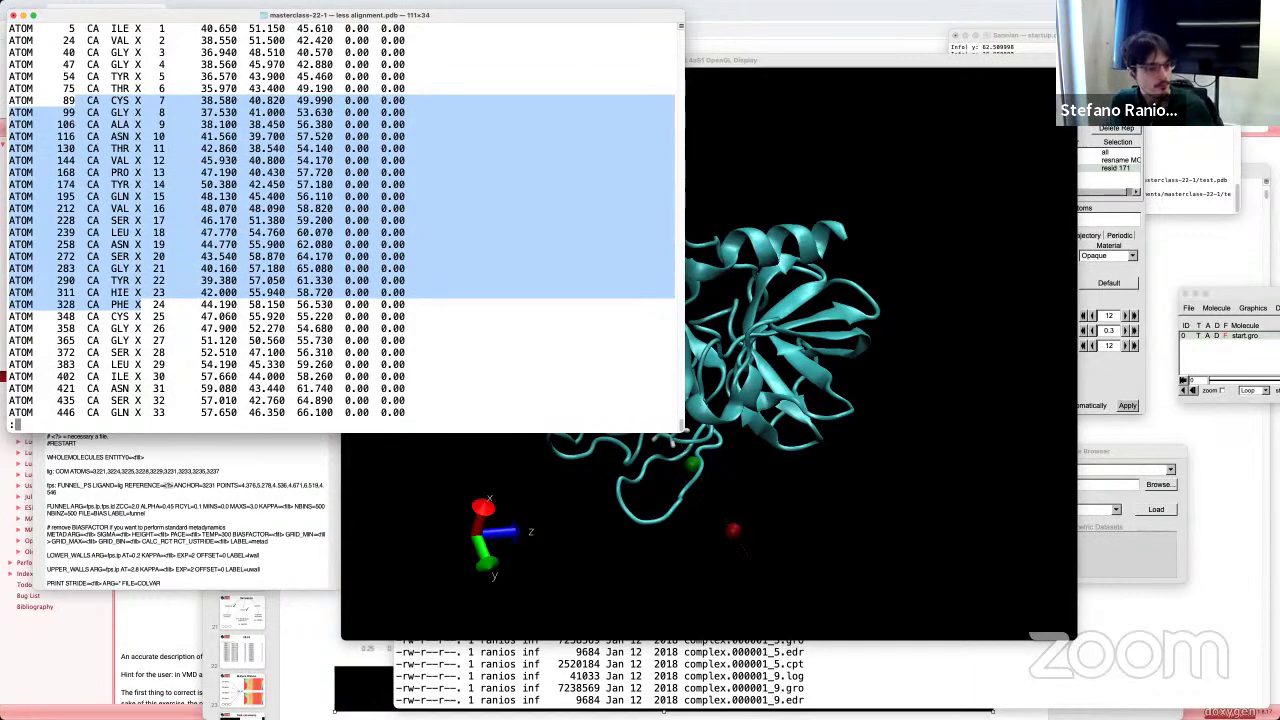
{"action": "left_click", "coordinate": [311, 366]}
Step: Quit less, select the alignment.pdb name, and look over the Funnel plugin's keyword options
{"action": "key", "text": "q"}
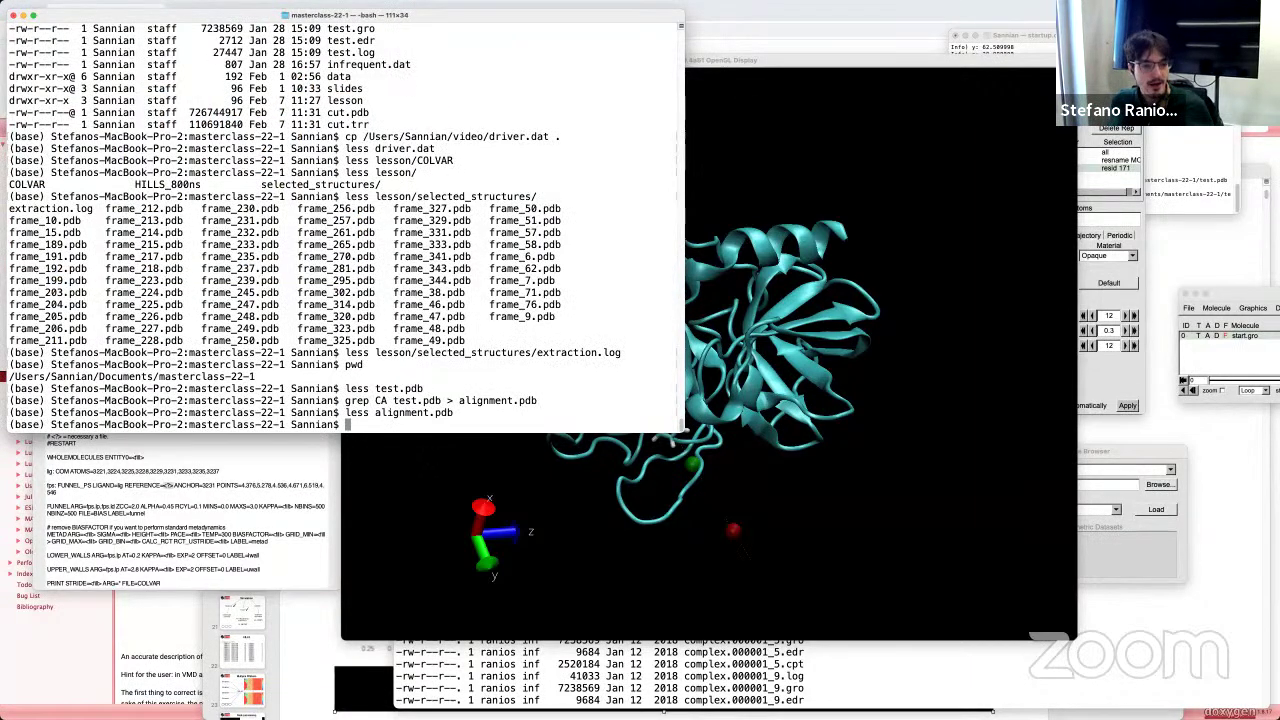
{"action": "left_click_drag", "start_coordinate": [376, 418], "coordinate": [477, 420]}
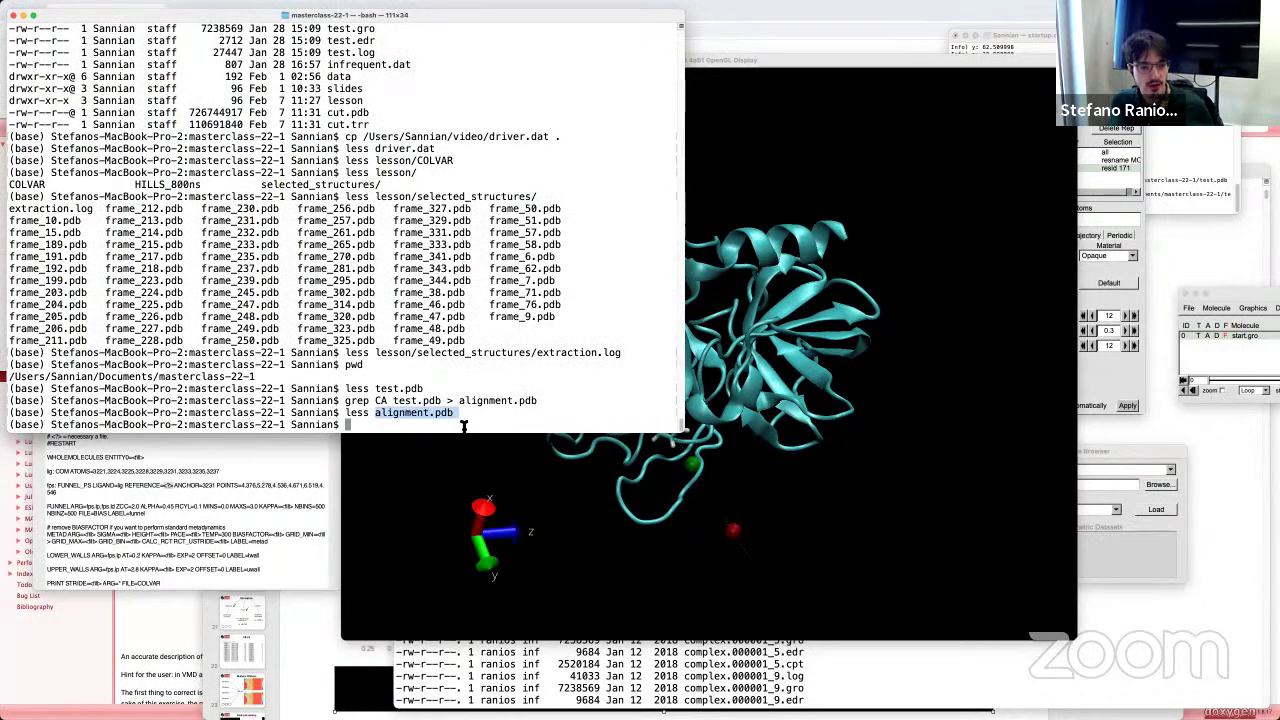
{"action": "left_click", "coordinate": [165, 484]}
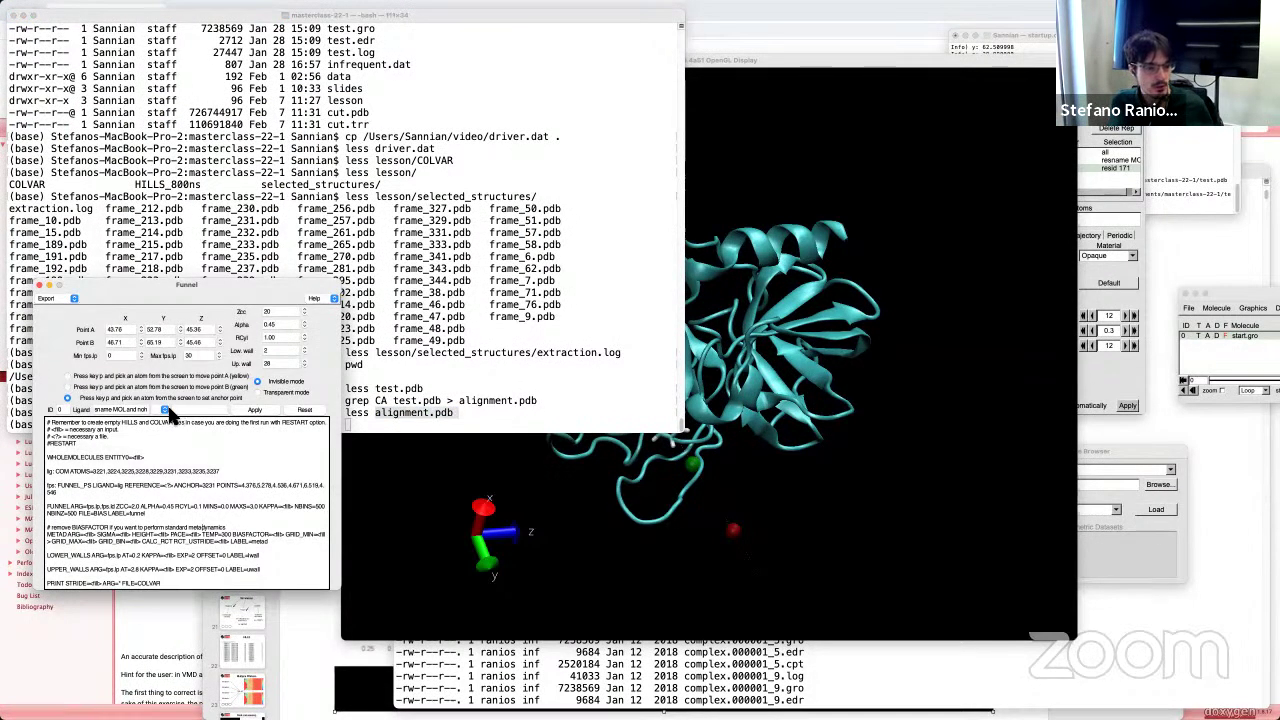
{"action": "left_click", "coordinate": [165, 410]}
{"action": "left_click", "coordinate": [150, 420]}
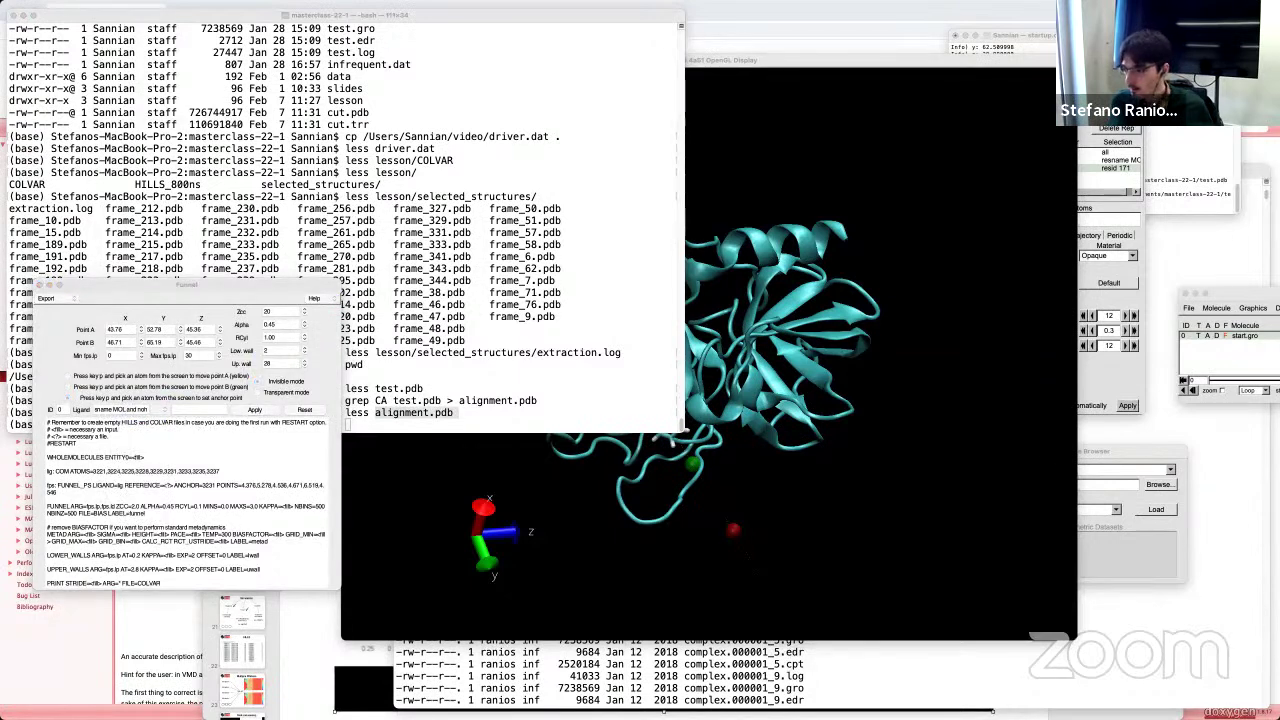
{"action": "left_click", "coordinate": [165, 412]}
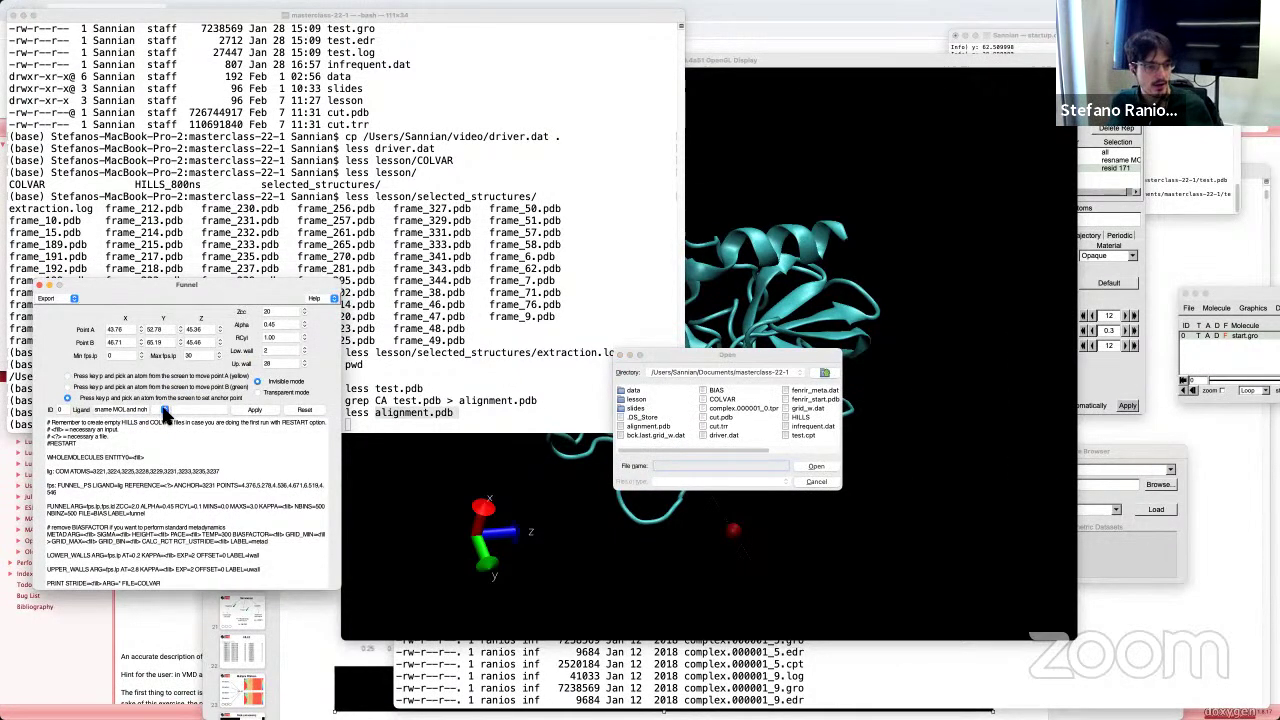
{"action": "left_click", "coordinate": [619, 356]}
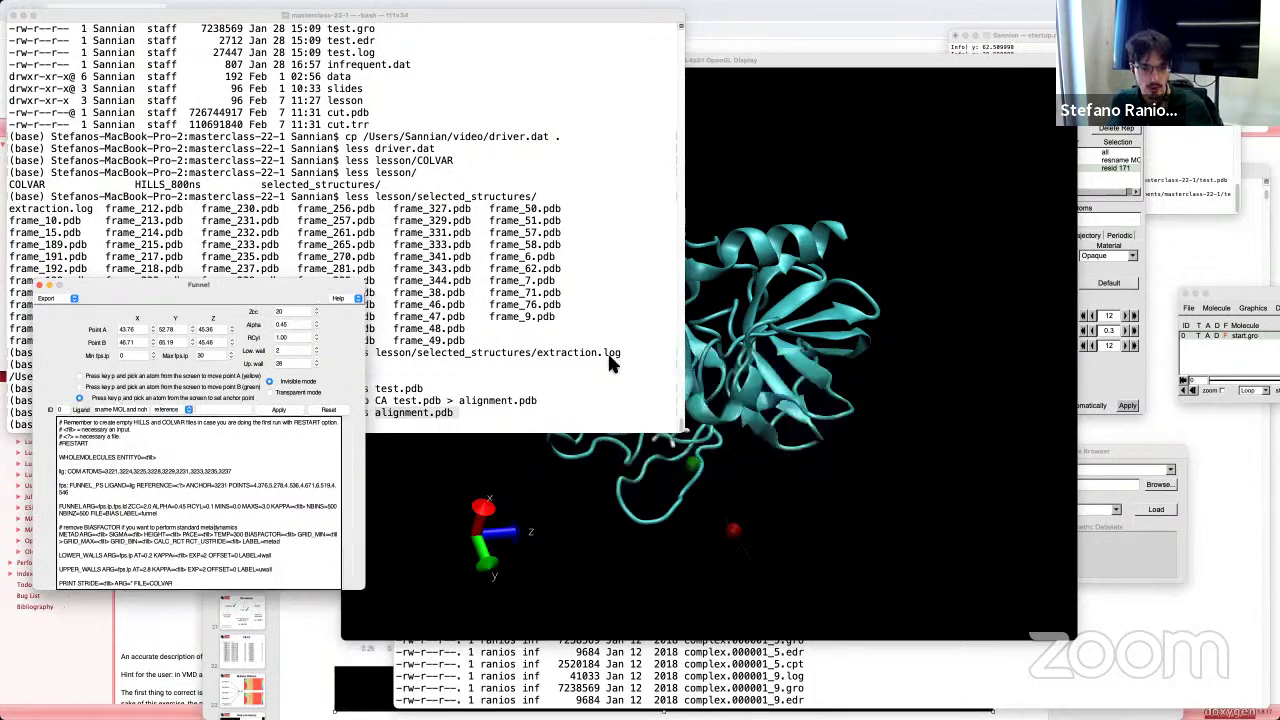
Step: Set the Funnel keyword to reference and pick alignment.pdb as the reference file
{"action": "left_click", "coordinate": [162, 411]}
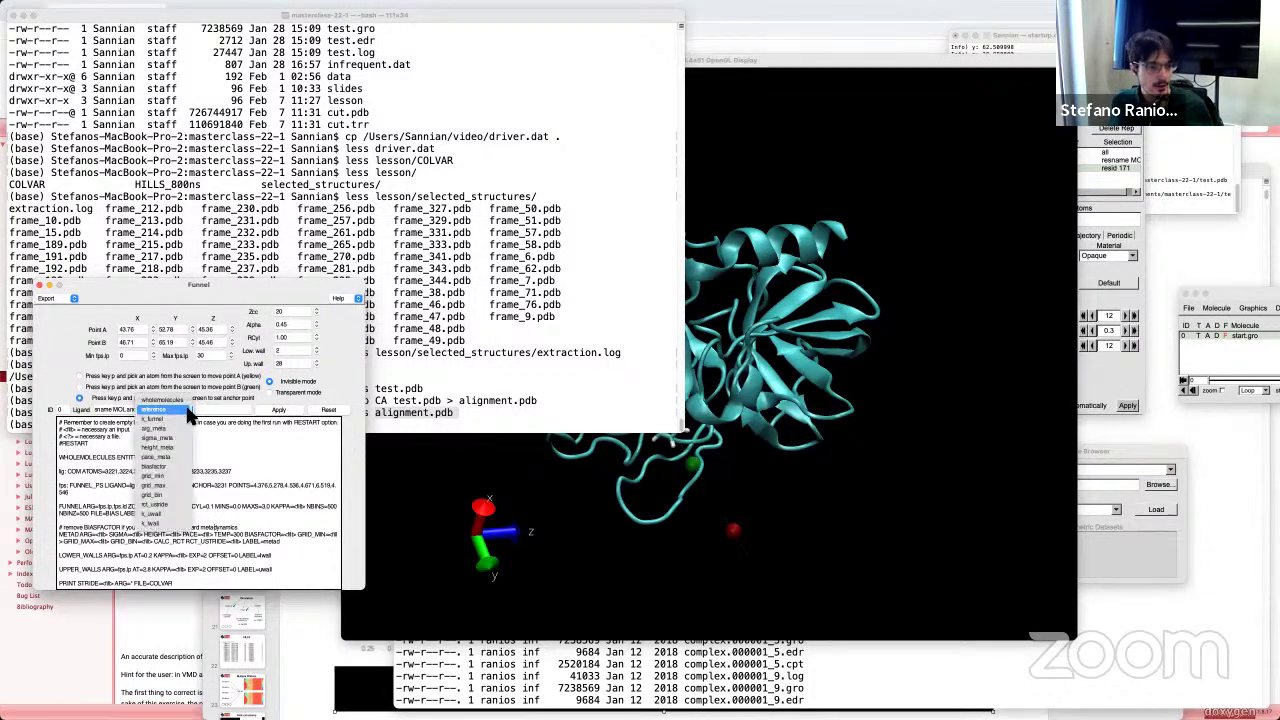
{"action": "left_click", "coordinate": [156, 412]}
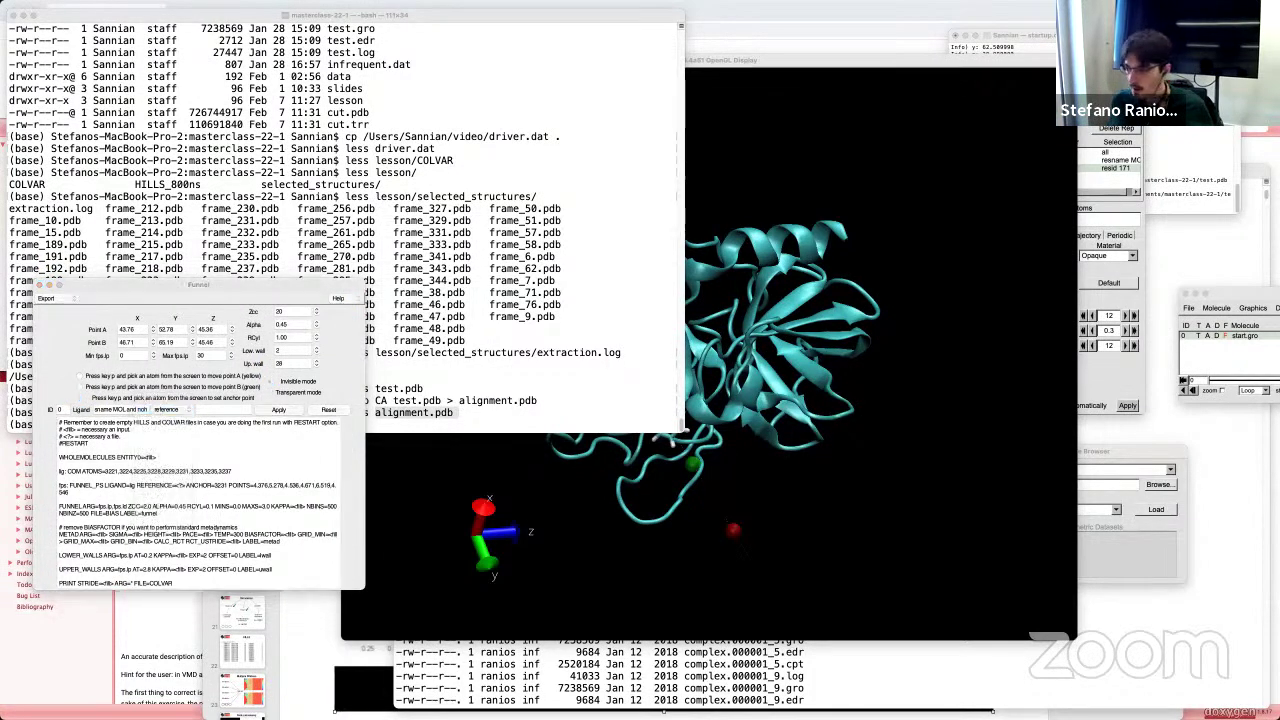
{"action": "left_click_drag", "start_coordinate": [621, 282], "coordinate": [575, 318]}
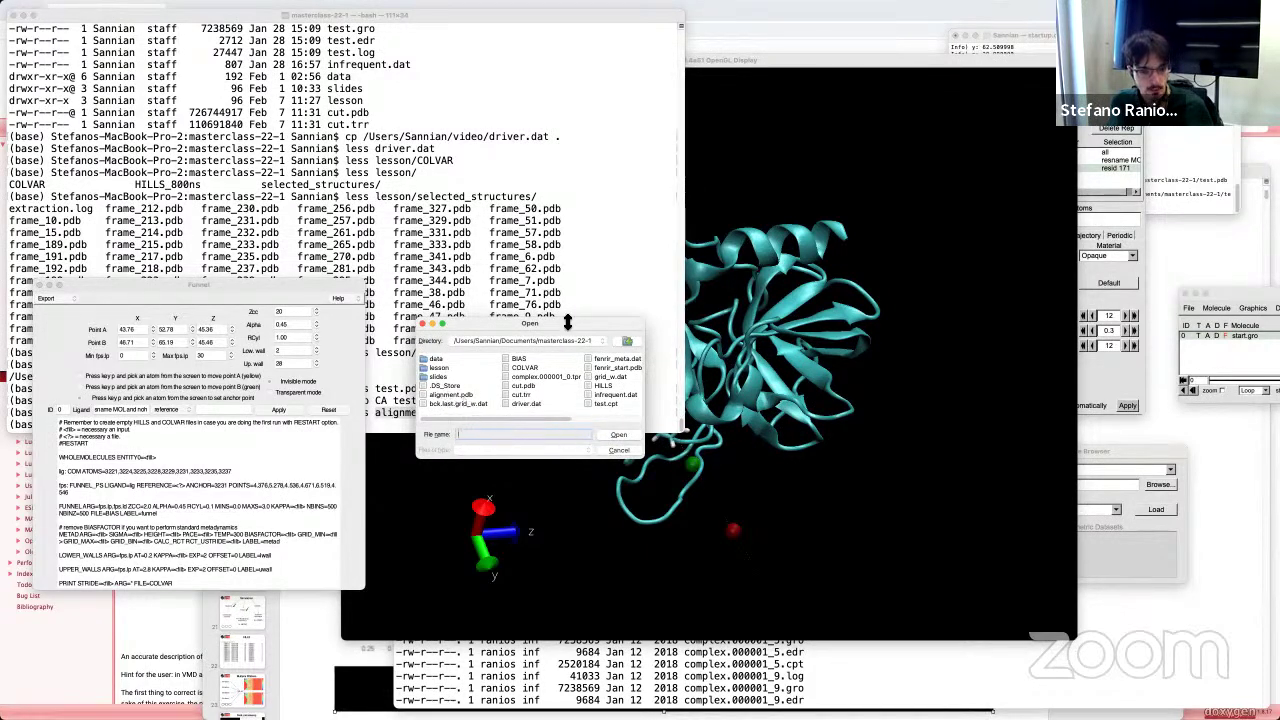
{"action": "left_click_drag", "start_coordinate": [577, 321], "coordinate": [781, 368]}
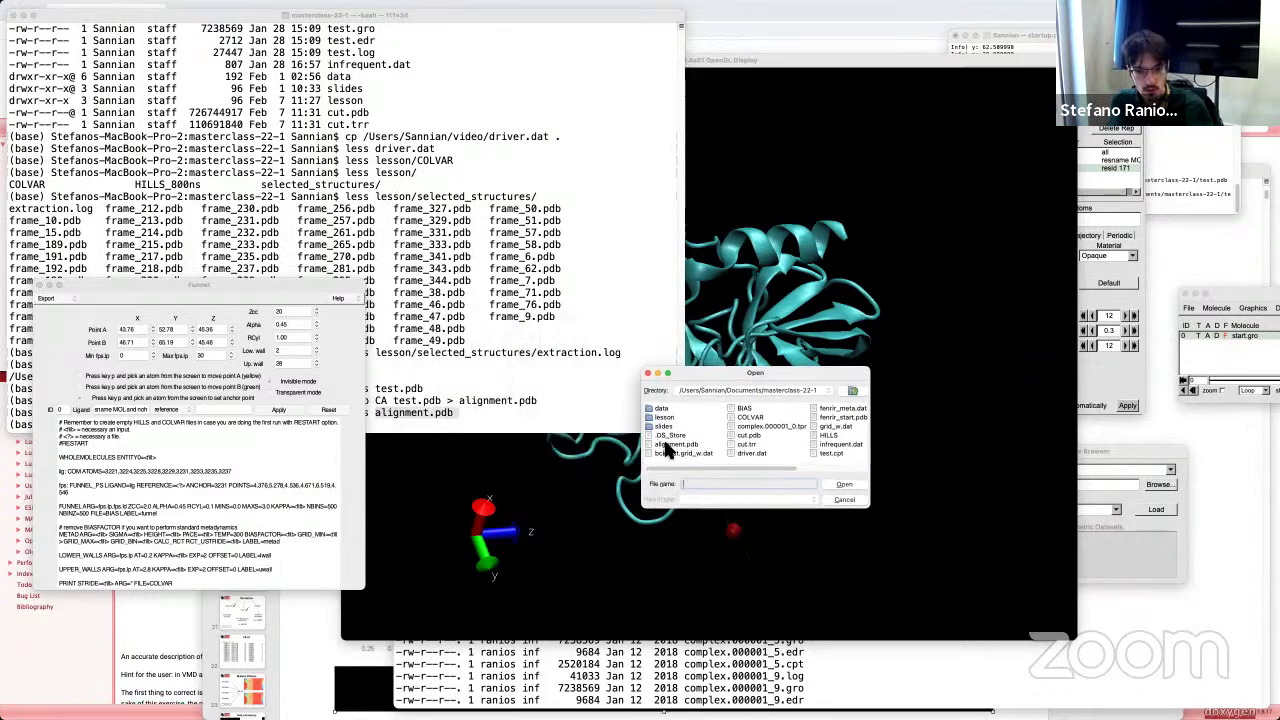
{"action": "type", "text": "start.p"}
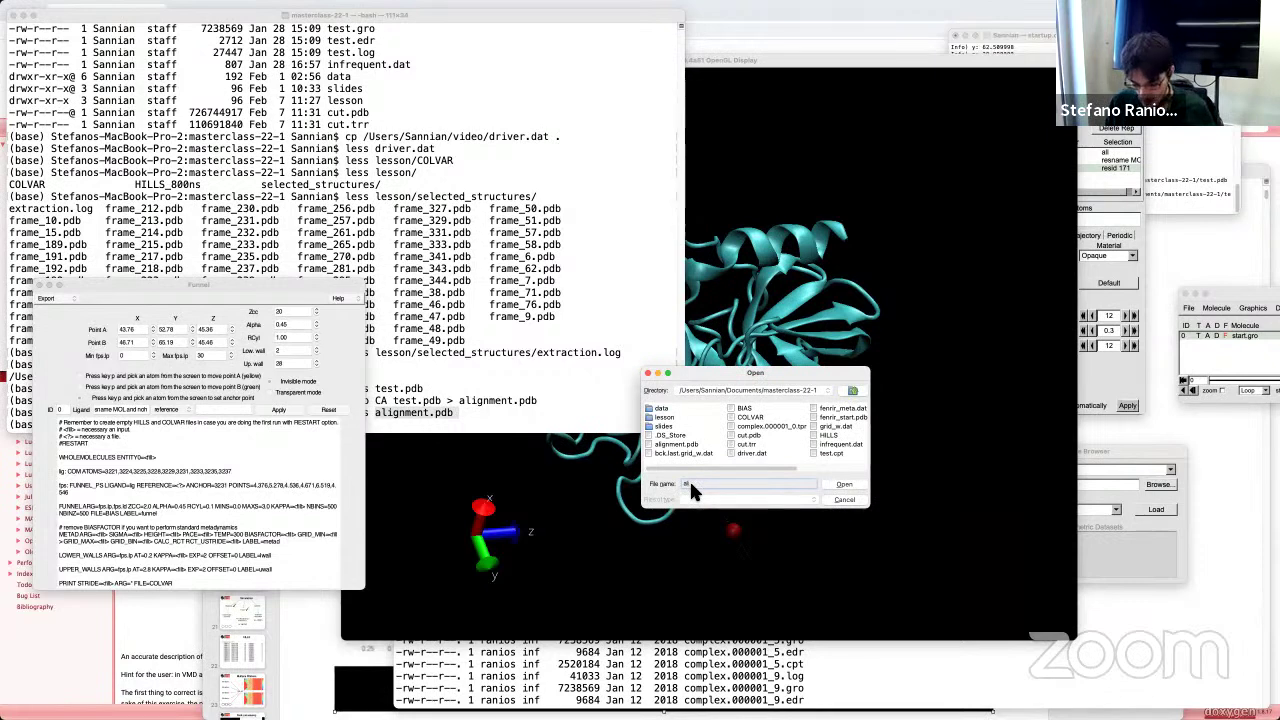
{"action": "type", "text": "d"}
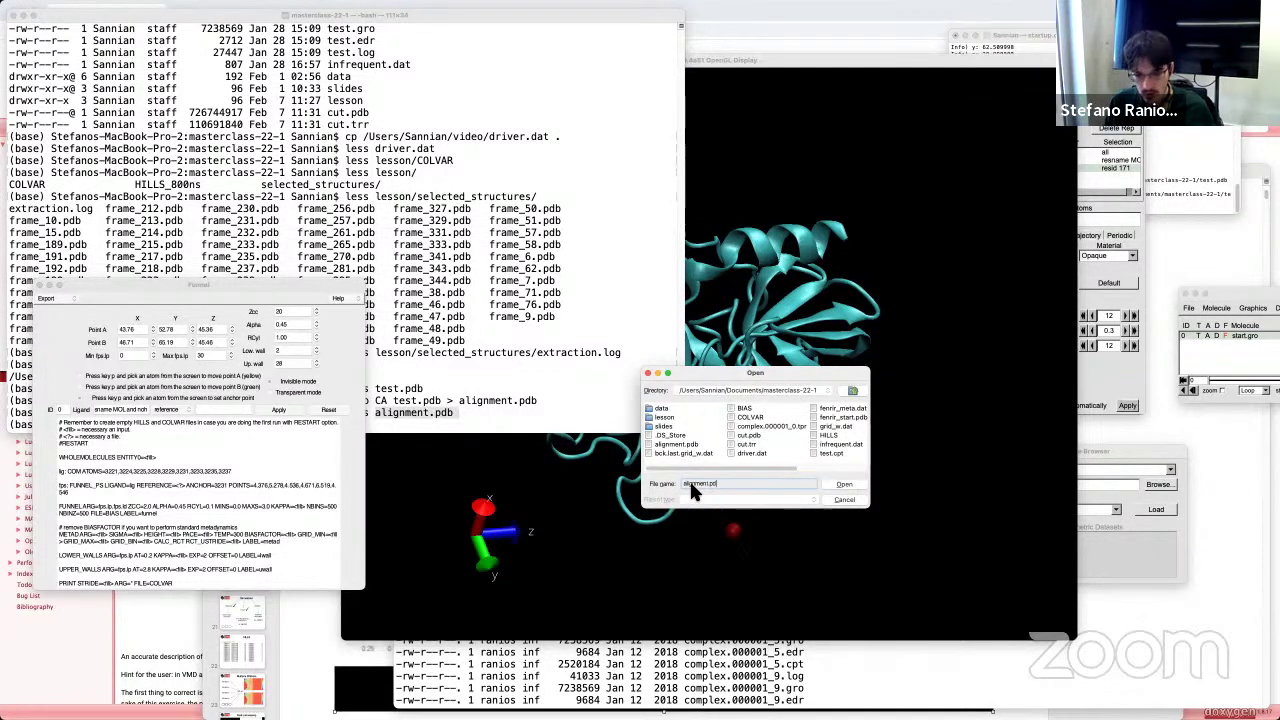
{"action": "type", "text": "b"}
{"action": "key", "text": "Return"}
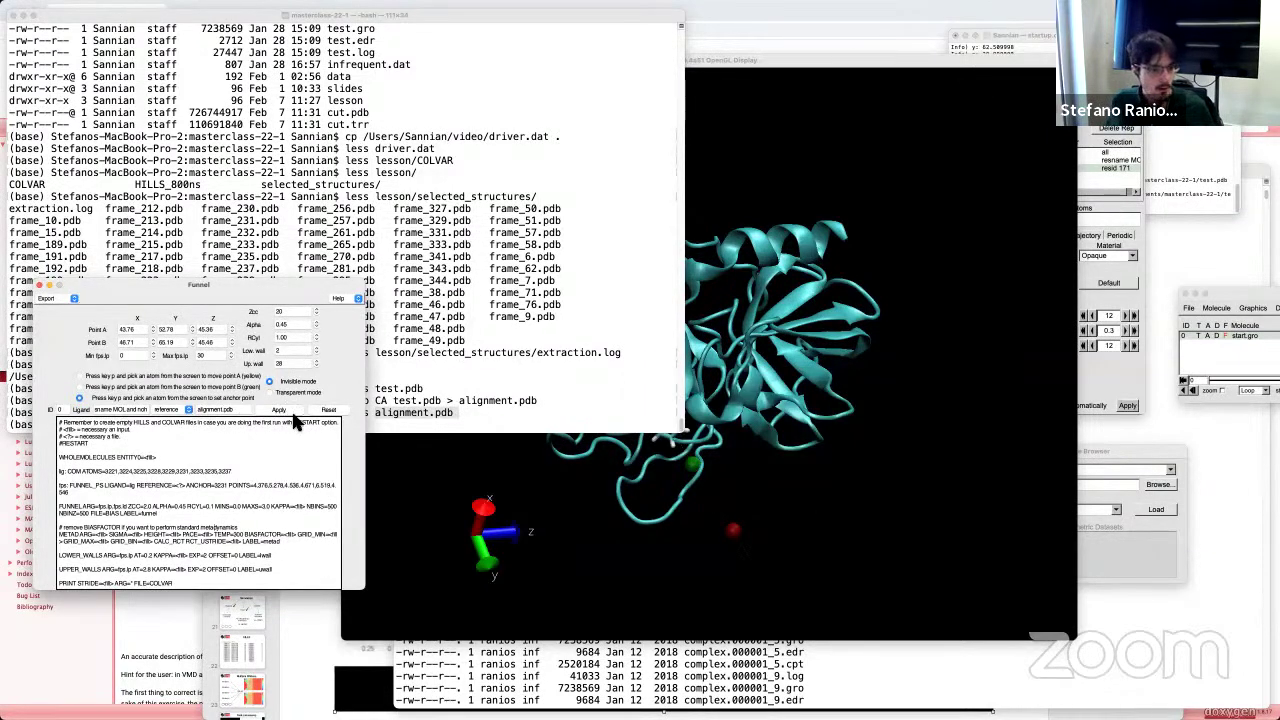
Step: Apply to regenerate the PLUMED input and confirm it reads REFERENCE=alignment.pdb
{"action": "left_click", "coordinate": [279, 411]}
{"action": "left_click_drag", "start_coordinate": [211, 486], "coordinate": [178, 489]}
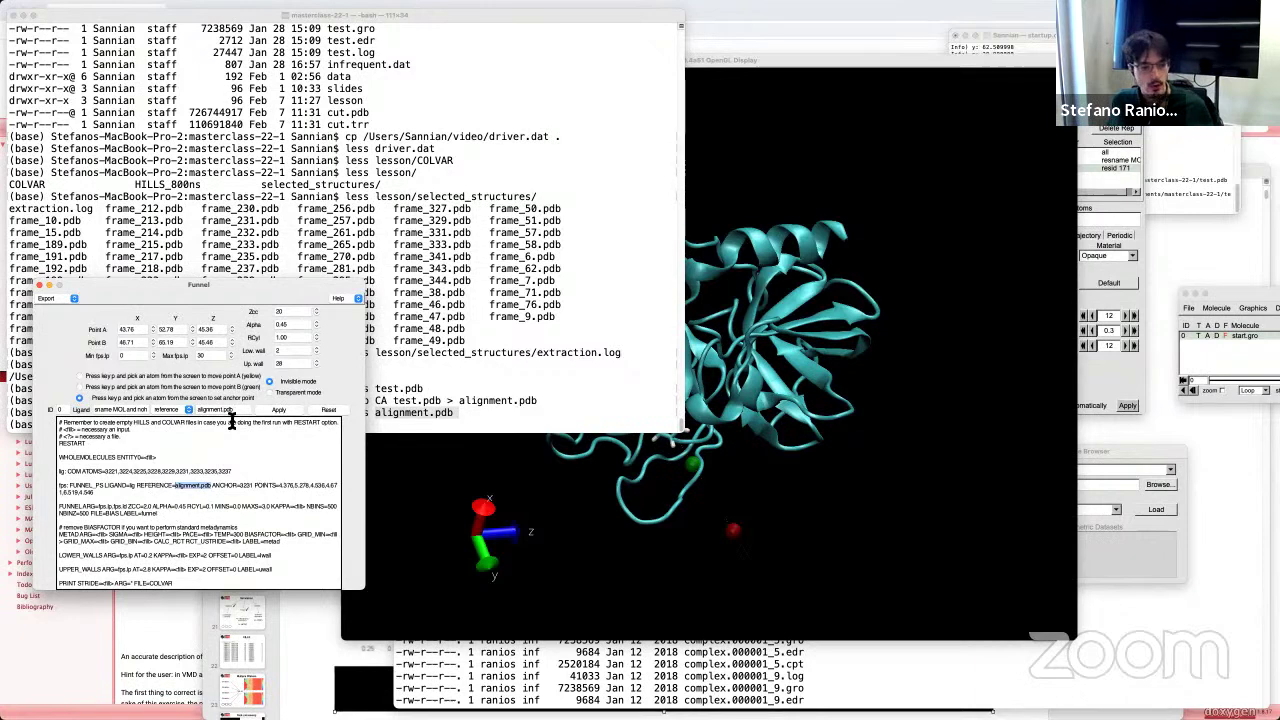
{"action": "left_click", "coordinate": [188, 411]}
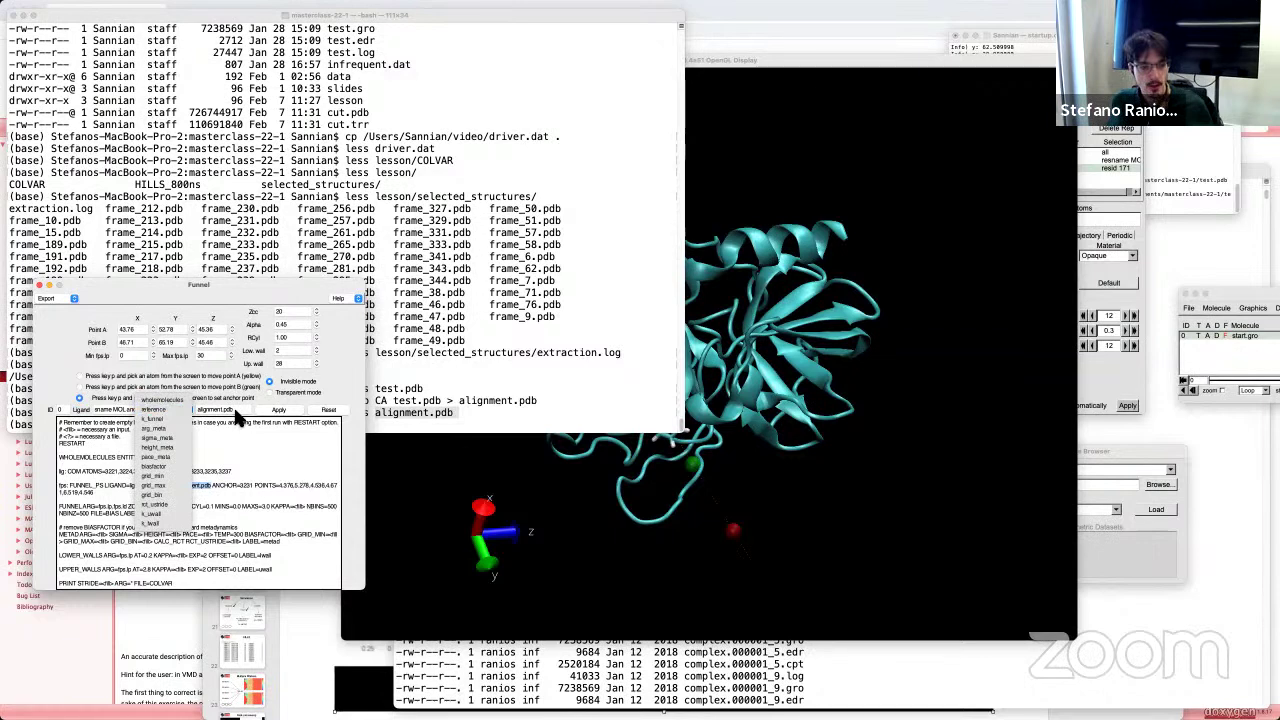
{"action": "left_click", "coordinate": [238, 413]}
{"action": "left_click_drag", "start_coordinate": [238, 413], "coordinate": [199, 411]}
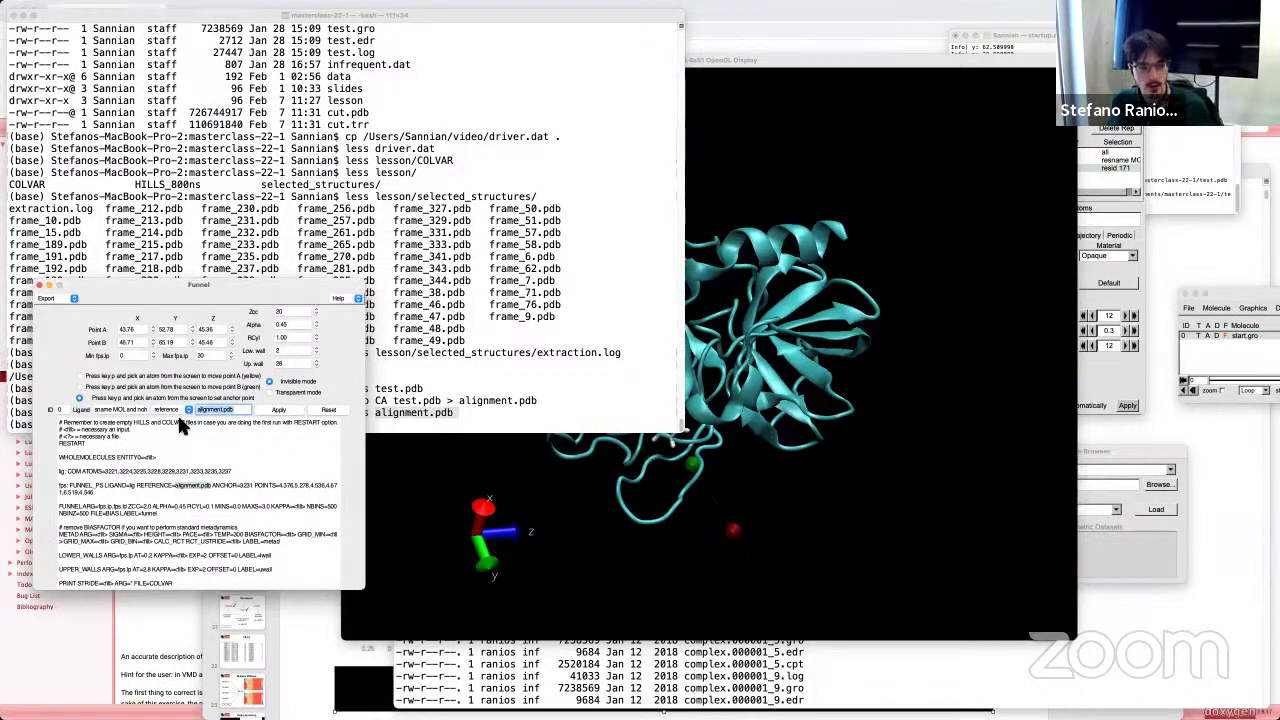
{"action": "left_click", "coordinate": [51, 293]}
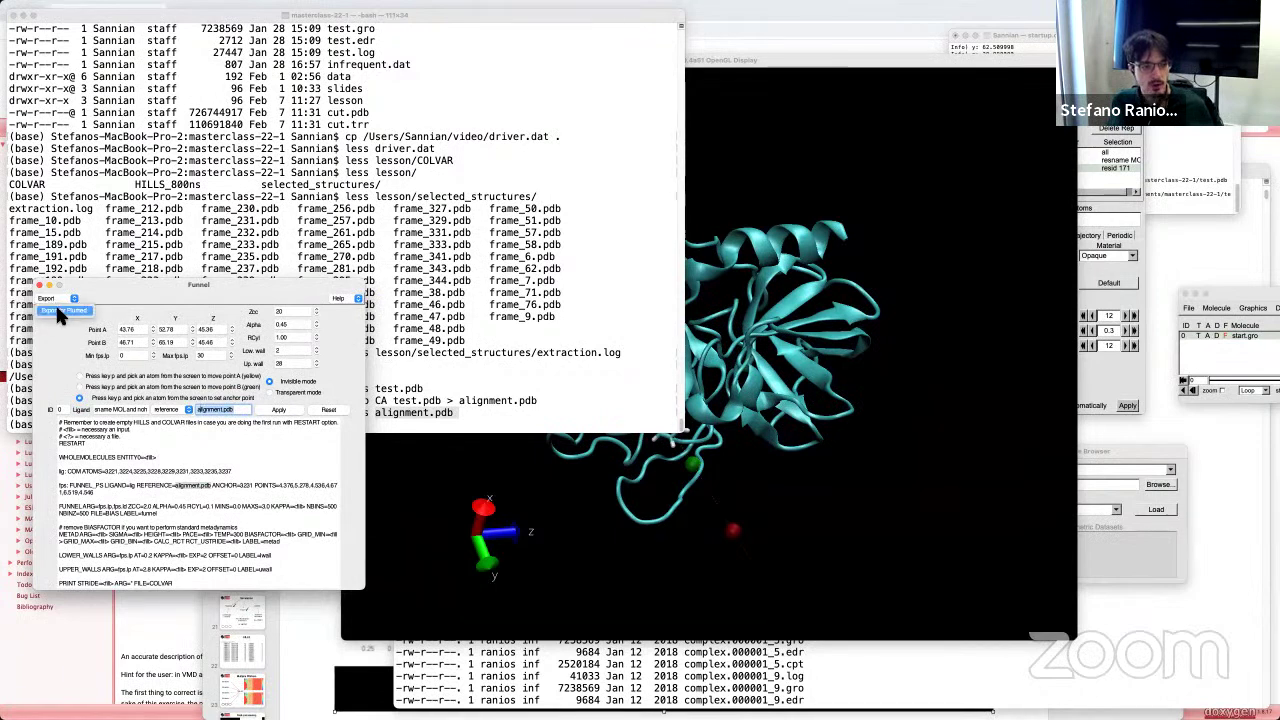
Step: Export the Funnel PLUMED input to file as test_masterclass.dat in masterclass-22-1
{"action": "left_click", "coordinate": [57, 310]}
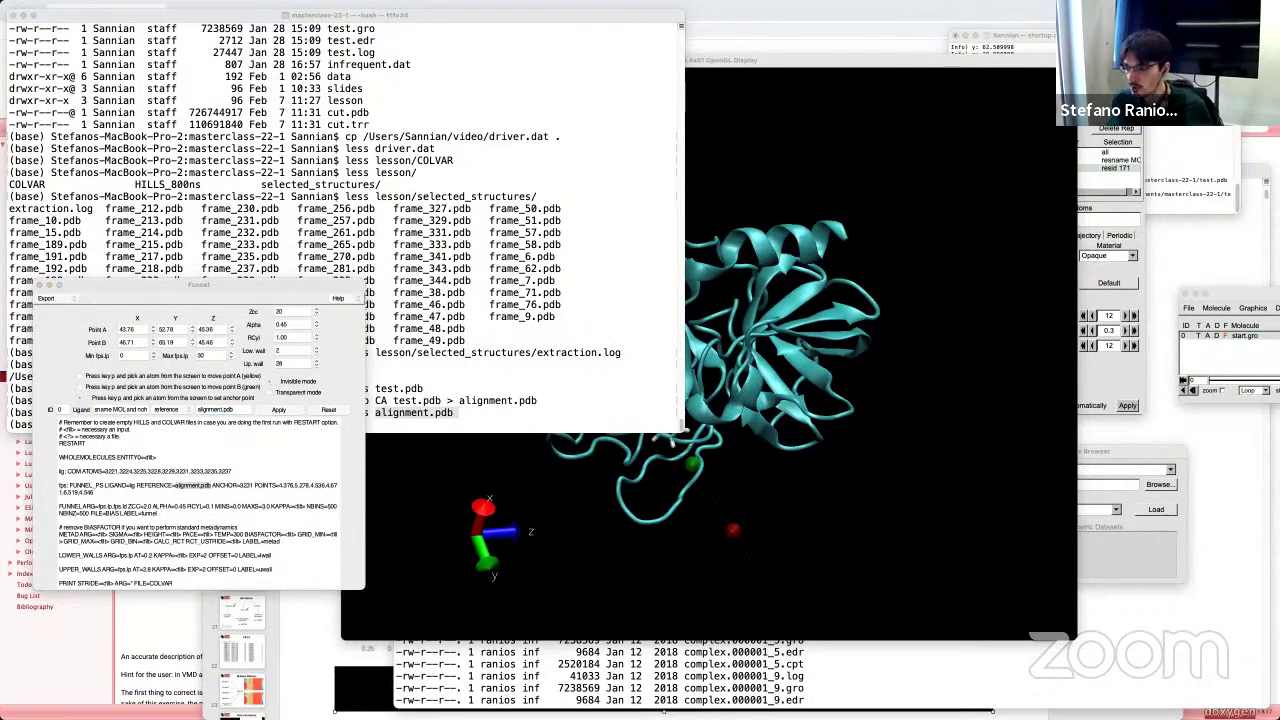
{"action": "left_click_drag", "start_coordinate": [591, 303], "coordinate": [577, 443]}
{"action": "left_click", "coordinate": [487, 551]}
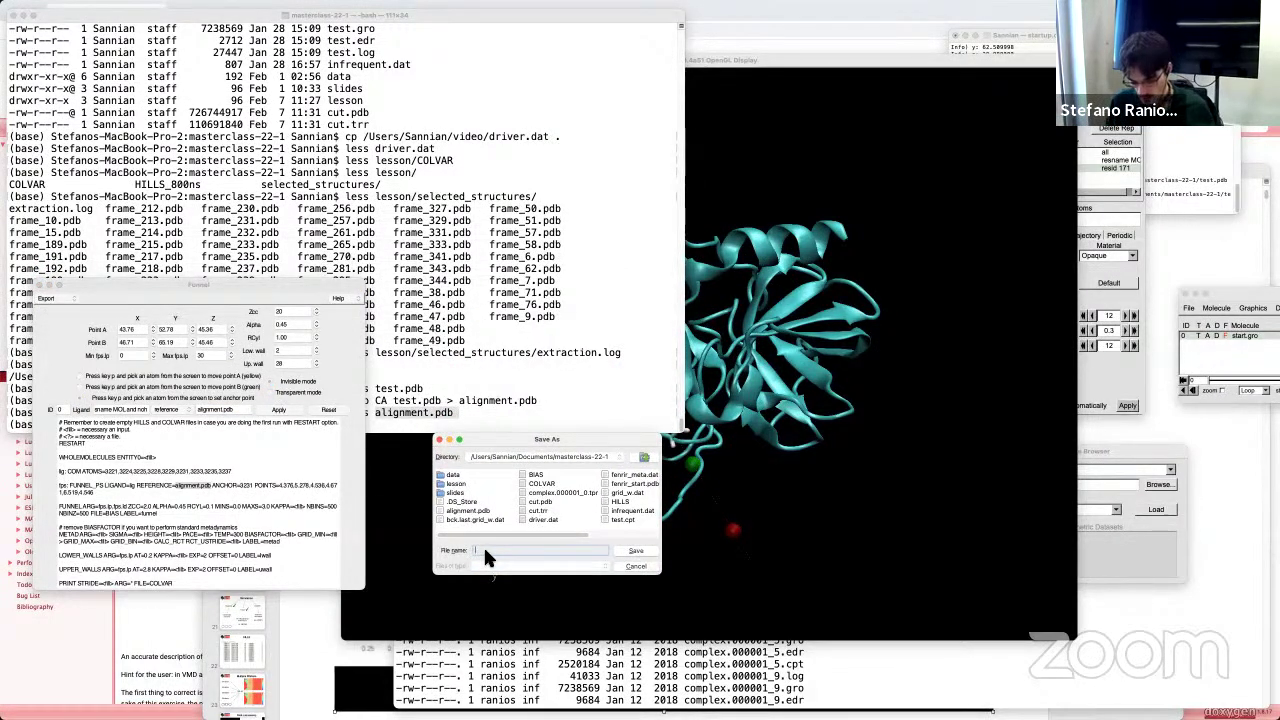
{"action": "type", "text": "test"}
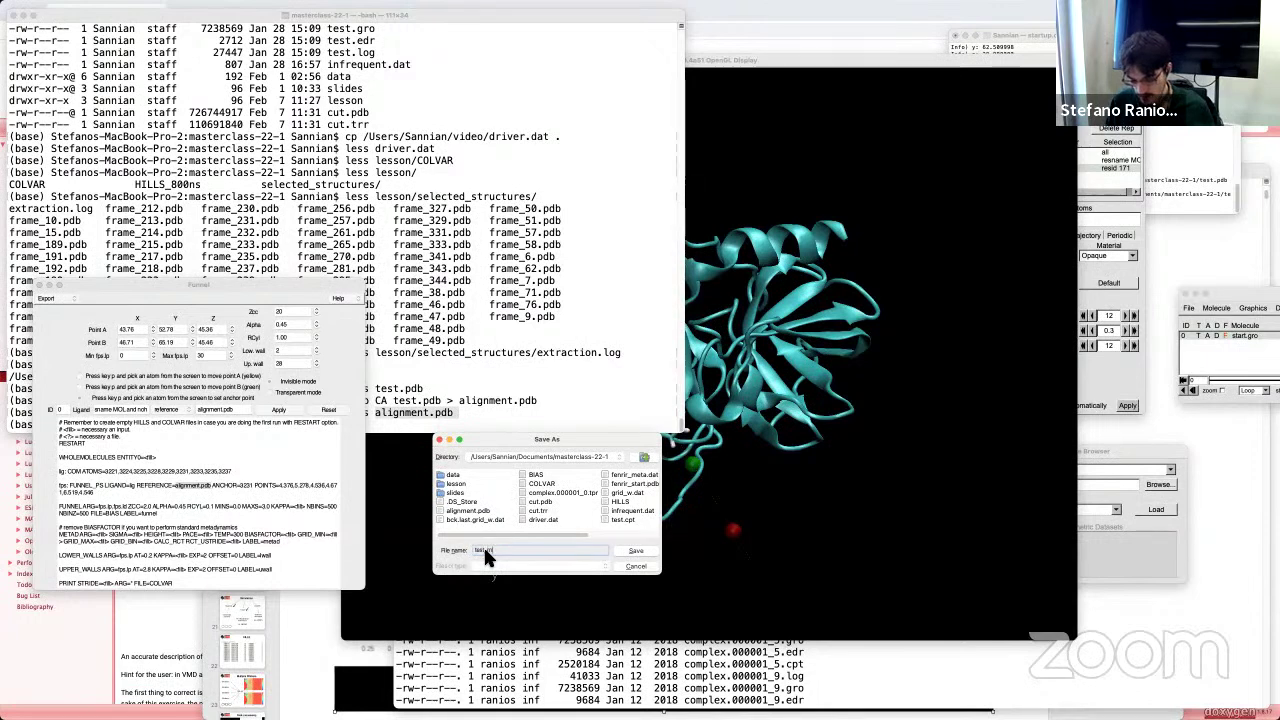
{"action": "type", "text": "_masterclass.dat"}
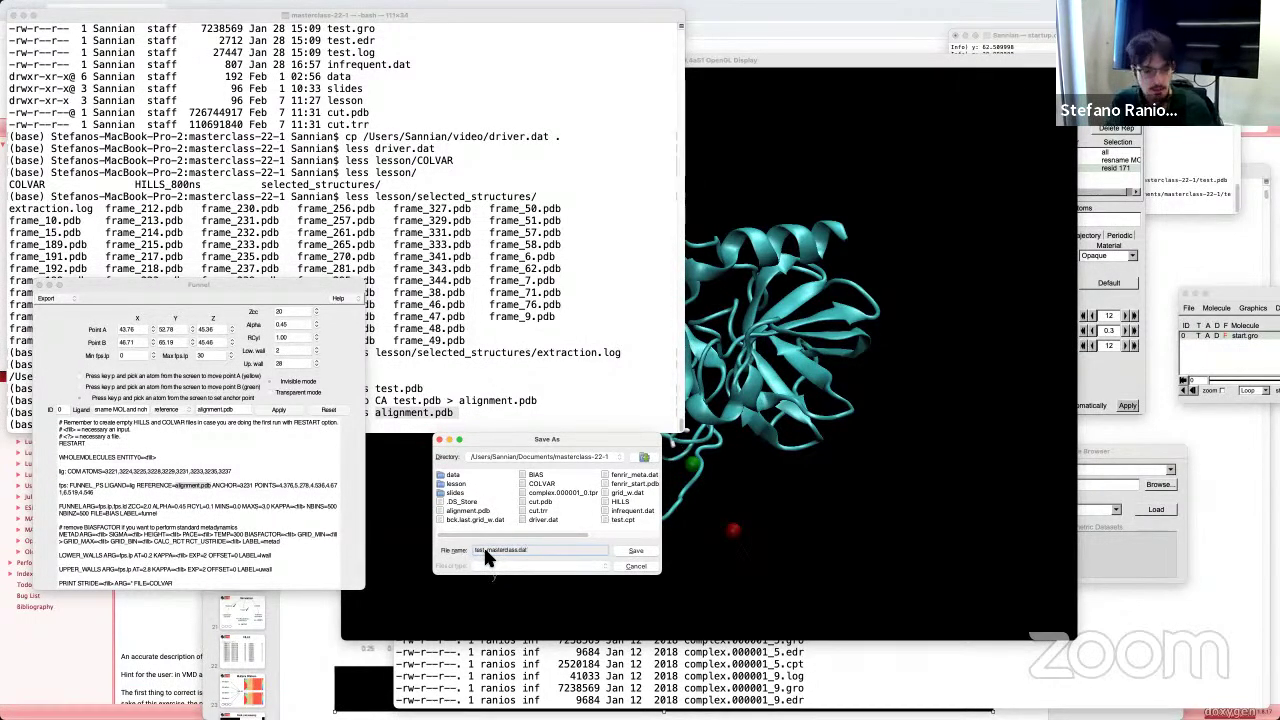
{"action": "left_click", "coordinate": [633, 551]}
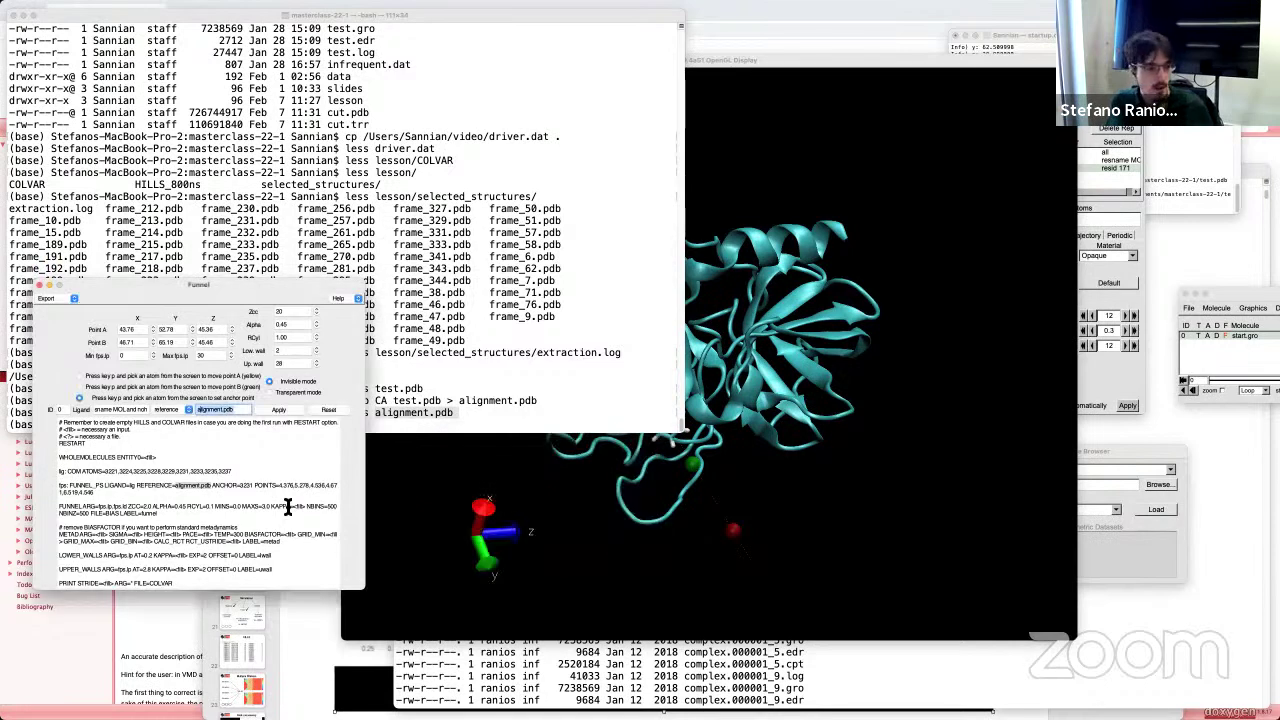
{"action": "left_click_drag", "start_coordinate": [231, 292], "coordinate": [869, 294]}
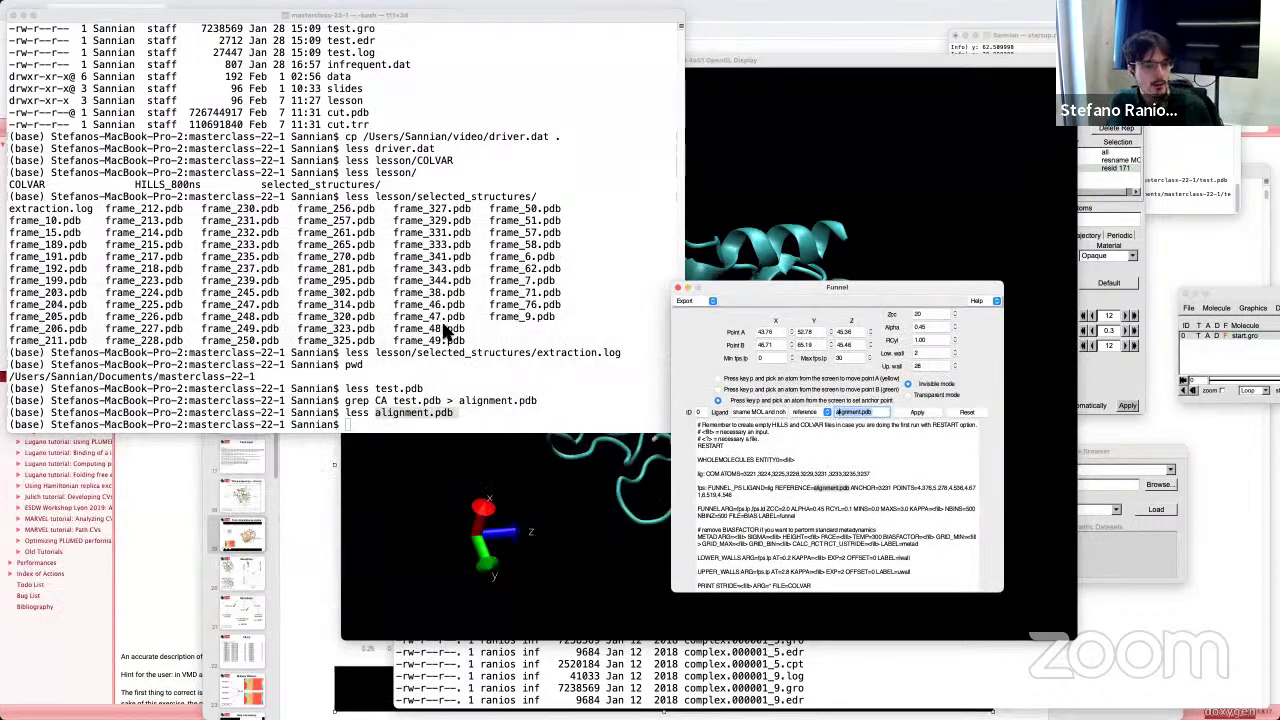
Step: Open test_masterclass.dat in less and examine the KAPPA placeholder on LOWER_WALLS
{"action": "left_click", "coordinate": [457, 390]}
{"action": "type", "text": "less "}
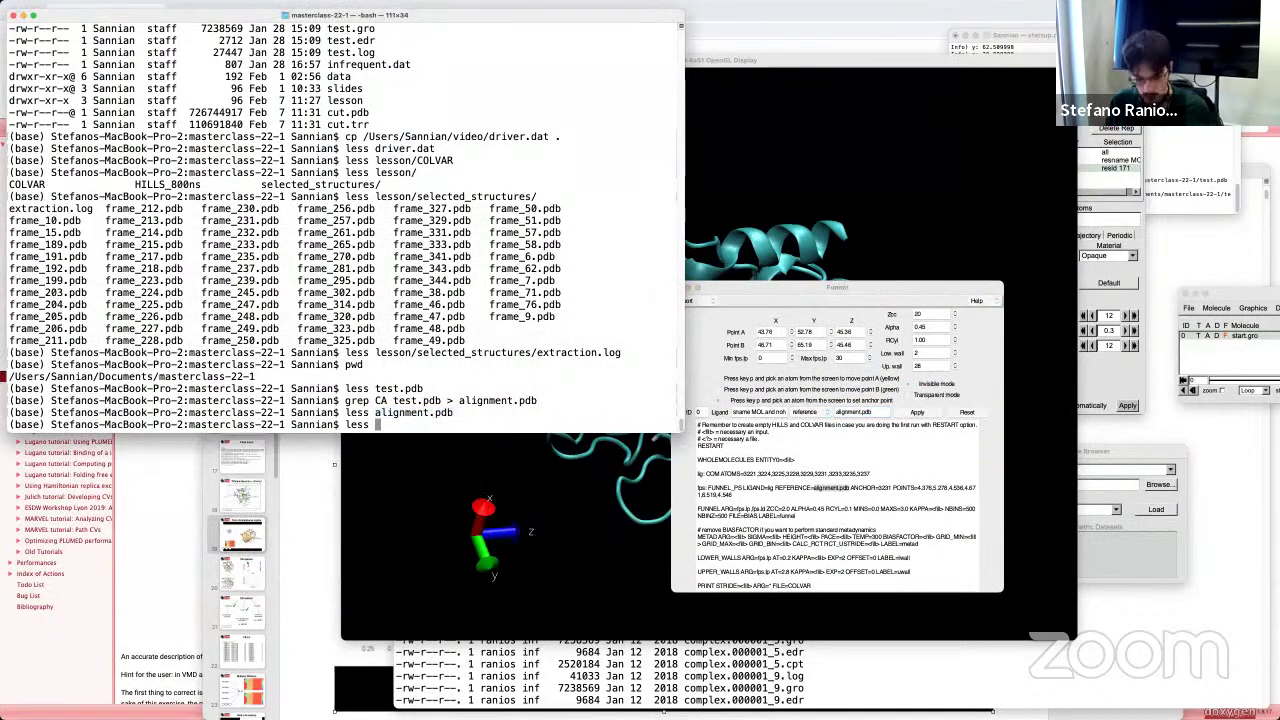
{"action": "type", "text": "test_ma"}
{"action": "key", "text": "Tab"}
{"action": "key", "text": "Return"}
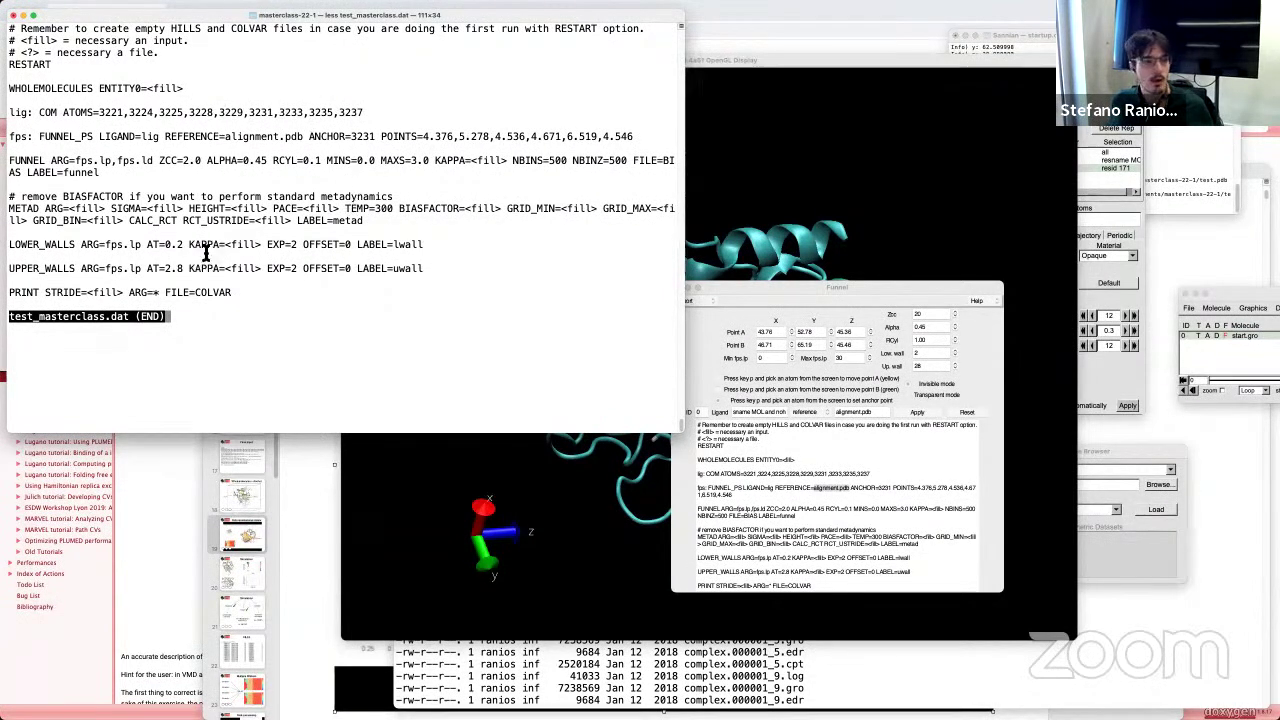
{"action": "left_click_drag", "start_coordinate": [226, 247], "coordinate": [224, 272]}
{"action": "left_click", "coordinate": [230, 349]}
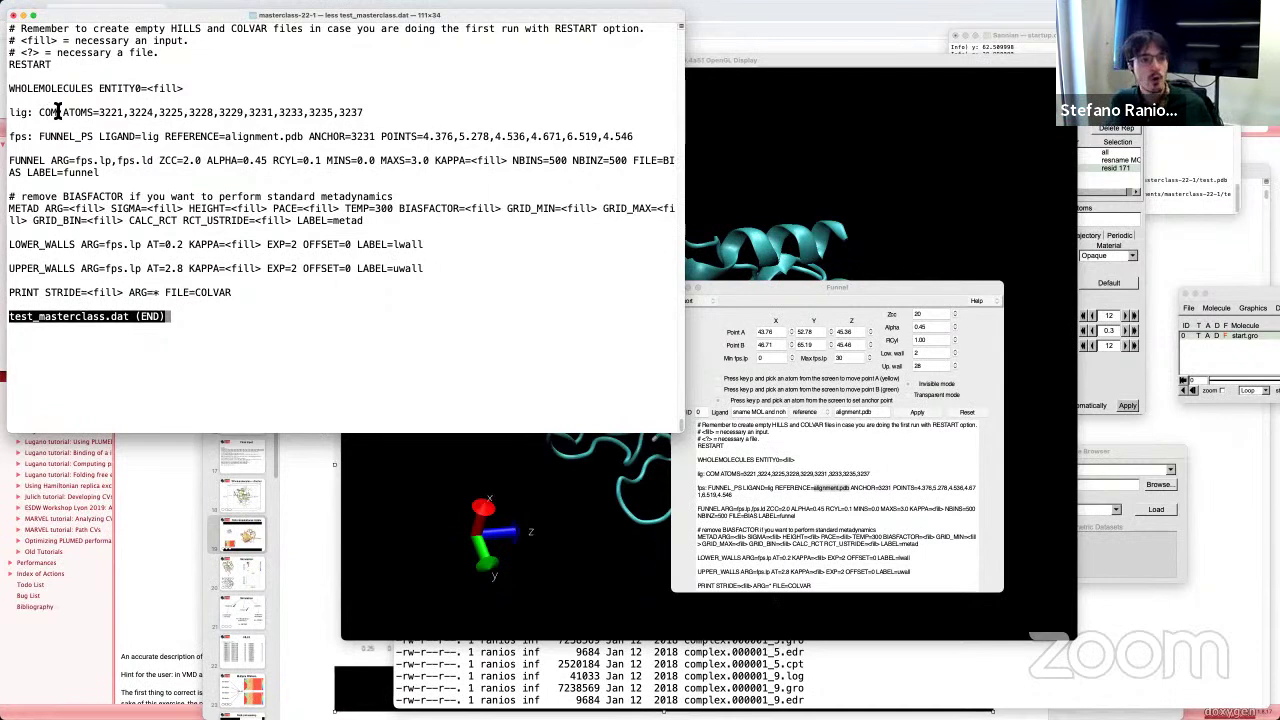
Step: Review the lig COM ATOMS line, then bring VMD's protein view forward and rotate it
{"action": "left_click_drag", "start_coordinate": [10, 110], "coordinate": [366, 117]}
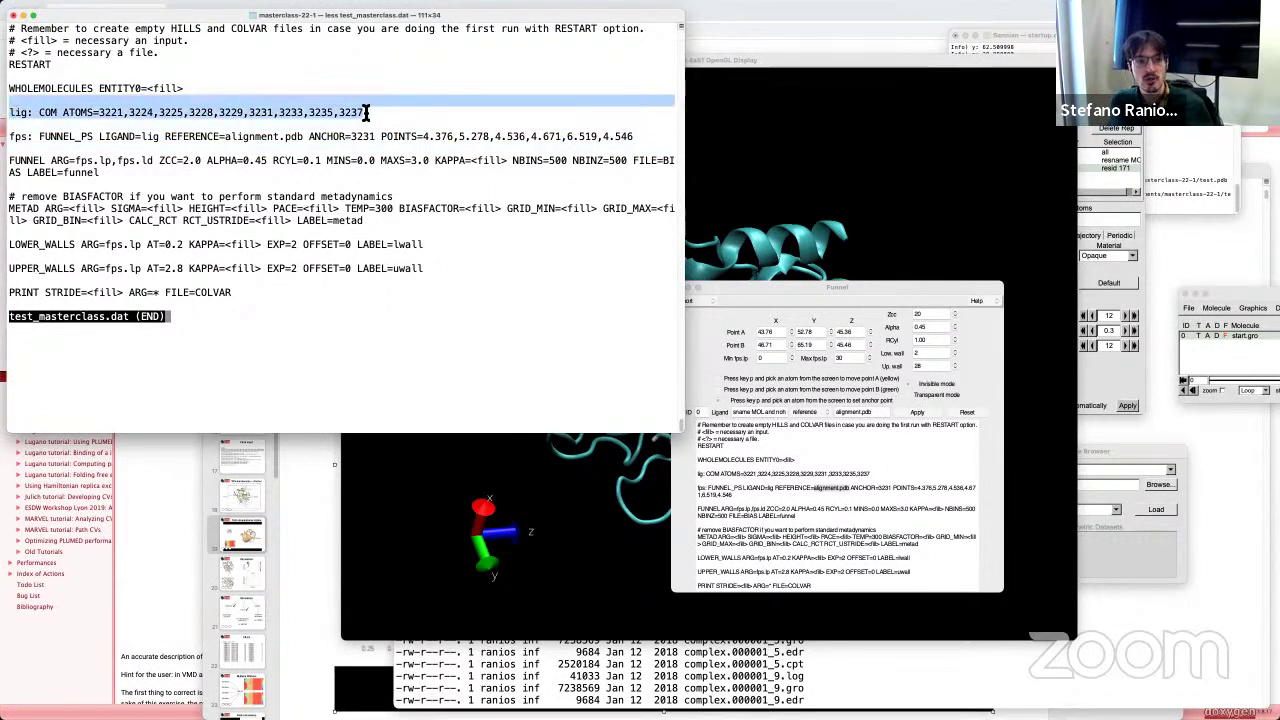
{"action": "left_click", "coordinate": [22, 107]}
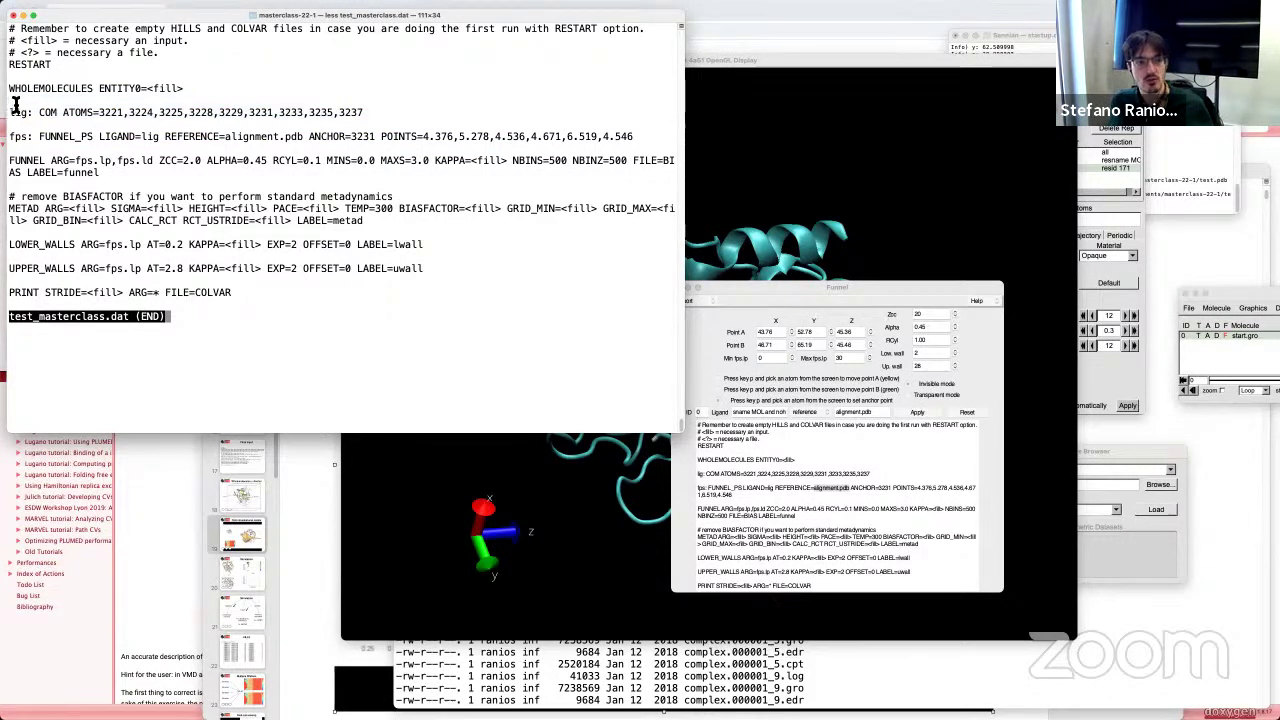
{"action": "triple_click", "coordinate": [14, 100]}
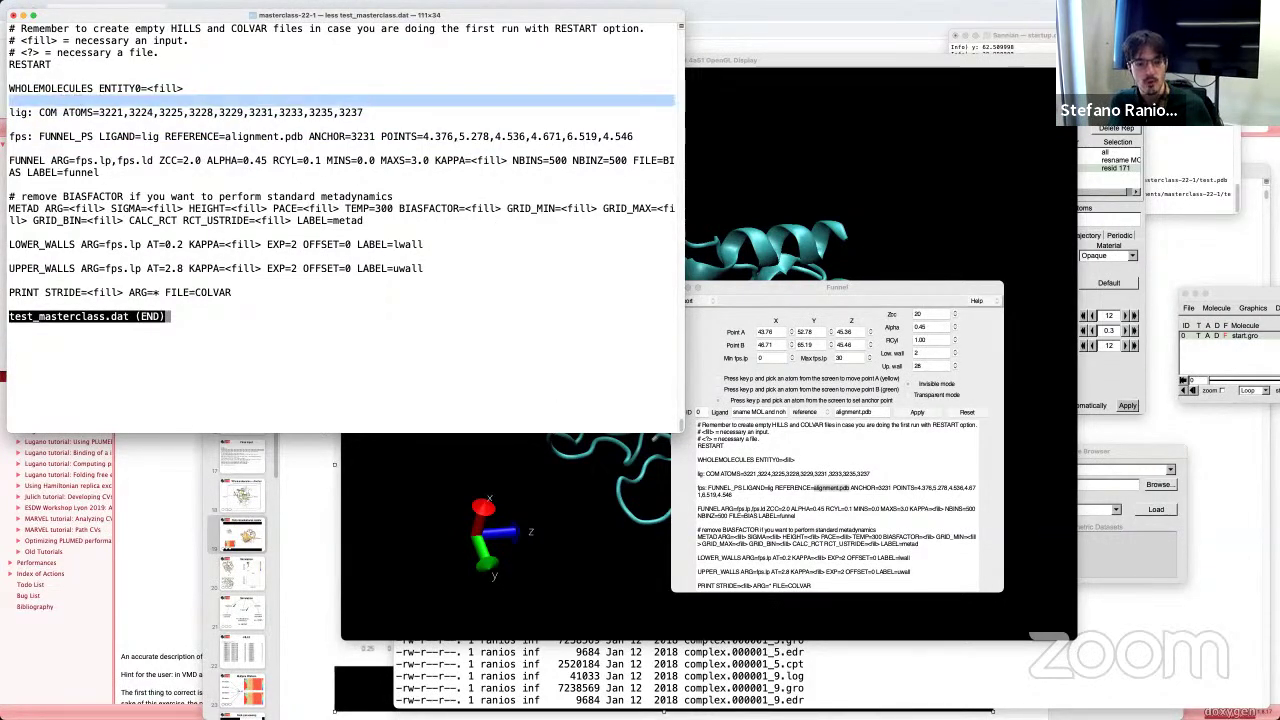
{"action": "left_click", "coordinate": [649, 420]}
{"action": "left_click_drag", "start_coordinate": [649, 420], "coordinate": [685, 405]}
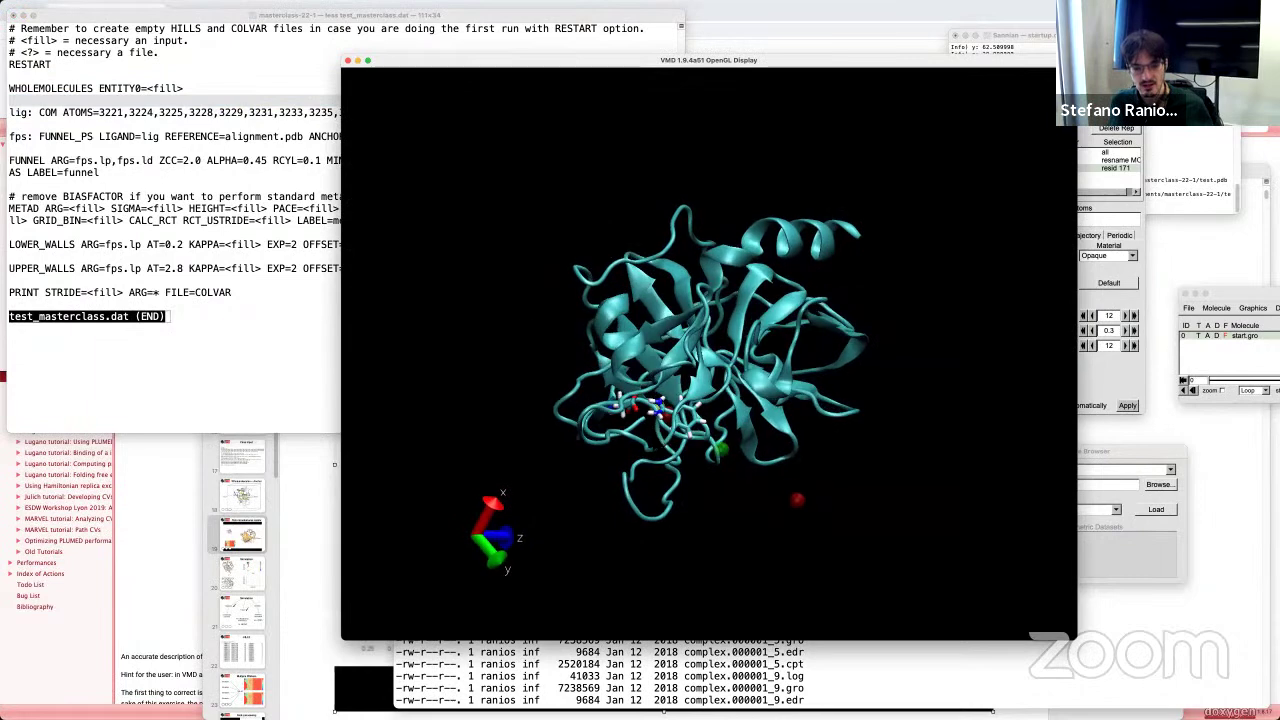
Step: Label the distance between two binding-site ligand atoms, then return to the template in Terminal
{"action": "scroll", "coordinate": [685, 405], "scroll_direction": "up", "scroll_amount": 5}
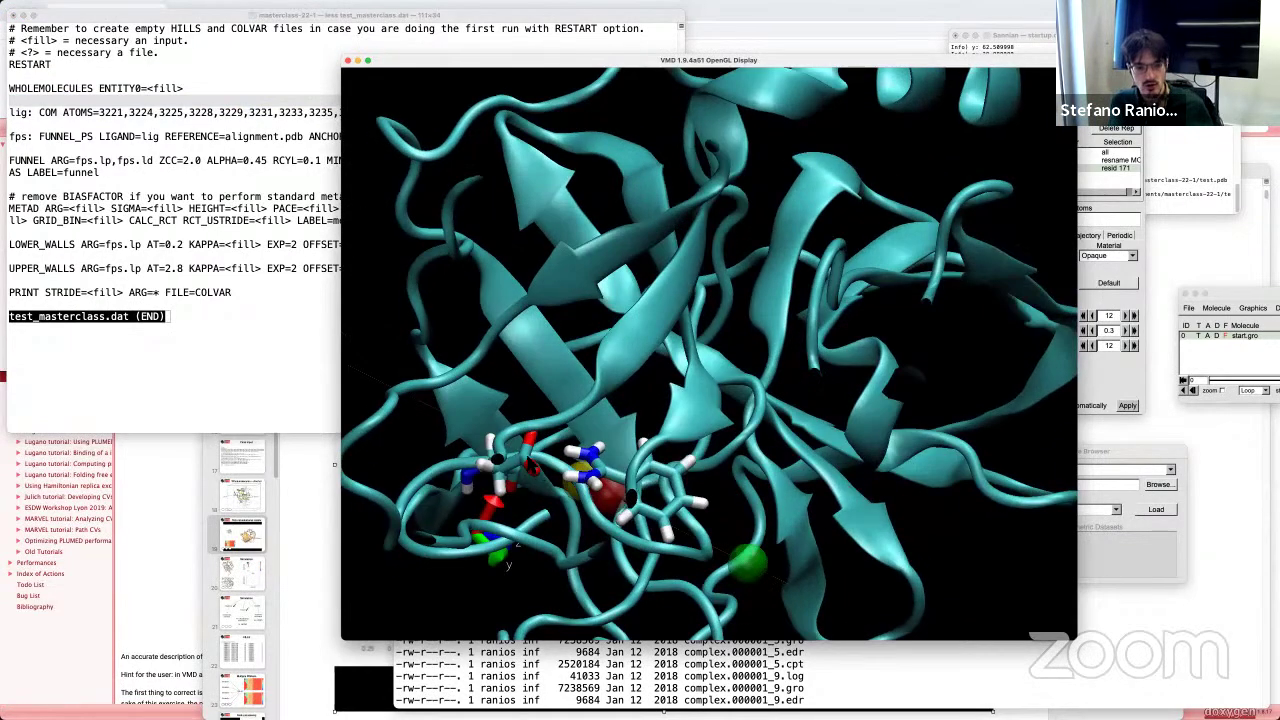
{"action": "left_click", "coordinate": [536, 458]}
{"action": "left_click", "coordinate": [614, 478]}
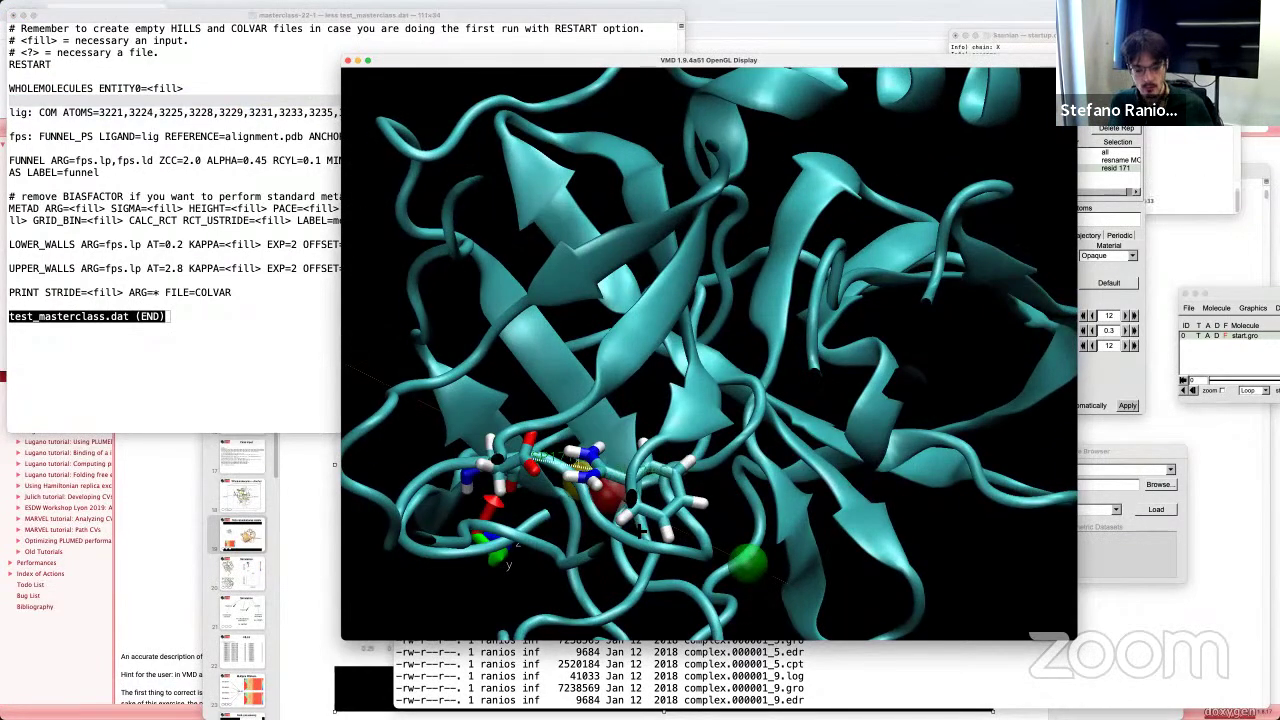
{"action": "left_click_drag", "start_coordinate": [640, 531], "coordinate": [582, 505]}
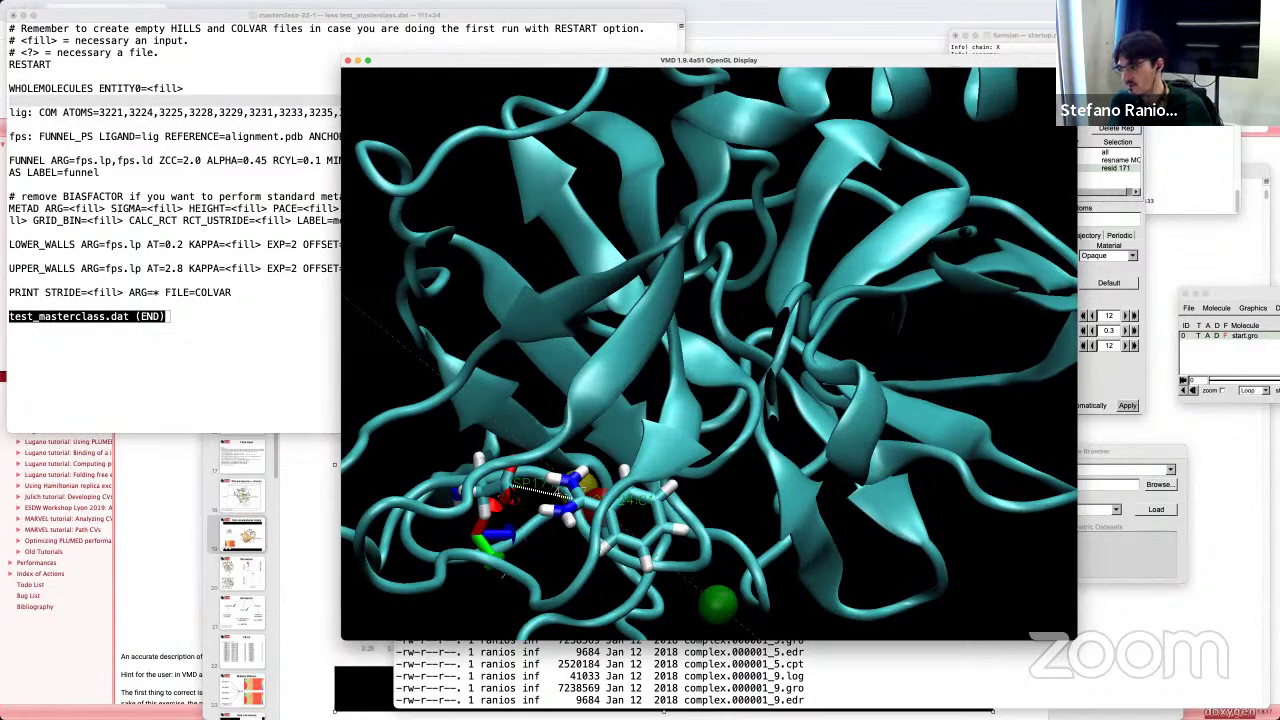
{"action": "left_click", "coordinate": [163, 384]}
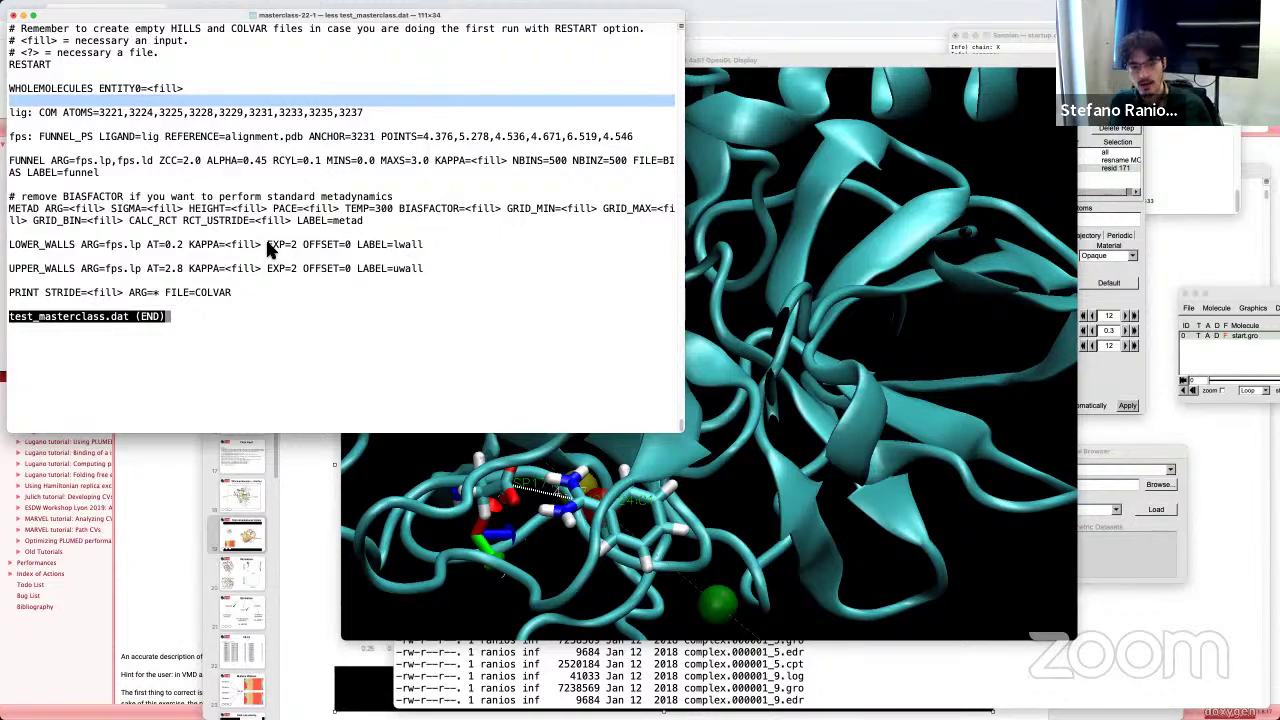
Step: Quit less and list the folder with ls -lrt, noting the test.cpt and BIAS files
{"action": "key", "text": "q"}
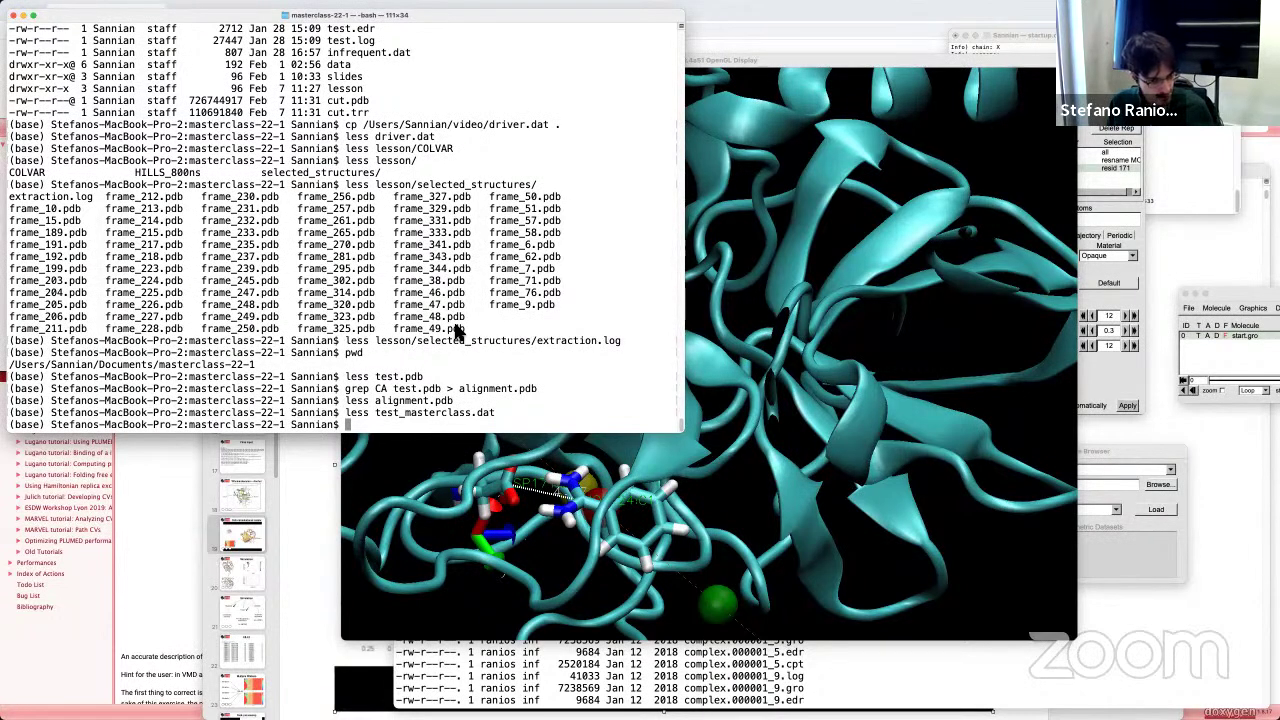
{"action": "type", "text": "ls -lrt"}
{"action": "key", "text": "Return"}
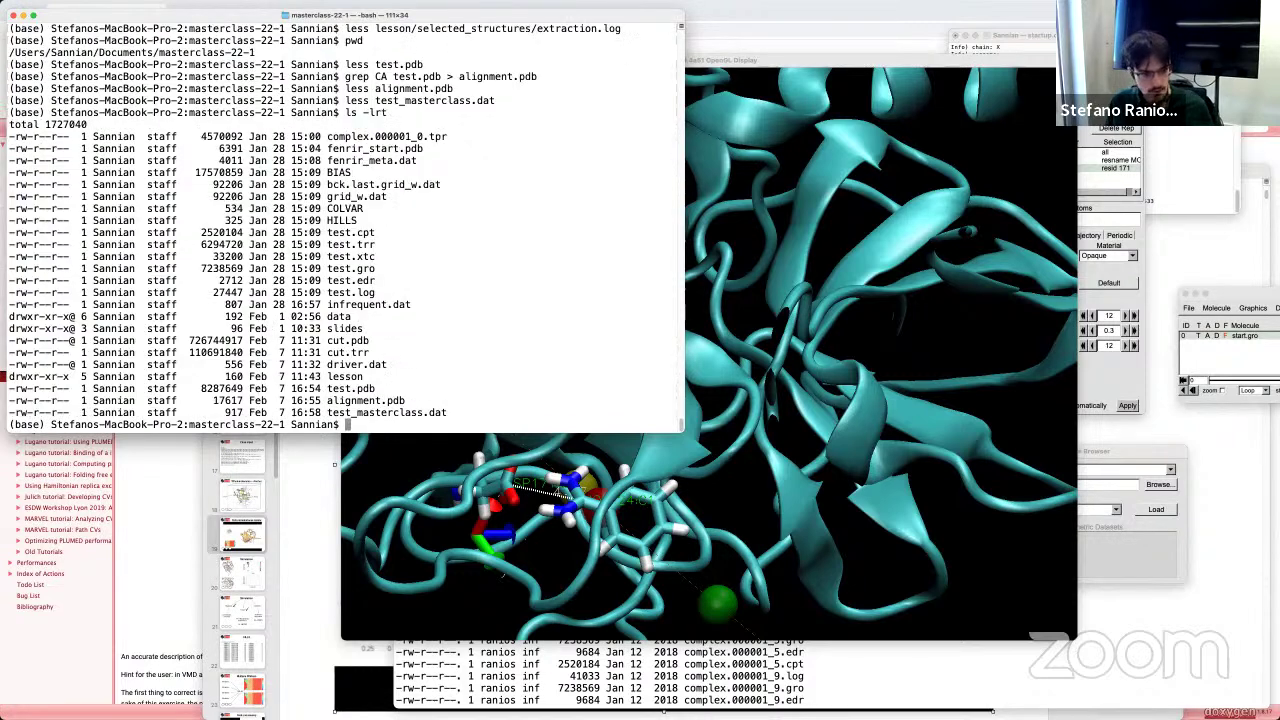
{"action": "scroll", "coordinate": [365, 275], "scroll_direction": "up", "scroll_amount": 3}
{"action": "scroll", "coordinate": [370, 285], "scroll_direction": "down", "scroll_amount": 3}
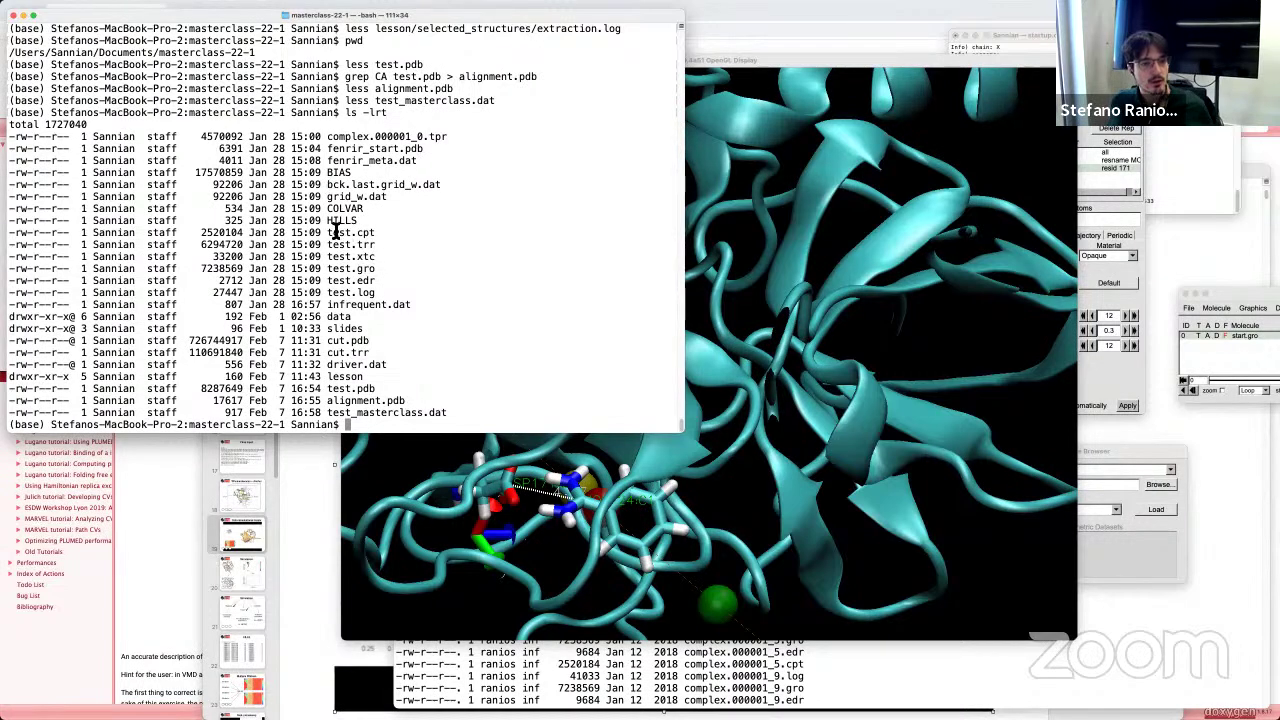
{"action": "double_click", "coordinate": [332, 232]}
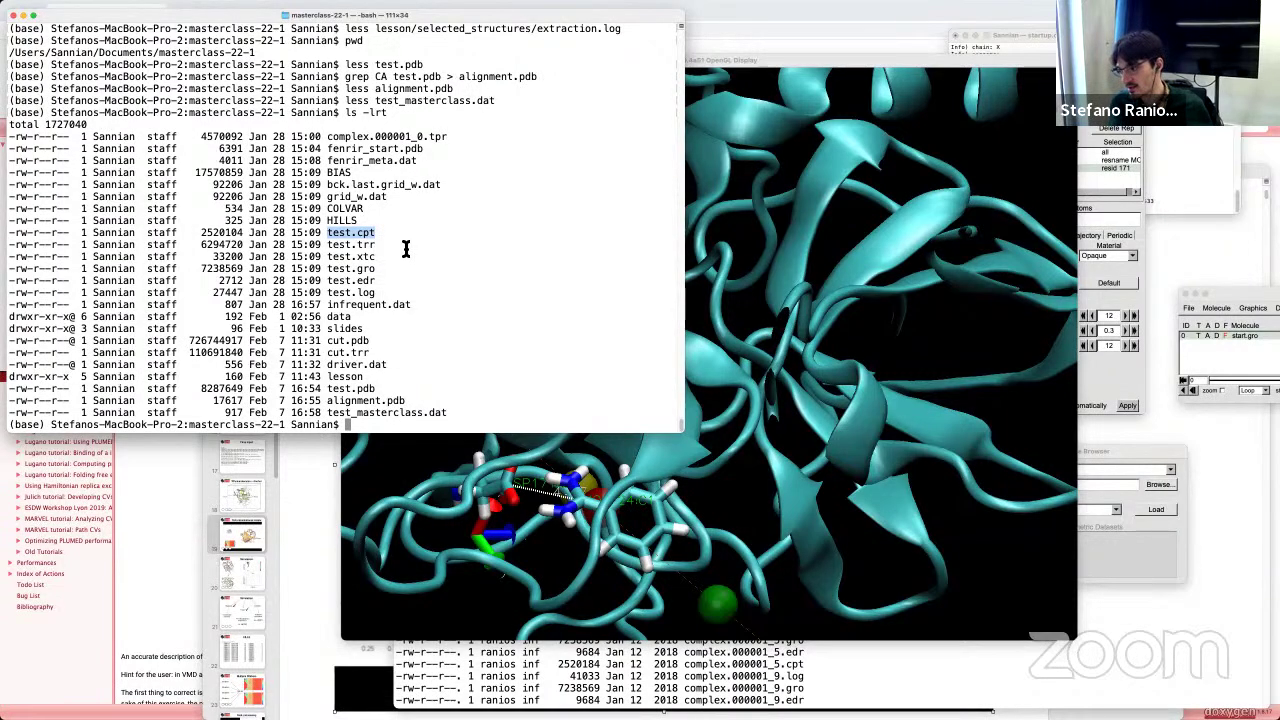
{"action": "double_click", "coordinate": [338, 172]}
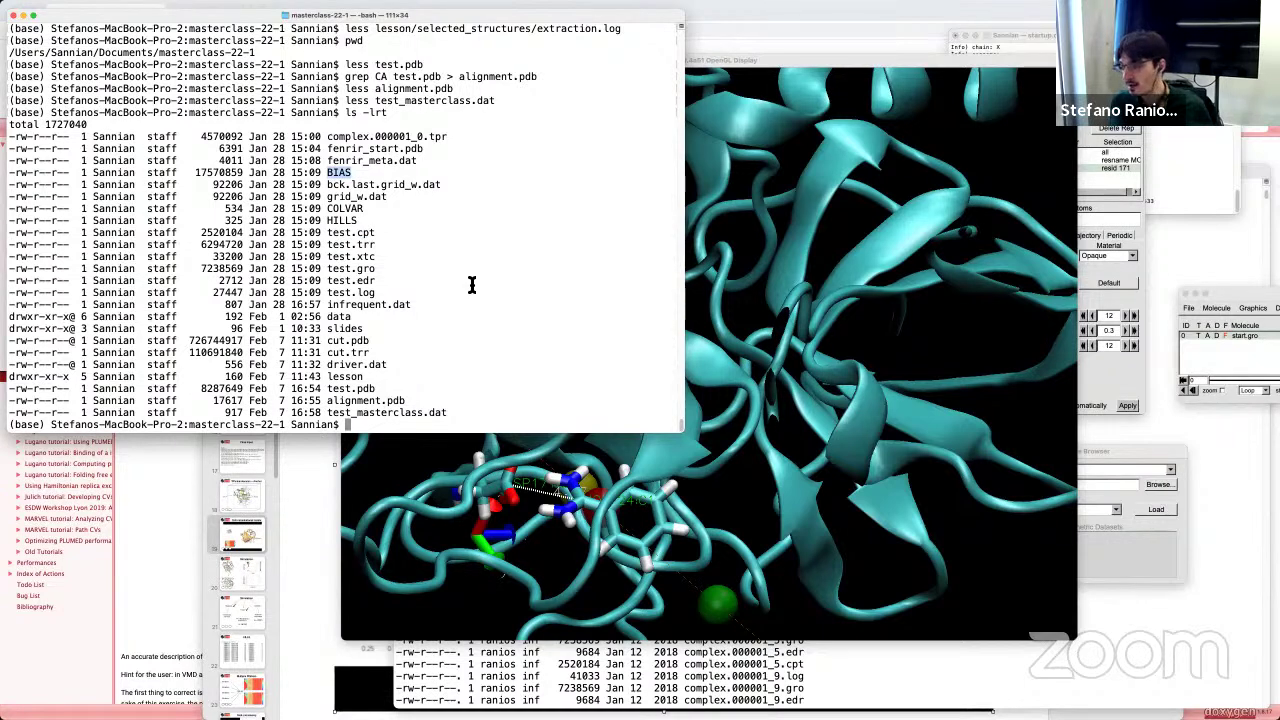
Step: Type less followed by the pasted fenrir_meta.dat file name
{"action": "type", "text": "less"}
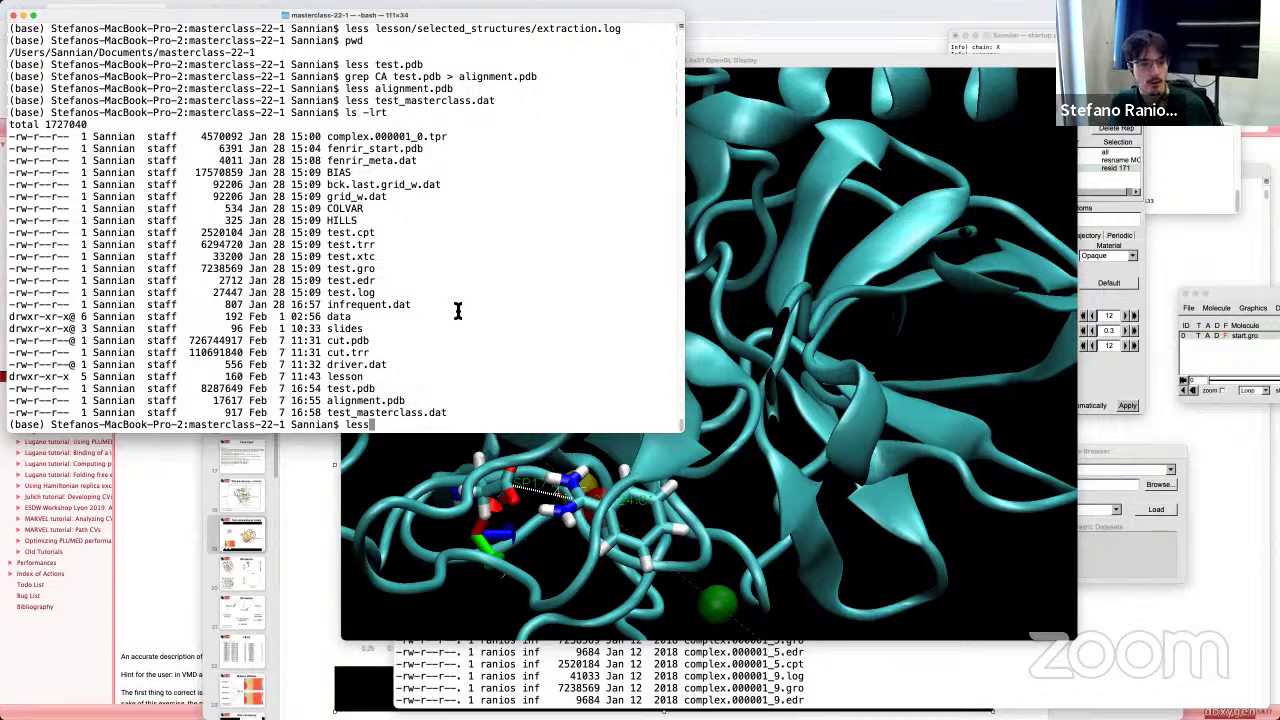
{"action": "double_click", "coordinate": [385, 161]}
{"action": "type", "text": "fenrir_meta.dat"}
Step: Open fenrir_meta.dat and examine its FUNNEL line, FUNNEL_PS LIGAND/REFERENCE settings and POINTS list
{"action": "key", "text": "Return"}
{"action": "scroll", "coordinate": [523, 277], "scroll_direction": "down", "scroll_amount": 5}
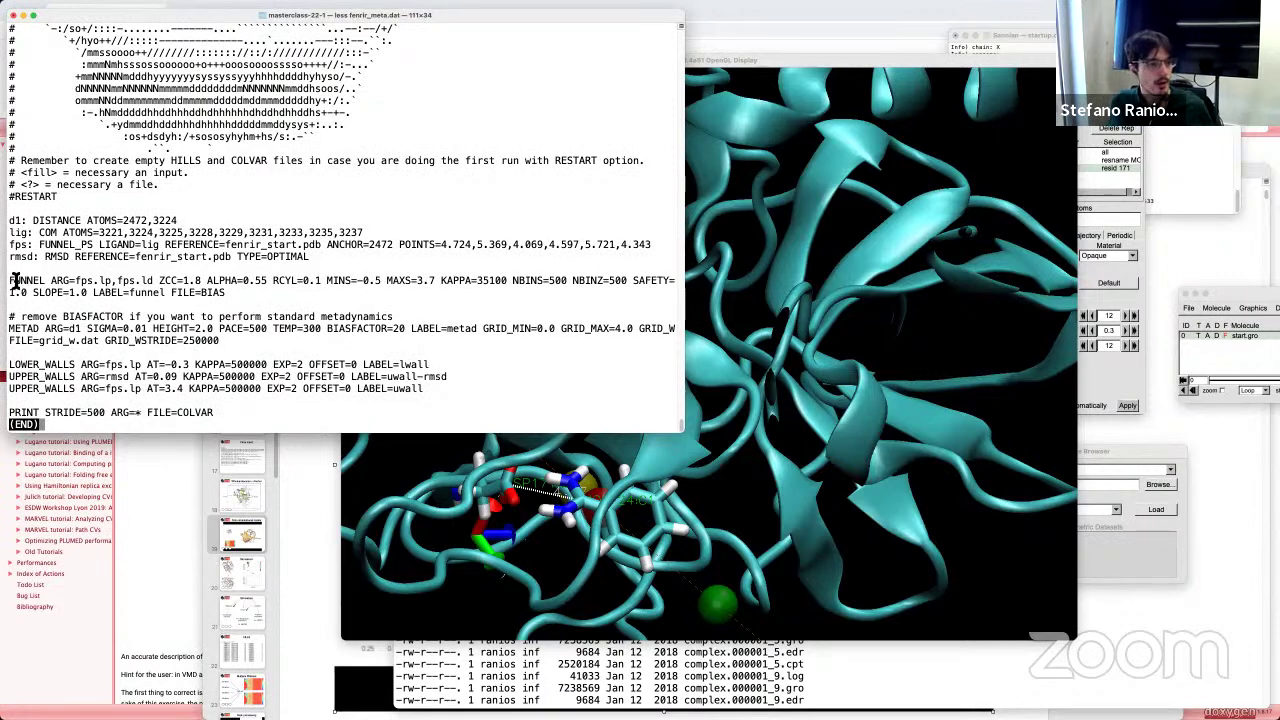
{"action": "left_click_drag", "start_coordinate": [10, 282], "coordinate": [226, 294]}
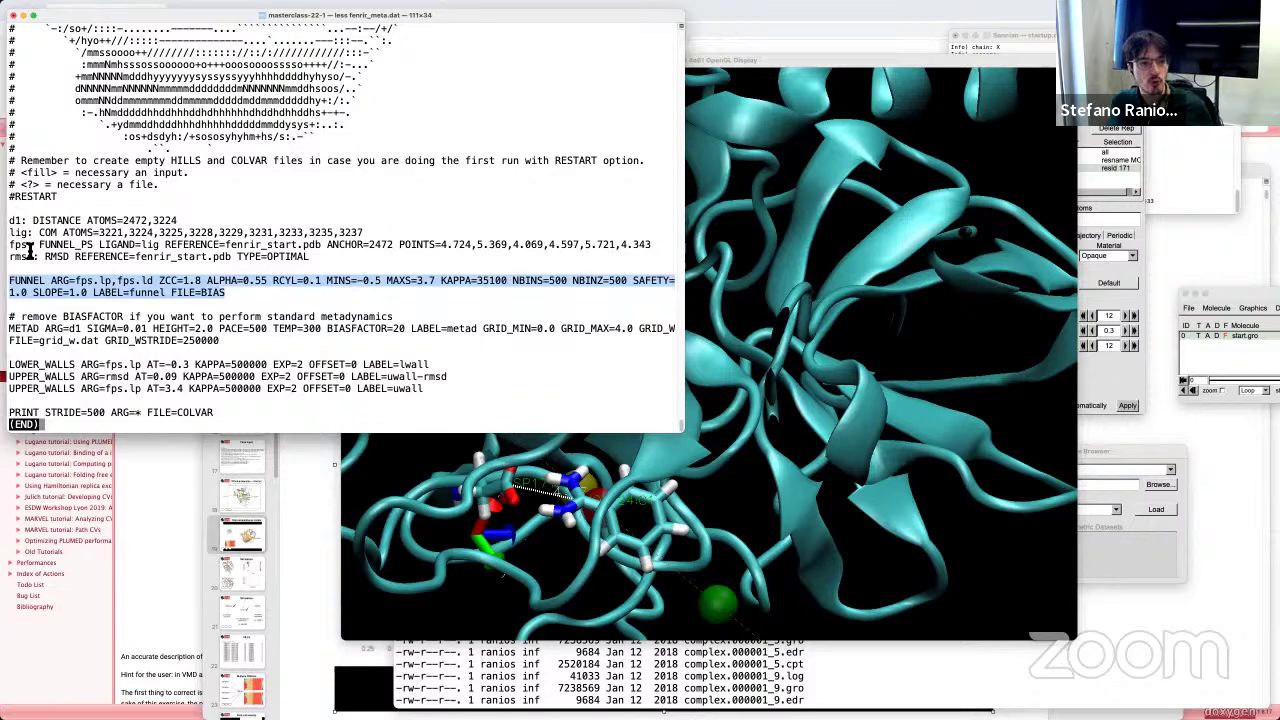
{"action": "left_click_drag", "start_coordinate": [40, 245], "coordinate": [87, 245]}
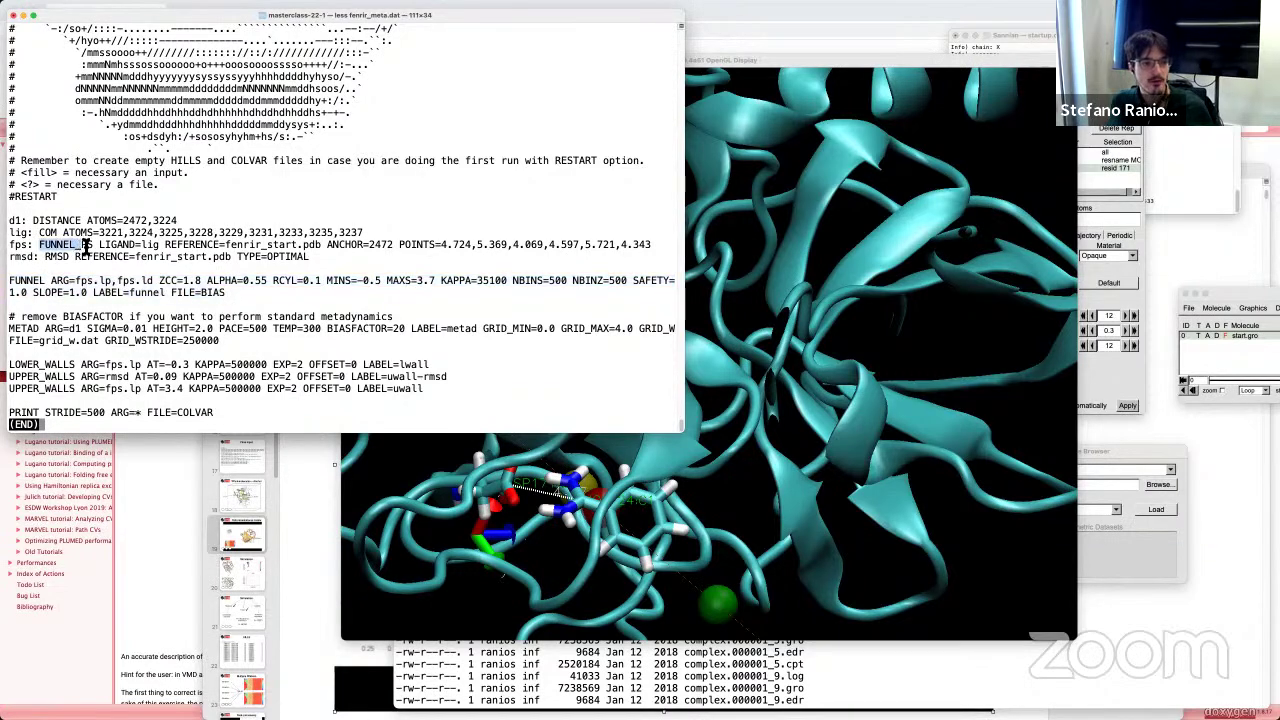
{"action": "double_click", "coordinate": [33, 282]}
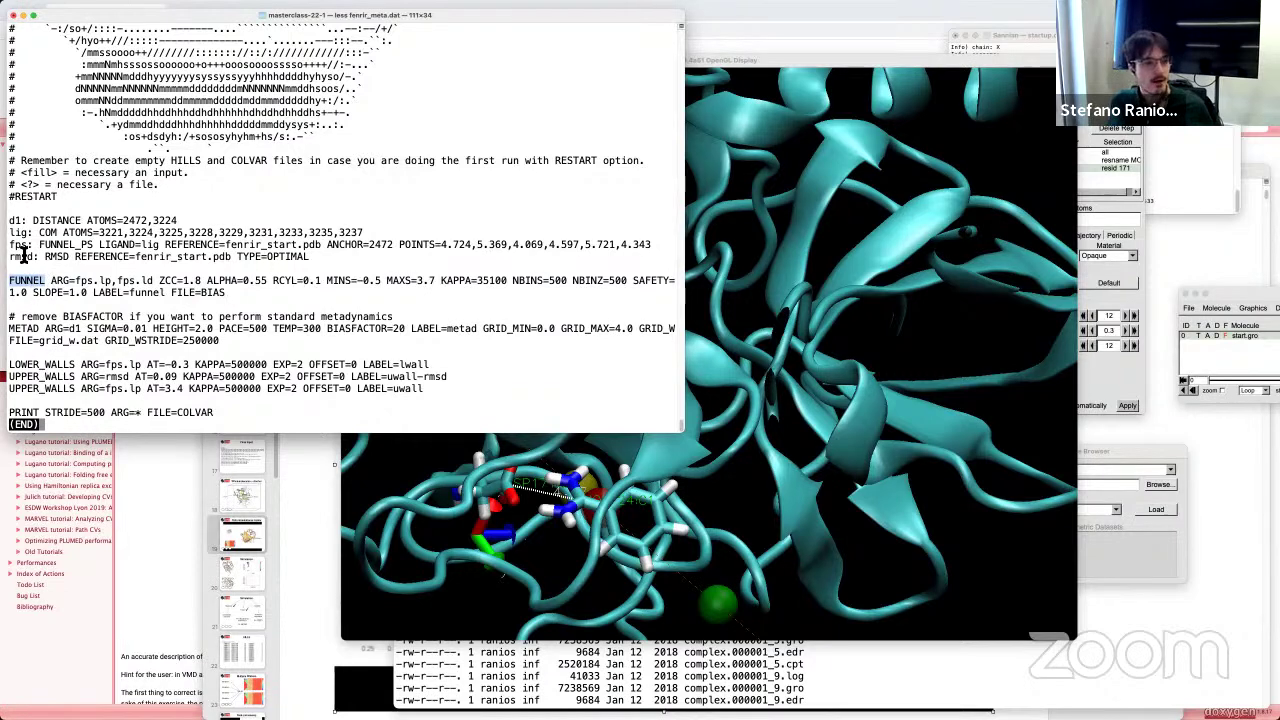
{"action": "left_click_drag", "start_coordinate": [39, 246], "coordinate": [312, 258]}
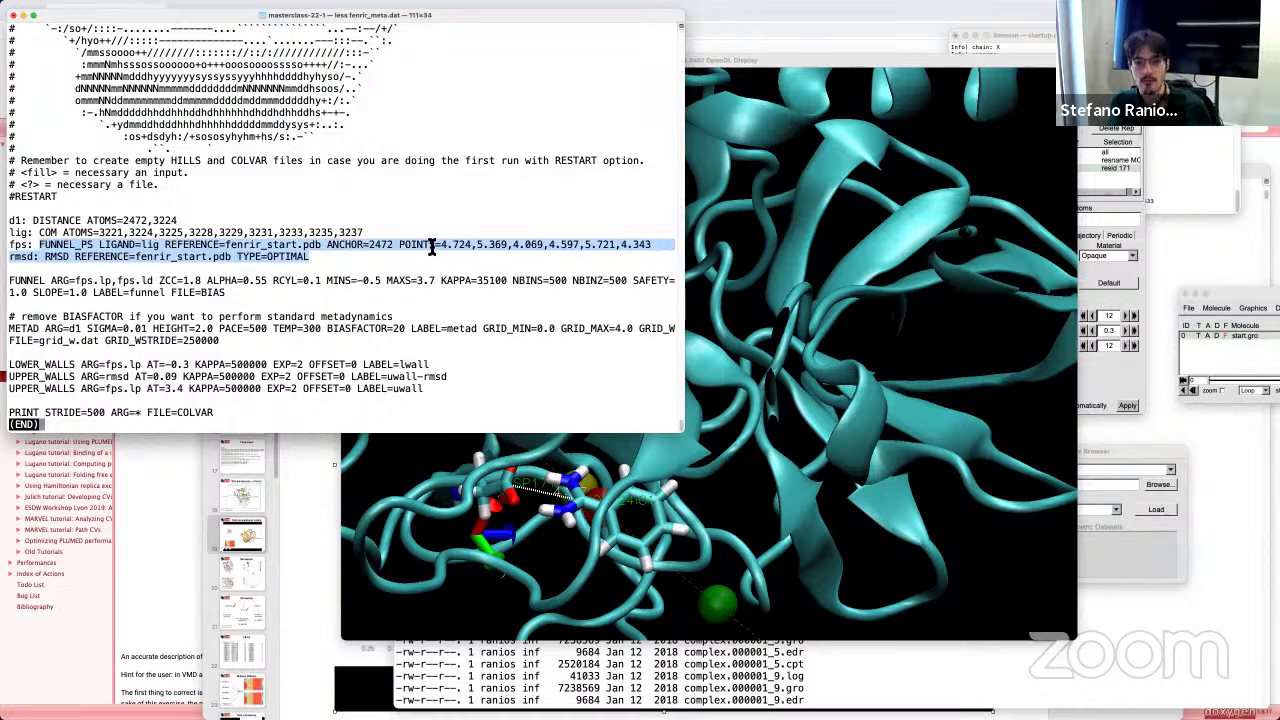
{"action": "left_click_drag", "start_coordinate": [440, 250], "coordinate": [651, 250]}
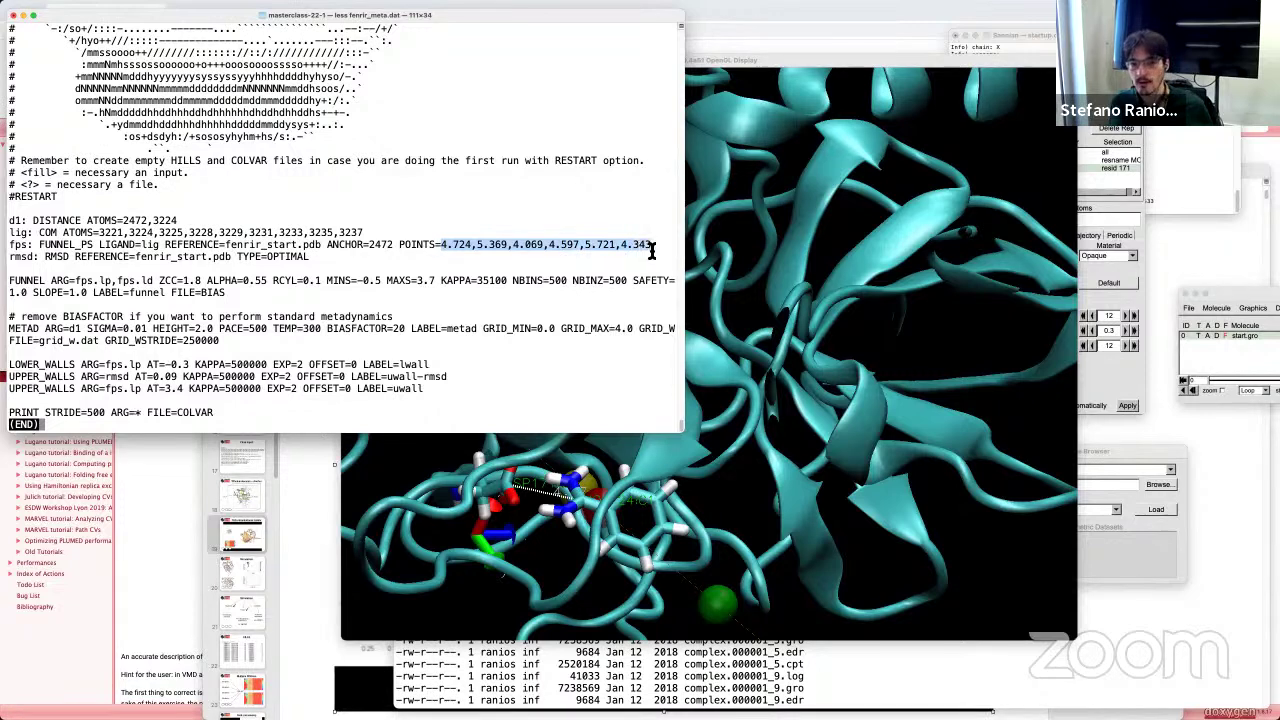
{"action": "left_click_drag", "start_coordinate": [310, 258], "coordinate": [216, 292]}
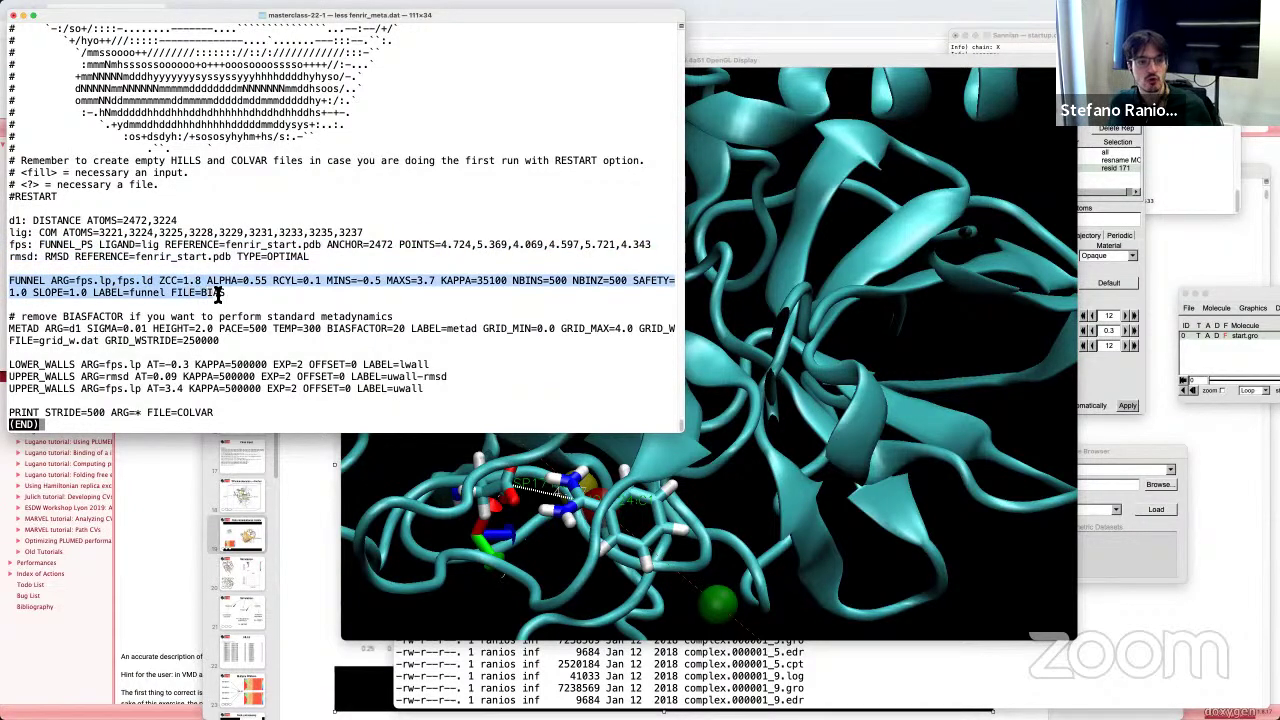
Step: Note BIAS as the funnel output file, quit, and open BIAS with less
{"action": "double_click", "coordinate": [214, 292]}
{"action": "key", "text": "super+c"}
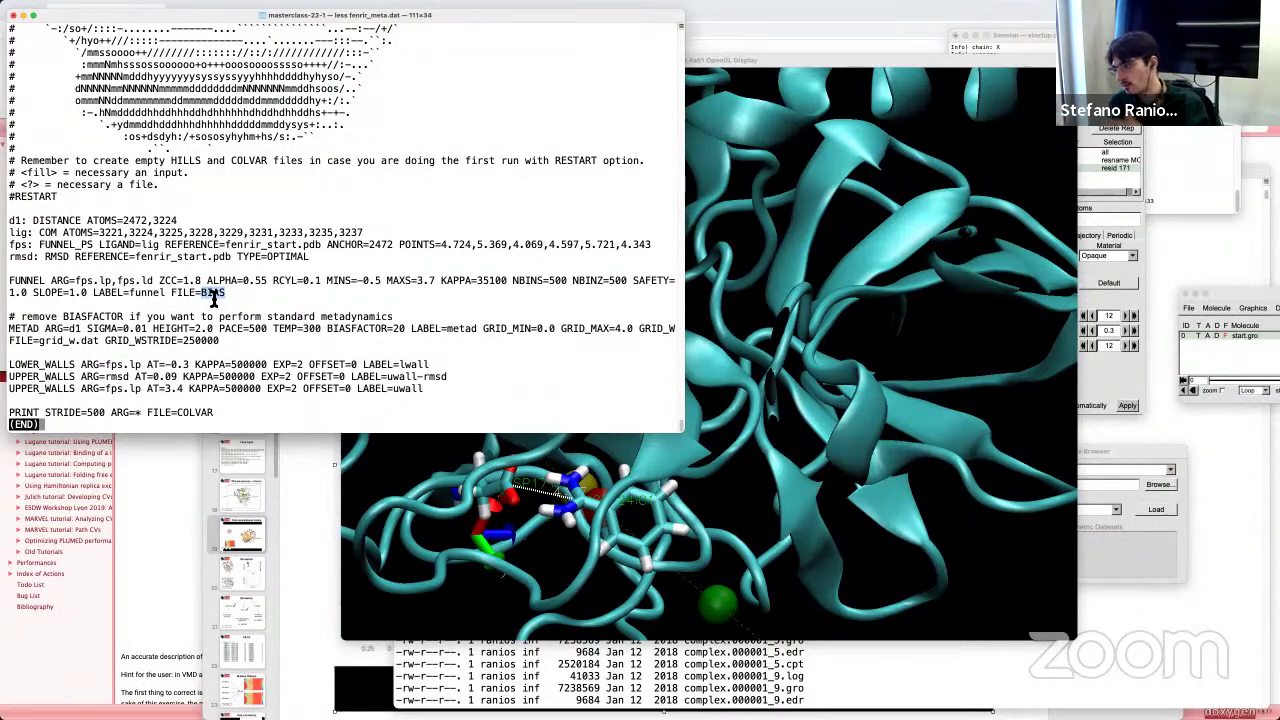
{"action": "type", "text": "q"}
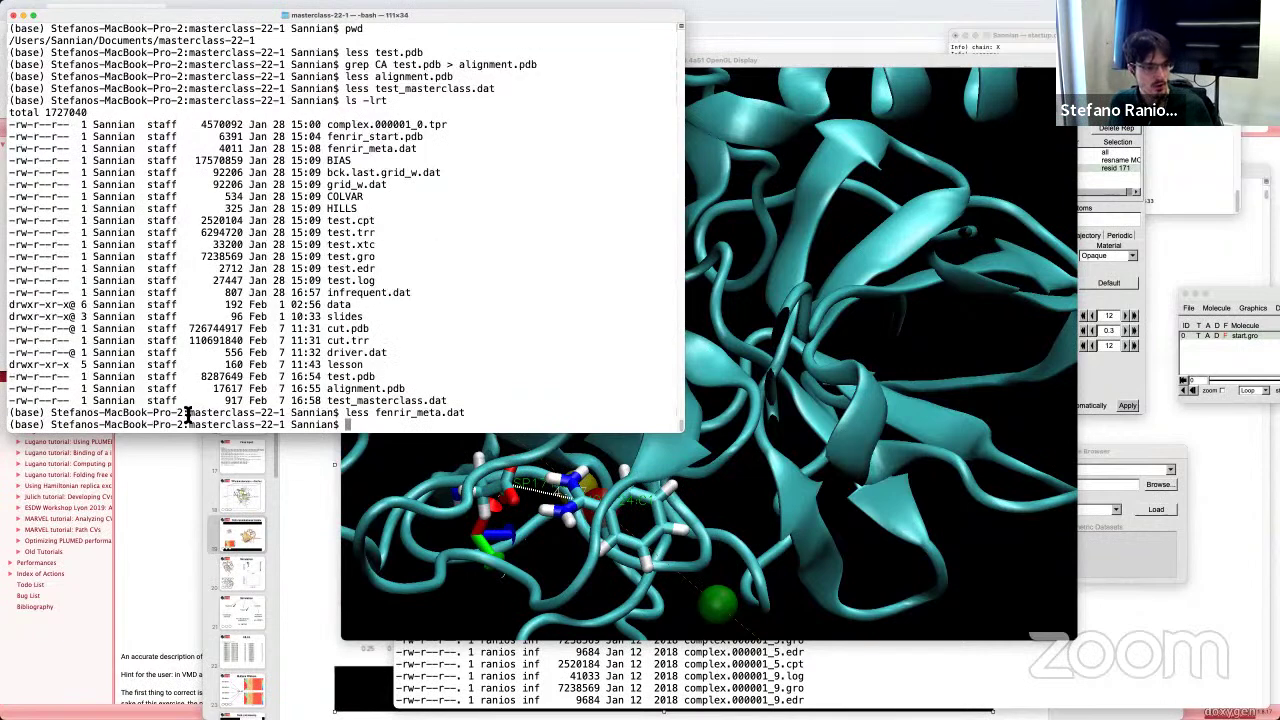
{"action": "type", "text": "less"}
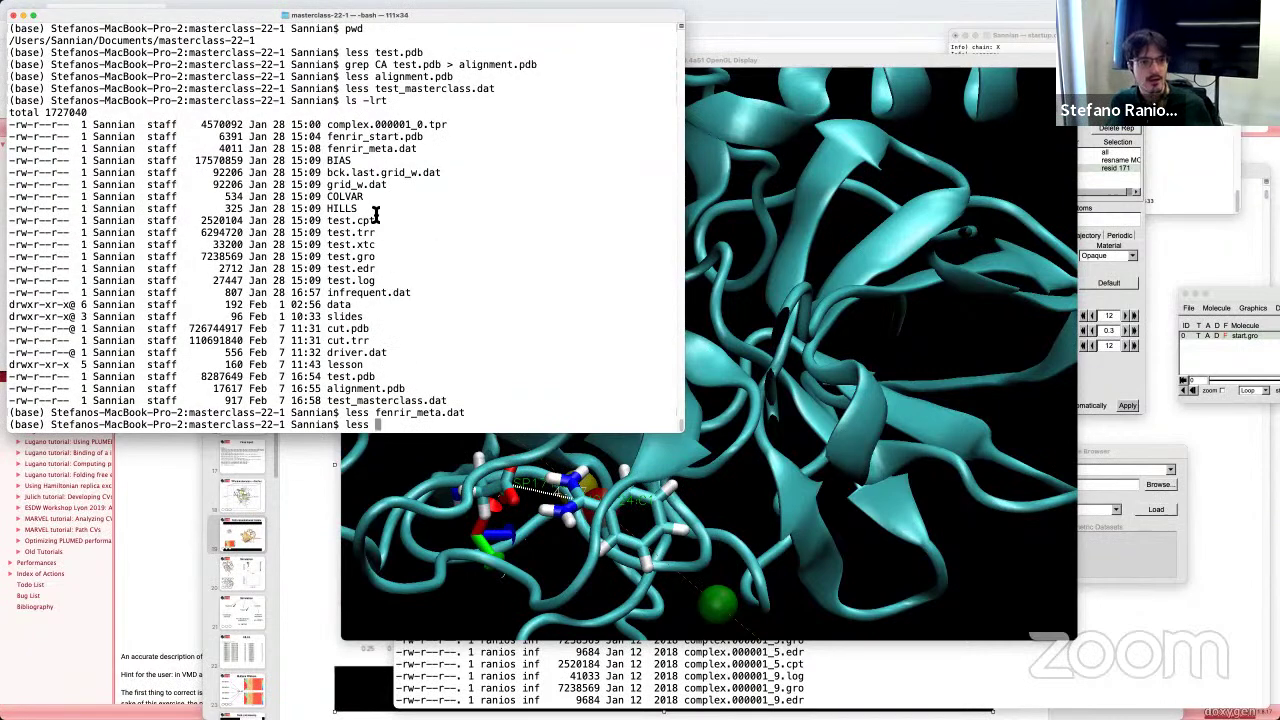
{"action": "key", "text": "super+v"}
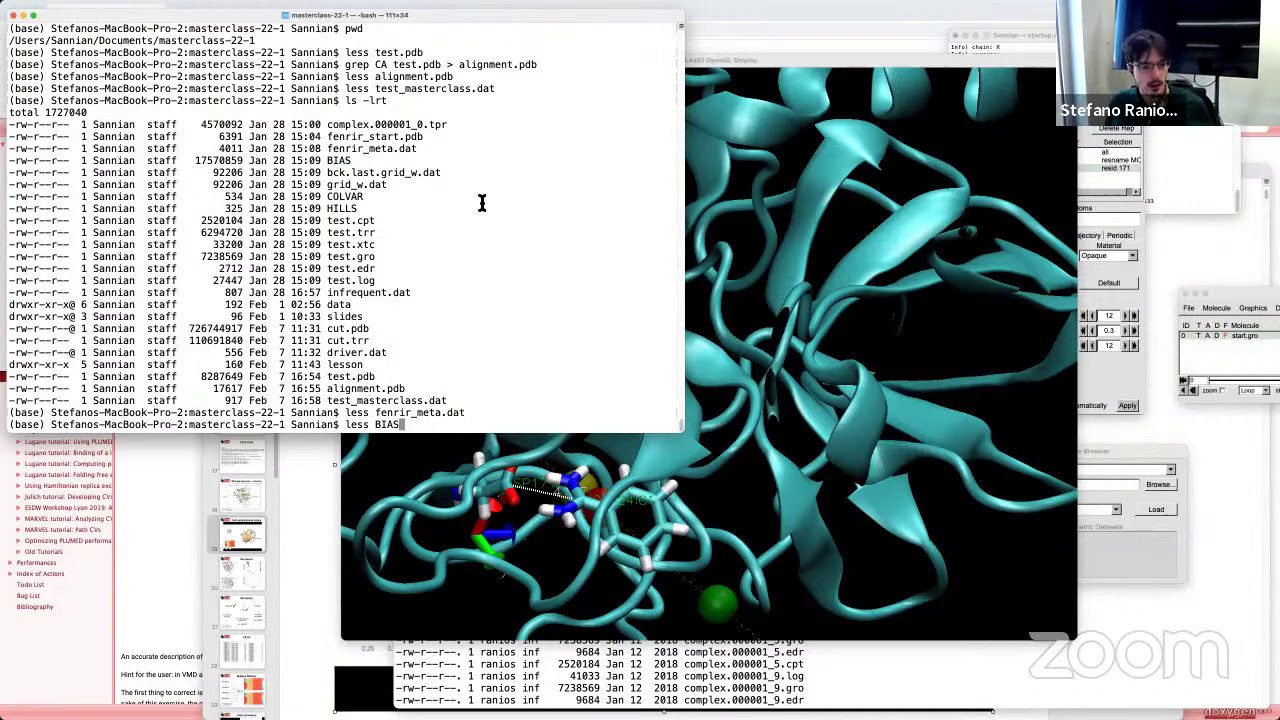
{"action": "key", "text": "Return"}
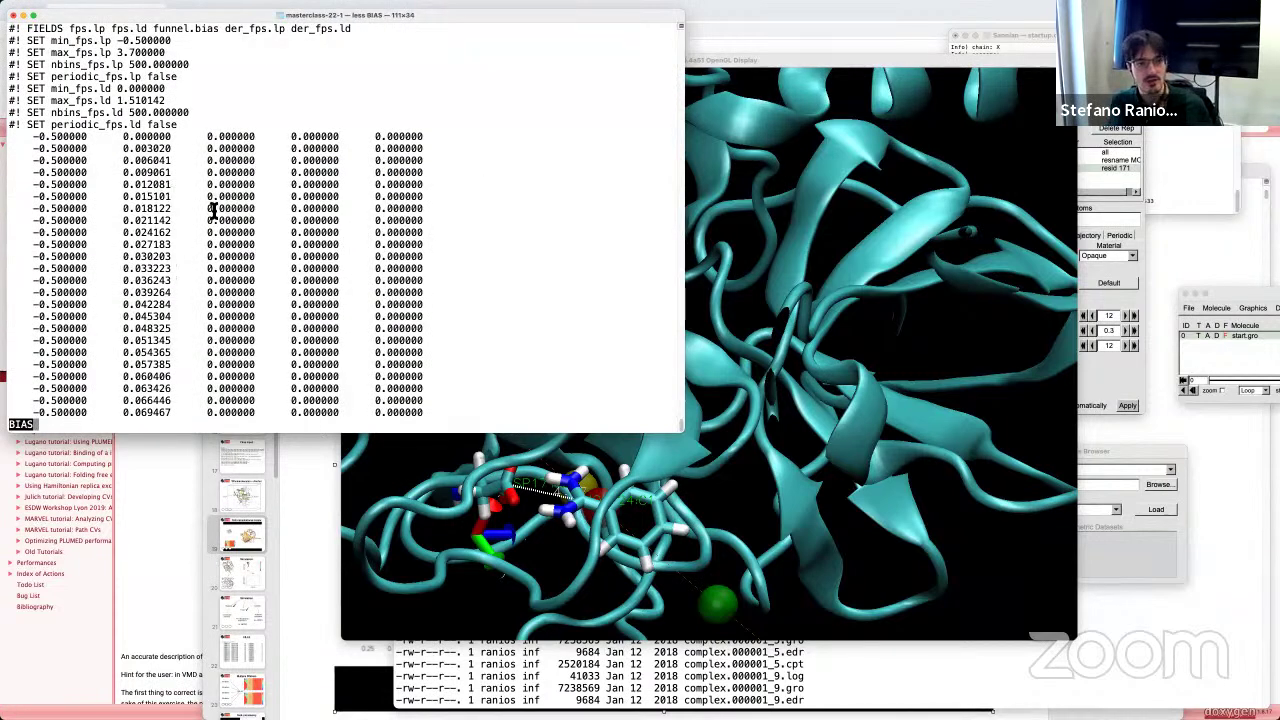
Step: Inspect BIAS's first fps.lp -0.500000 and fps.ld 0.000000 values and its FIELDS header
{"action": "key", "text": "Up"}
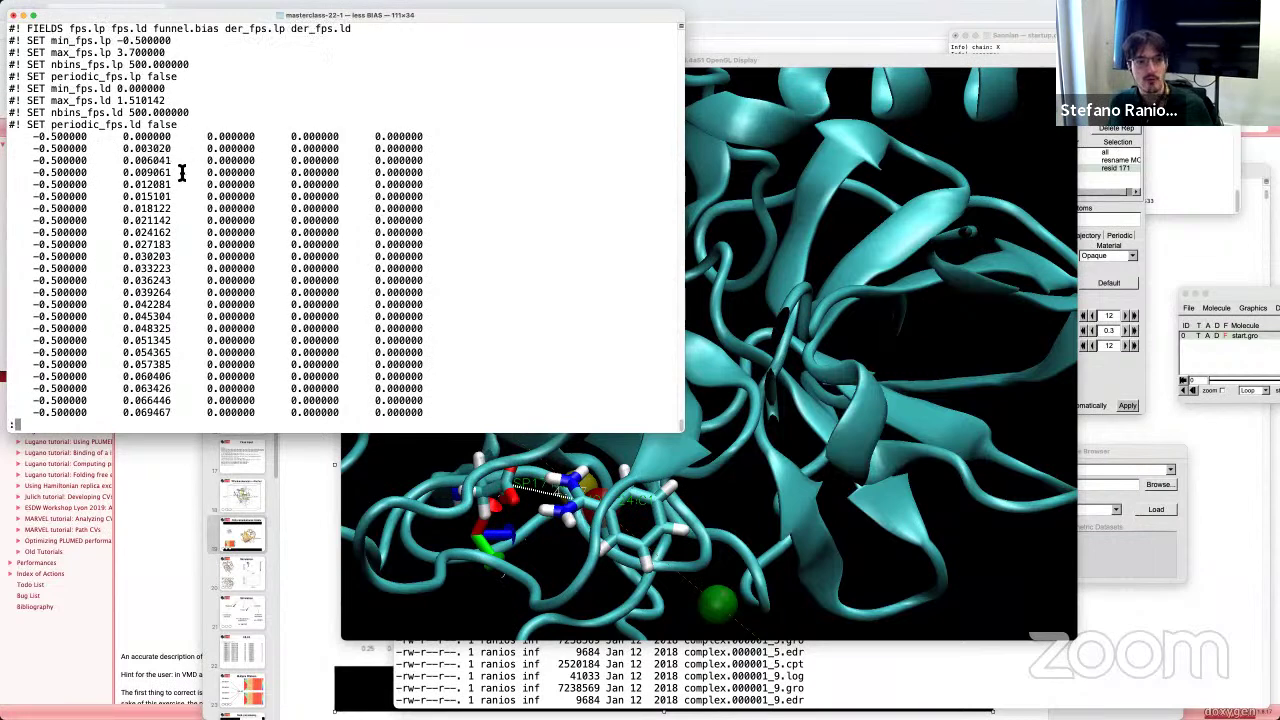
{"action": "left_click_drag", "start_coordinate": [29, 136], "coordinate": [88, 138]}
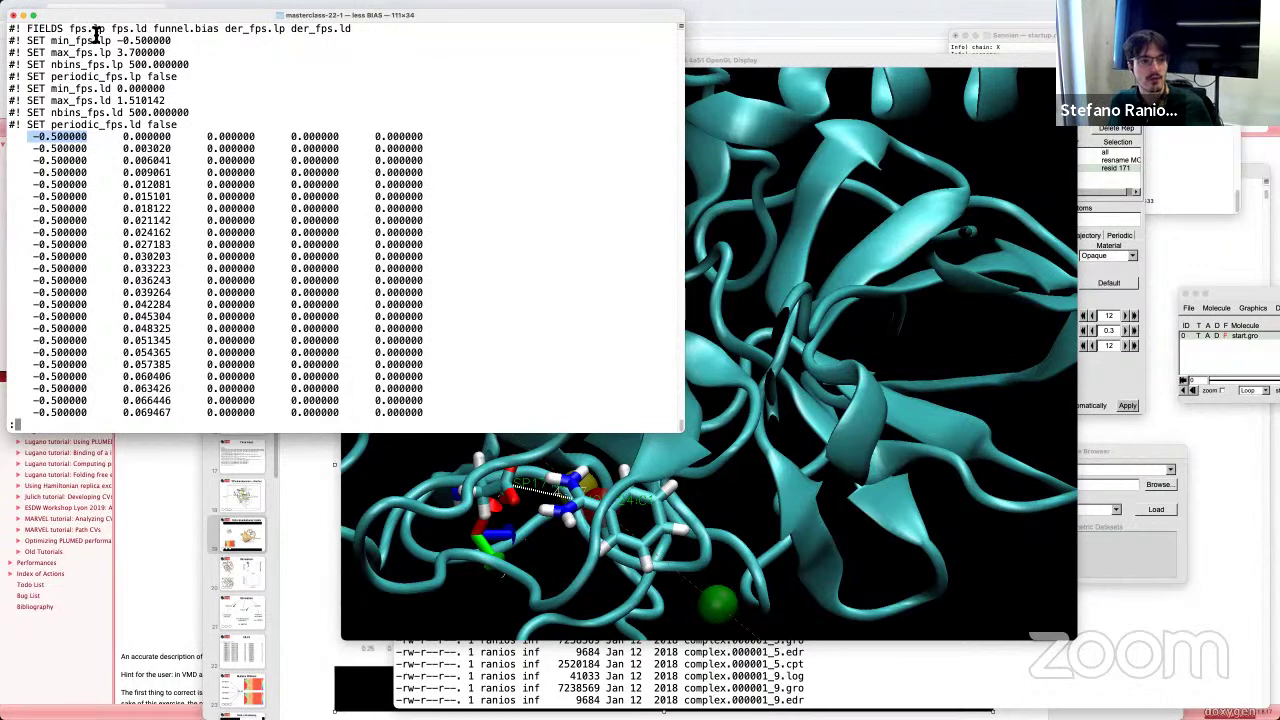
{"action": "left_click_drag", "start_coordinate": [122, 137], "coordinate": [172, 138]}
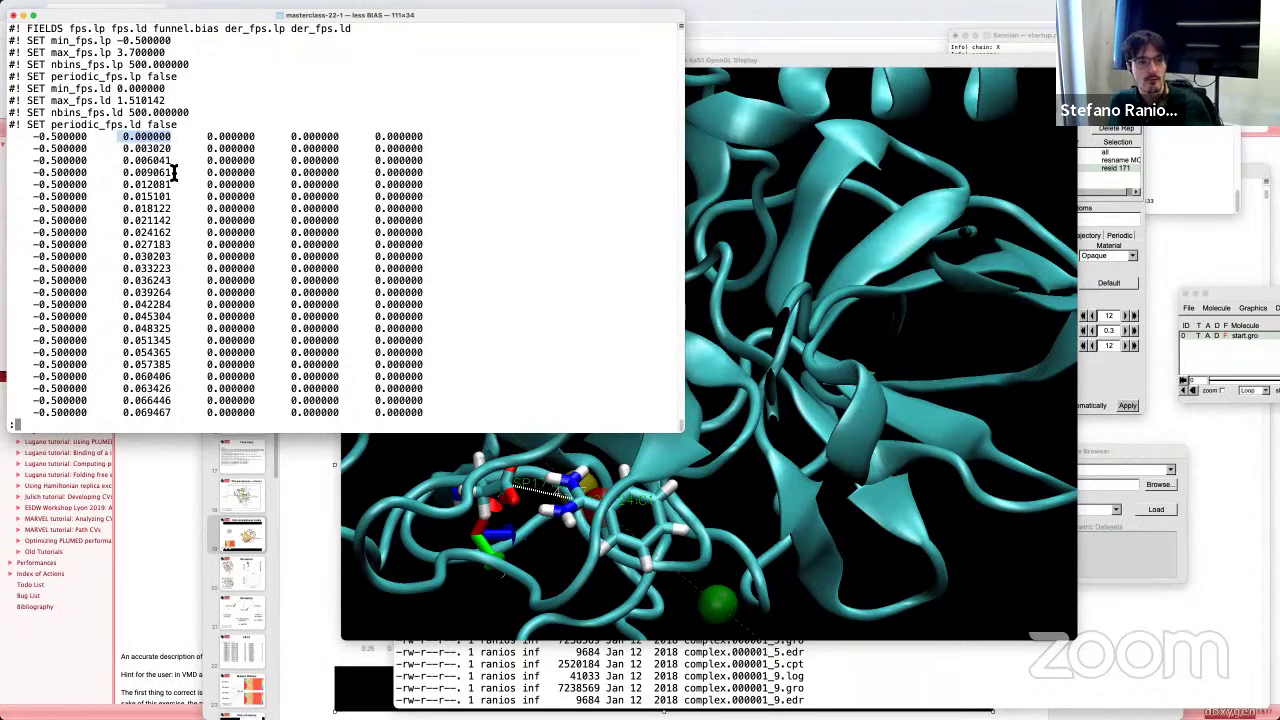
{"action": "left_click_drag", "start_coordinate": [112, 29], "coordinate": [146, 29]}
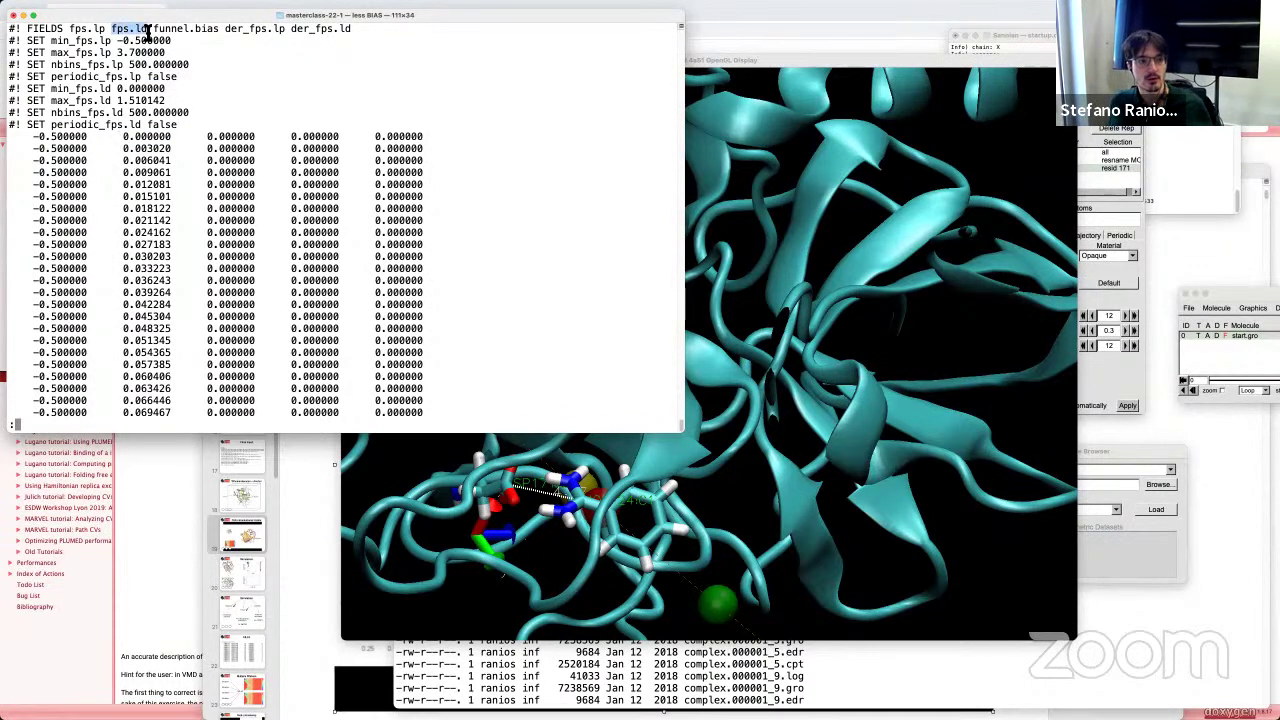
{"action": "left_click_drag", "start_coordinate": [8, 29], "coordinate": [352, 29]}
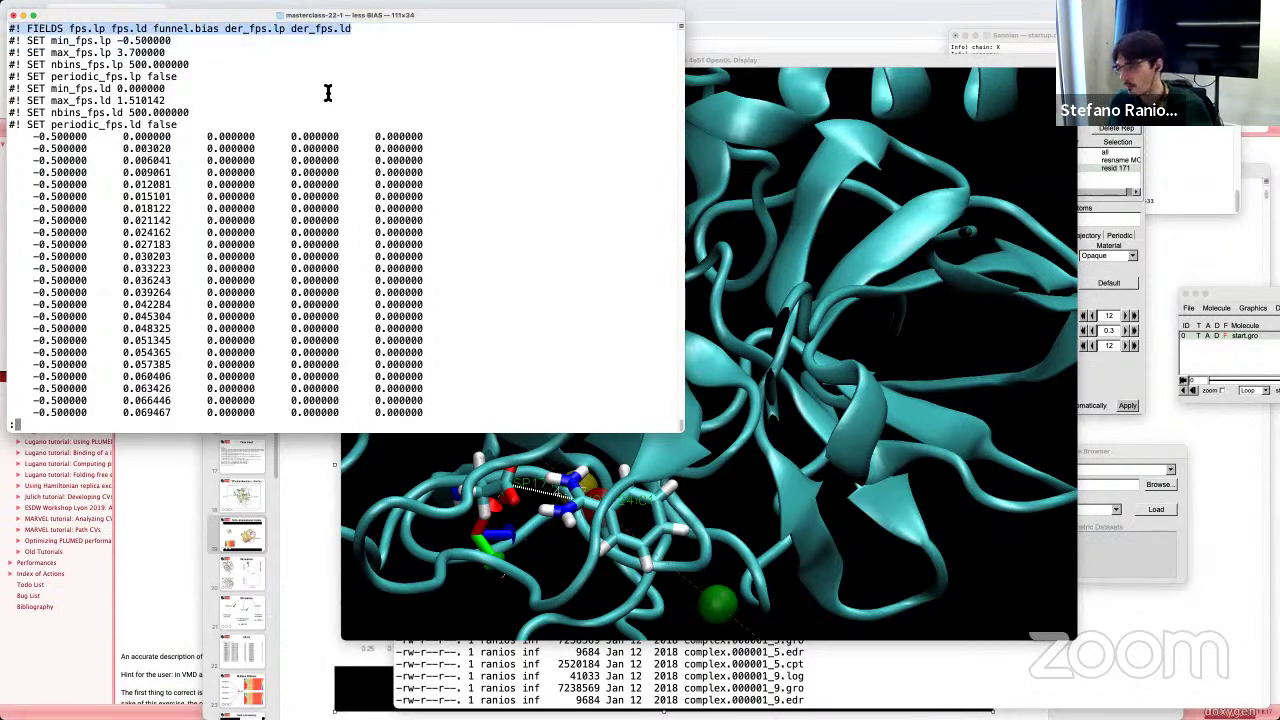
Step: Pick out the fps.lp, fps.ld, funnel.bias, der_fps.lp and der_fps.ld columns, scroll down, then return to the slides
{"action": "double_click", "coordinate": [98, 30]}
{"action": "double_click", "coordinate": [130, 30]}
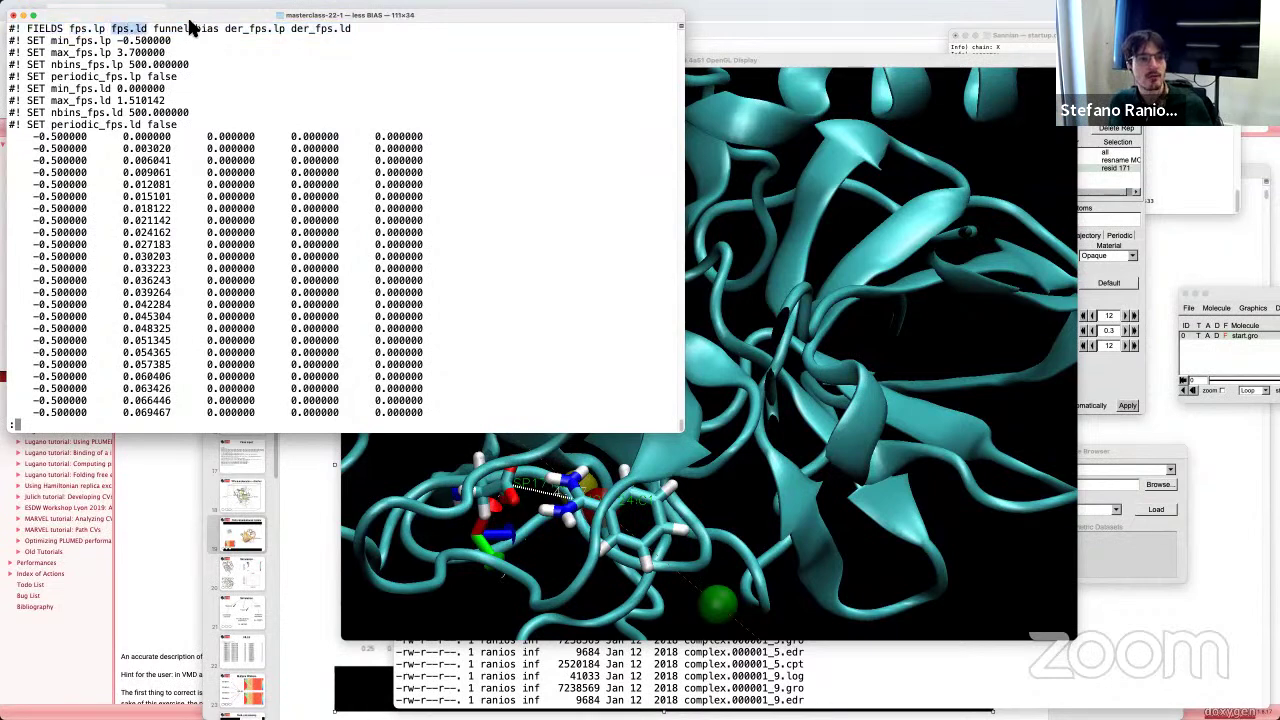
{"action": "double_click", "coordinate": [180, 30]}
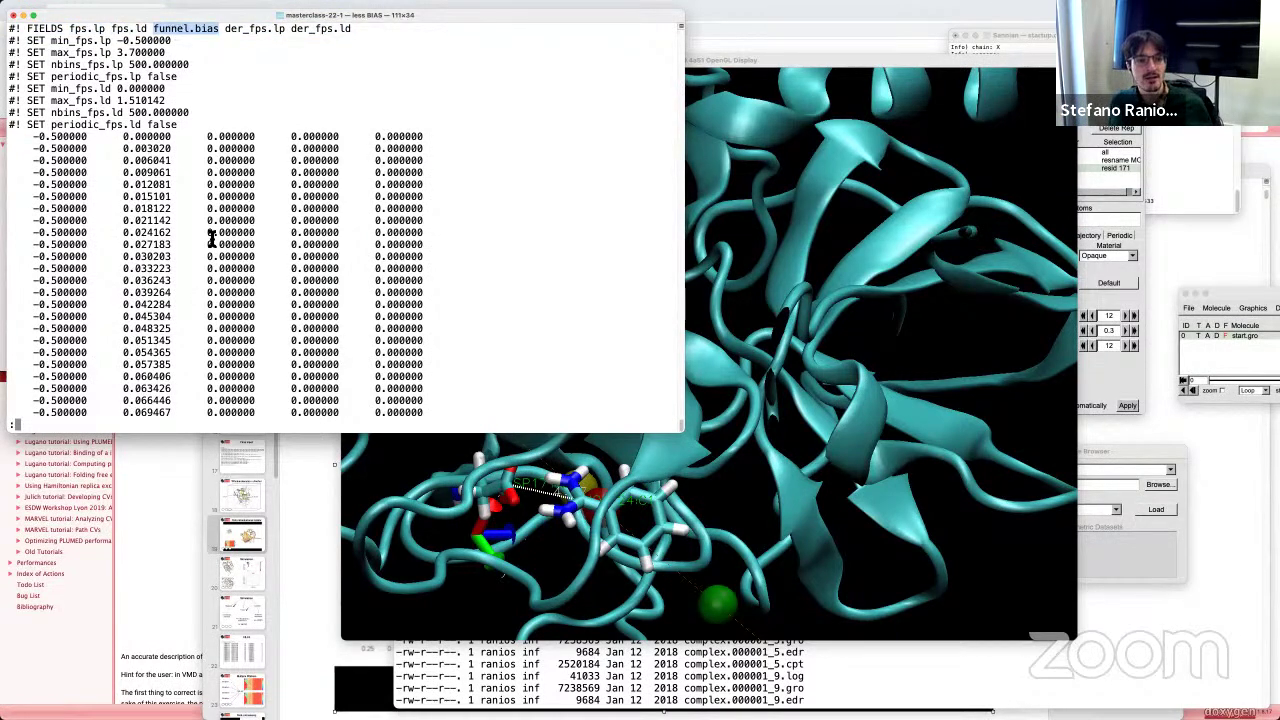
{"action": "double_click", "coordinate": [250, 30]}
{"action": "double_click", "coordinate": [322, 30]}
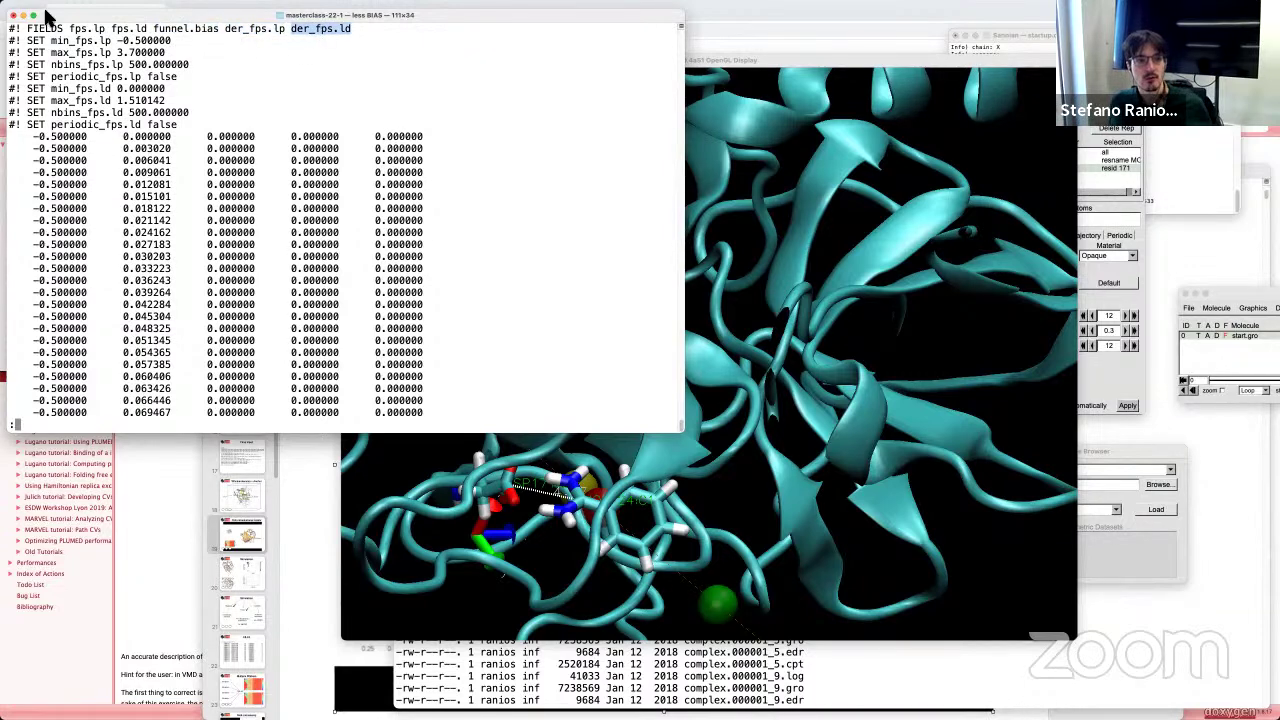
{"action": "scroll", "coordinate": [285, 263], "scroll_direction": "down", "scroll_amount": 20}
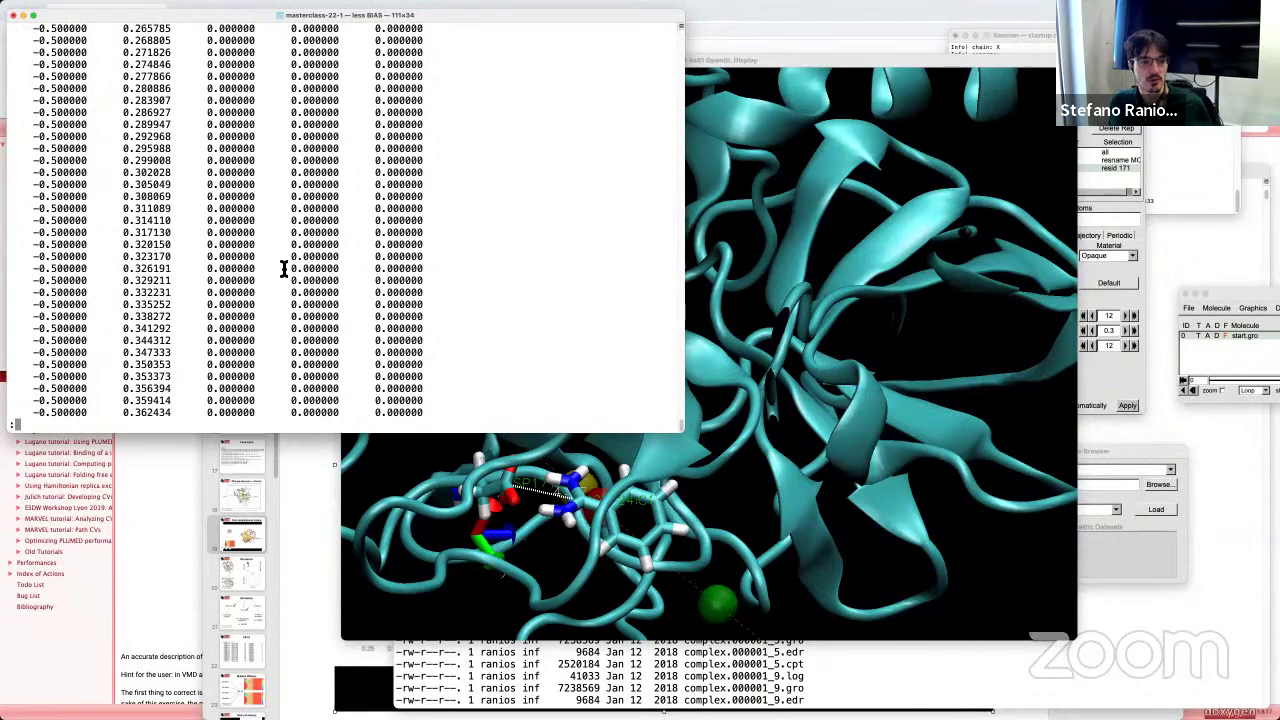
{"action": "scroll", "coordinate": [285, 270], "scroll_direction": "down", "scroll_amount": 20}
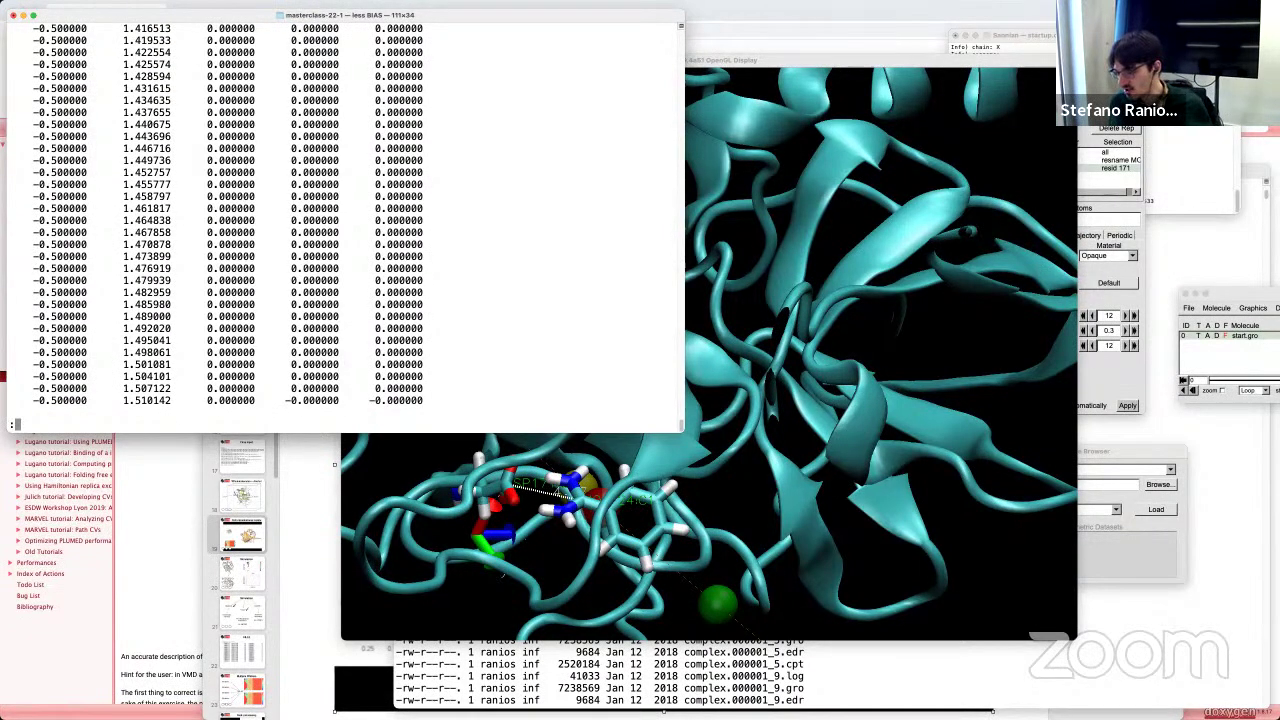
{"action": "key", "text": "super+Tab"}
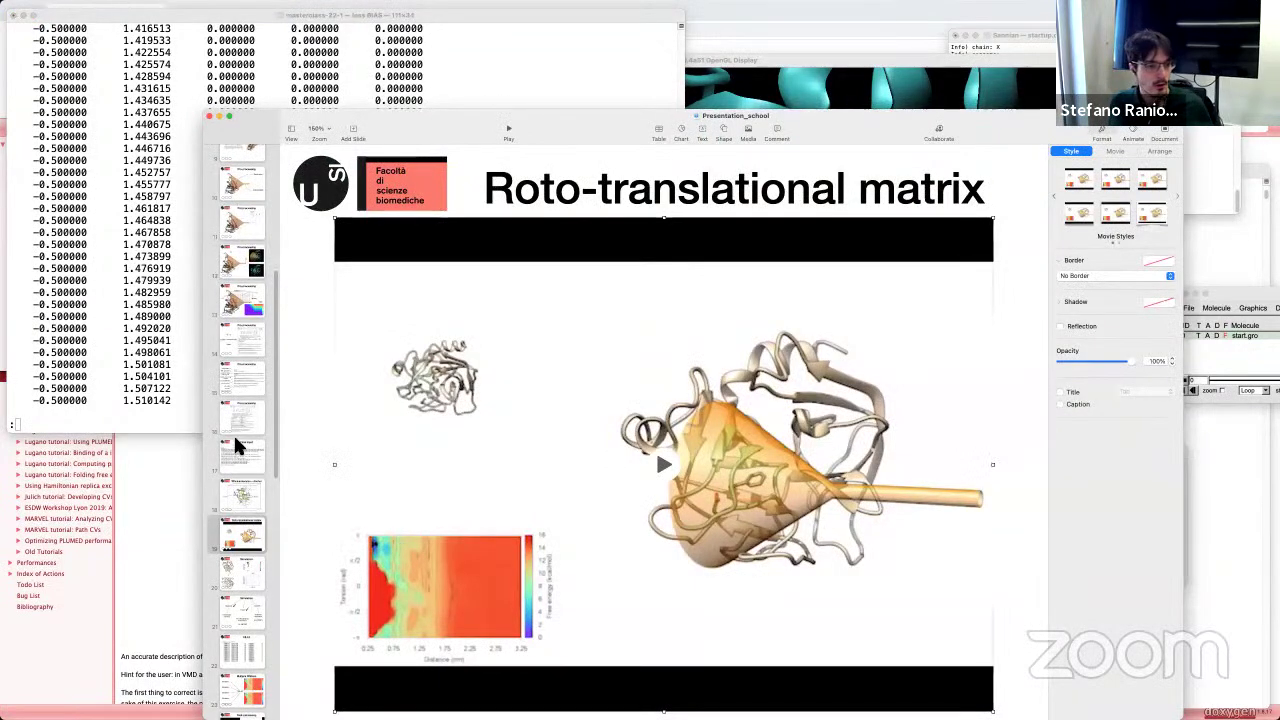
Step: Show the Pre-processing bias-grid slide, then quit less and point out BIAS and HILLS in the listing
{"action": "left_click", "coordinate": [240, 300]}
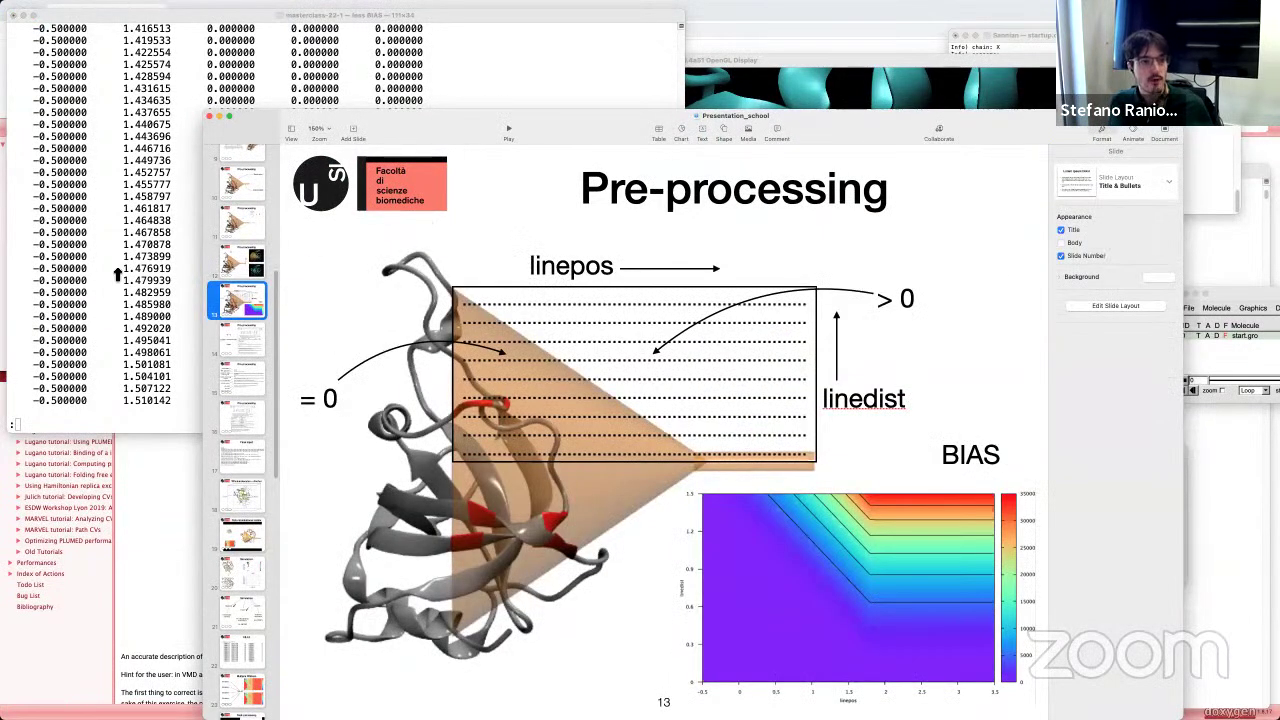
{"action": "left_click", "coordinate": [115, 274]}
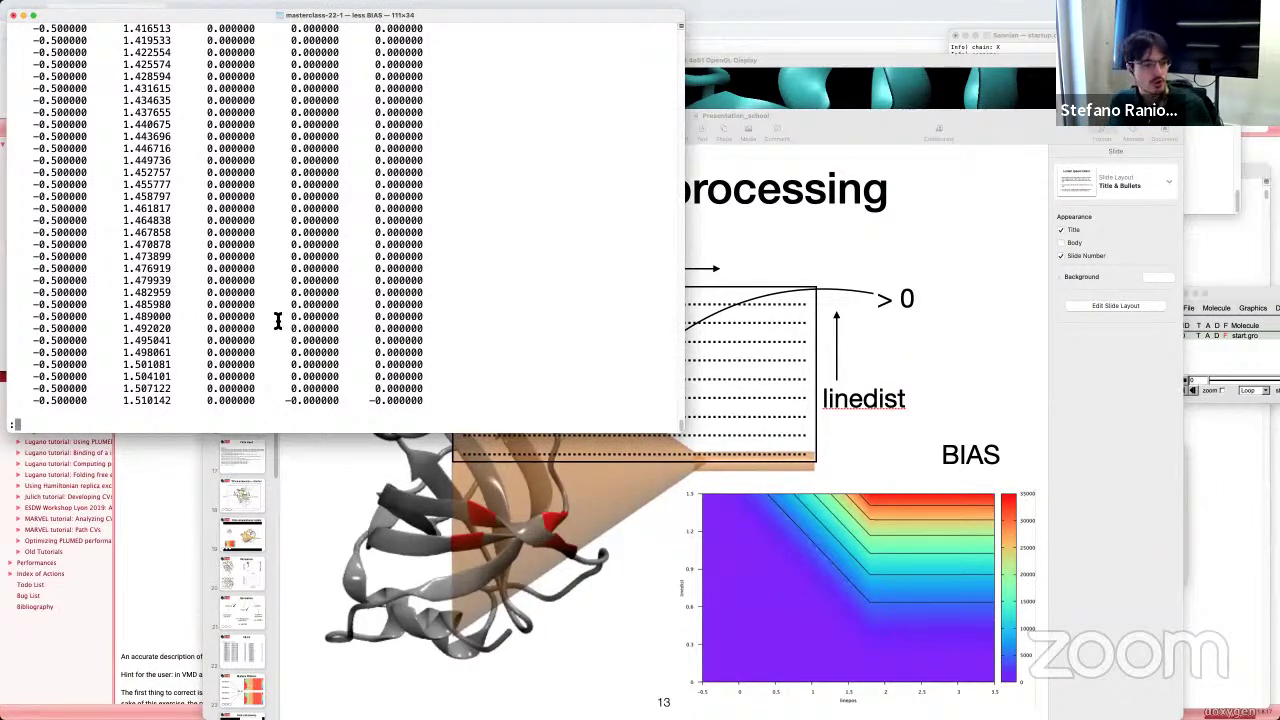
{"action": "key", "text": "q"}
{"action": "double_click", "coordinate": [340, 148]}
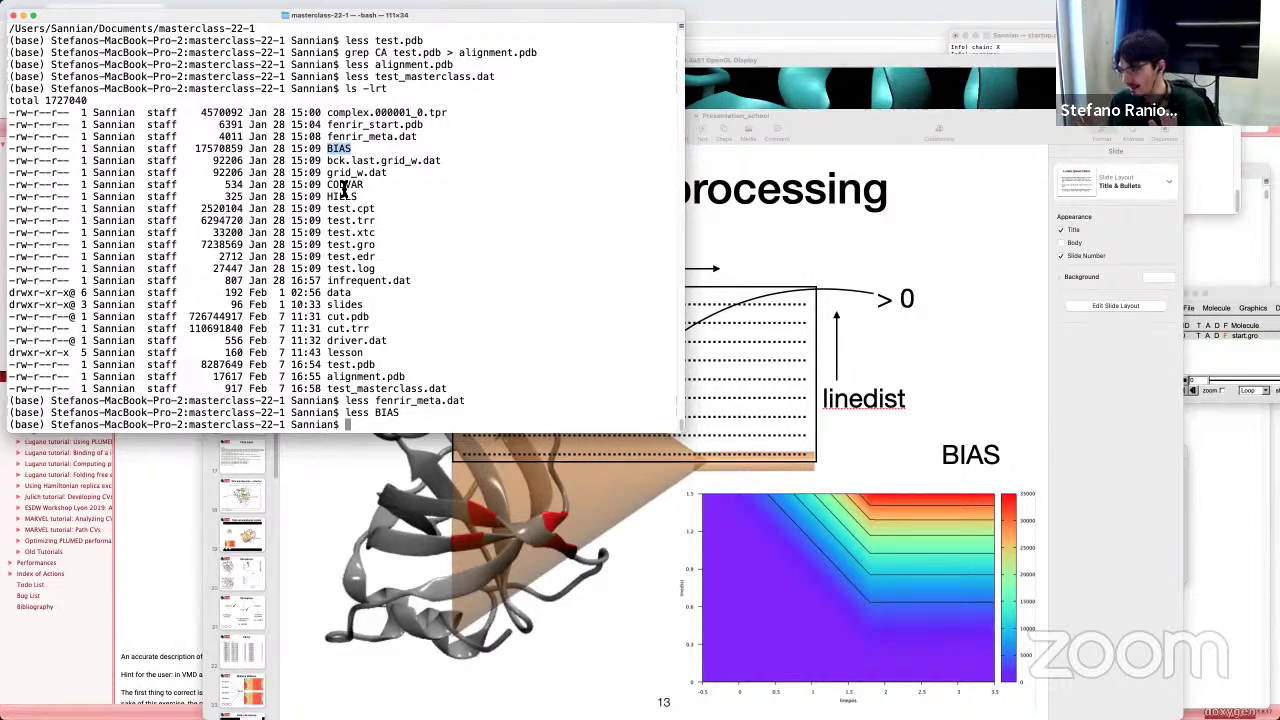
{"action": "double_click", "coordinate": [342, 196]}
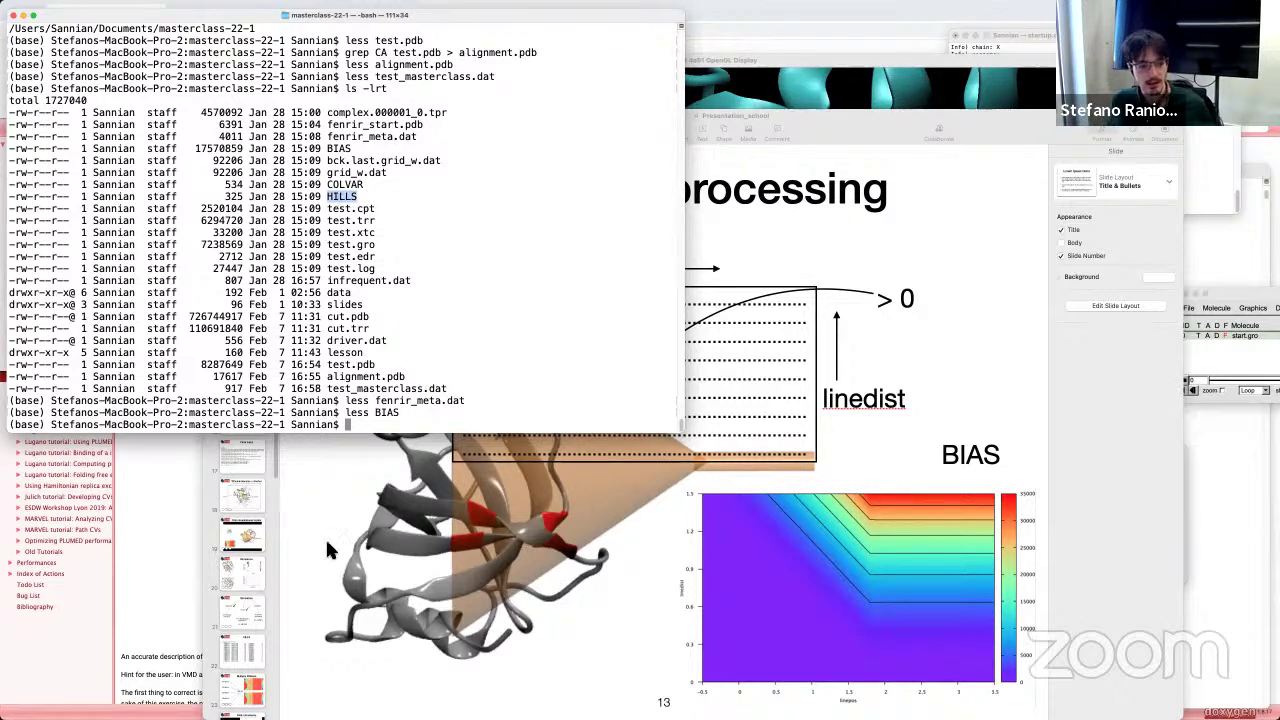
Step: Show the slide on bound and unbound regions, then return to the local terminal listing
{"action": "scroll", "coordinate": [237, 513], "scroll_direction": "down", "scroll_amount": 5}
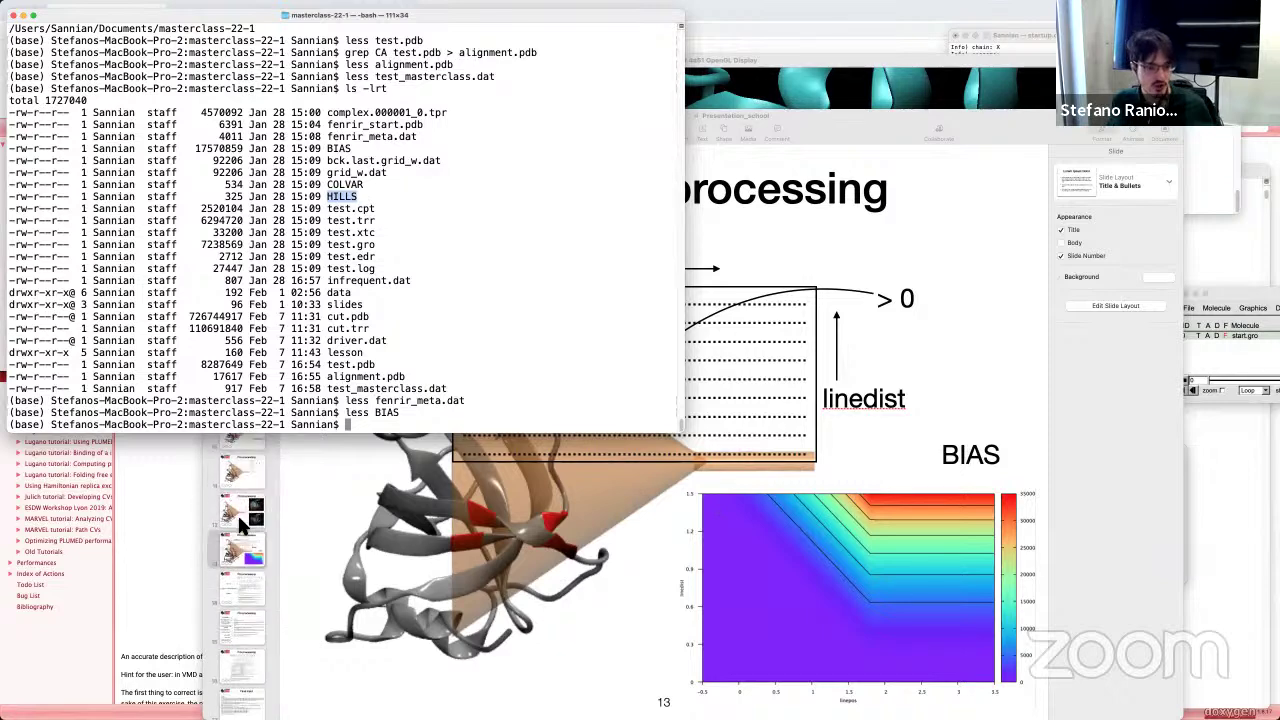
{"action": "left_click", "coordinate": [239, 533]}
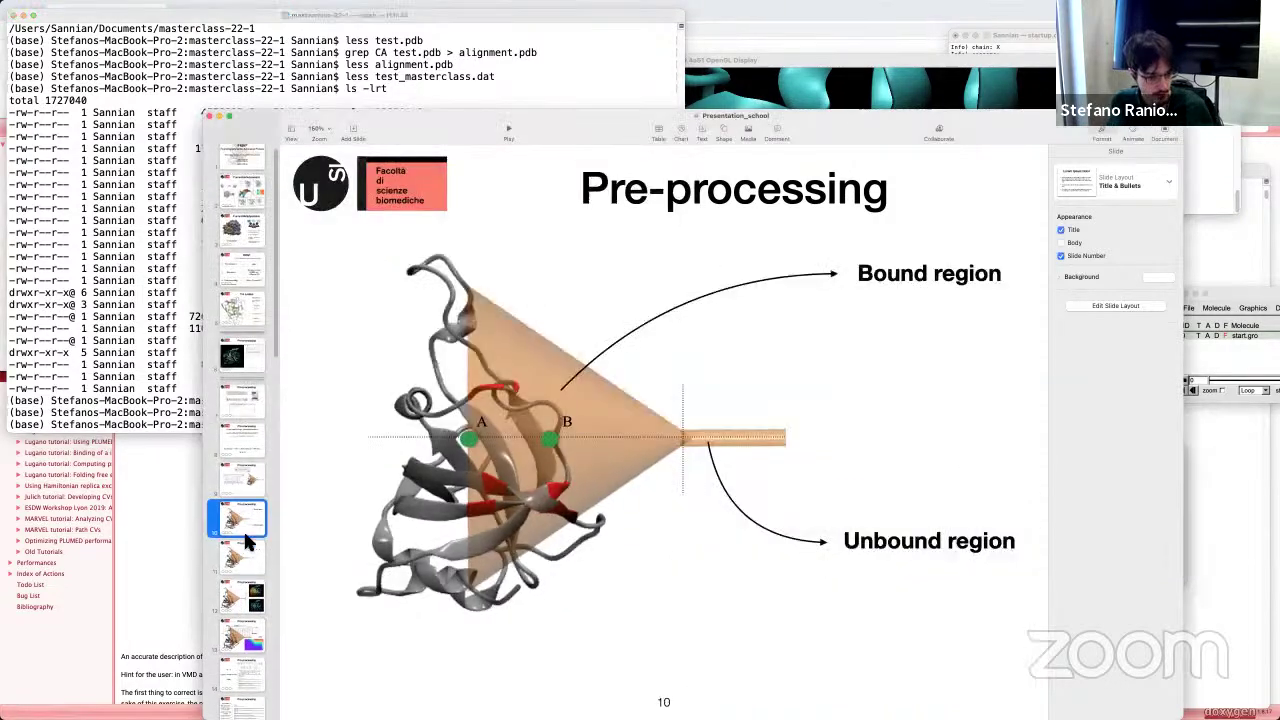
{"action": "scroll", "coordinate": [247, 530], "scroll_direction": "up", "scroll_amount": 3}
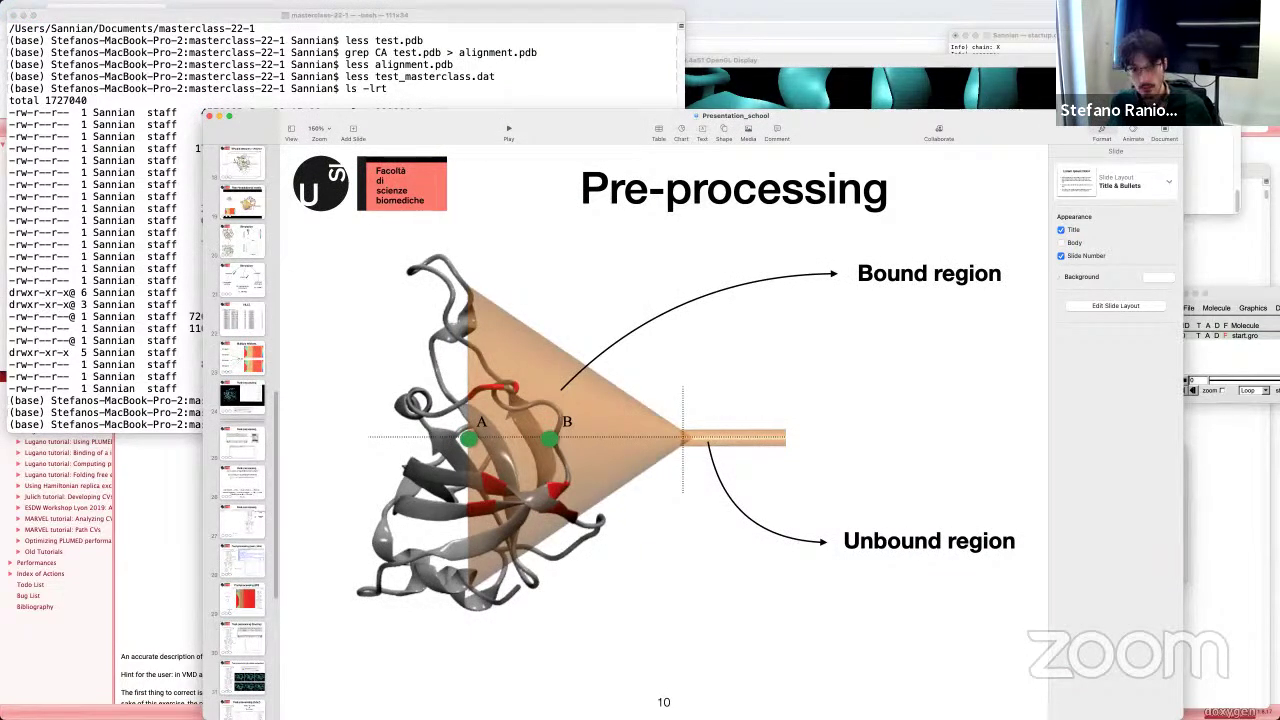
{"action": "left_click", "coordinate": [129, 340]}
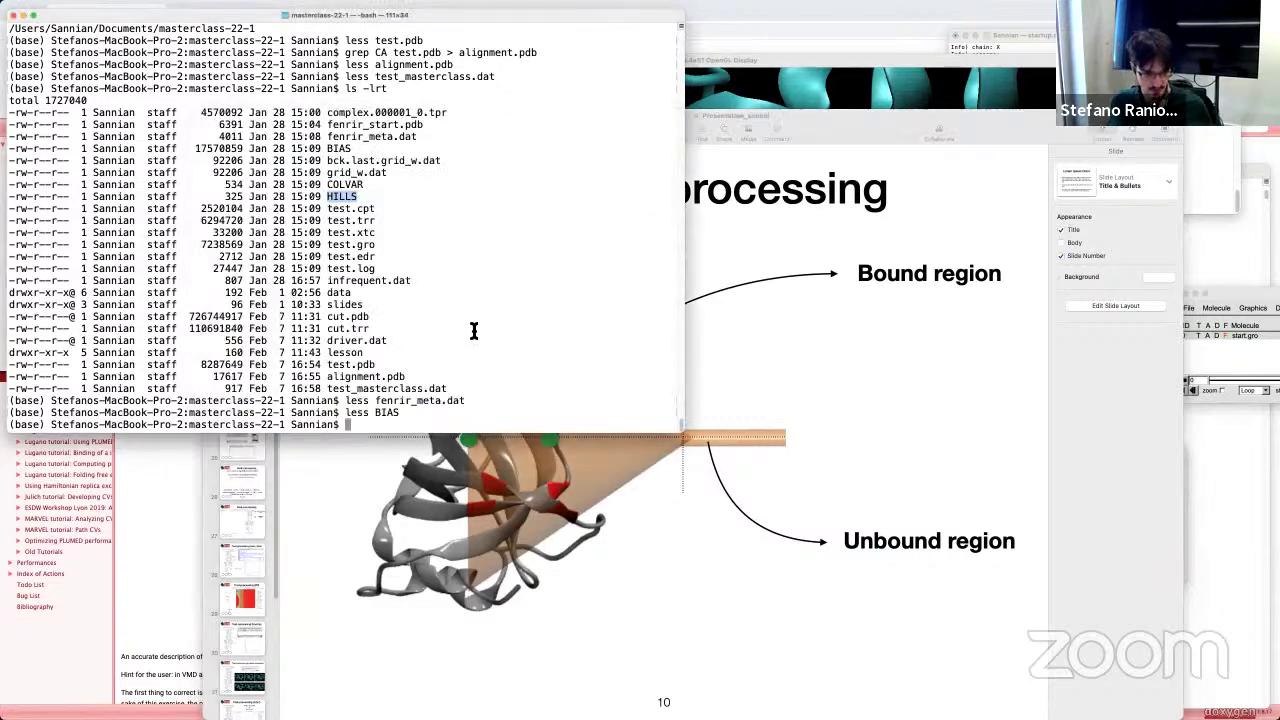
{"action": "type", "text": "l"}
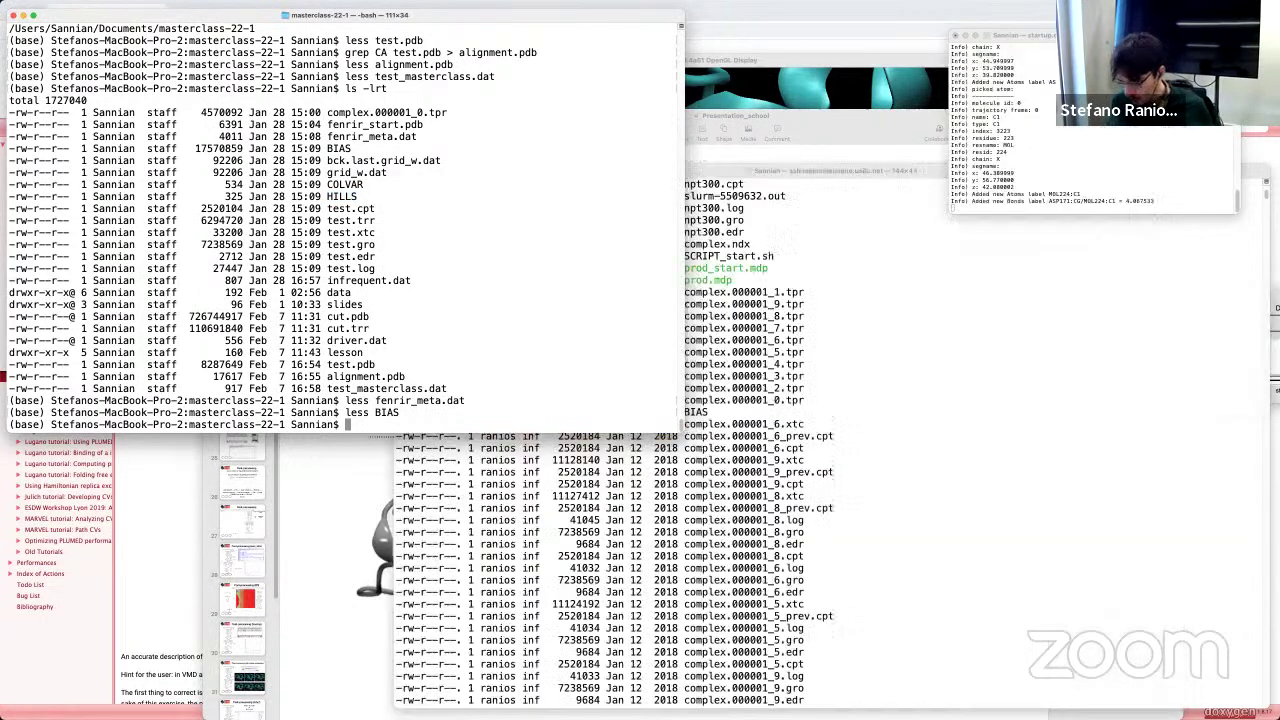
Step: Scroll the remote ssh terminal listing down to the HILLS_total and COLVAR_total.0–9 files
{"action": "left_click", "coordinate": [998, 650]}
{"action": "scroll", "coordinate": [998, 650], "scroll_direction": "up", "scroll_amount": 5}
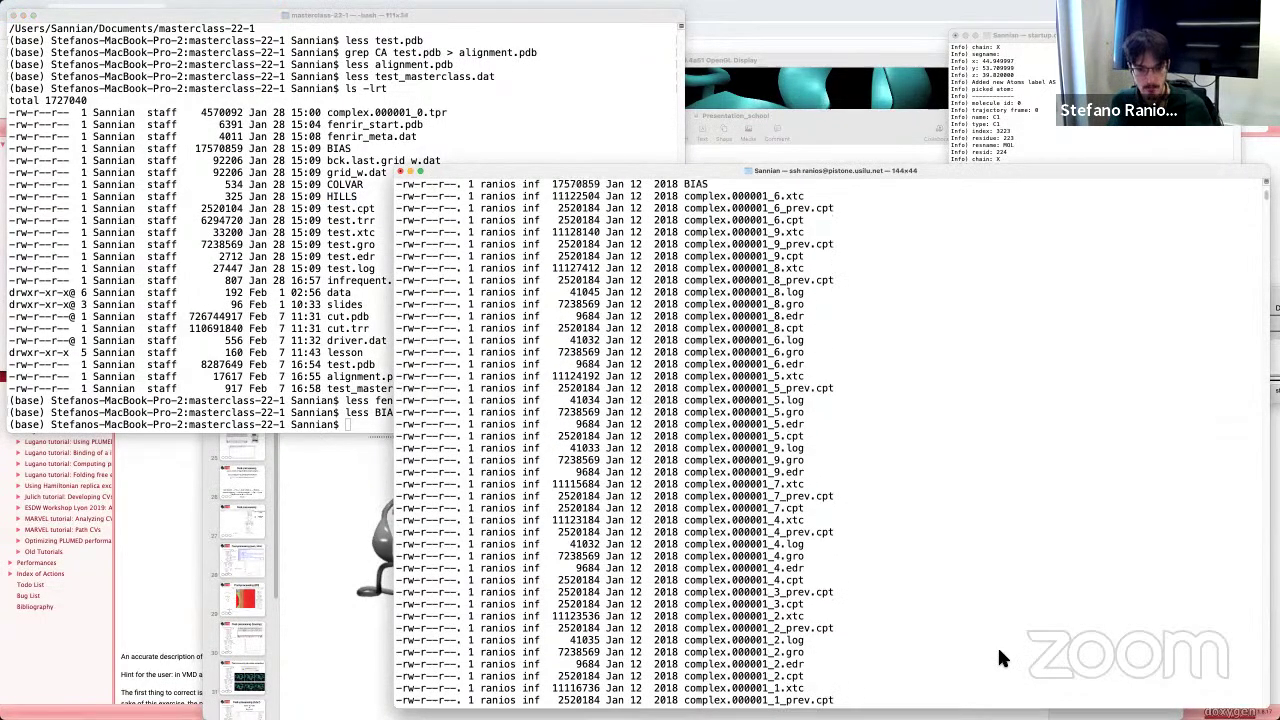
{"action": "scroll", "coordinate": [1000, 650], "scroll_direction": "up", "scroll_amount": 3}
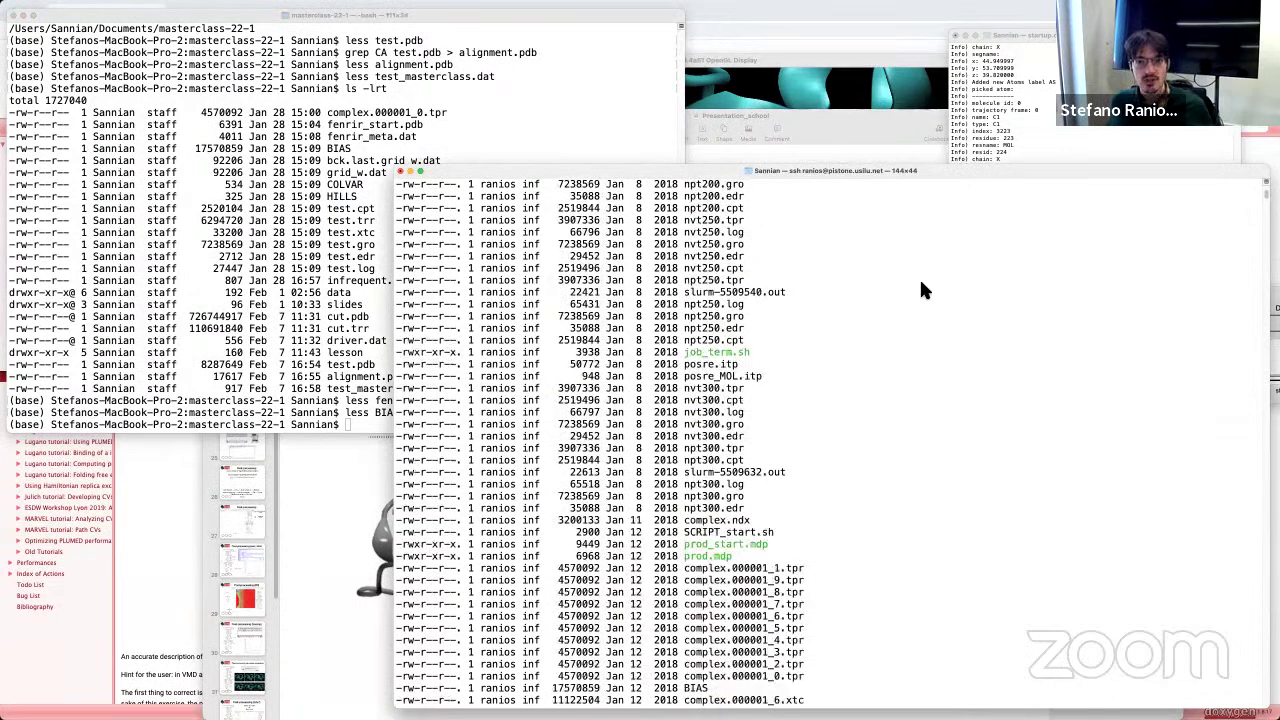
{"action": "scroll", "coordinate": [785, 552], "scroll_direction": "down", "scroll_amount": 12}
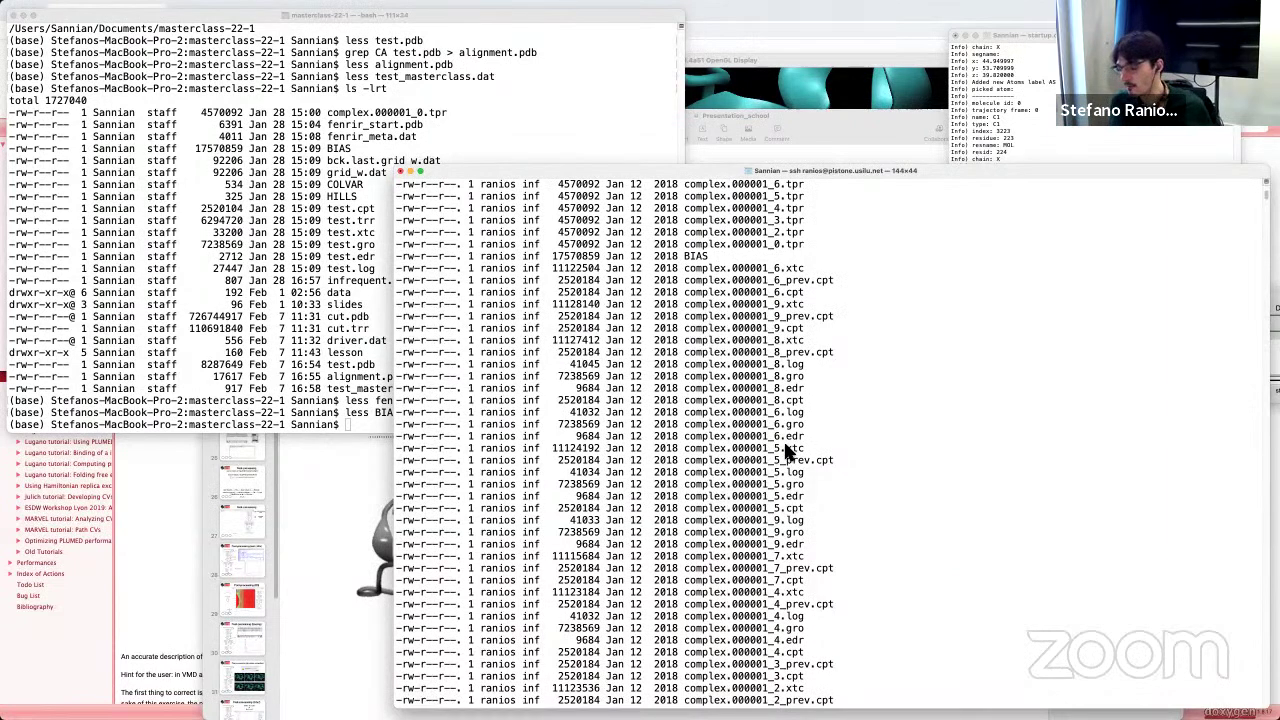
{"action": "scroll", "coordinate": [787, 485], "scroll_direction": "up", "scroll_amount": 9}
{"action": "scroll", "coordinate": [787, 487], "scroll_direction": "down", "scroll_amount": 5}
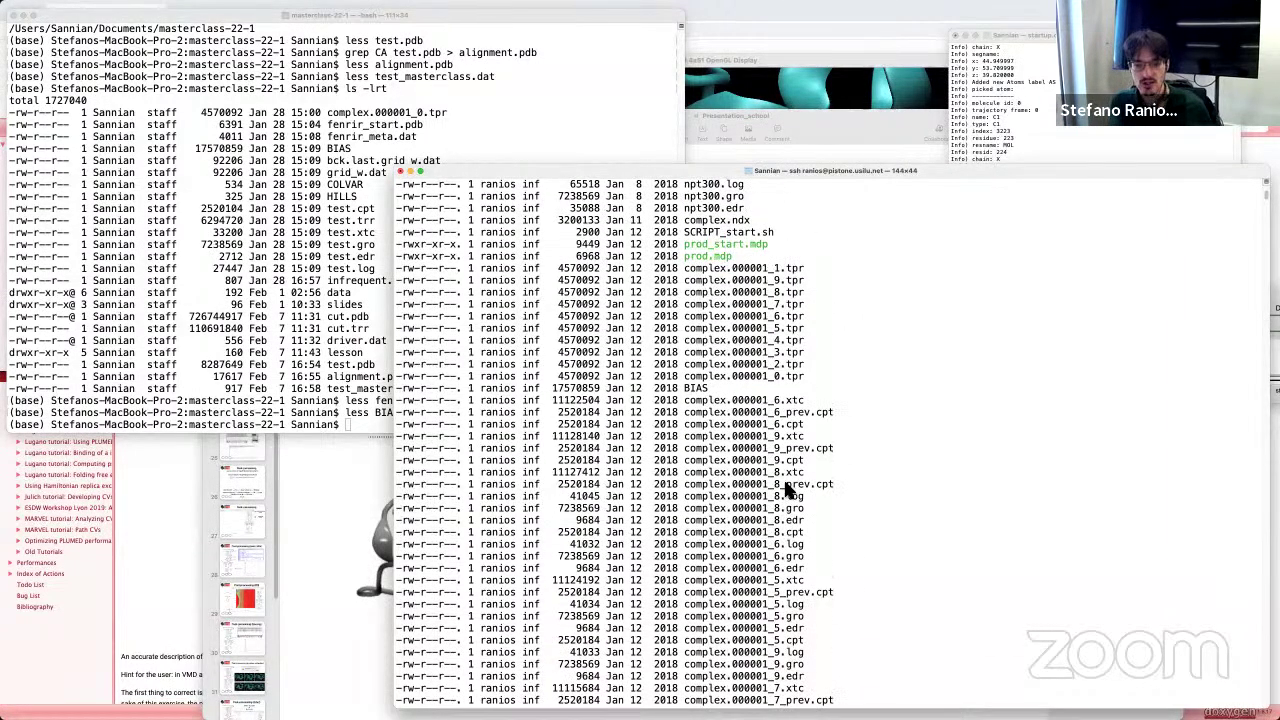
{"action": "scroll", "coordinate": [787, 489], "scroll_direction": "down", "scroll_amount": 15}
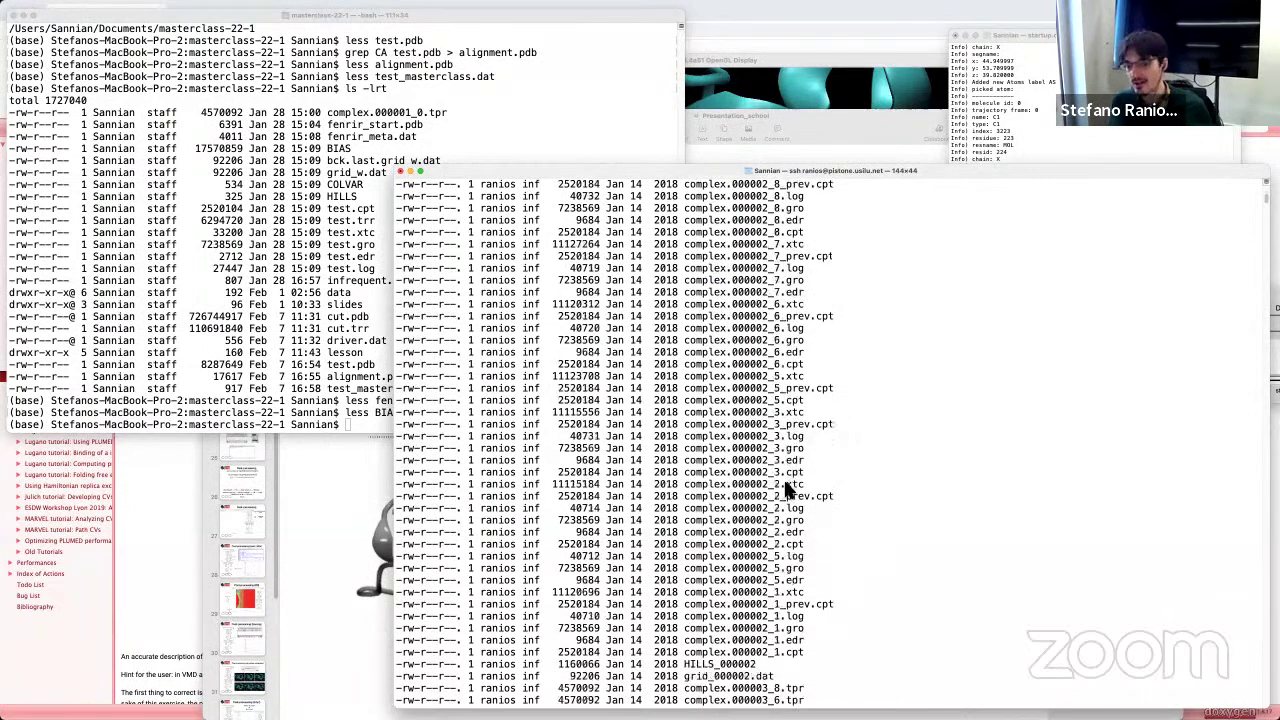
{"action": "scroll", "coordinate": [787, 489], "scroll_direction": "down", "scroll_amount": 15}
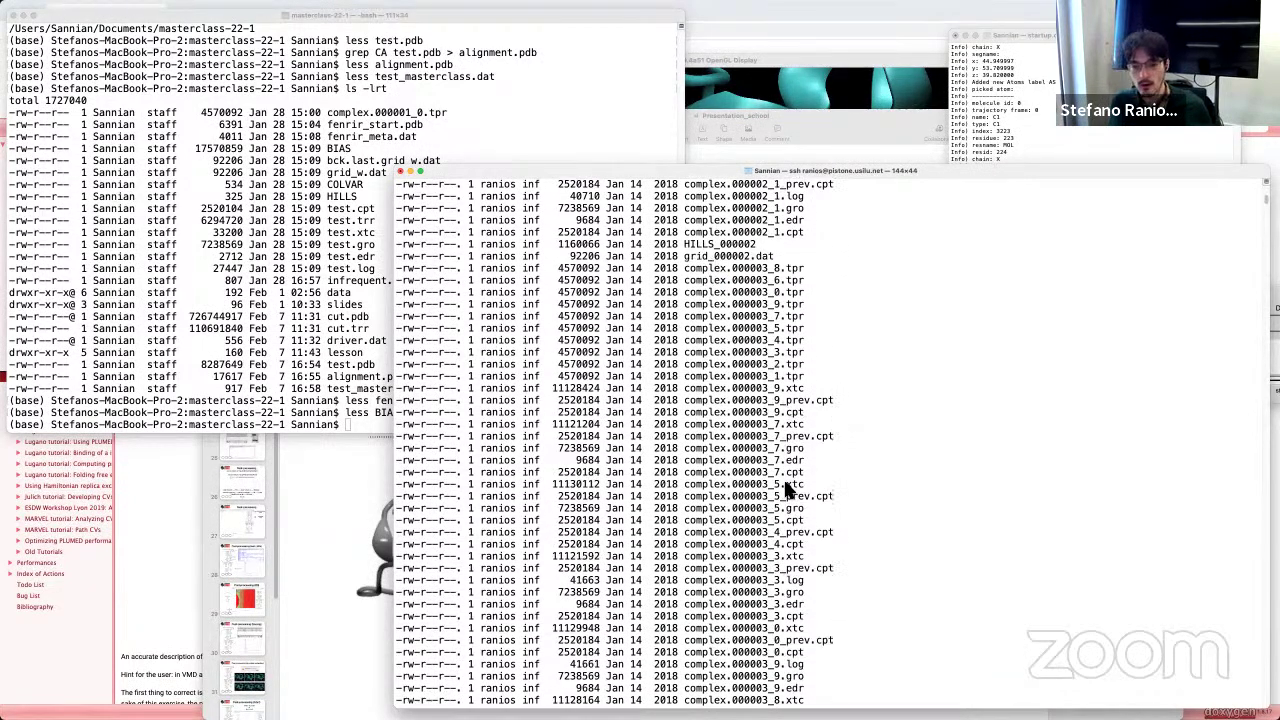
{"action": "scroll", "coordinate": [787, 489], "scroll_direction": "down", "scroll_amount": 10}
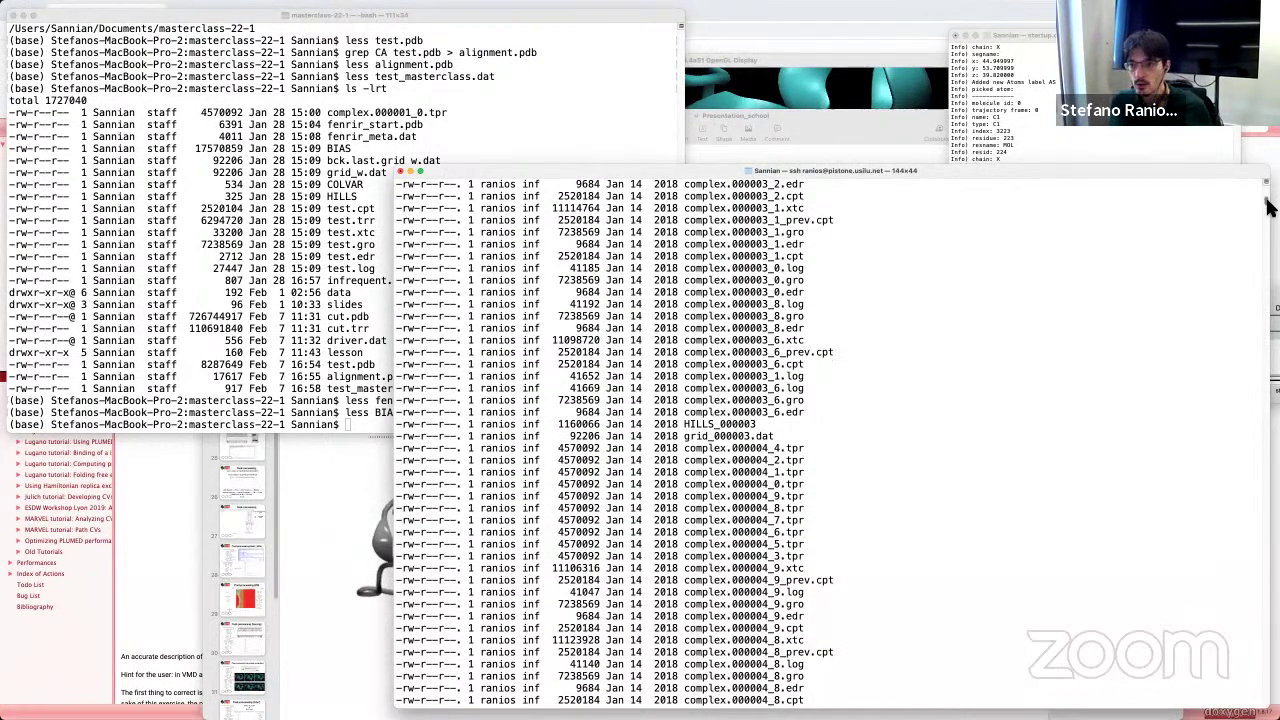
{"action": "left_click_drag", "start_coordinate": [1268, 210], "coordinate": [1268, 432]}
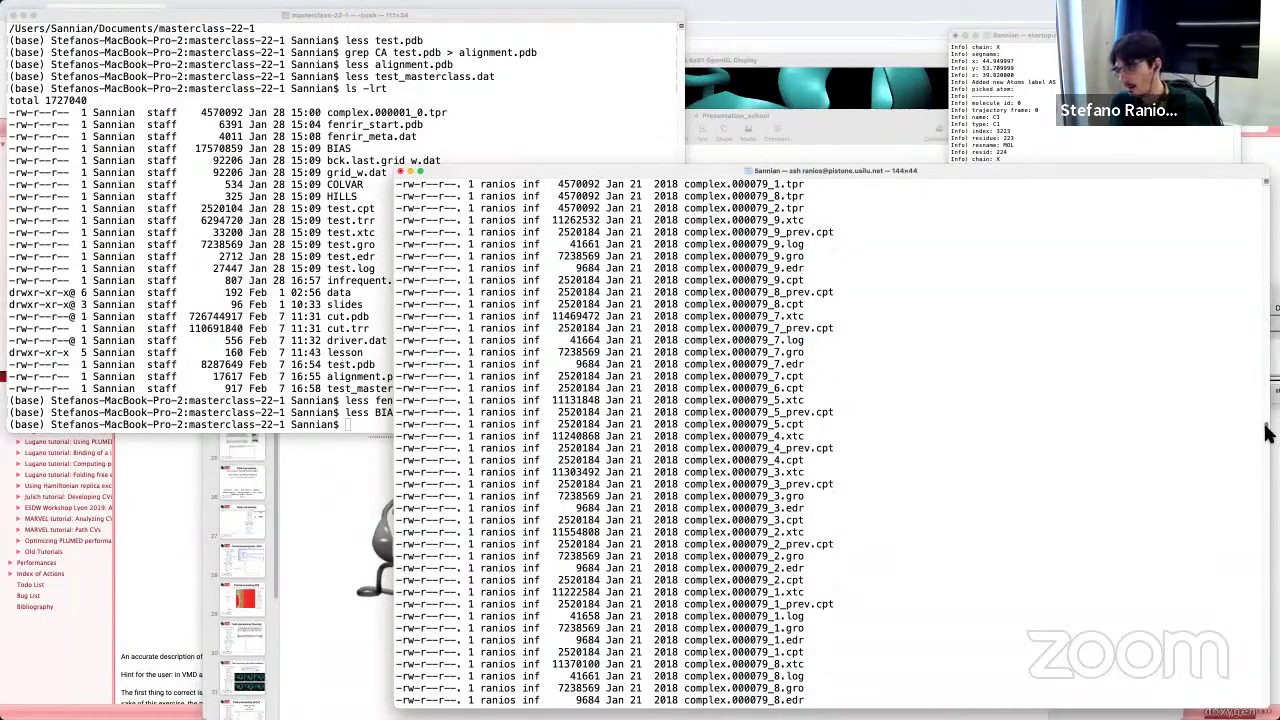
{"action": "left_click_drag", "start_coordinate": [1268, 432], "coordinate": [1266, 704]}
{"action": "scroll", "coordinate": [830, 440], "scroll_direction": "up", "scroll_amount": 5}
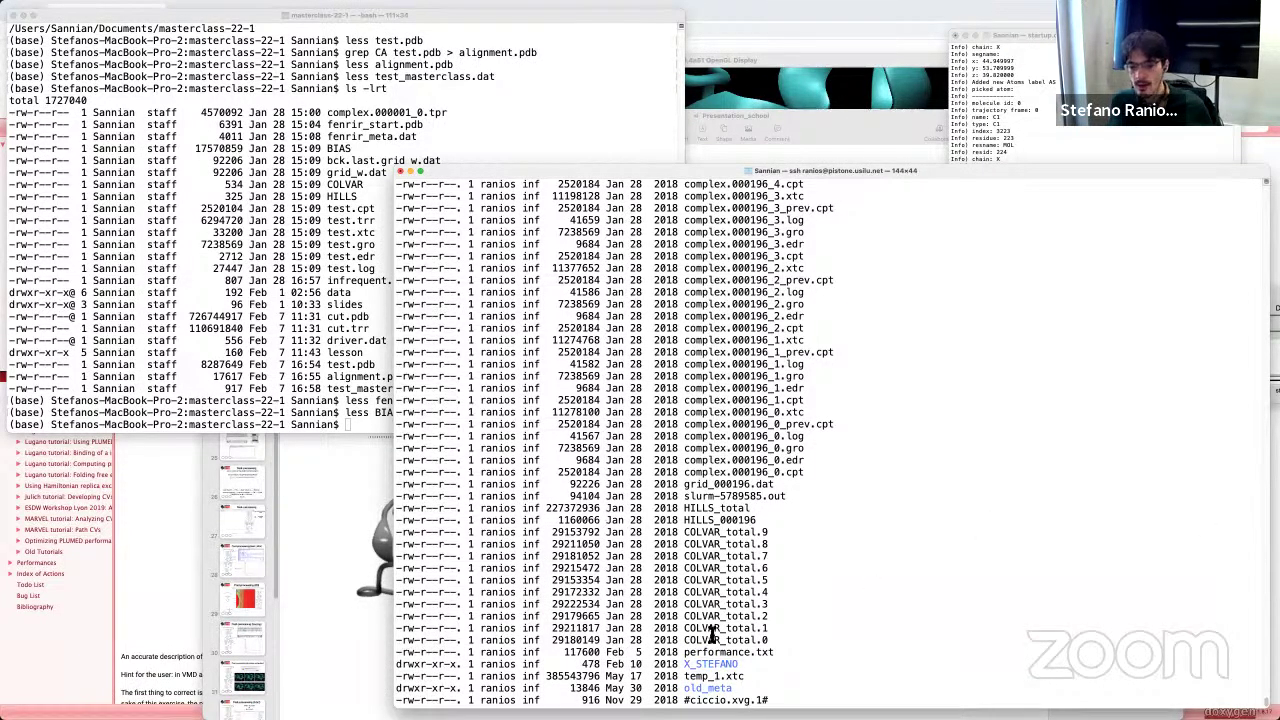
{"action": "left_click_drag", "start_coordinate": [766, 640], "coordinate": [765, 533]}
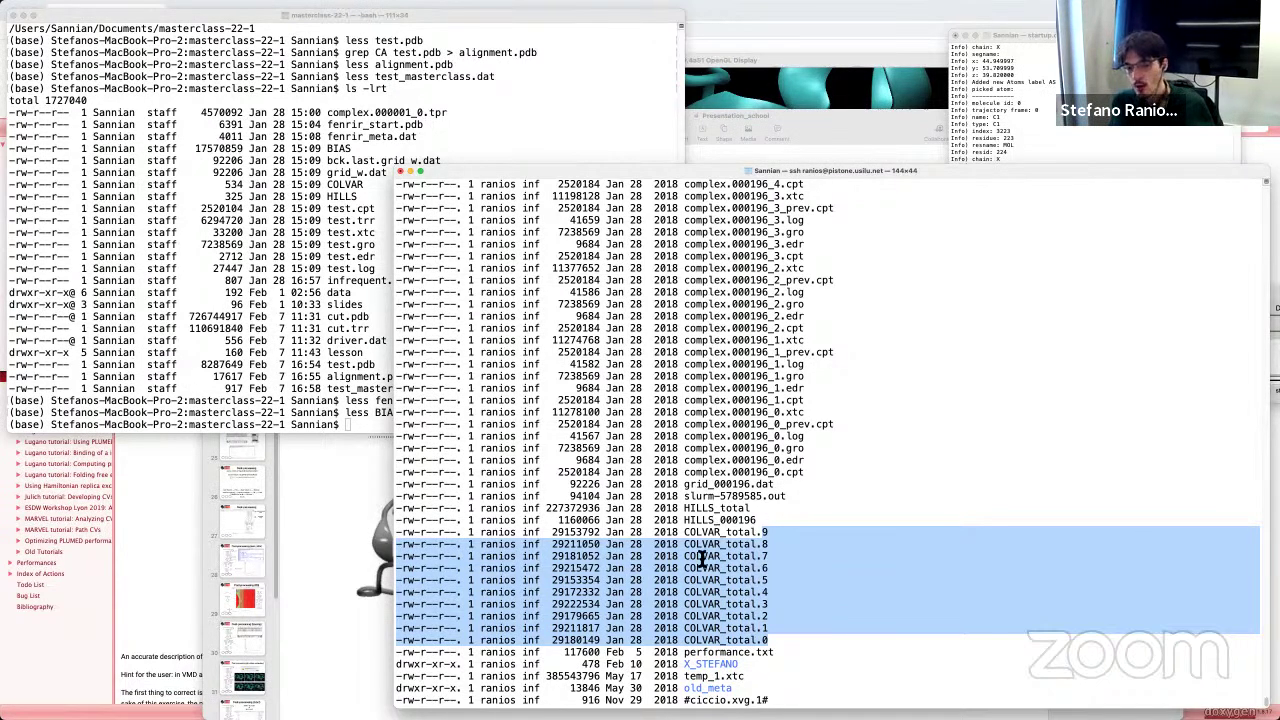
{"action": "left_click", "coordinate": [686, 510]}
{"action": "scroll", "coordinate": [878, 604], "scroll_direction": "down", "scroll_amount": 5}
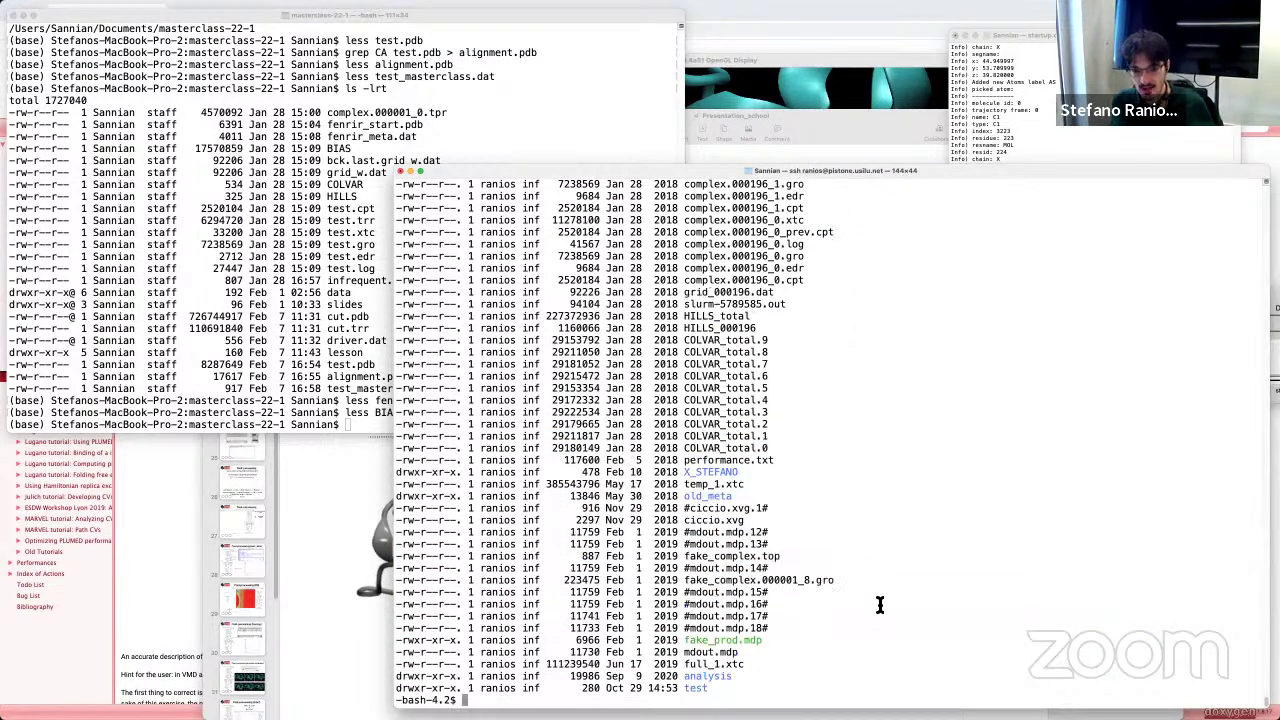
Step: View HILLS_total with less on the remote server, select the first hill's row, then return locally
{"action": "type", "text": "less HILLS_total"}
{"action": "key", "text": "Return"}
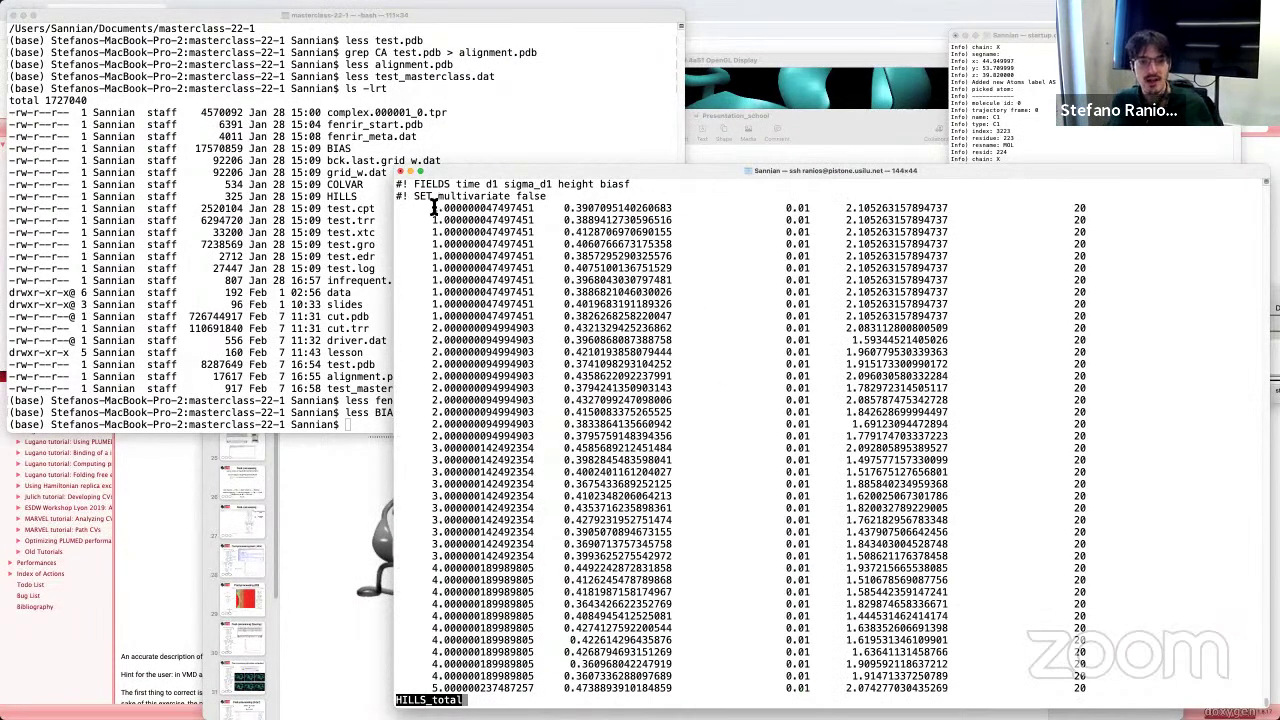
{"action": "left_click_drag", "start_coordinate": [440, 210], "coordinate": [534, 318]}
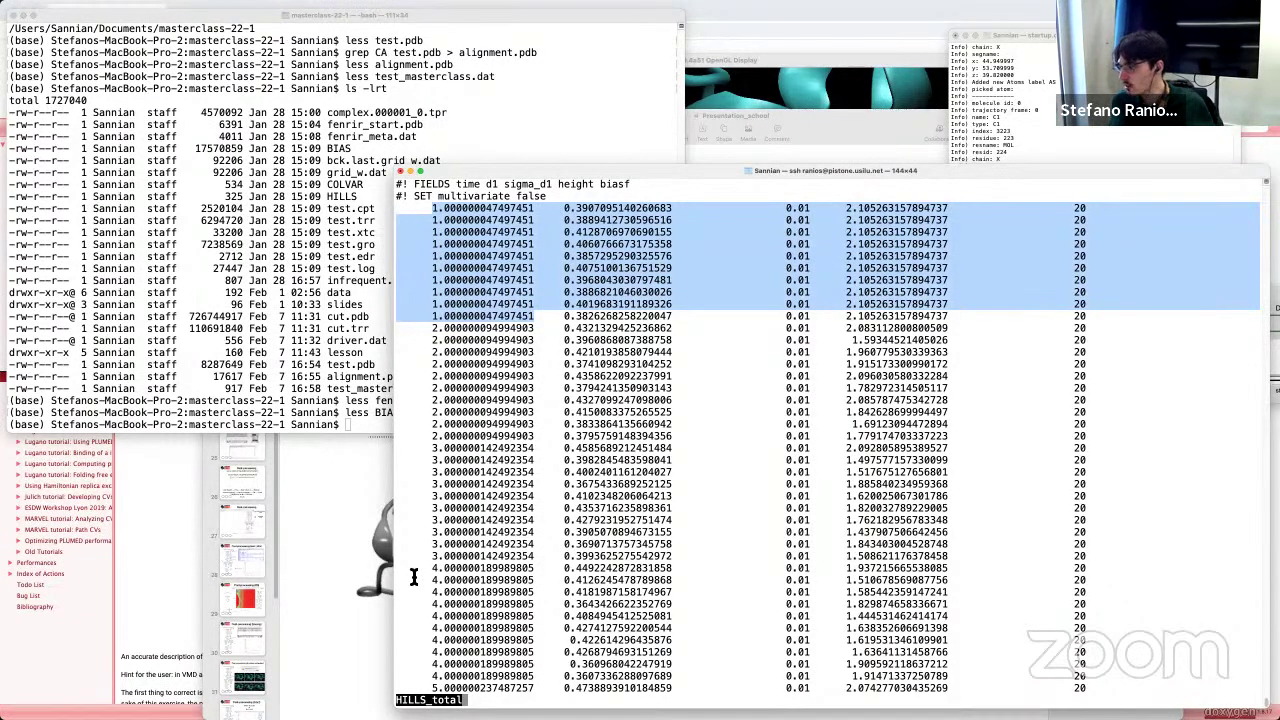
{"action": "left_click", "coordinate": [432, 202]}
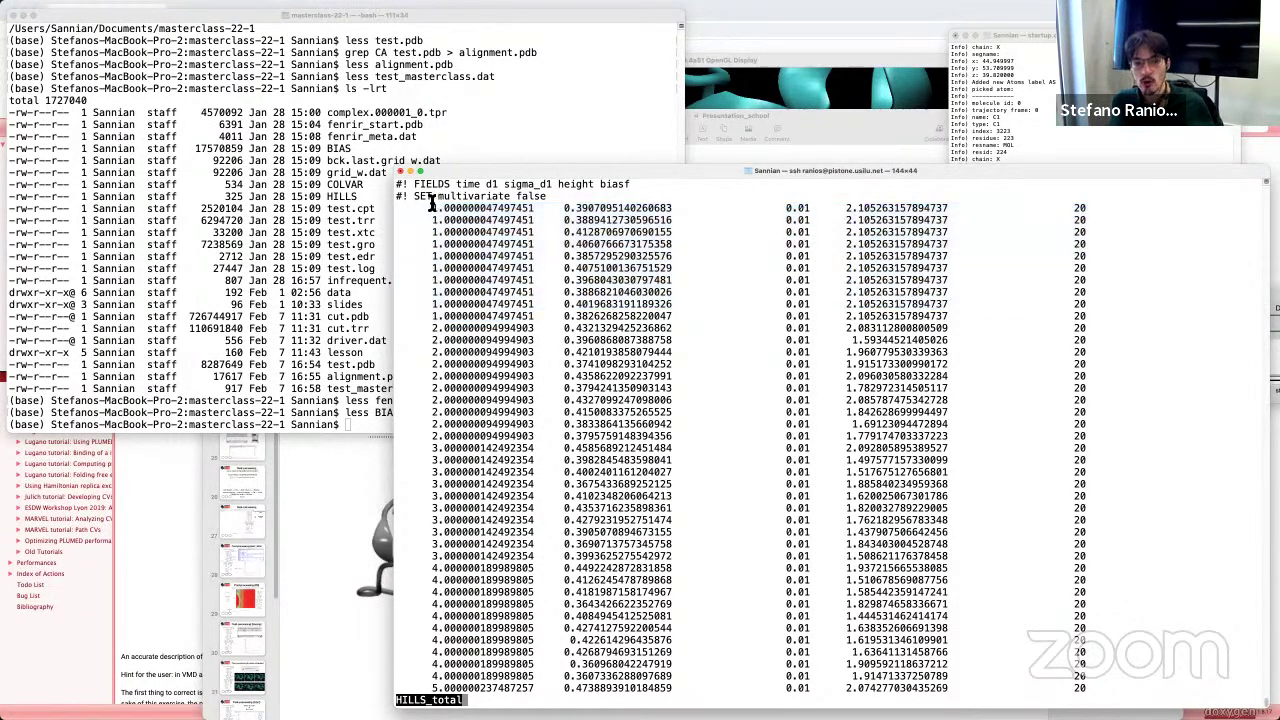
{"action": "left_click_drag", "start_coordinate": [451, 218], "coordinate": [434, 207]}
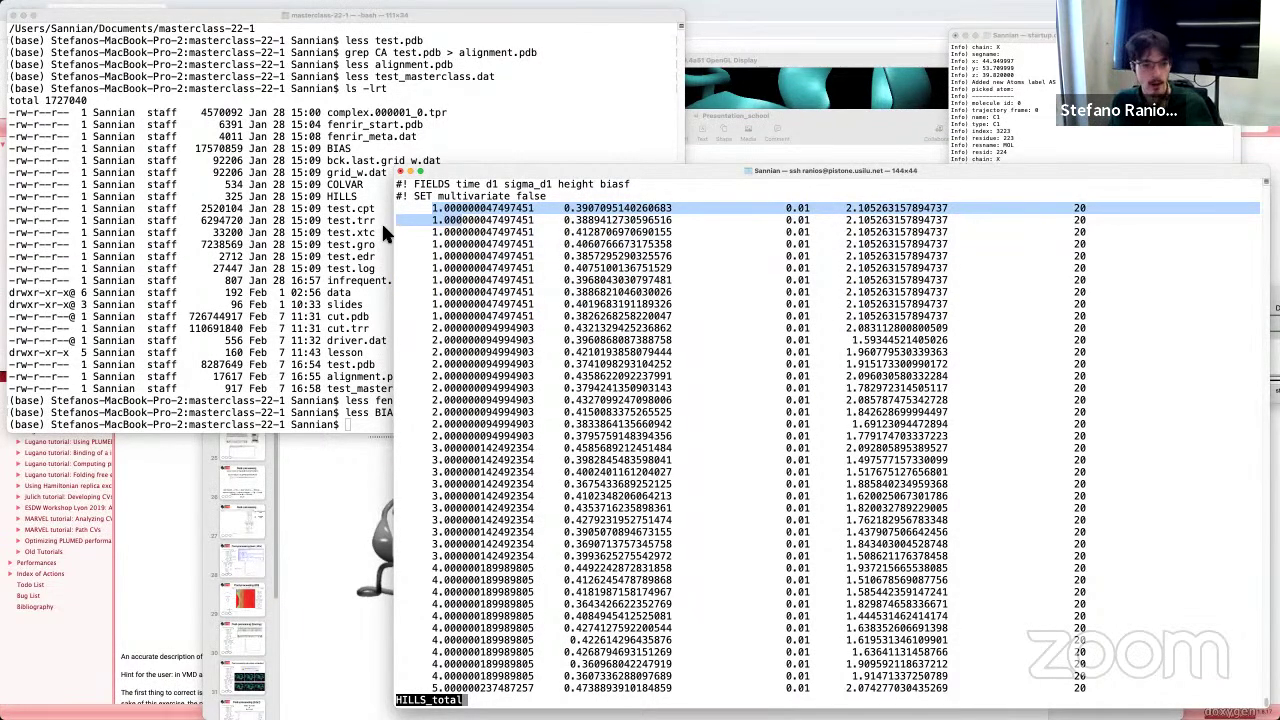
{"action": "left_click", "coordinate": [193, 363]}
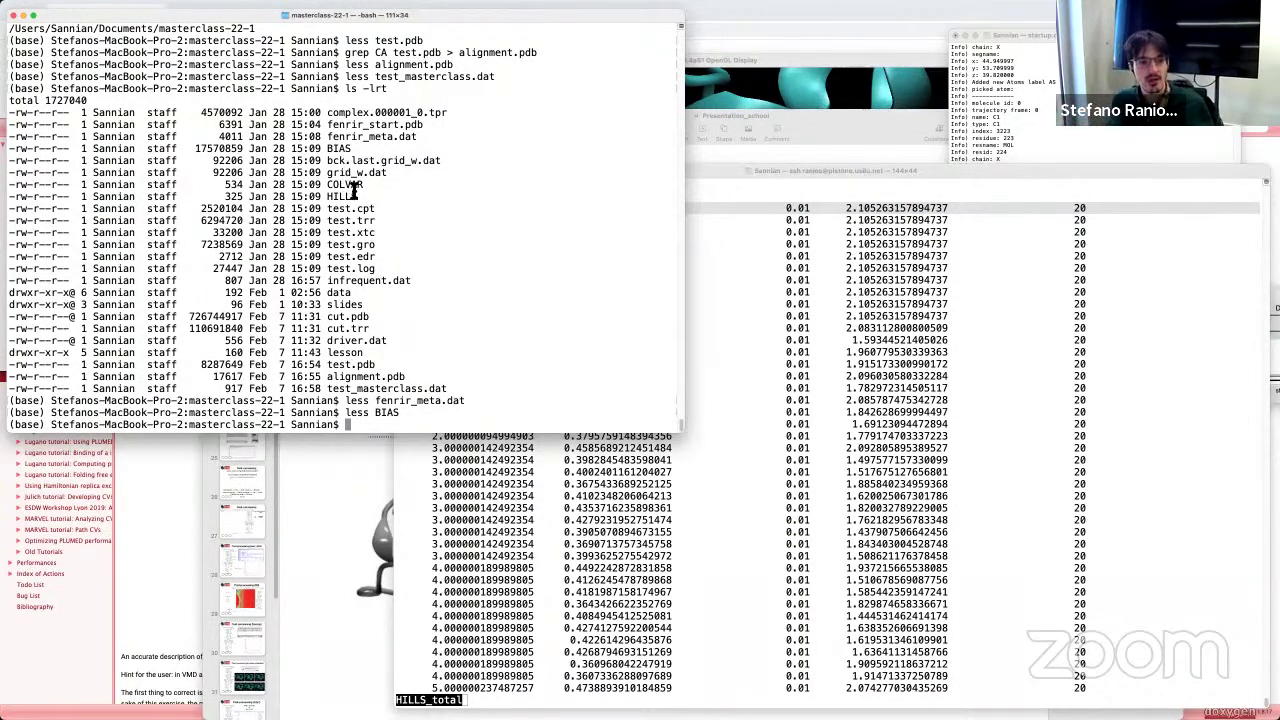
{"action": "left_click_drag", "start_coordinate": [364, 187], "coordinate": [330, 200]}
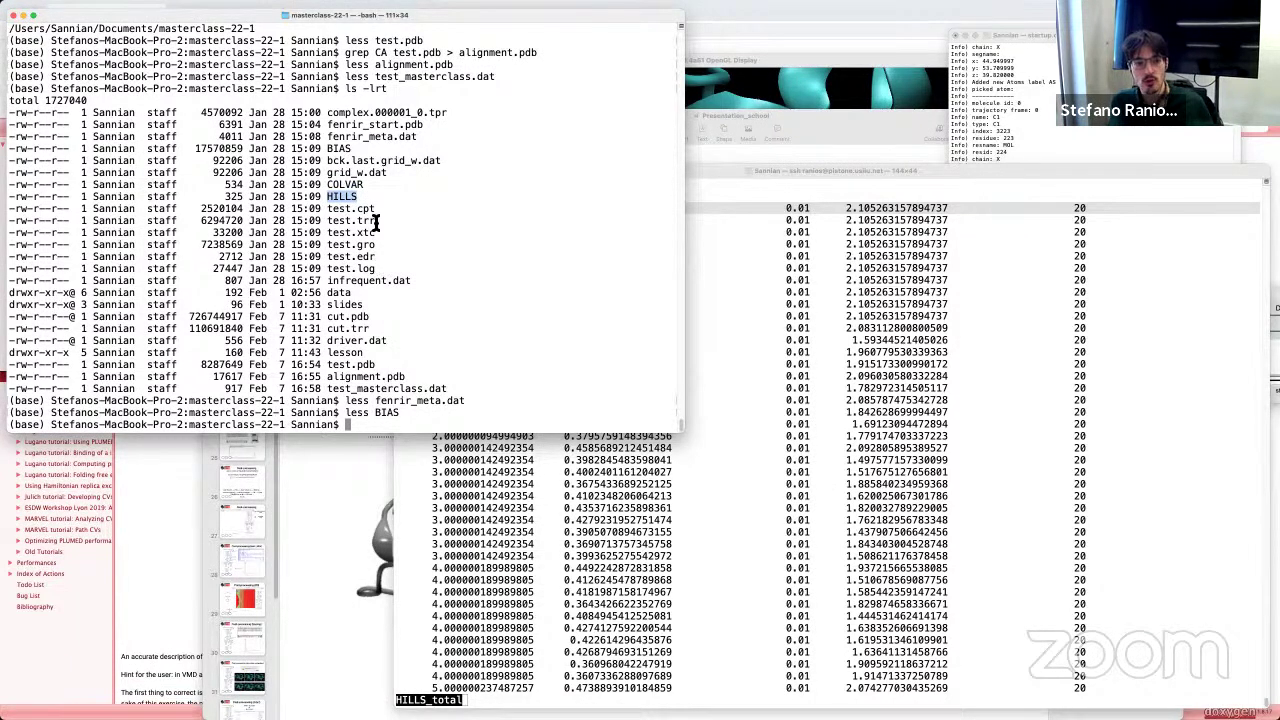
{"action": "left_click_drag", "start_coordinate": [376, 232], "coordinate": [331, 232]}
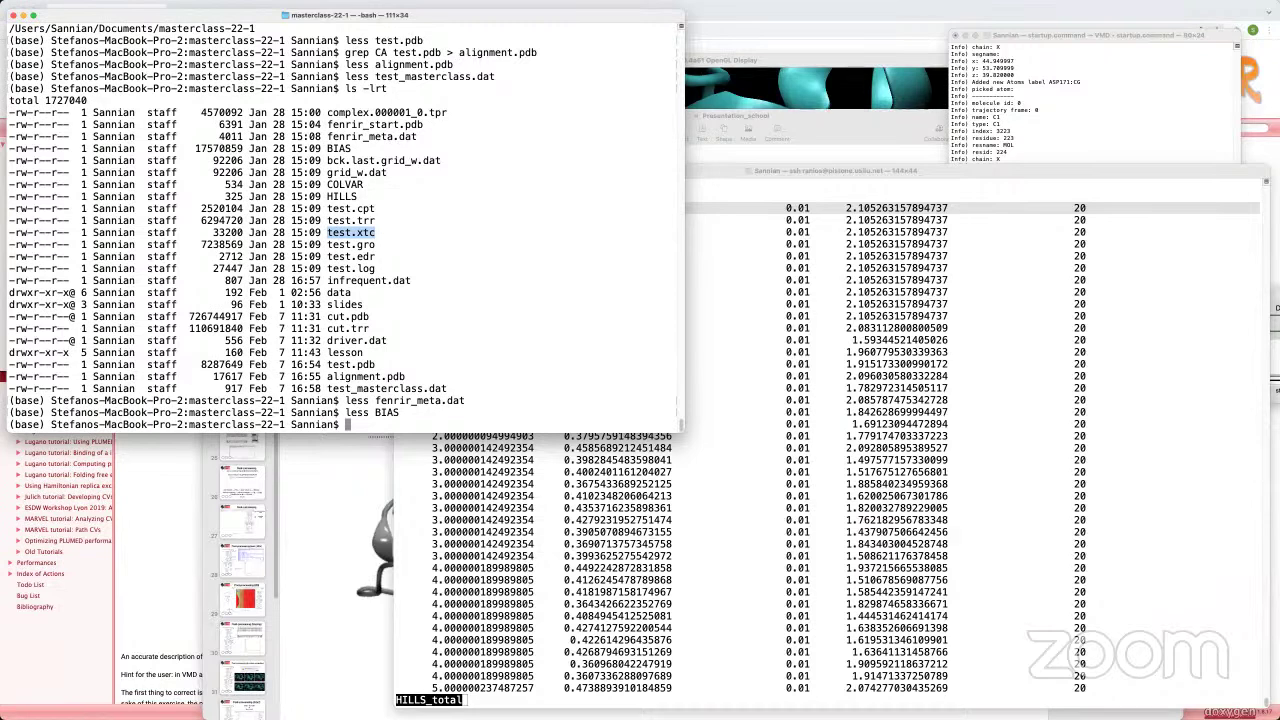
{"action": "left_click", "coordinate": [506, 400]}
Step: Switch to Keynote and show slide 13 explaining linepos, linedist and the BIAS map
{"action": "key", "text": "super+Tab"}
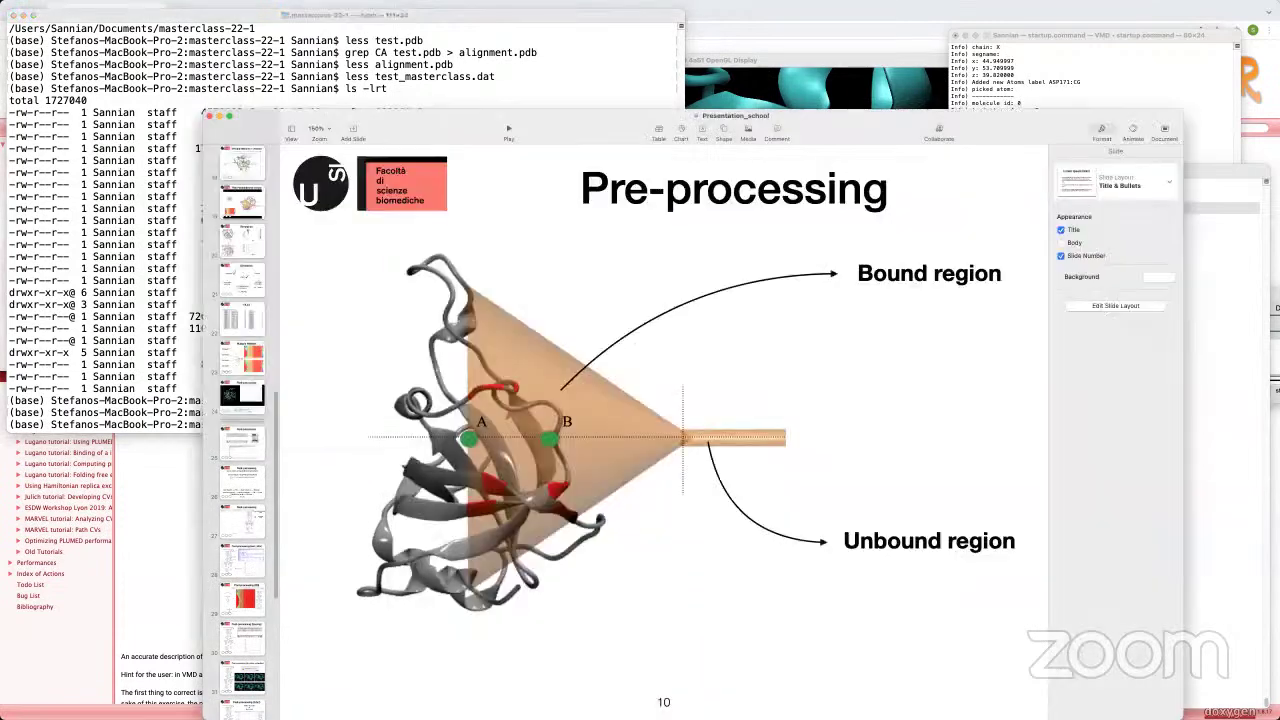
{"action": "scroll", "coordinate": [241, 485], "scroll_direction": "up", "scroll_amount": 10}
{"action": "left_click", "coordinate": [250, 485]}
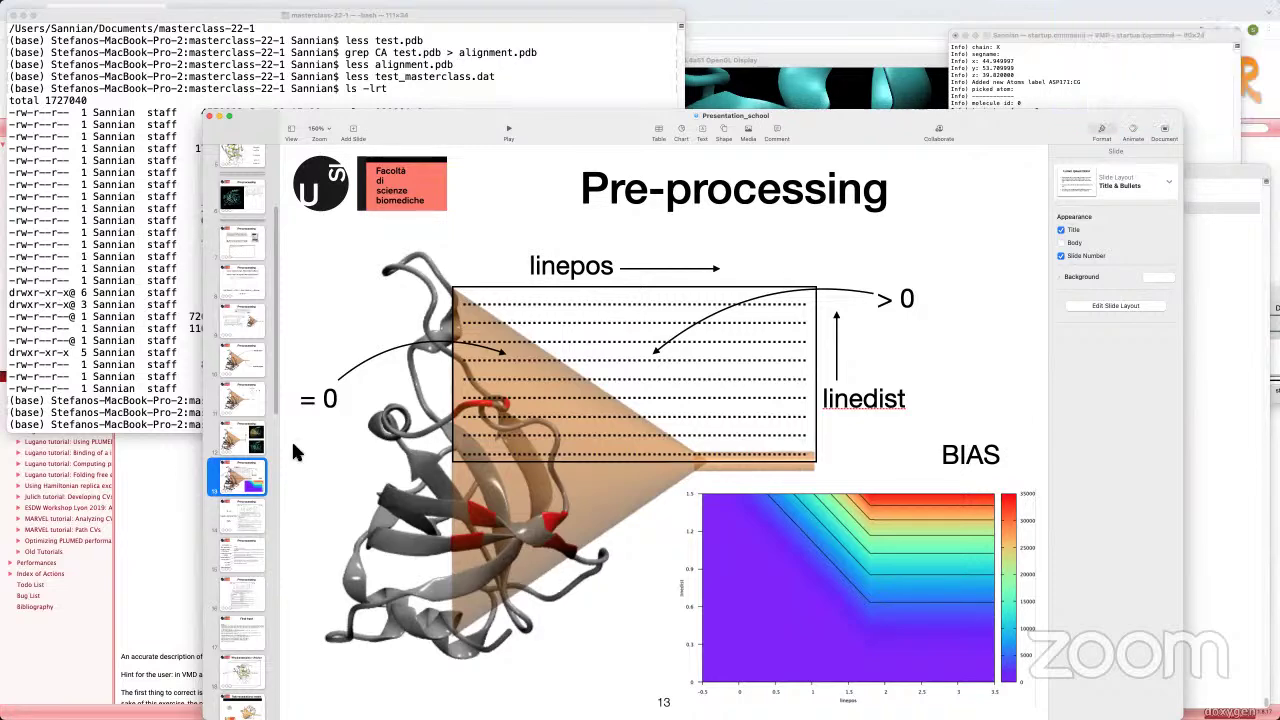
Step: Bring the Terminal forward, then the PLUMED Masterclass 22.1 page scrolled to Exercise 2's sum_hills commands
{"action": "left_click", "coordinate": [150, 406]}
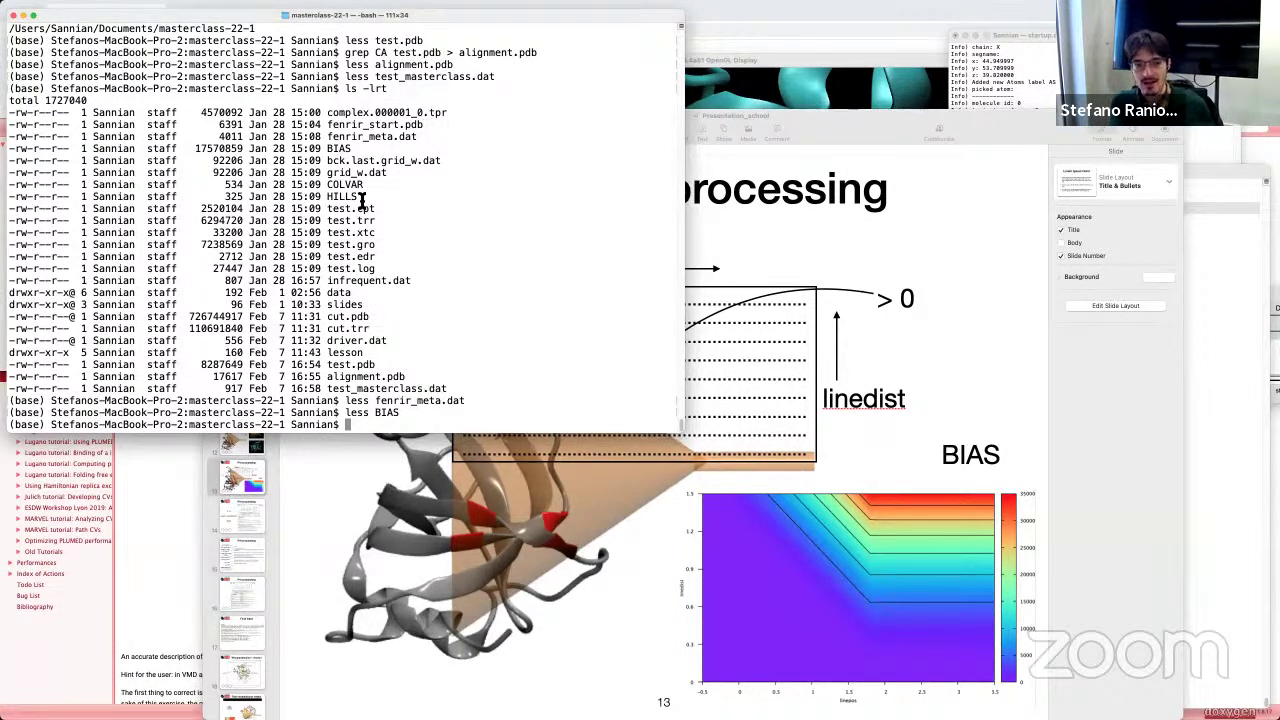
{"action": "left_click", "coordinate": [167, 539]}
{"action": "scroll", "coordinate": [190, 540], "scroll_direction": "down", "scroll_amount": 3}
{"action": "scroll", "coordinate": [190, 540], "scroll_direction": "down", "scroll_amount": 15}
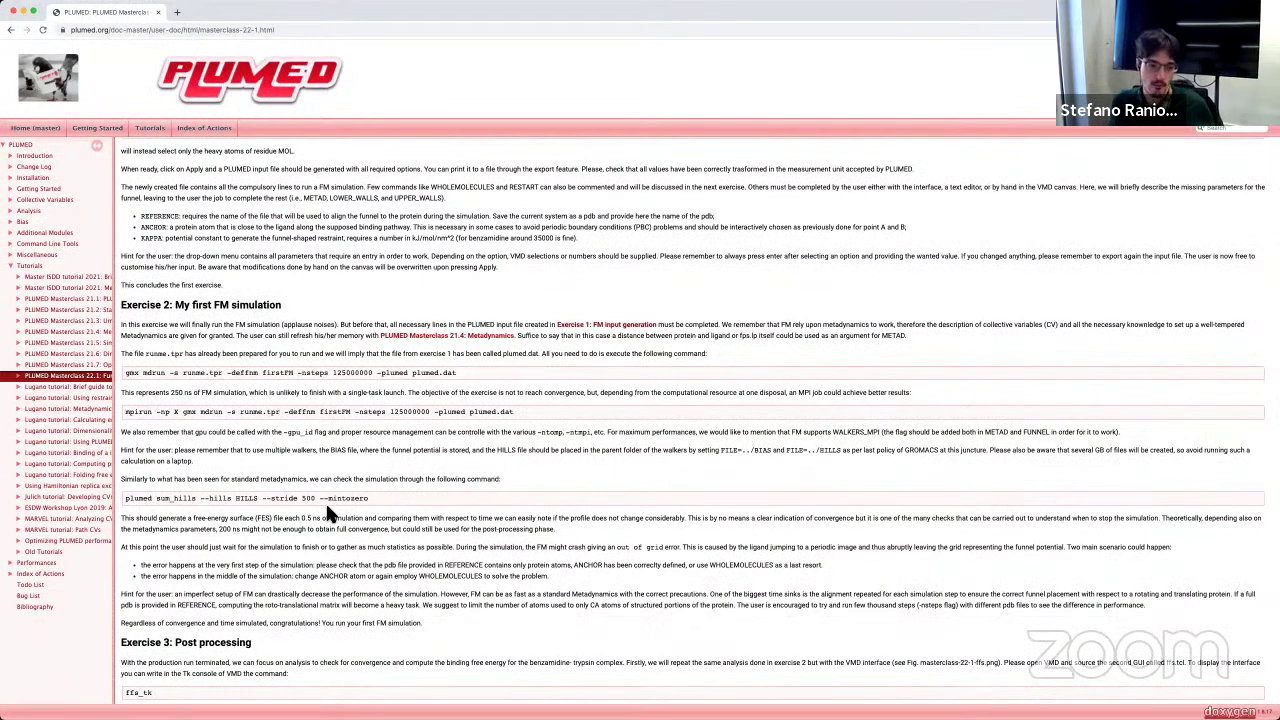
Step: Highlight the Exercise 2 plumed sum_hills command, then leave just the word HILLS selected
{"action": "left_click_drag", "start_coordinate": [127, 502], "coordinate": [398, 507]}
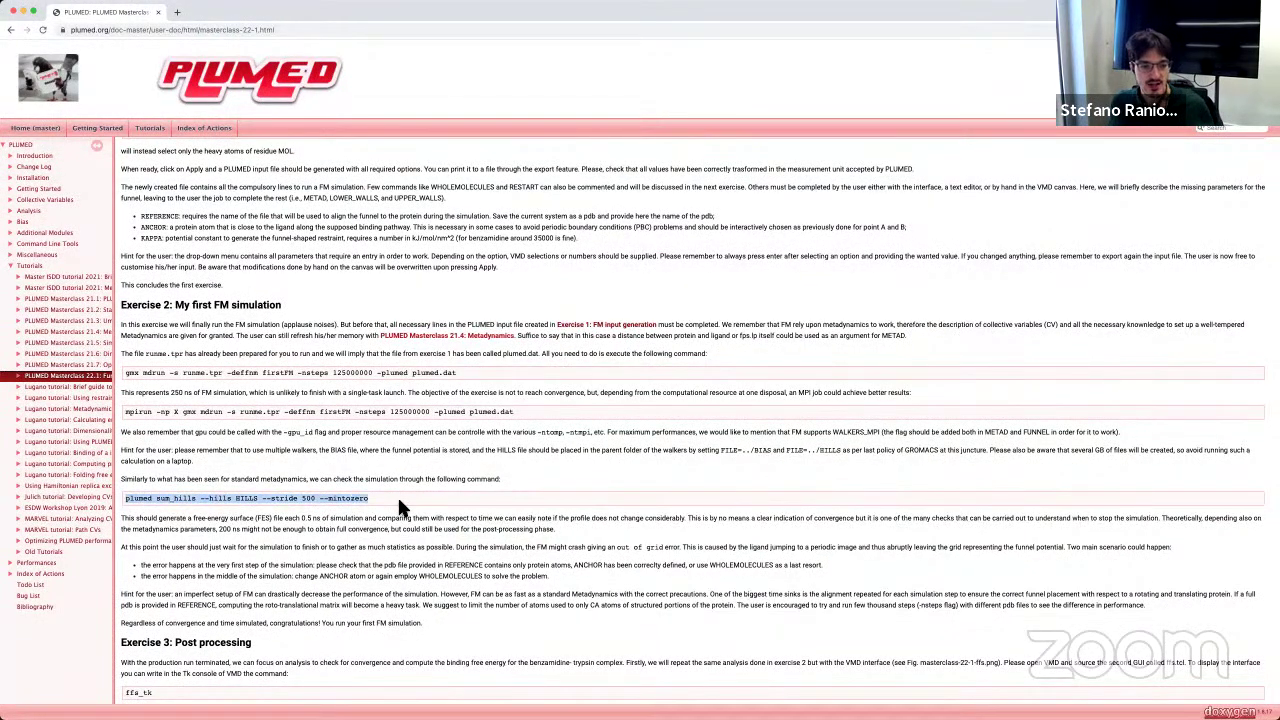
{"action": "left_click", "coordinate": [182, 503]}
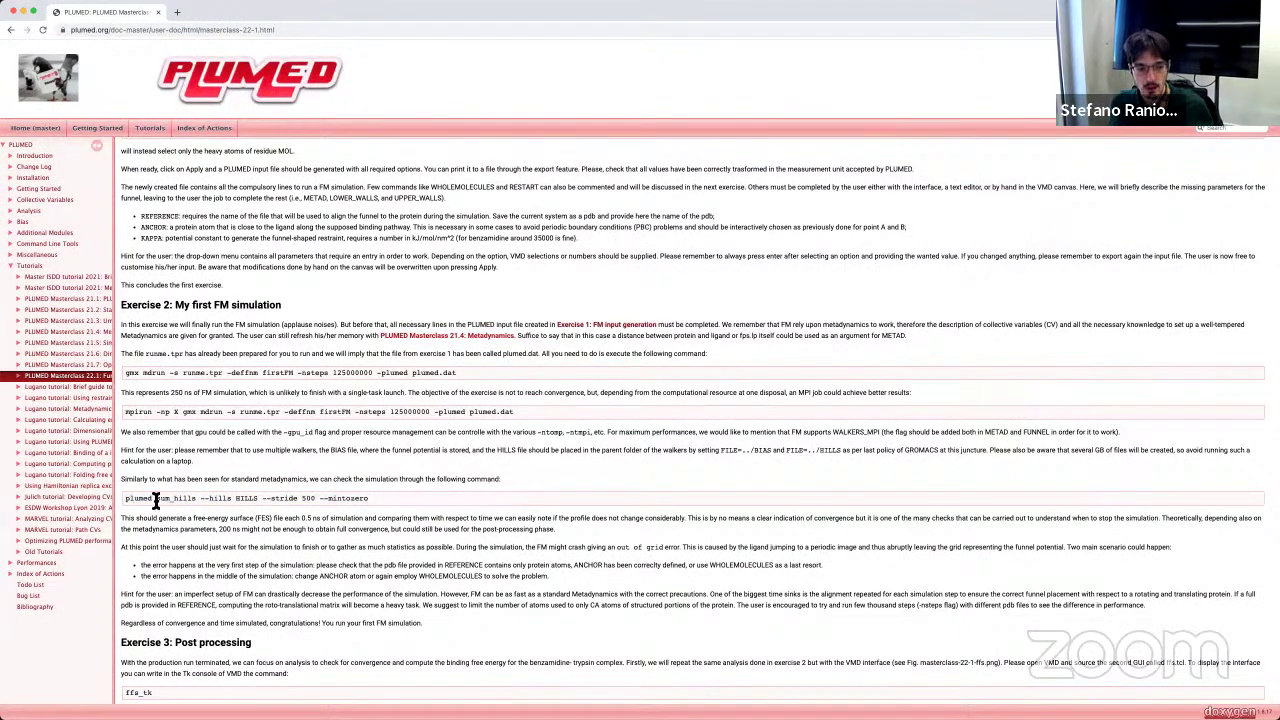
{"action": "left_click_drag", "start_coordinate": [155, 500], "coordinate": [363, 517]}
{"action": "left_click", "coordinate": [220, 508]}
{"action": "double_click", "coordinate": [246, 498]}
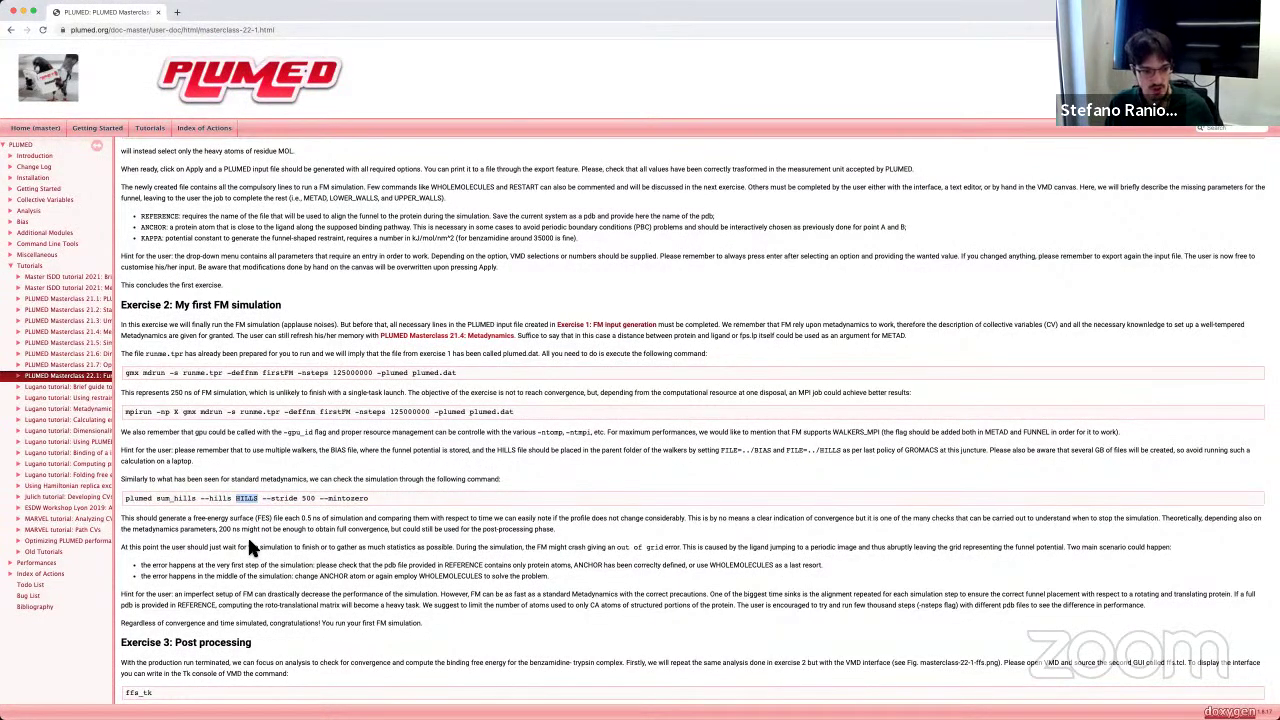
{"action": "left_click", "coordinate": [556, 272]}
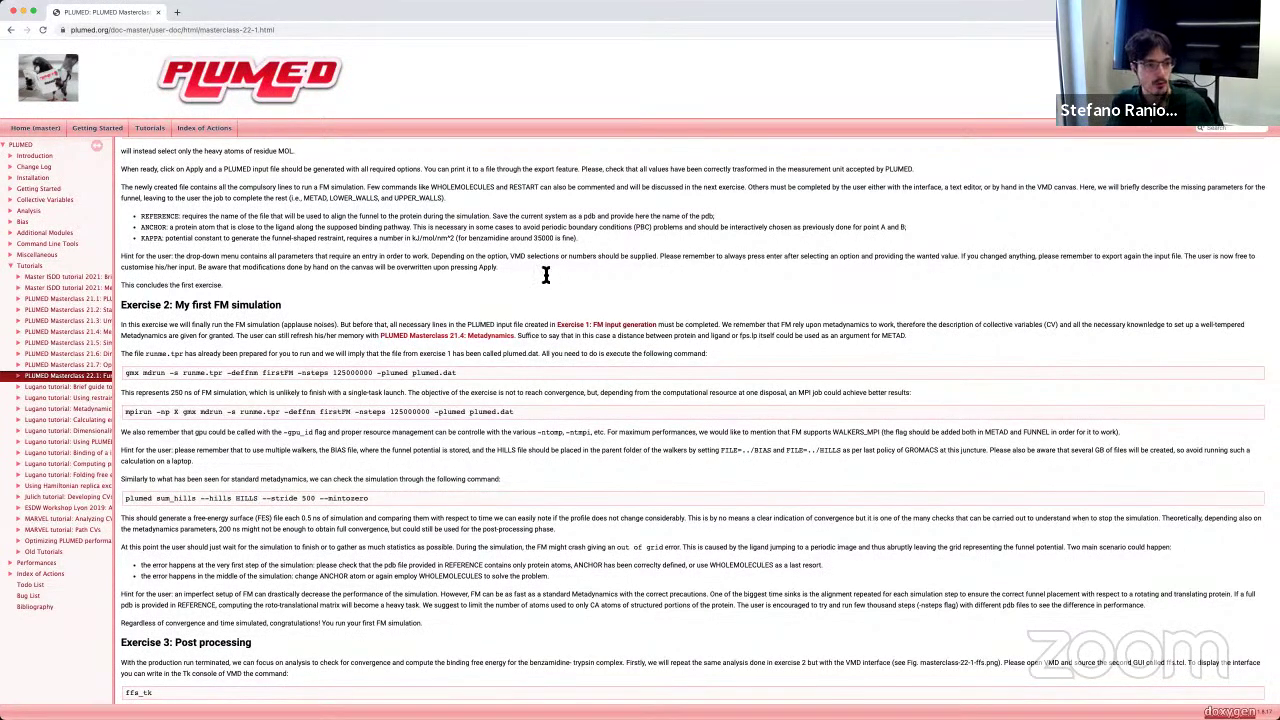
{"action": "double_click", "coordinate": [244, 498]}
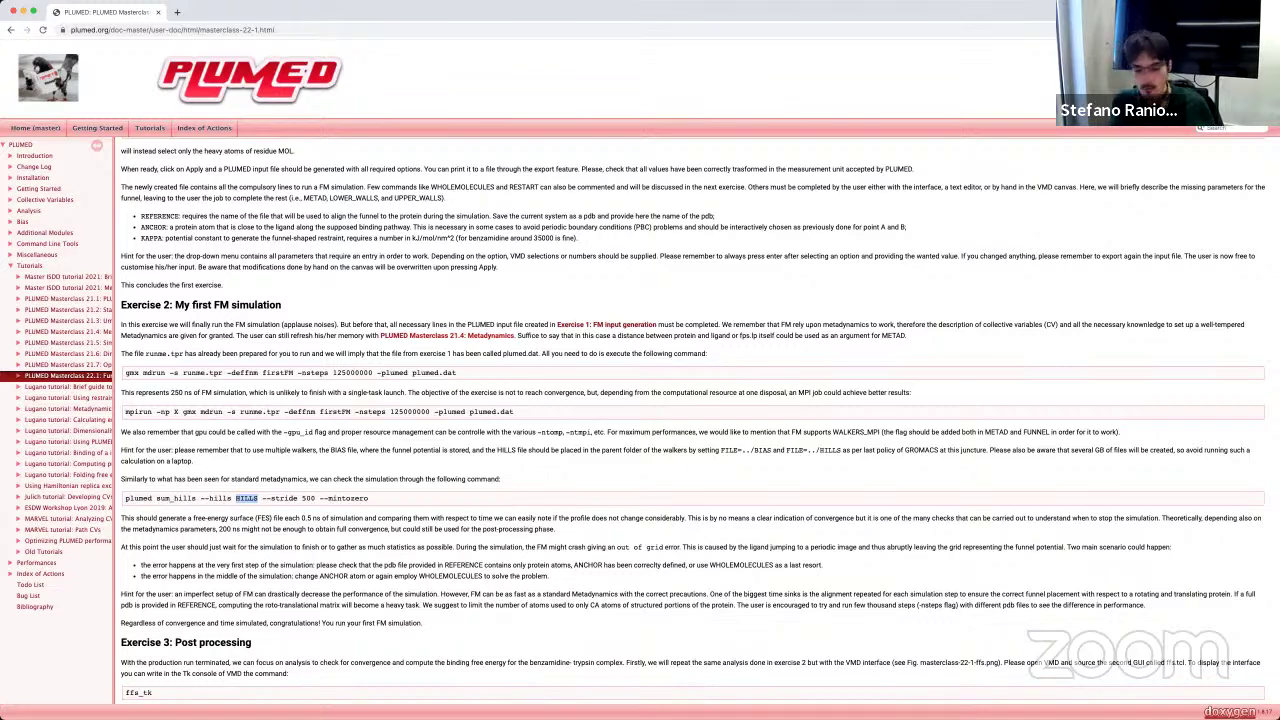
Step: Switch to VMD, rearrange its windows and delete the start.gro molecule from the molecule list
{"action": "key", "text": "super+Tab"}
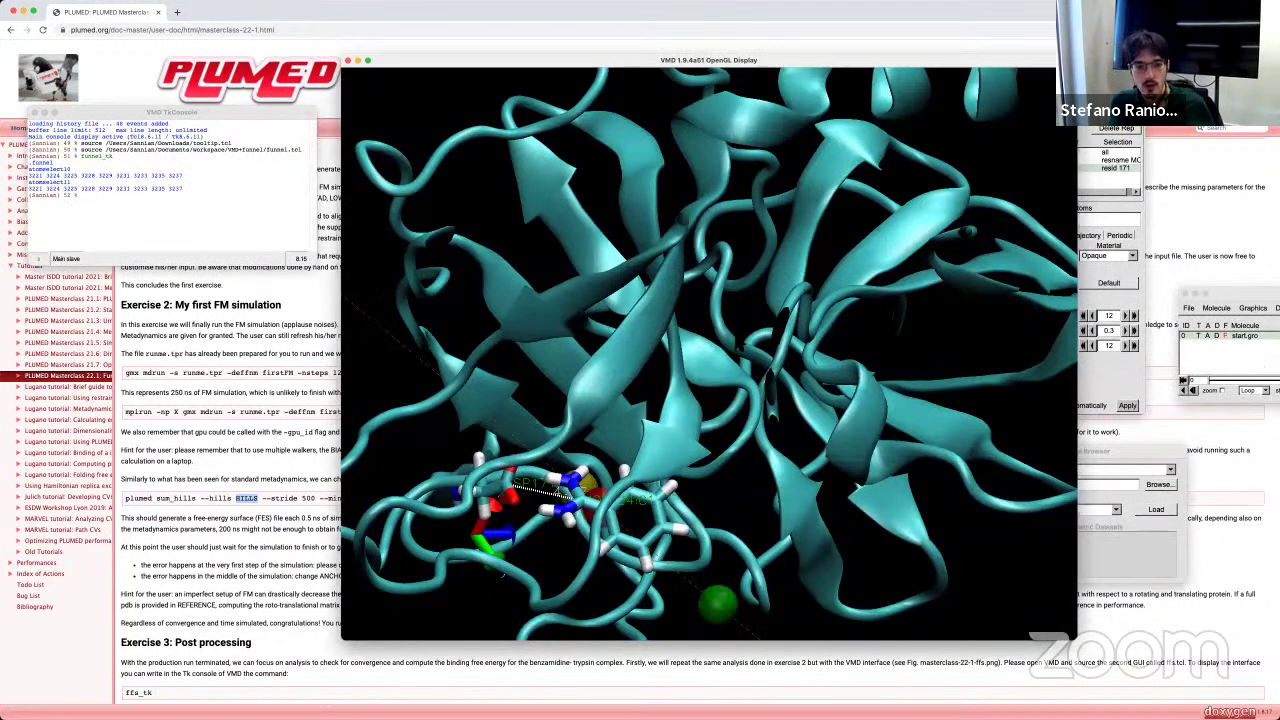
{"action": "left_click_drag", "start_coordinate": [593, 64], "coordinate": [360, 97]}
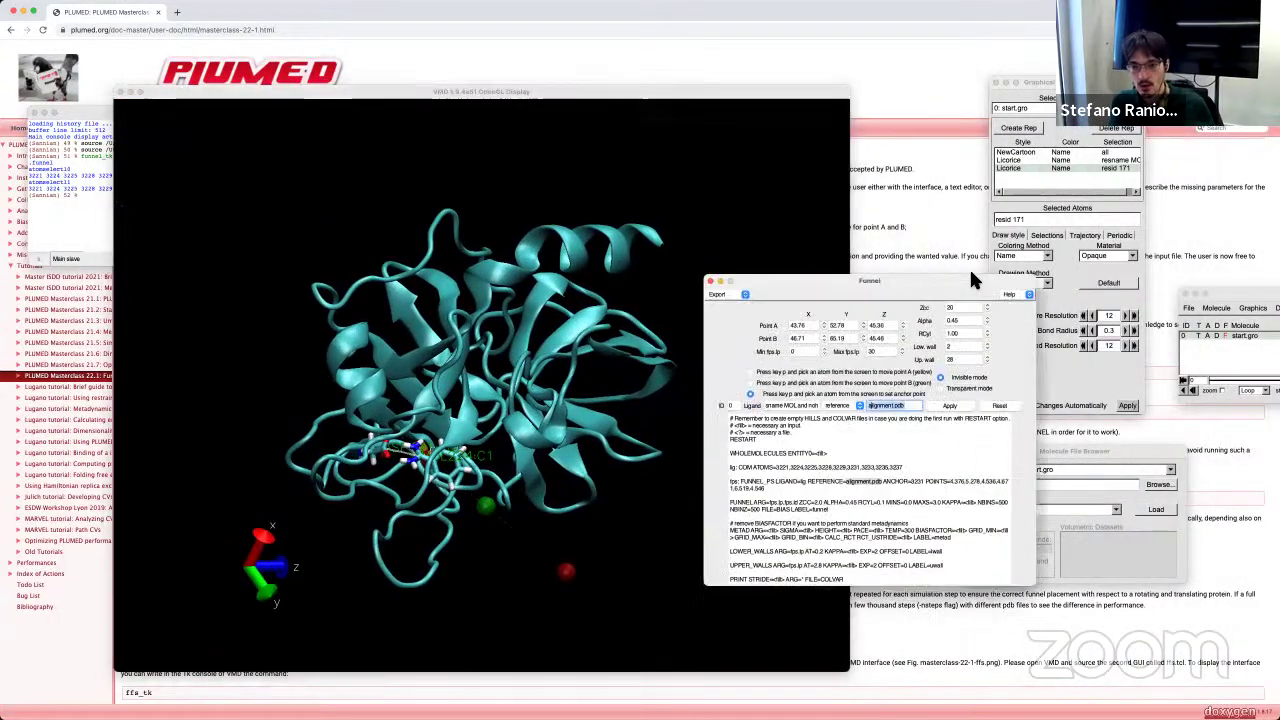
{"action": "key", "text": "super+grave"}
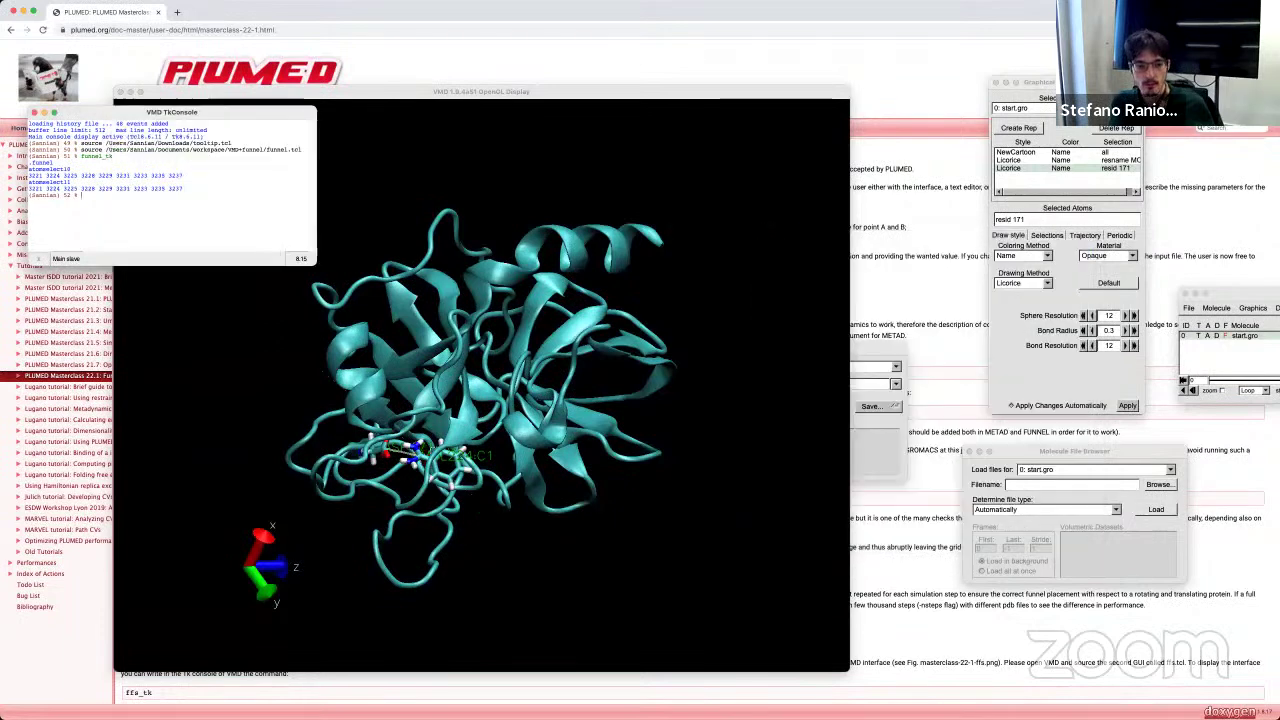
{"action": "left_click_drag", "start_coordinate": [530, 91], "coordinate": [700, 87]}
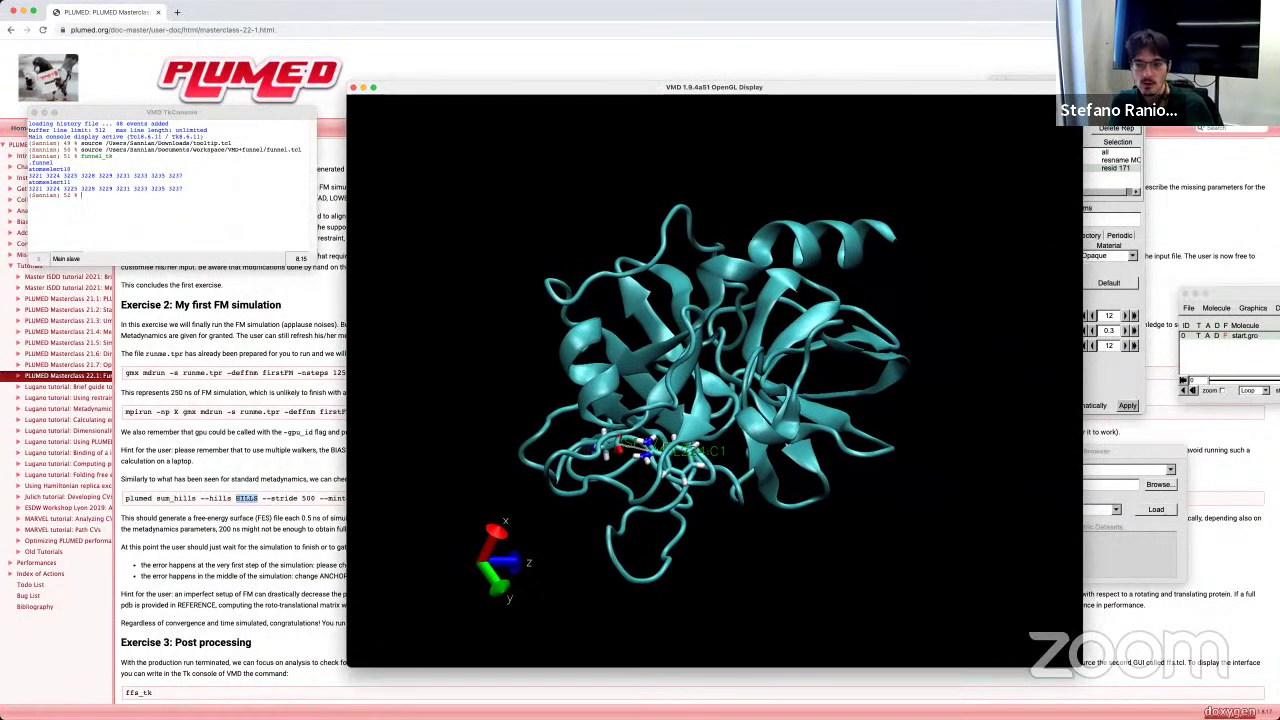
{"action": "right_click", "coordinate": [1238, 345]}
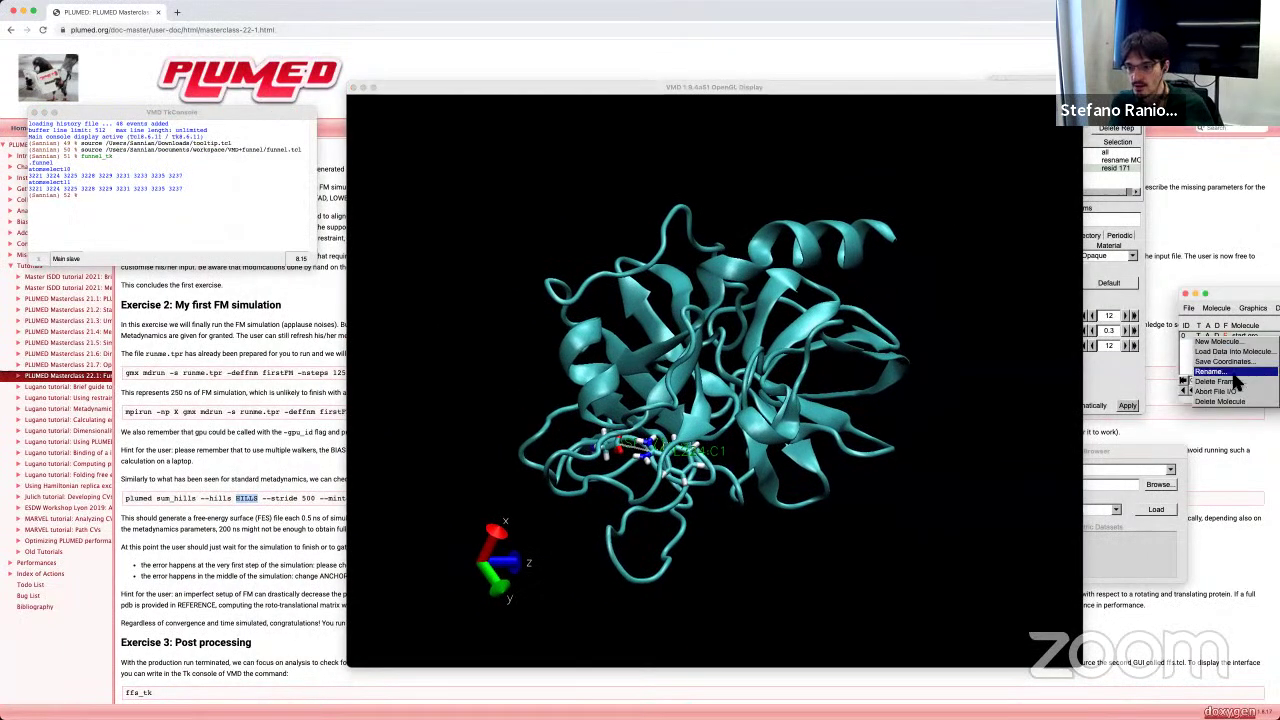
{"action": "left_click", "coordinate": [1220, 401]}
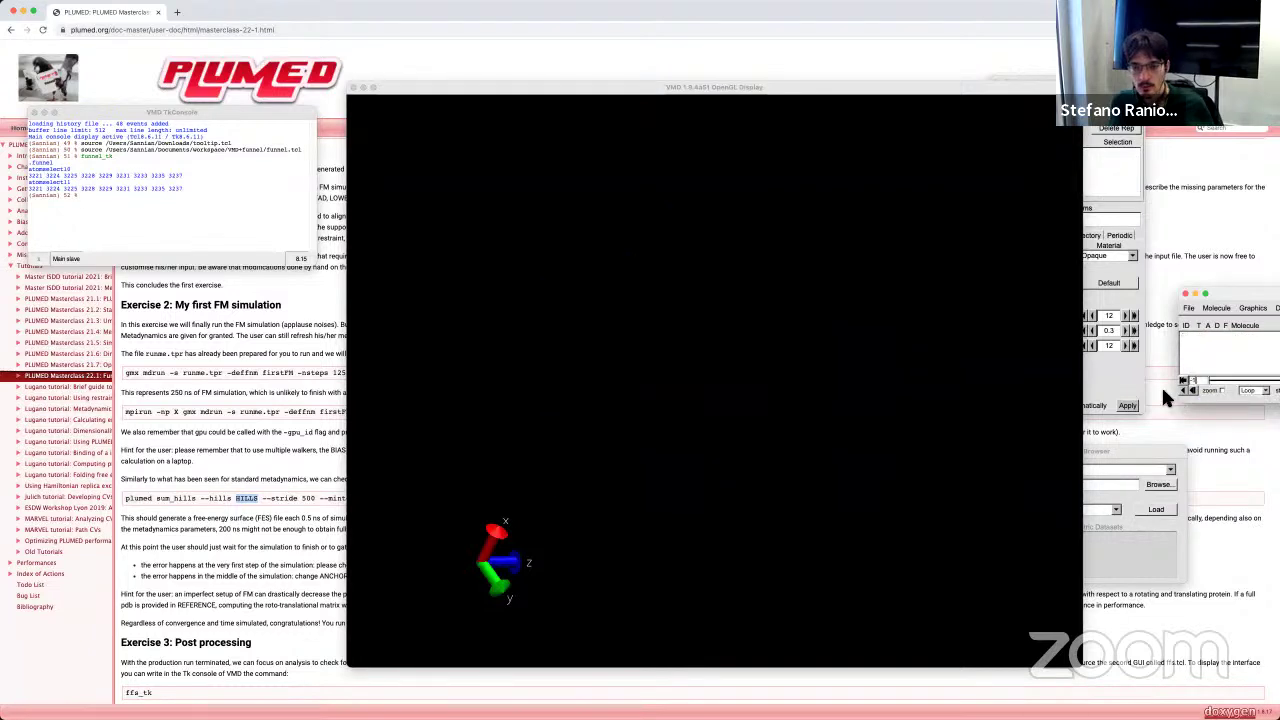
{"action": "left_click", "coordinate": [129, 223]}
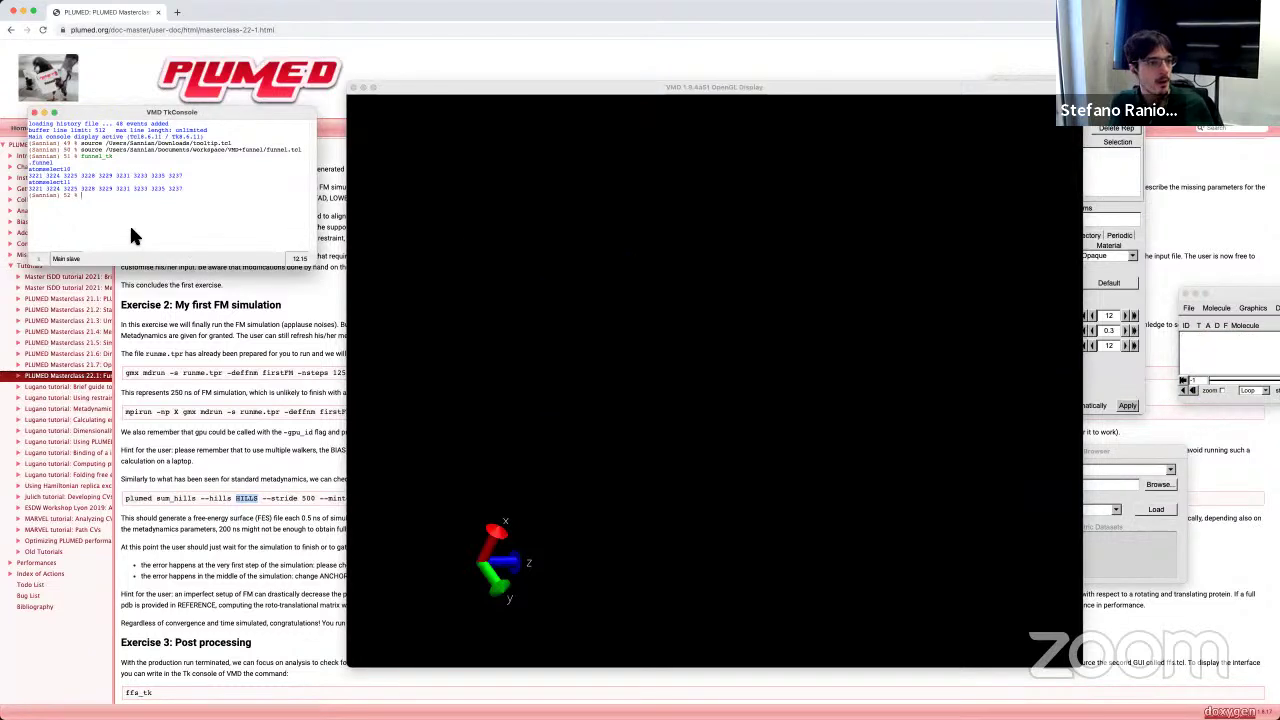
Step: Edit the recalled source command to load ffa.tcl and run it in the Tk console
{"action": "key", "text": "Up"}
{"action": "key", "text": "Up"}
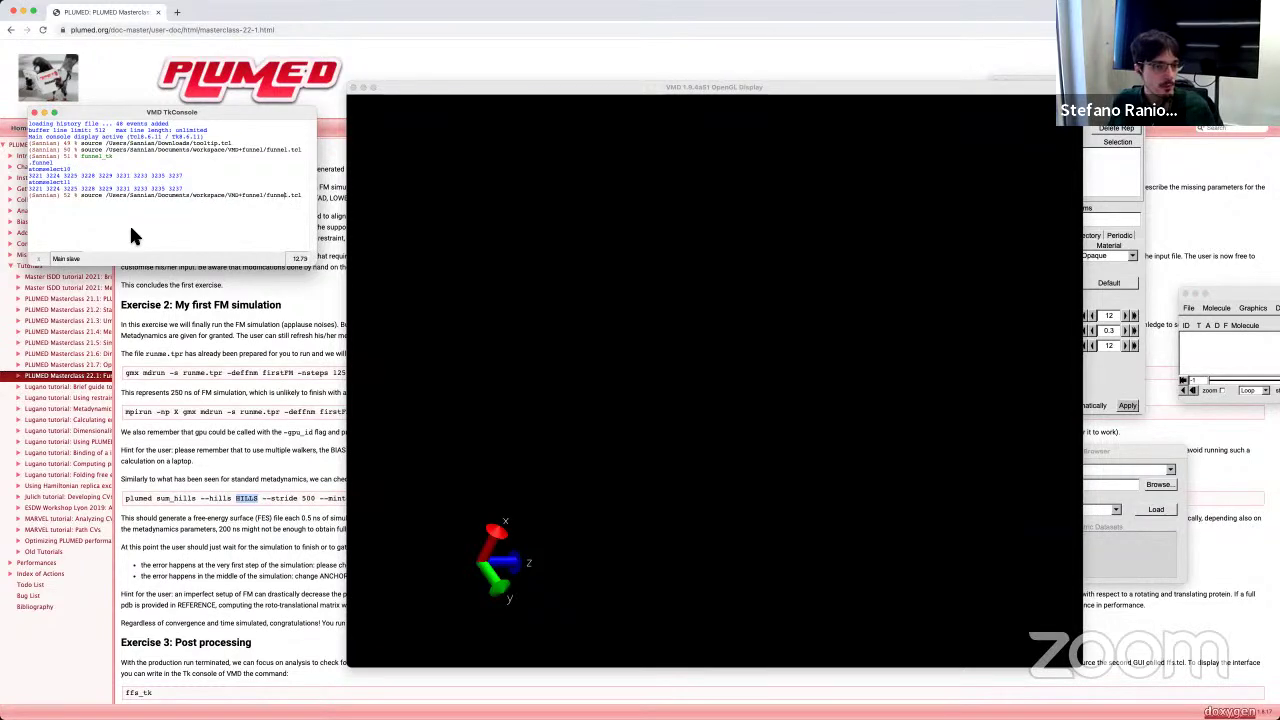
{"action": "key", "text": "BackSpace"}
{"action": "key", "text": "BackSpace"}
{"action": "key", "text": "BackSpace"}
{"action": "key", "text": "BackSpace"}
{"action": "key", "text": "BackSpace"}
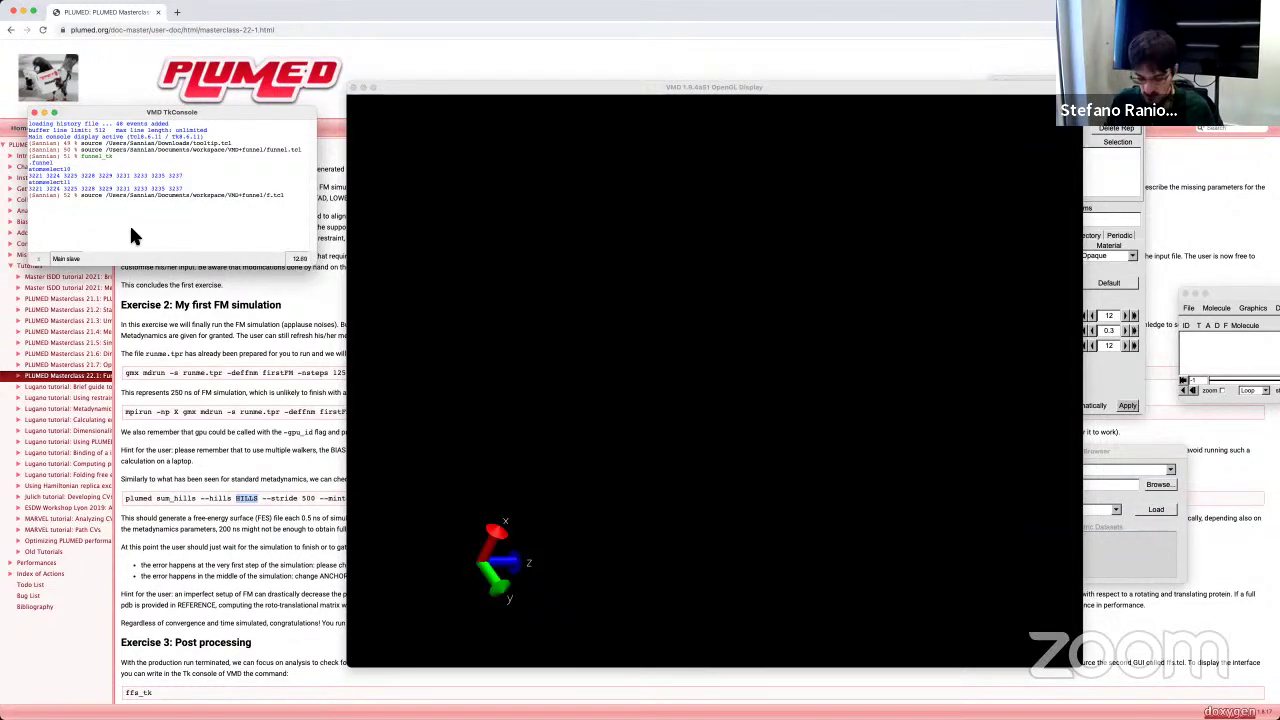
{"action": "type", "text": "fa"}
{"action": "key", "text": "Return"}
Step: Run ffa_tk to launch the FFS – Funnel Fast Software window and position it
{"action": "type", "text": "ff"}
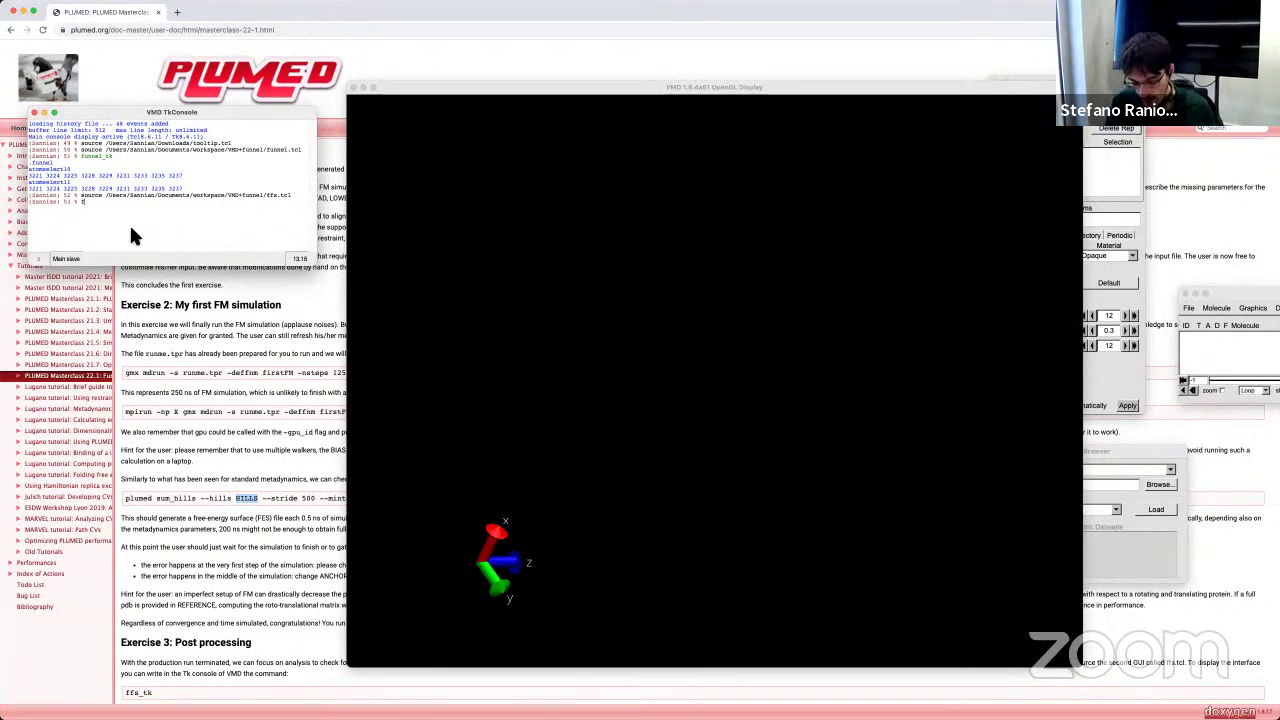
{"action": "type", "text": "a_"}
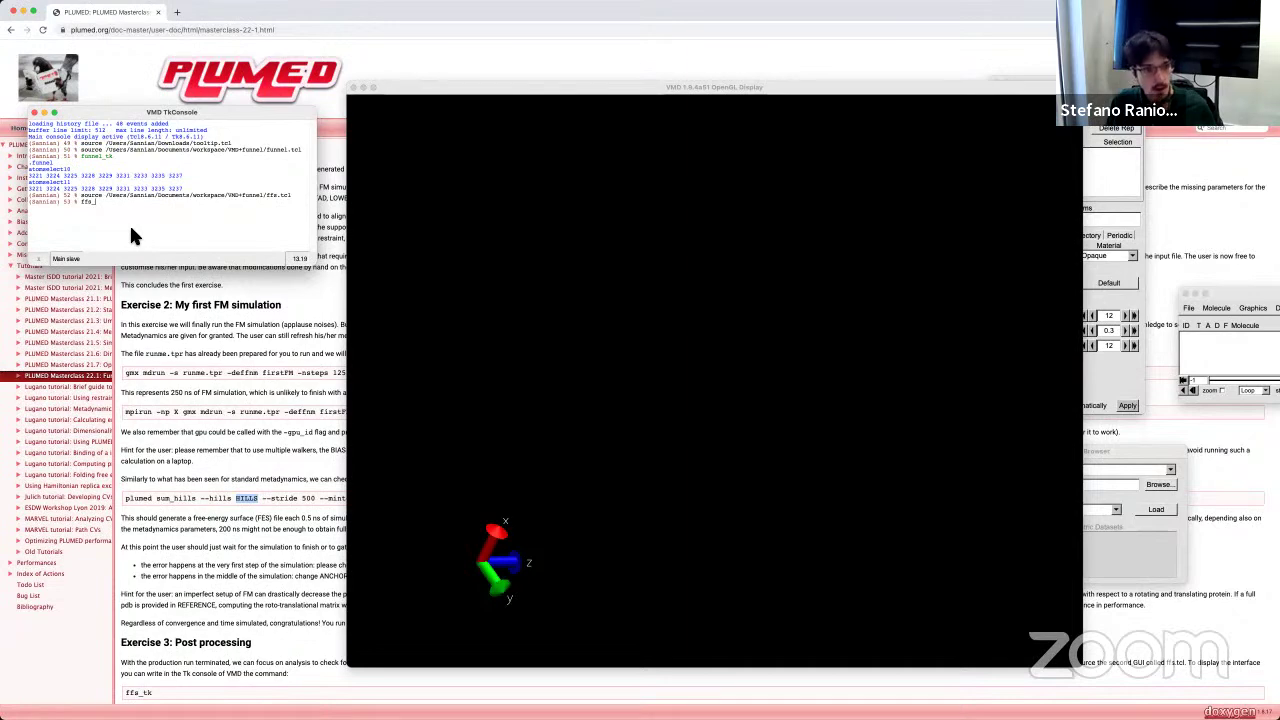
{"action": "type", "text": "tk"}
{"action": "key", "text": "Return"}
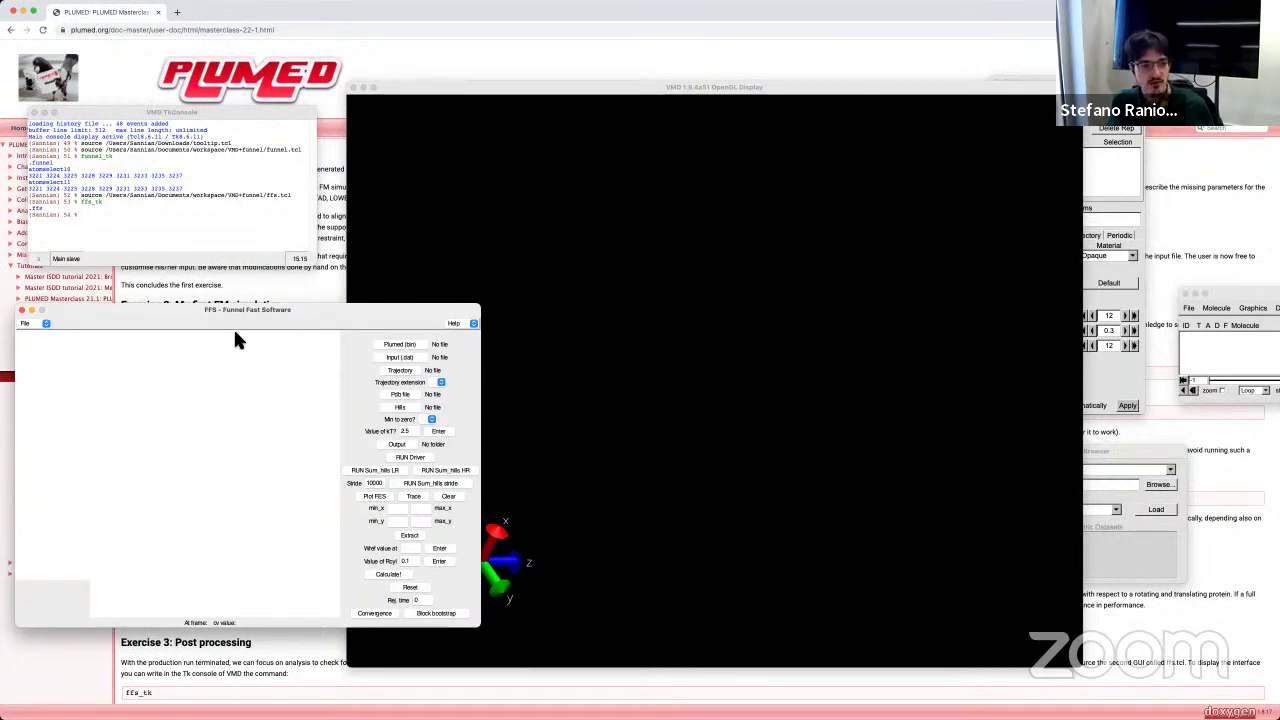
{"action": "left_click_drag", "start_coordinate": [315, 313], "coordinate": [311, 330]}
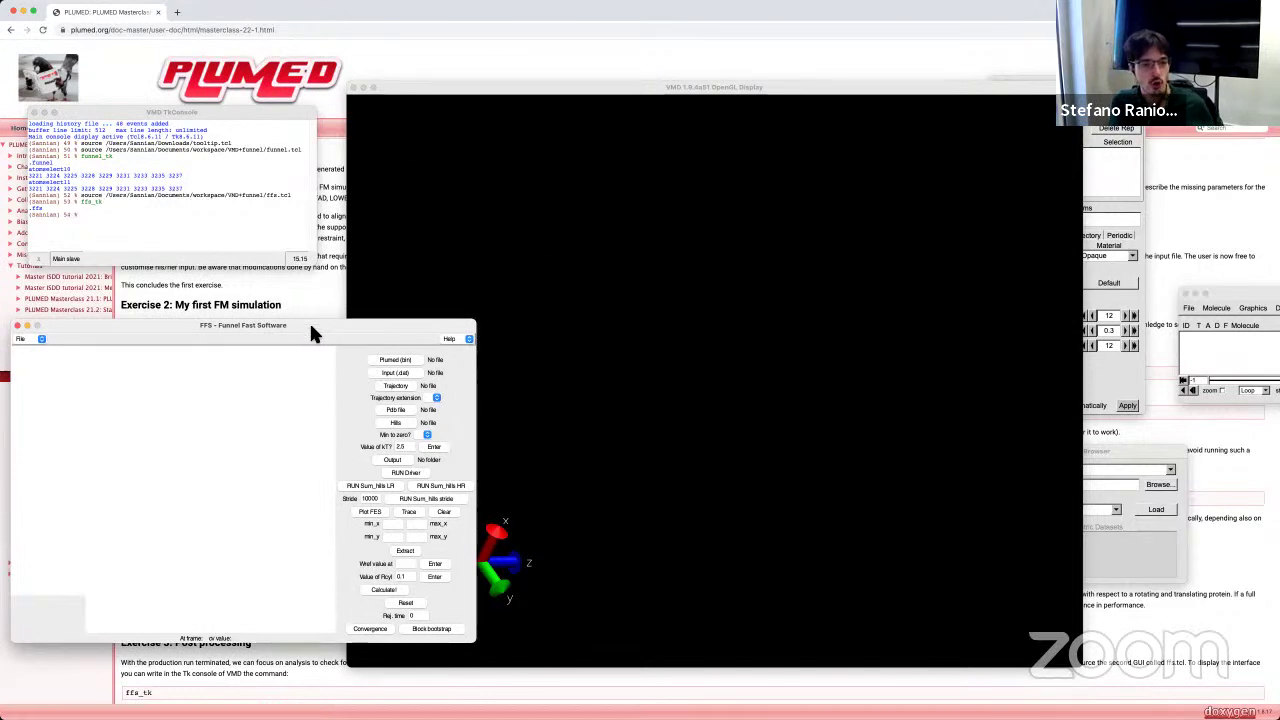
{"action": "left_click_drag", "start_coordinate": [311, 324], "coordinate": [318, 304]}
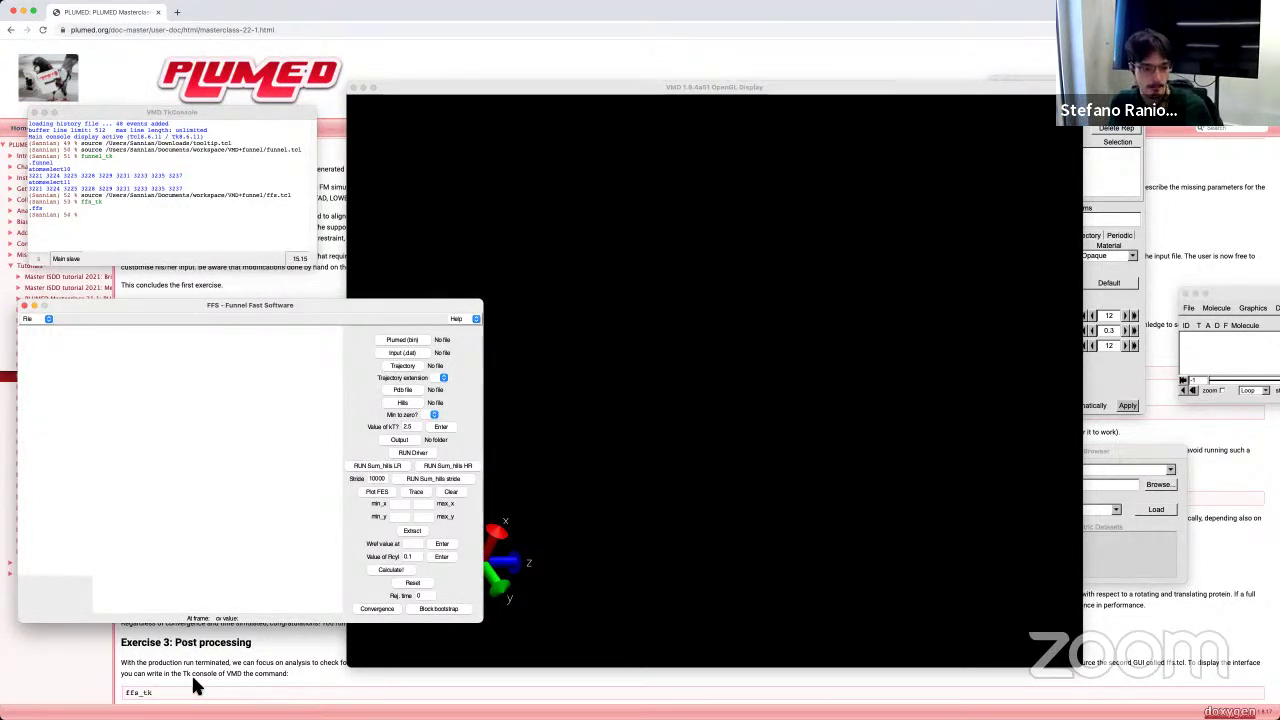
Step: Scroll through the FFS interface instructions on the PLUMED masterclass page
{"action": "scroll", "coordinate": [200, 648], "scroll_direction": "up", "scroll_amount": 8}
{"action": "scroll", "coordinate": [203, 651], "scroll_direction": "up", "scroll_amount": 5}
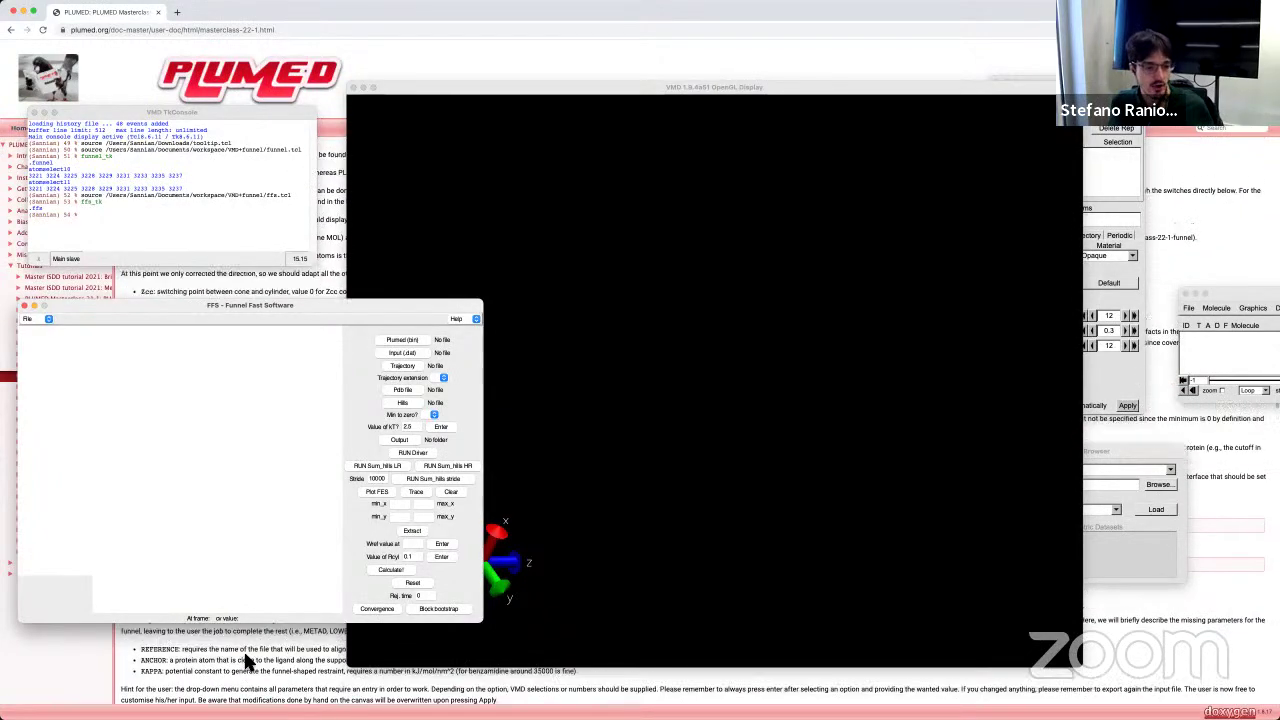
{"action": "left_click", "coordinate": [290, 645]}
{"action": "scroll", "coordinate": [290, 645], "scroll_direction": "down", "scroll_amount": 10}
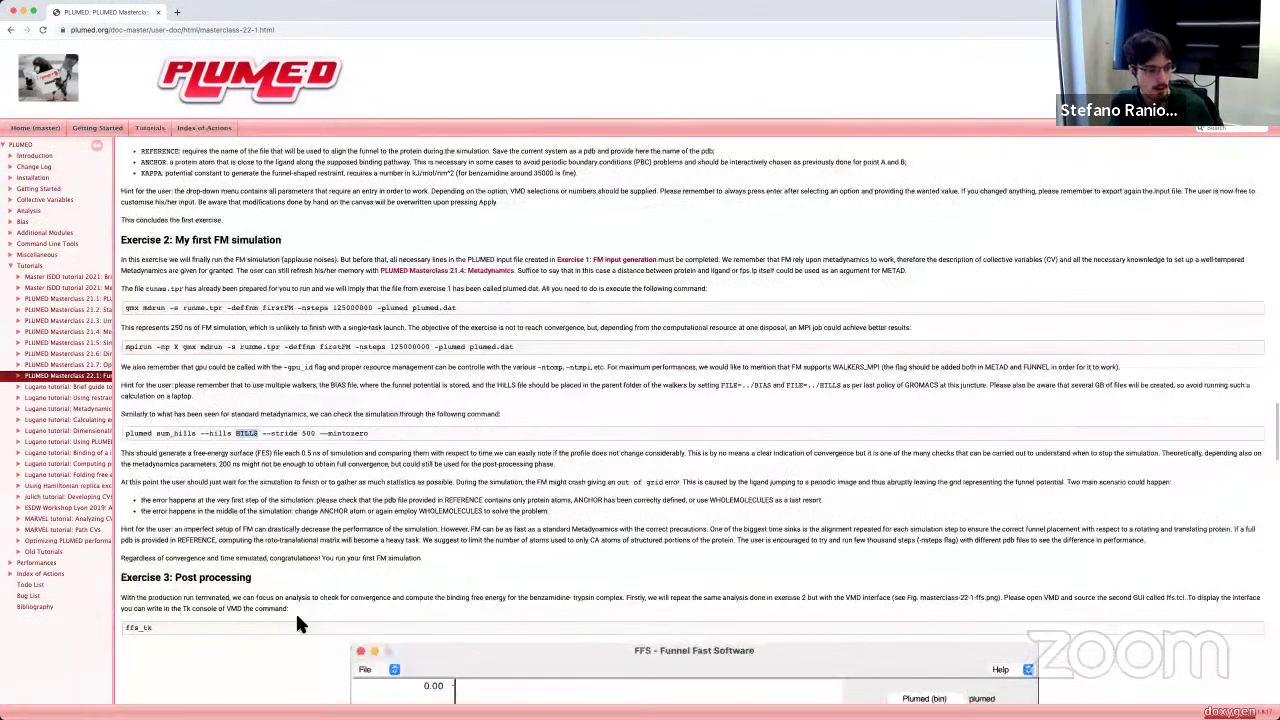
{"action": "left_click_drag", "start_coordinate": [369, 433], "coordinate": [127, 434]}
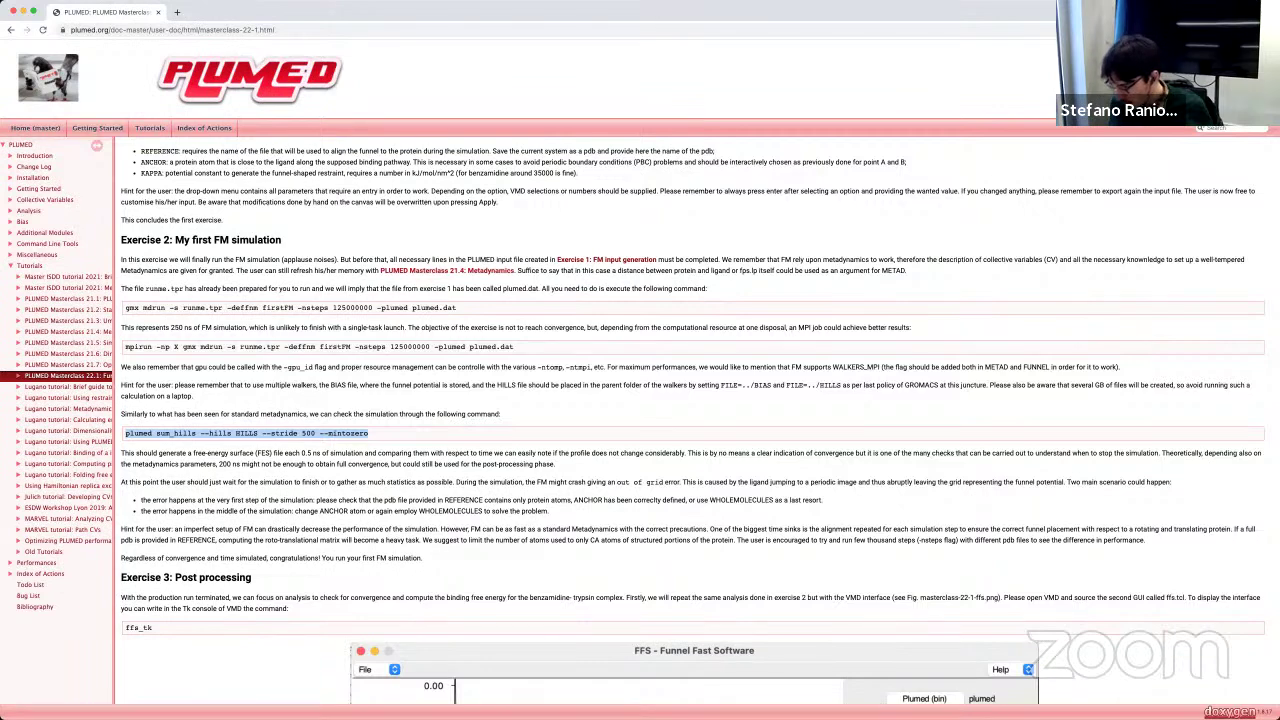
Step: Switch to VMD and centre the FFS window, recheck the tutorial, then return to VMD
{"action": "key", "text": "super+Tab"}
{"action": "left_click_drag", "start_coordinate": [367, 305], "coordinate": [860, 298]}
{"action": "scroll", "coordinate": [295, 503], "scroll_direction": "down", "scroll_amount": 10}
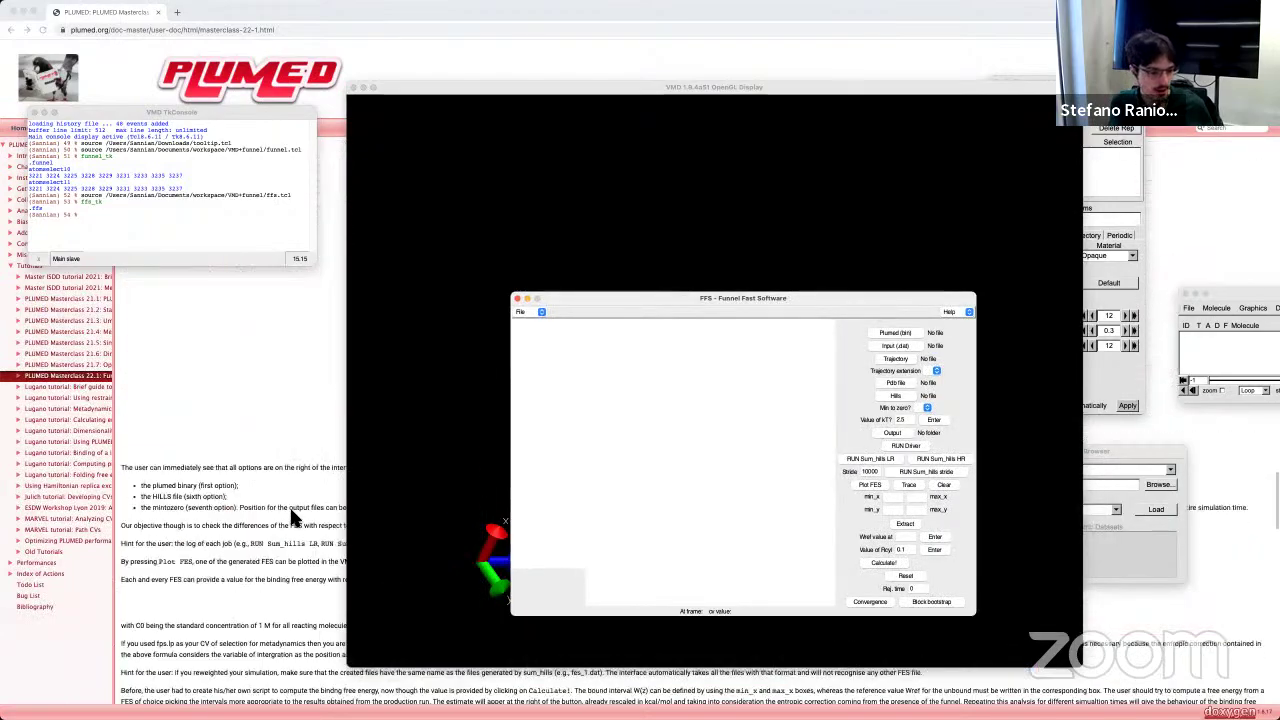
{"action": "left_click", "coordinate": [289, 505]}
{"action": "scroll", "coordinate": [290, 508], "scroll_direction": "down", "scroll_amount": 3}
{"action": "scroll", "coordinate": [293, 513], "scroll_direction": "down", "scroll_amount": 8}
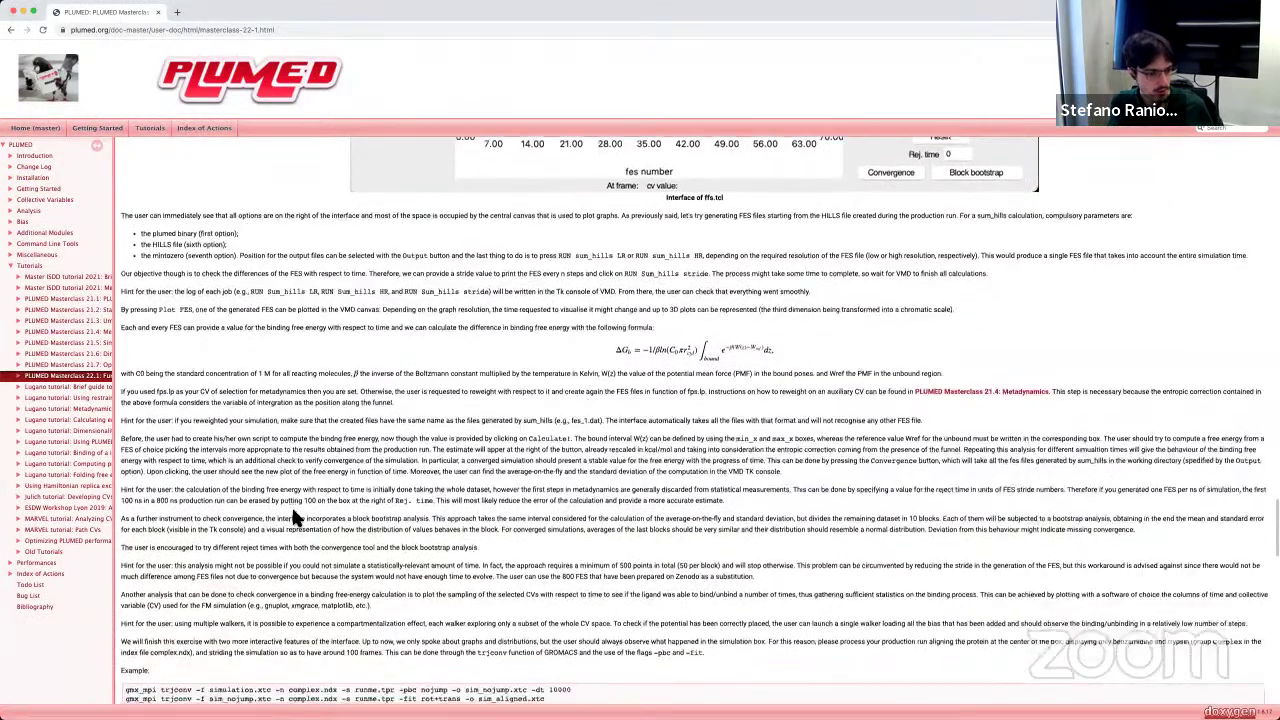
{"action": "scroll", "coordinate": [293, 513], "scroll_direction": "up", "scroll_amount": 10}
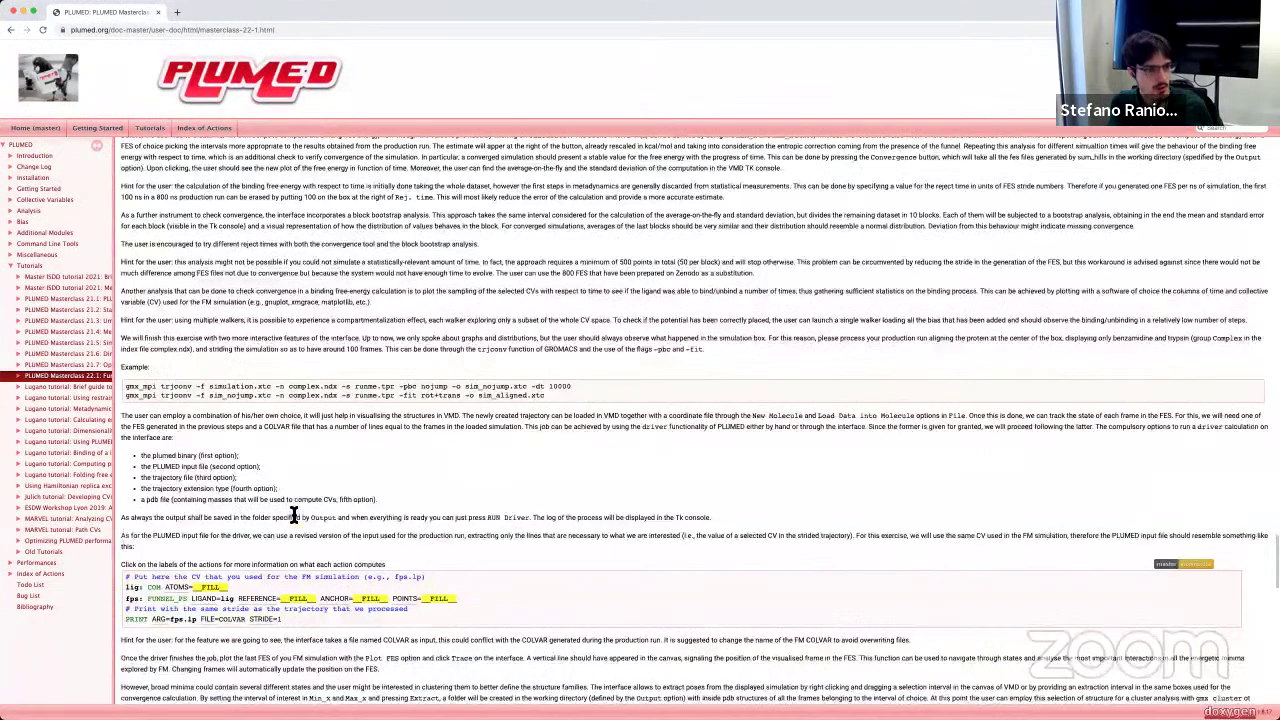
{"action": "key", "text": "super+Tab"}
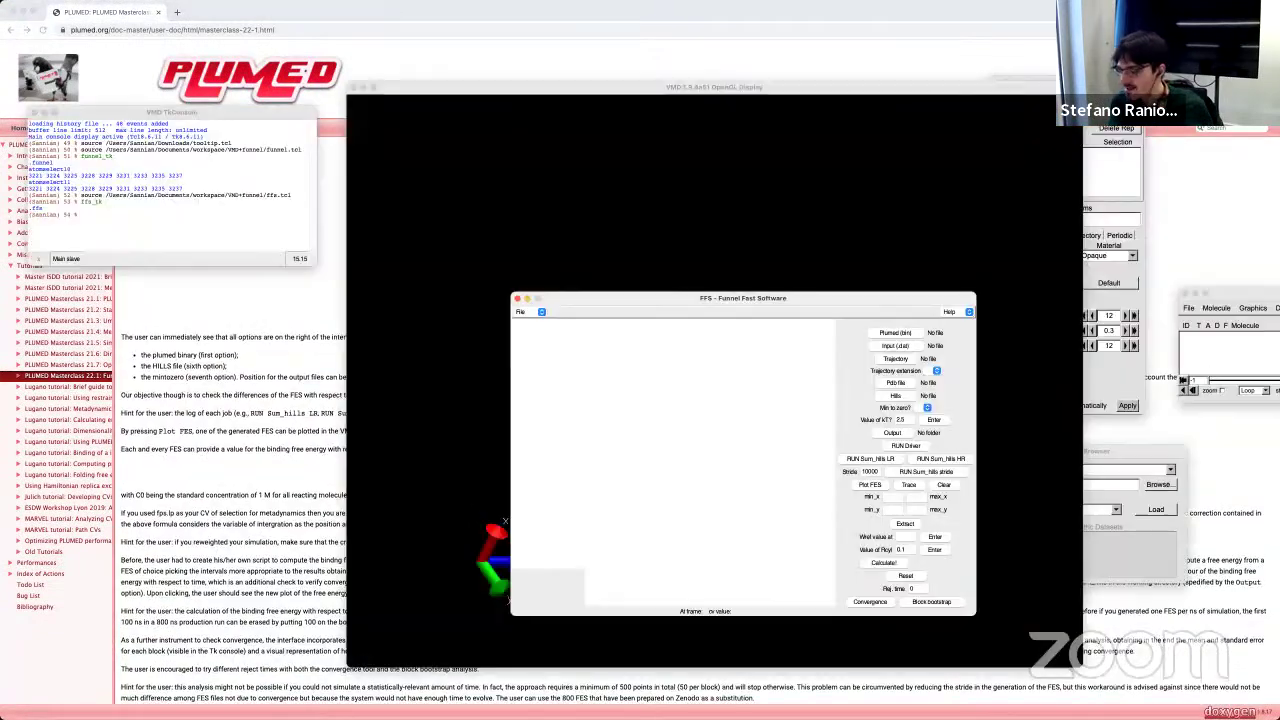
Step: Move the FFS window left and browse for the Plumed (bin) file starting from the home folder
{"action": "left_click_drag", "start_coordinate": [652, 299], "coordinate": [166, 318]}
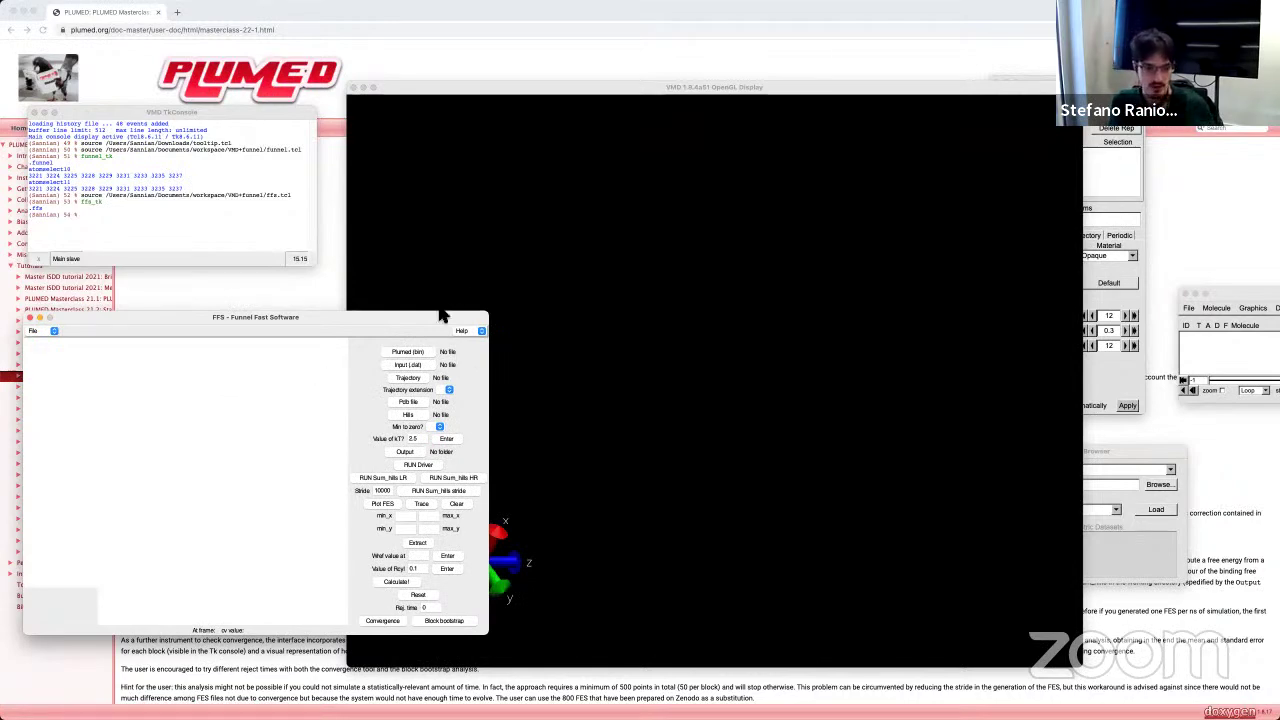
{"action": "left_click_drag", "start_coordinate": [377, 321], "coordinate": [380, 287]}
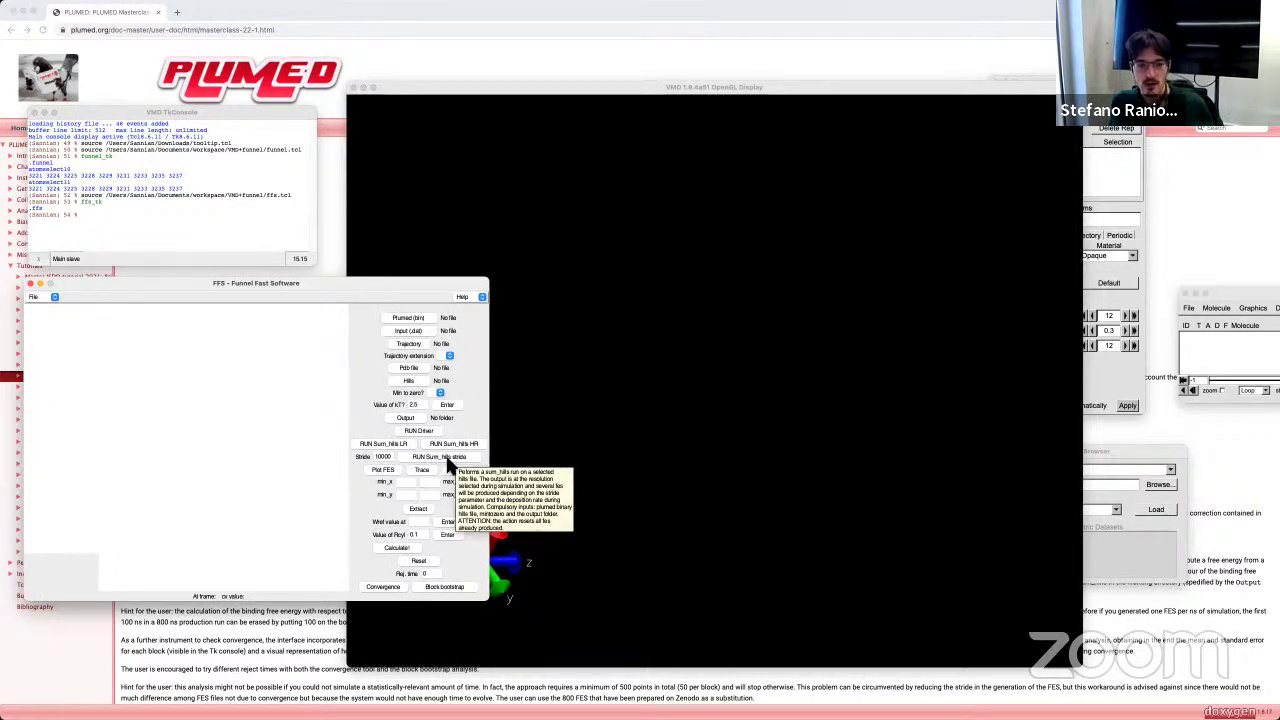
{"action": "left_click", "coordinate": [405, 318]}
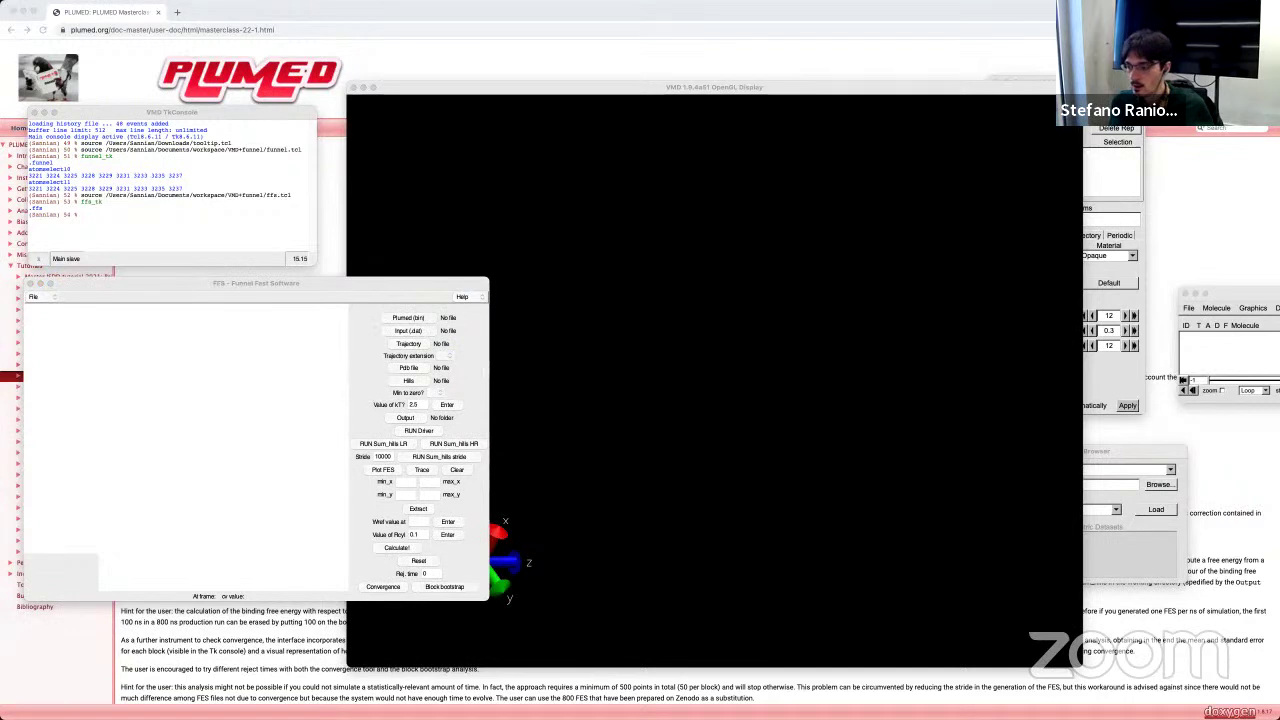
{"action": "left_click_drag", "start_coordinate": [1224, 307], "coordinate": [707, 281]}
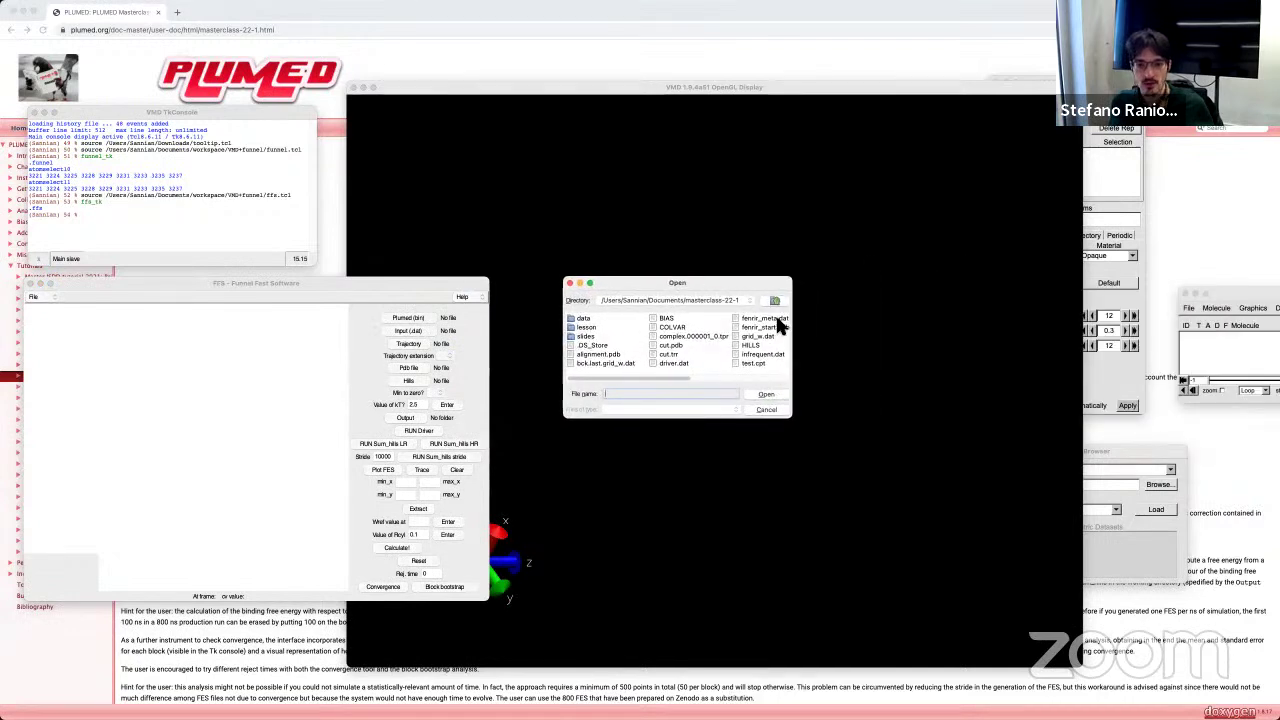
{"action": "left_click", "coordinate": [775, 301]}
{"action": "left_click", "coordinate": [745, 301]}
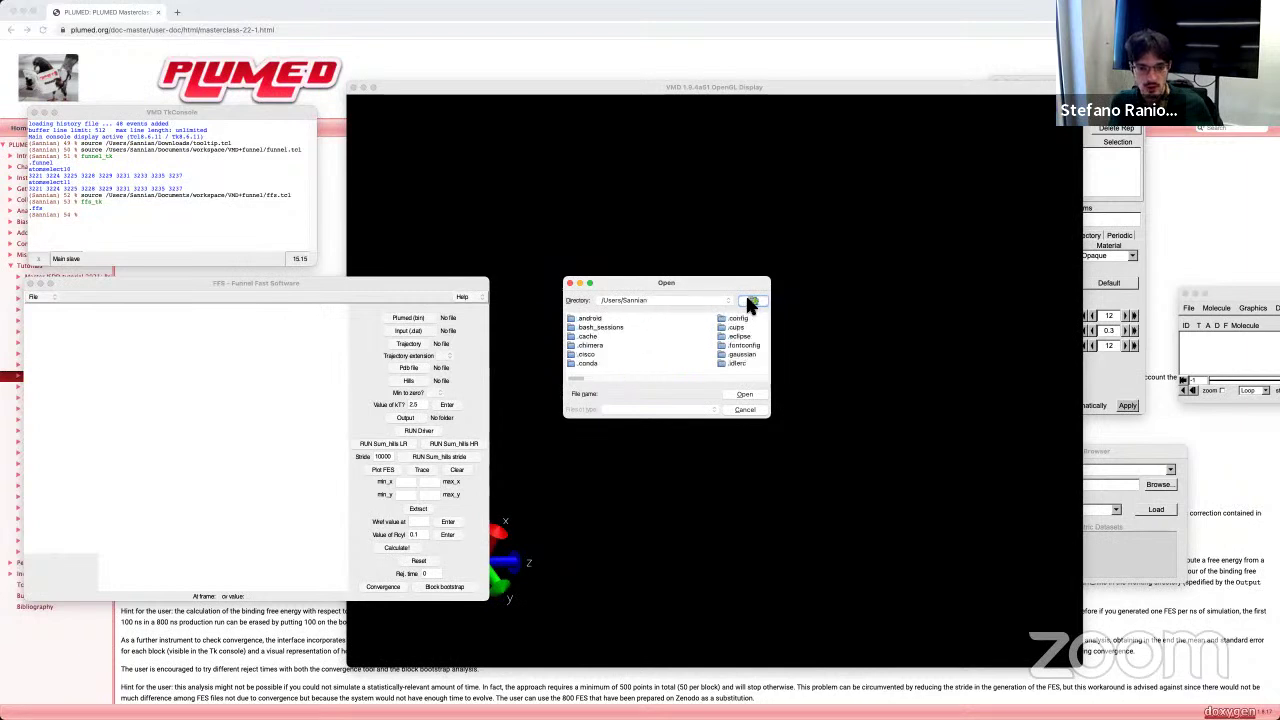
Step: Navigate to apps/plumed-2.7.2/bin and select plumed as the PLUMED binary
{"action": "left_click_drag", "start_coordinate": [583, 387], "coordinate": [605, 387]}
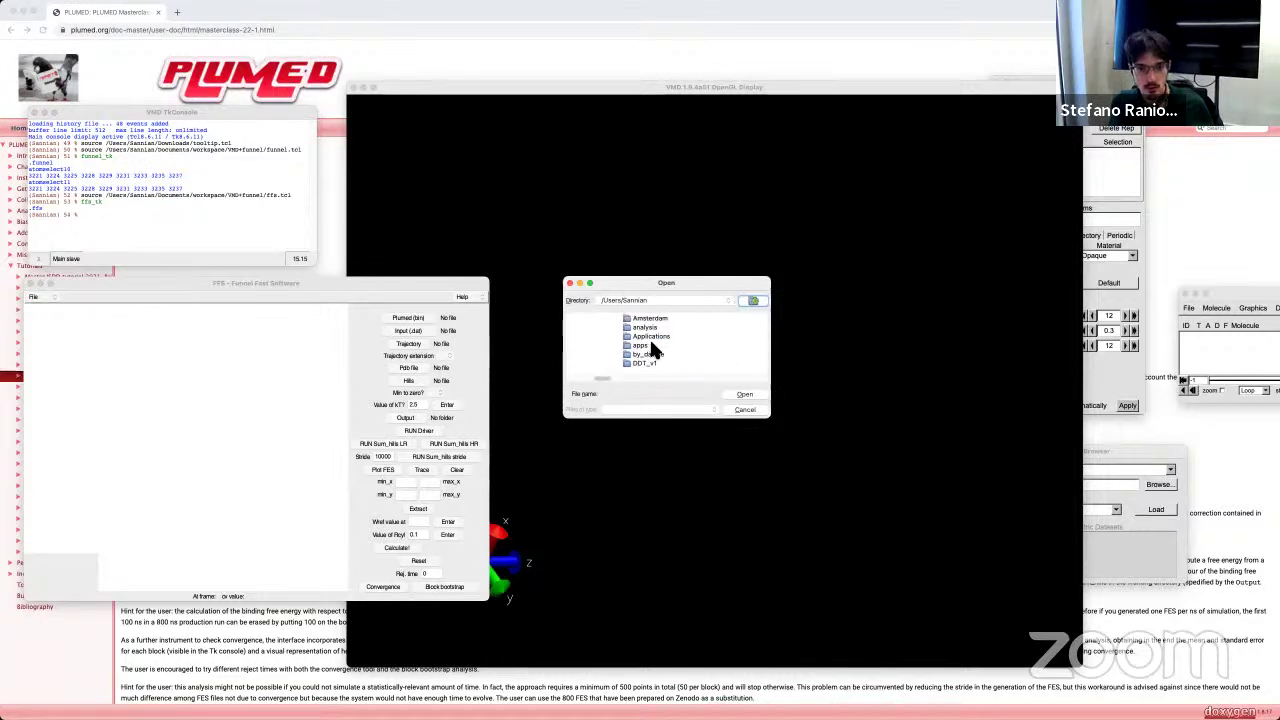
{"action": "double_click", "coordinate": [645, 345]}
{"action": "double_click", "coordinate": [595, 319]}
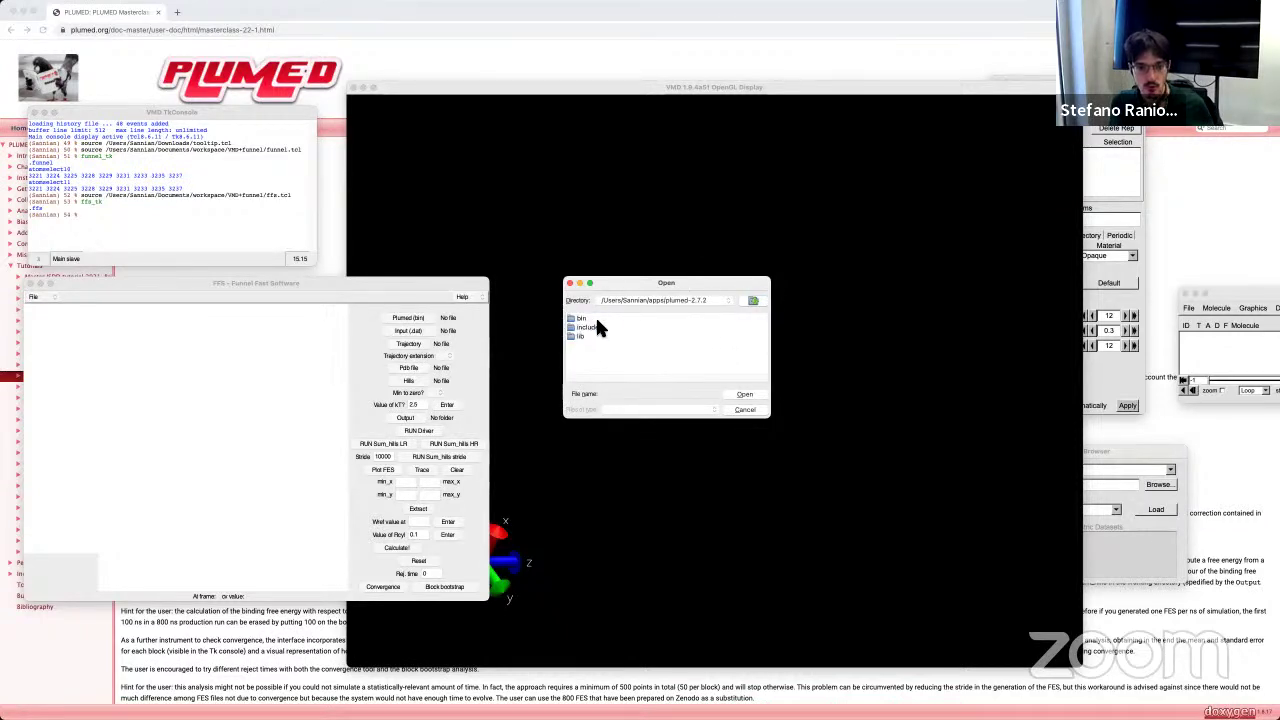
{"action": "double_click", "coordinate": [587, 320]}
{"action": "left_click", "coordinate": [587, 320]}
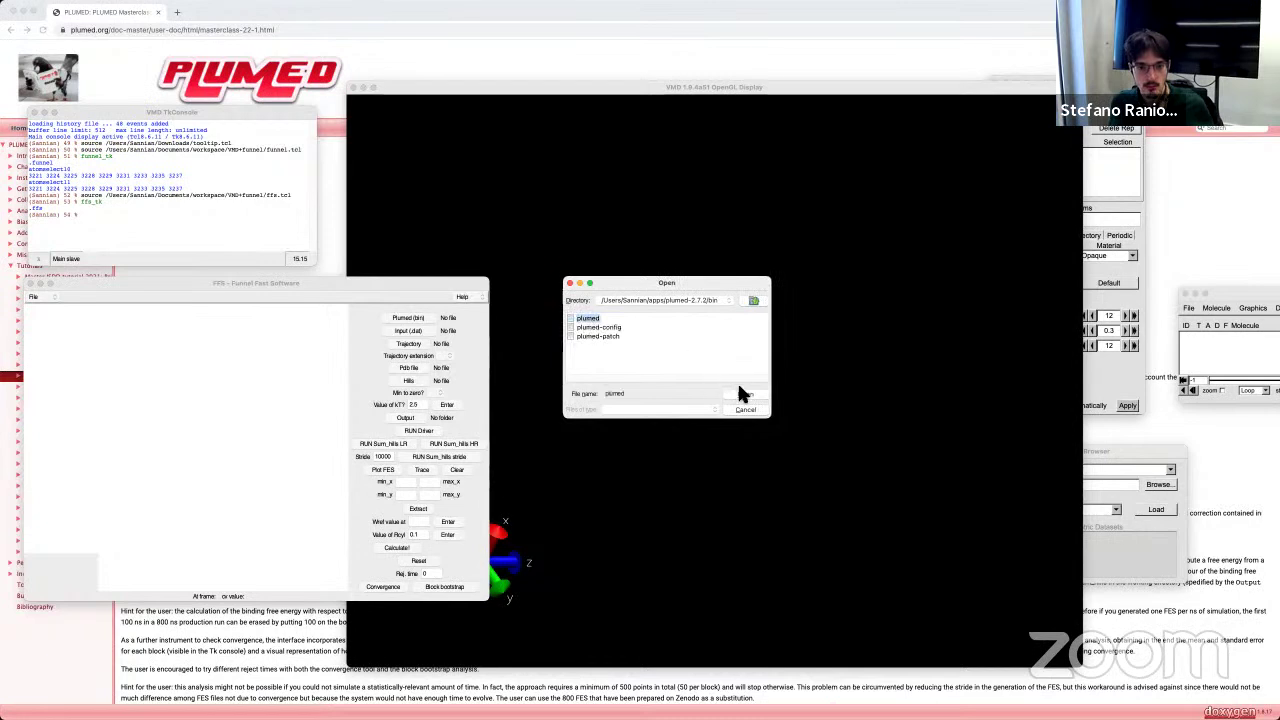
{"action": "left_click", "coordinate": [744, 394]}
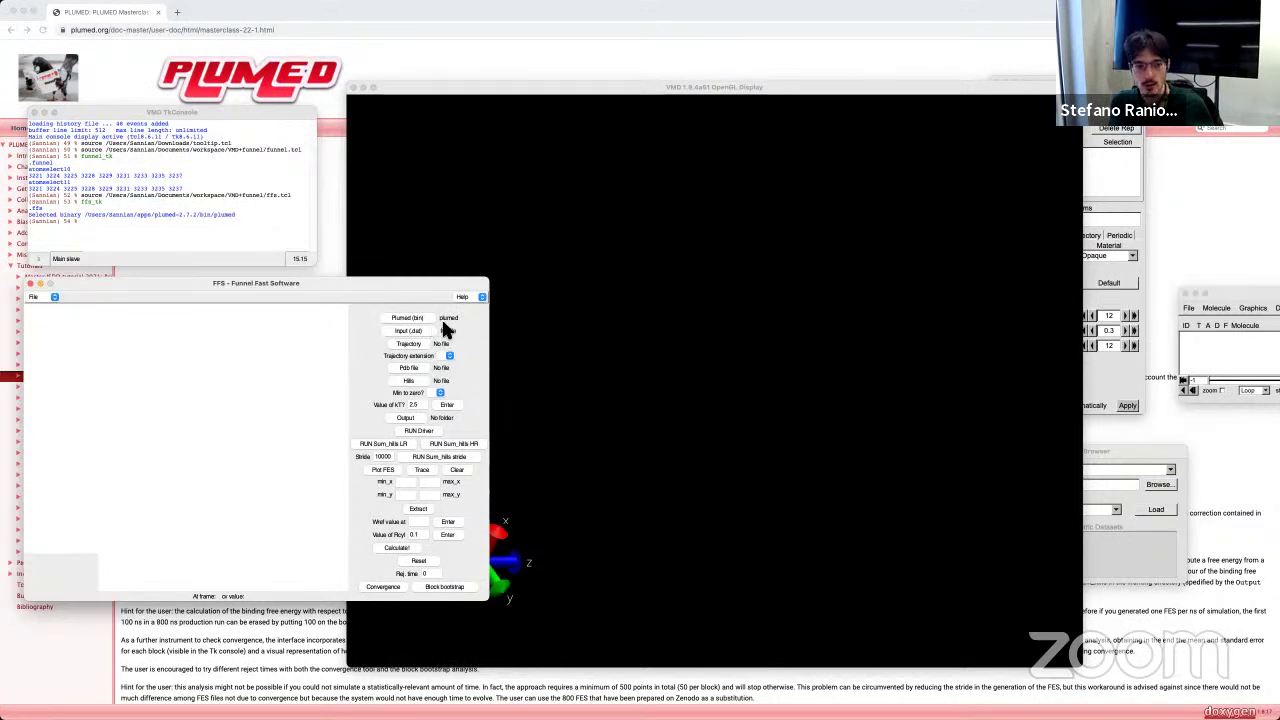
Step: Browse from the Hills file chooser up to the home folder and into Downloads
{"action": "left_click", "coordinate": [410, 389]}
{"action": "left_click", "coordinate": [409, 389]}
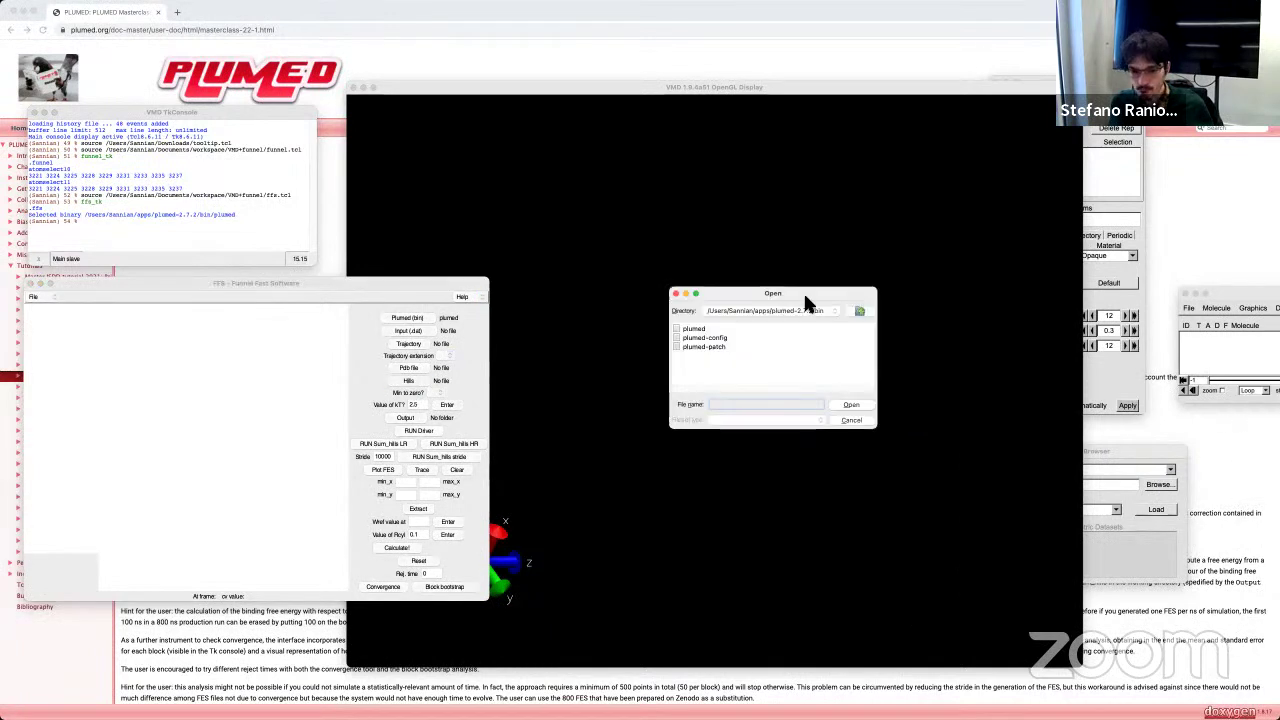
{"action": "left_click", "coordinate": [769, 334]}
{"action": "left_click", "coordinate": [769, 334]}
{"action": "left_click", "coordinate": [769, 334]}
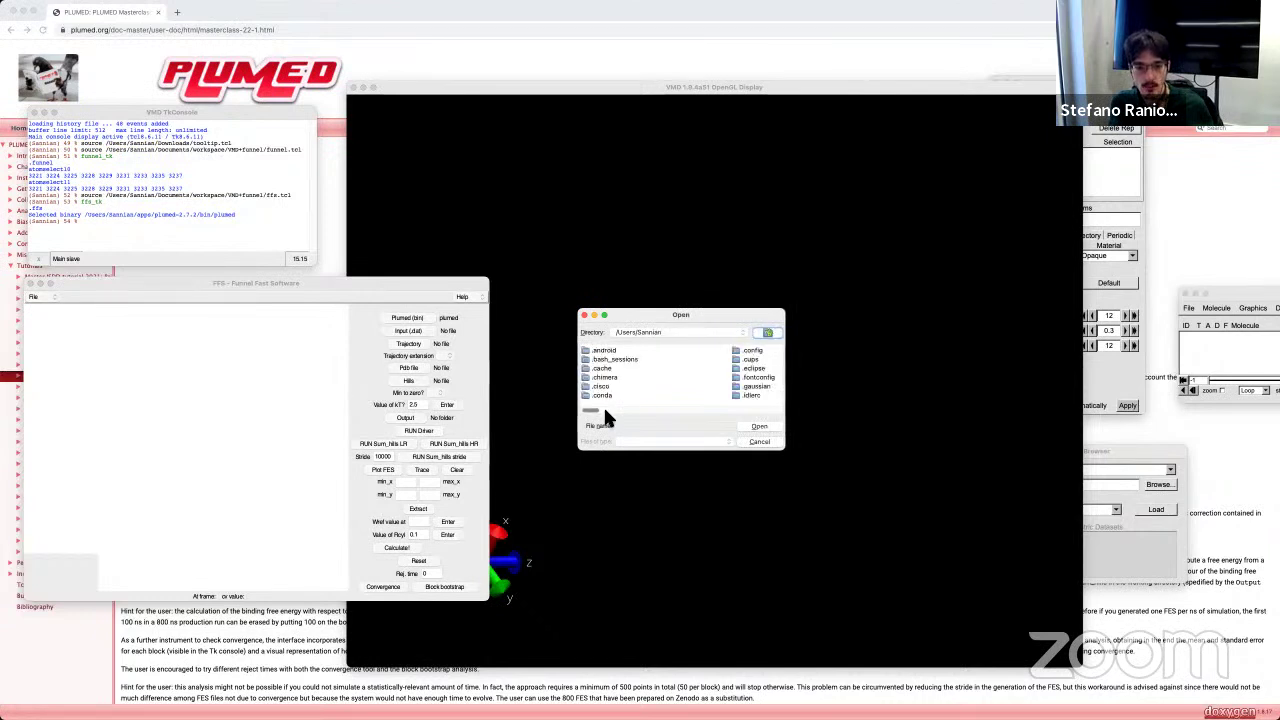
{"action": "left_click_drag", "start_coordinate": [590, 410], "coordinate": [620, 410]}
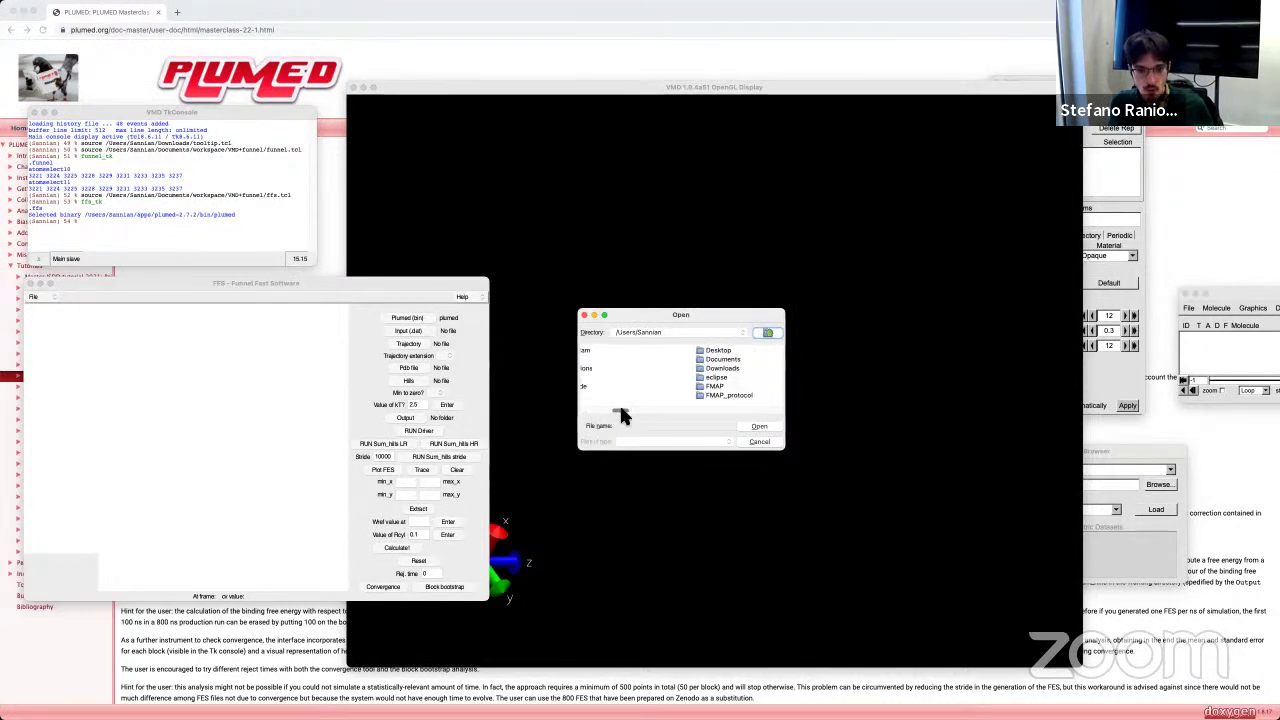
{"action": "double_click", "coordinate": [712, 368]}
{"action": "left_click_drag", "start_coordinate": [587, 411], "coordinate": [601, 418]}
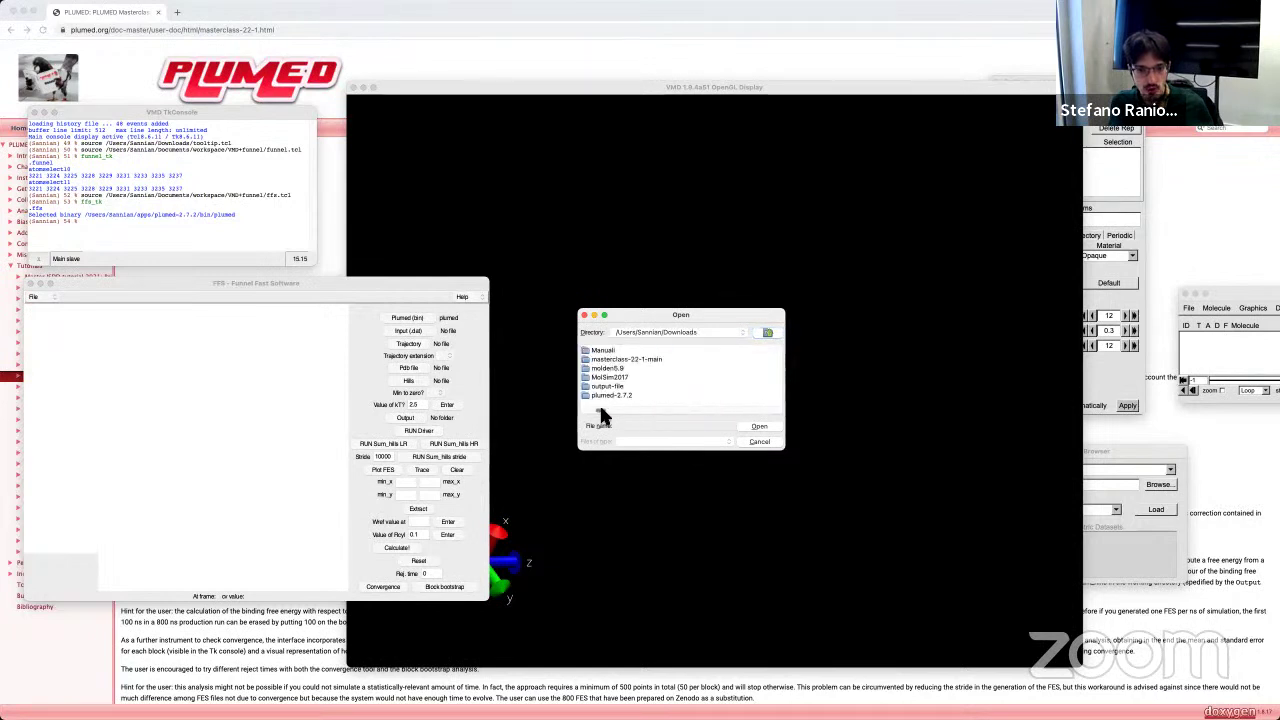
{"action": "double_click", "coordinate": [627, 358]}
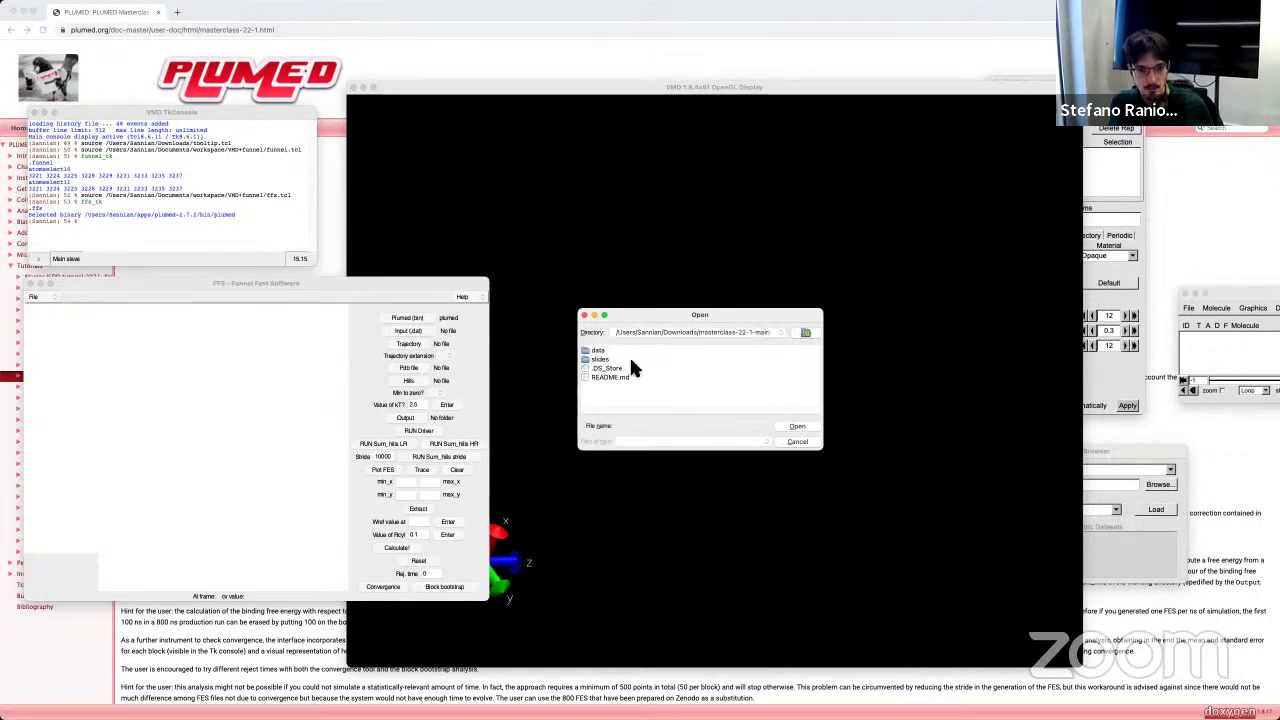
{"action": "double_click", "coordinate": [598, 351]}
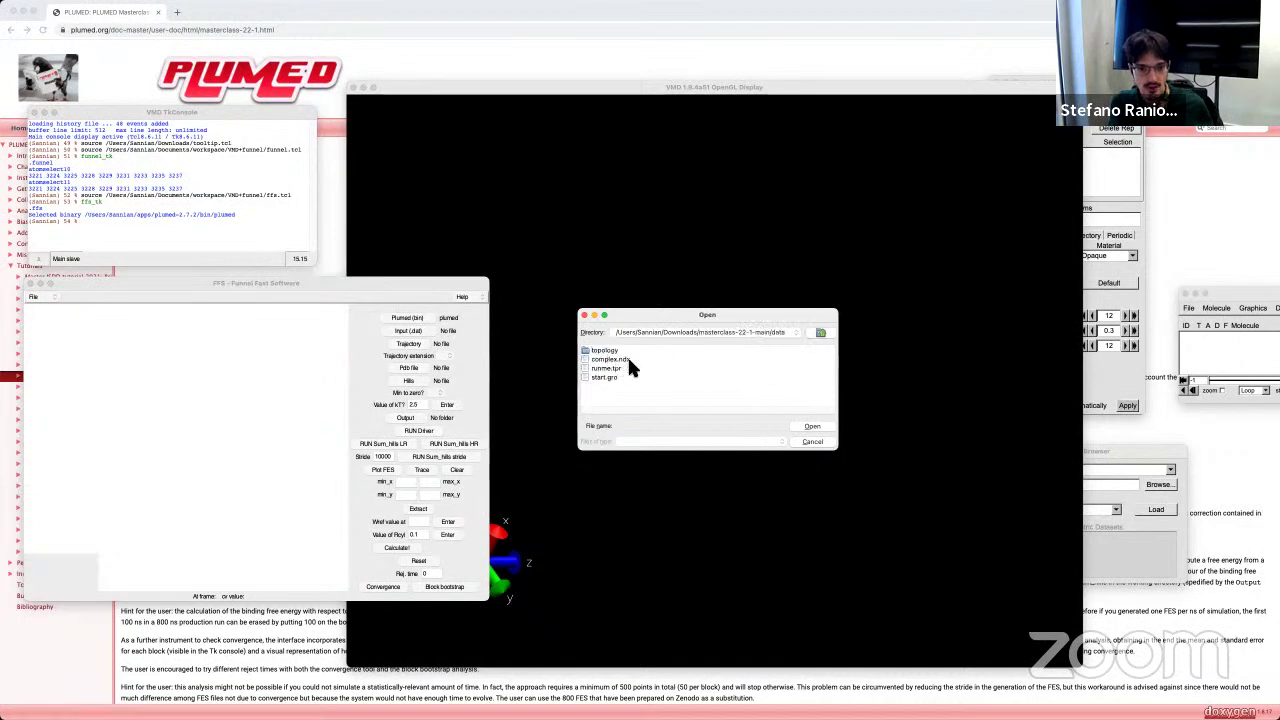
{"action": "left_click", "coordinate": [820, 333]}
{"action": "left_click", "coordinate": [808, 333]}
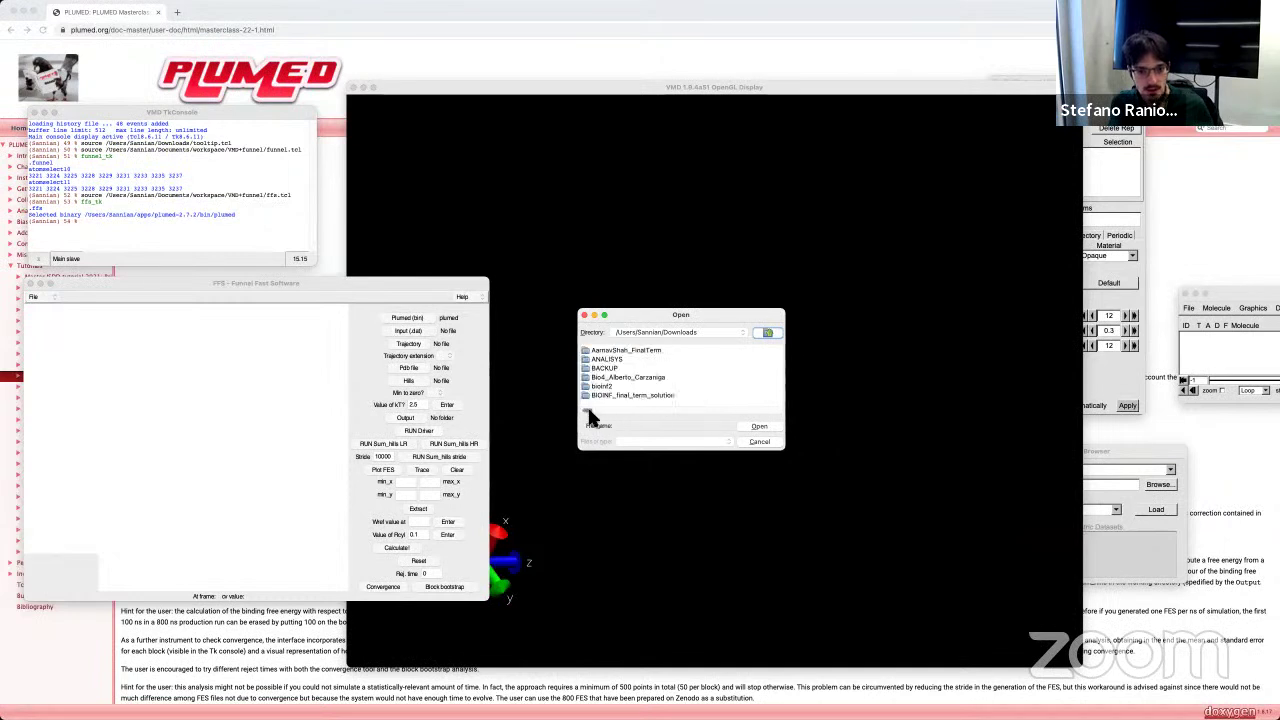
Step: Load HILLS_800ns from Downloads/FMAP/Supplementary_data_2 as the Hills file
{"action": "scroll", "coordinate": [590, 412], "scroll_direction": "right", "scroll_amount": 3}
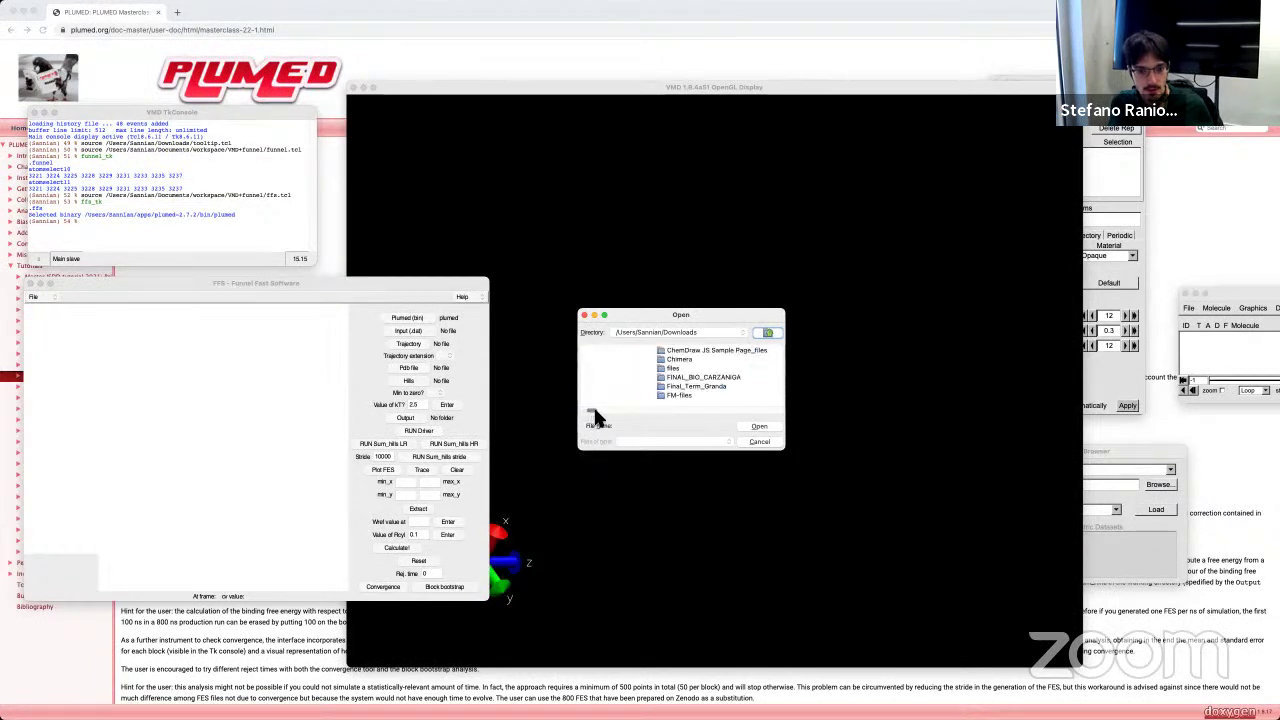
{"action": "scroll", "coordinate": [596, 410], "scroll_direction": "right", "scroll_amount": 3}
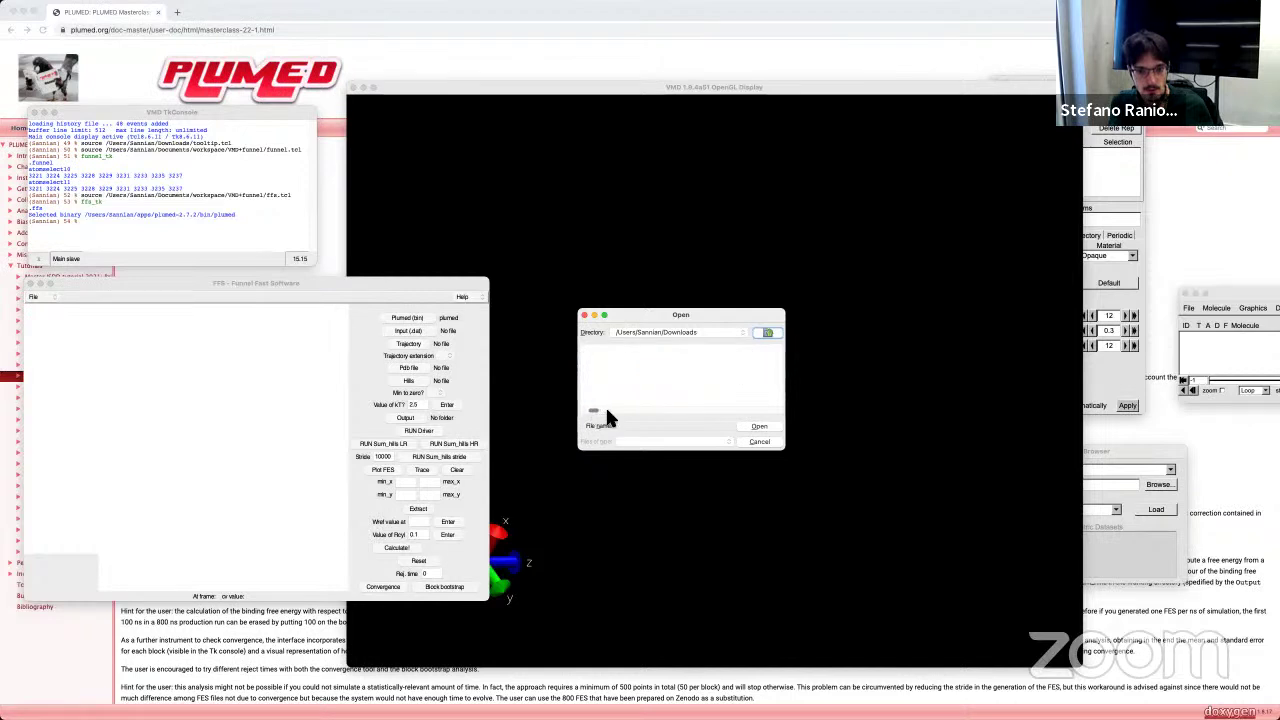
{"action": "double_click", "coordinate": [641, 351]}
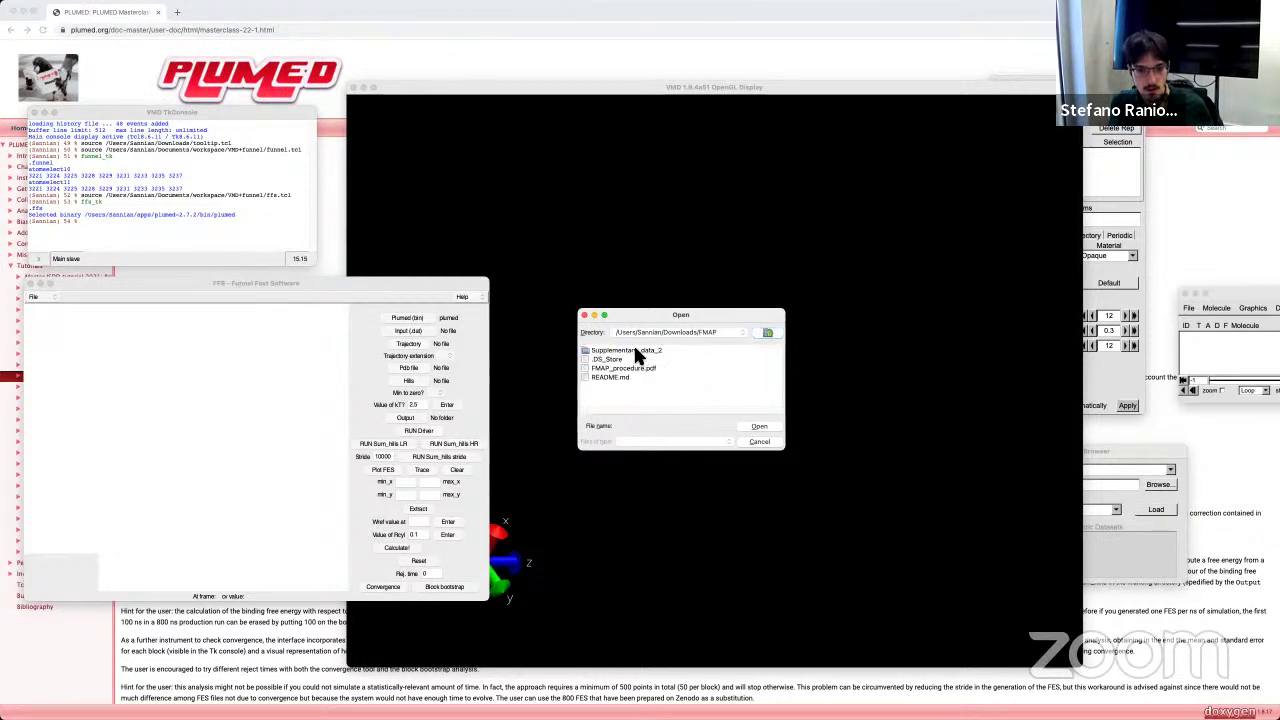
{"action": "double_click", "coordinate": [635, 350]}
{"action": "left_click", "coordinate": [674, 351]}
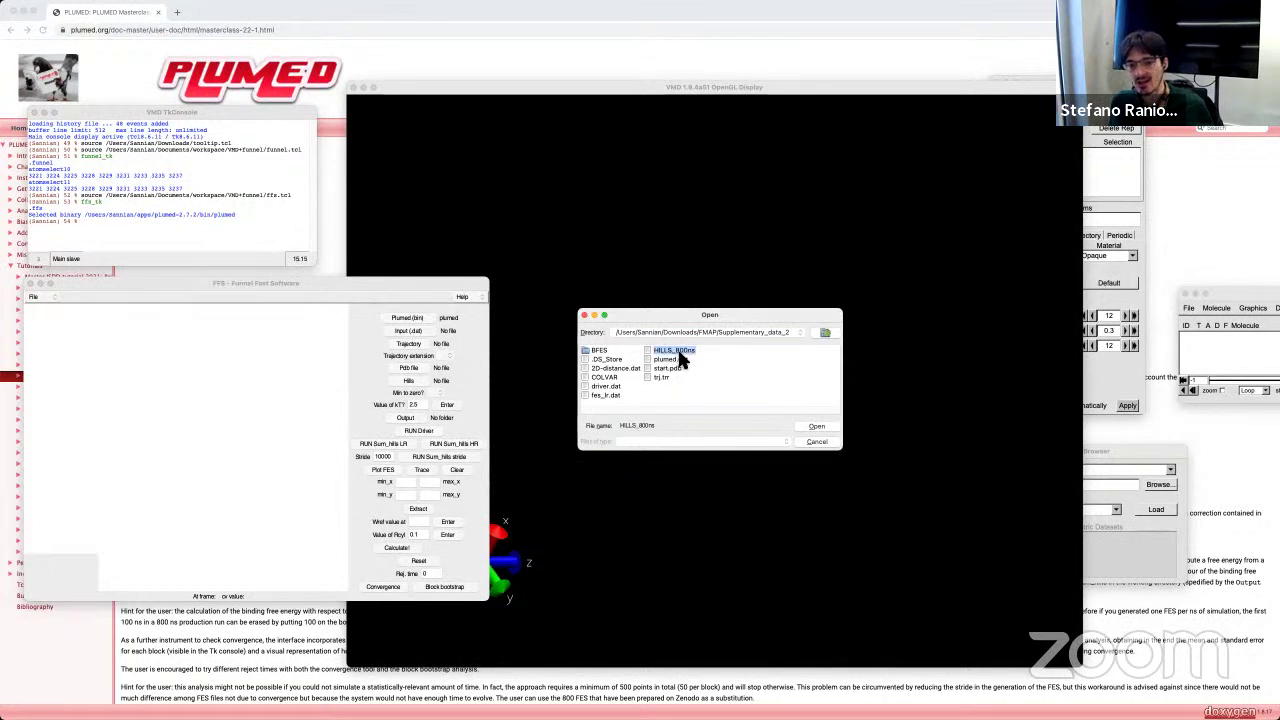
{"action": "left_click", "coordinate": [815, 428]}
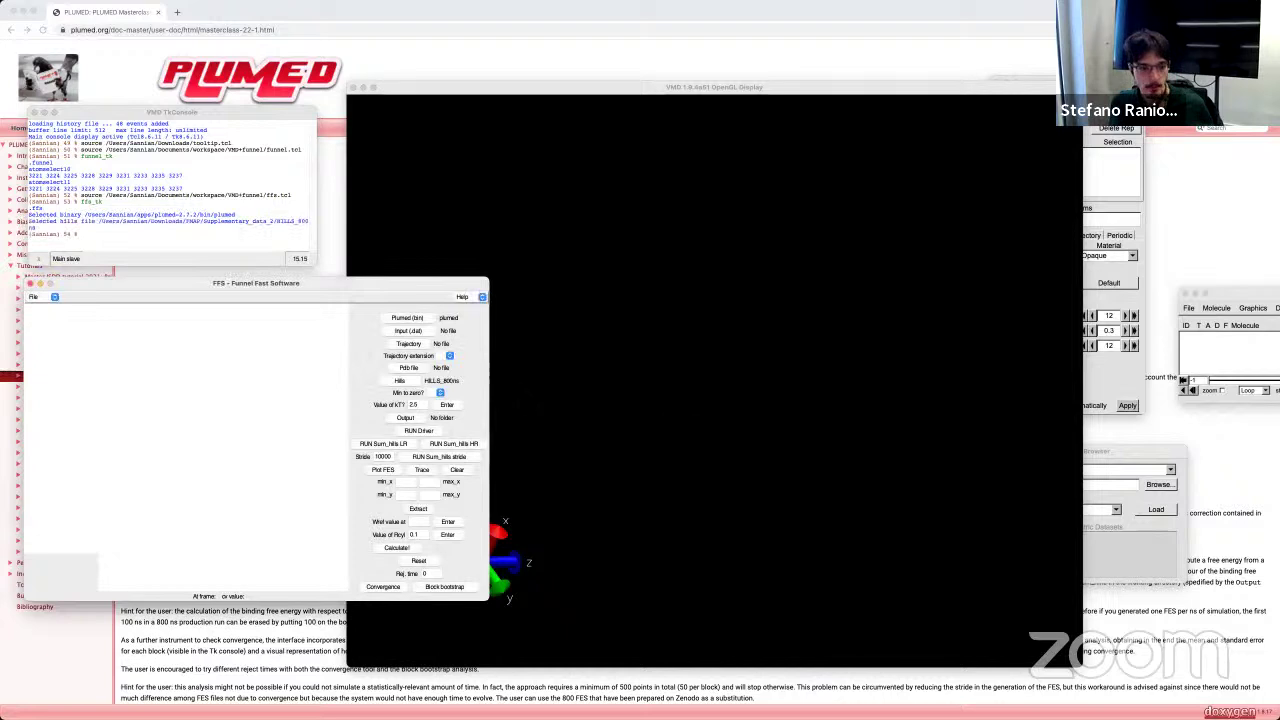
Step: Set mintozero to yes and choose Documents/masterclass-22-1/lesson as the output folder
{"action": "left_click", "coordinate": [437, 392]}
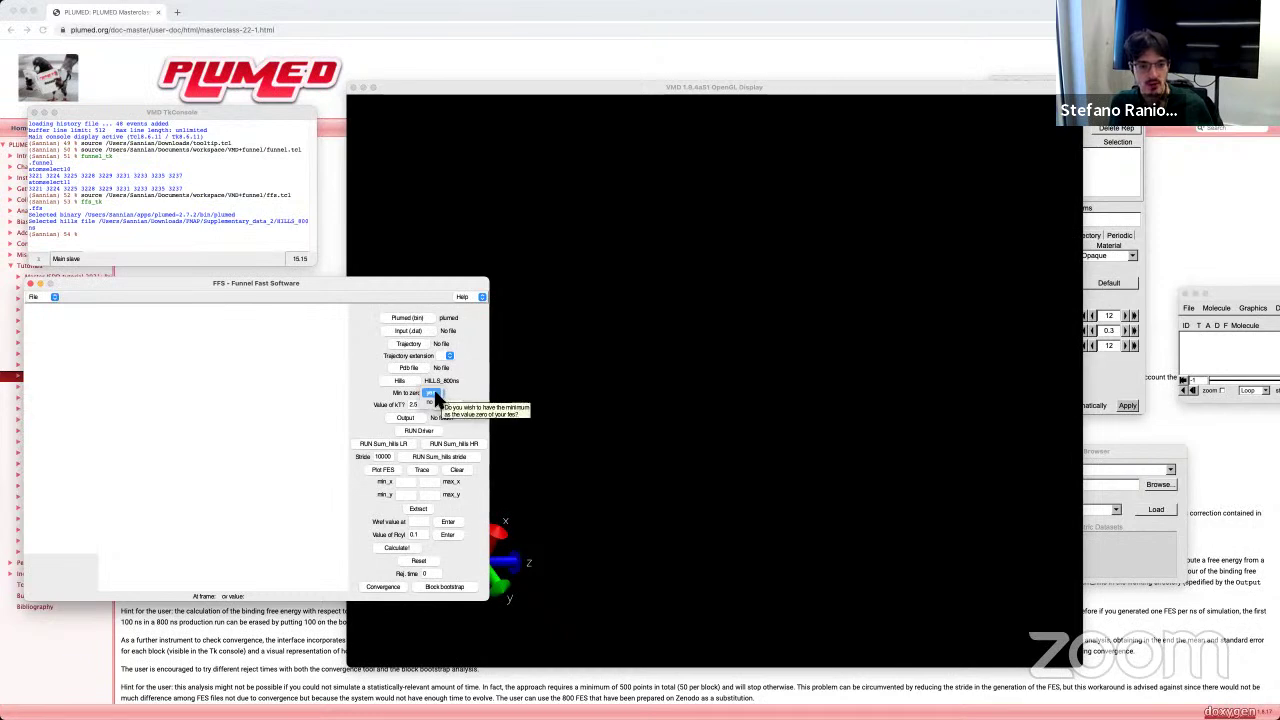
{"action": "left_click", "coordinate": [432, 393]}
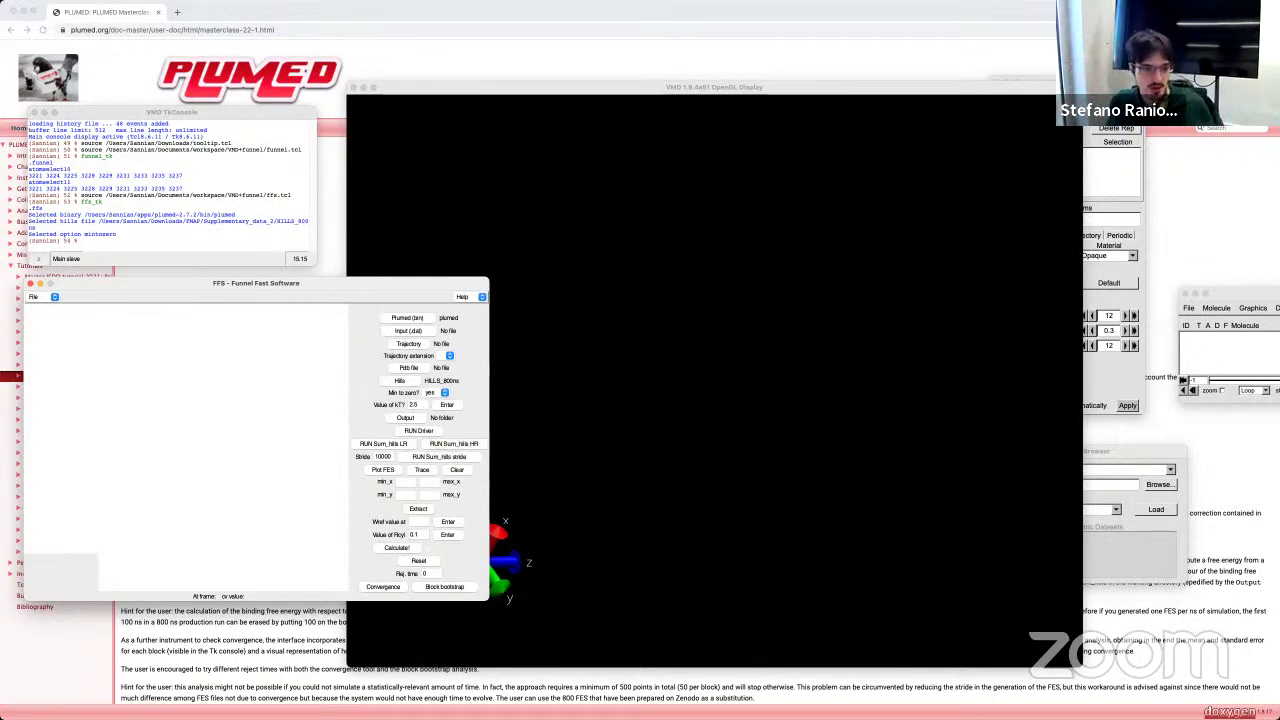
{"action": "left_click", "coordinate": [406, 420]}
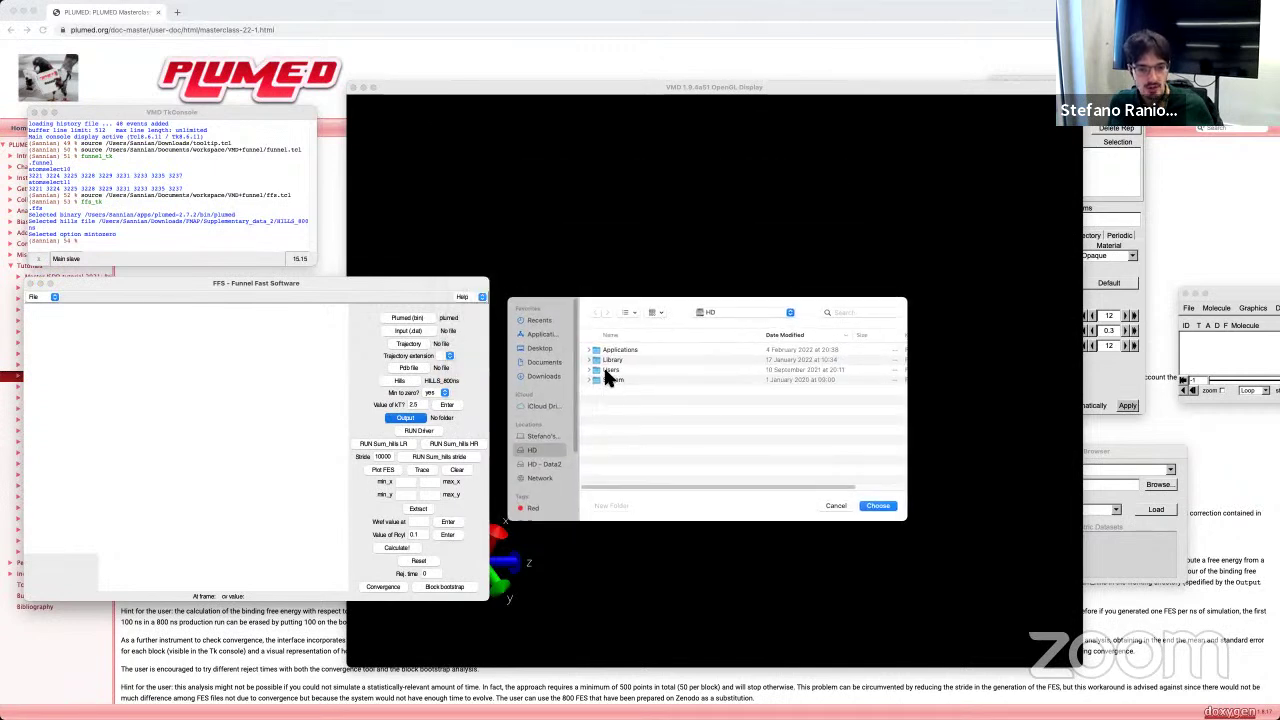
{"action": "double_click", "coordinate": [607, 370]}
{"action": "double_click", "coordinate": [608, 351]}
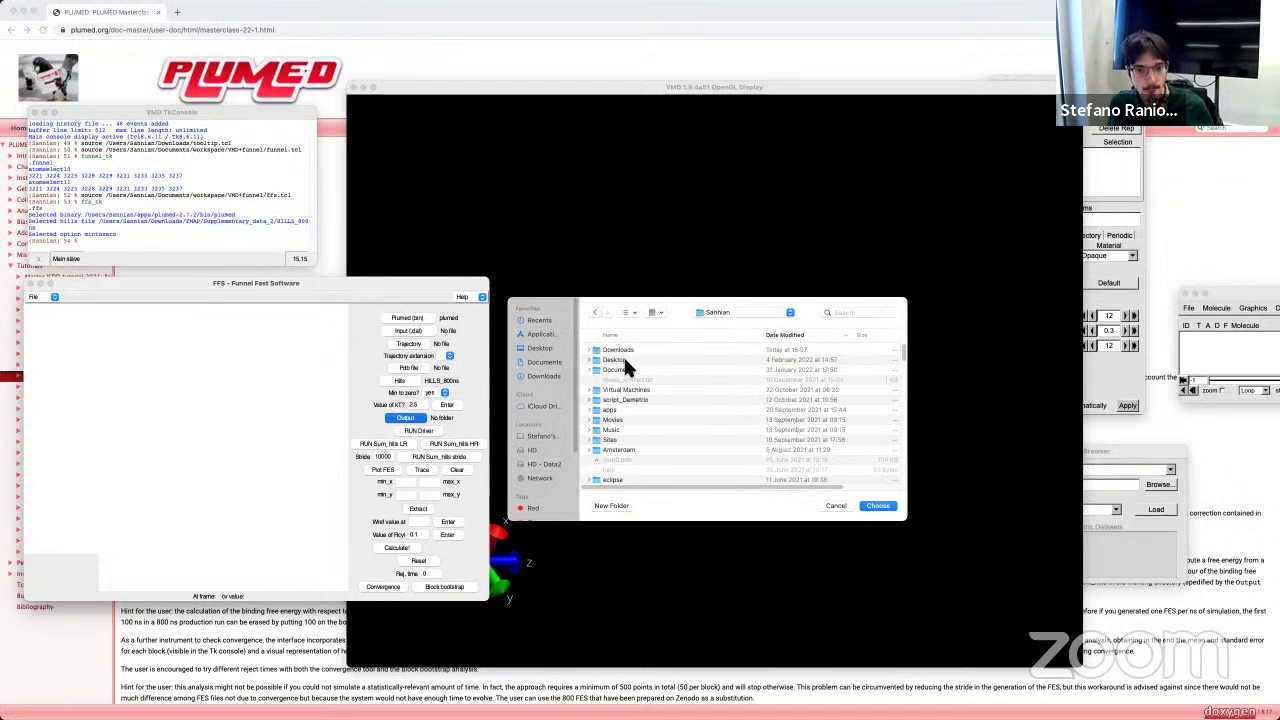
{"action": "double_click", "coordinate": [620, 370]}
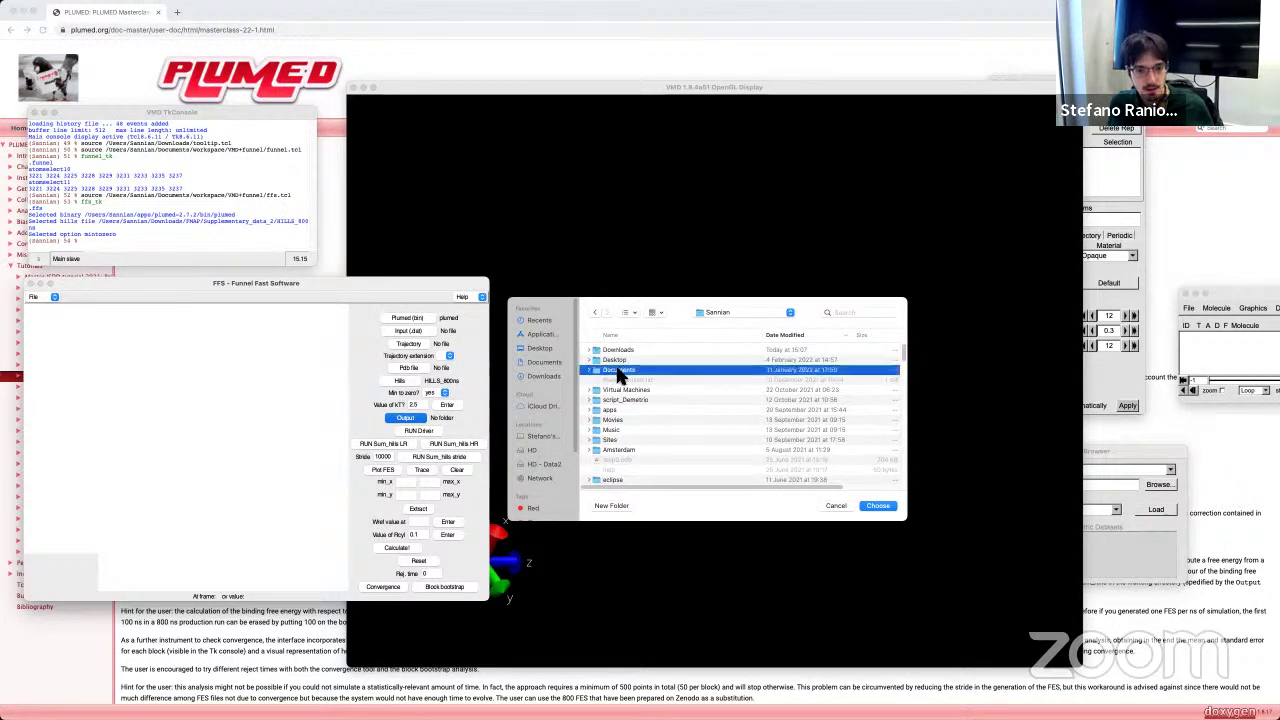
{"action": "left_click", "coordinate": [637, 352]}
{"action": "double_click", "coordinate": [637, 352]}
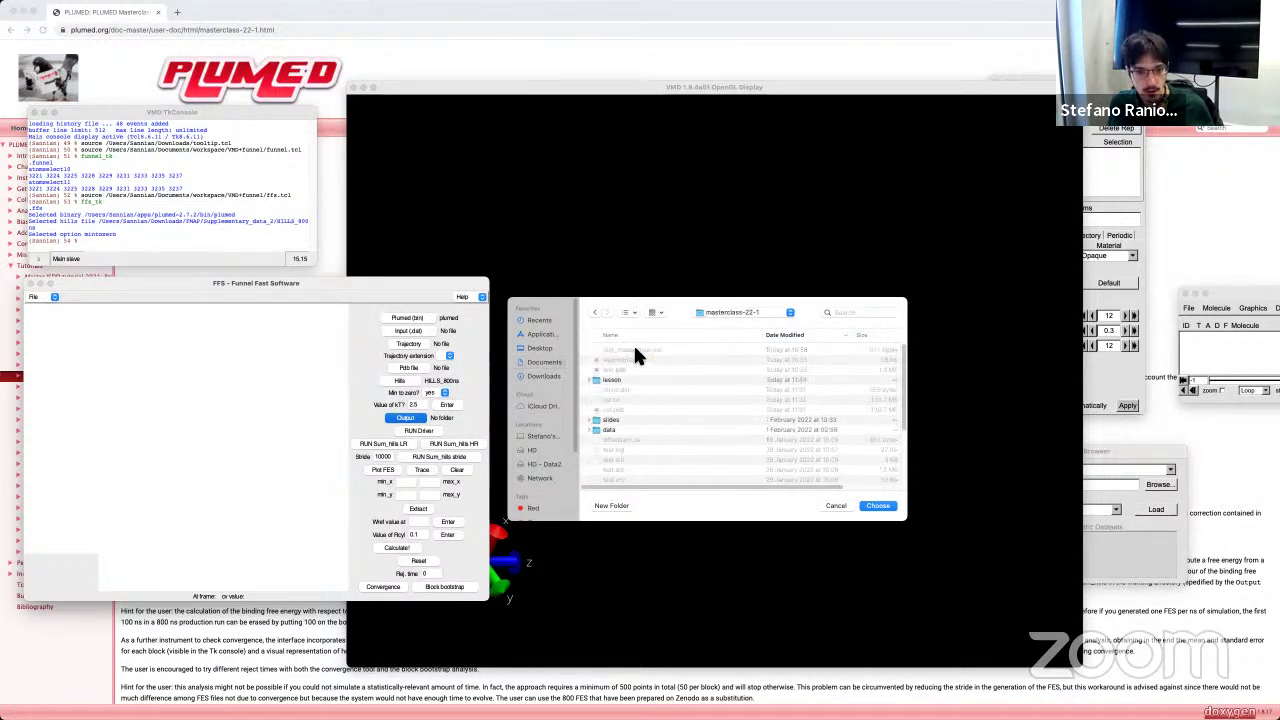
{"action": "left_click", "coordinate": [624, 381]}
{"action": "double_click", "coordinate": [620, 381]}
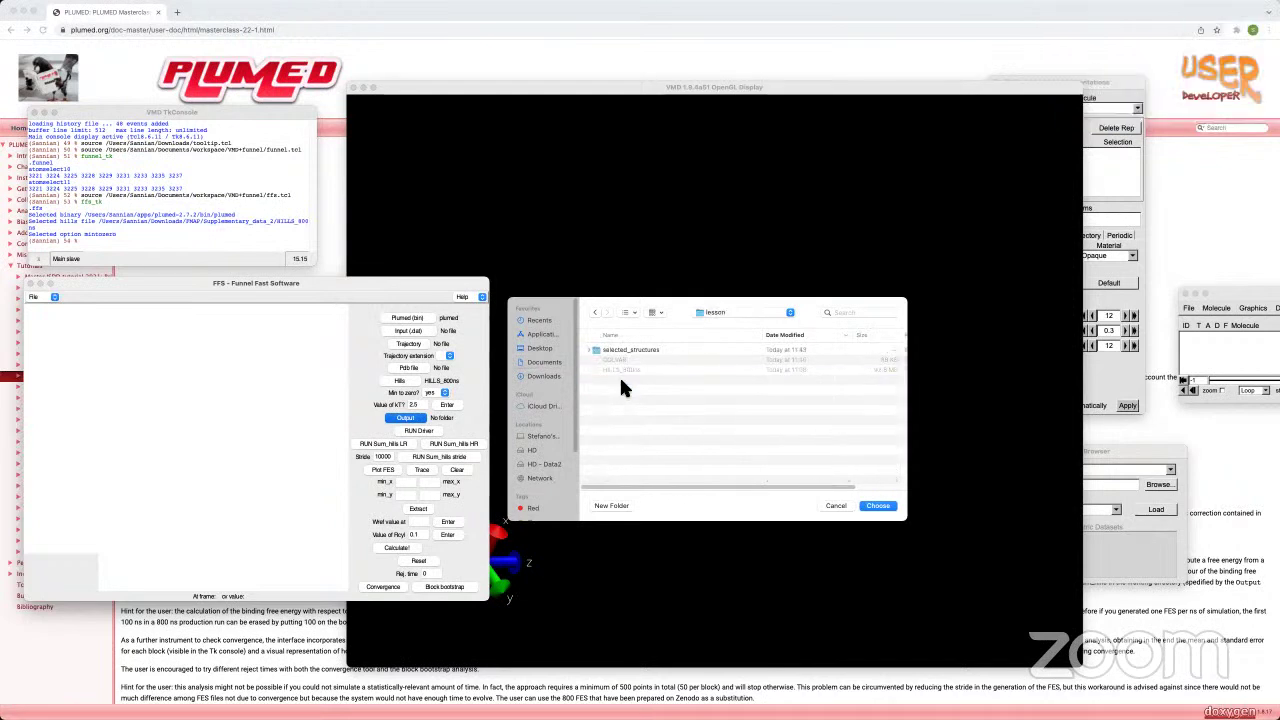
{"action": "left_click", "coordinate": [877, 506]}
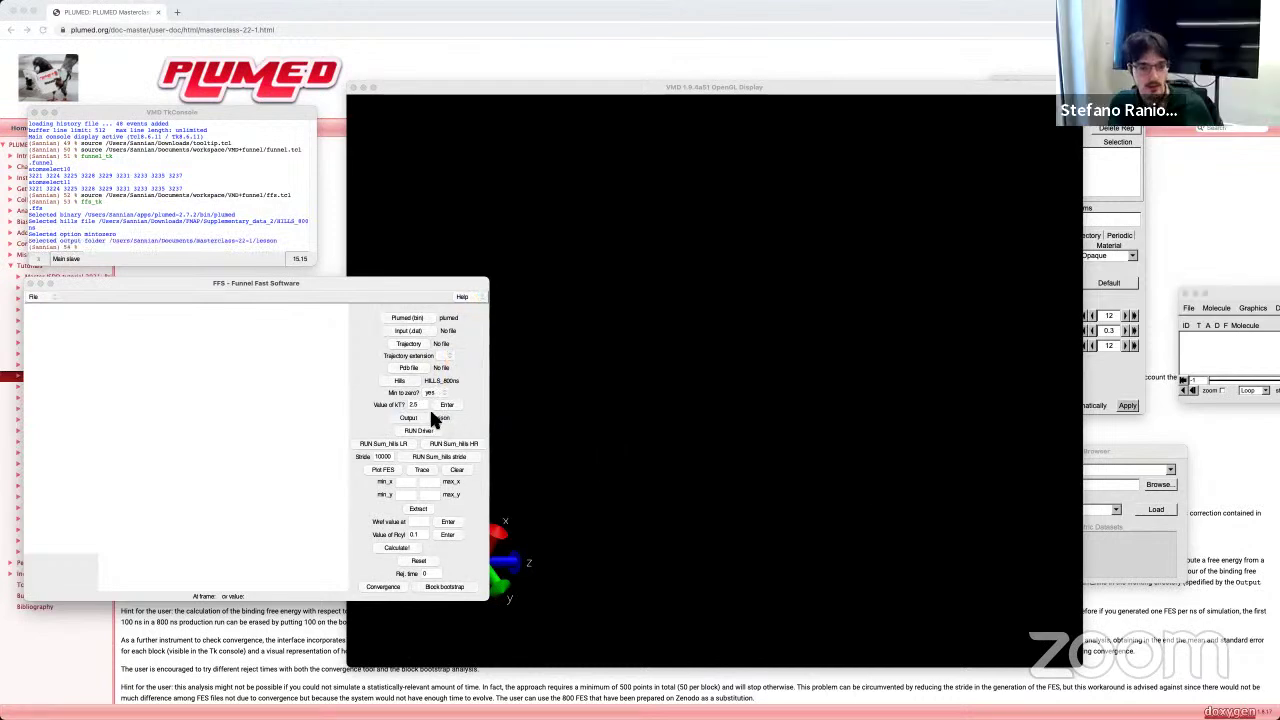
Step: Enter a stride of 1000 and run sum_hills with stride on HILLS_800ns
{"action": "left_click", "coordinate": [389, 457]}
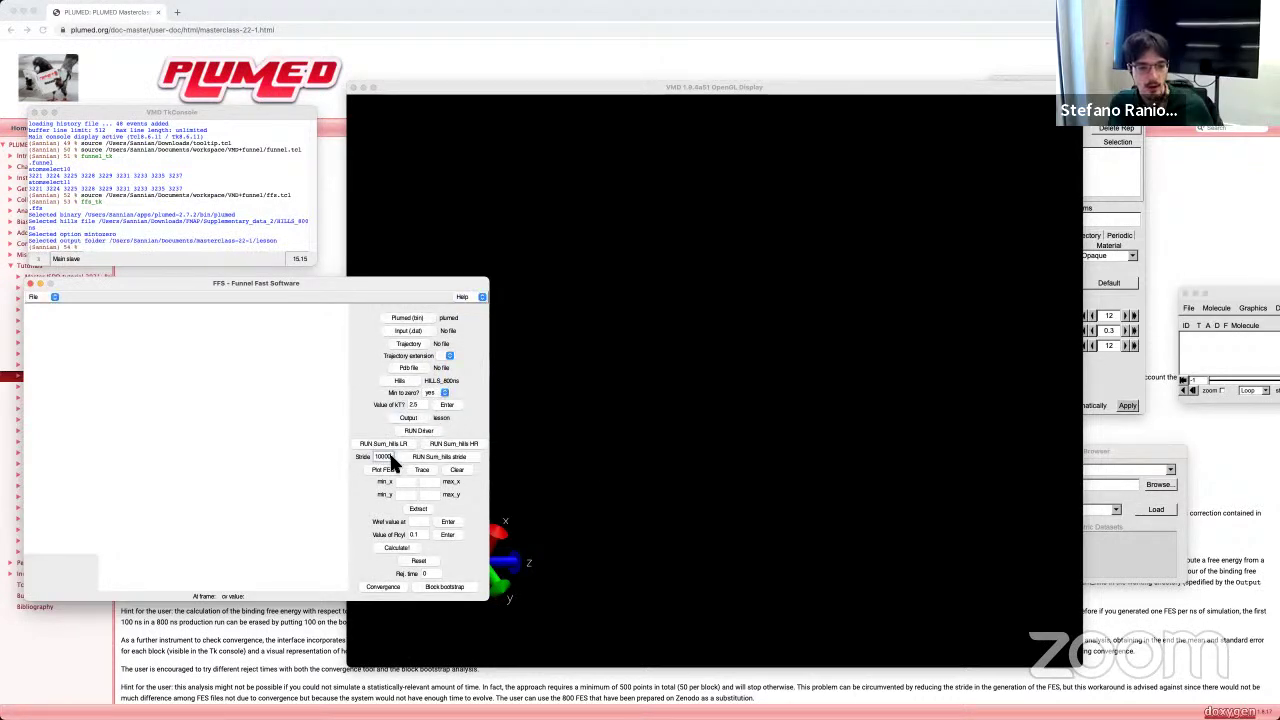
{"action": "double_click", "coordinate": [389, 457]}
{"action": "type", "text": "10"}
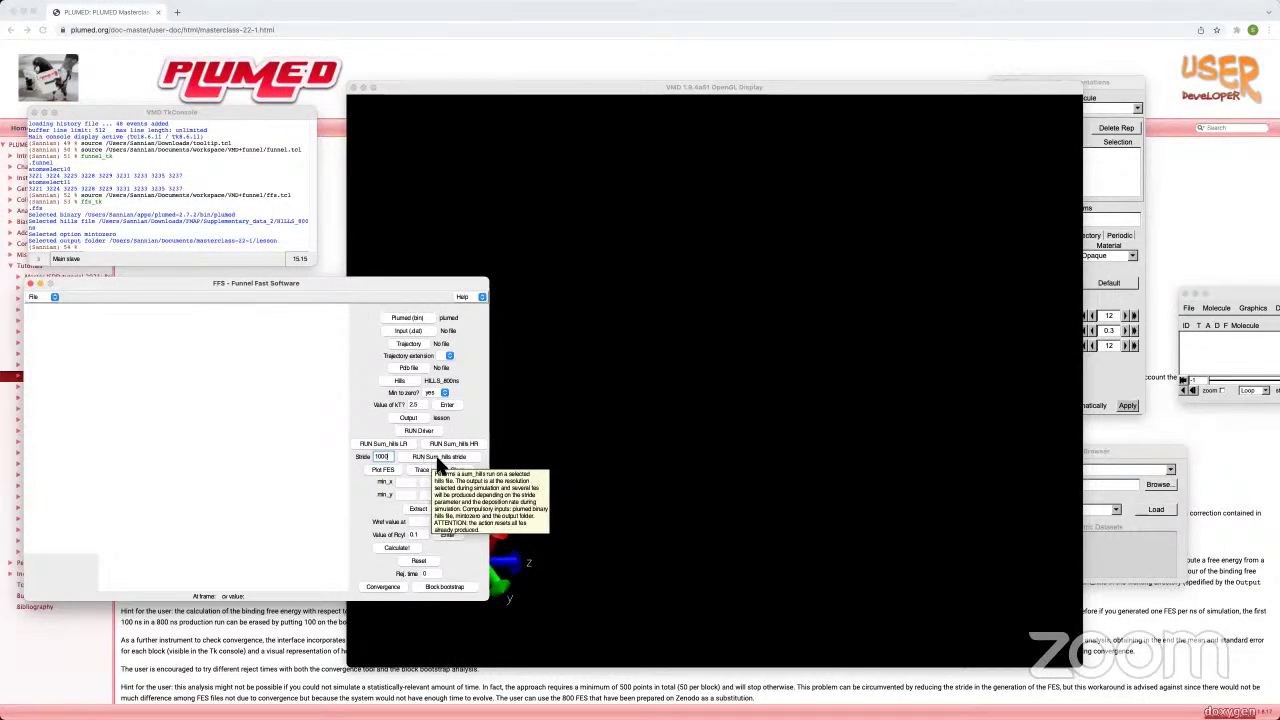
{"action": "left_click", "coordinate": [435, 455]}
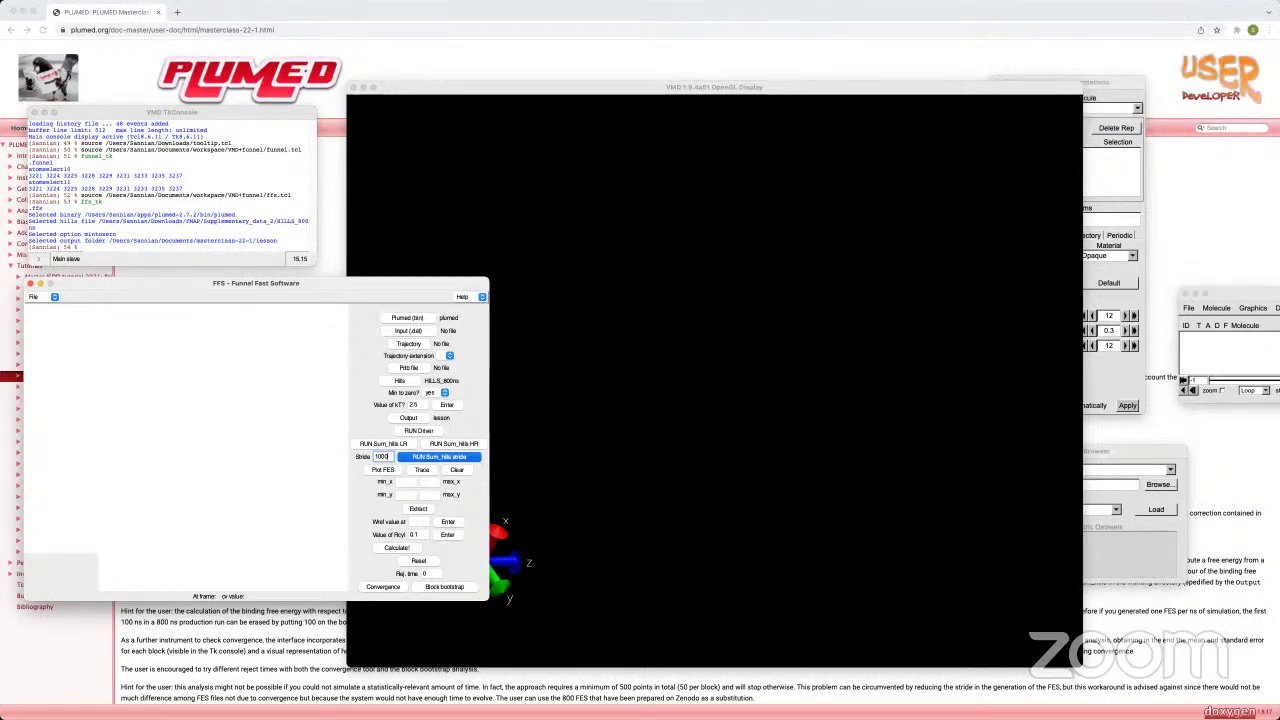
Step: In Terminal, run pwd and ls -lrt in masterclass-22-1, then cd into lesson
{"action": "key", "text": "super+Tab"}
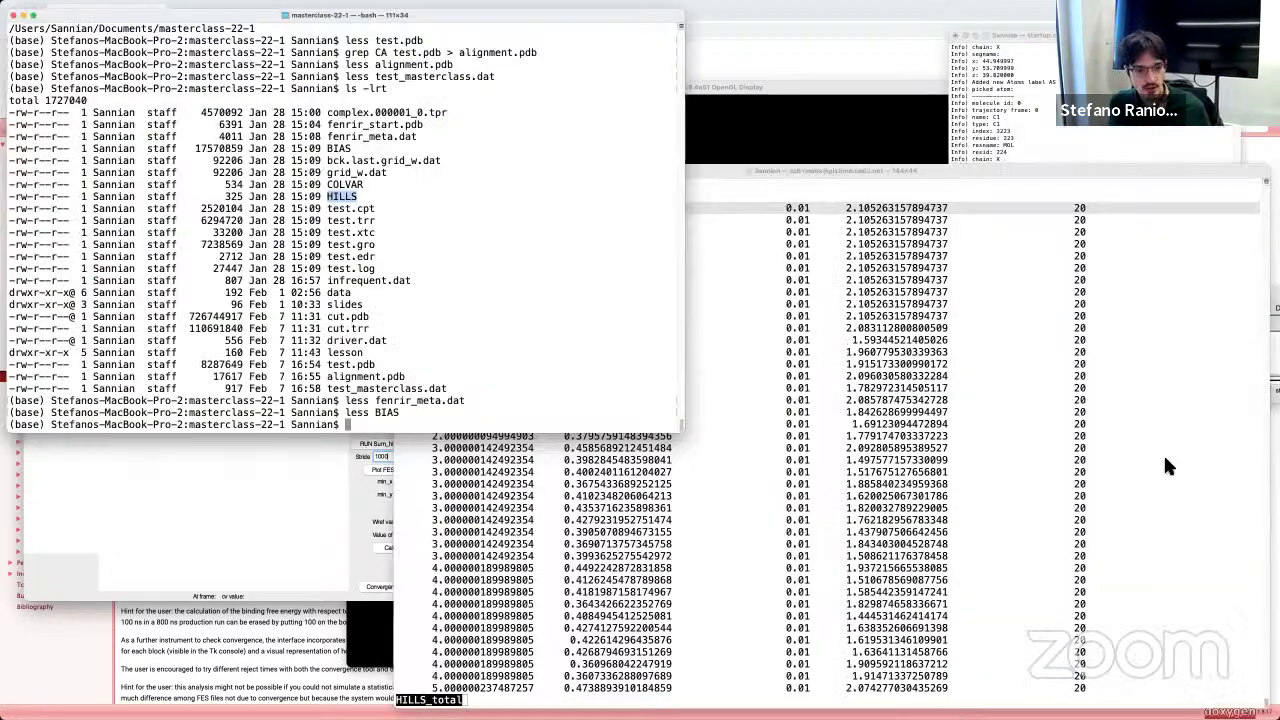
{"action": "left_click", "coordinate": [488, 329]}
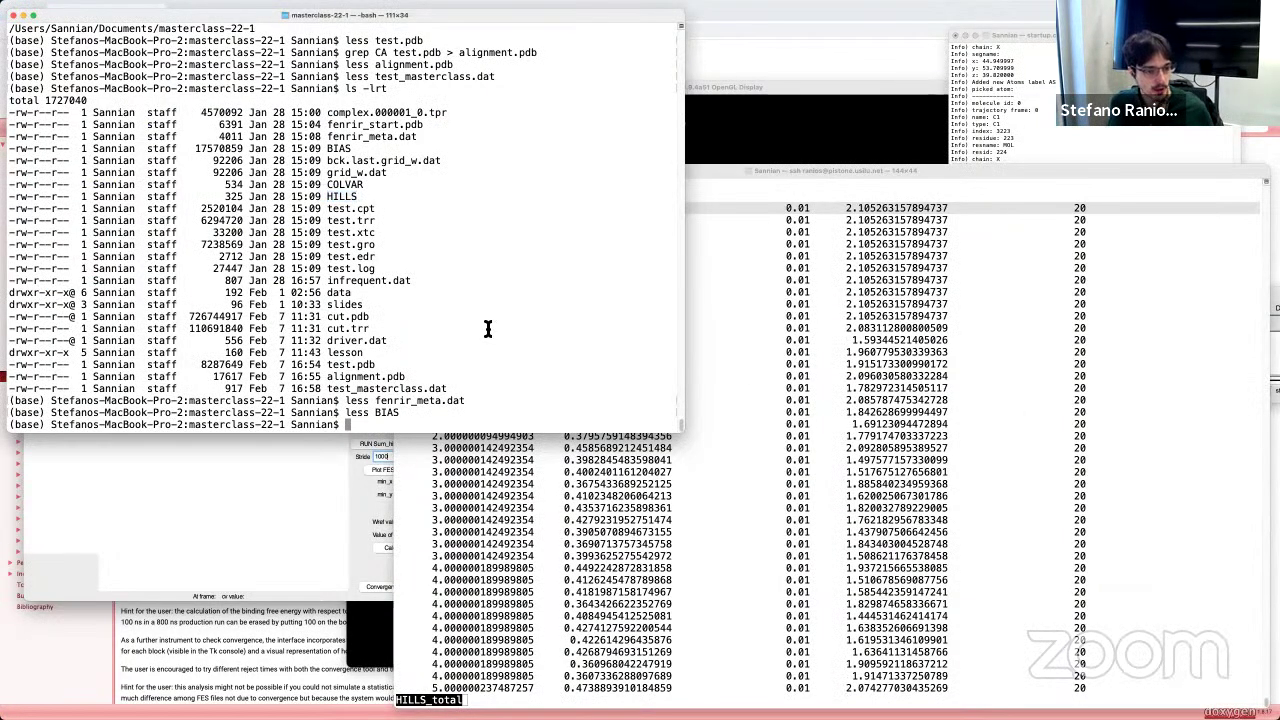
{"action": "type", "text": "pwd"}
{"action": "key", "text": "Return"}
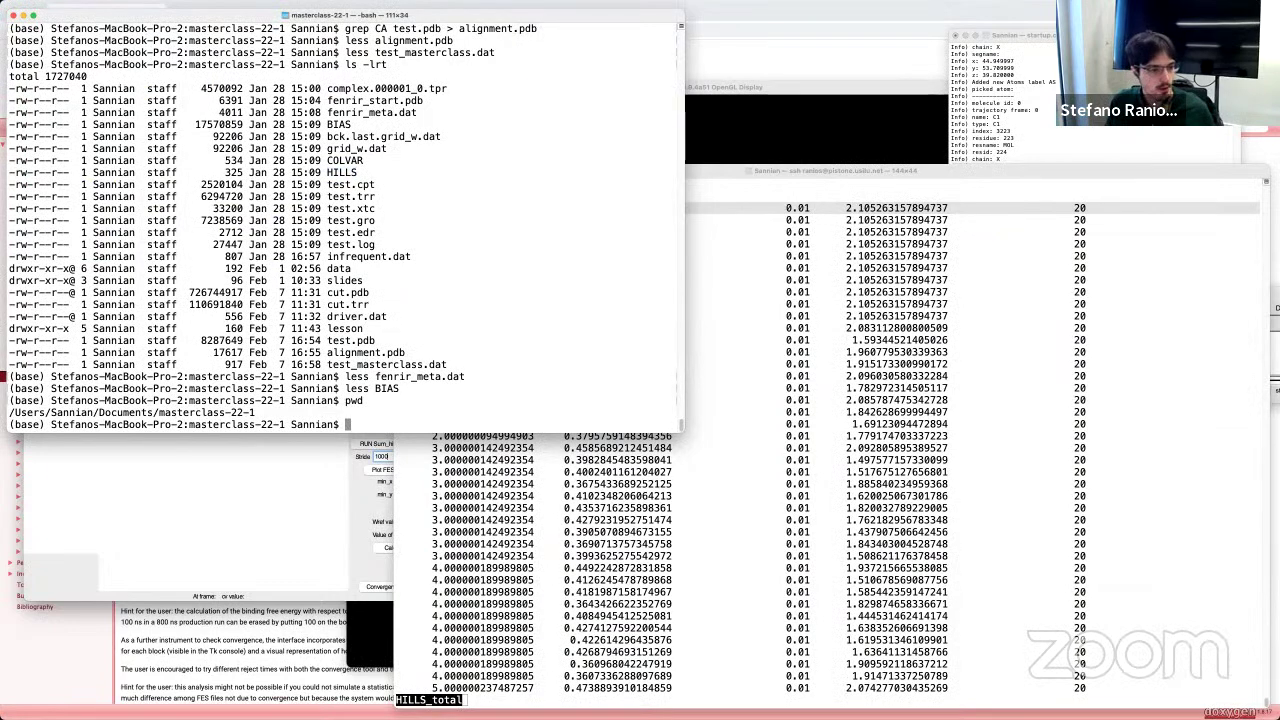
{"action": "type", "text": "ls -lrt"}
{"action": "key", "text": "Return"}
{"action": "type", "text": "cd lesson"}
{"action": "key", "text": "Return"}
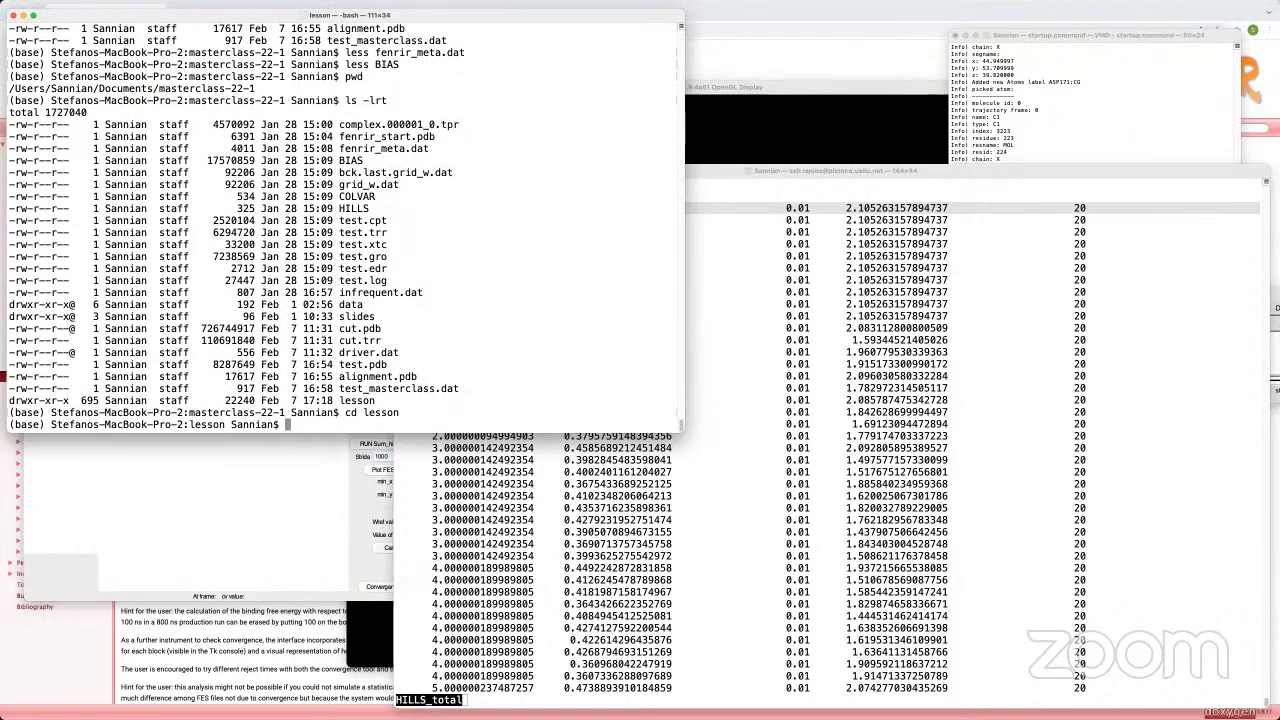
{"action": "key", "text": "super+Tab"}
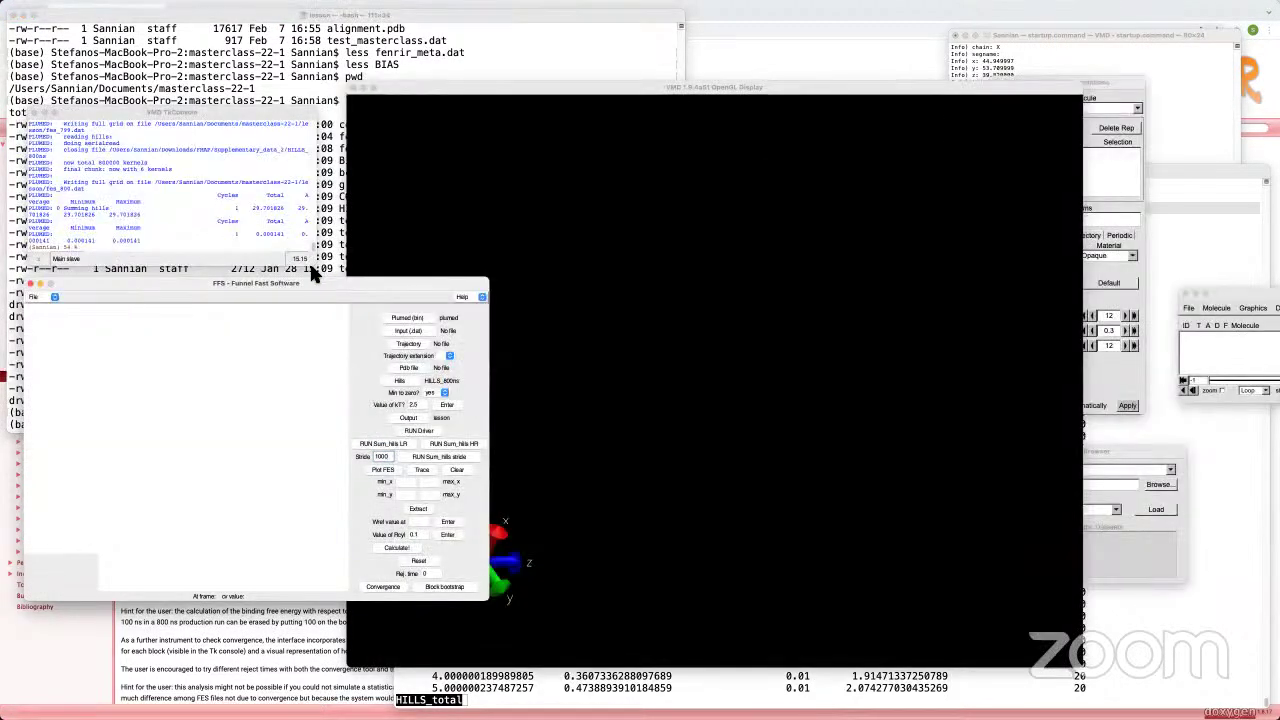
Step: Enlarge the Tk console and scroll through the sum_hills output ending with fes_800.dat
{"action": "left_click_drag", "start_coordinate": [314, 272], "coordinate": [610, 421]}
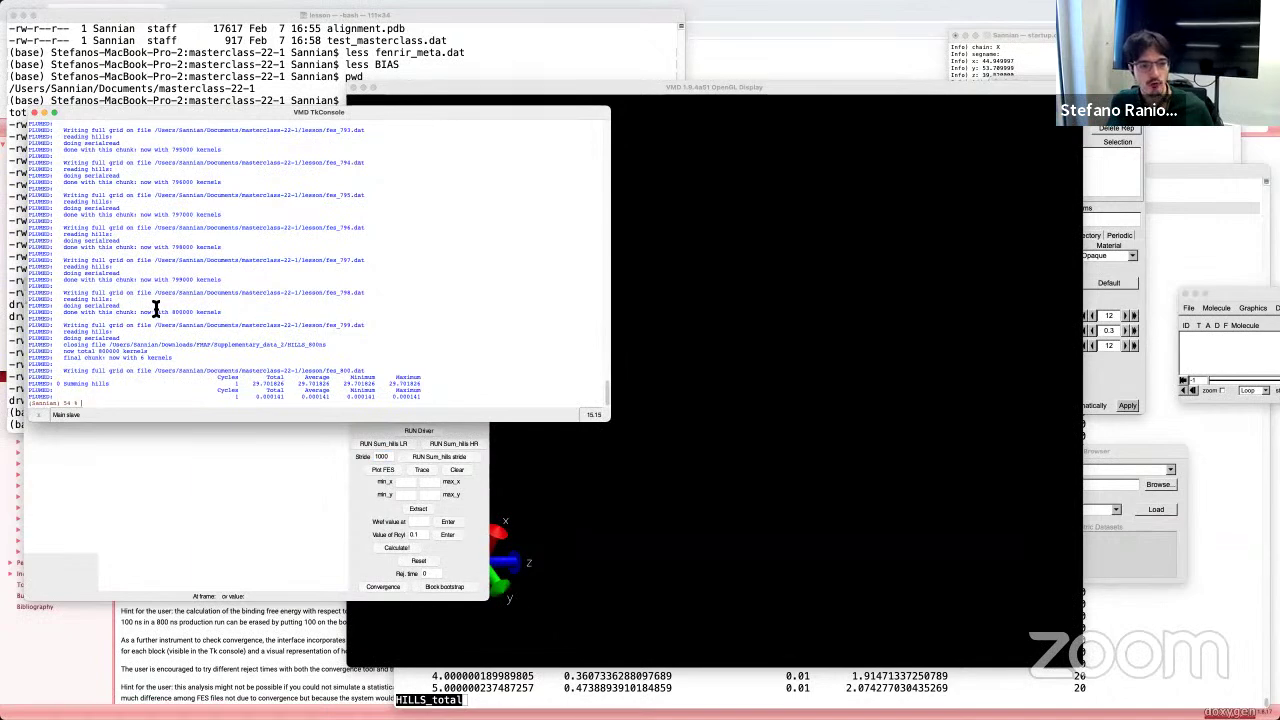
{"action": "scroll", "coordinate": [154, 312], "scroll_direction": "up", "scroll_amount": 10}
{"action": "scroll", "coordinate": [155, 316], "scroll_direction": "up", "scroll_amount": 15}
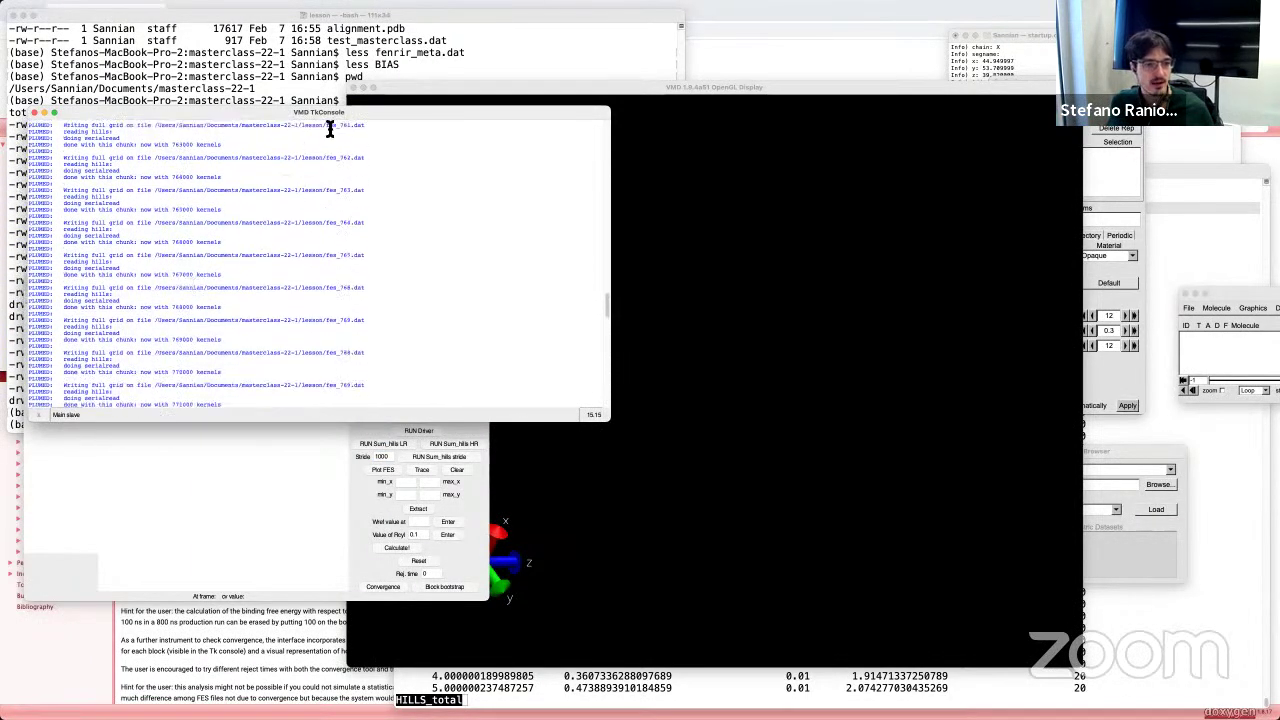
{"action": "scroll", "coordinate": [352, 348], "scroll_direction": "down", "scroll_amount": 10}
{"action": "scroll", "coordinate": [354, 348], "scroll_direction": "down", "scroll_amount": 15}
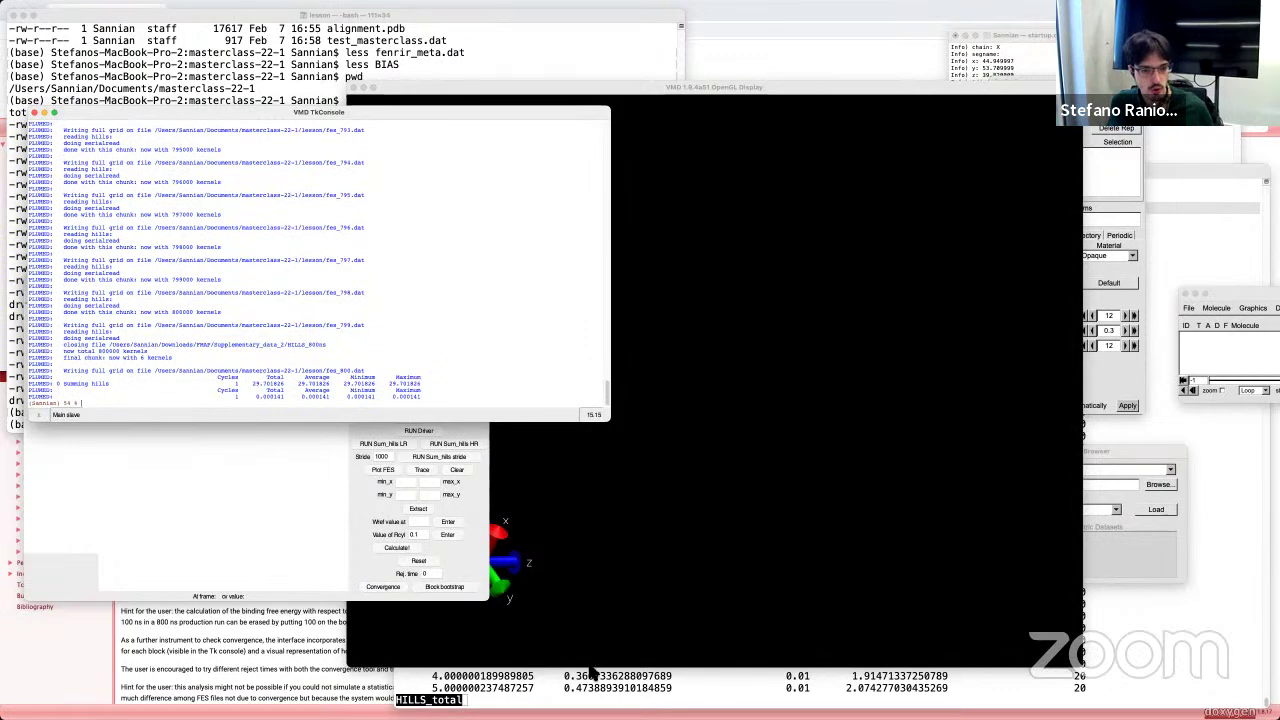
{"action": "key", "text": "super+Tab"}
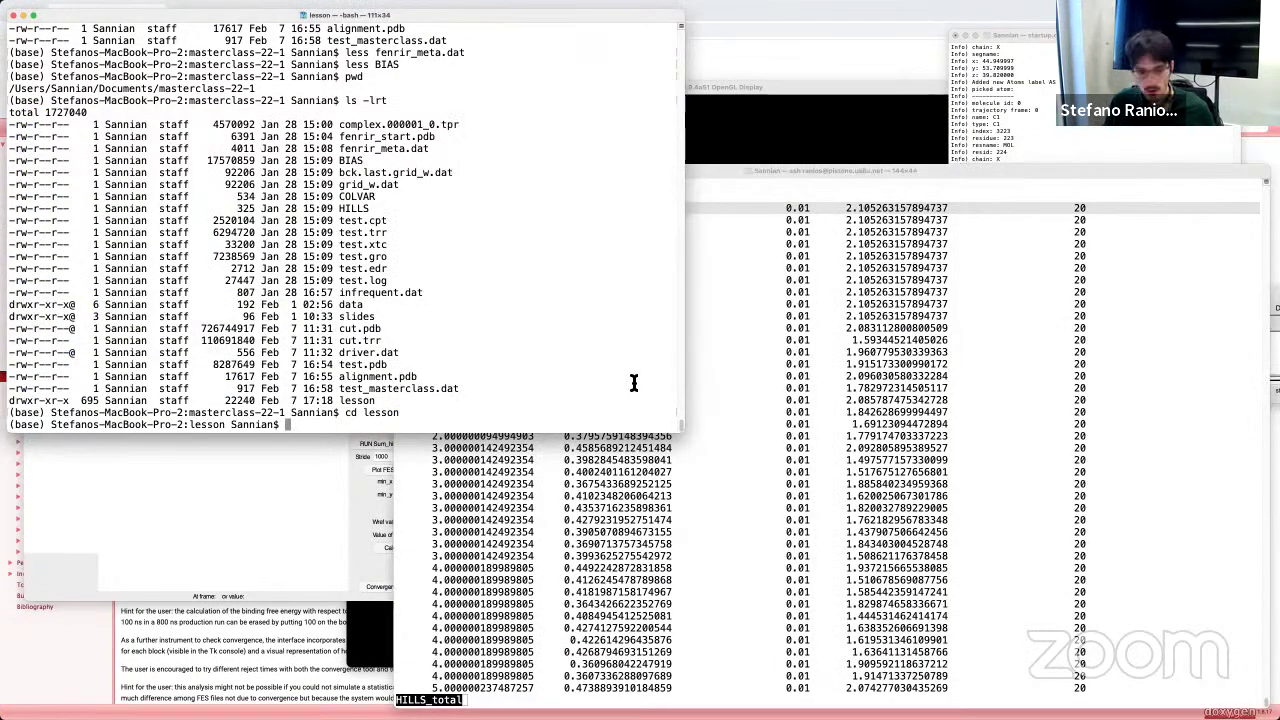
Step: Enlarge the terminal font and list the lesson folder to check fes_768.dat through fes_800.dat
{"action": "key", "text": "super+plus"}
{"action": "key", "text": "super+plus"}
{"action": "key", "text": "super+plus"}
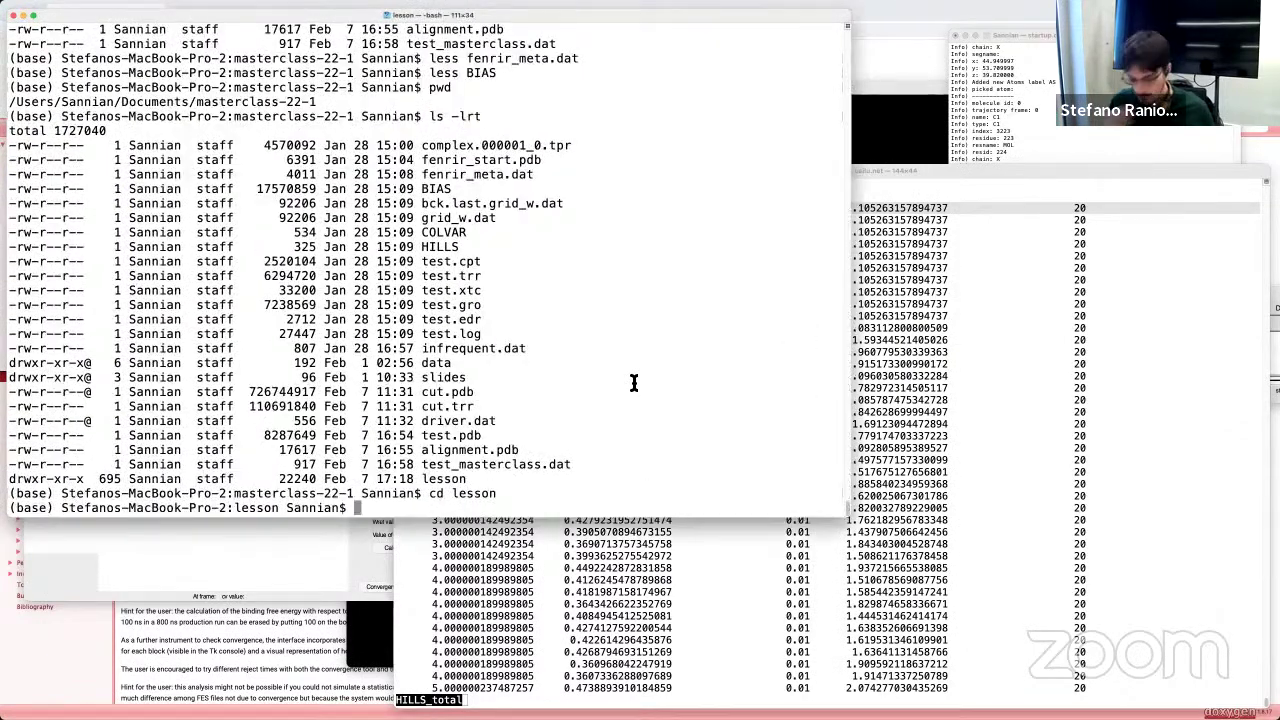
{"action": "type", "text": "ls -lrt"}
{"action": "key", "text": "Return"}
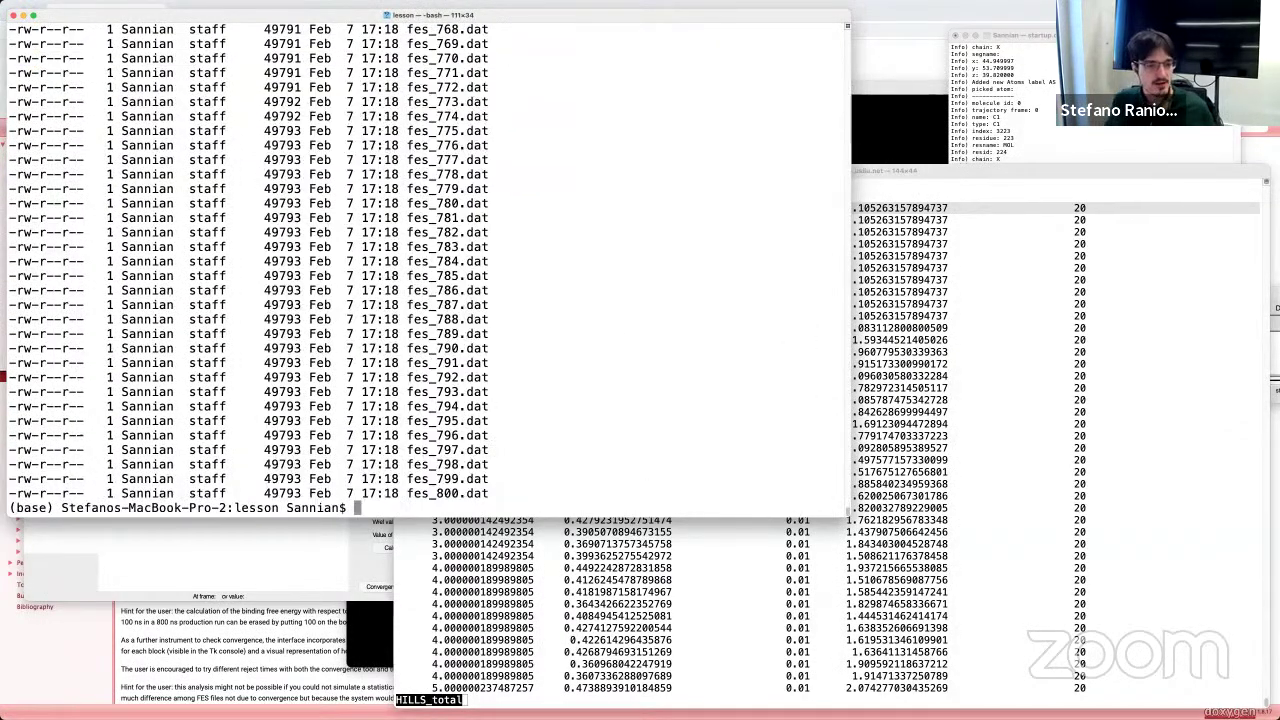
{"action": "left_click_drag", "start_coordinate": [493, 497], "coordinate": [413, 62]}
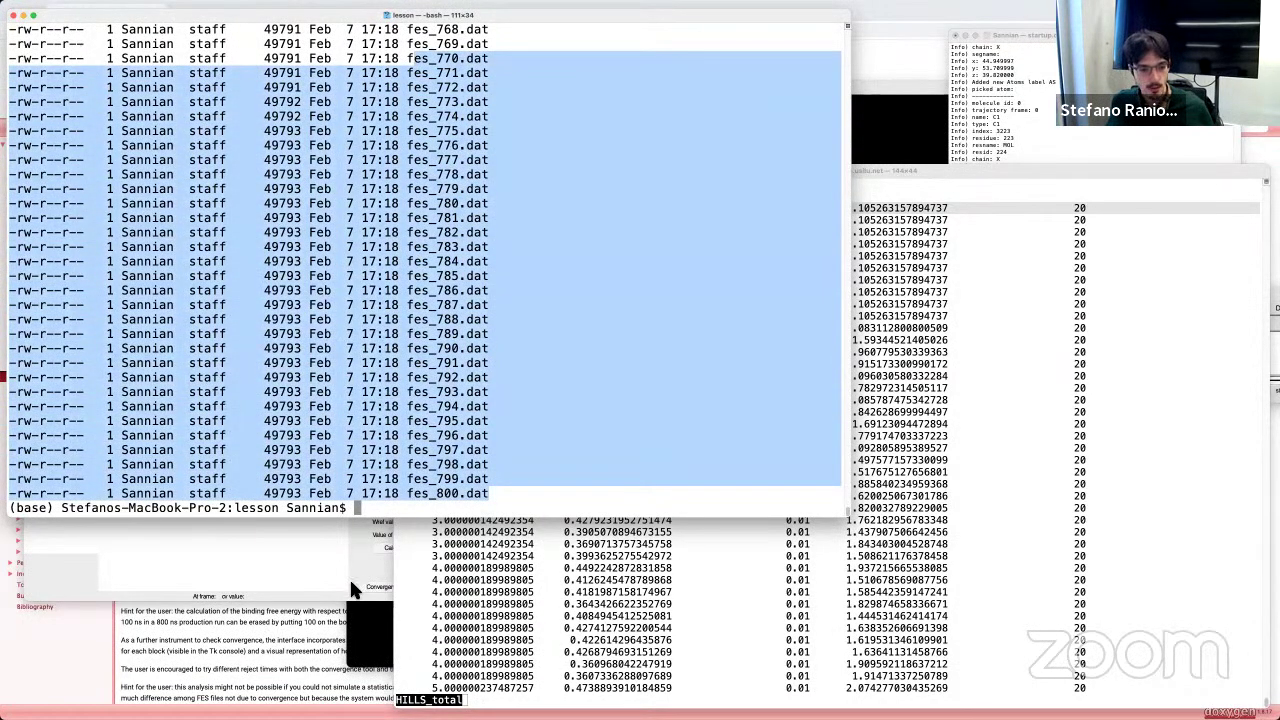
{"action": "left_click", "coordinate": [279, 581]}
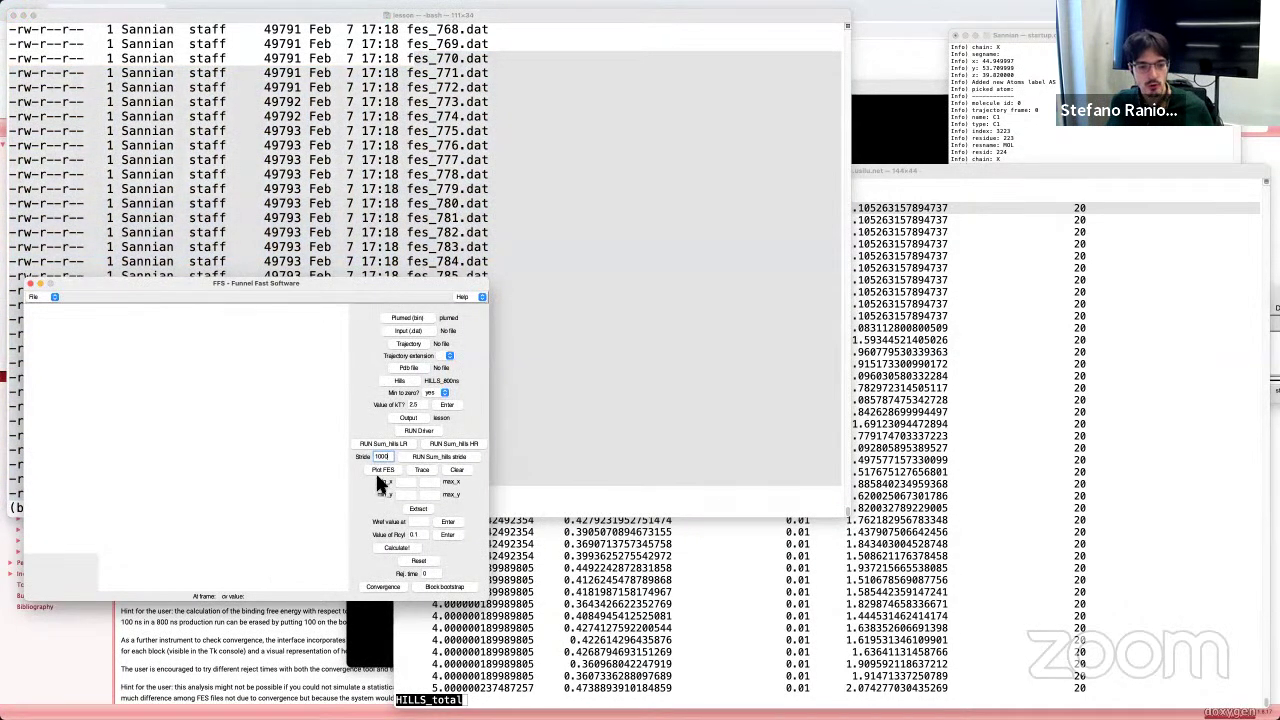
Step: Start Plot FES and browse its file dialog up to the home folder
{"action": "left_click_drag", "start_coordinate": [395, 289], "coordinate": [947, 286]}
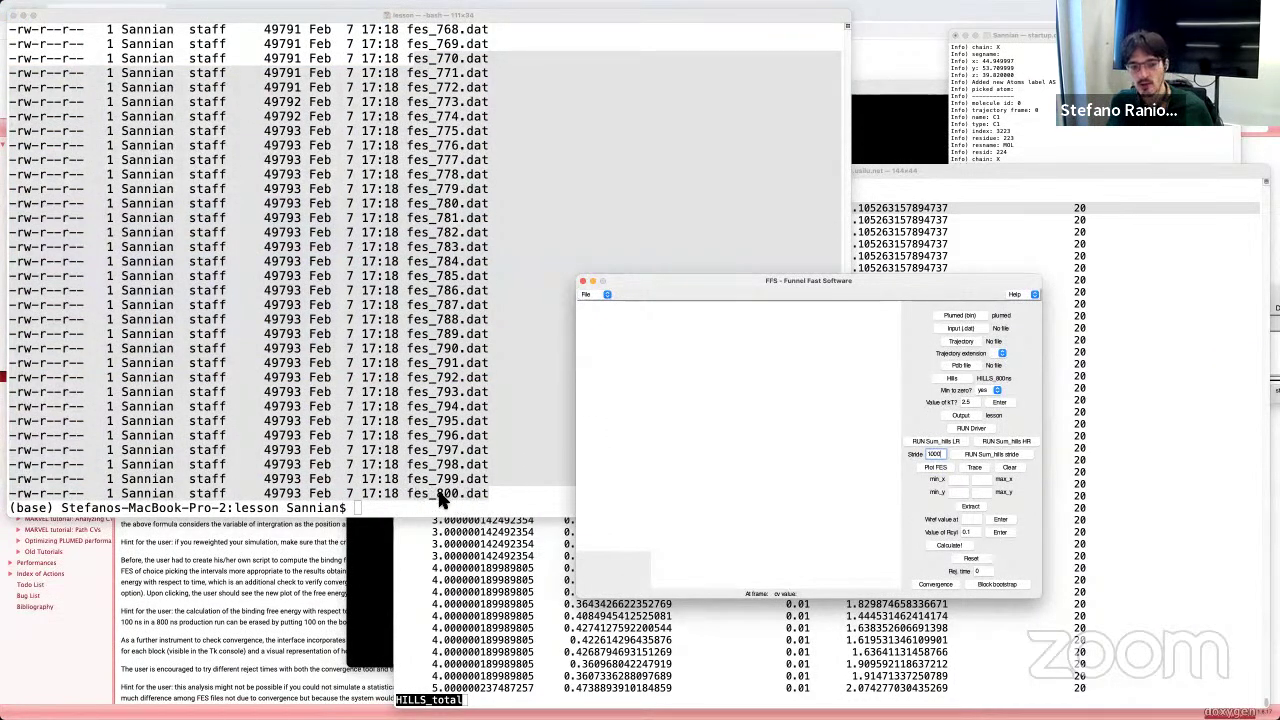
{"action": "left_click", "coordinate": [931, 470]}
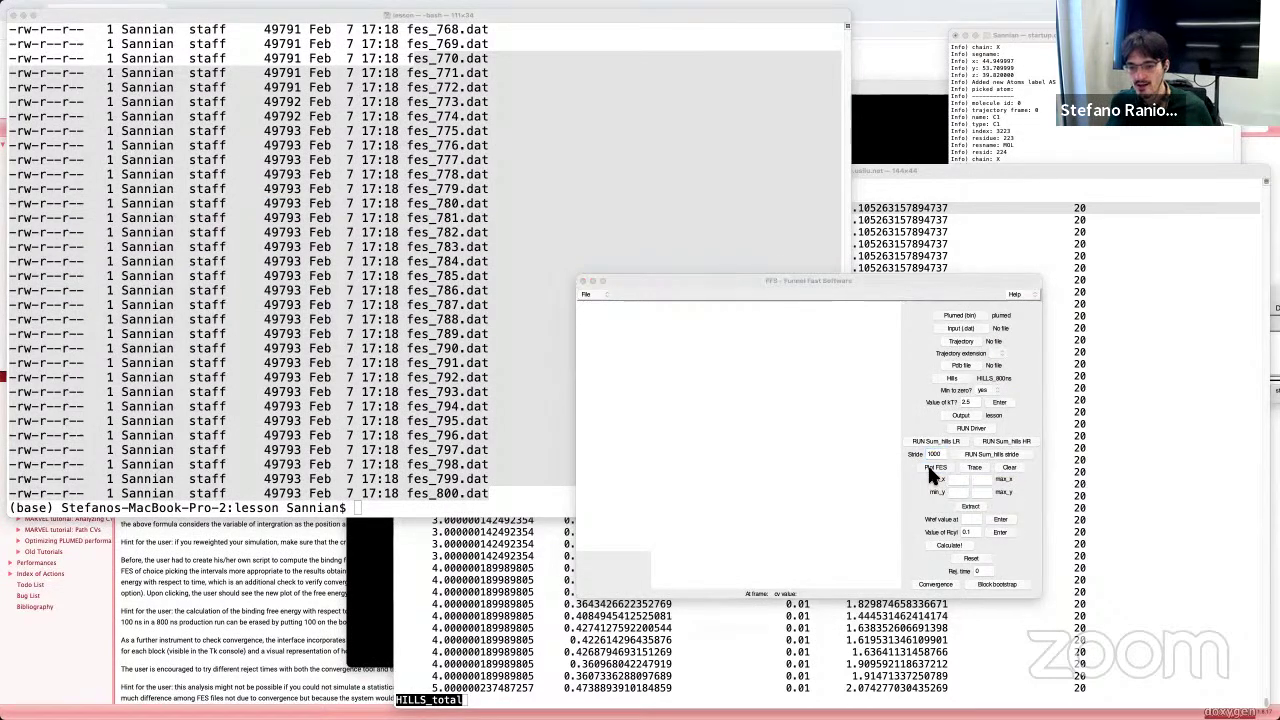
{"action": "left_click_drag", "start_coordinate": [1163, 372], "coordinate": [595, 385]}
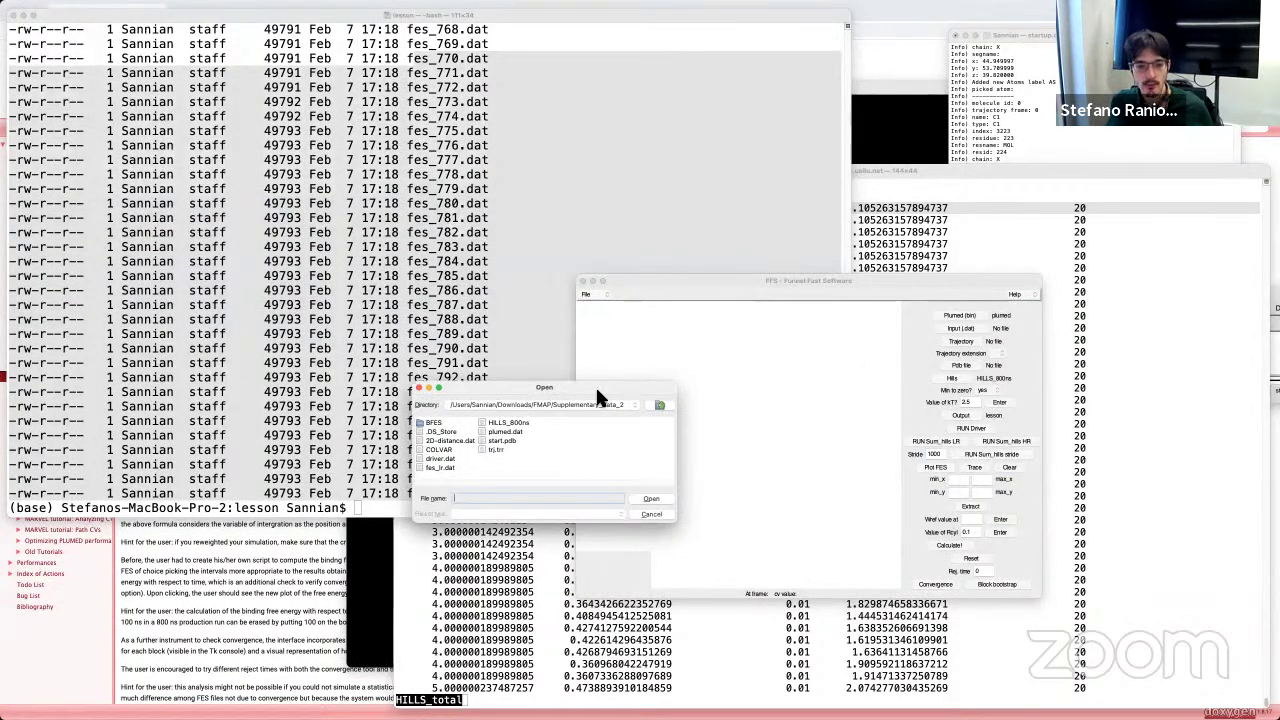
{"action": "left_click", "coordinate": [657, 406]}
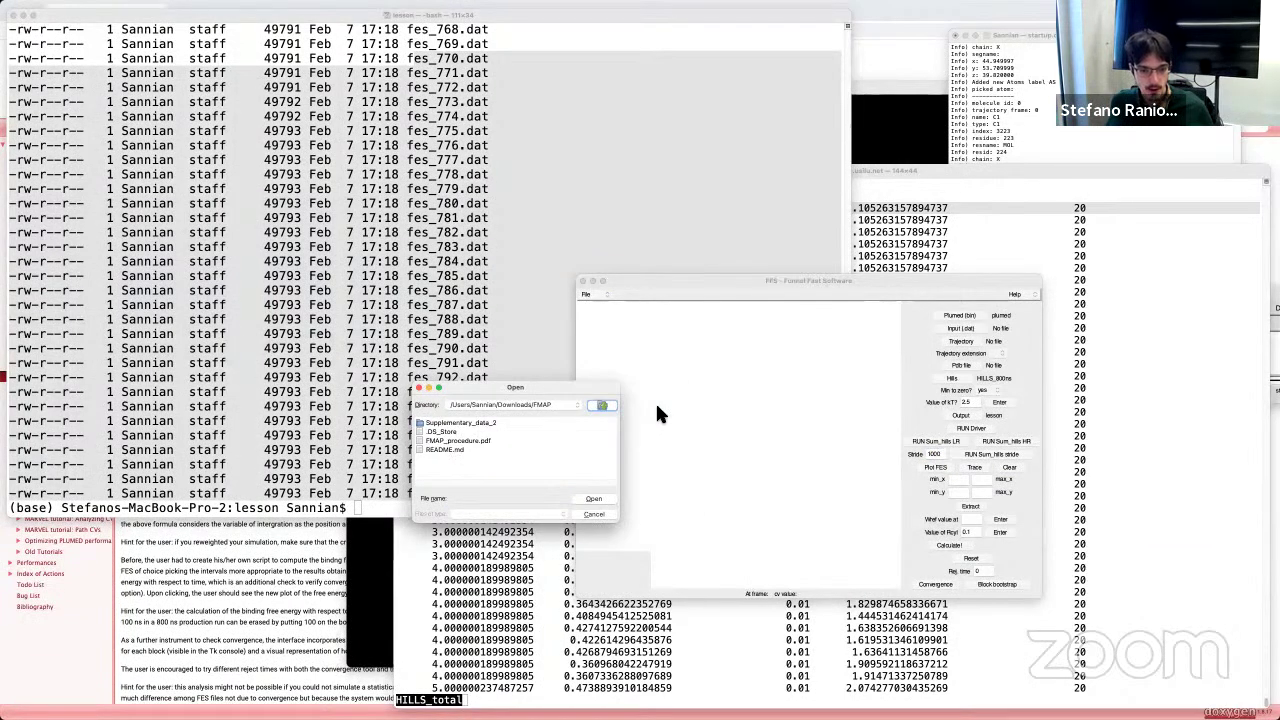
{"action": "left_click", "coordinate": [598, 405]}
{"action": "left_click", "coordinate": [592, 406]}
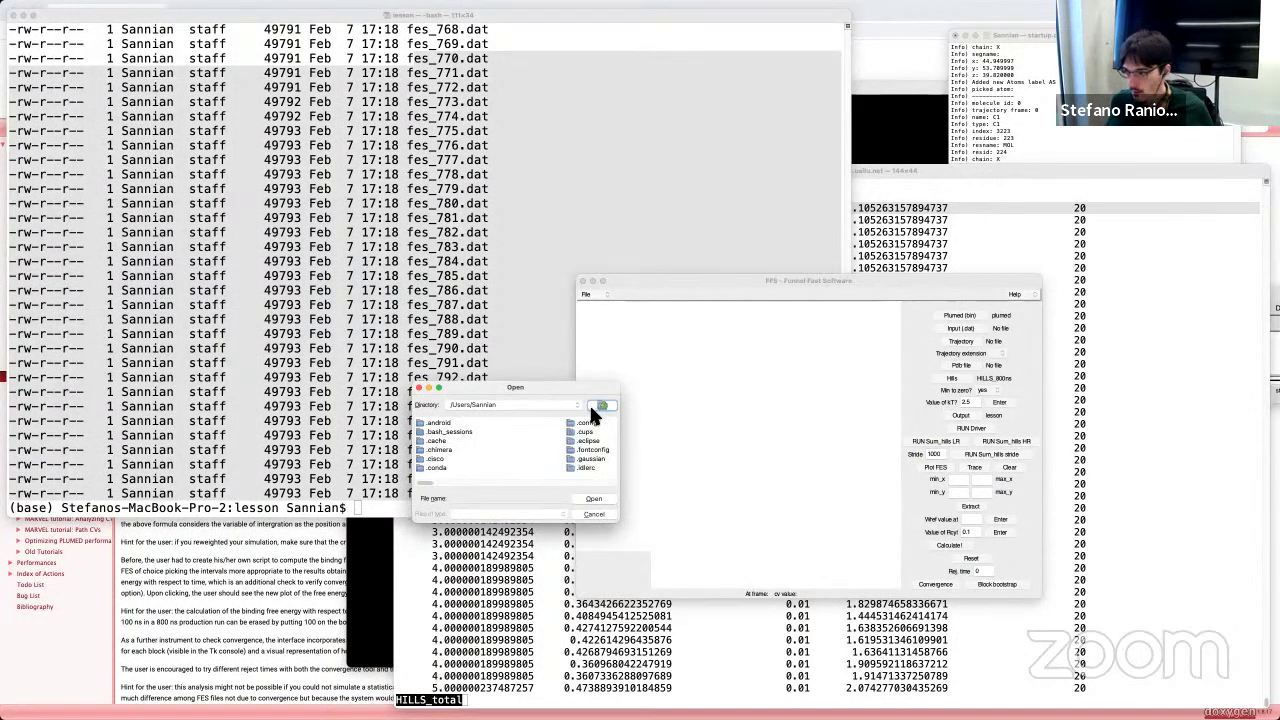
{"action": "left_click_drag", "start_coordinate": [418, 487], "coordinate": [457, 487]}
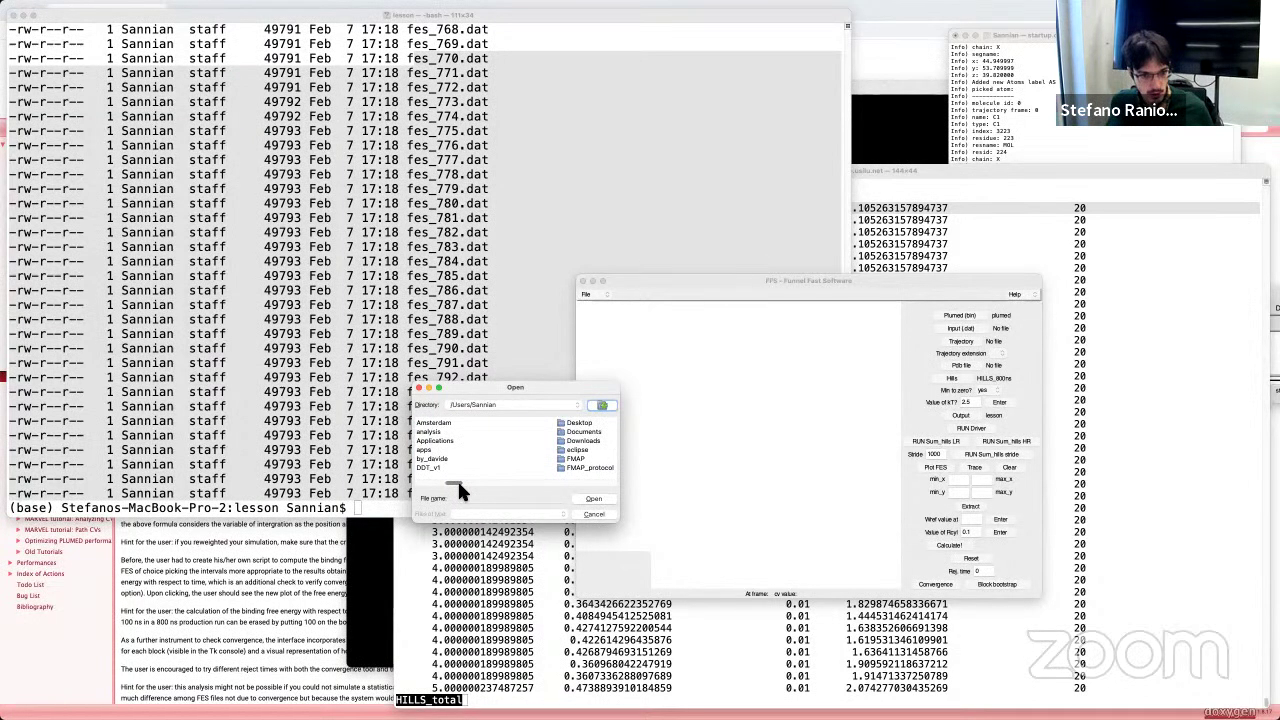
Step: Open fes_800.dat from Documents/masterclass-22-1/lesson to plot its 1D free-energy curve
{"action": "double_click", "coordinate": [548, 432]}
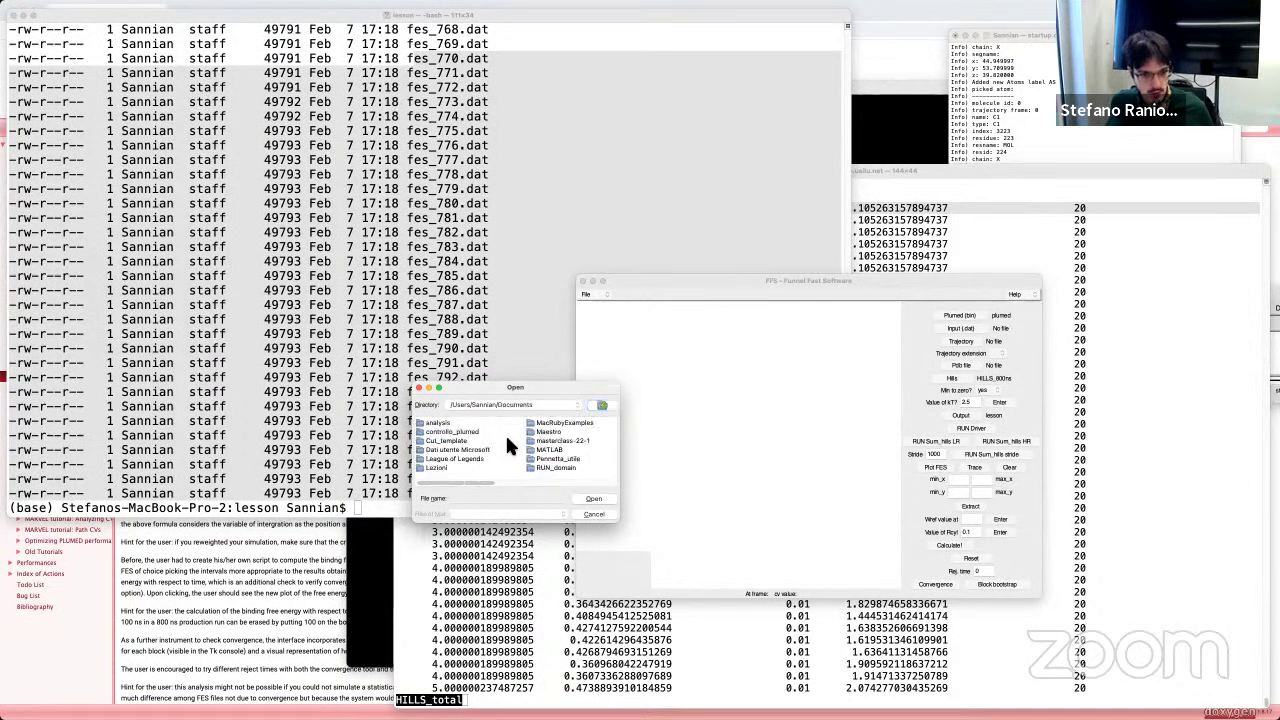
{"action": "left_click", "coordinate": [561, 441]}
{"action": "double_click", "coordinate": [561, 441]}
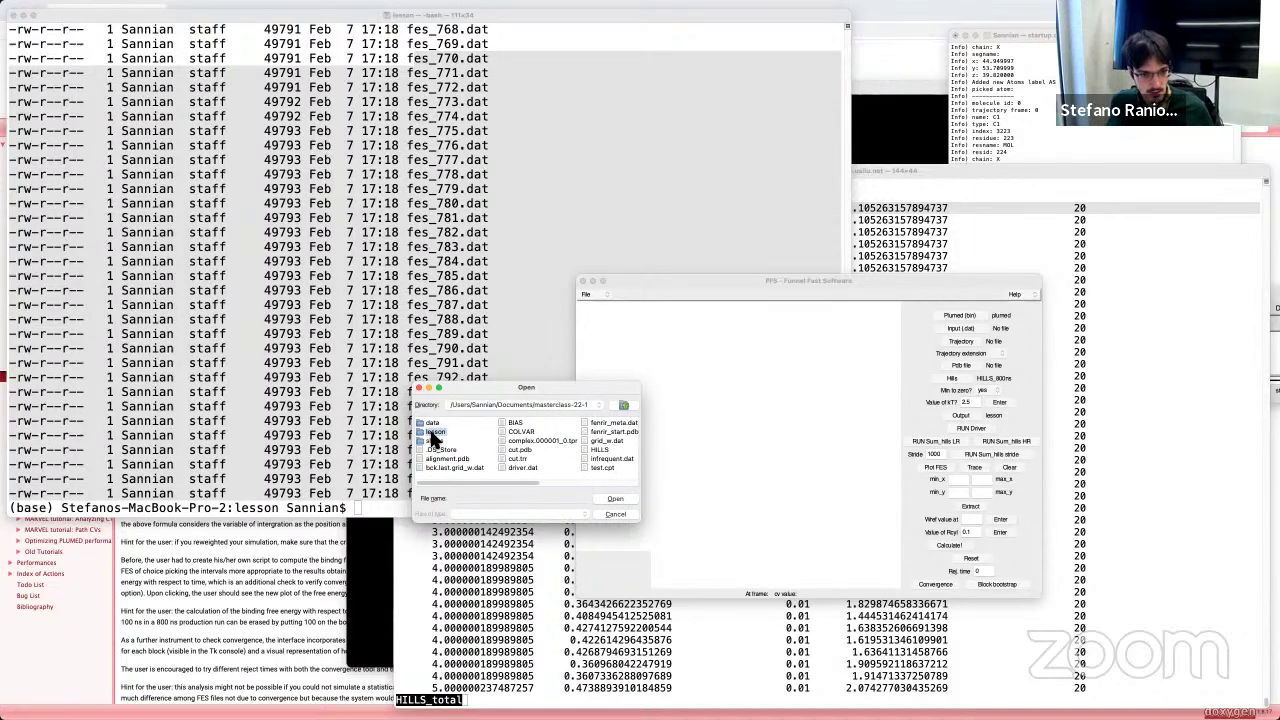
{"action": "double_click", "coordinate": [430, 431]}
{"action": "left_click_drag", "start_coordinate": [425, 487], "coordinate": [658, 487]}
{"action": "left_click", "coordinate": [618, 460]}
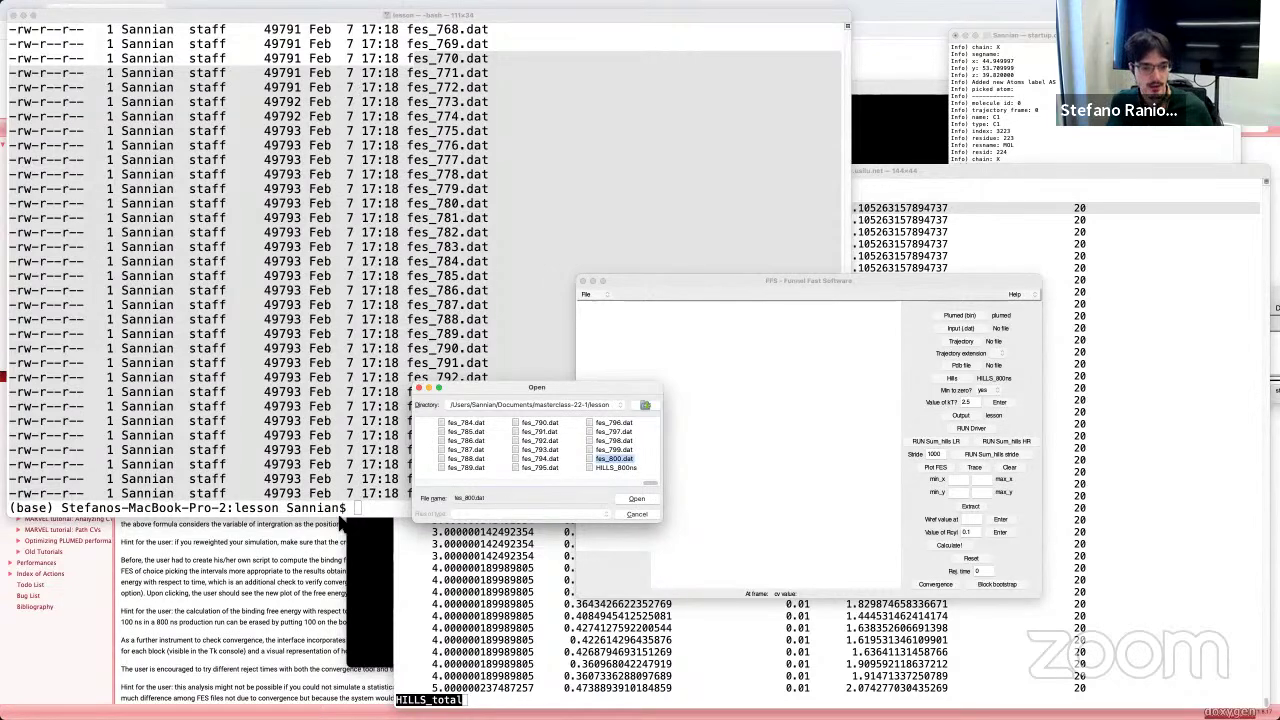
{"action": "left_click", "coordinate": [638, 499]}
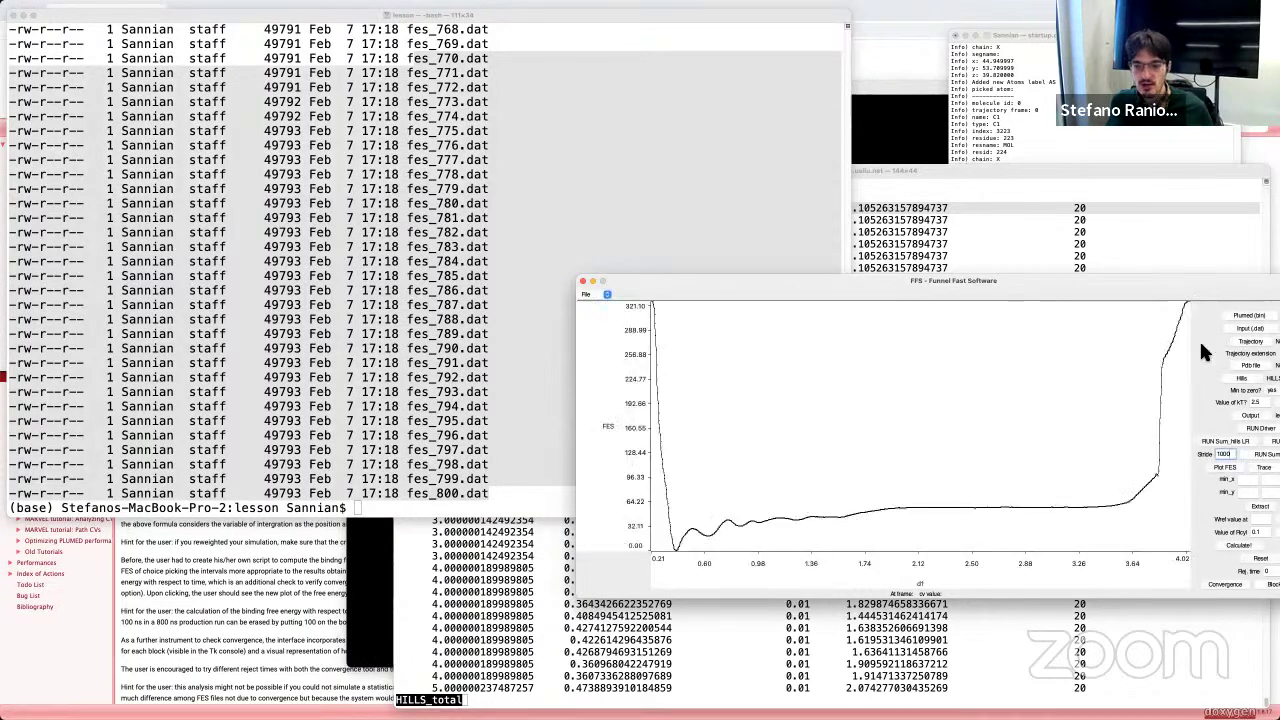
{"action": "left_click_drag", "start_coordinate": [1159, 277], "coordinate": [769, 259]}
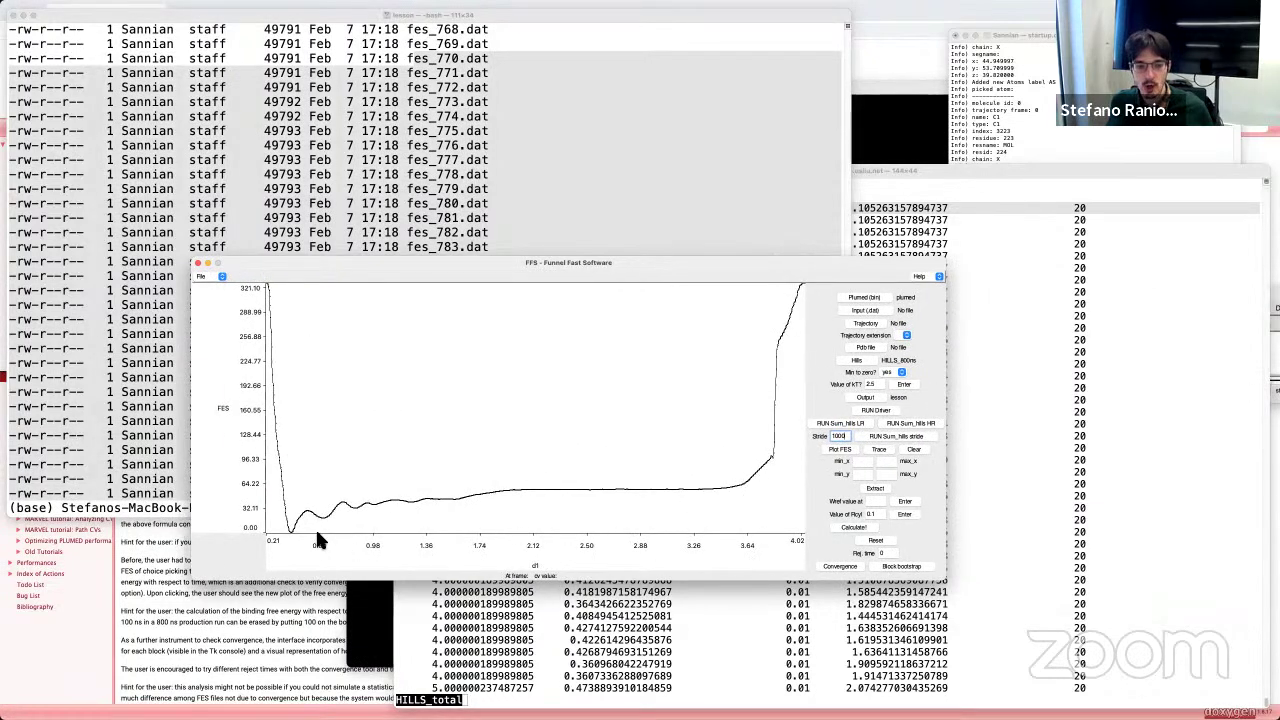
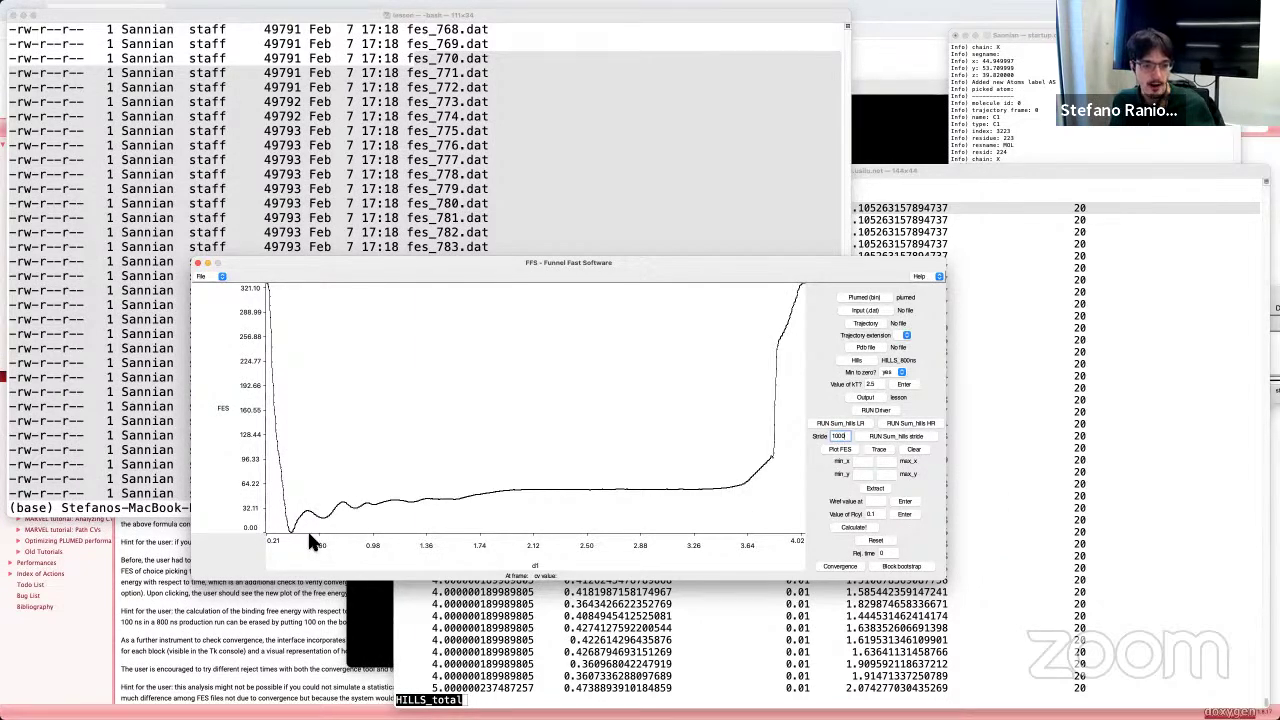
Step: Set the x range to min 0.3 and max 0.5
{"action": "left_click", "coordinate": [863, 461]}
{"action": "type", "text": "0.3"}
{"action": "left_click", "coordinate": [881, 461]}
{"action": "type", "text": "0.5"}
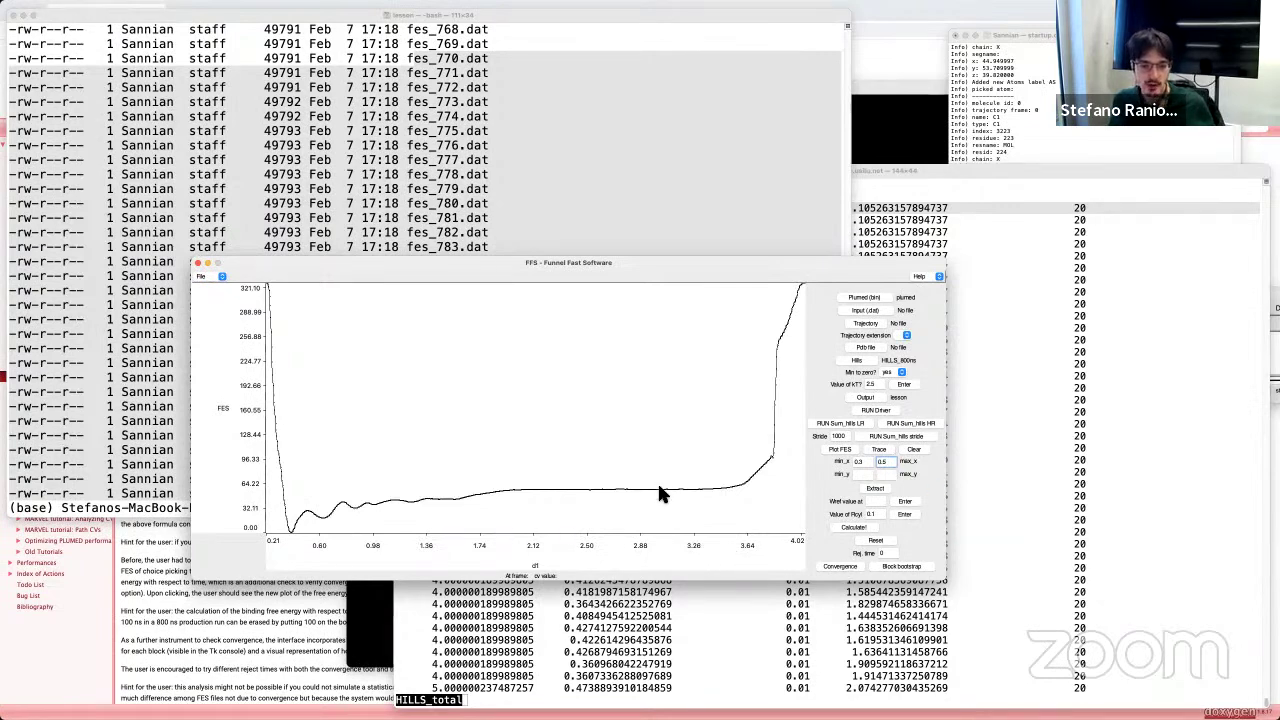
Step: Enter a reference value of 3 and run the binding ΔG convergence analysis
{"action": "left_click", "coordinate": [877, 501]}
{"action": "type", "text": "3"}
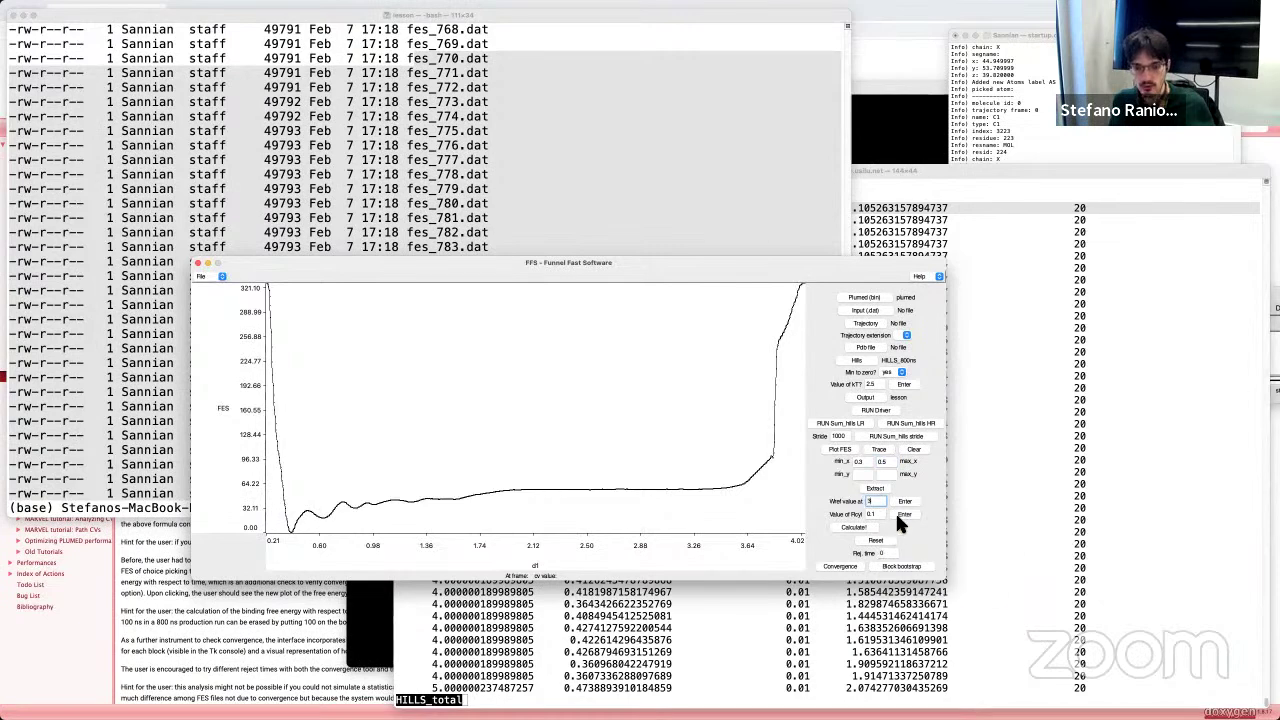
{"action": "left_click", "coordinate": [905, 501]}
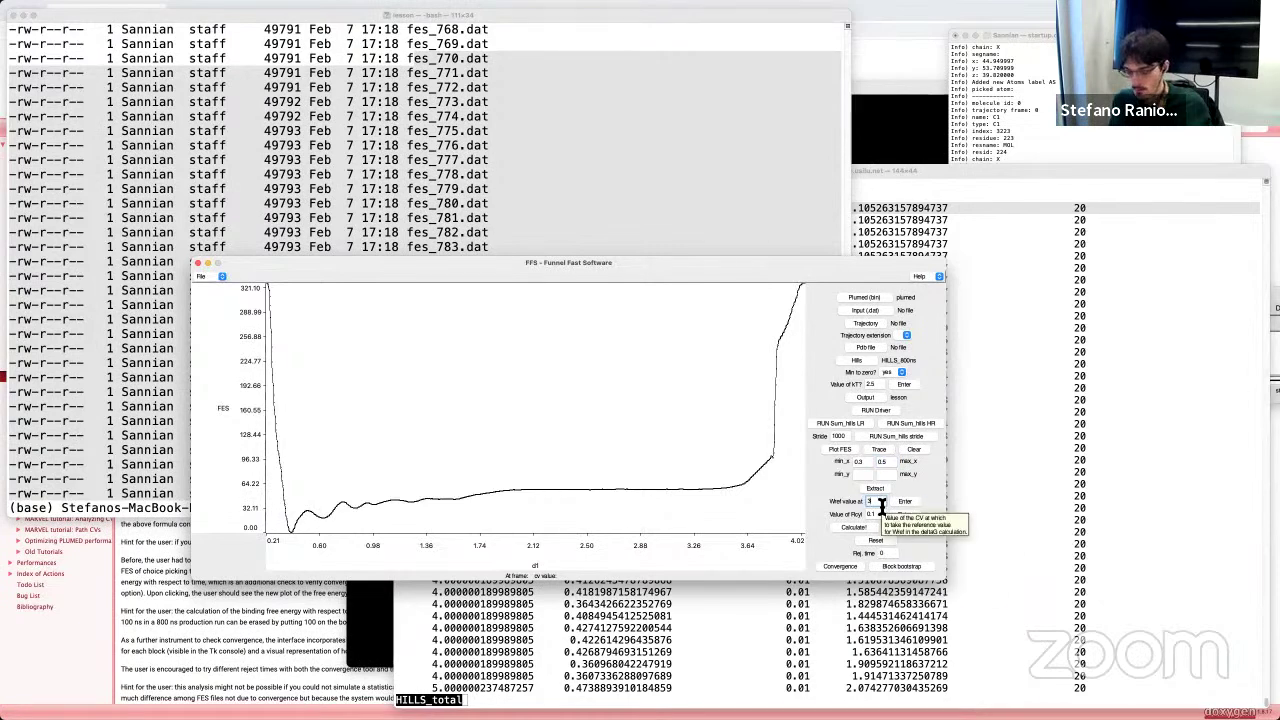
{"action": "left_click", "coordinate": [845, 570]}
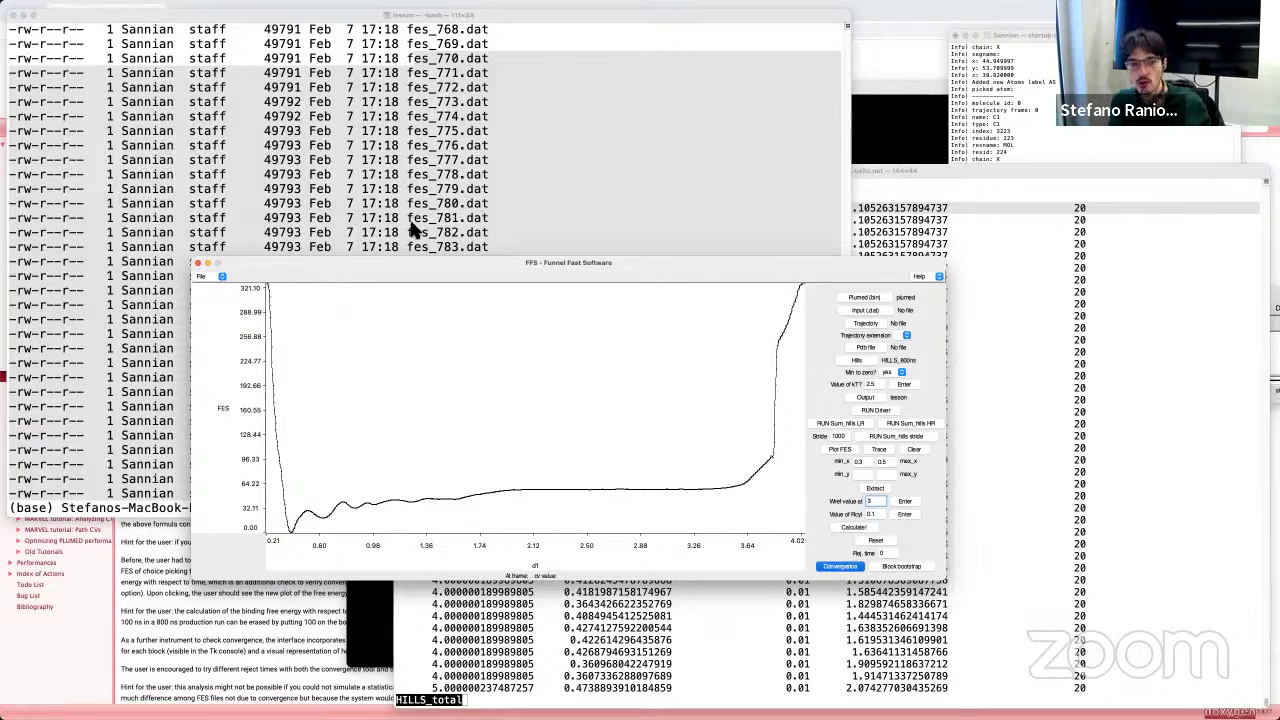
Step: Show the Terminal's FES file list up to fes_800.dat, then scroll the PLUMED tutorial to the ΔG formula
{"action": "left_click", "coordinate": [558, 206]}
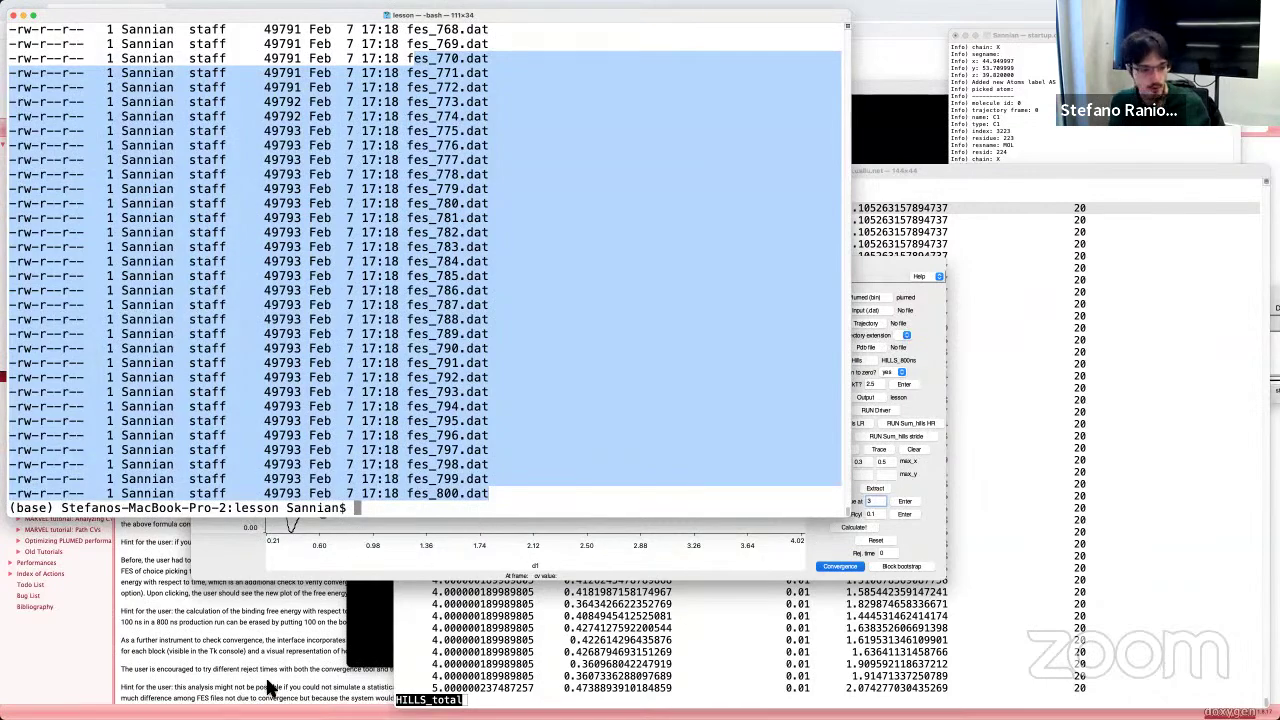
{"action": "left_click", "coordinate": [194, 670]}
{"action": "scroll", "coordinate": [597, 373], "scroll_direction": "down", "scroll_amount": 2}
{"action": "scroll", "coordinate": [597, 373], "scroll_direction": "down", "scroll_amount": 1}
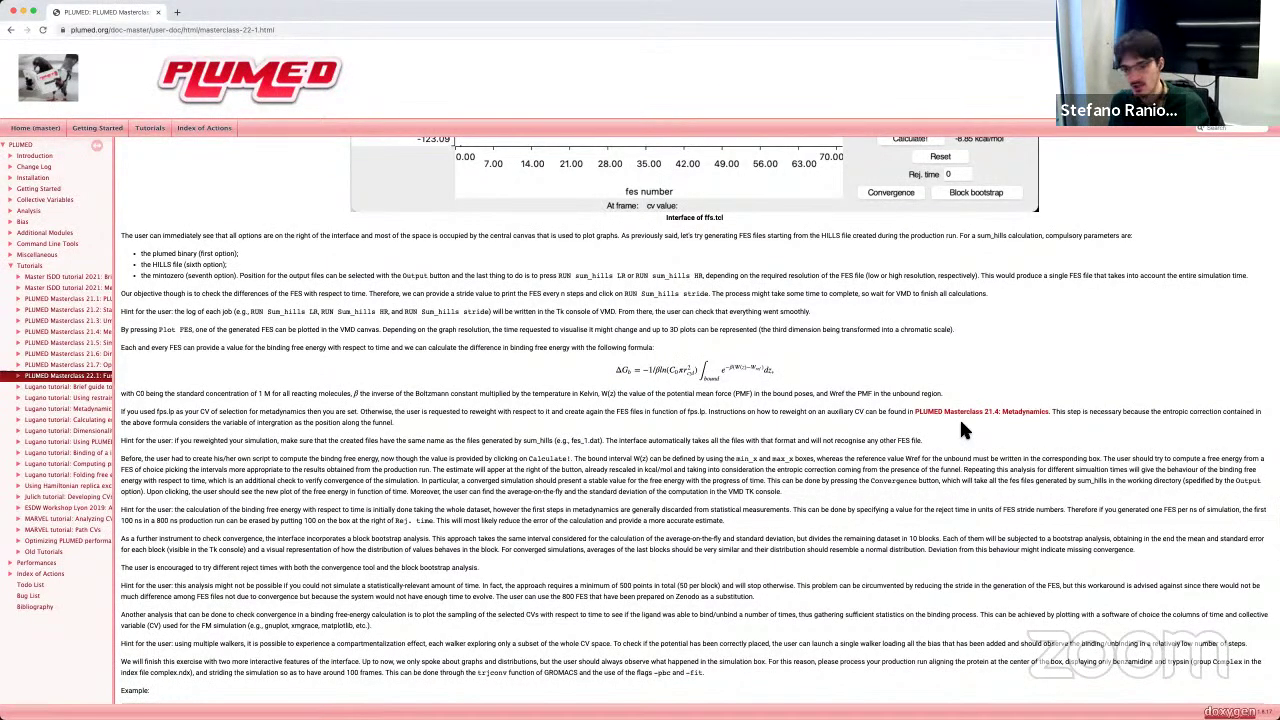
Step: Switch back to the VMD windows to view the ΔG-versus-fes-number plot
{"action": "key", "text": "super+Tab"}
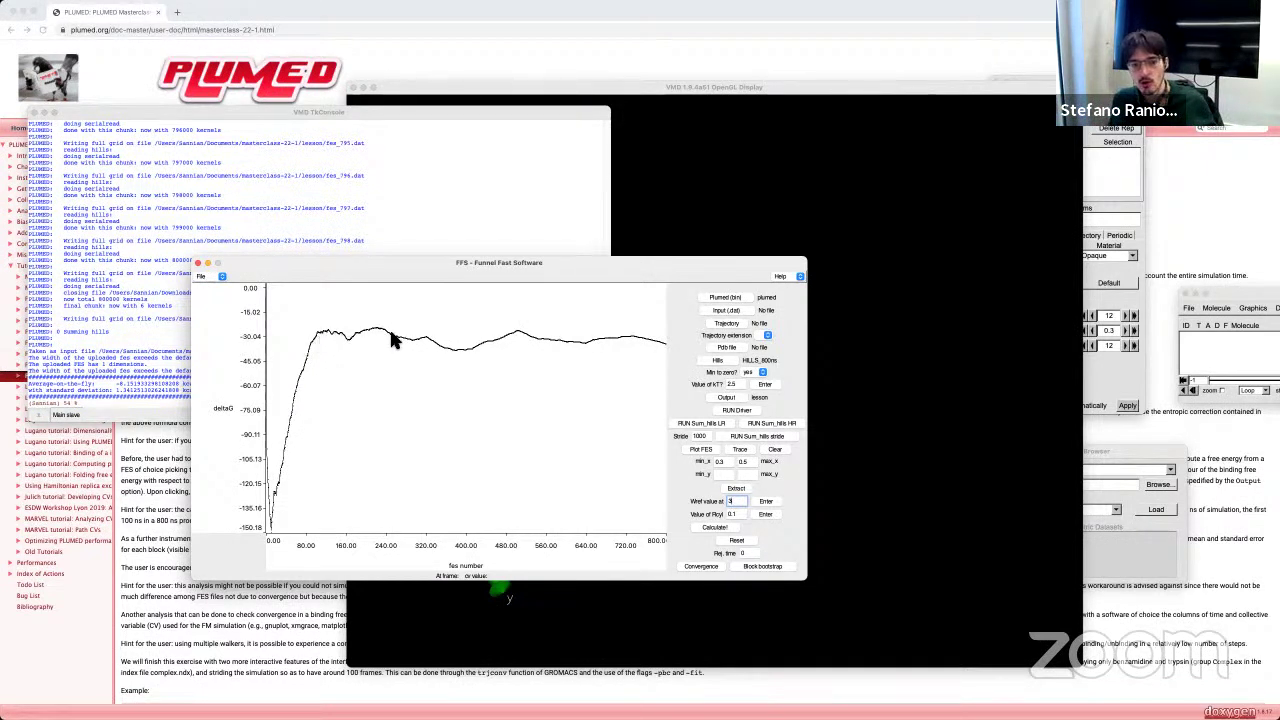
Step: Place the TkConsole beside the FFS plot and highlight the standard deviation of the -8.15 kcal/mol average
{"action": "left_click", "coordinate": [405, 112]}
{"action": "left_click_drag", "start_coordinate": [405, 112], "coordinate": [443, 100]}
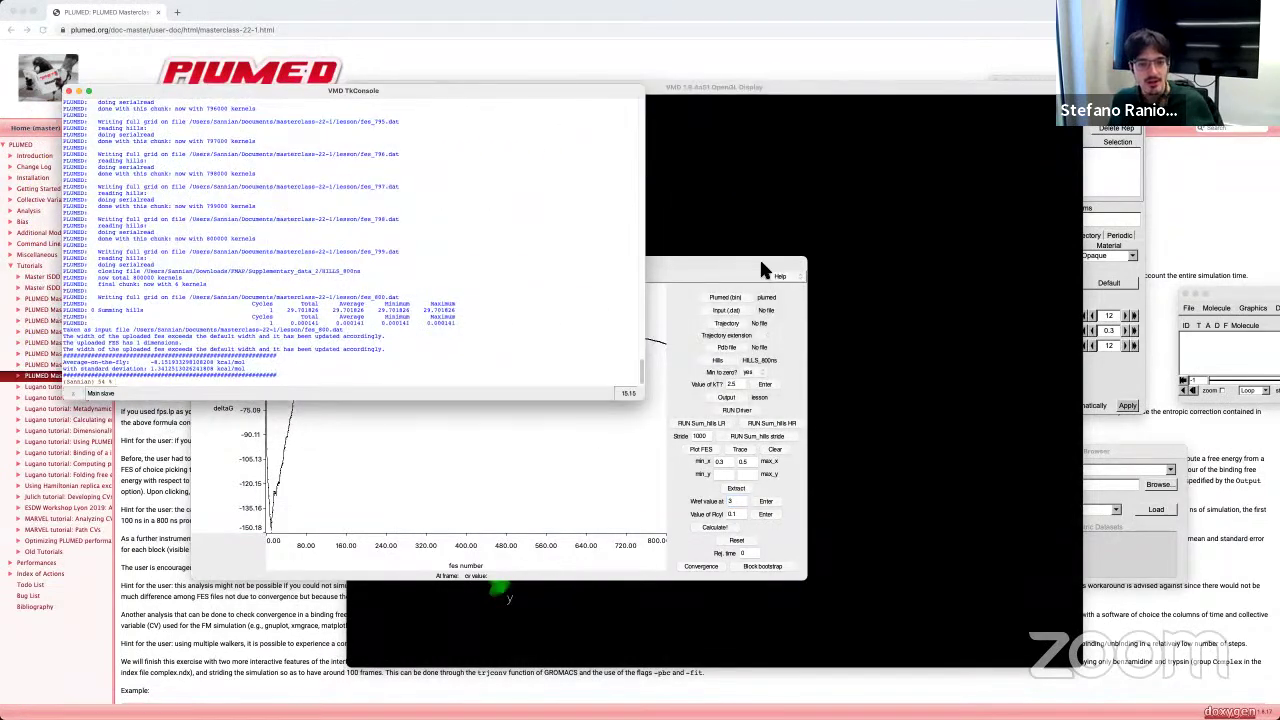
{"action": "left_click_drag", "start_coordinate": [714, 266], "coordinate": [1052, 275]}
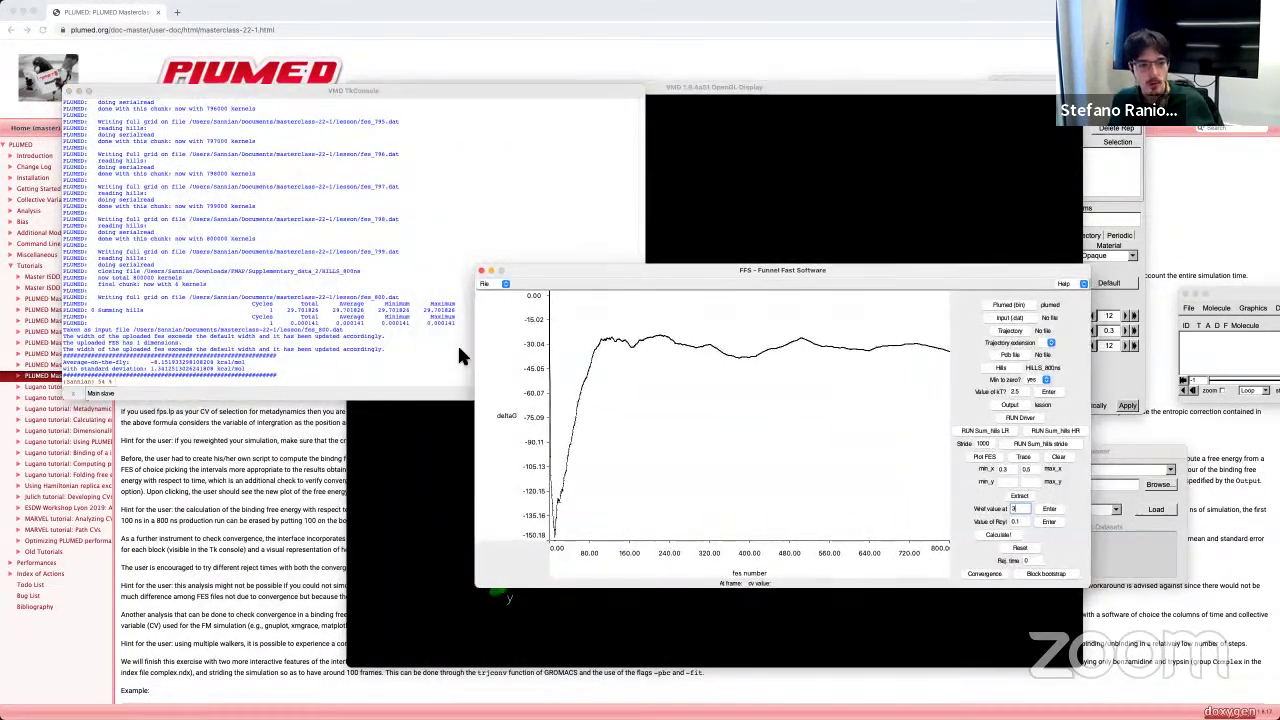
{"action": "left_click", "coordinate": [171, 364]}
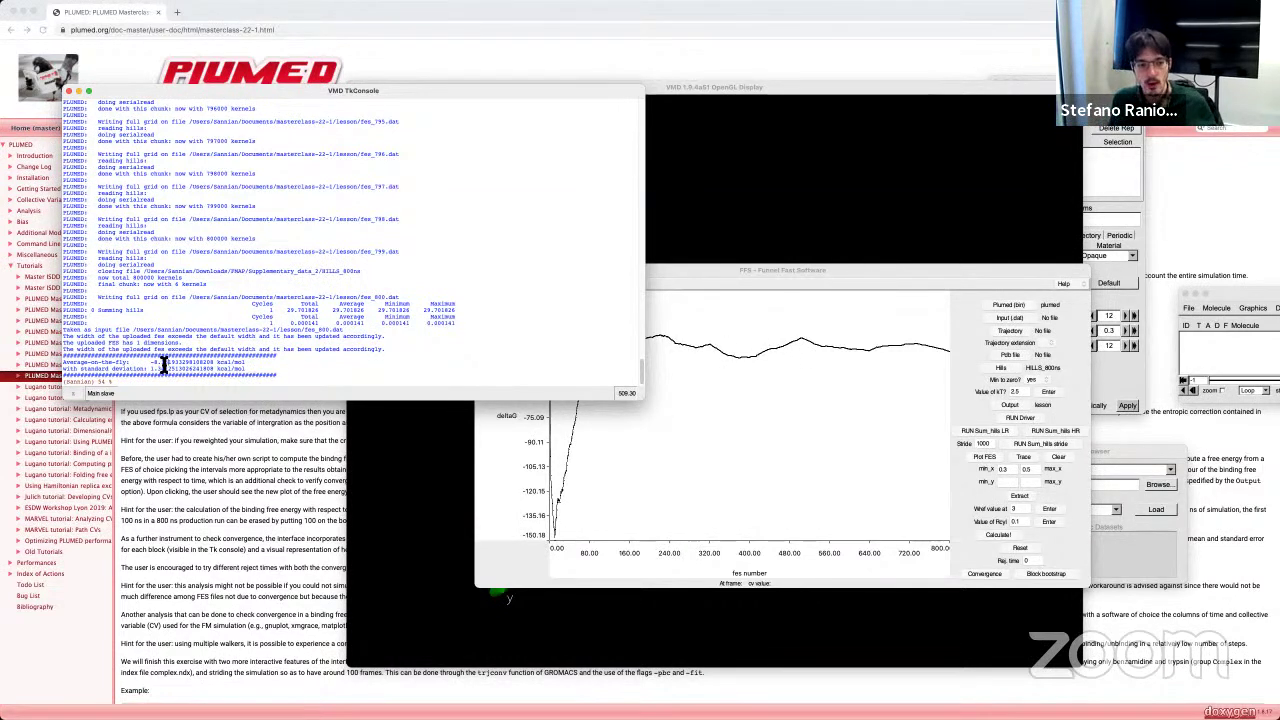
{"action": "left_click_drag", "start_coordinate": [149, 372], "coordinate": [170, 369]}
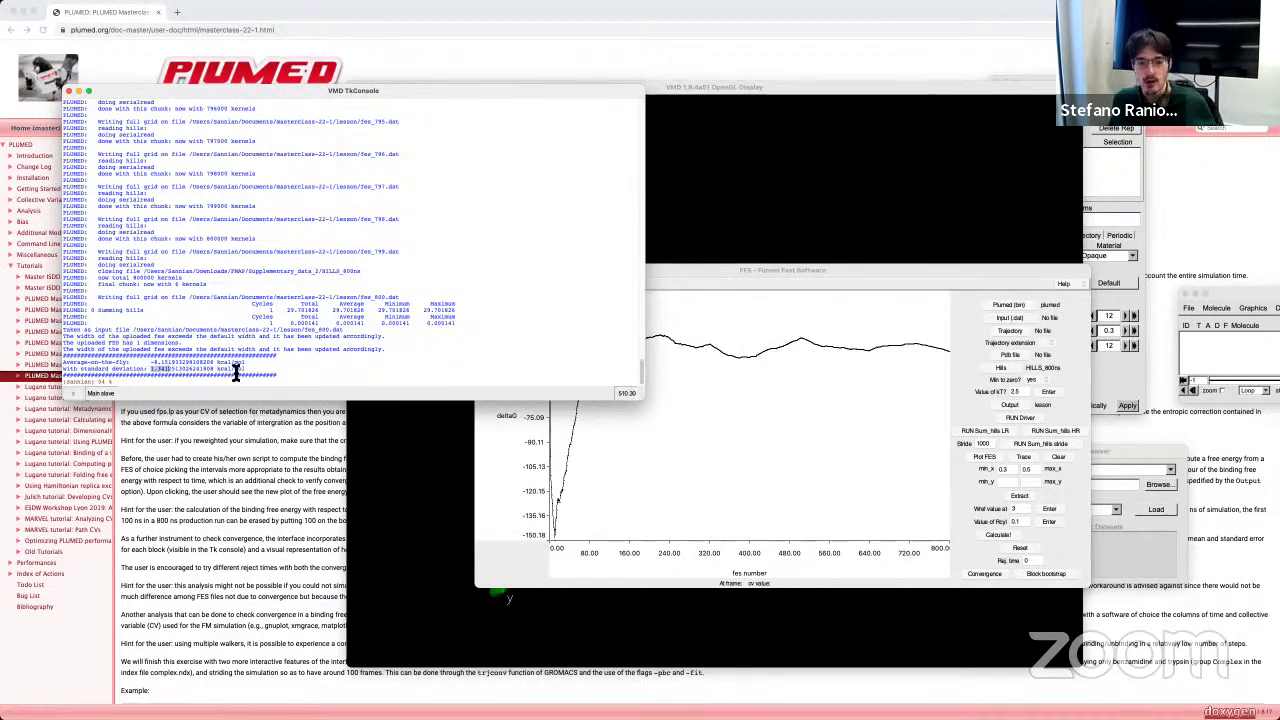
{"action": "left_click", "coordinate": [157, 369]}
{"action": "left_click", "coordinate": [593, 513]}
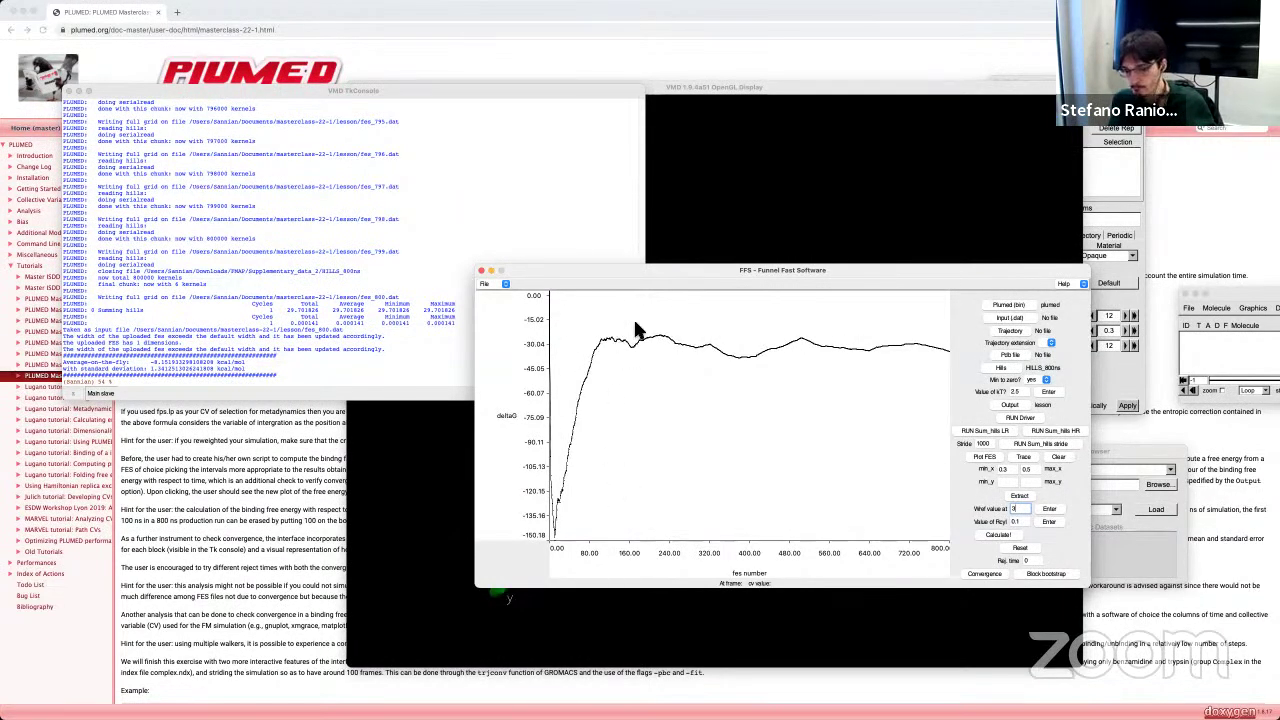
Step: Set rejection time to 100, rerun convergence, and highlight the new standard deviation of about 0.61
{"action": "left_click", "coordinate": [1030, 561]}
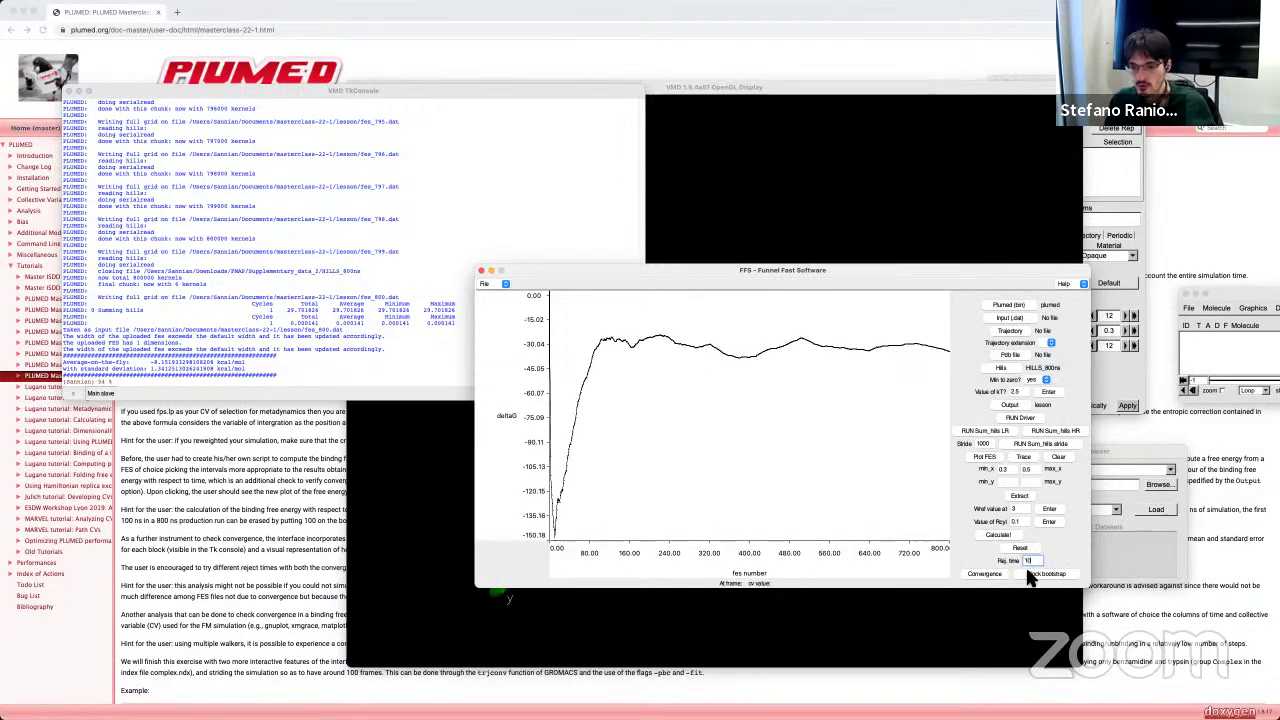
{"action": "left_click", "coordinate": [986, 575]}
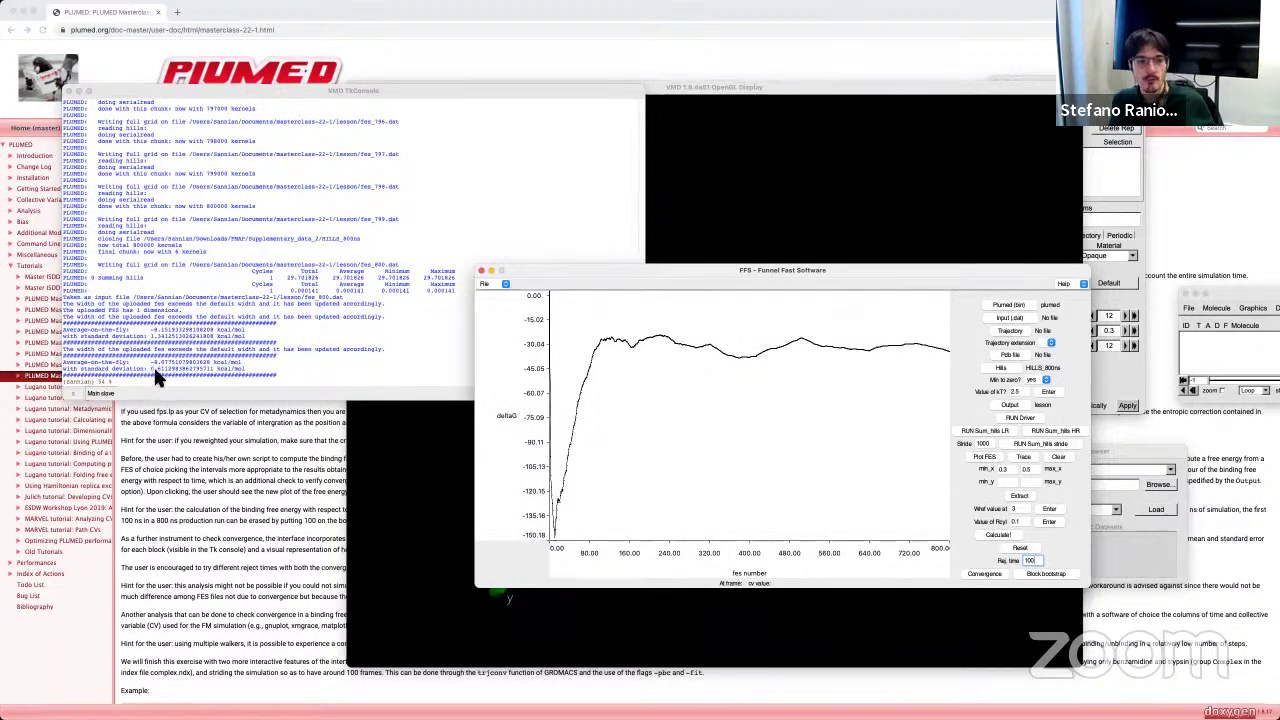
{"action": "left_click_drag", "start_coordinate": [151, 362], "coordinate": [163, 364]}
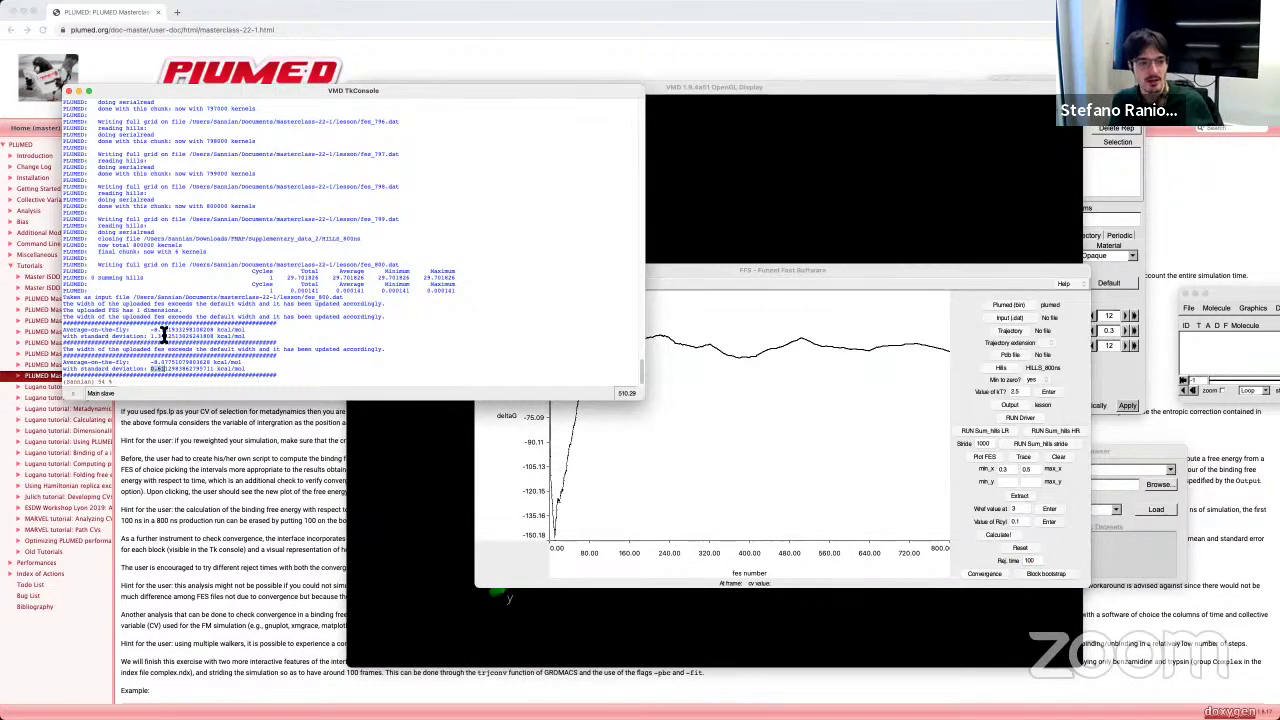
Step: Highlight the new average ΔG of about -8.08 kcal/mol and its standard deviation in the console
{"action": "left_click", "coordinate": [557, 545]}
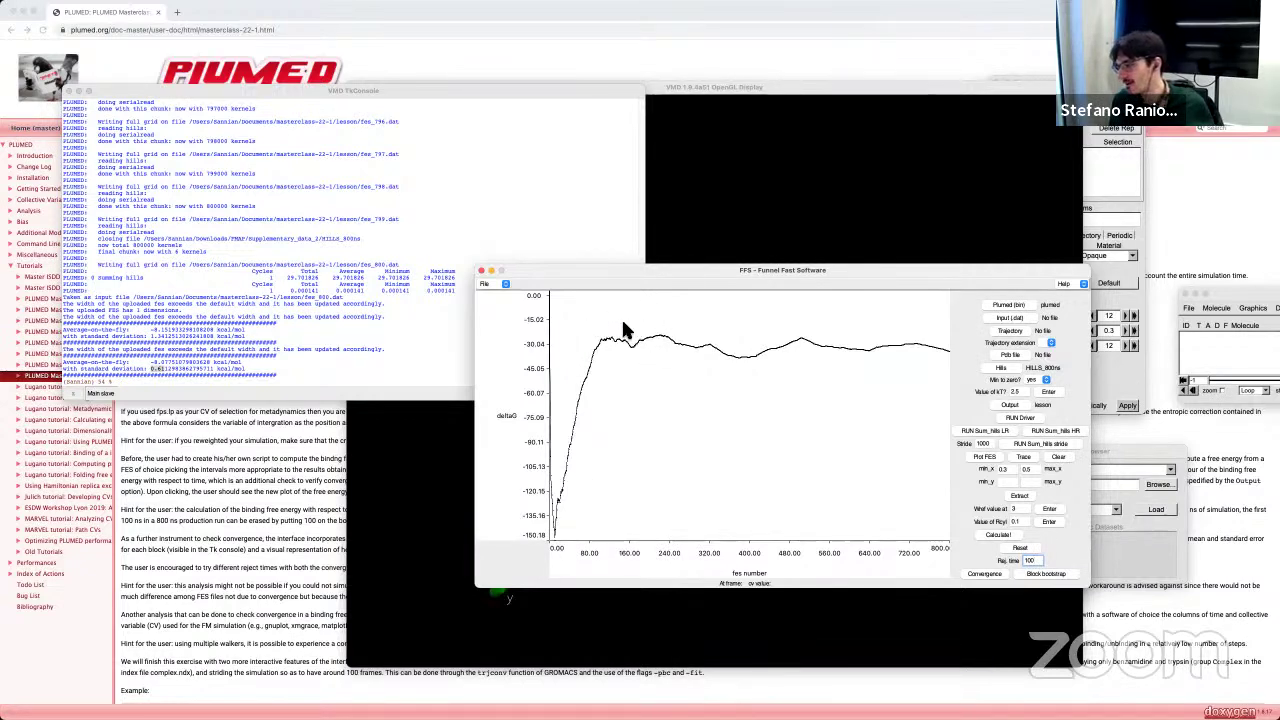
{"action": "left_click", "coordinate": [183, 378]}
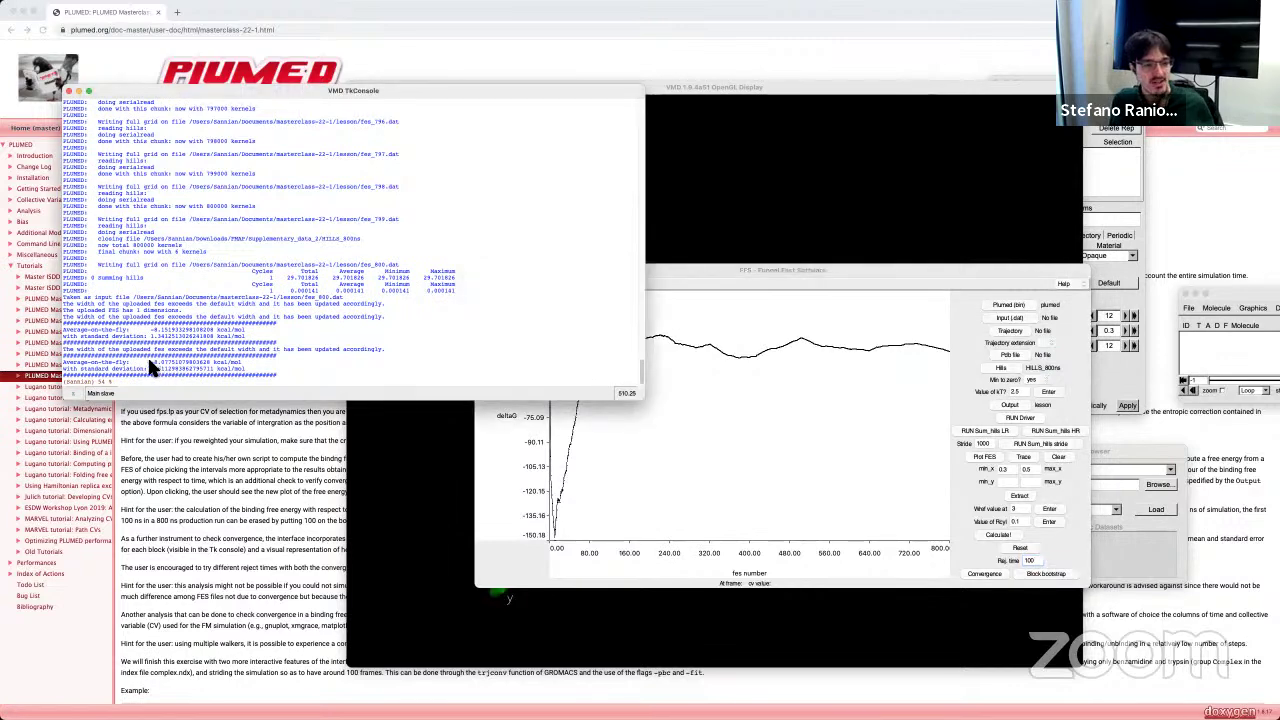
{"action": "left_click_drag", "start_coordinate": [150, 362], "coordinate": [185, 371]}
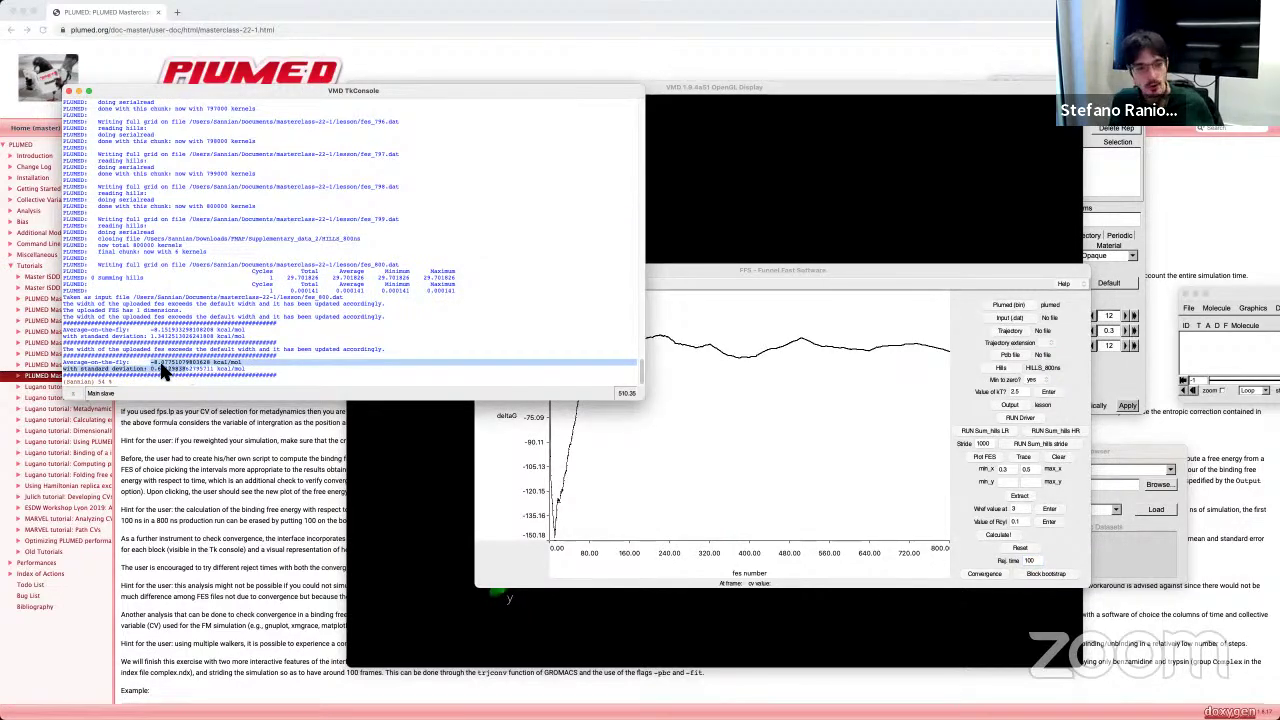
{"action": "left_click", "coordinate": [148, 370]}
{"action": "left_click_drag", "start_coordinate": [152, 362], "coordinate": [186, 371]}
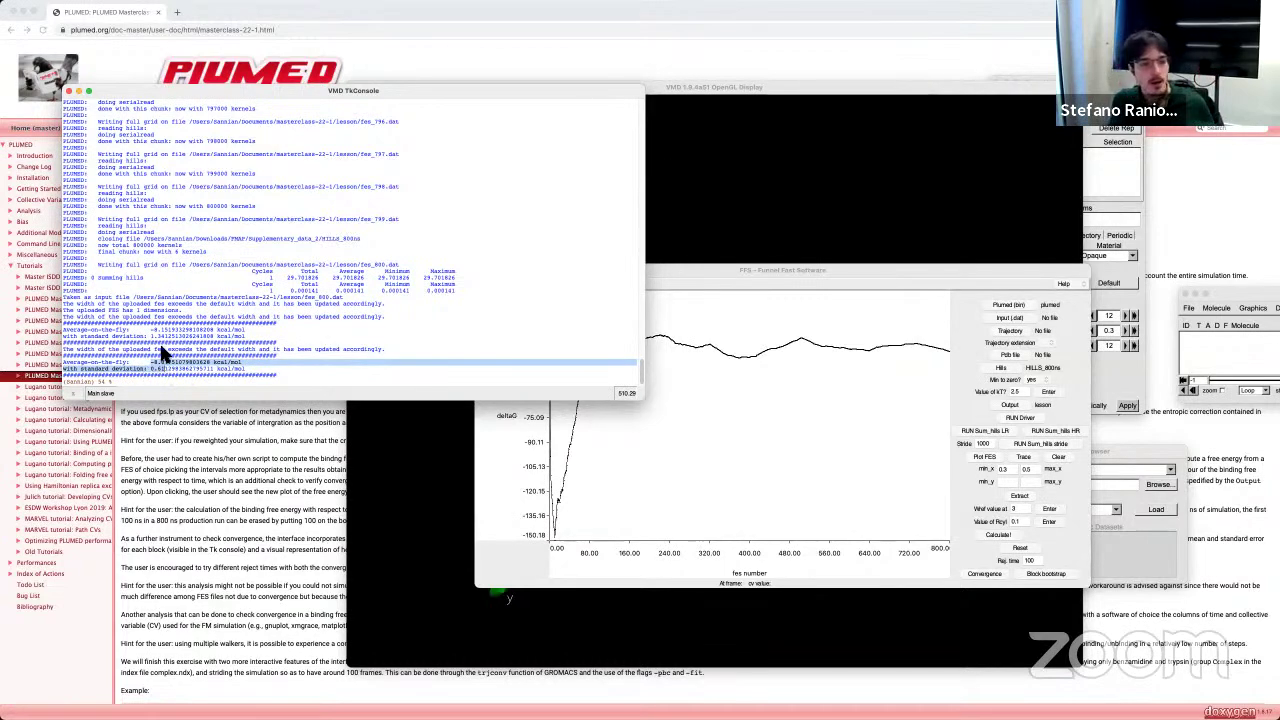
Step: Compare the console values with the convergence curve levelling near -30, ending with the FFS plot in front
{"action": "left_click", "coordinate": [812, 323]}
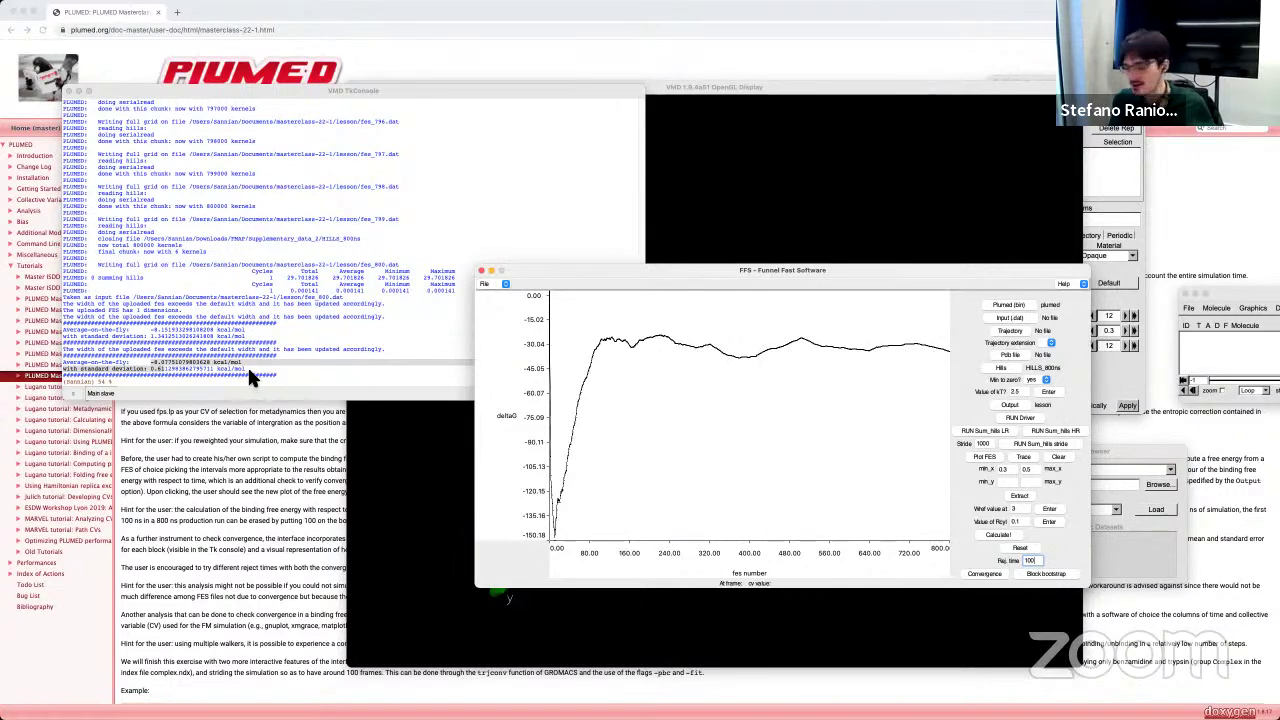
{"action": "left_click", "coordinate": [155, 366]}
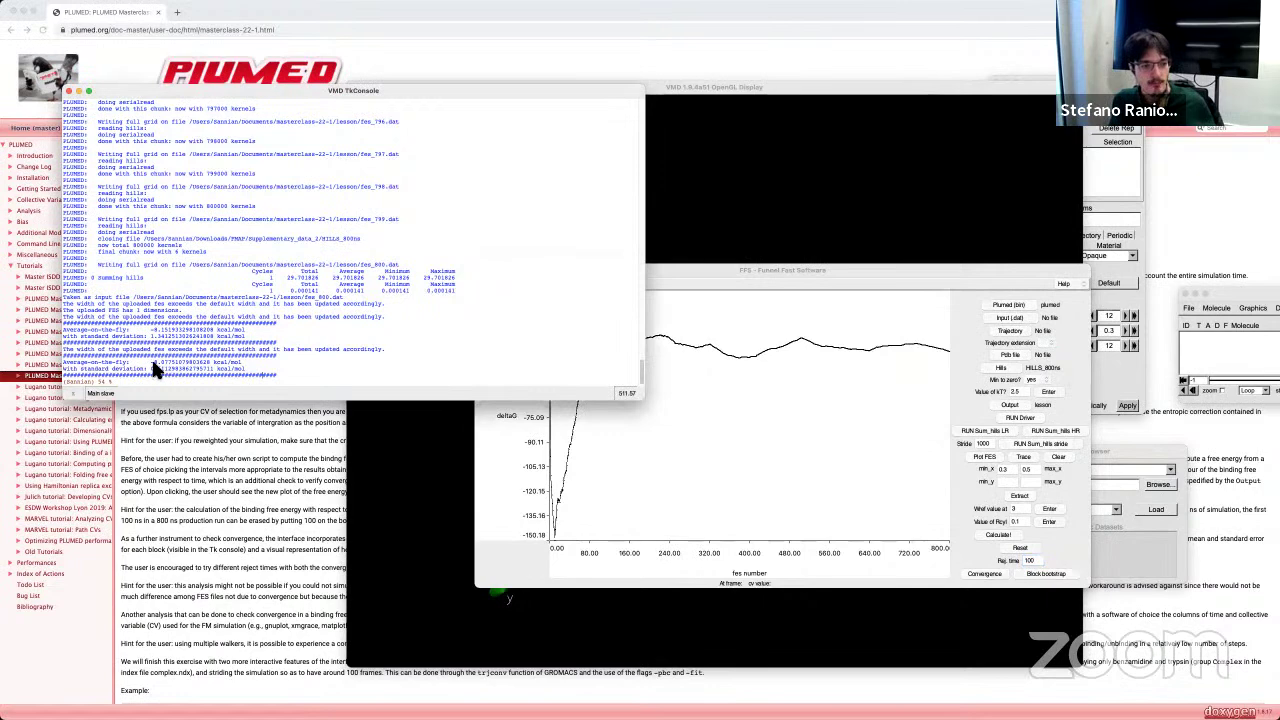
{"action": "left_click_drag", "start_coordinate": [150, 363], "coordinate": [165, 369]}
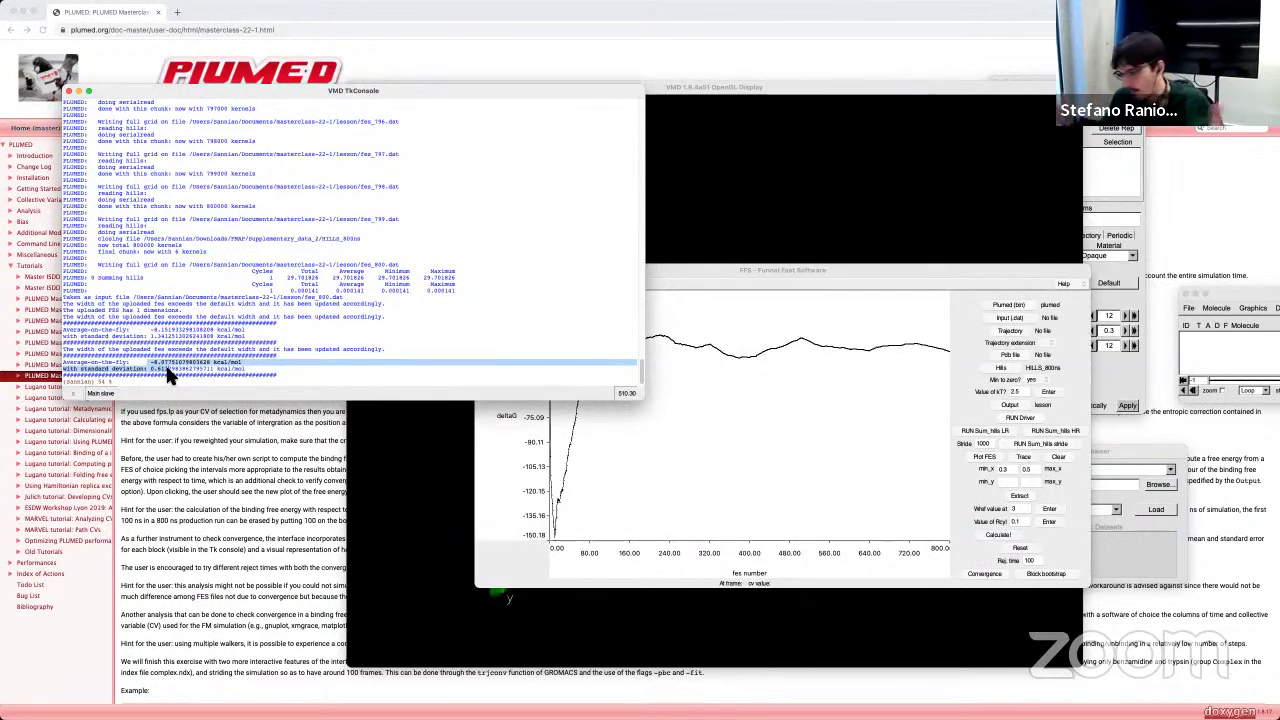
{"action": "left_click", "coordinate": [1053, 555]}
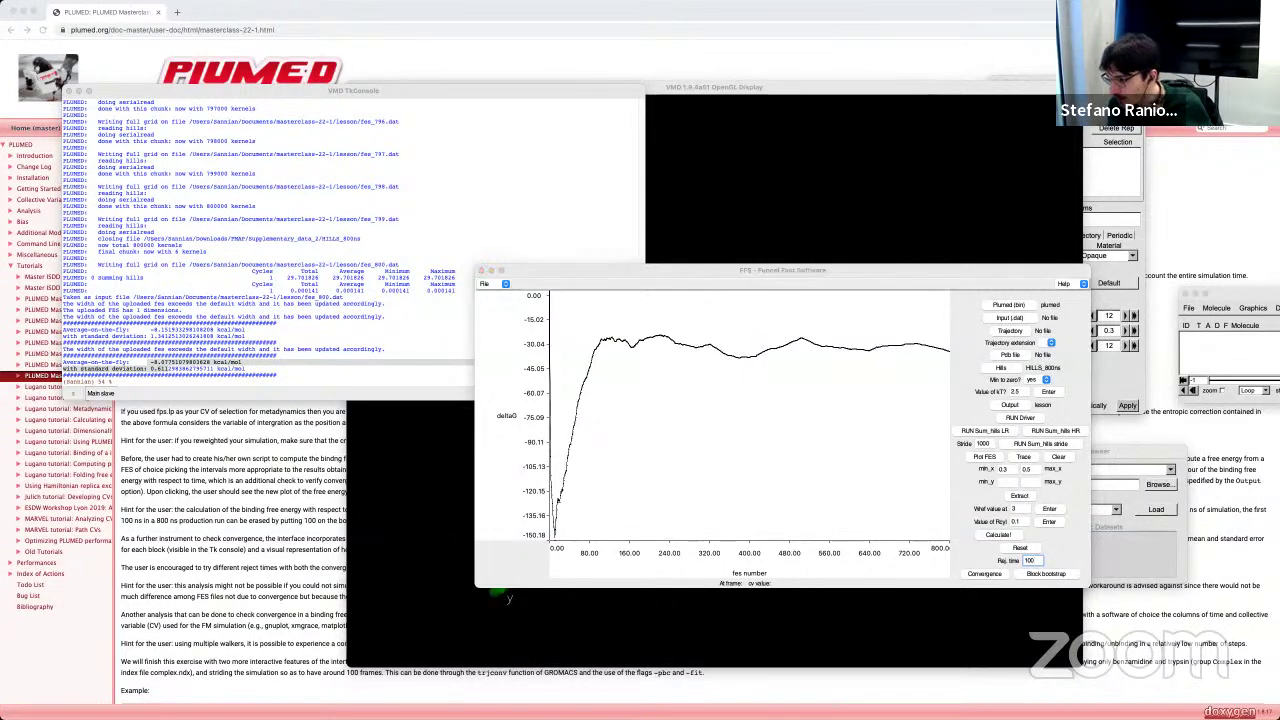
{"action": "key", "text": "super+Tab"}
Step: Select the block bootstrap slide 36 and start the slideshow from it
{"action": "scroll", "coordinate": [236, 520], "scroll_direction": "down", "scroll_amount": 5}
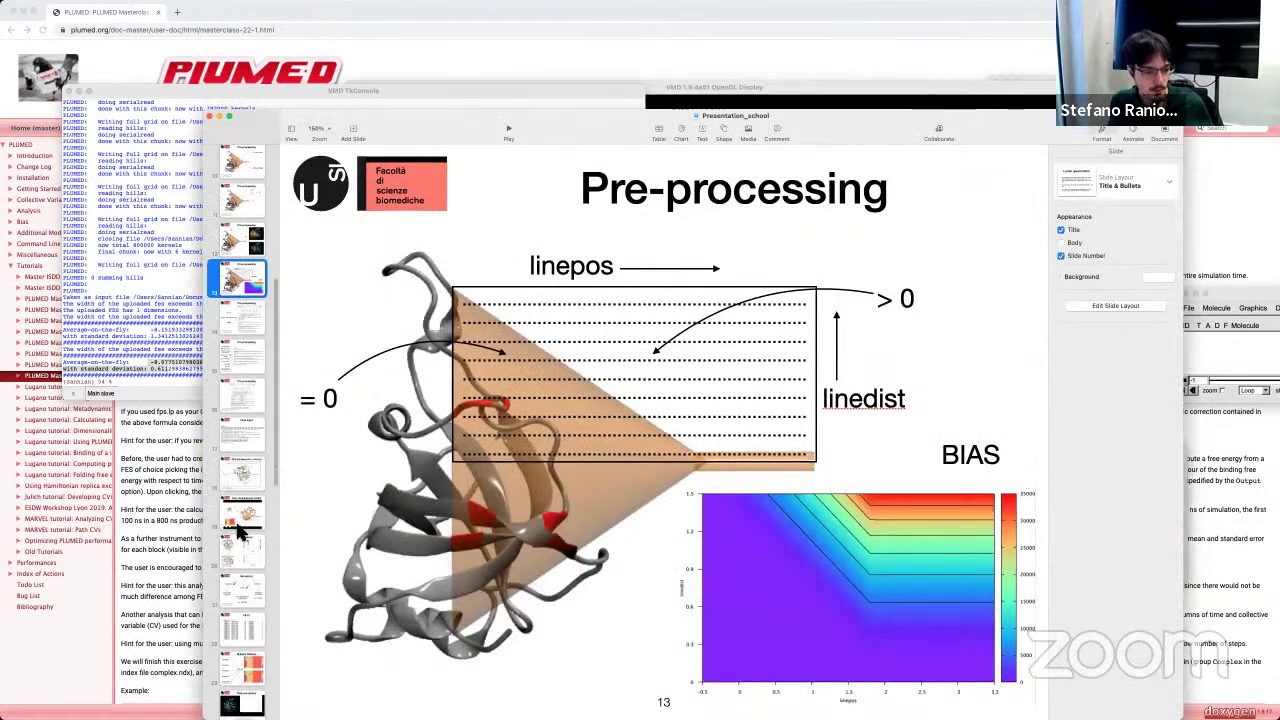
{"action": "scroll", "coordinate": [237, 530], "scroll_direction": "down", "scroll_amount": 10}
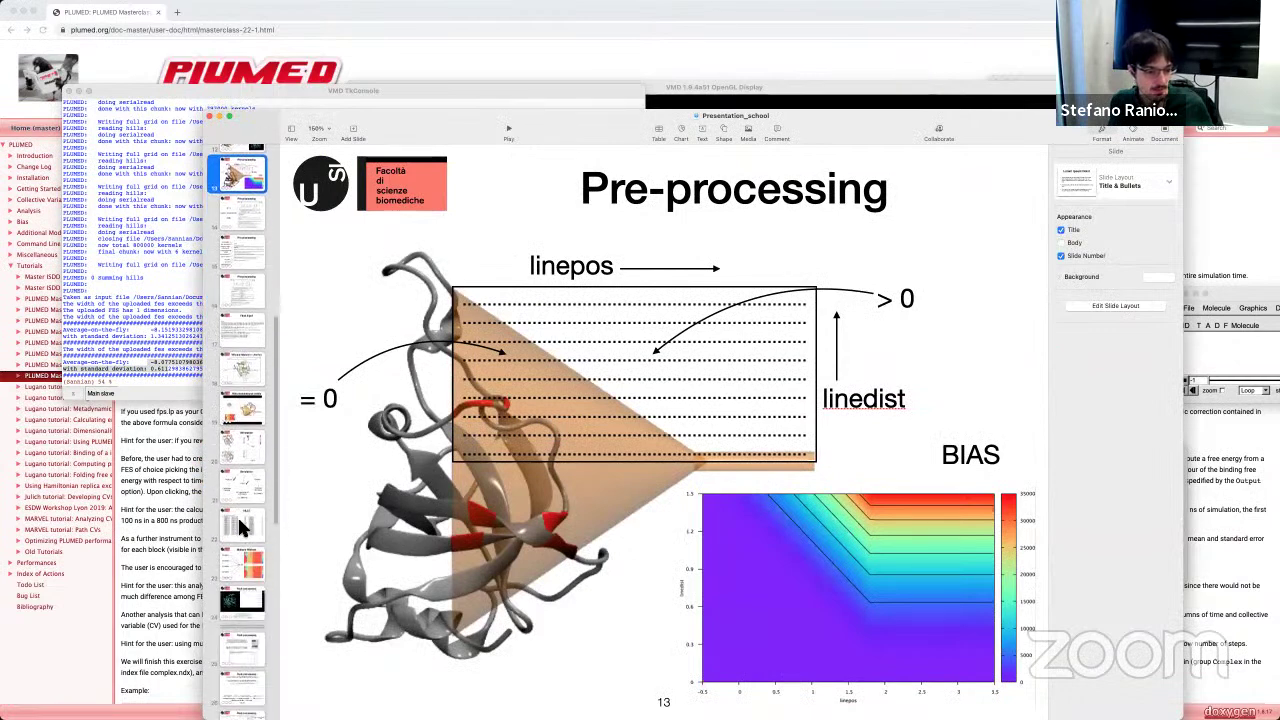
{"action": "scroll", "coordinate": [237, 512], "scroll_direction": "down", "scroll_amount": 10}
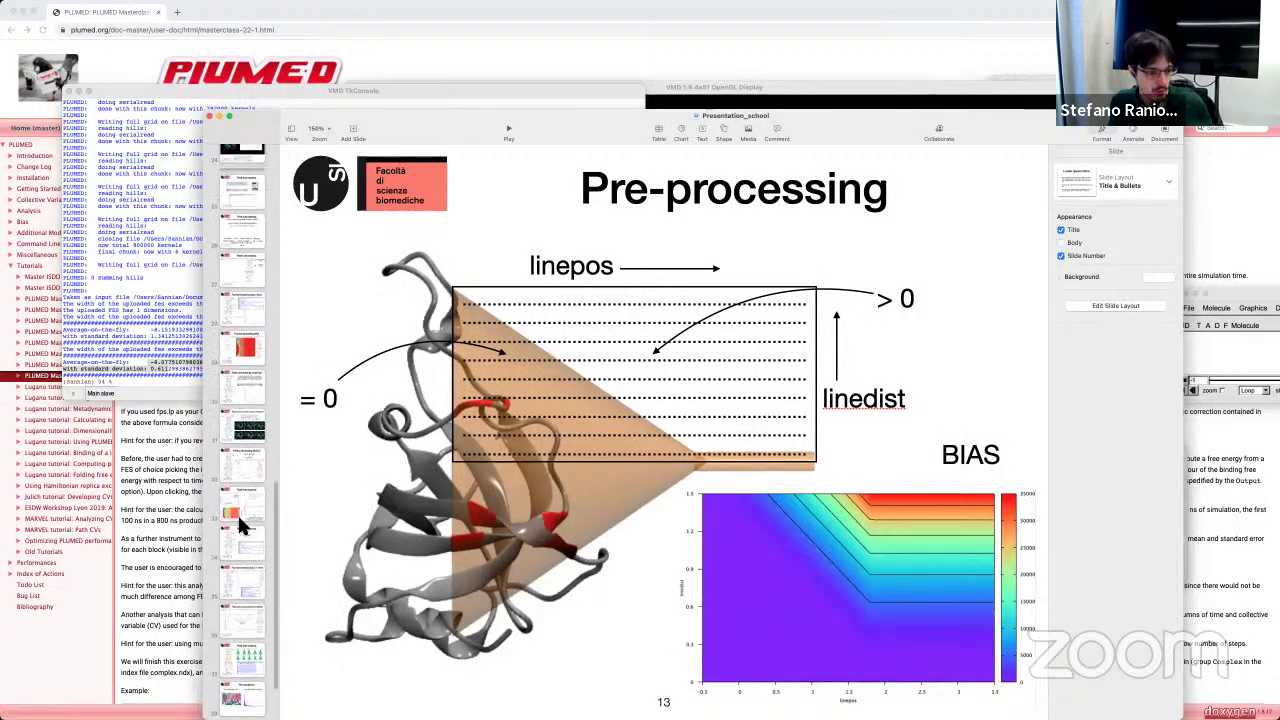
{"action": "left_click", "coordinate": [243, 620]}
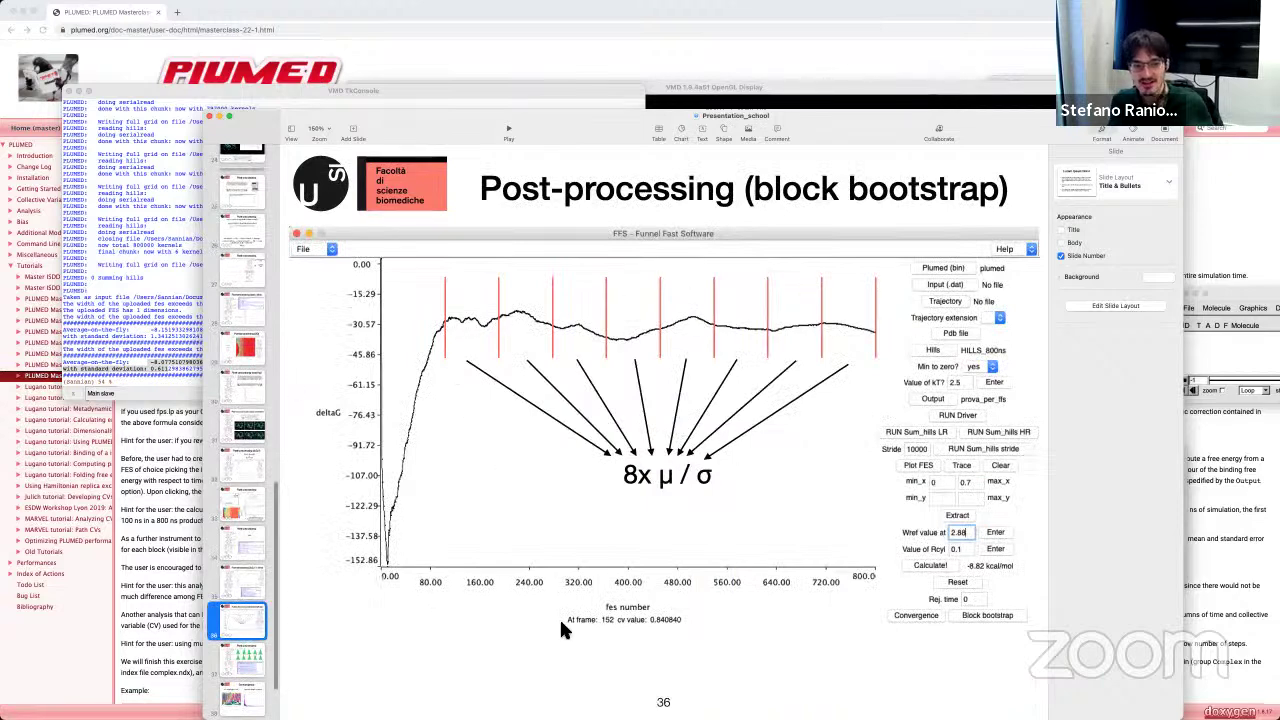
{"action": "left_click", "coordinate": [510, 129]}
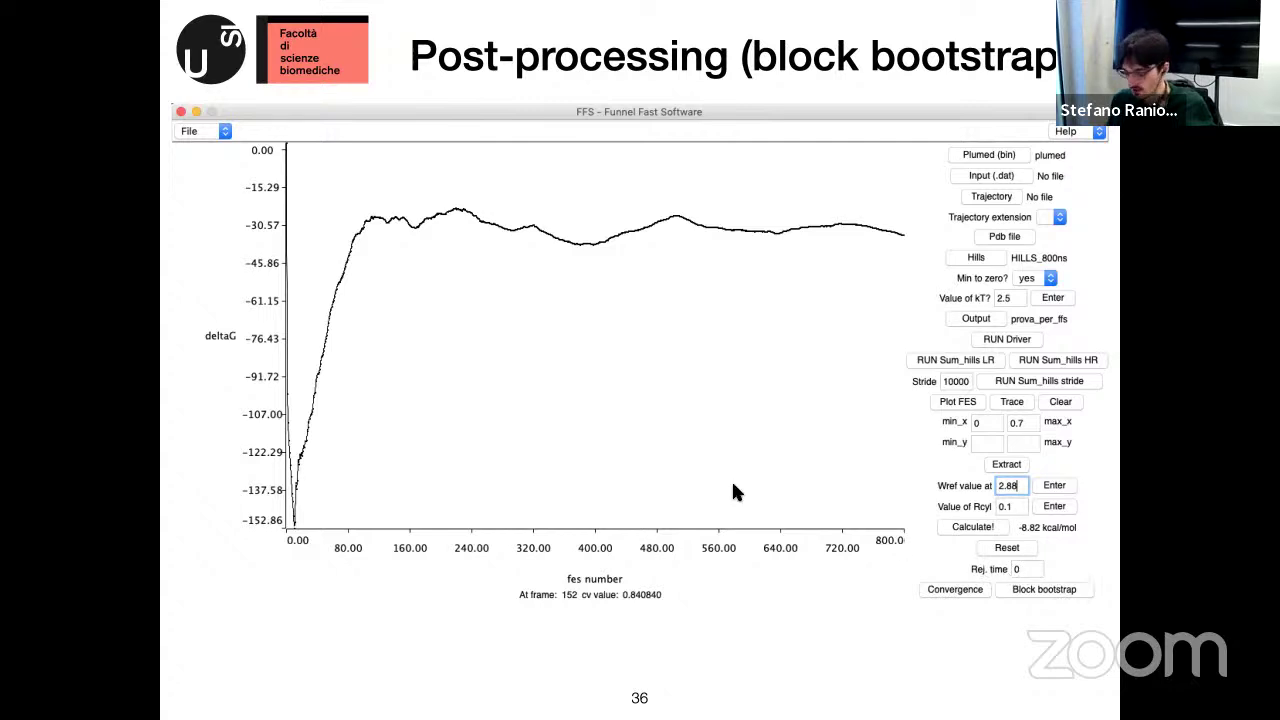
Step: Reveal the block markers, advance to the Post-processing slide 37, and exit the slideshow
{"action": "key", "text": "Right"}
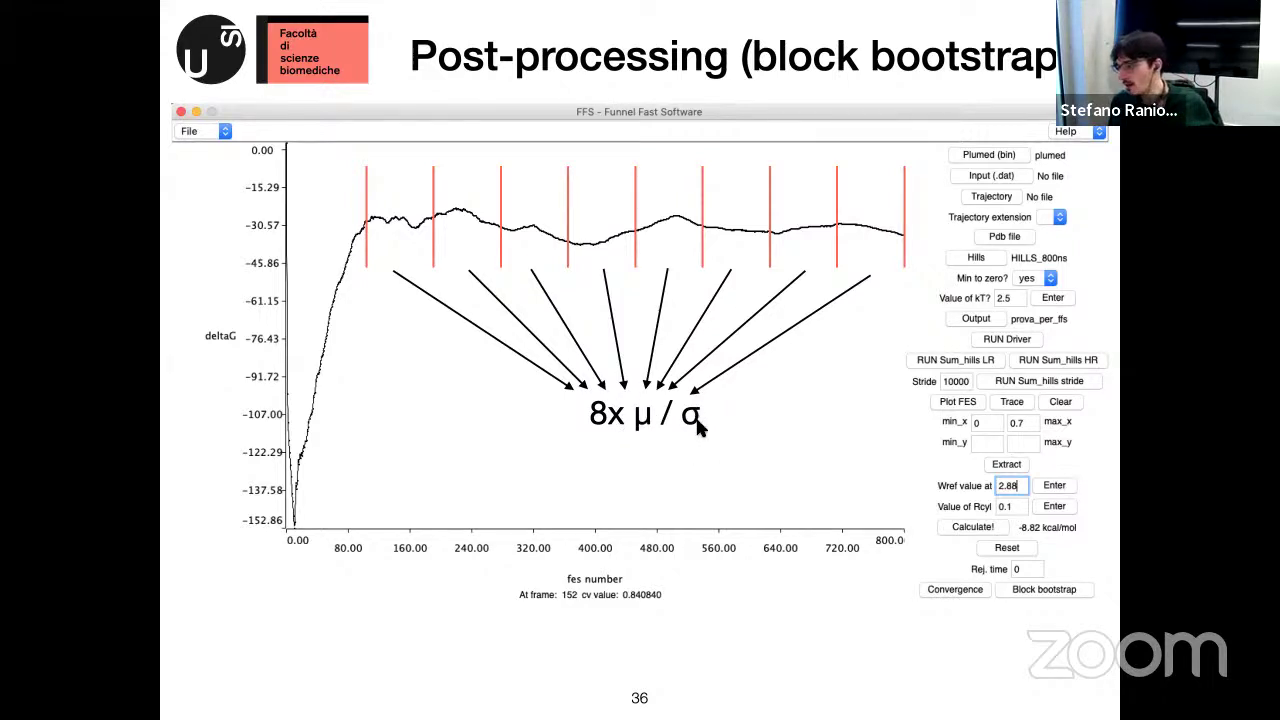
{"action": "key", "text": "Right"}
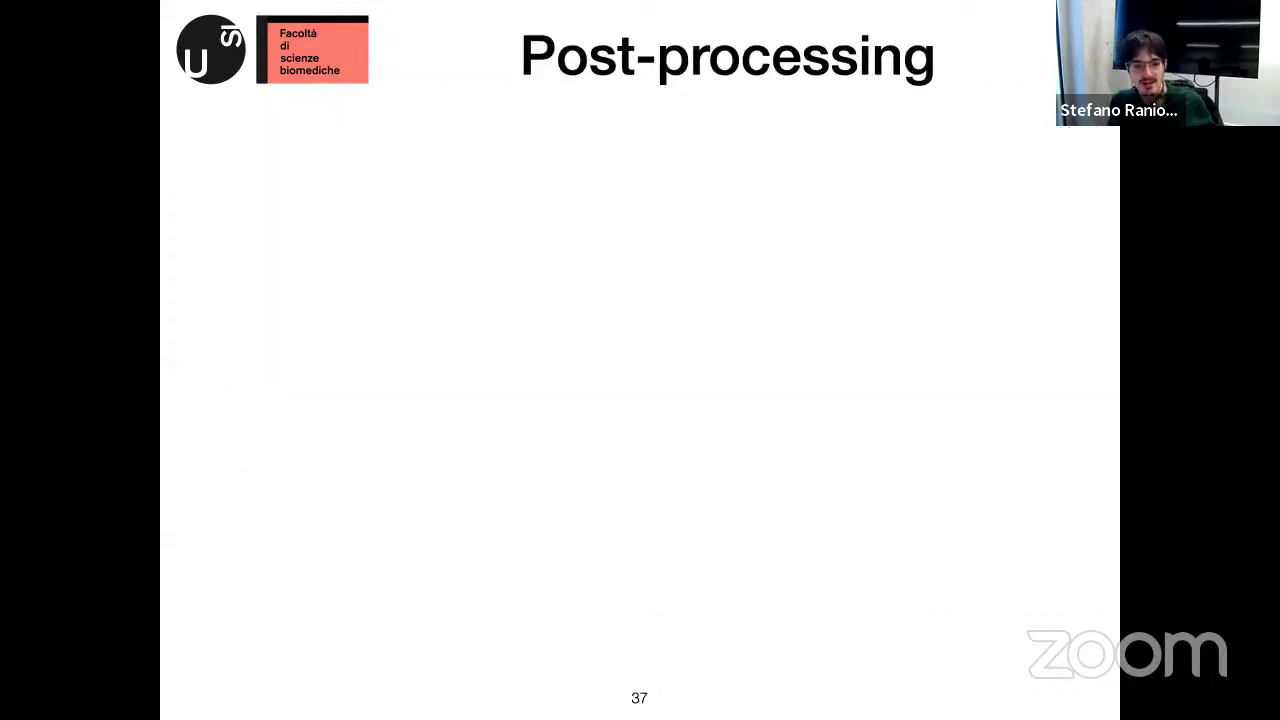
{"action": "key", "text": "Escape"}
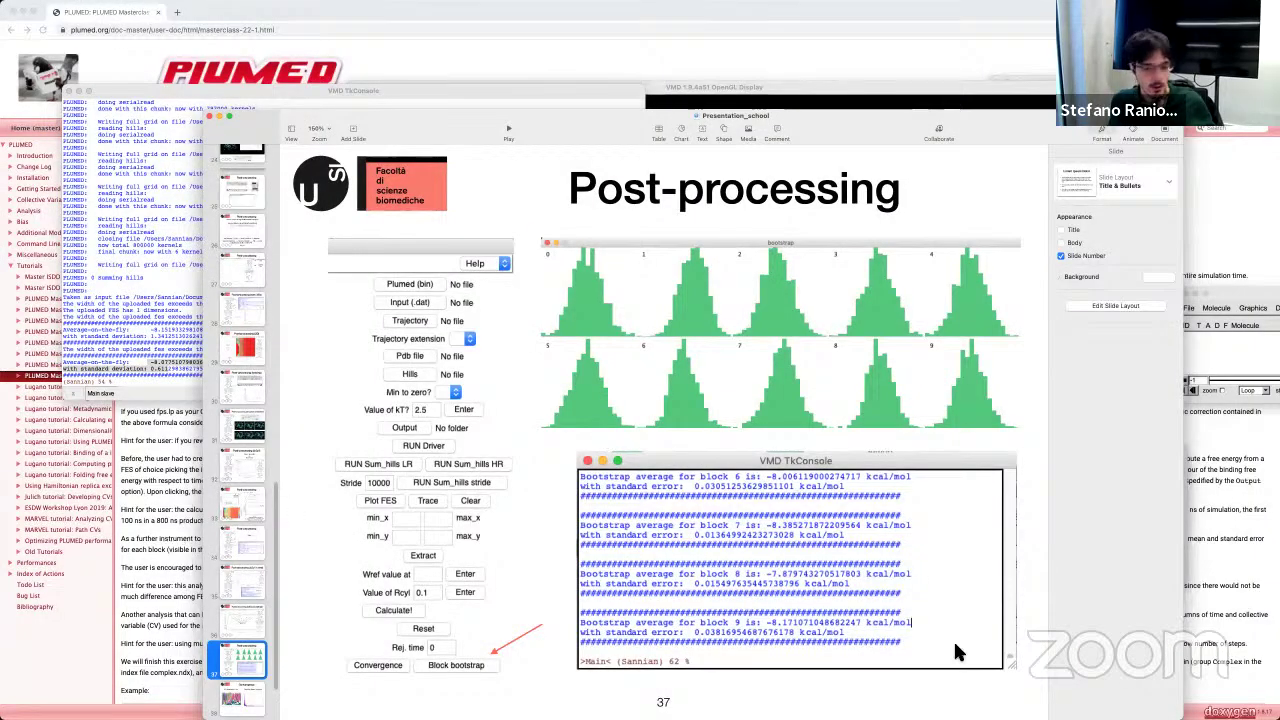
Step: Run the block bootstrap, review per-block averages and standard errors, and move the histograms lower left
{"action": "key", "text": "super+Tab"}
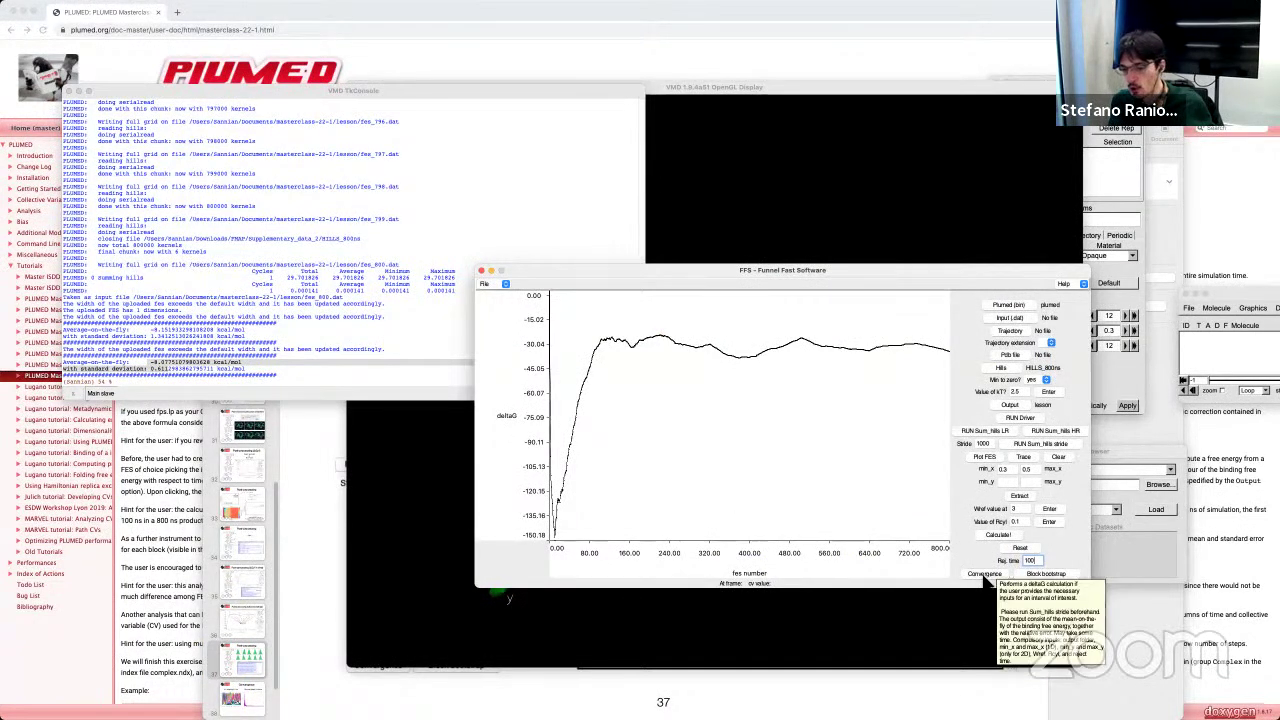
{"action": "left_click", "coordinate": [1050, 575]}
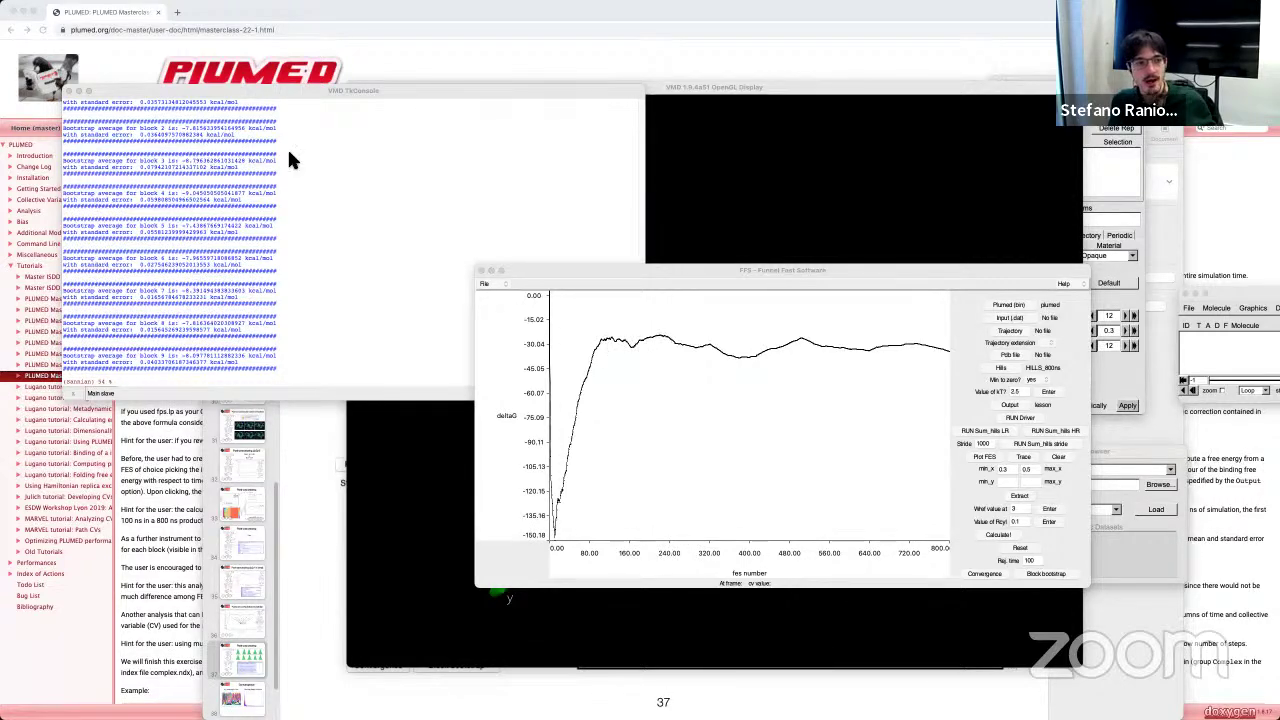
{"action": "scroll", "coordinate": [190, 128], "scroll_direction": "up", "scroll_amount": 3}
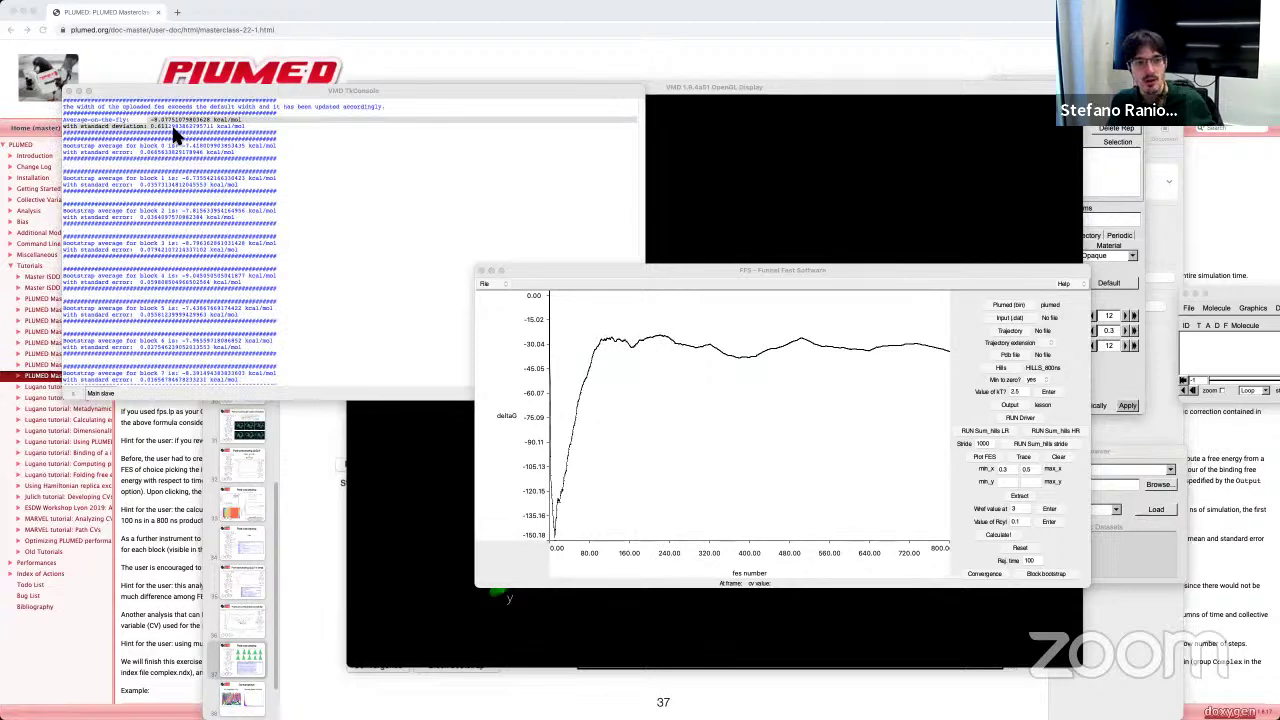
{"action": "scroll", "coordinate": [222, 157], "scroll_direction": "down", "scroll_amount": 4}
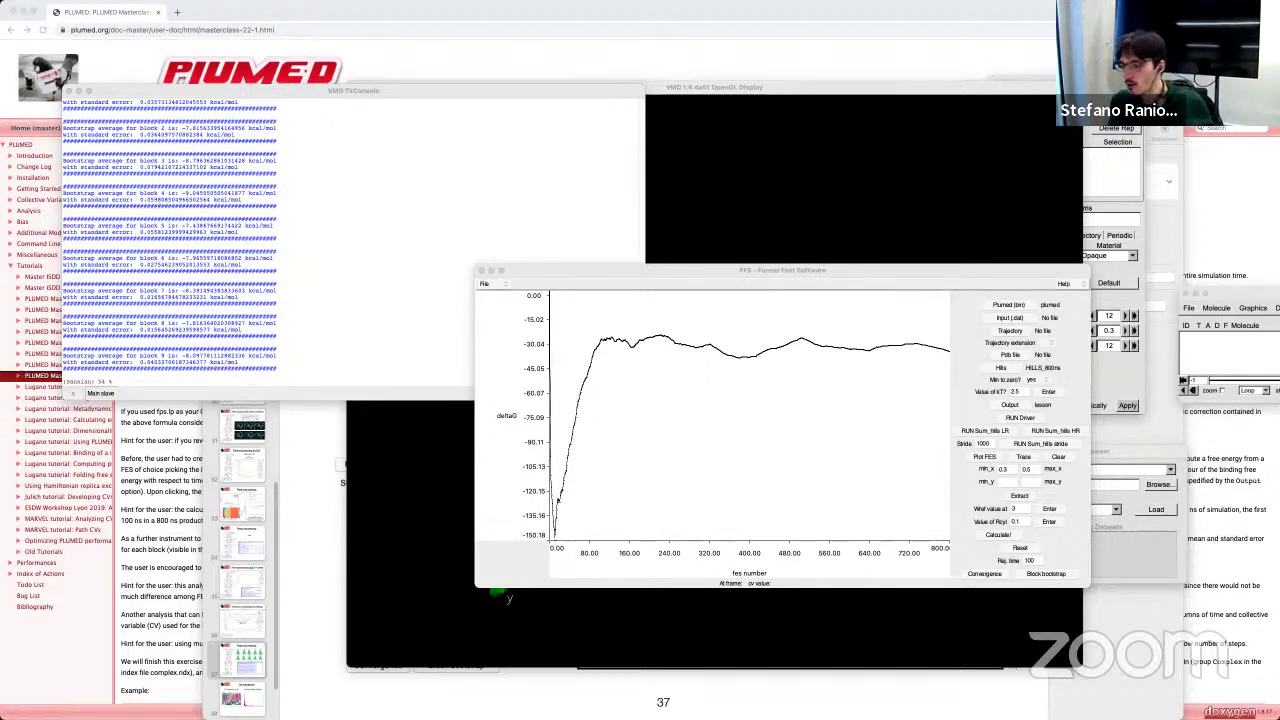
{"action": "left_click_drag", "start_coordinate": [679, 294], "coordinate": [378, 433]}
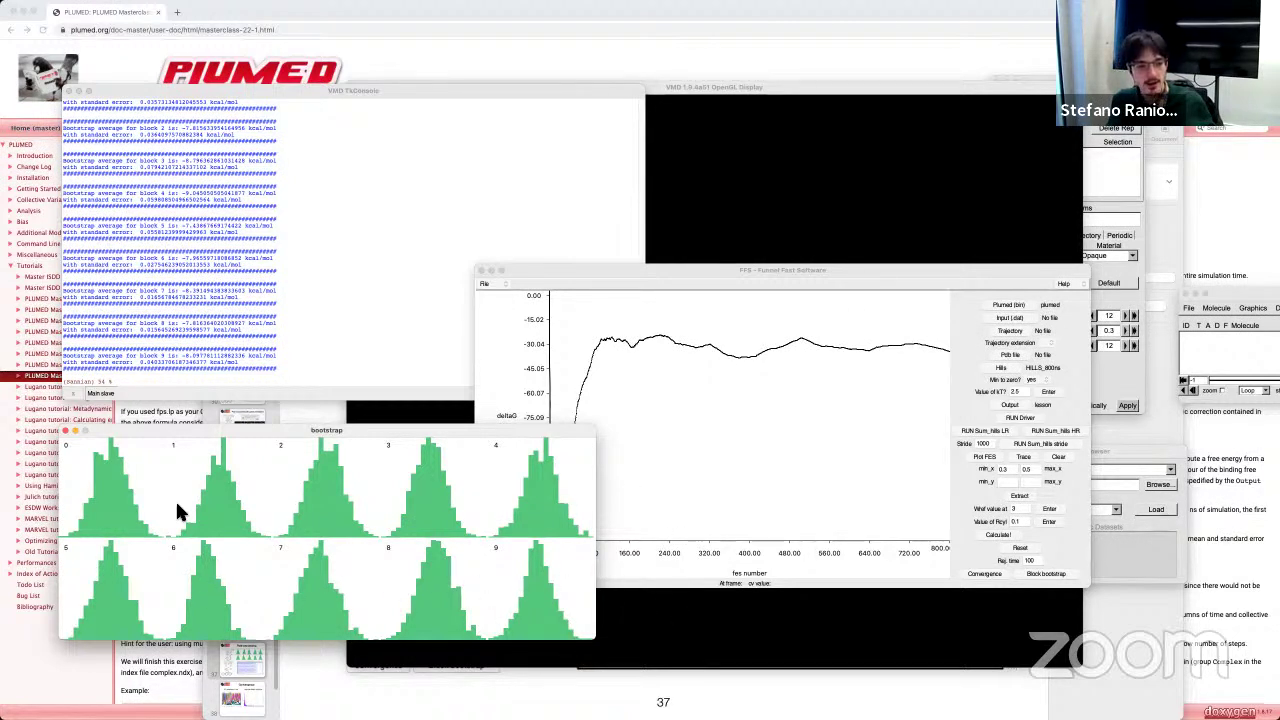
Step: Set rejection time to 0, rerun convergence, close the old histograms, and rerun block bootstrap
{"action": "left_click", "coordinate": [857, 471]}
{"action": "double_click", "coordinate": [1027, 561]}
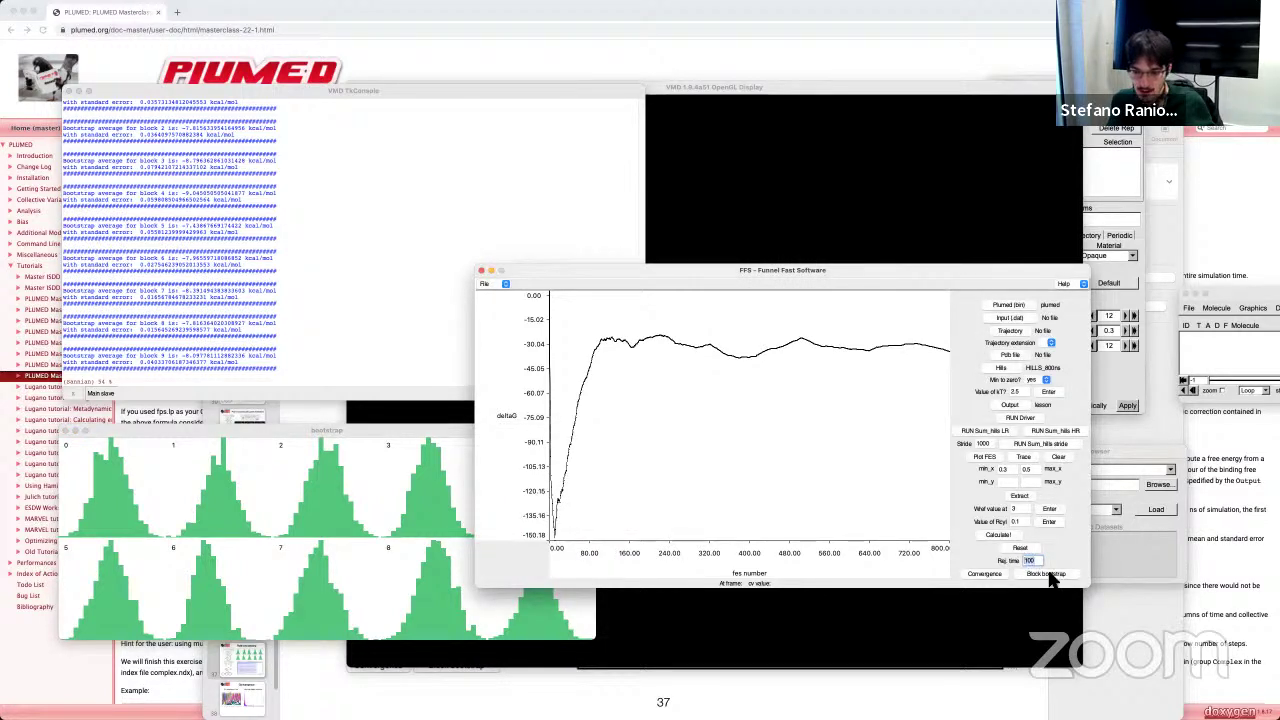
{"action": "type", "text": "0"}
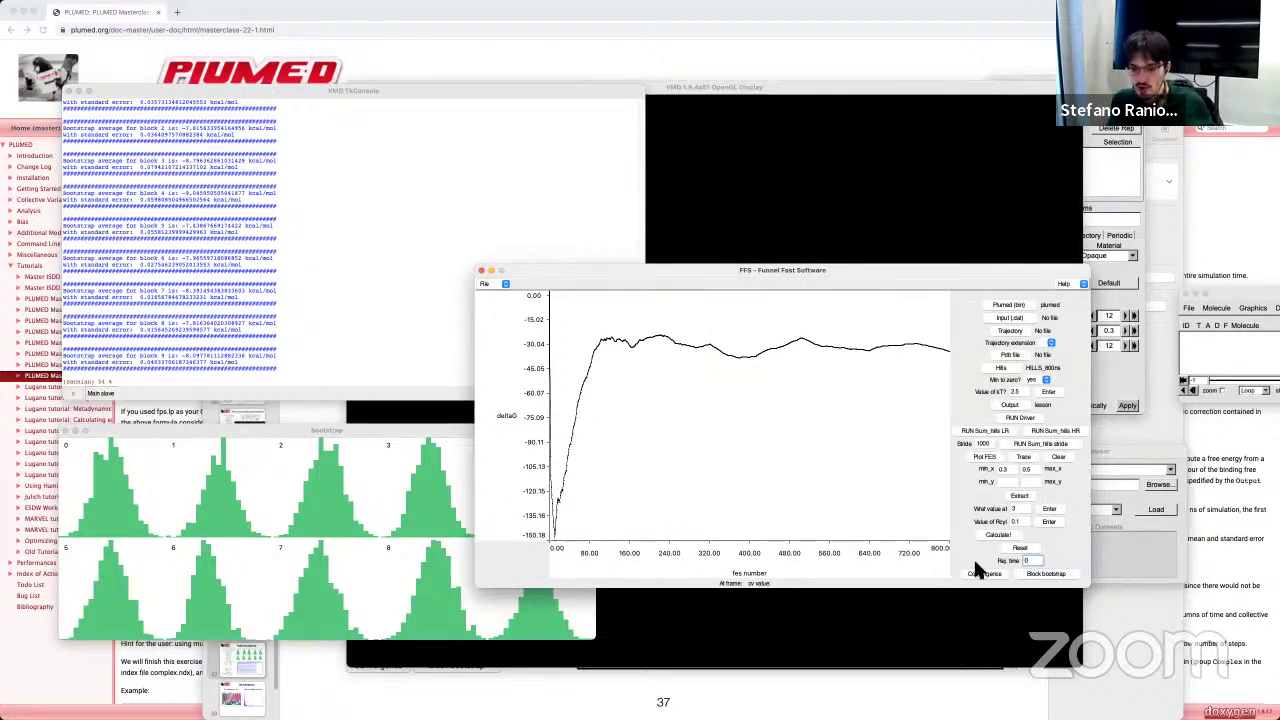
{"action": "left_click", "coordinate": [981, 575]}
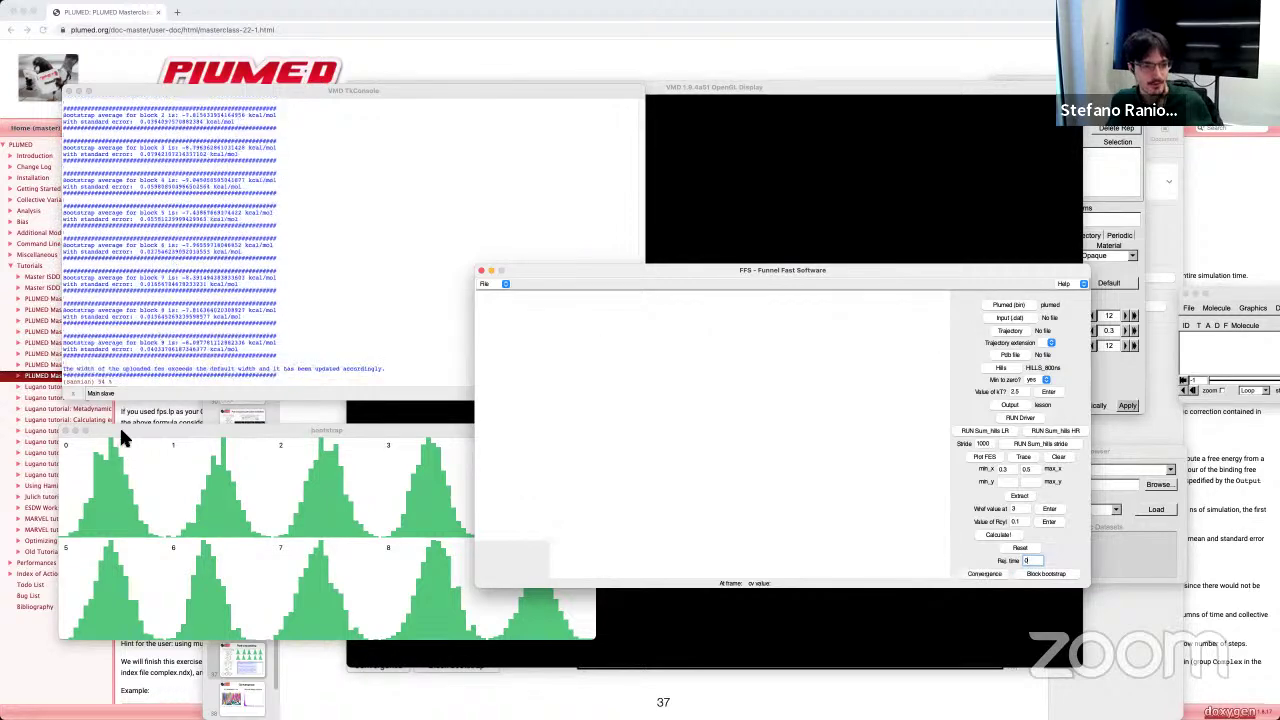
{"action": "left_click", "coordinate": [62, 431]}
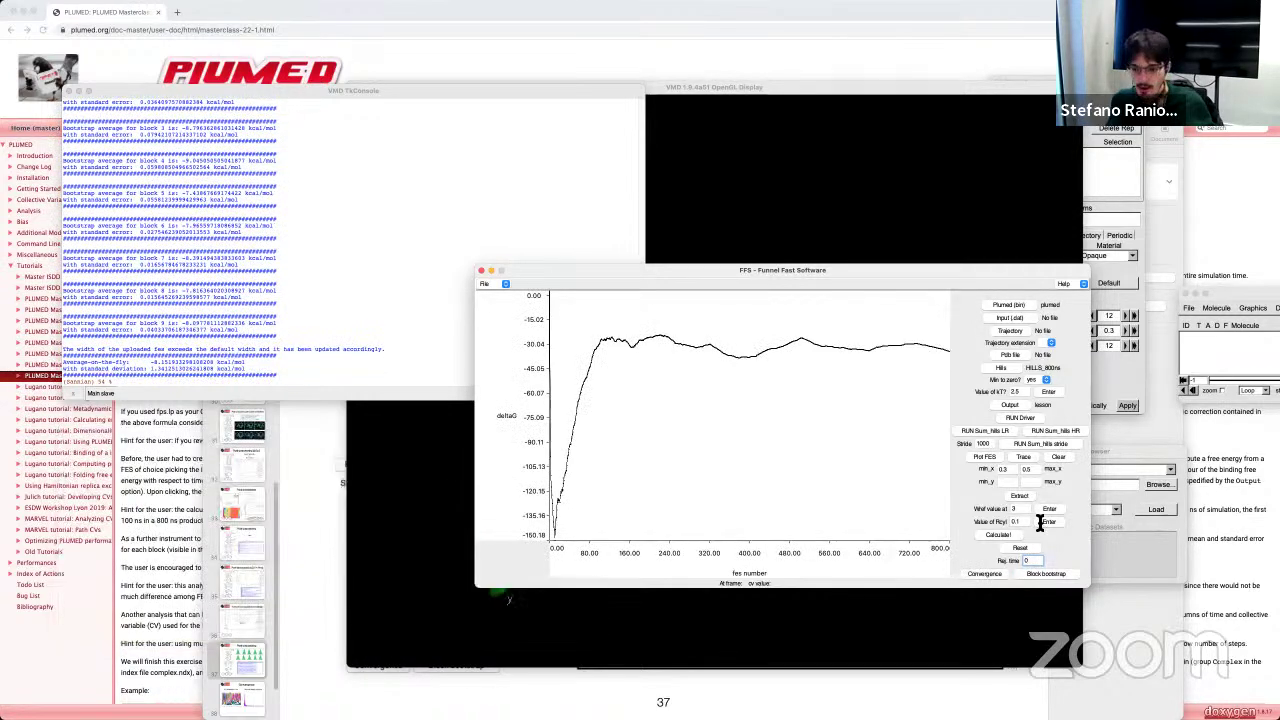
{"action": "left_click", "coordinate": [1045, 574]}
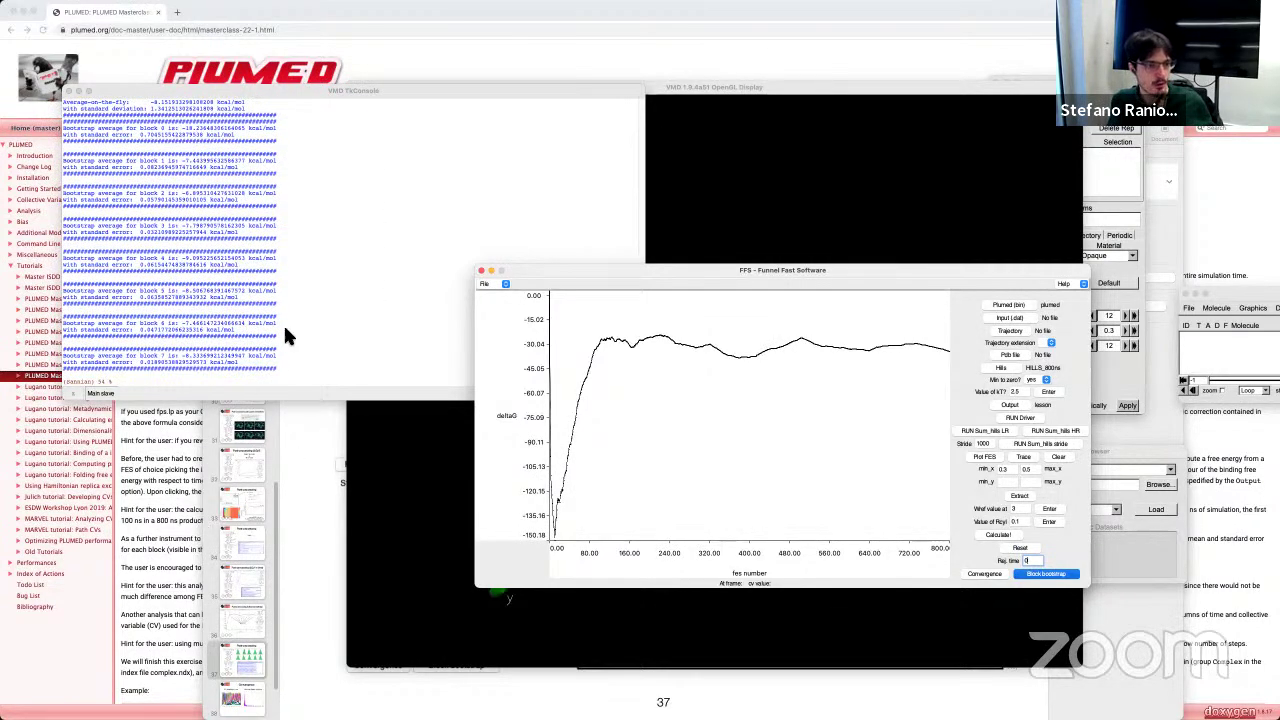
Step: Launch the new block bootstrap for blocks 0–9 and move its histogram window lower down
{"action": "left_click", "coordinate": [297, 277]}
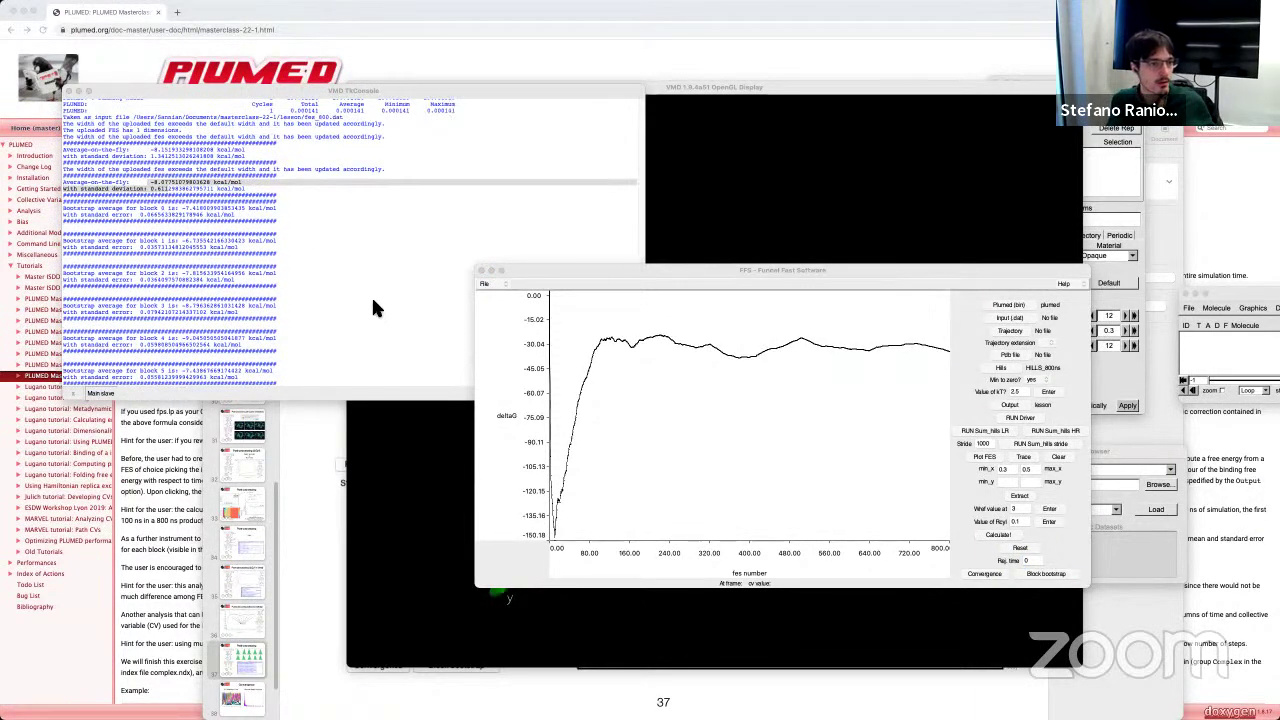
{"action": "scroll", "coordinate": [246, 242], "scroll_direction": "up", "scroll_amount": 1}
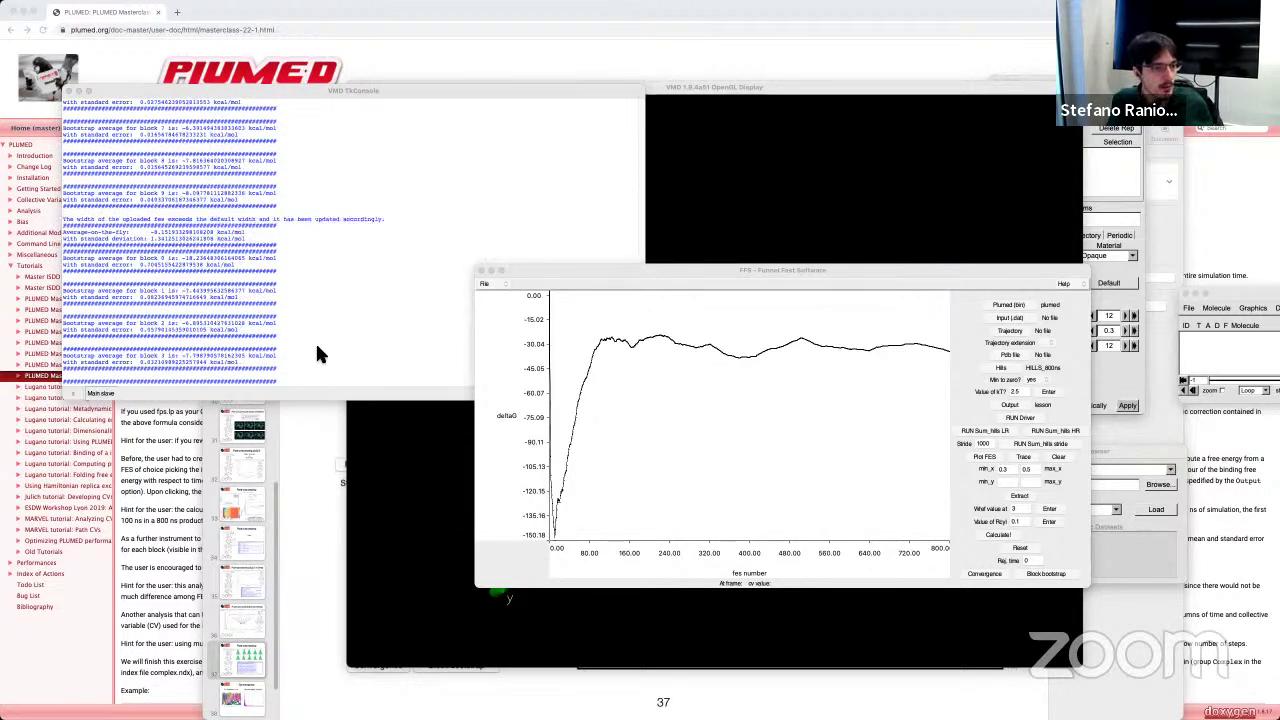
{"action": "left_click_drag", "start_coordinate": [408, 345], "coordinate": [433, 436]}
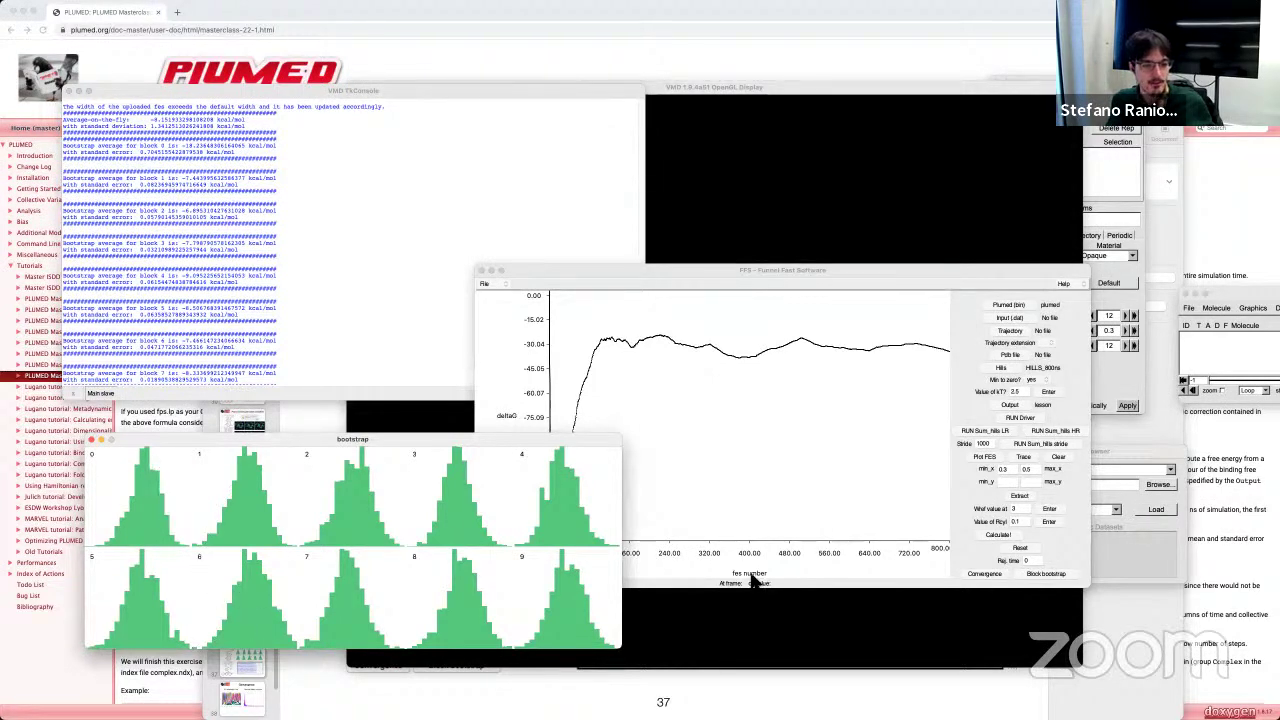
Step: Move the bootstrap histogram window lower left and restack it with the ΔG convergence plot
{"action": "left_click_drag", "start_coordinate": [490, 441], "coordinate": [453, 412]}
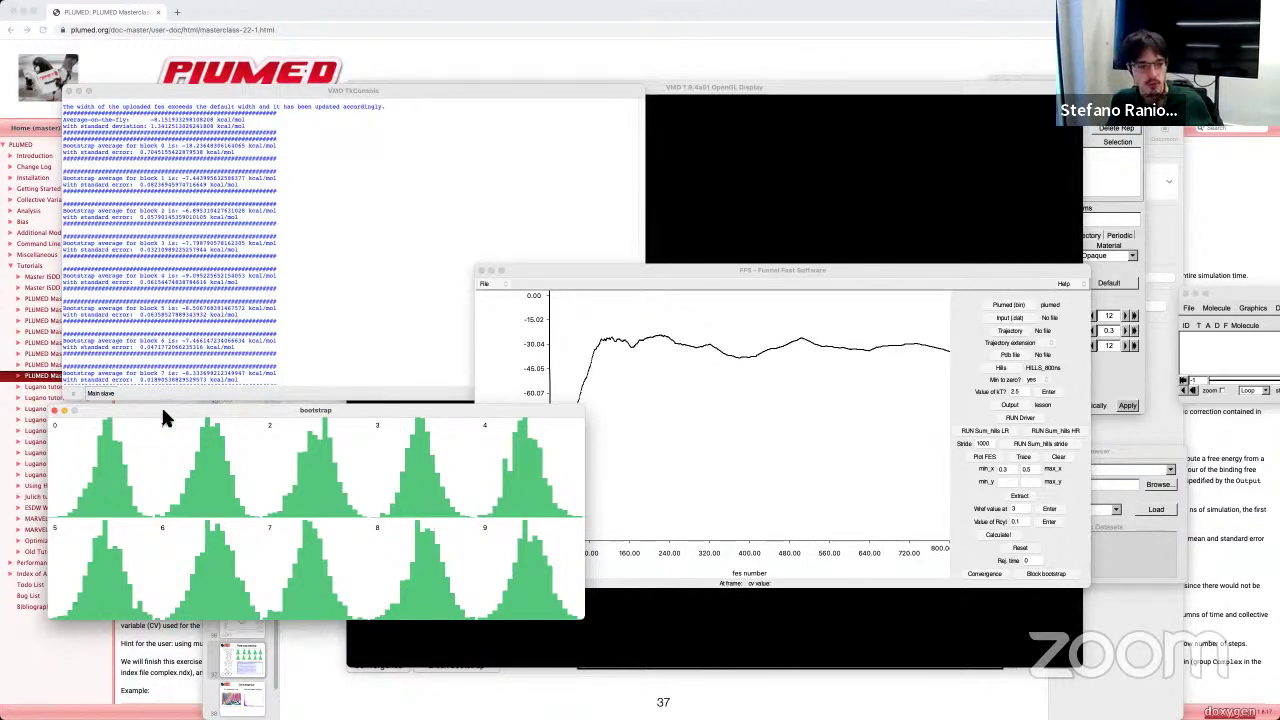
{"action": "left_click_drag", "start_coordinate": [123, 408], "coordinate": [465, 424]}
{"action": "left_click_drag", "start_coordinate": [900, 432], "coordinate": [213, 463]}
{"action": "left_click", "coordinate": [895, 535]}
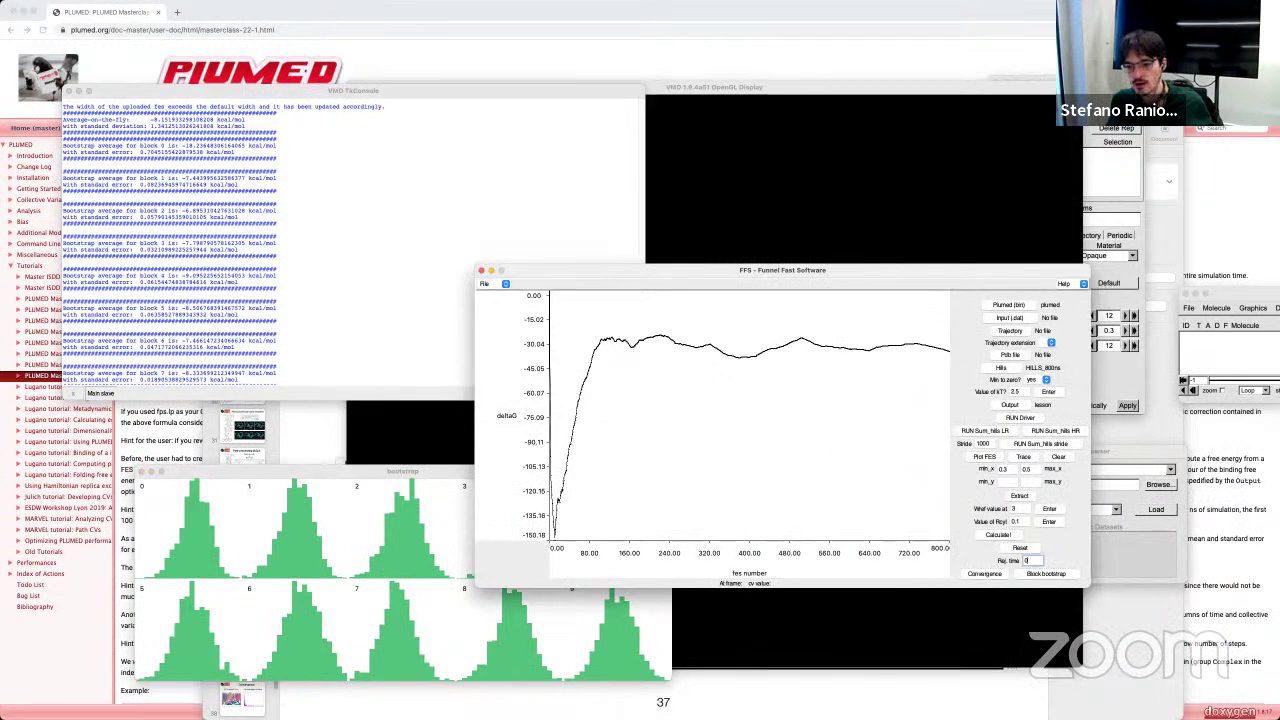
{"action": "left_click", "coordinate": [352, 471]}
{"action": "left_click", "coordinate": [893, 418]}
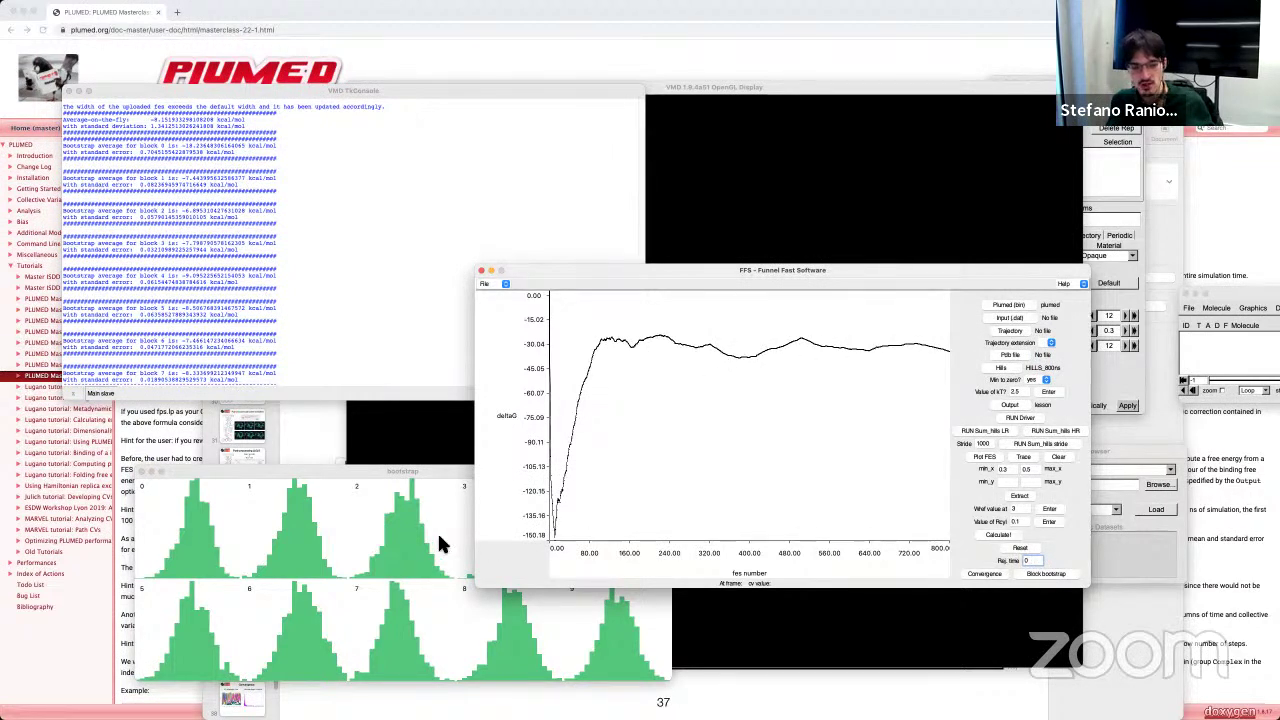
Step: Close the bootstrap histograms window and reset the FFS analysis
{"action": "left_click", "coordinate": [441, 468]}
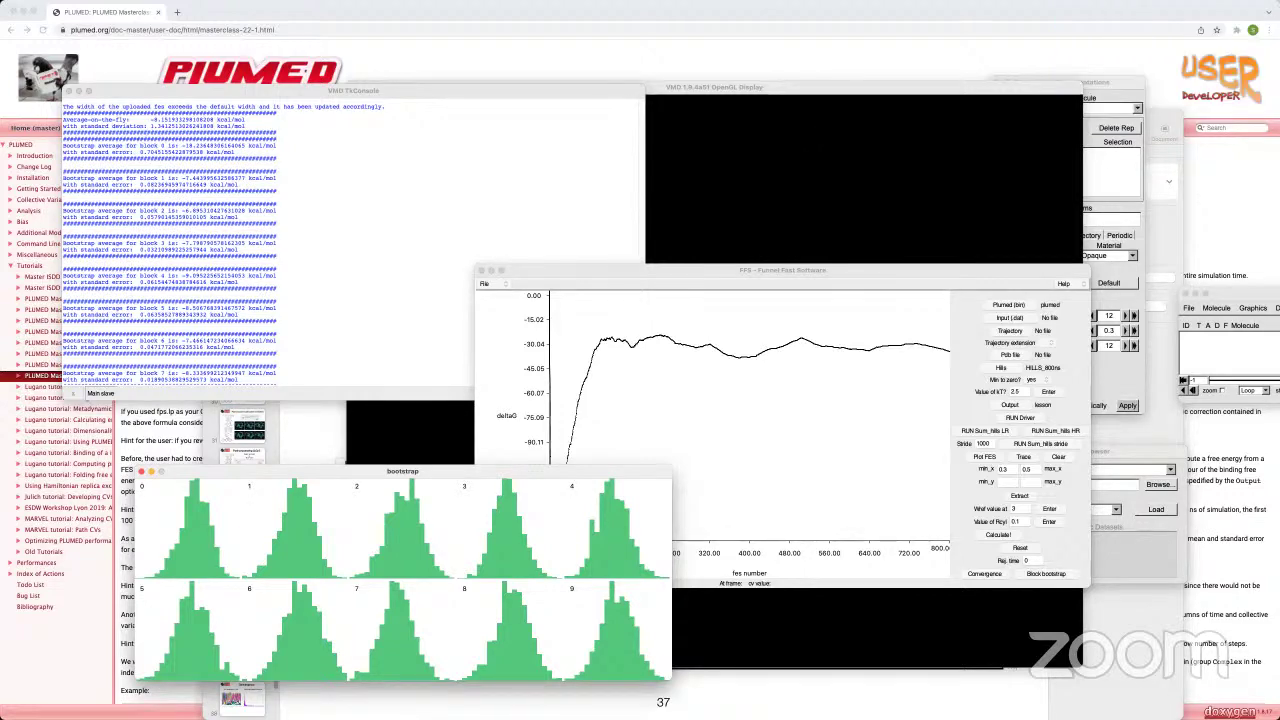
{"action": "left_click", "coordinate": [141, 471]}
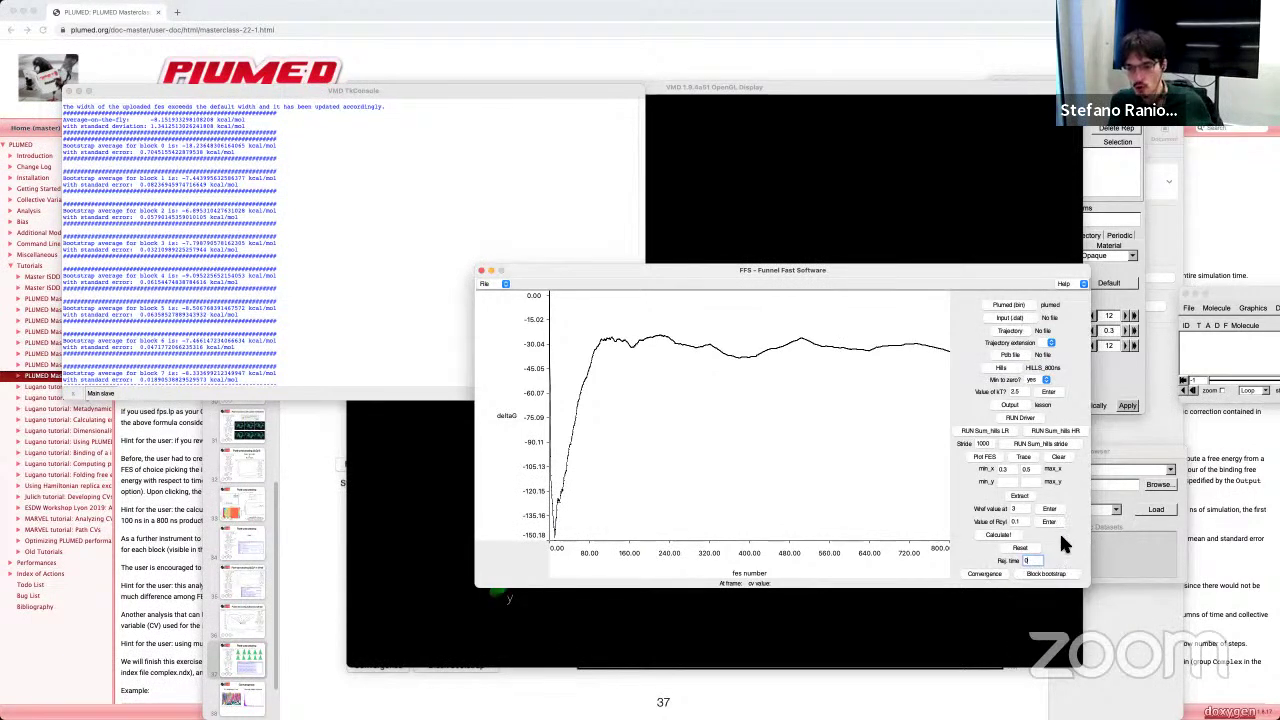
{"action": "left_click", "coordinate": [1015, 548]}
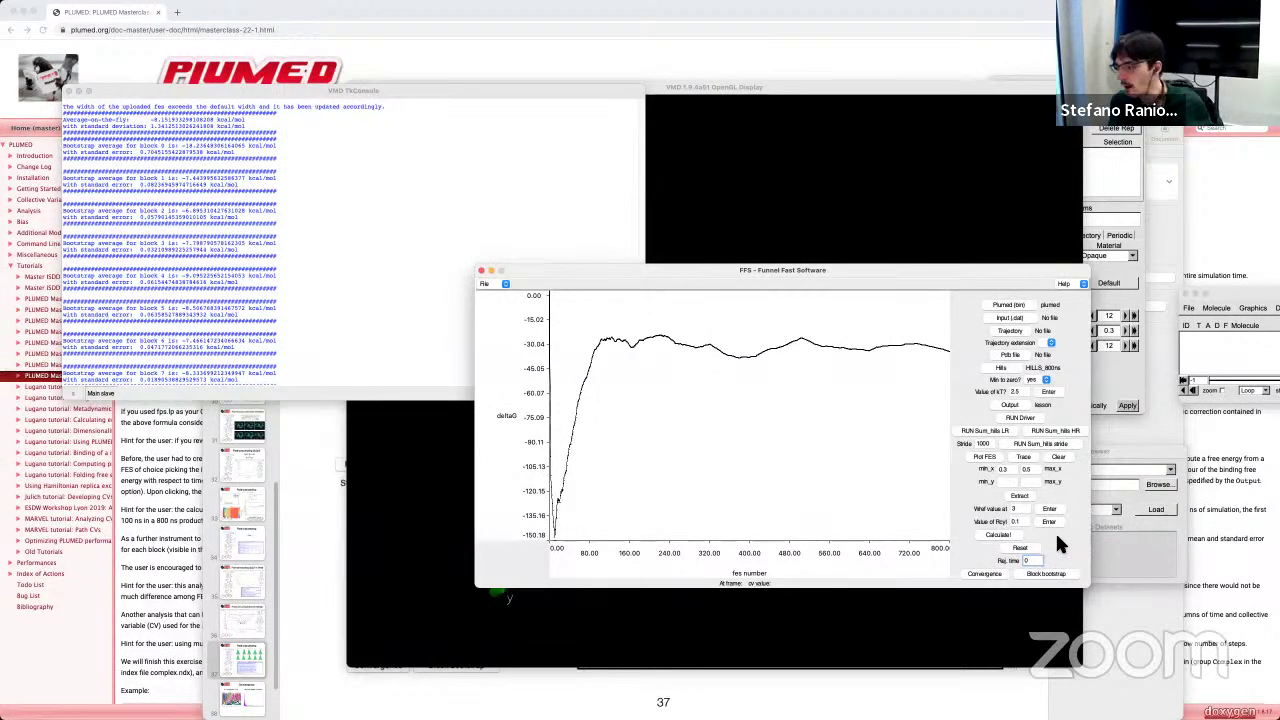
Step: Calculate the binding ΔG from fes_800.dat, obtaining -8.72 kcal/mol
{"action": "left_click", "coordinate": [998, 535]}
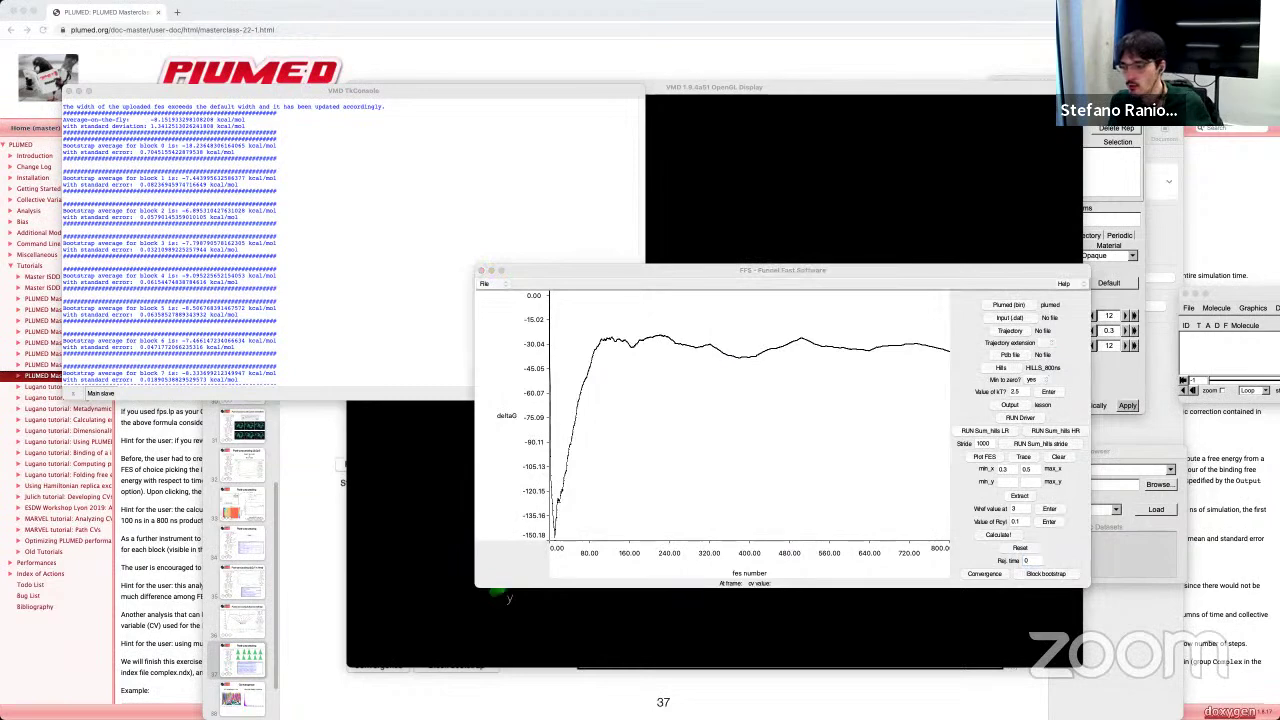
{"action": "left_click_drag", "start_coordinate": [643, 349], "coordinate": [463, 389]}
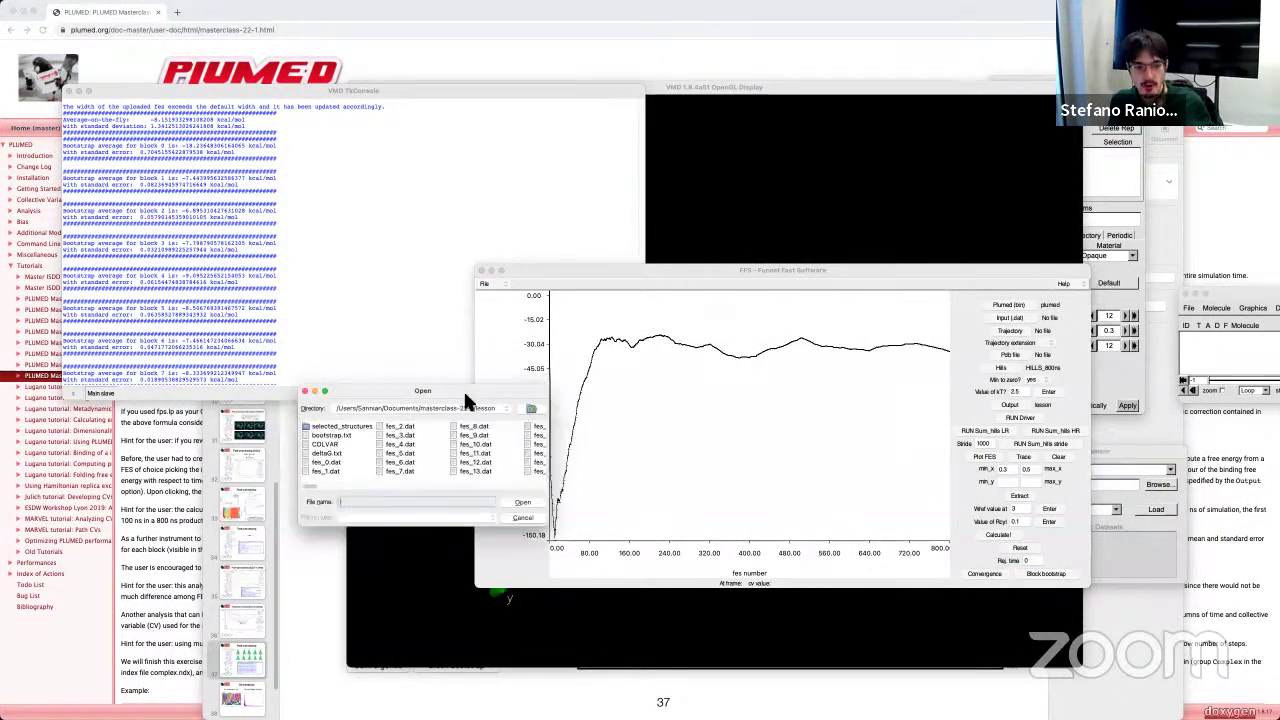
{"action": "left_click_drag", "start_coordinate": [315, 485], "coordinate": [538, 487]}
{"action": "left_click", "coordinate": [498, 427]}
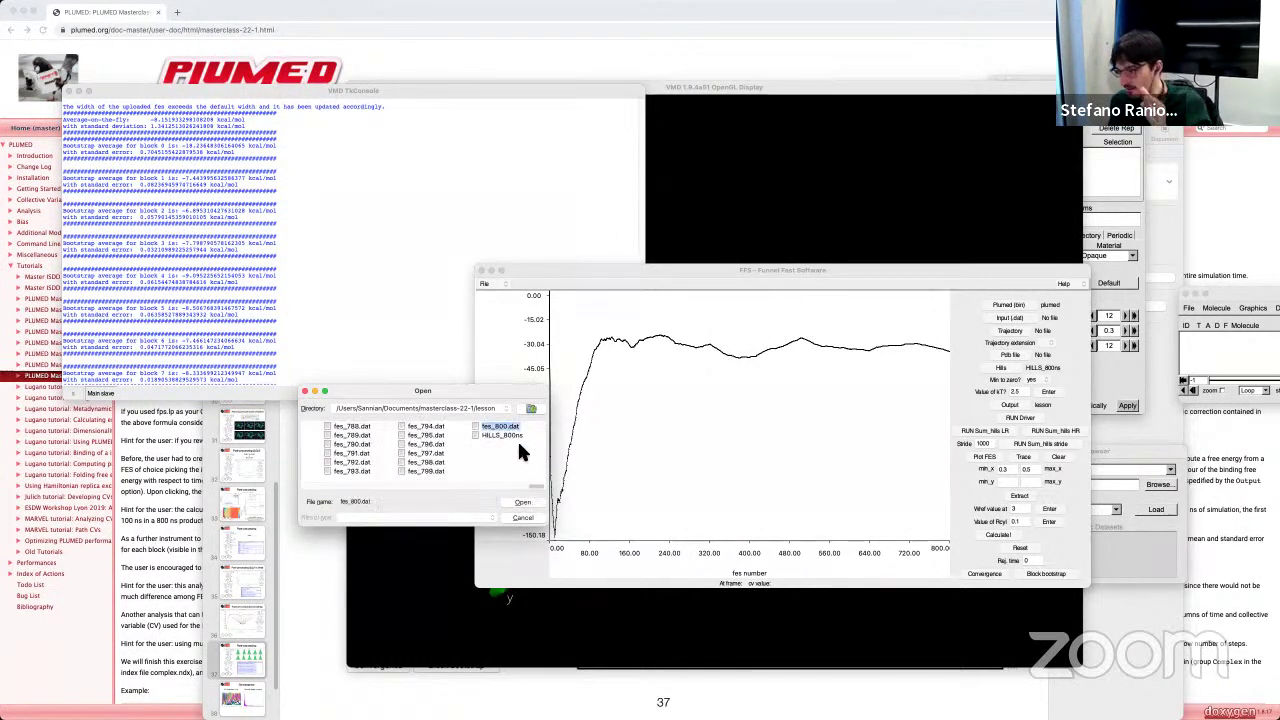
{"action": "left_click", "coordinate": [306, 352]}
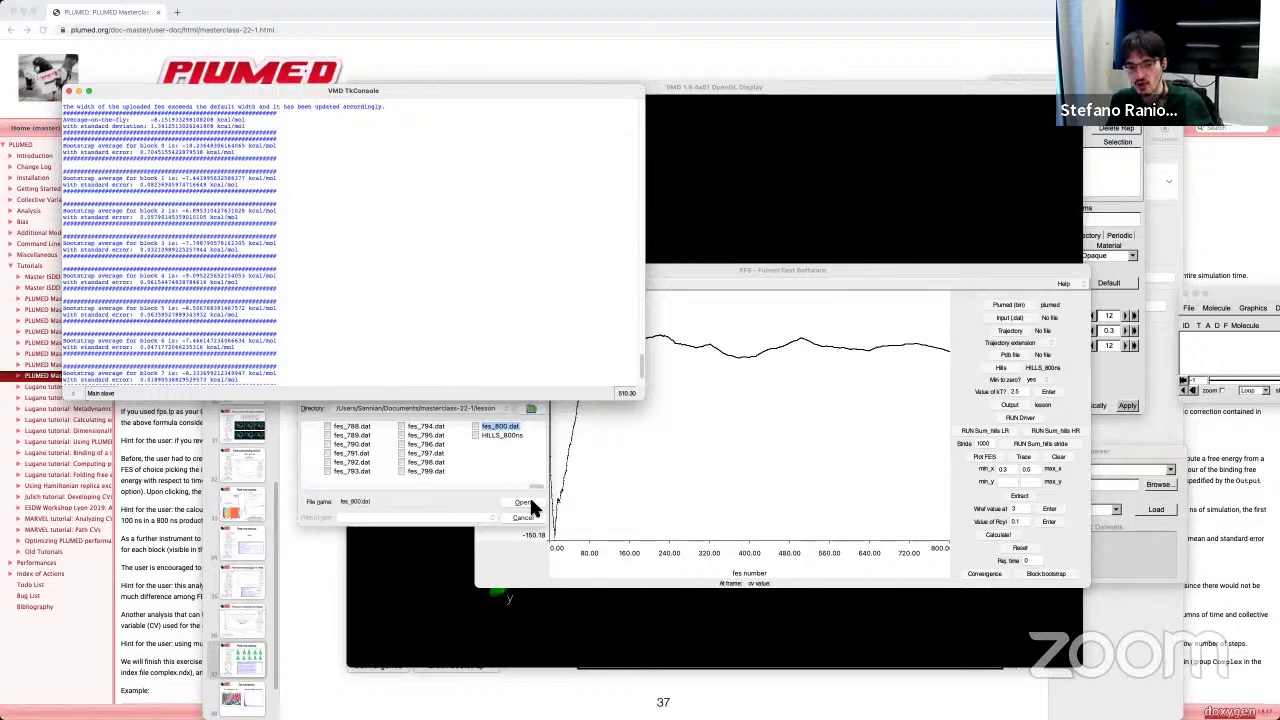
{"action": "left_click", "coordinate": [524, 441]}
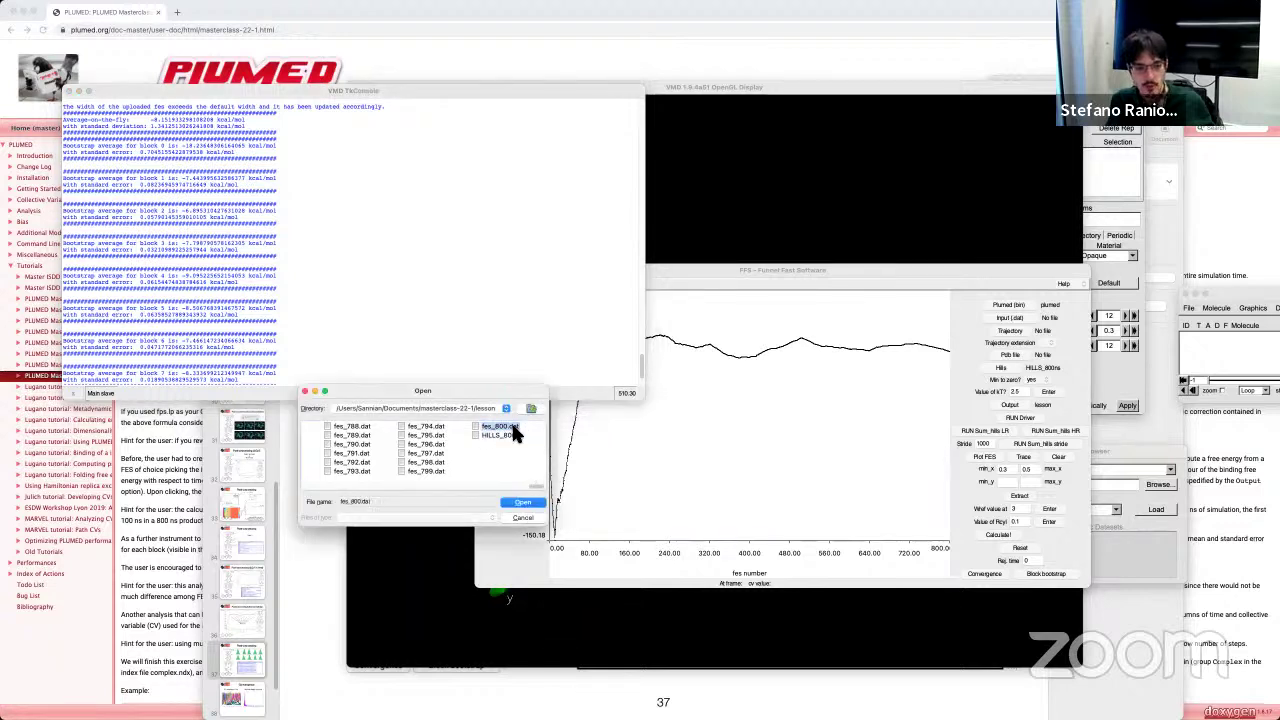
{"action": "left_click", "coordinate": [528, 503]}
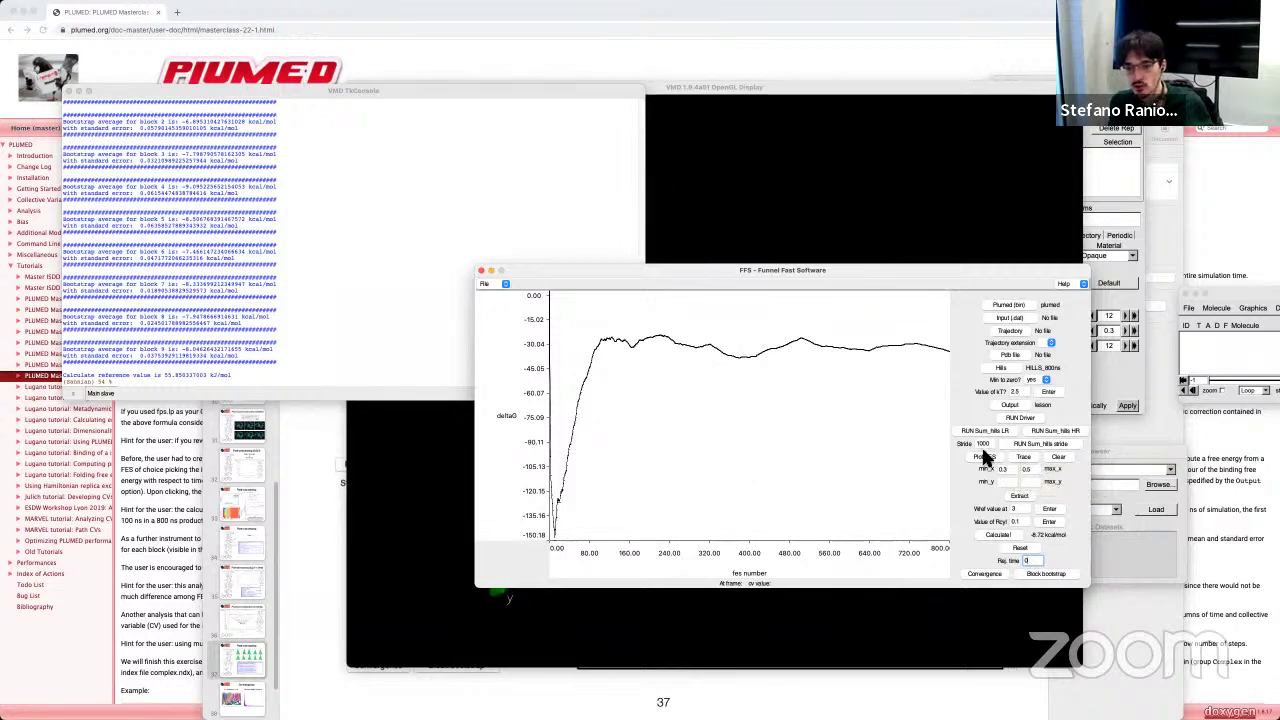
{"action": "left_click_drag", "start_coordinate": [636, 270], "coordinate": [617, 300]}
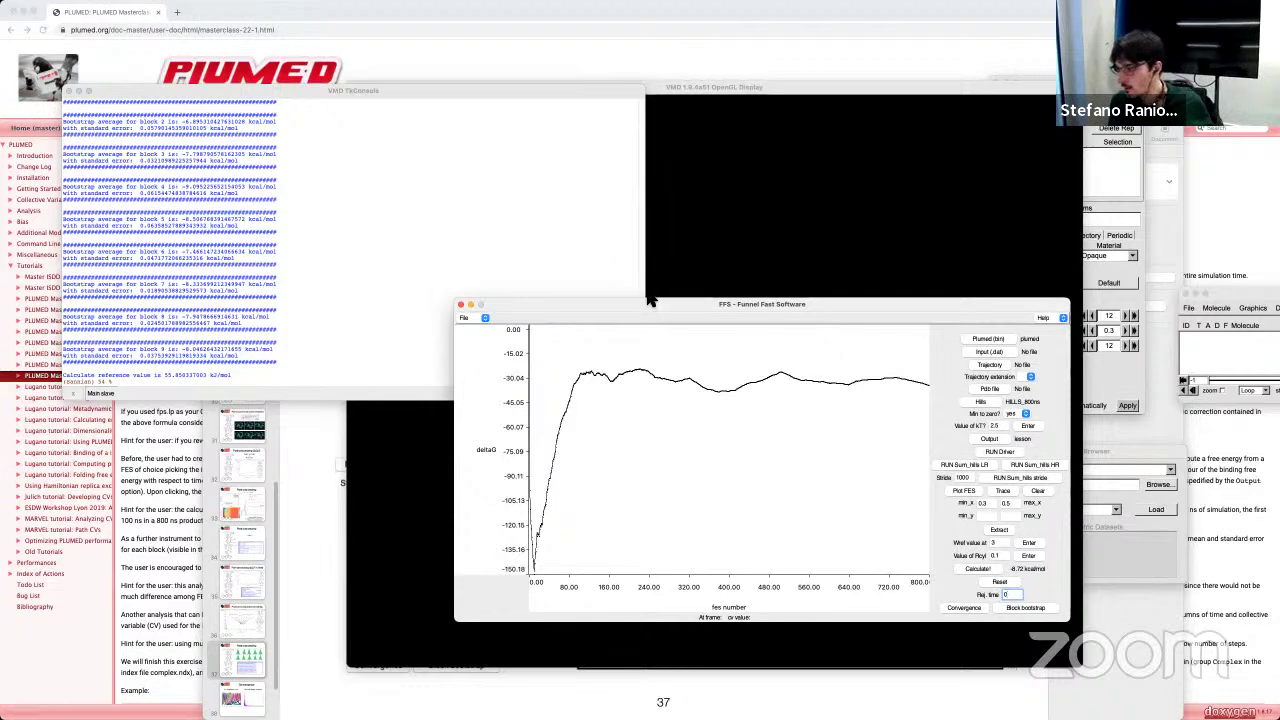
{"action": "left_click_drag", "start_coordinate": [827, 300], "coordinate": [814, 322]}
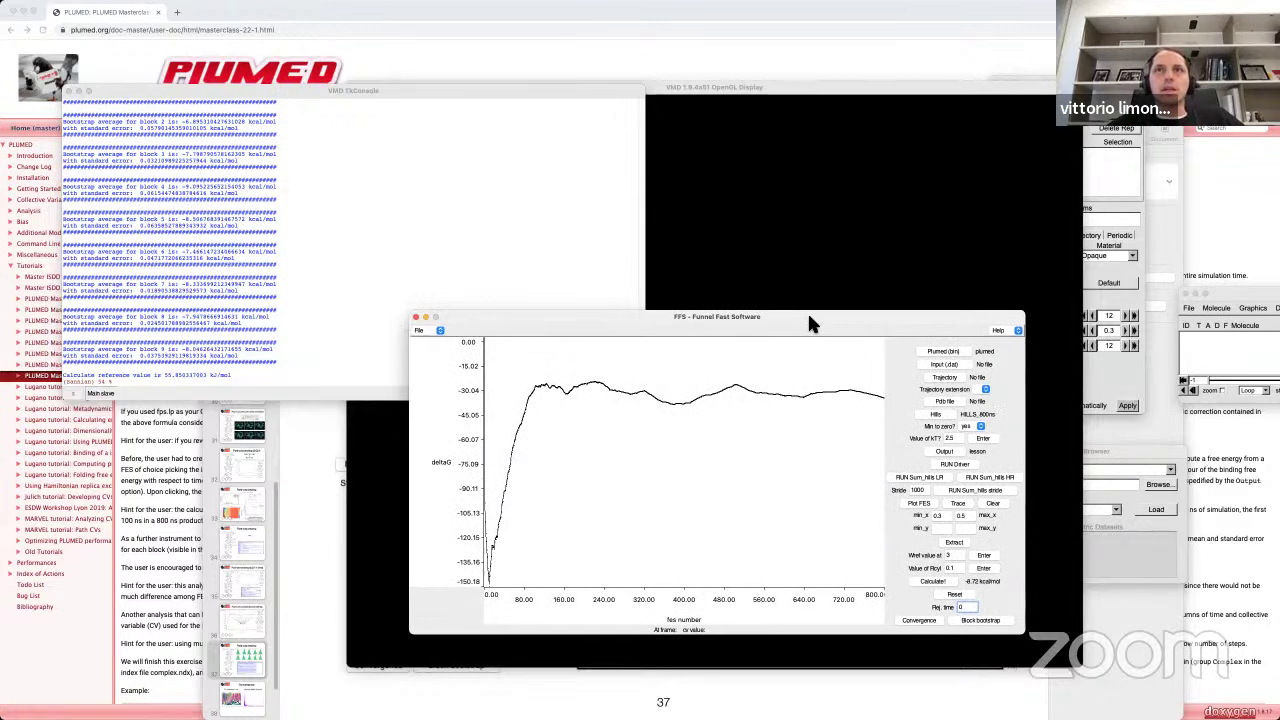
{"action": "left_click_drag", "start_coordinate": [809, 317], "coordinate": [1000, 379]}
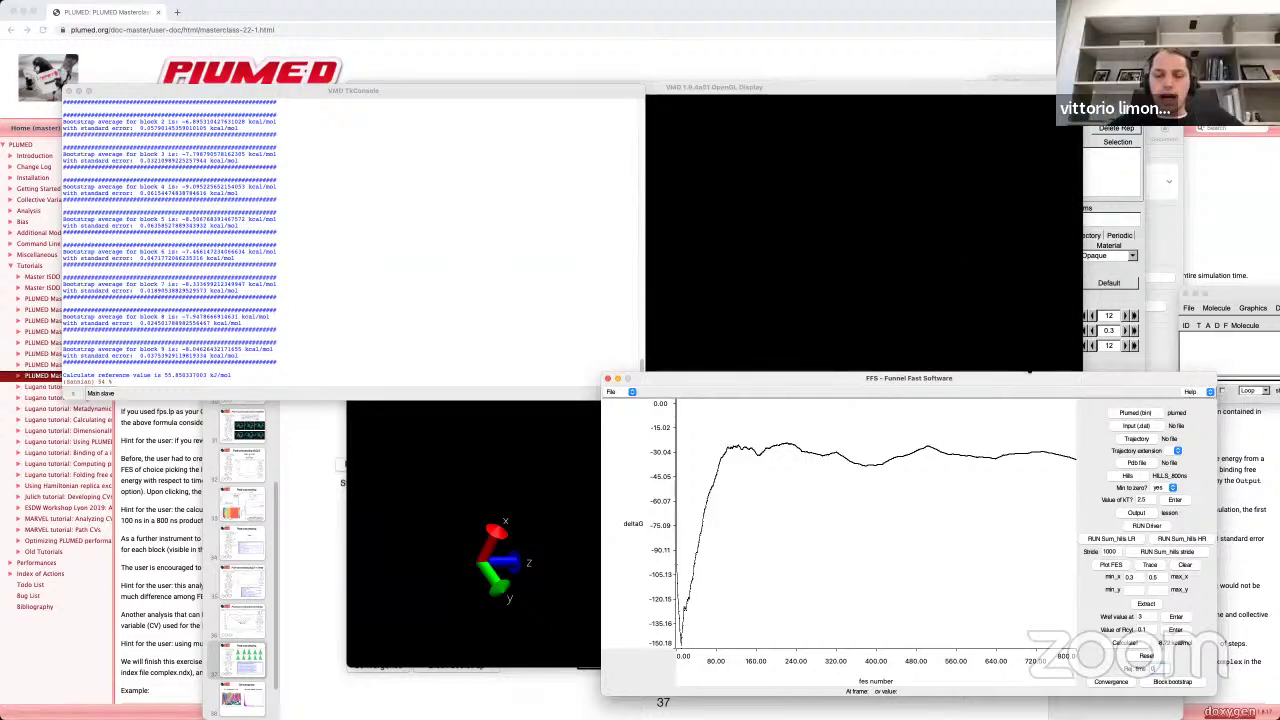
{"action": "left_click_drag", "start_coordinate": [1003, 374], "coordinate": [1006, 381]}
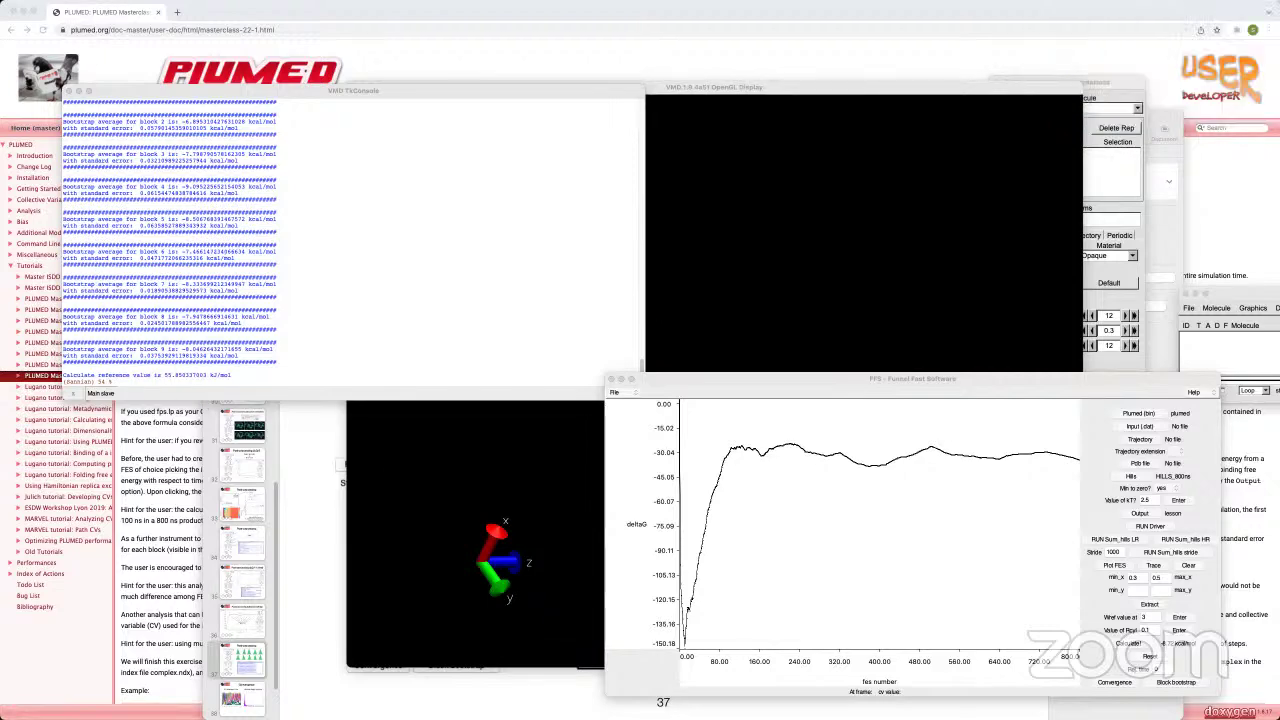
{"action": "key", "text": "super+Tab"}
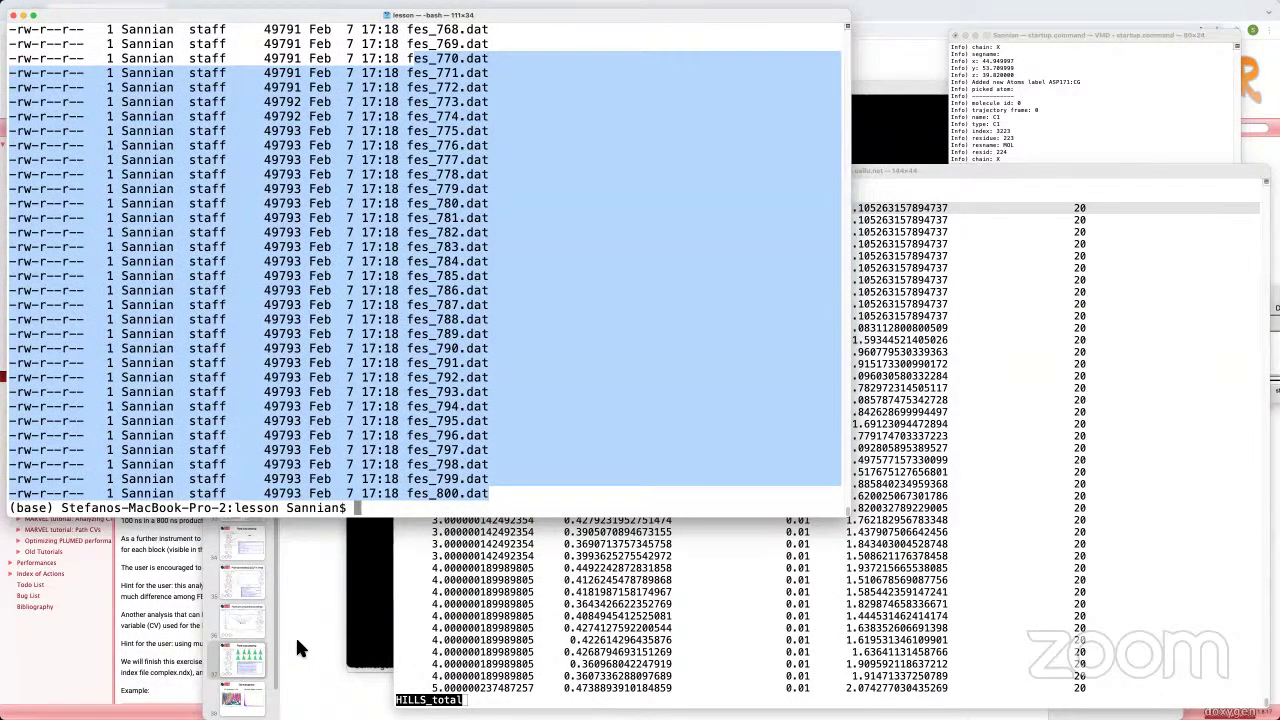
{"action": "key", "text": "super+Tab"}
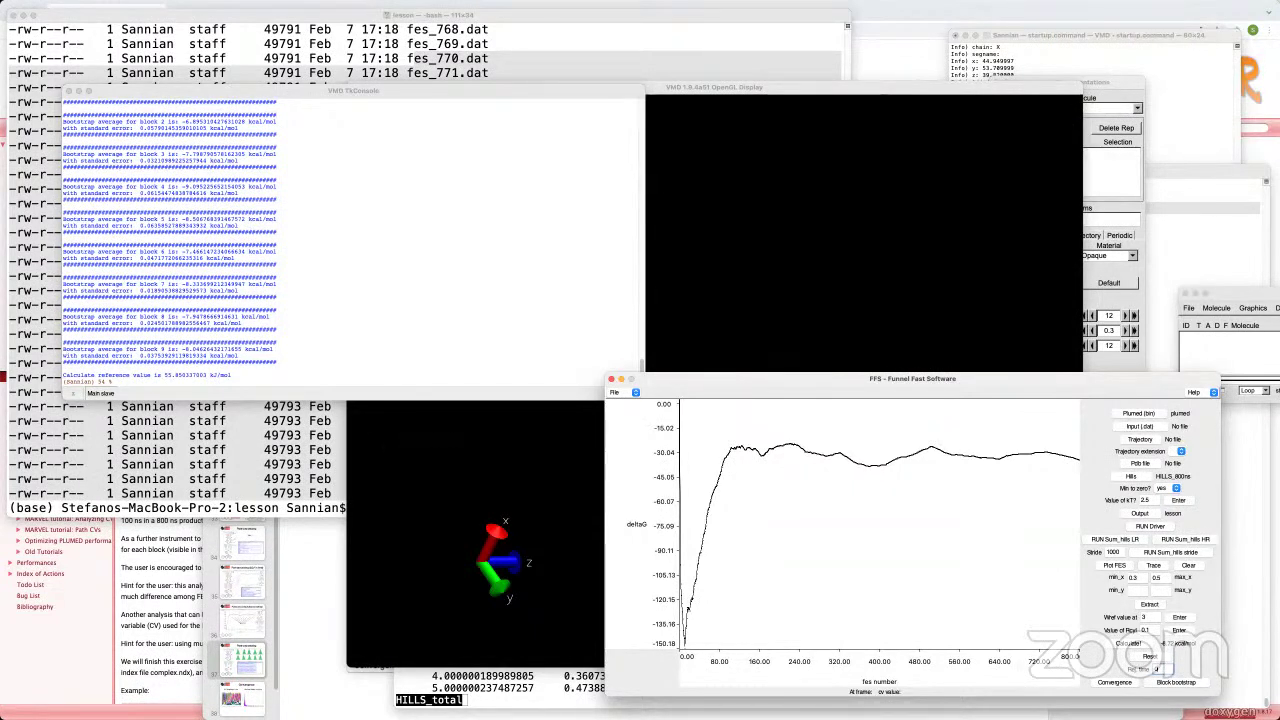
Step: View the terminal's FES file listing, then switch to the PLUMED masterclass tutorial page
{"action": "left_click", "coordinate": [255, 462]}
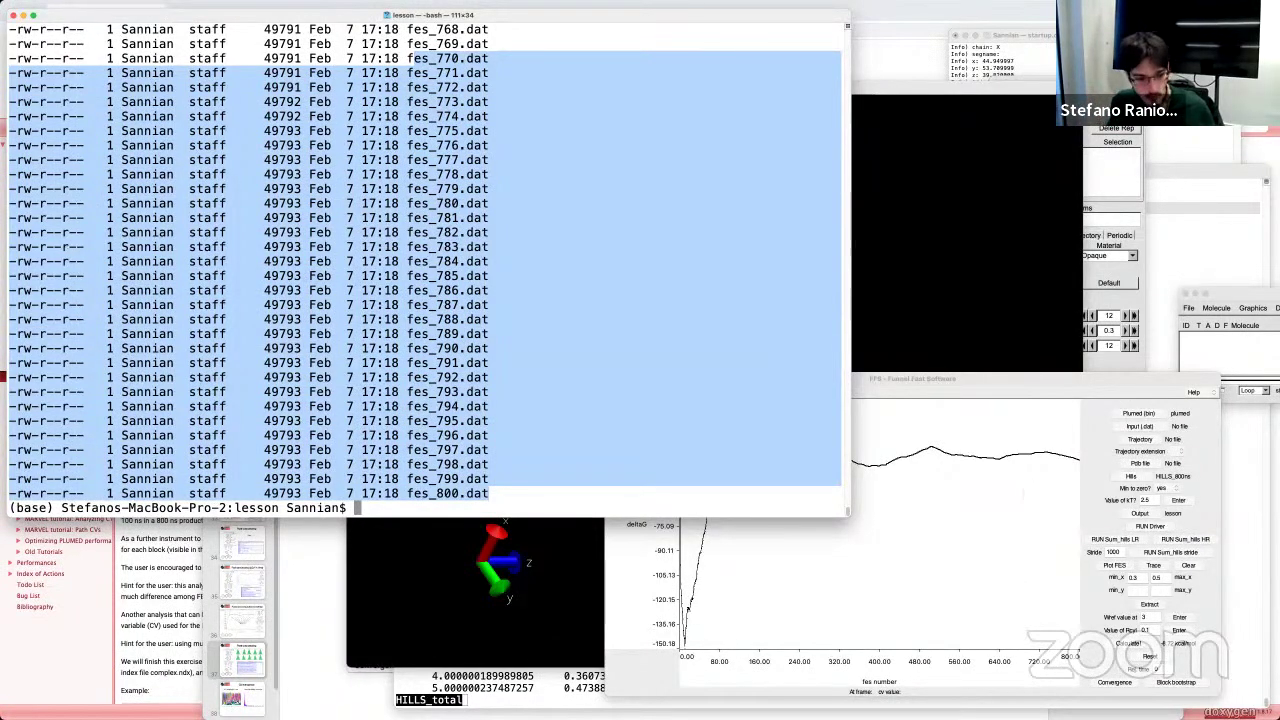
{"action": "key", "text": "super+Tab"}
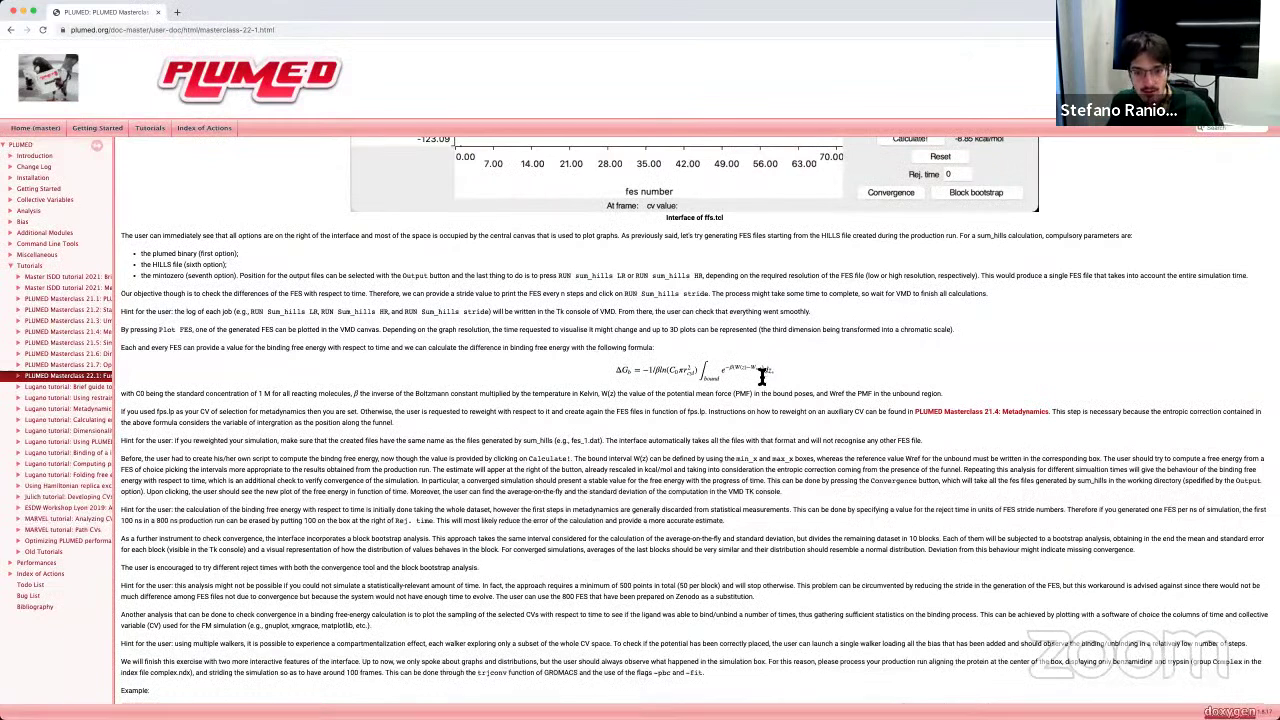
Step: Go over the masterclass page's binding free-energy formula, then return to the terminal's FES listing
{"action": "double_click", "coordinate": [766, 370]}
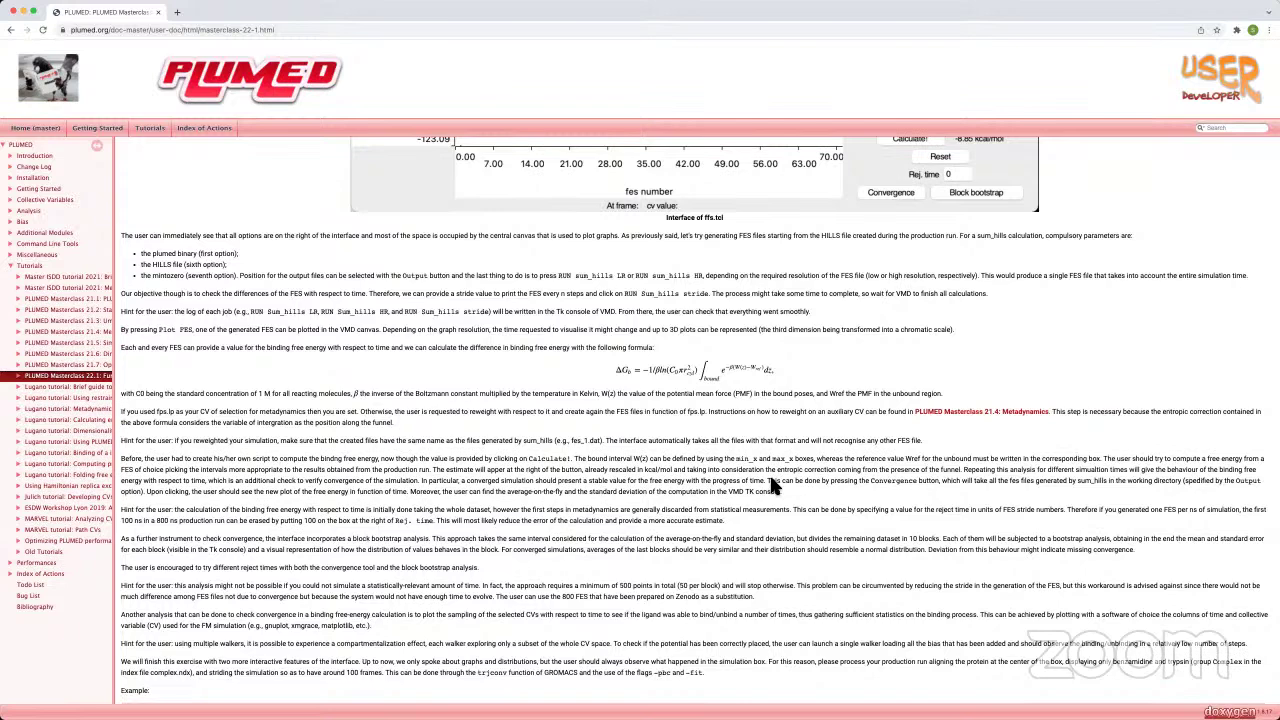
{"action": "key", "text": "super+Tab"}
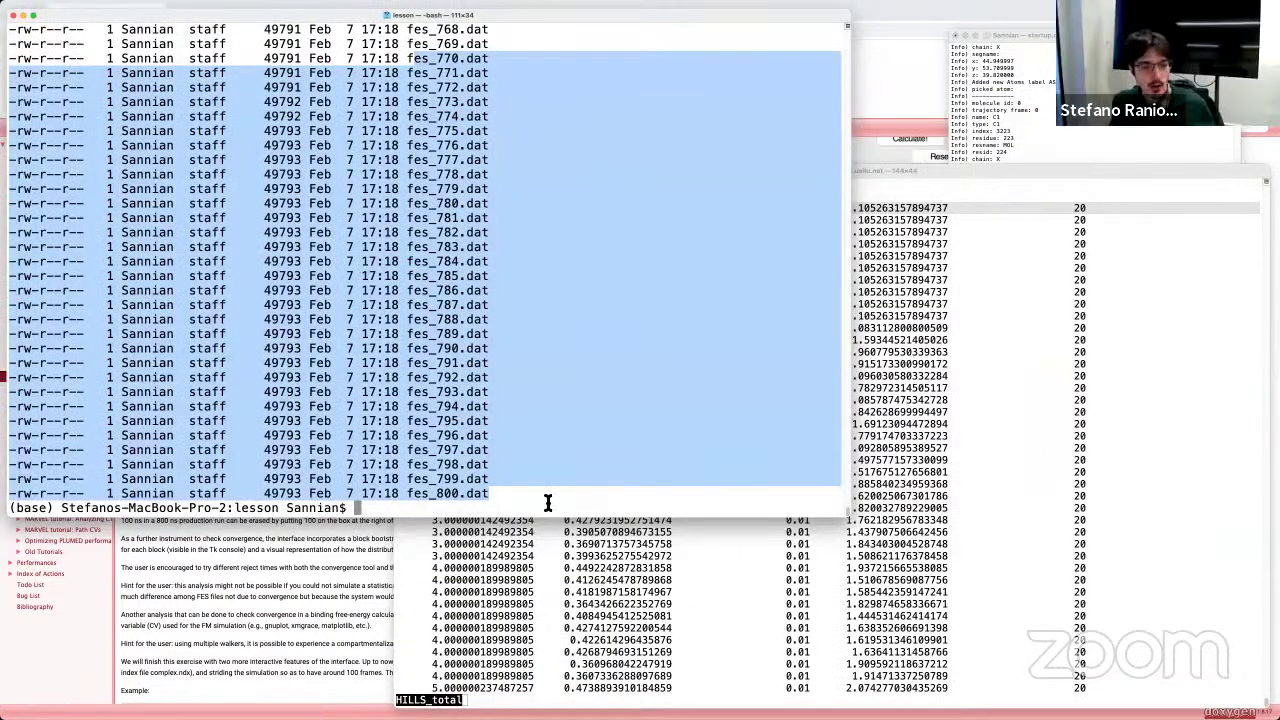
Step: Open ../fenrir_meta.dat in less using tab completion
{"action": "left_click", "coordinate": [549, 500]}
{"action": "type", "text": "less "}
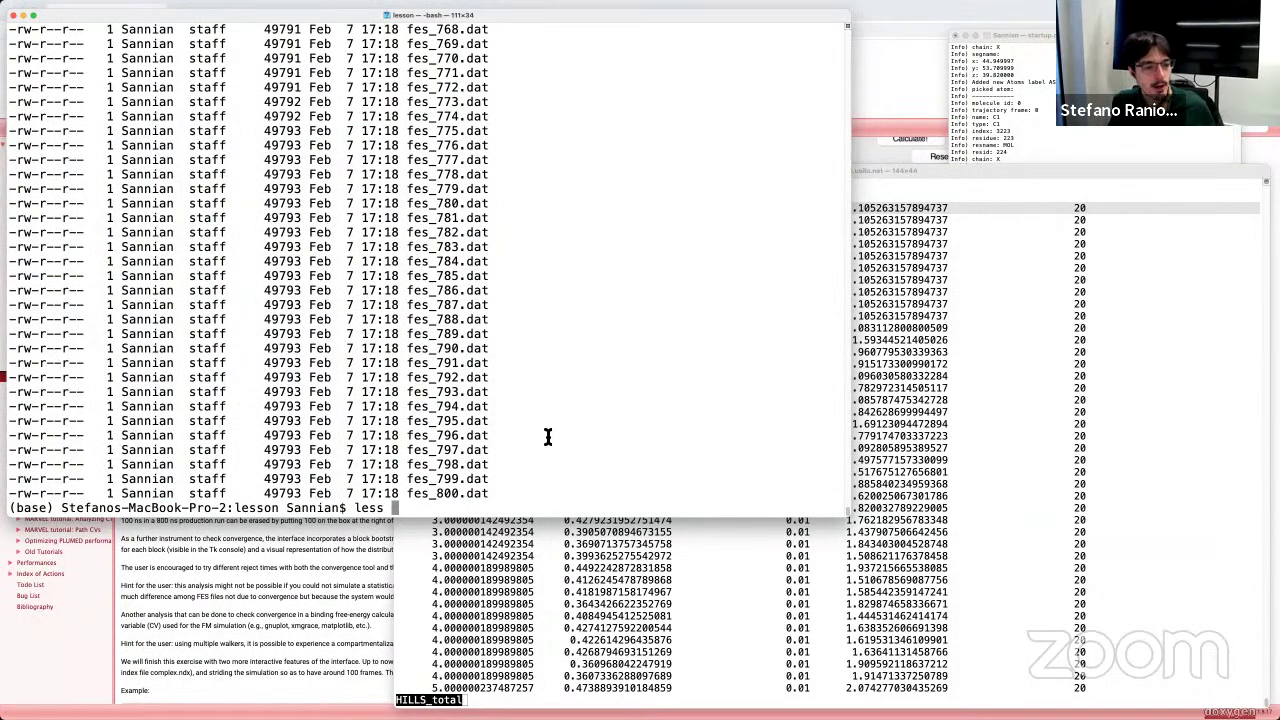
{"action": "type", "text": "fe"}
{"action": "key", "text": "BackSpace"}
{"action": "key", "text": "BackSpace"}
{"action": "key", "text": "BackSpace"}
{"action": "key", "text": "BackSpace"}
{"action": "key", "text": "BackSpace"}
{"action": "key", "text": "BackSpace"}
{"action": "key", "text": "BackSpace"}
{"action": "key", "text": "BackSpace"}
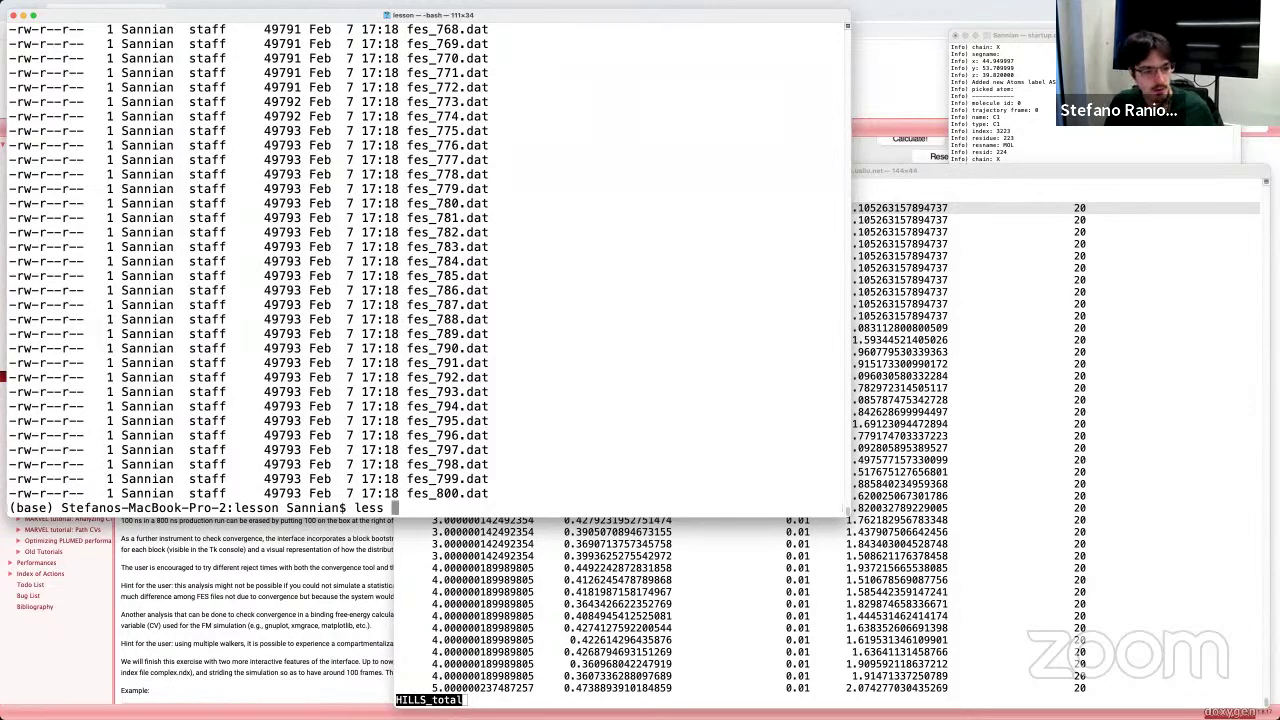
{"action": "type", "text": "le"}
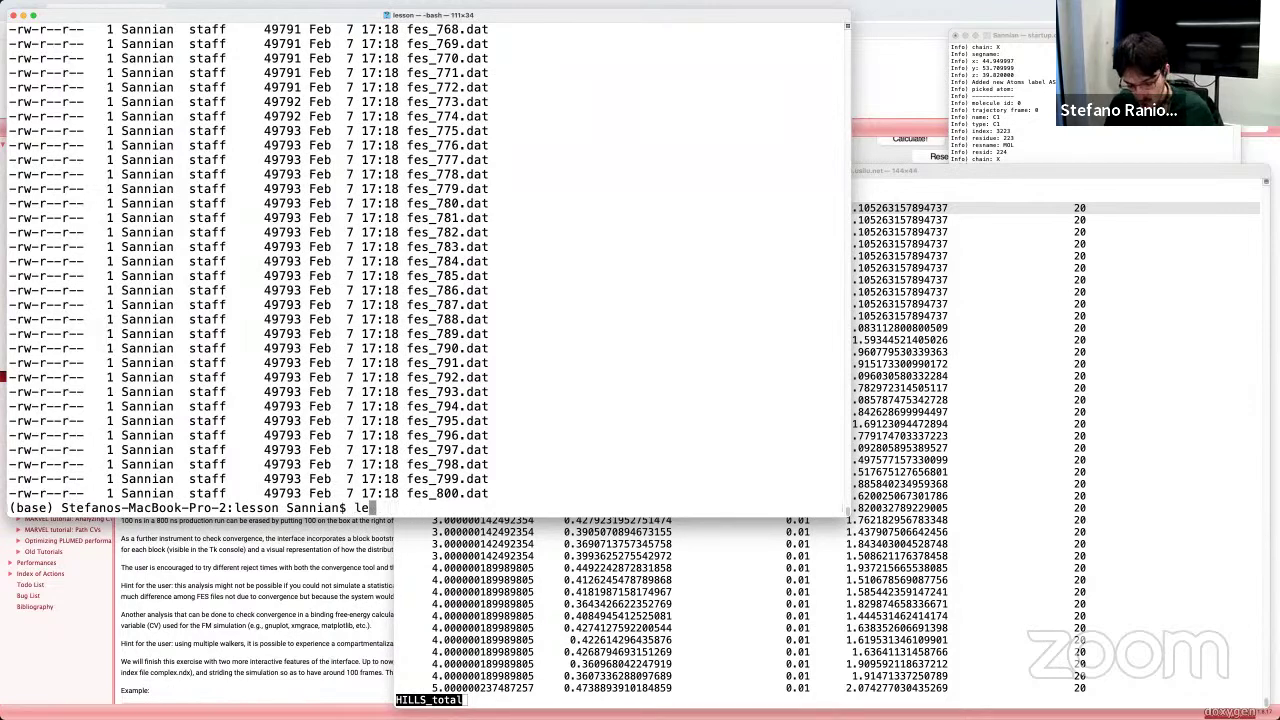
{"action": "type", "text": "ss ../fenr"}
{"action": "key", "text": "Tab"}
{"action": "key", "text": "Tab"}
{"action": "type", "text": "meta"}
{"action": "key", "text": "Tab"}
{"action": "key", "text": "Return"}
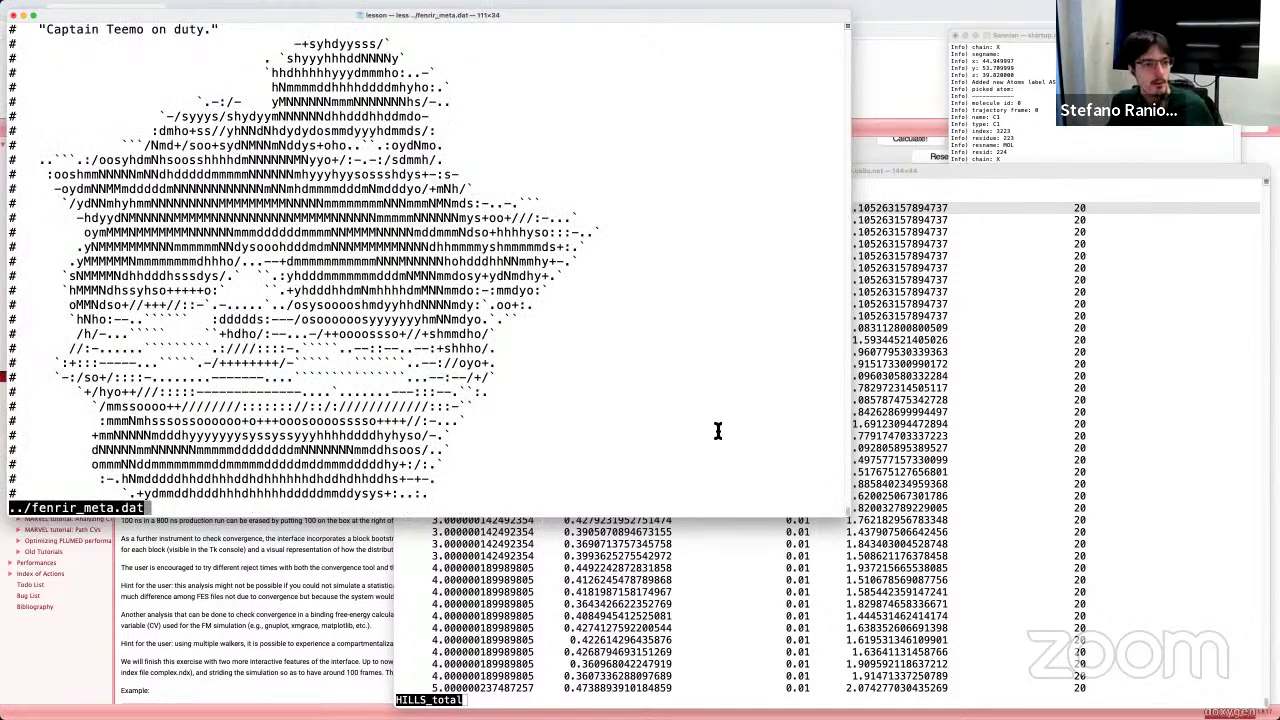
Step: Show the end of fenrir_meta.dat in a larger font, highlighting the HILLS/COLVAR comment and #RESTART
{"action": "scroll", "coordinate": [506, 374], "scroll_direction": "down", "scroll_amount": 8}
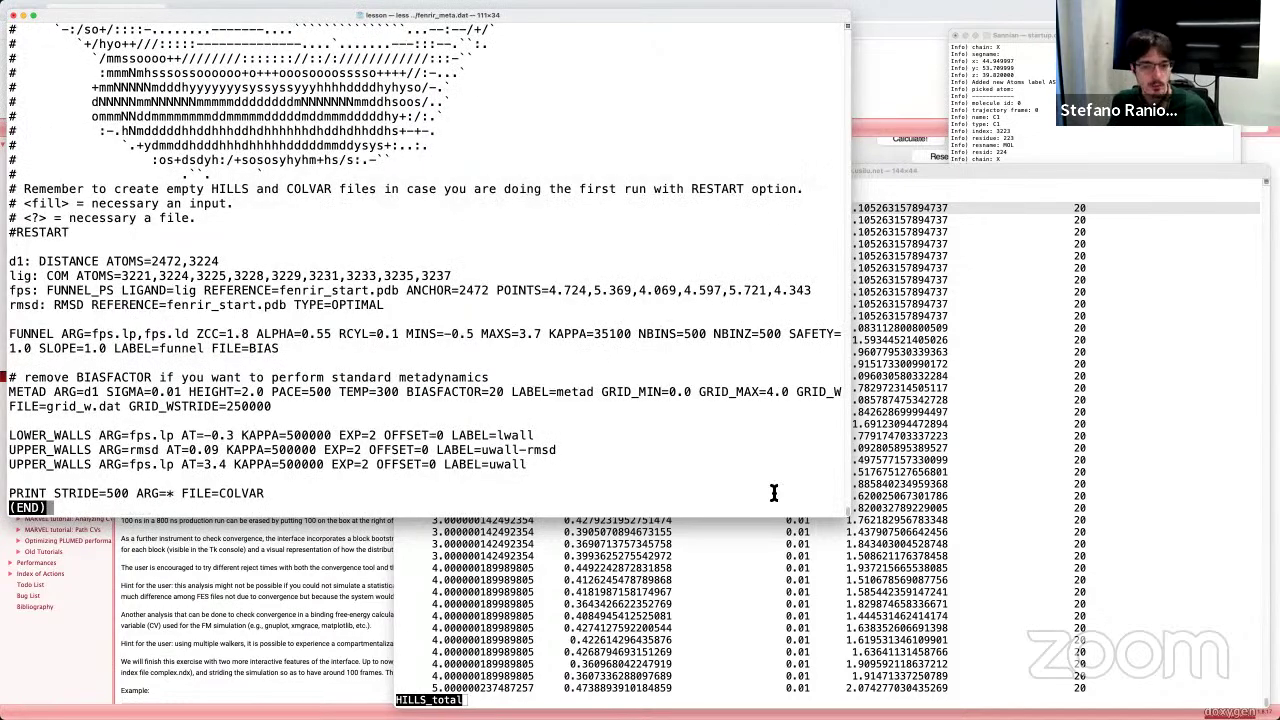
{"action": "key", "text": "super+plus"}
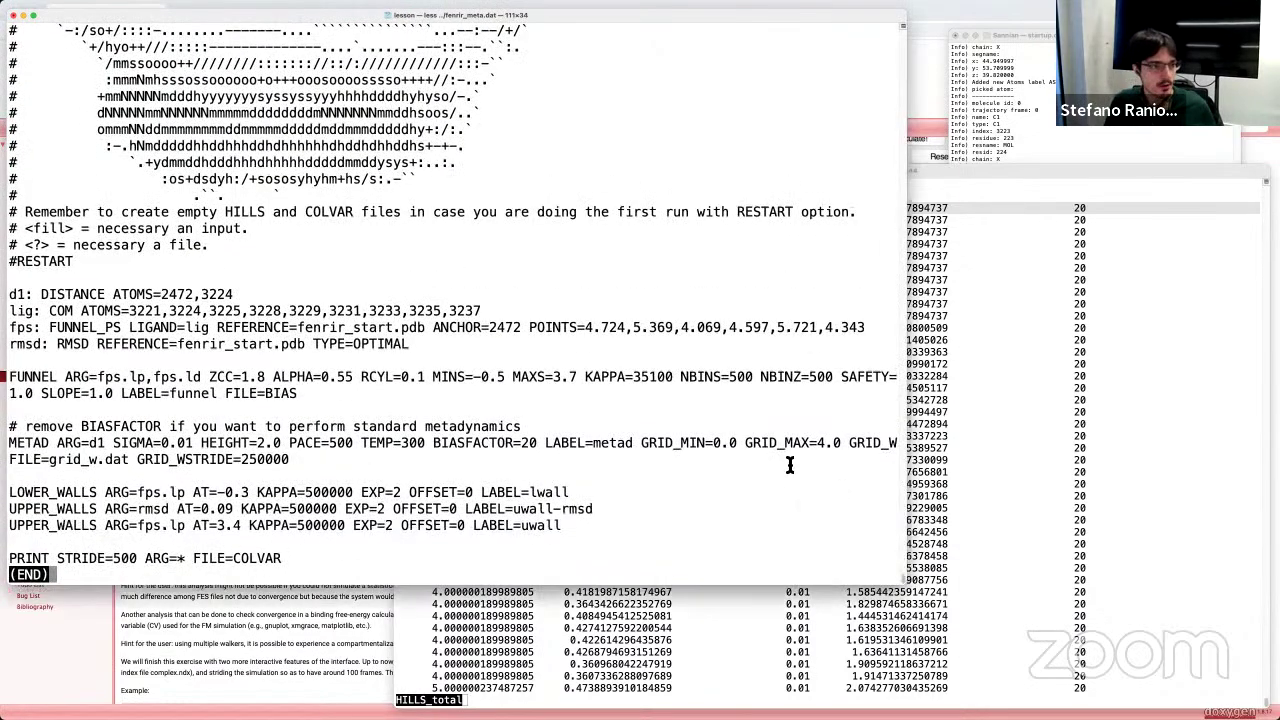
{"action": "key", "text": "super+plus"}
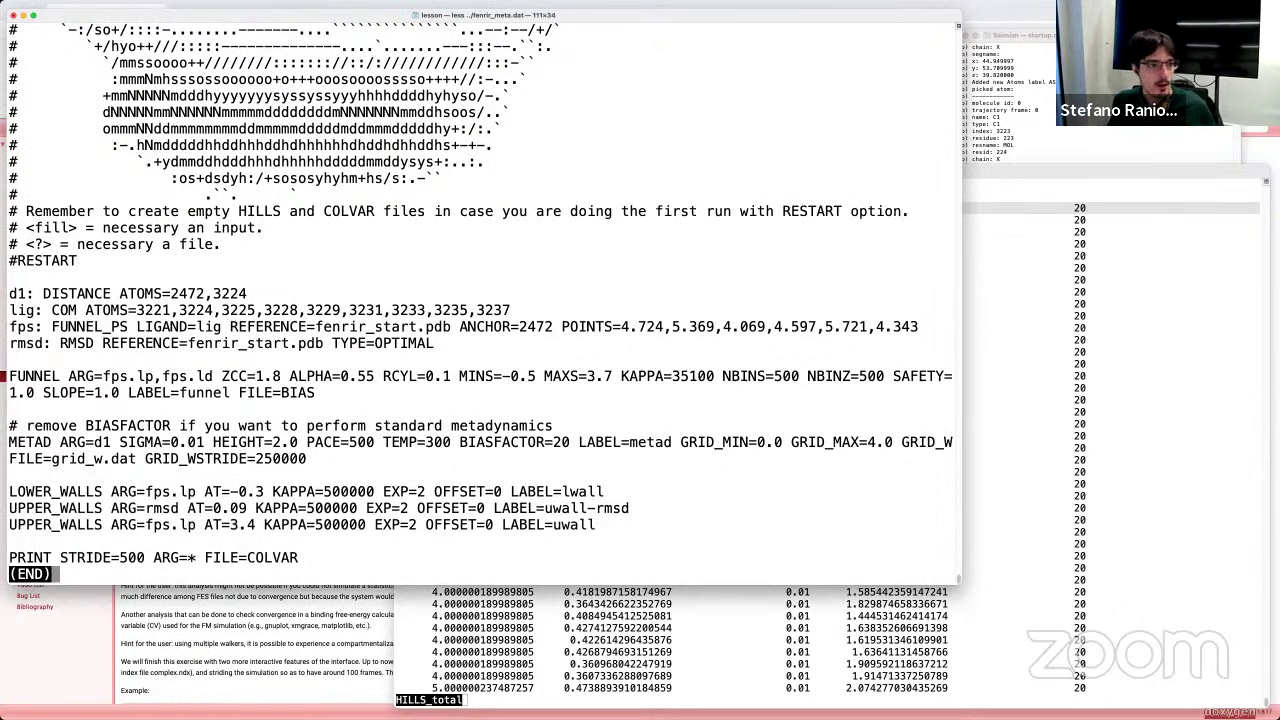
{"action": "left_click_drag", "start_coordinate": [12, 211], "coordinate": [11, 257]}
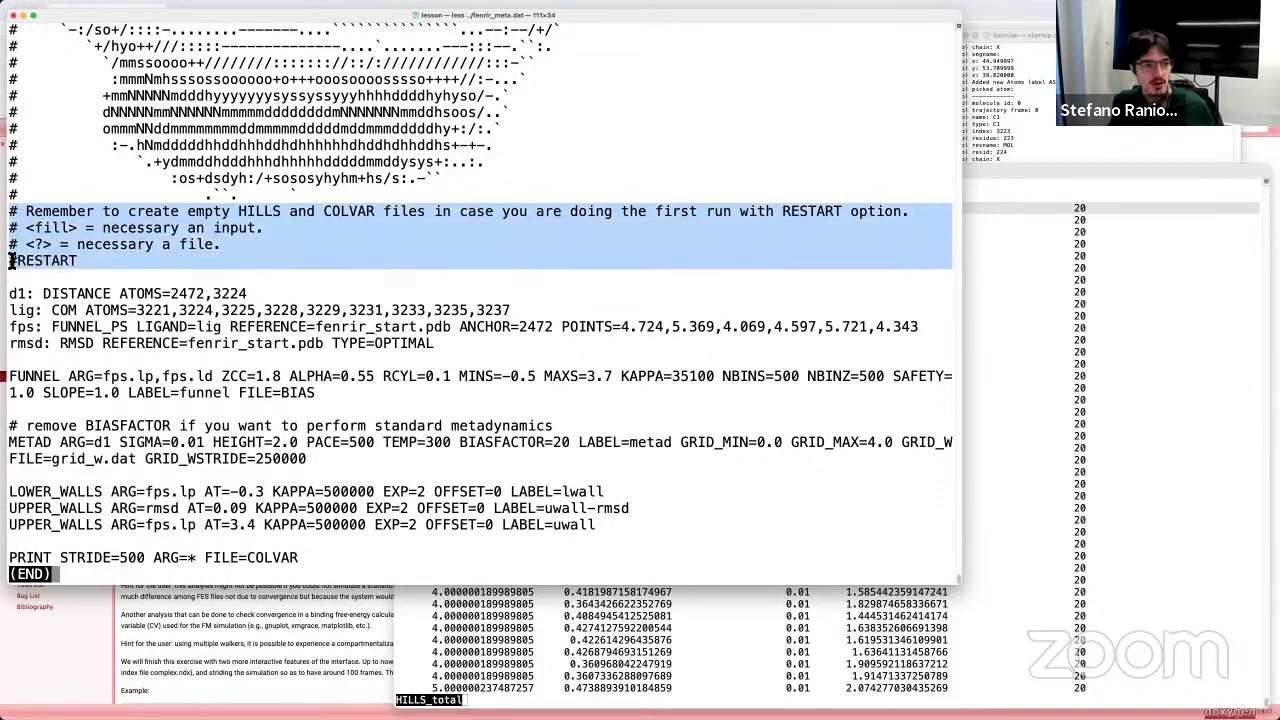
{"action": "left_click", "coordinate": [12, 262]}
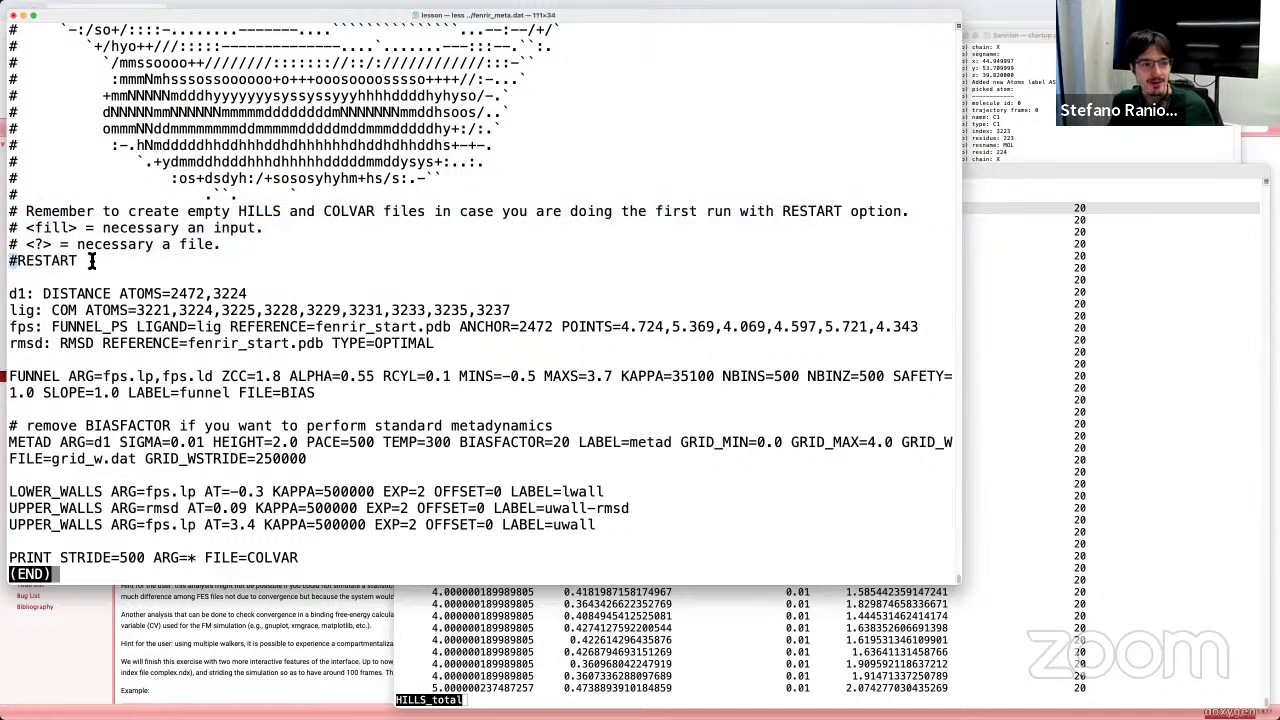
{"action": "left_click_drag", "start_coordinate": [84, 260], "coordinate": [18, 262]}
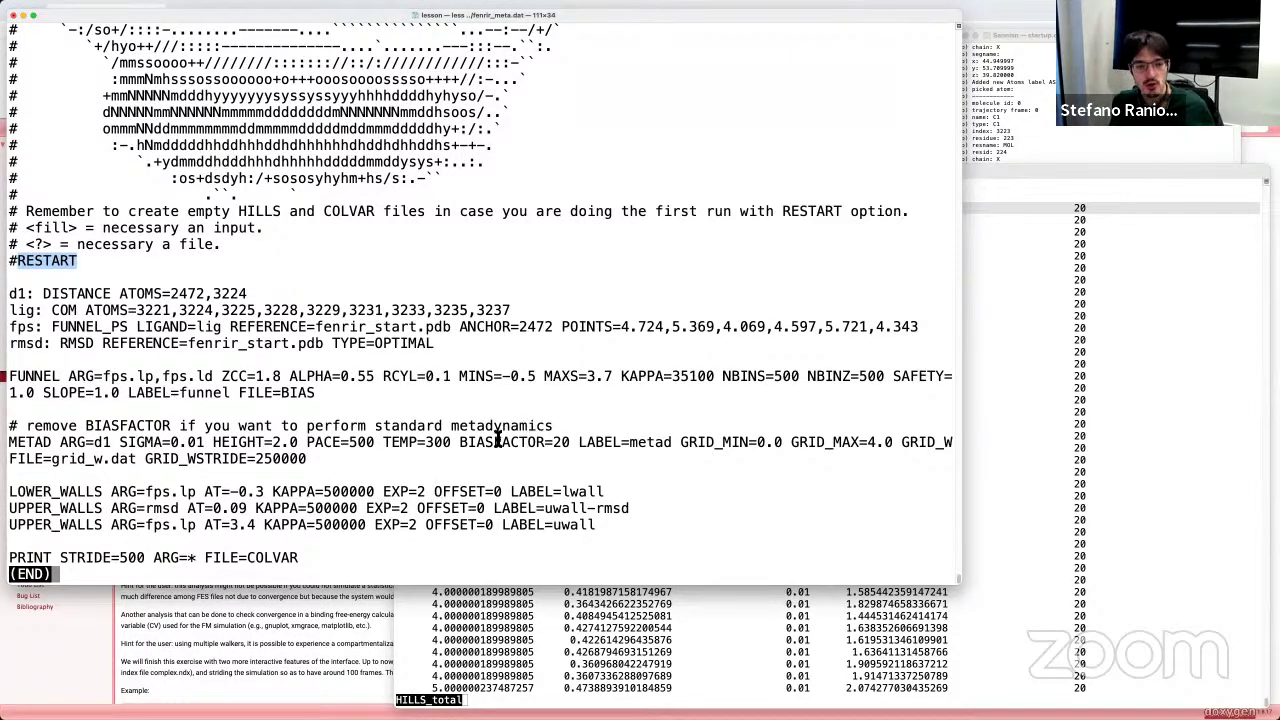
{"action": "left_click_drag", "start_coordinate": [682, 442], "coordinate": [750, 443]}
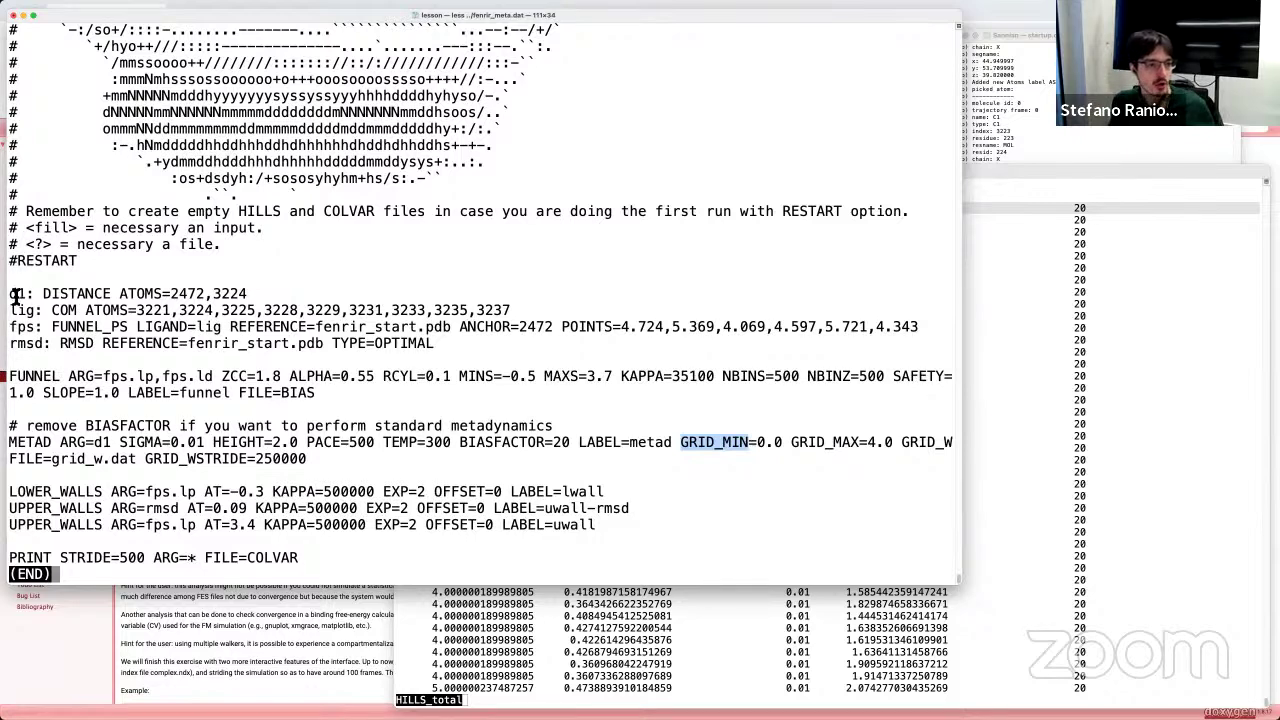
{"action": "left_click_drag", "start_coordinate": [9, 294], "coordinate": [269, 300]}
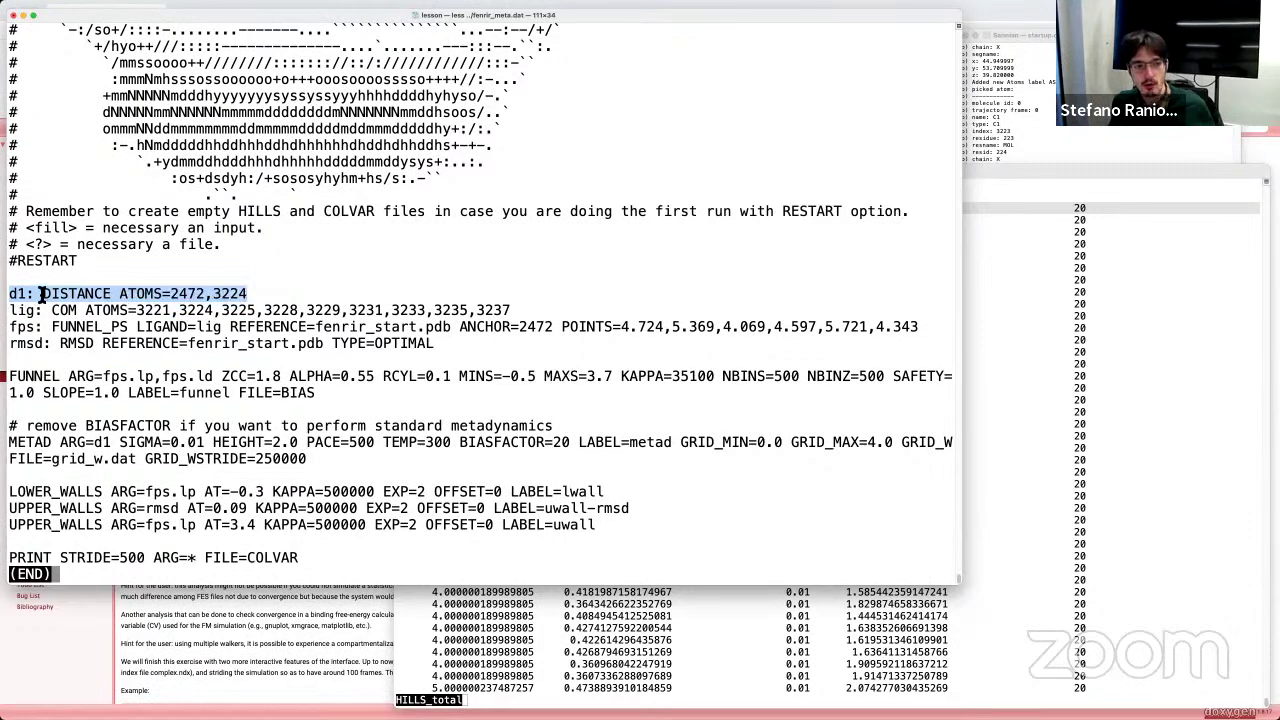
{"action": "left_click_drag", "start_coordinate": [7, 295], "coordinate": [273, 298]}
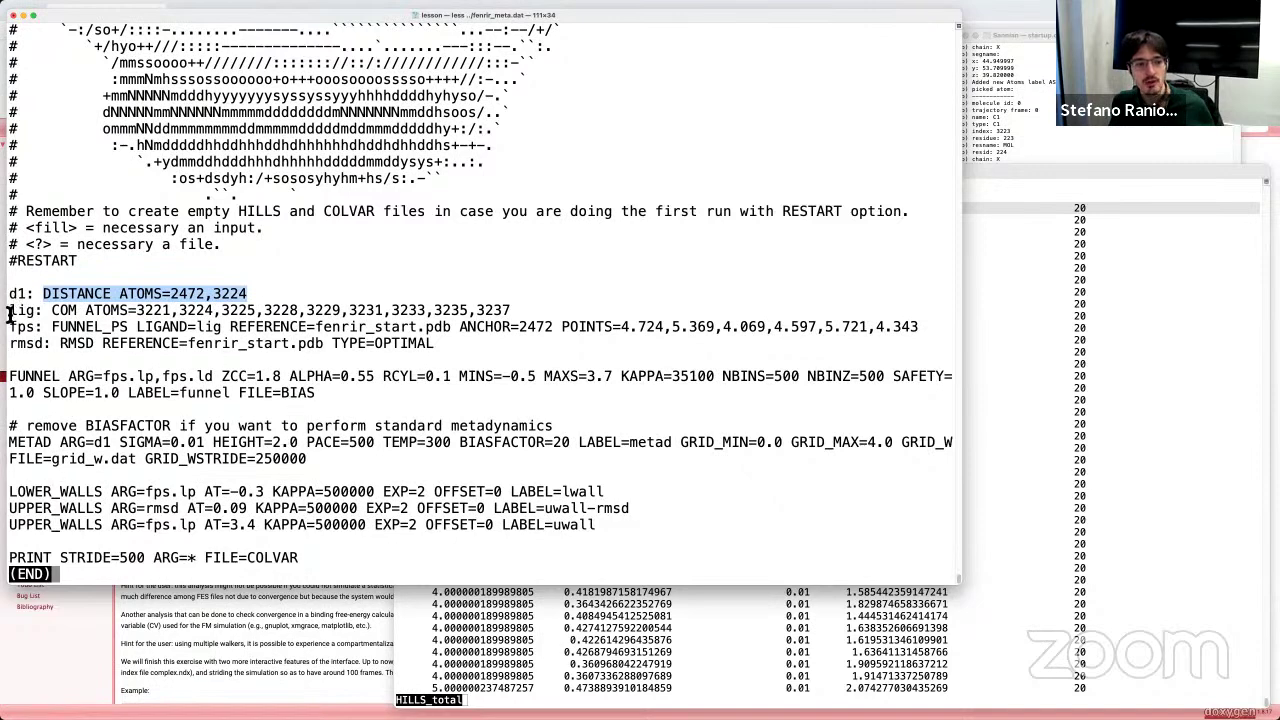
{"action": "left_click", "coordinate": [17, 293]}
{"action": "left_click_drag", "start_coordinate": [17, 293], "coordinate": [253, 293]}
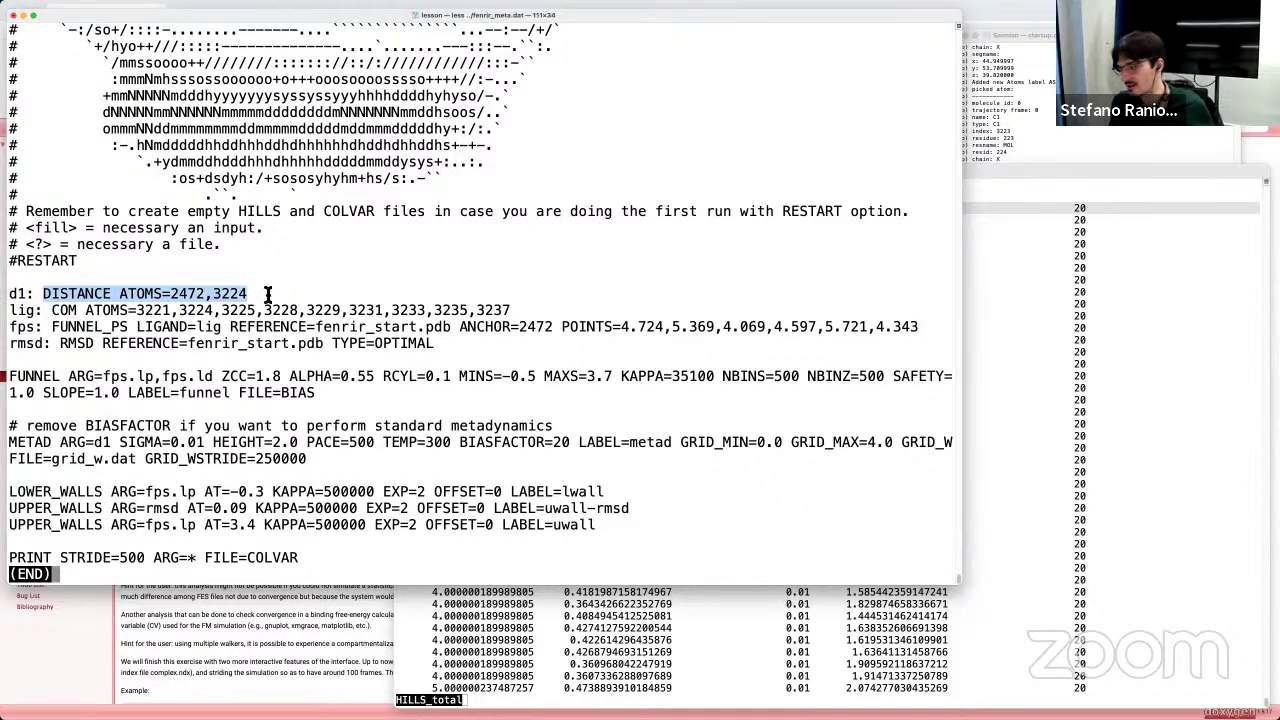
{"action": "double_click", "coordinate": [72, 293]}
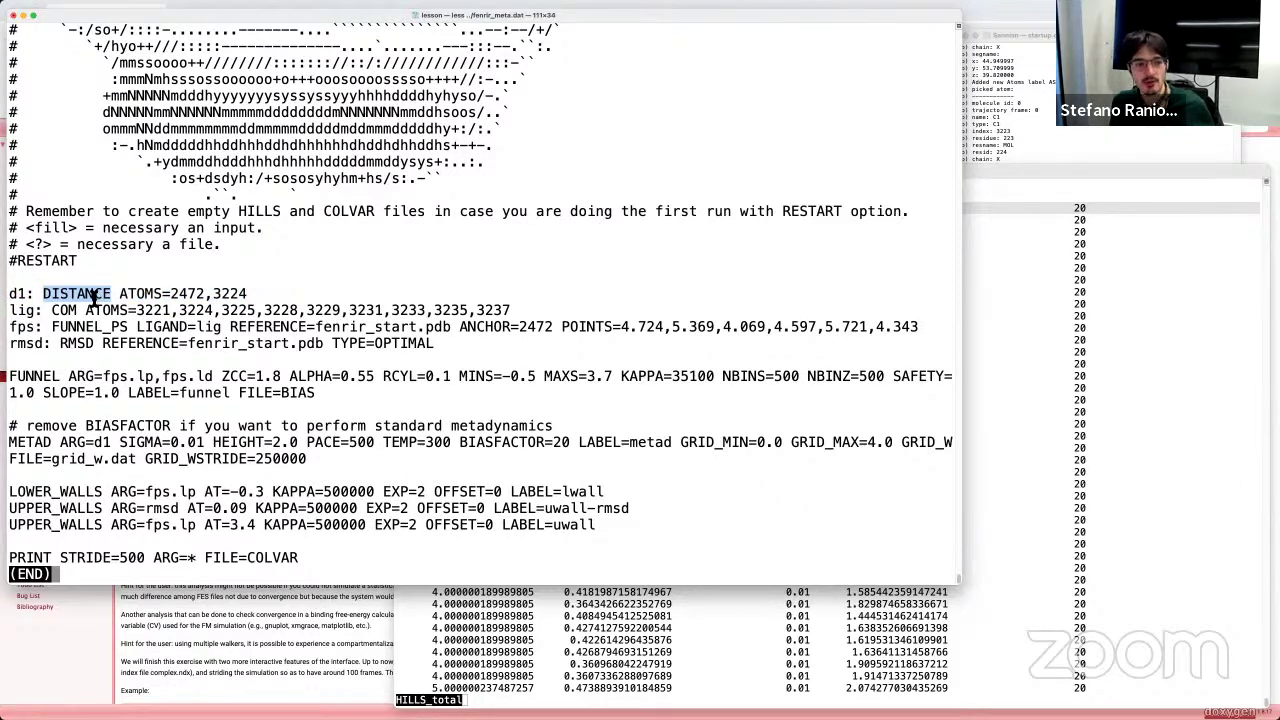
{"action": "left_click", "coordinate": [142, 294]}
{"action": "double_click", "coordinate": [142, 294]}
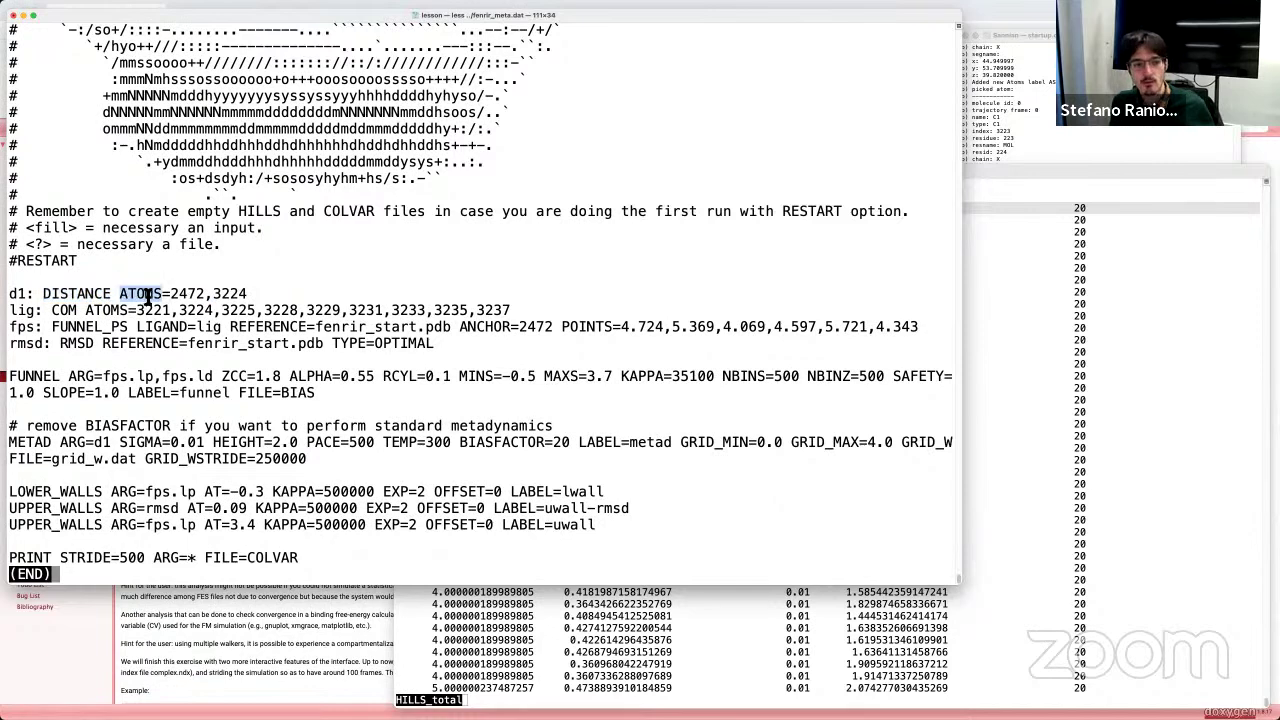
{"action": "double_click", "coordinate": [178, 294]}
{"action": "double_click", "coordinate": [233, 294]}
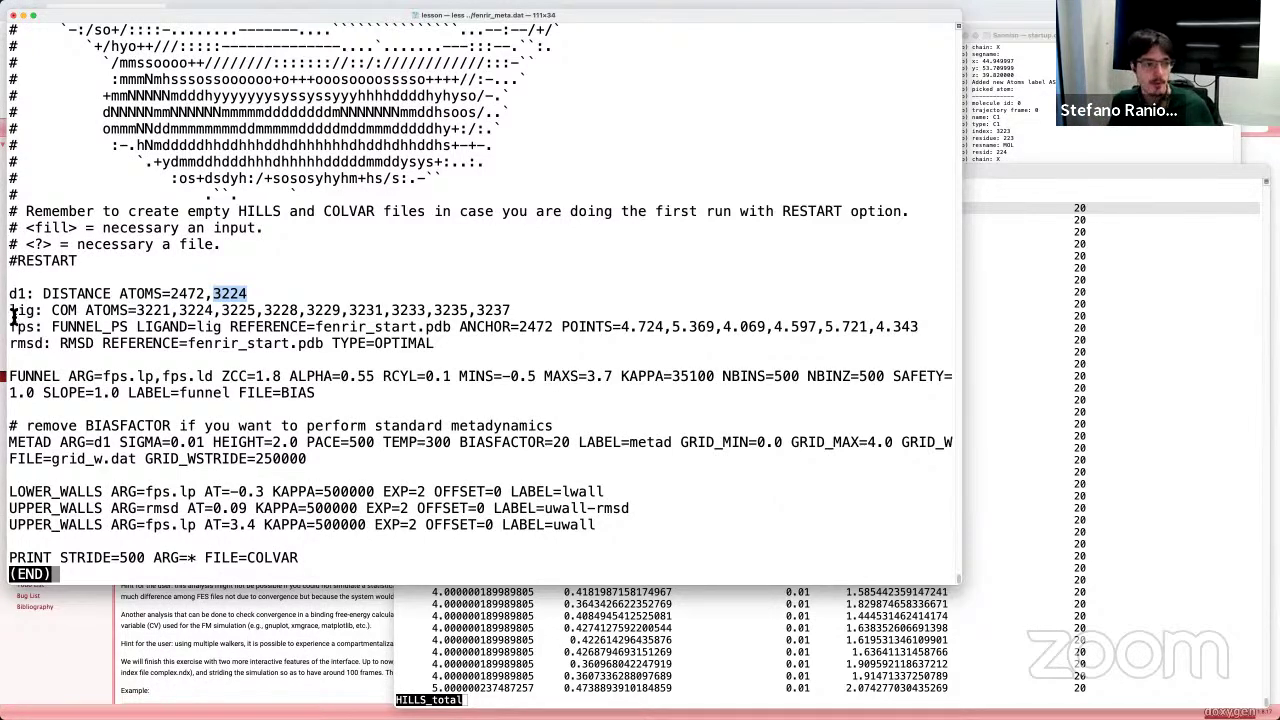
{"action": "left_click_drag", "start_coordinate": [10, 311], "coordinate": [78, 313]}
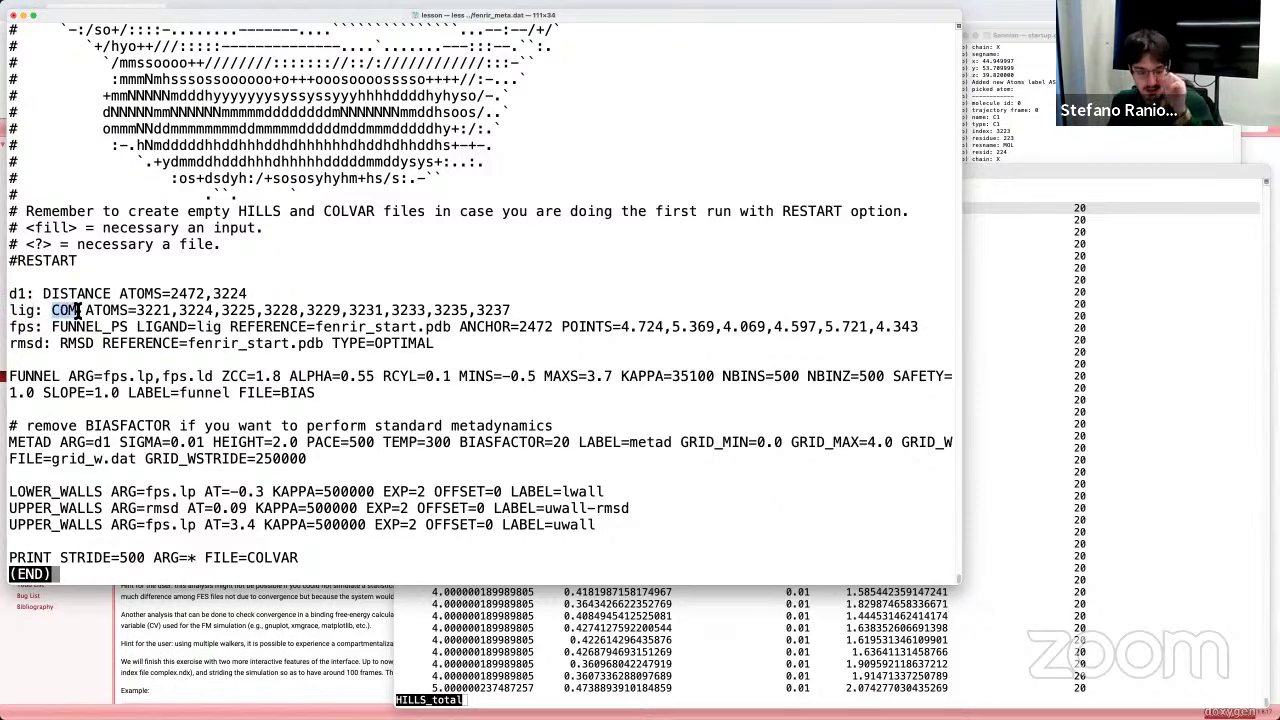
{"action": "left_click_drag", "start_coordinate": [85, 311], "coordinate": [513, 311]}
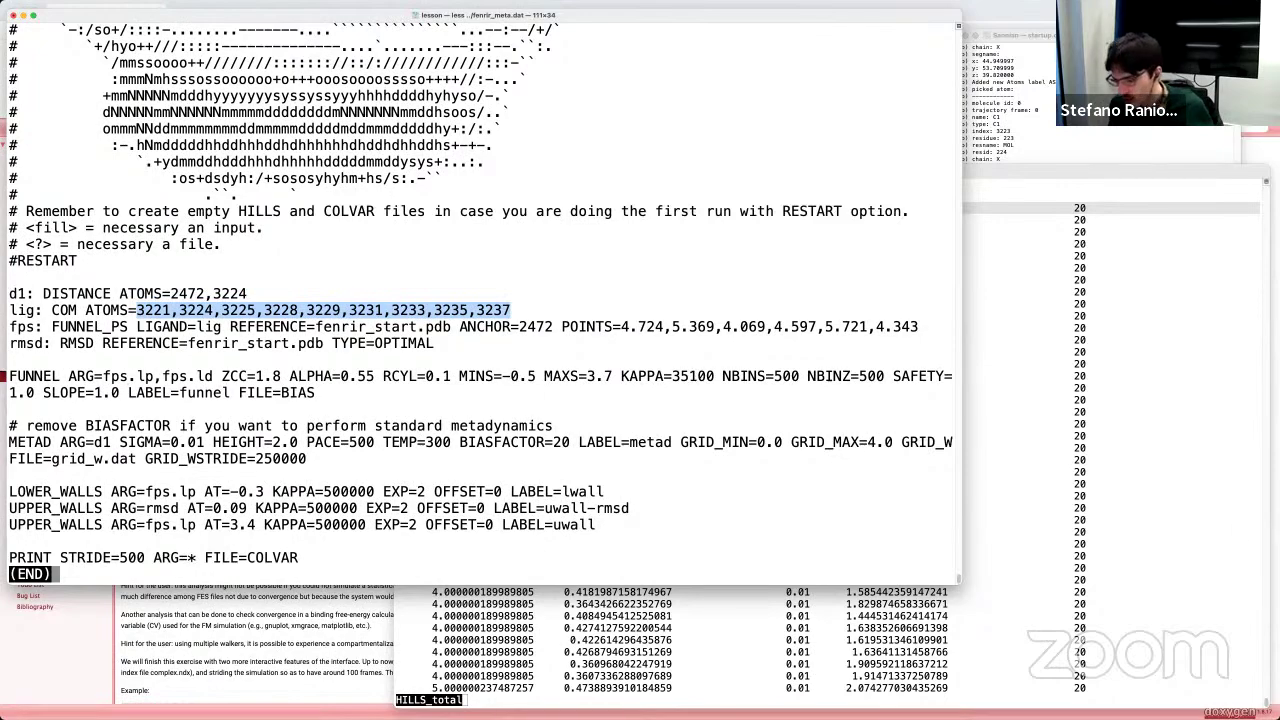
{"action": "key", "text": "super+Tab"}
{"action": "scroll", "coordinate": [465, 429], "scroll_direction": "up", "scroll_amount": 20}
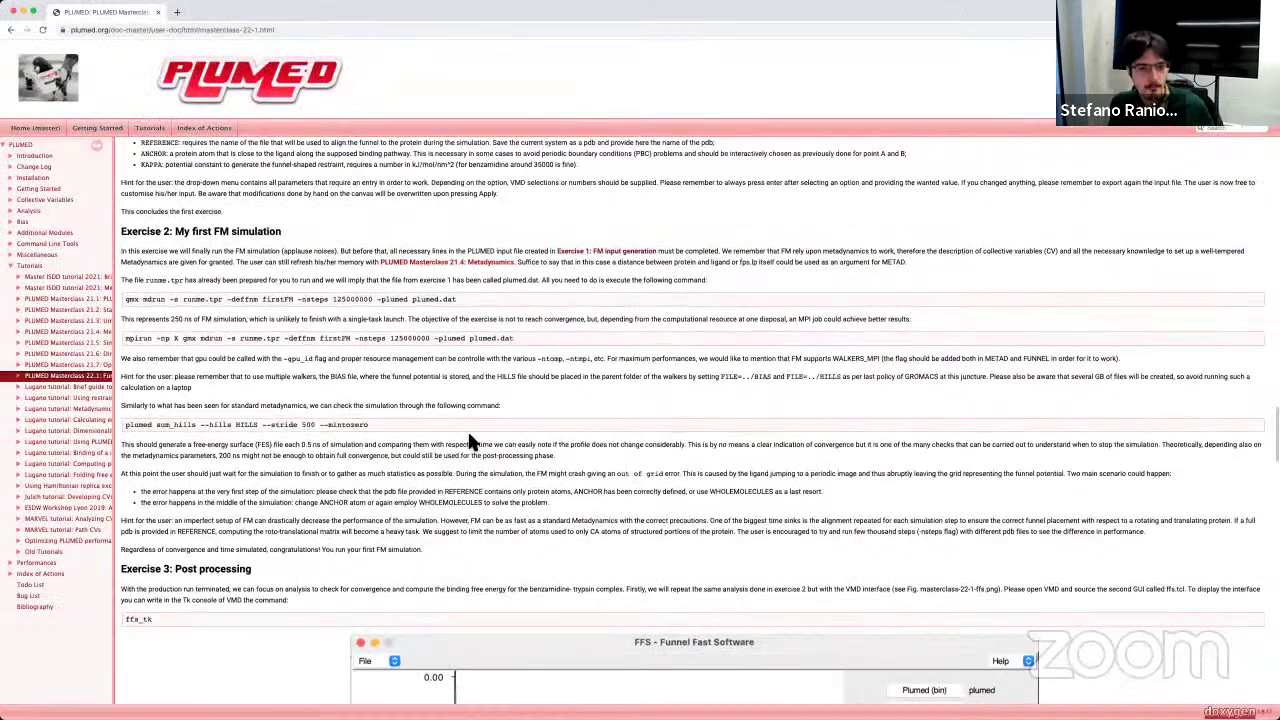
{"action": "scroll", "coordinate": [491, 432], "scroll_direction": "down", "scroll_amount": 5}
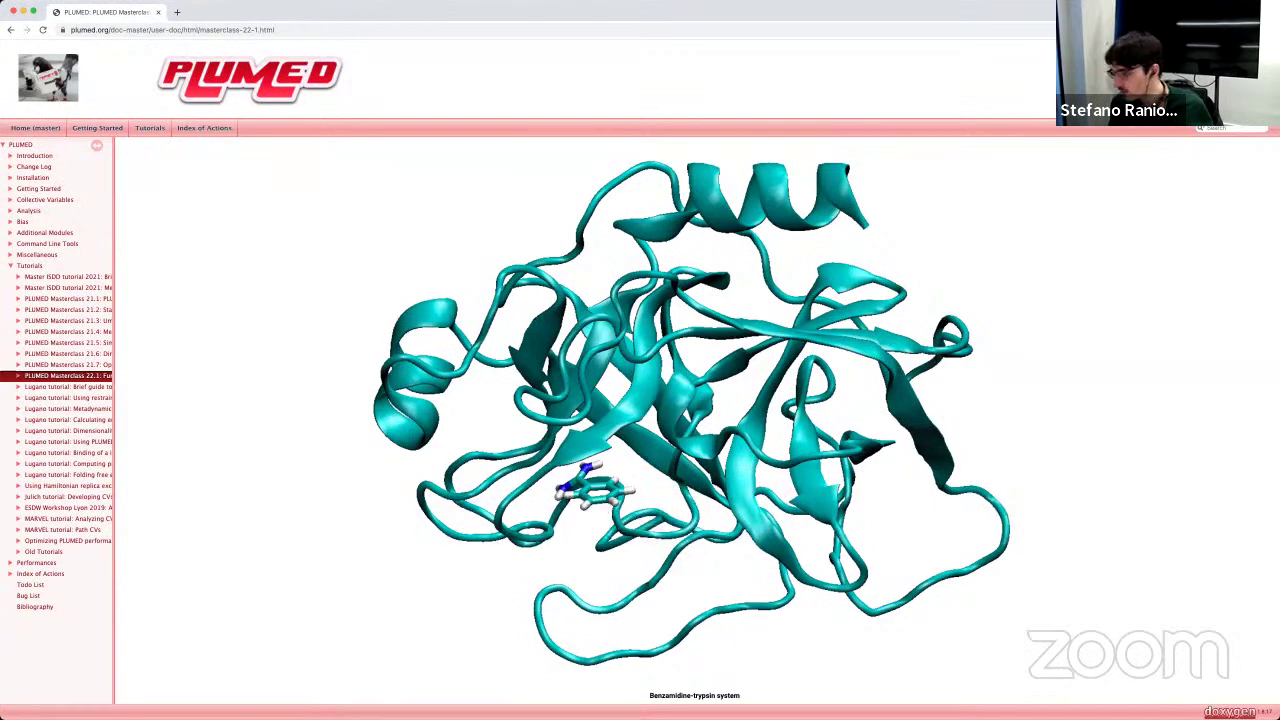
{"action": "key", "text": "super+Tab"}
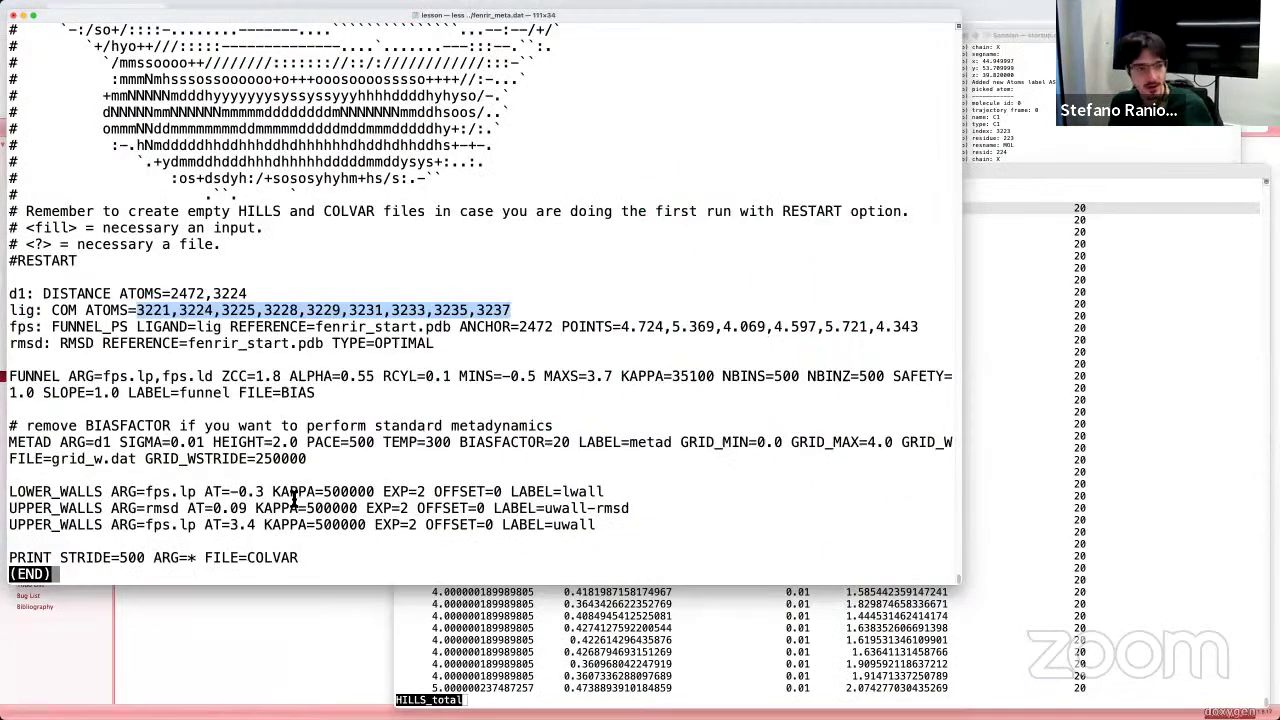
{"action": "left_click_drag", "start_coordinate": [12, 310], "coordinate": [8, 312]}
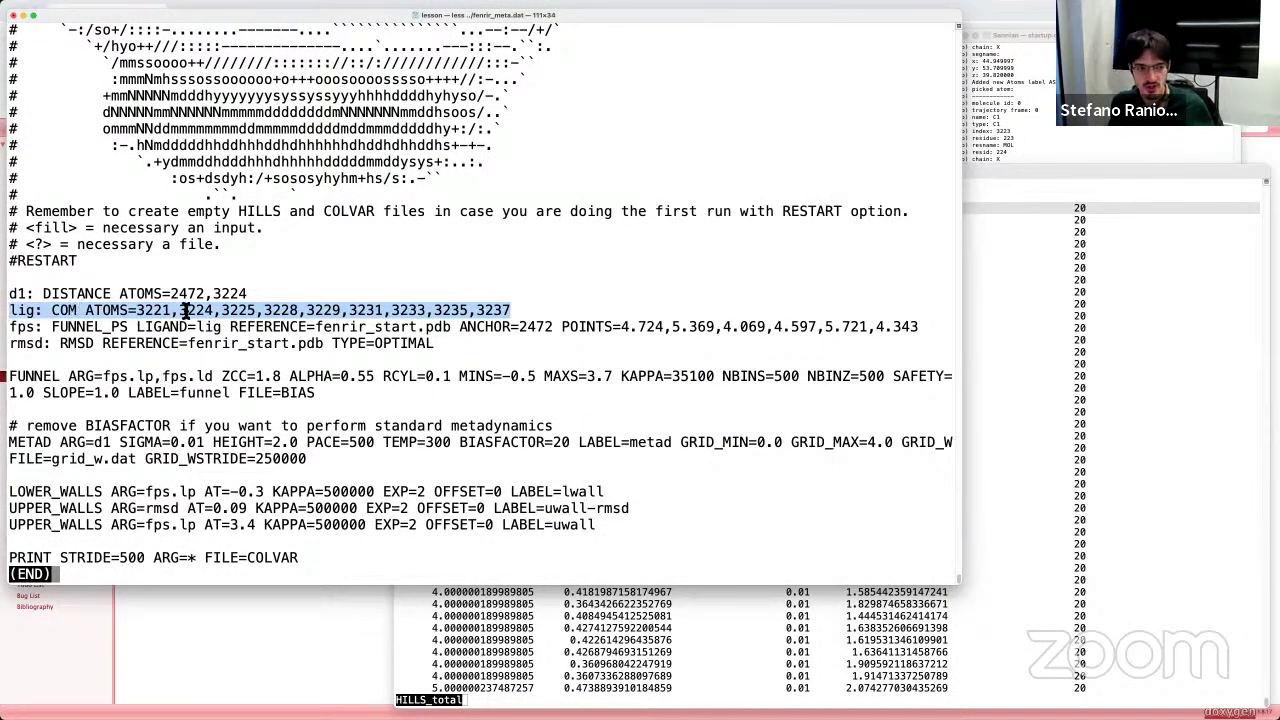
{"action": "left_click", "coordinate": [45, 330]}
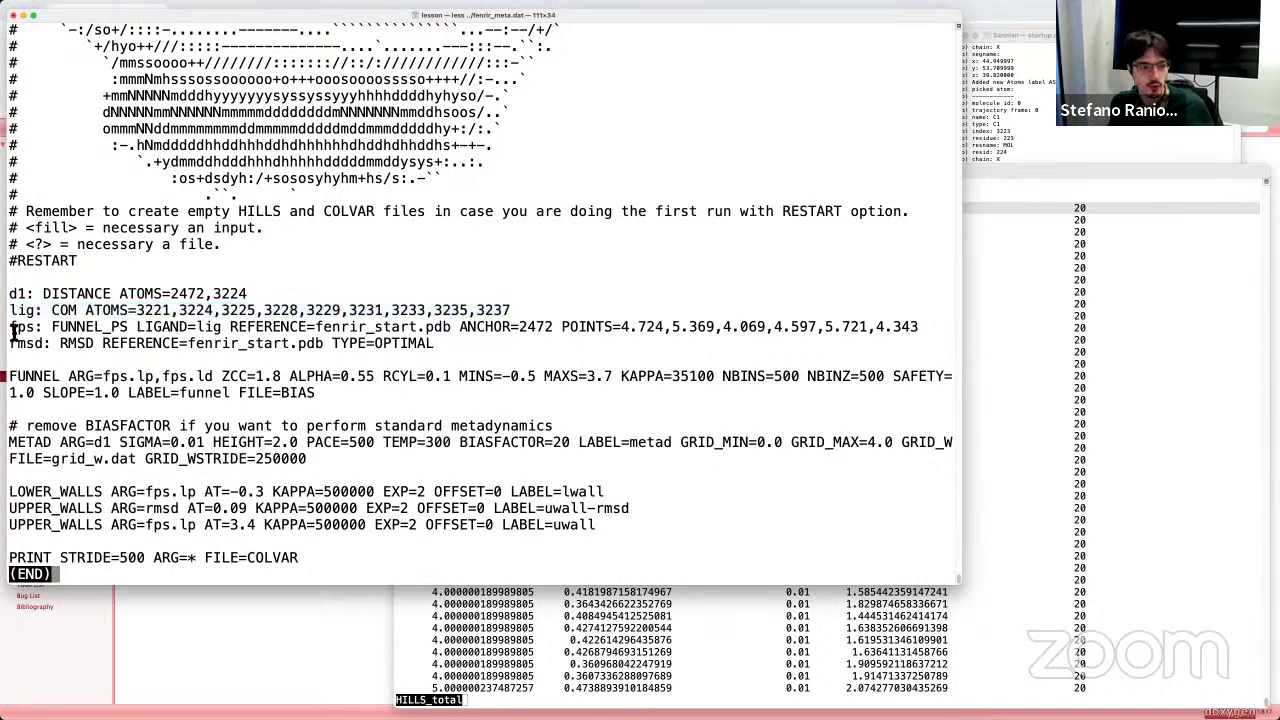
{"action": "left_click_drag", "start_coordinate": [10, 328], "coordinate": [127, 332]}
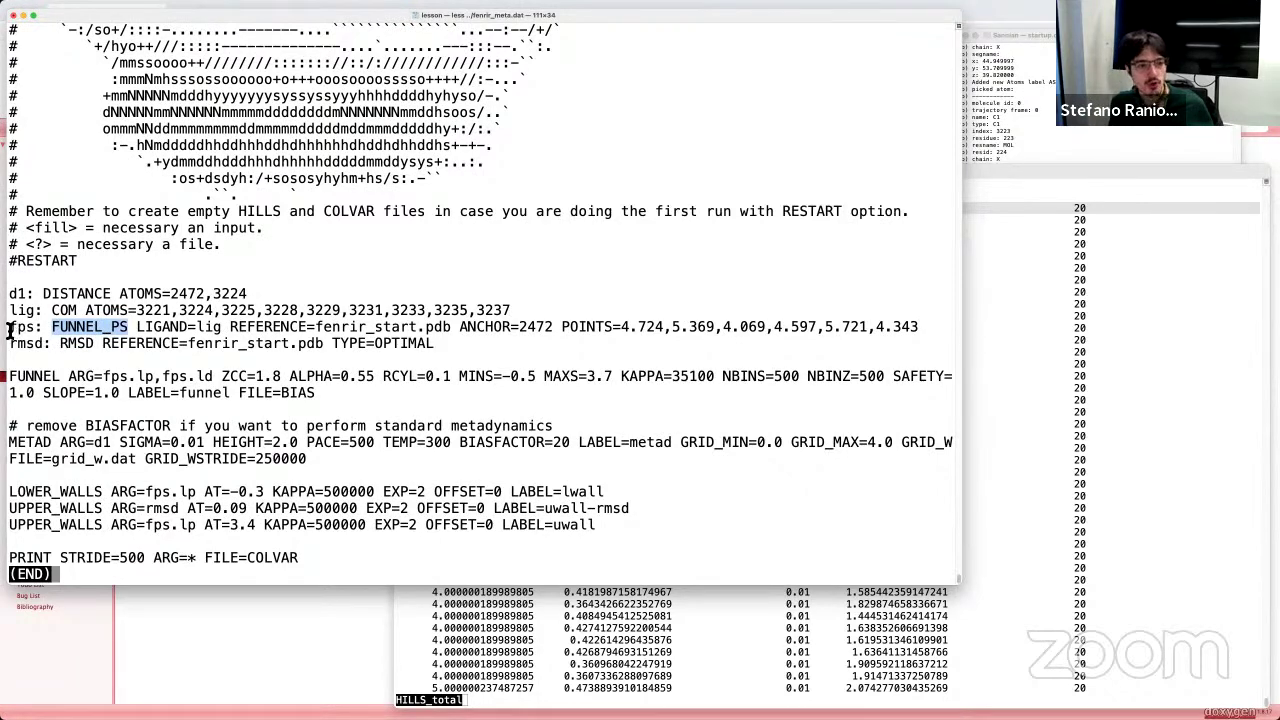
{"action": "left_click_drag", "start_coordinate": [9, 328], "coordinate": [36, 329]}
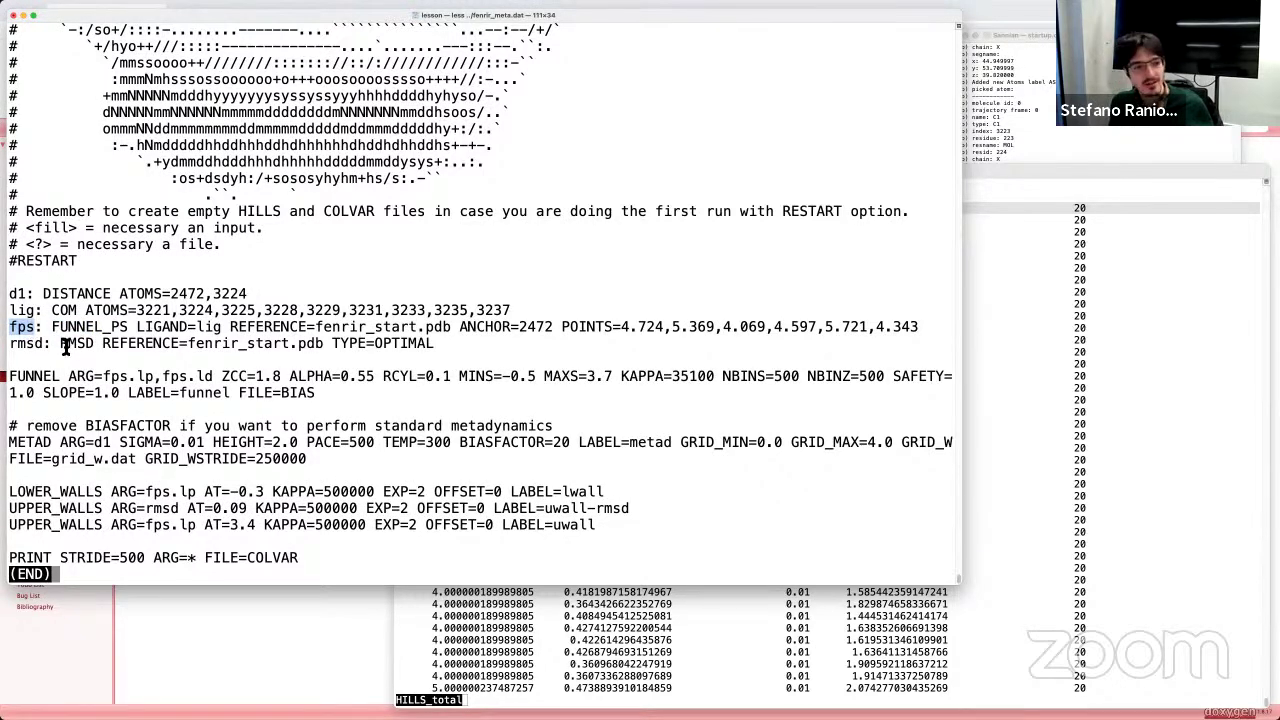
{"action": "left_click_drag", "start_coordinate": [52, 331], "coordinate": [128, 330]}
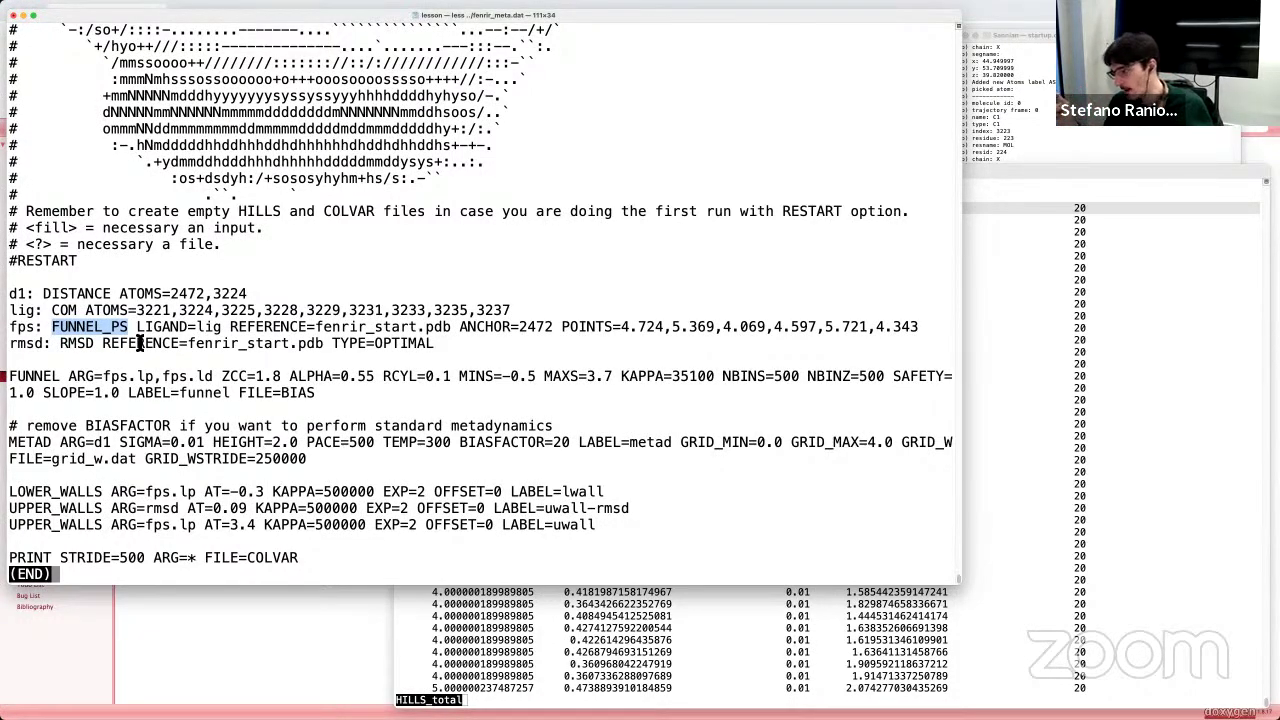
{"action": "left_click_drag", "start_coordinate": [37, 328], "coordinate": [4, 330]}
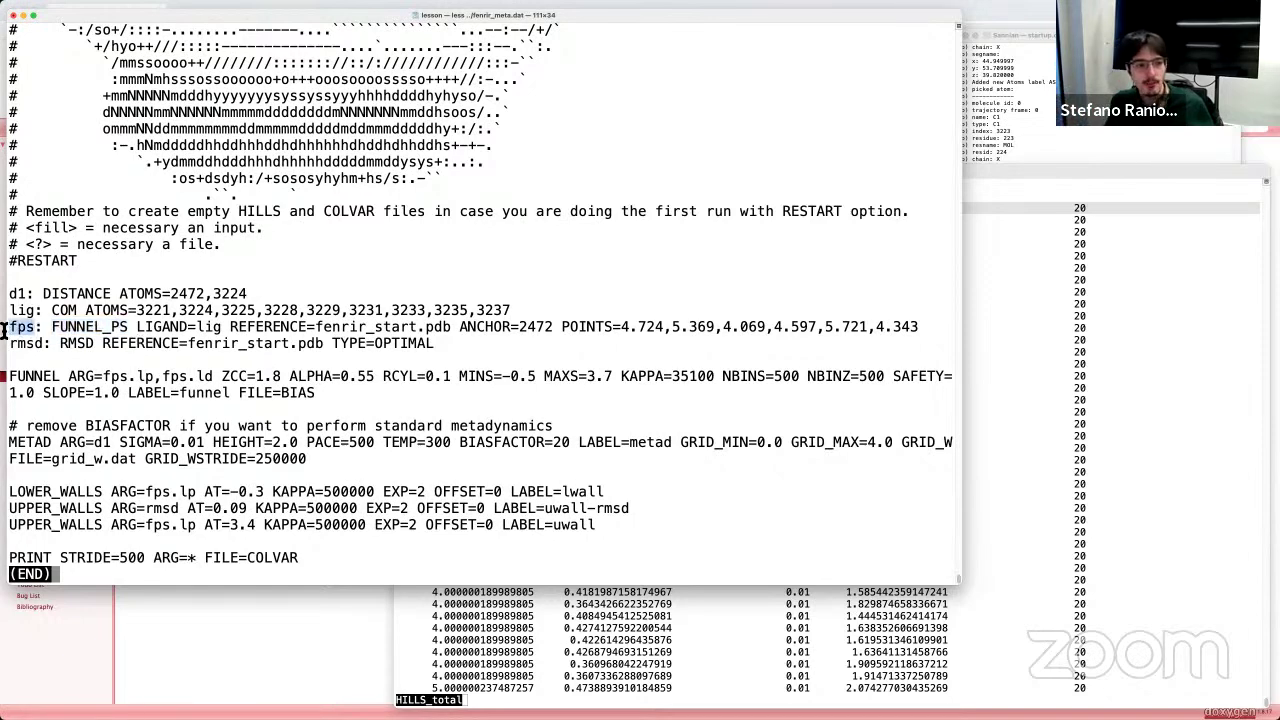
{"action": "left_click", "coordinate": [35, 330]}
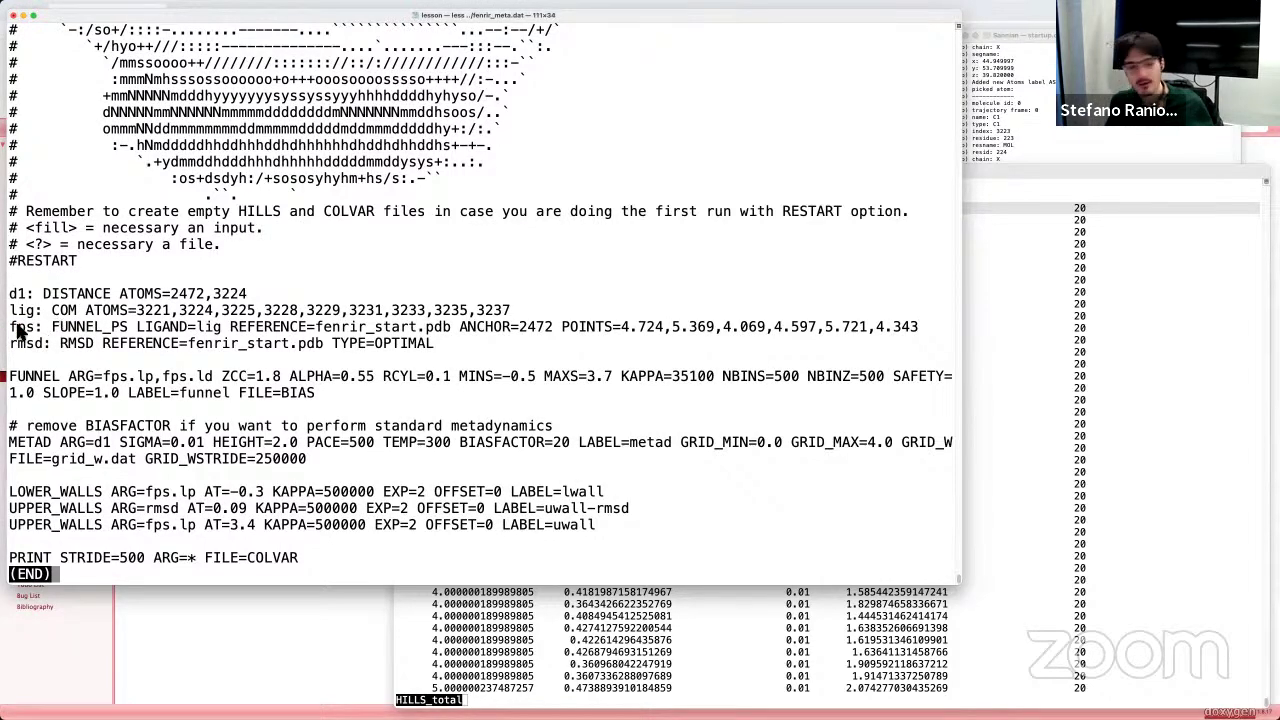
{"action": "left_click_drag", "start_coordinate": [38, 333], "coordinate": [33, 334]}
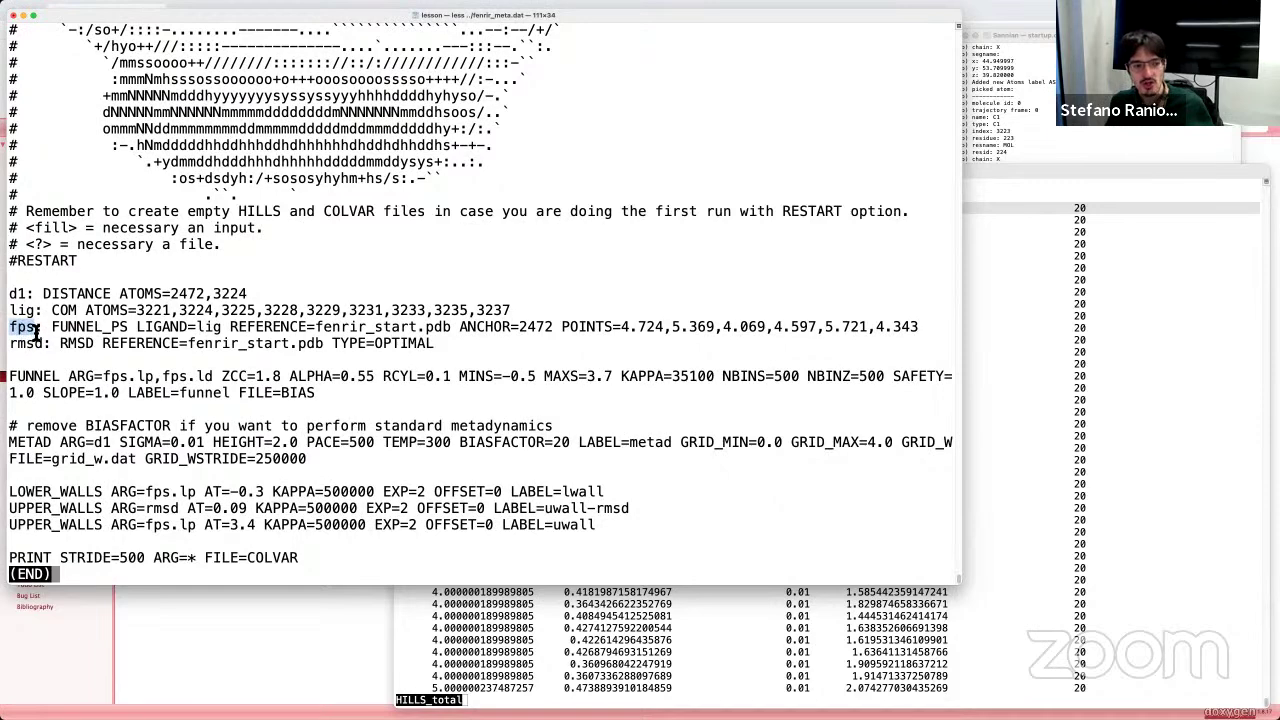
{"action": "left_click_drag", "start_coordinate": [103, 378], "coordinate": [213, 380]}
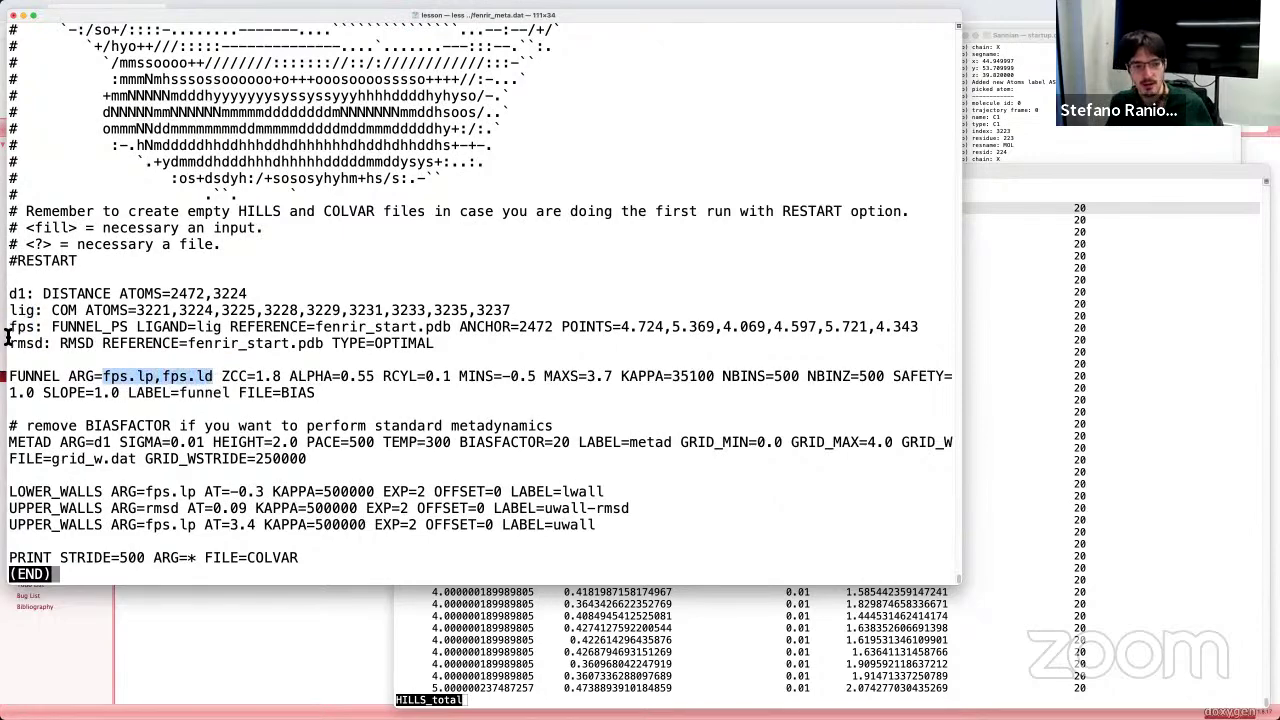
{"action": "left_click", "coordinate": [139, 334]}
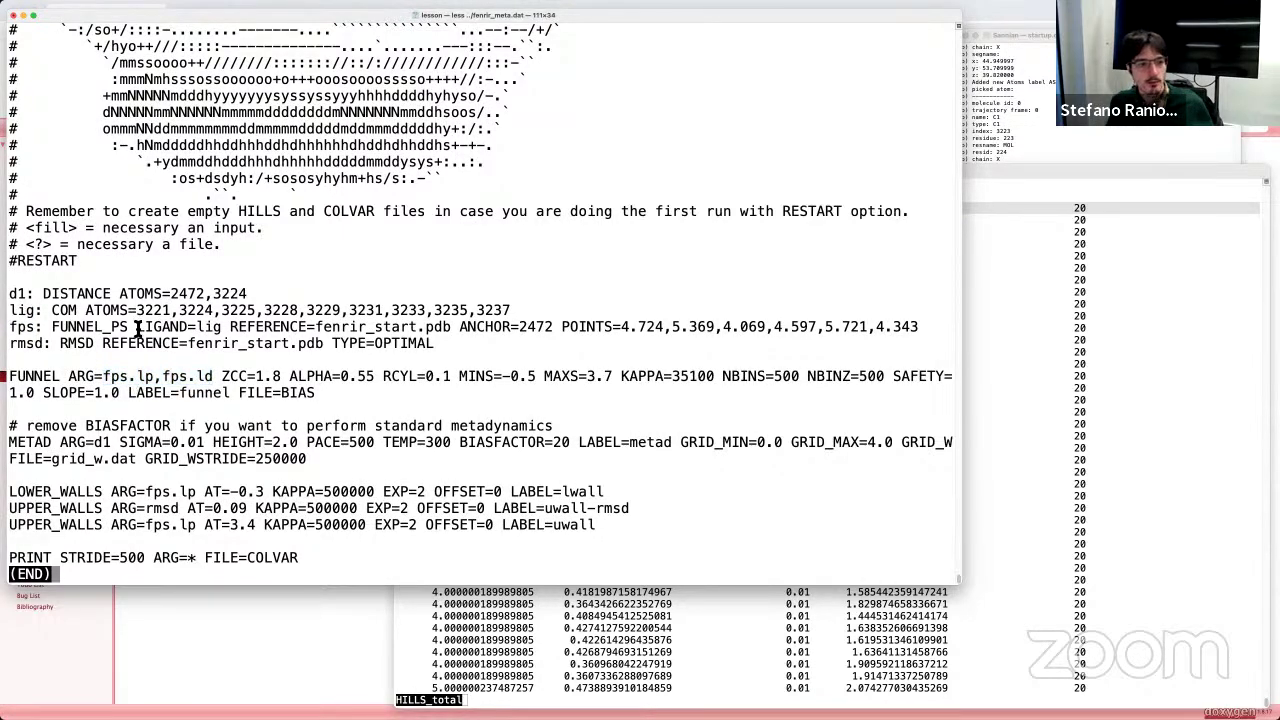
{"action": "left_click_drag", "start_coordinate": [139, 333], "coordinate": [222, 331]}
{"action": "left_click", "coordinate": [16, 310]}
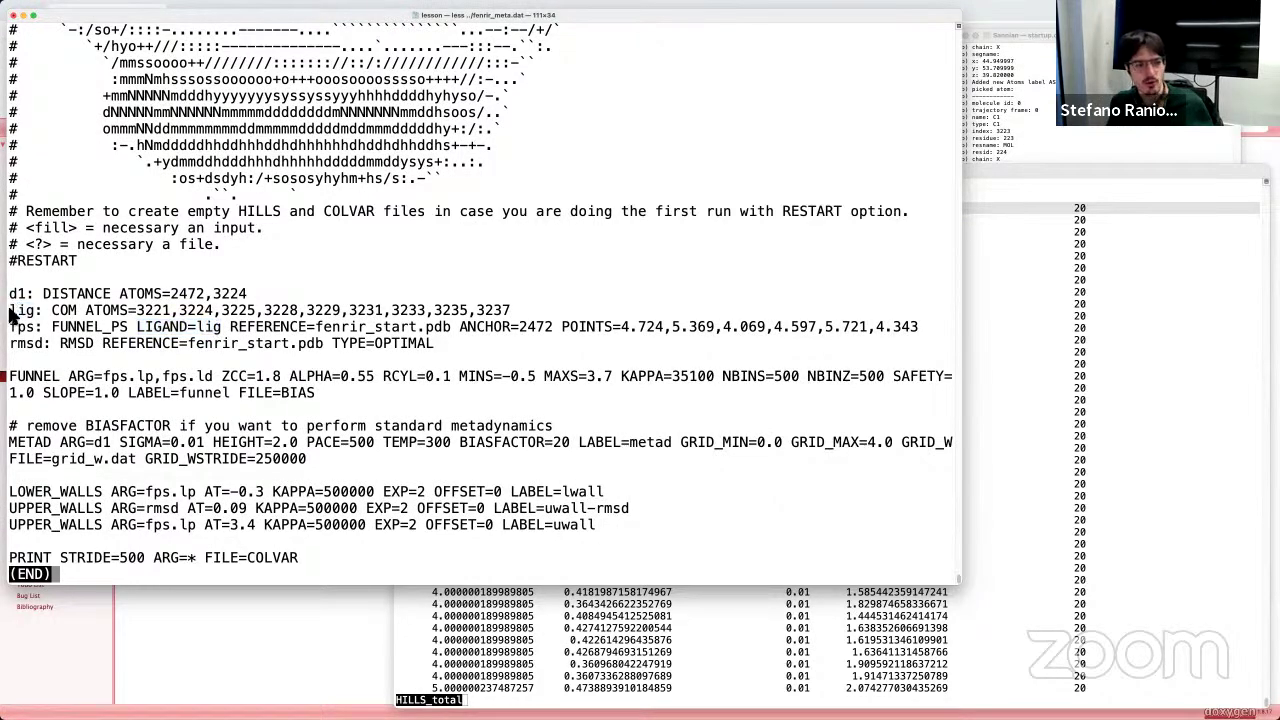
{"action": "left_click_drag", "start_coordinate": [14, 312], "coordinate": [540, 316]}
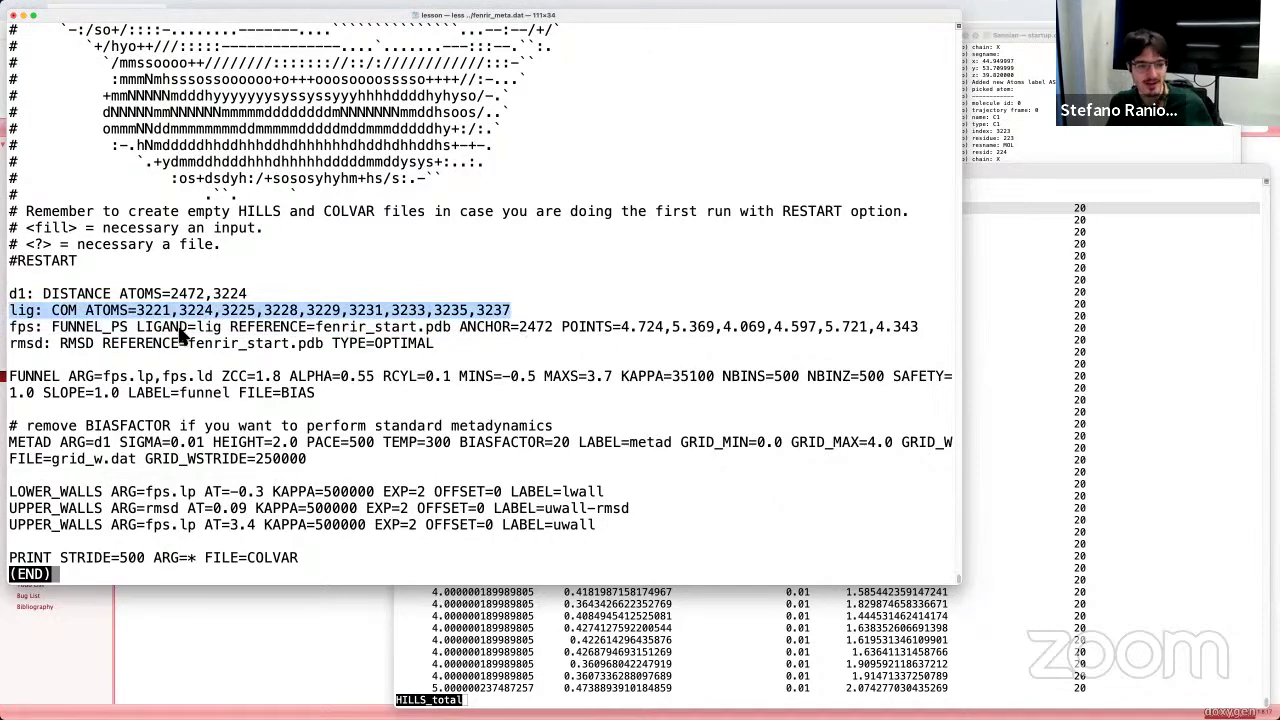
{"action": "left_click_drag", "start_coordinate": [223, 333], "coordinate": [198, 334]}
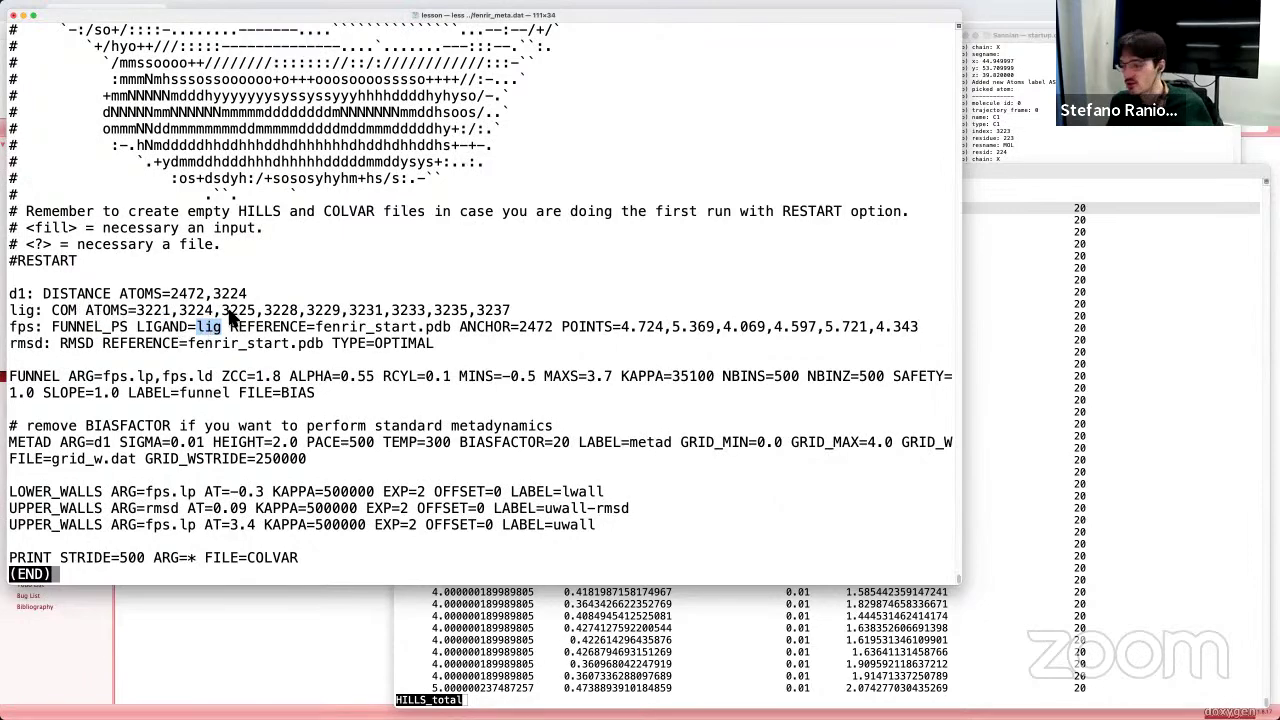
{"action": "double_click", "coordinate": [65, 310]}
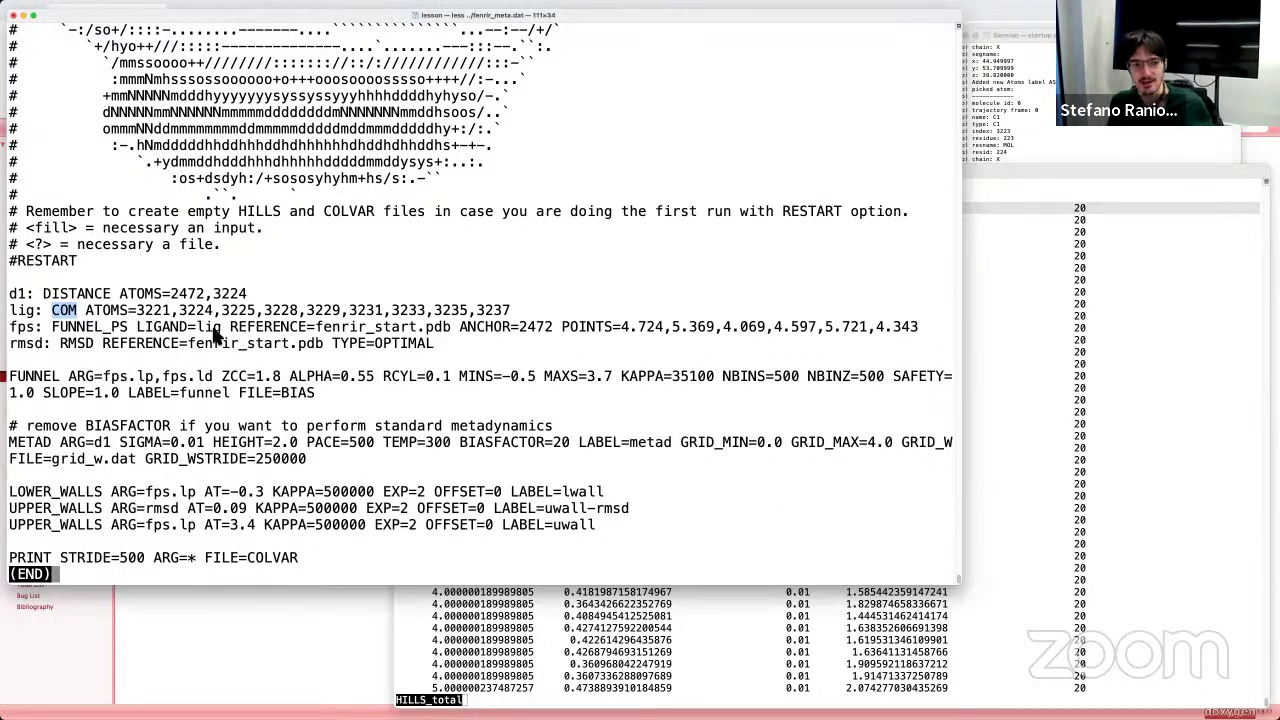
{"action": "left_click_drag", "start_coordinate": [230, 330], "coordinate": [320, 335]}
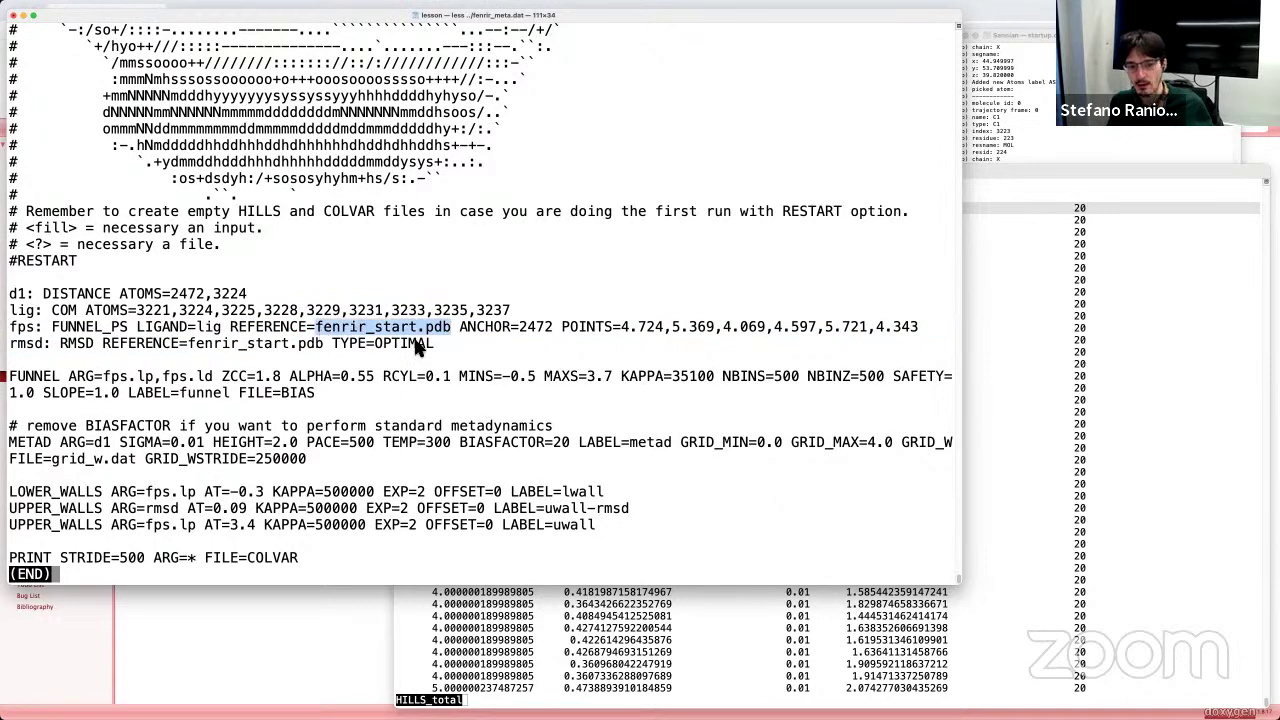
{"action": "left_click_drag", "start_coordinate": [460, 333], "coordinate": [553, 335]}
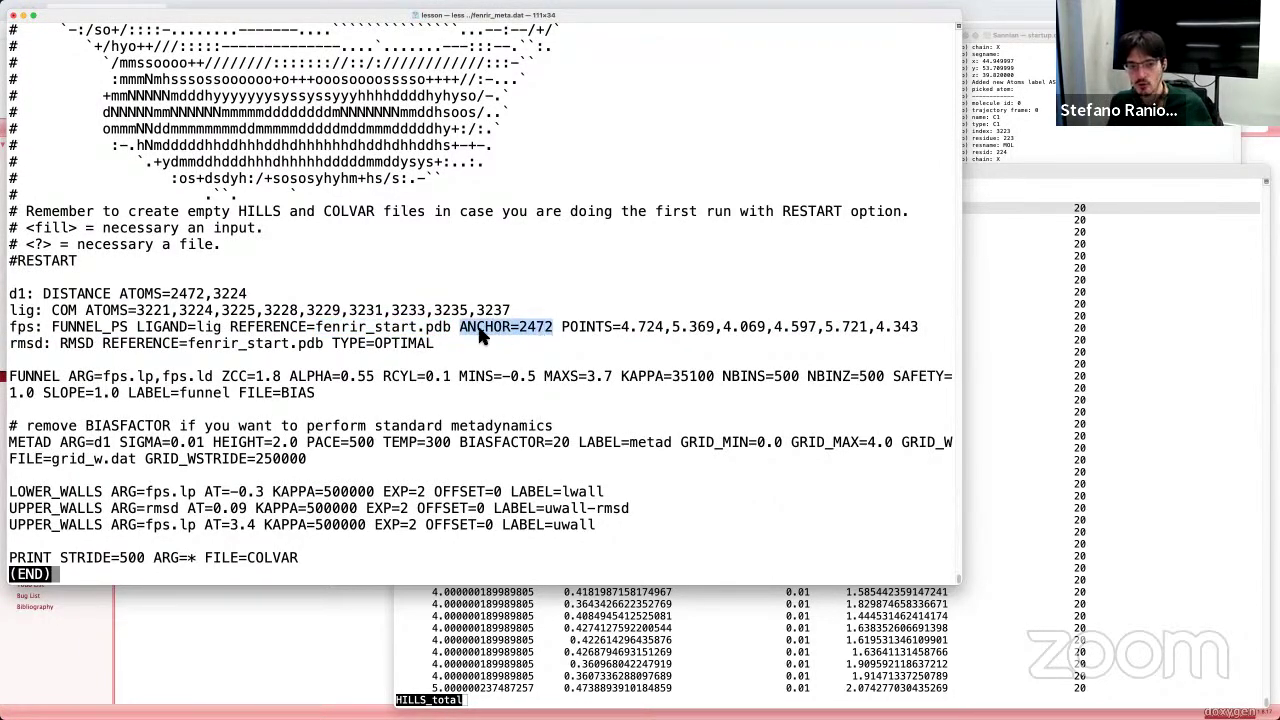
{"action": "double_click", "coordinate": [590, 330]}
{"action": "left_click_drag", "start_coordinate": [621, 330], "coordinate": [948, 339]}
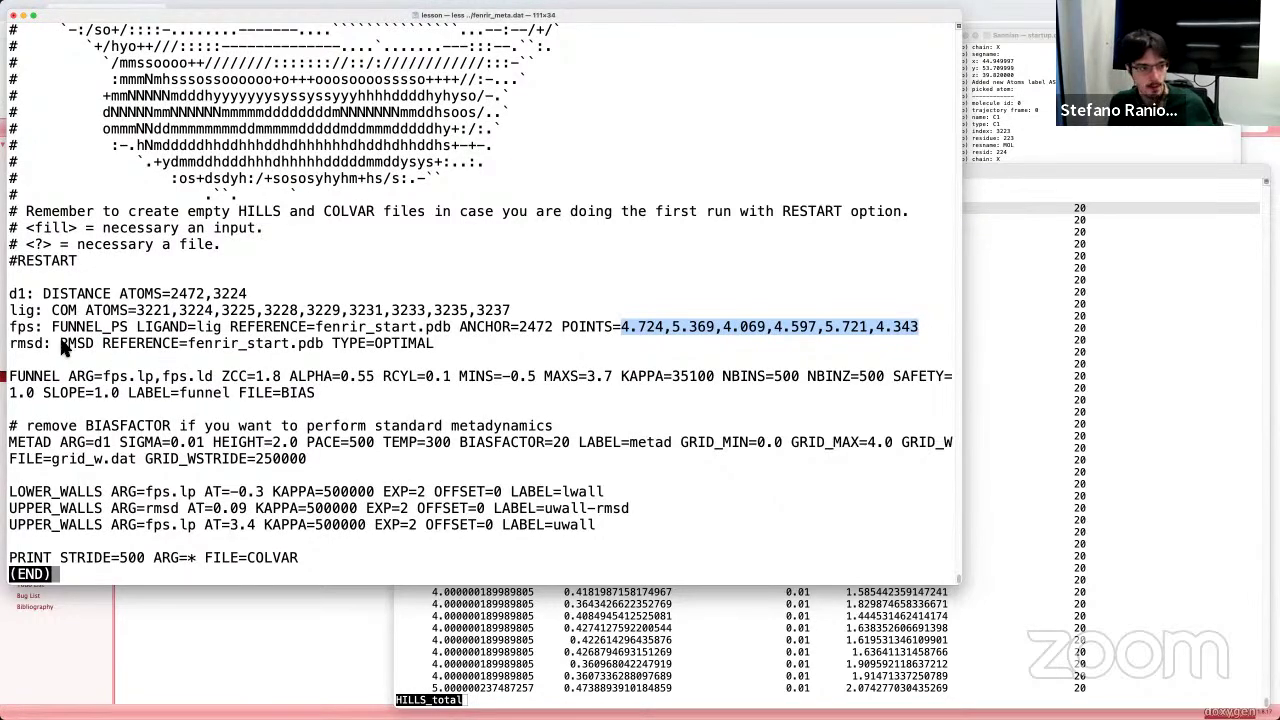
{"action": "left_click_drag", "start_coordinate": [434, 344], "coordinate": [12, 348]}
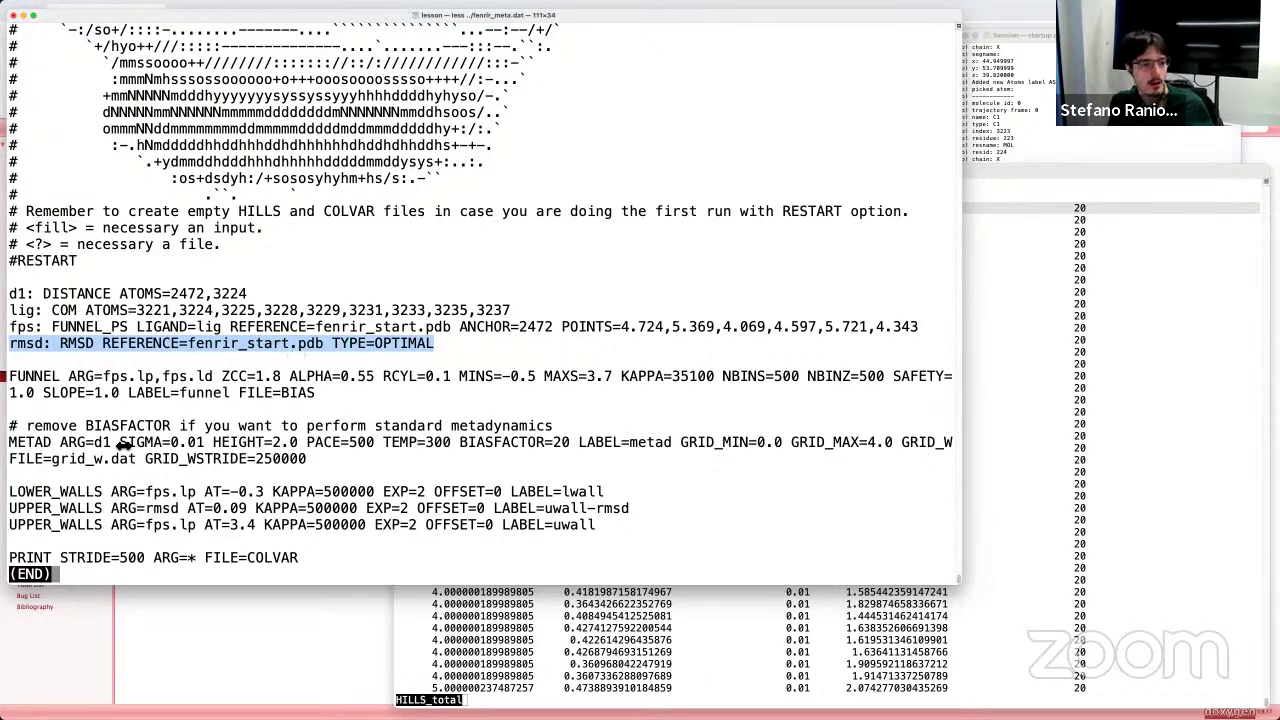
{"action": "left_click", "coordinate": [11, 376]}
{"action": "left_click_drag", "start_coordinate": [9, 376], "coordinate": [96, 376]}
{"action": "left_click", "coordinate": [100, 378]}
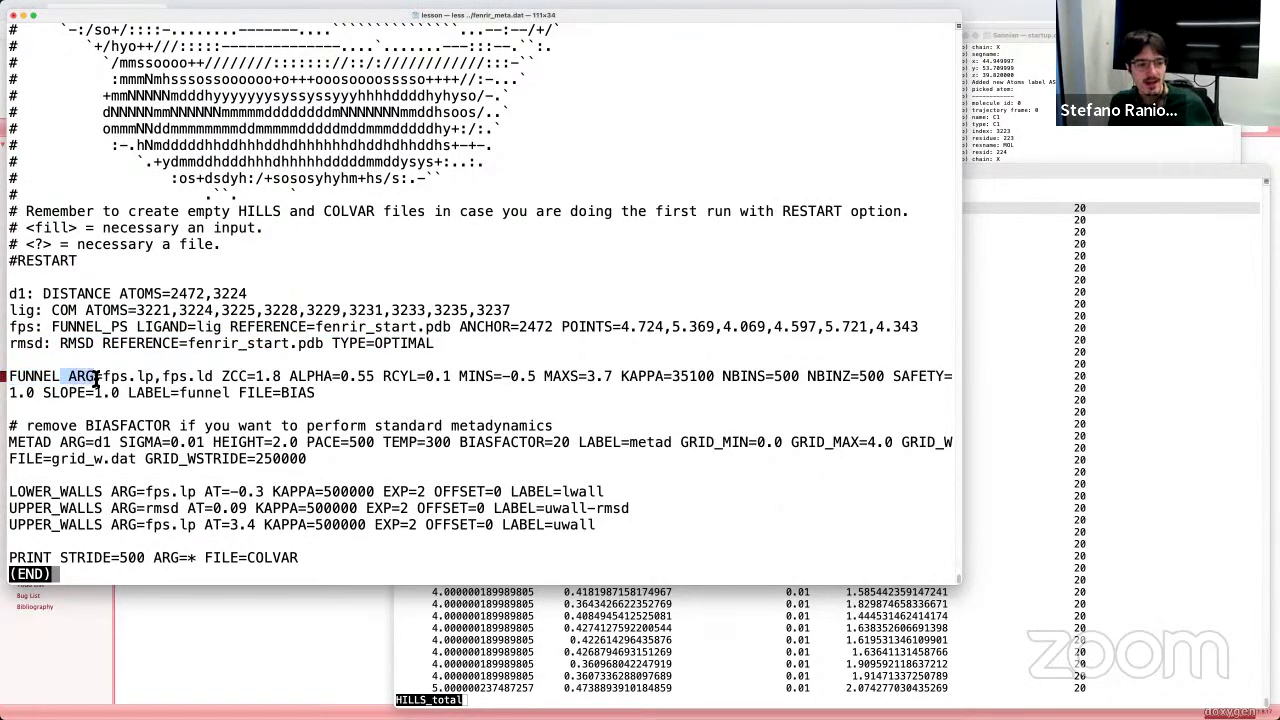
{"action": "triple_click", "coordinate": [80, 378]}
{"action": "left_click", "coordinate": [78, 380]}
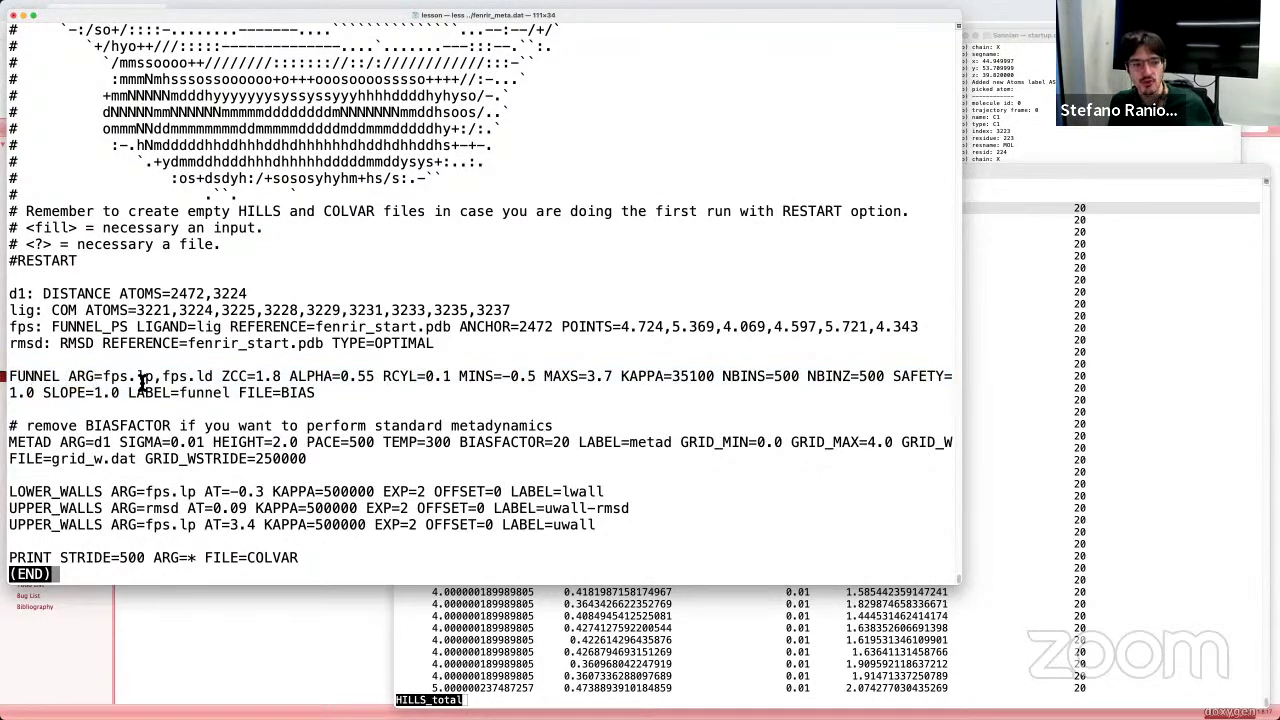
{"action": "left_click_drag", "start_coordinate": [318, 394], "coordinate": [284, 396]}
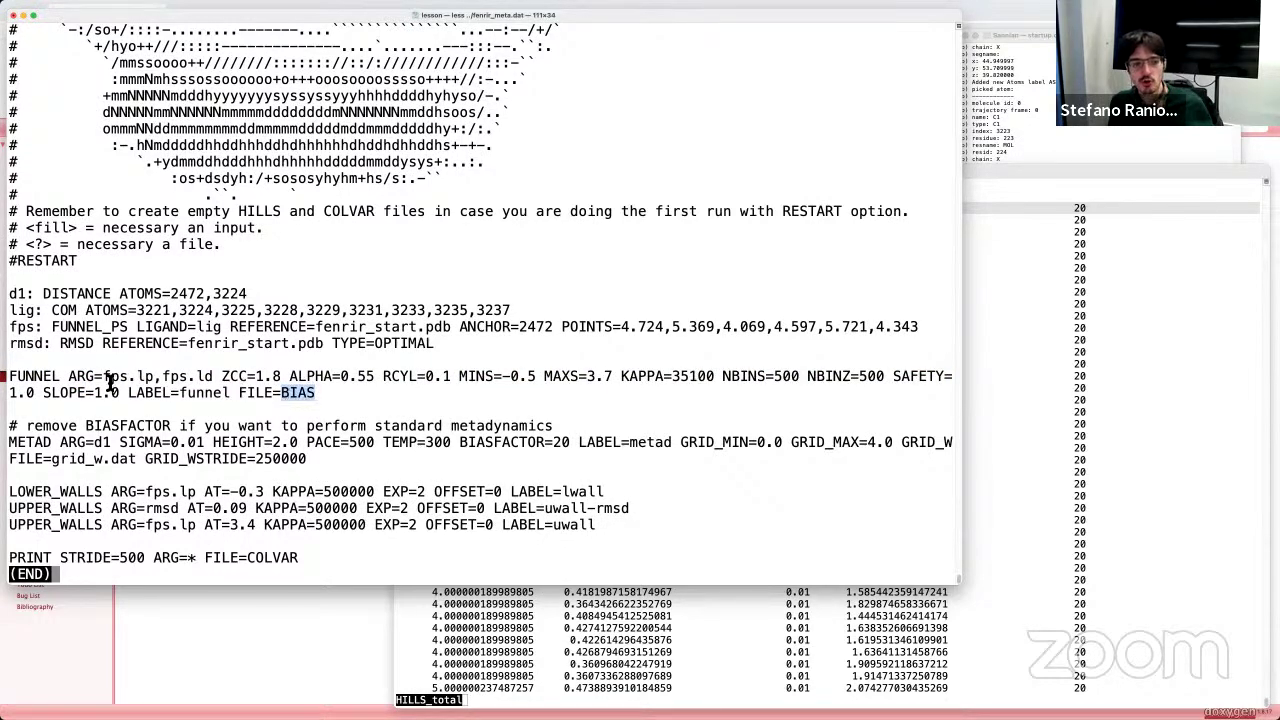
{"action": "left_click_drag", "start_coordinate": [104, 377], "coordinate": [214, 378]}
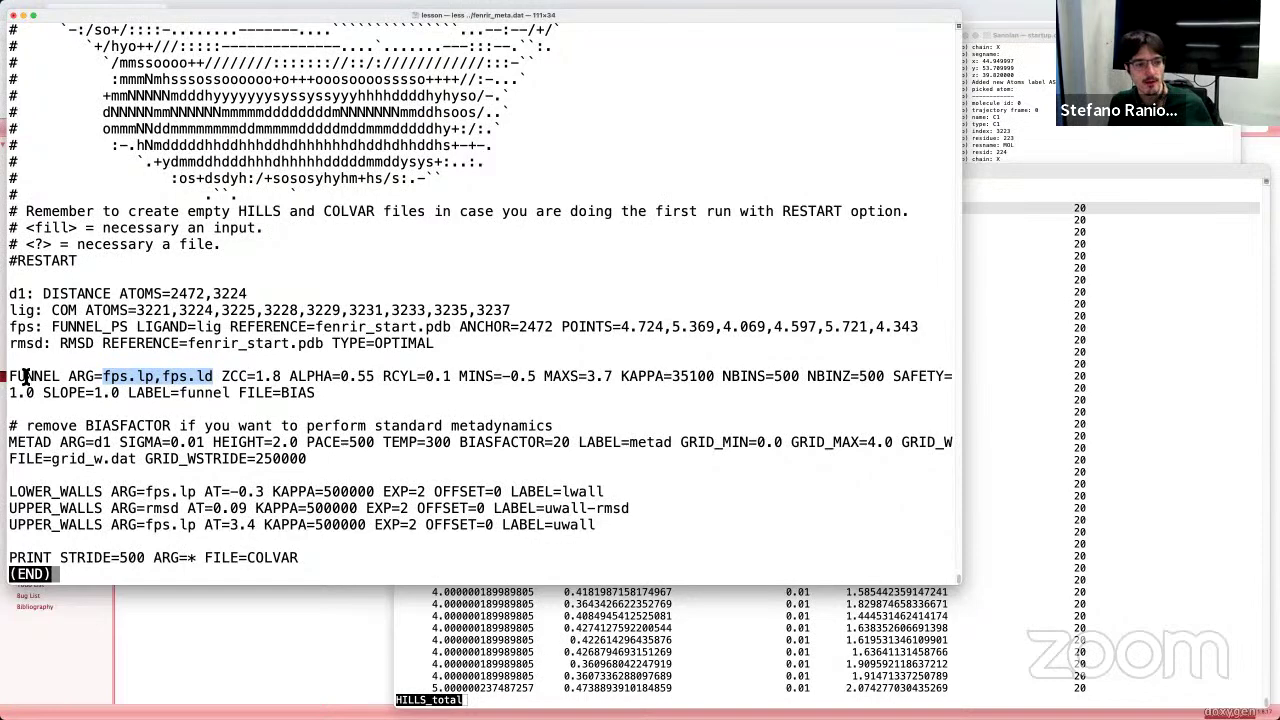
{"action": "double_click", "coordinate": [26, 328]}
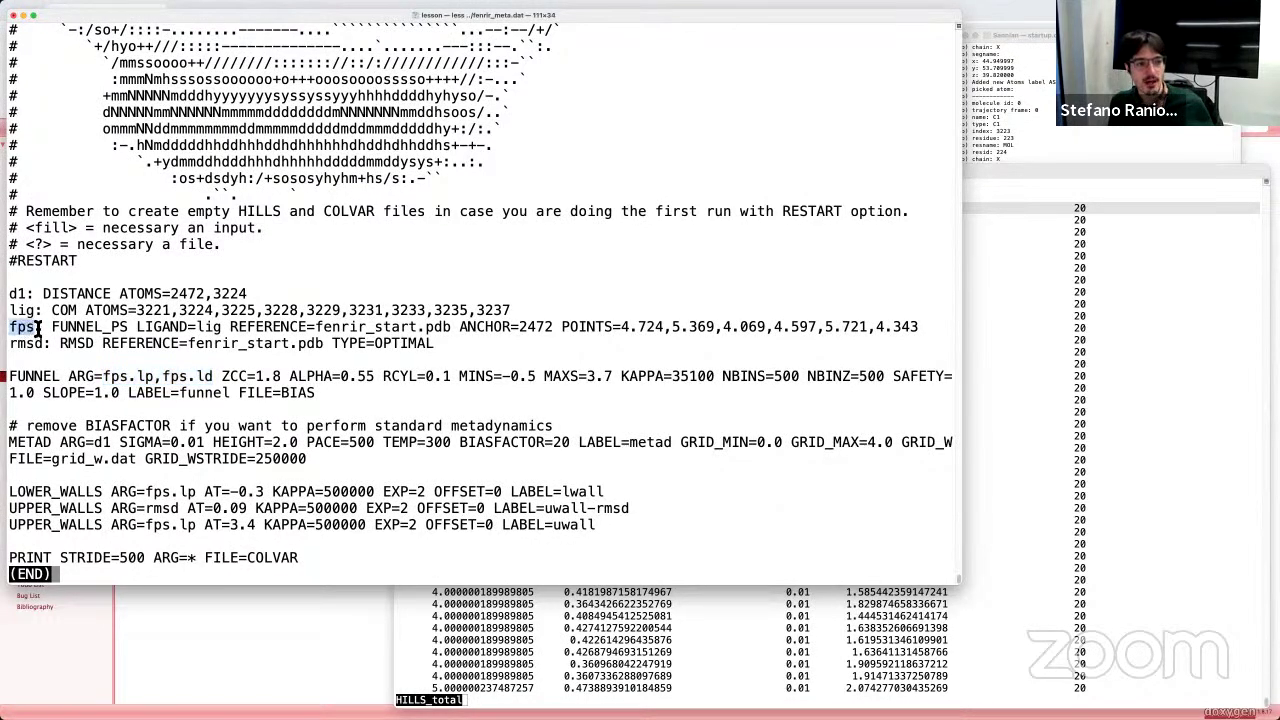
{"action": "left_click_drag", "start_coordinate": [44, 328], "coordinate": [455, 345]}
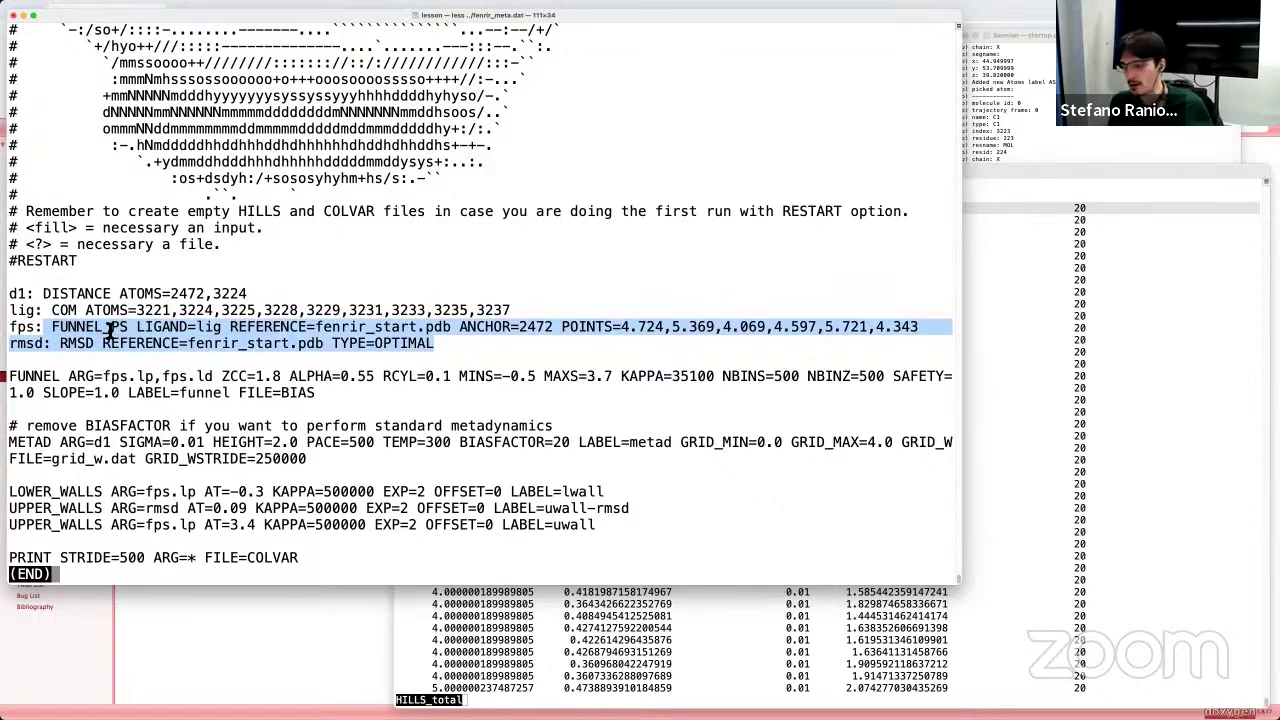
{"action": "left_click_drag", "start_coordinate": [102, 378], "coordinate": [212, 378]}
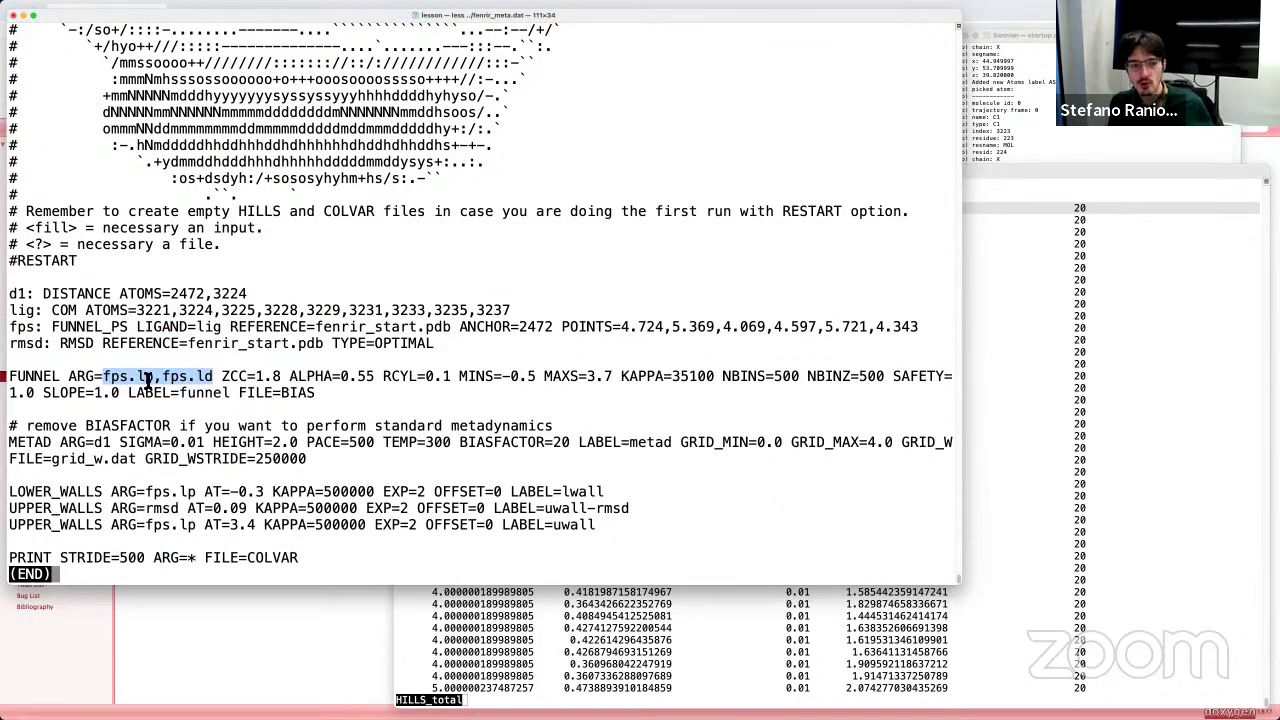
{"action": "left_click_drag", "start_coordinate": [221, 378], "coordinate": [254, 378]}
{"action": "left_click_drag", "start_coordinate": [280, 378], "coordinate": [356, 385]}
{"action": "left_click", "coordinate": [266, 376]}
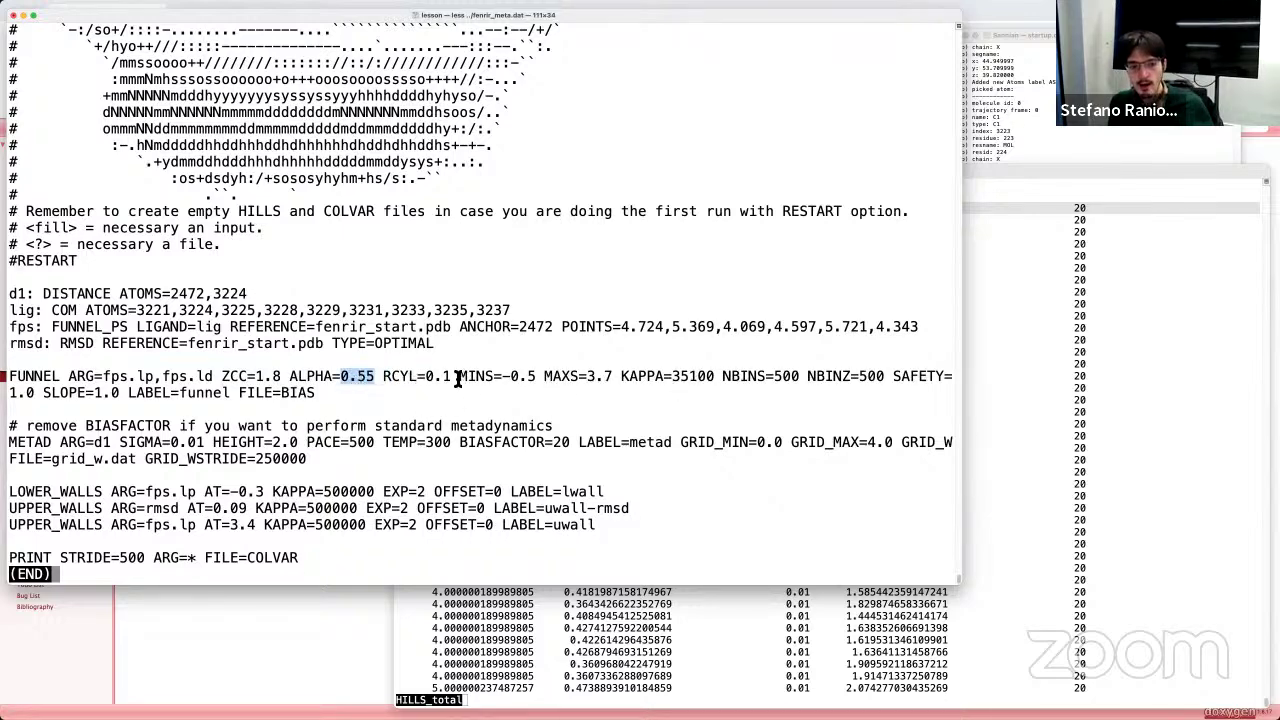
{"action": "left_click_drag", "start_coordinate": [460, 378], "coordinate": [496, 383]}
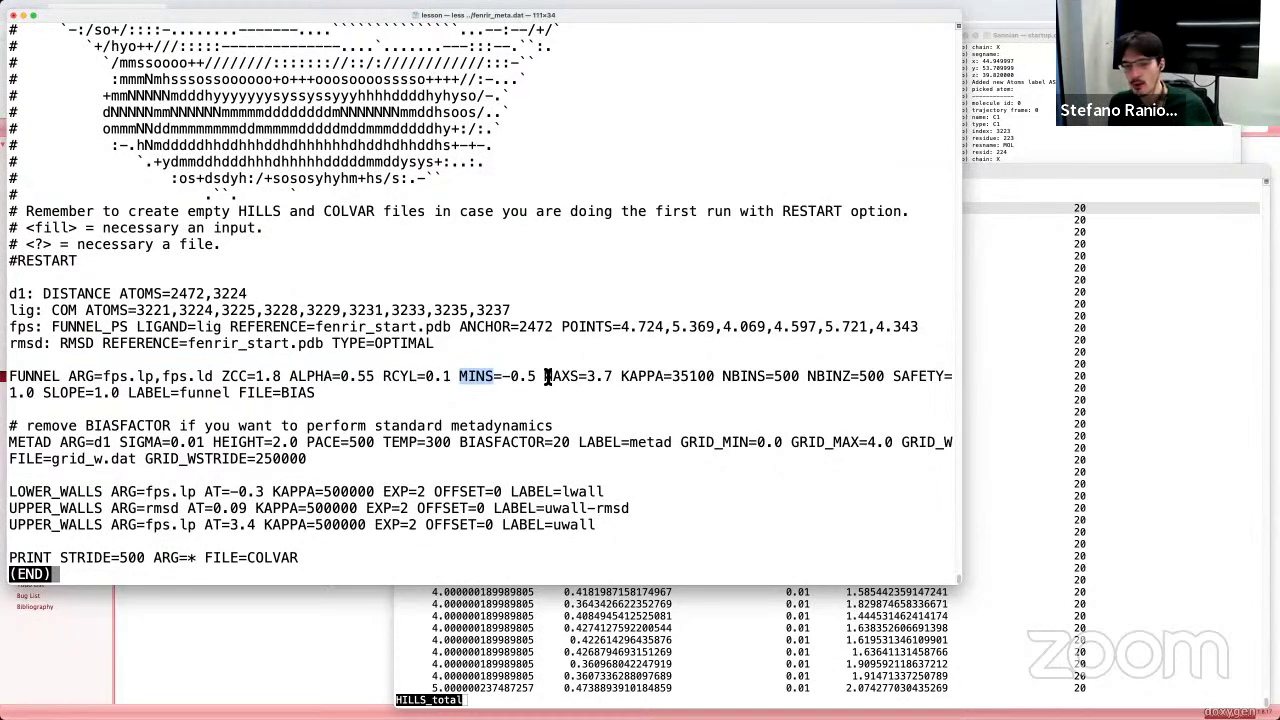
{"action": "left_click_drag", "start_coordinate": [545, 383], "coordinate": [591, 383]}
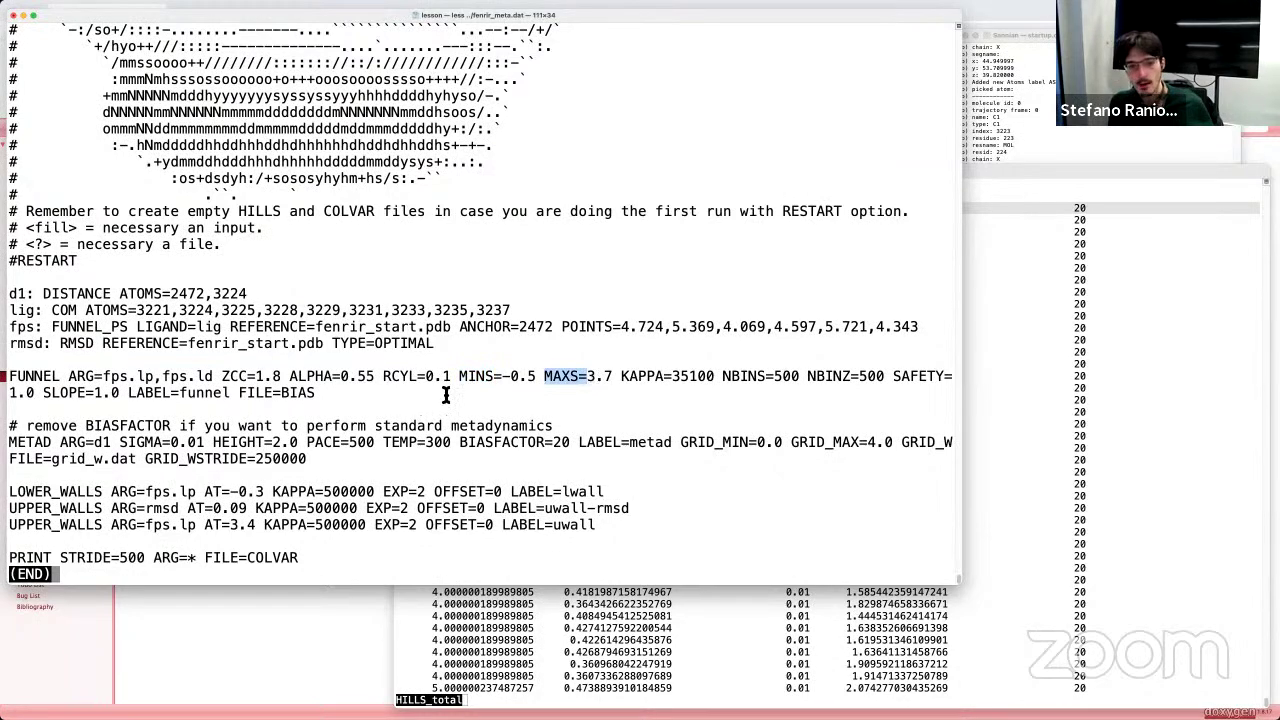
{"action": "left_click_drag", "start_coordinate": [459, 383], "coordinate": [613, 384]}
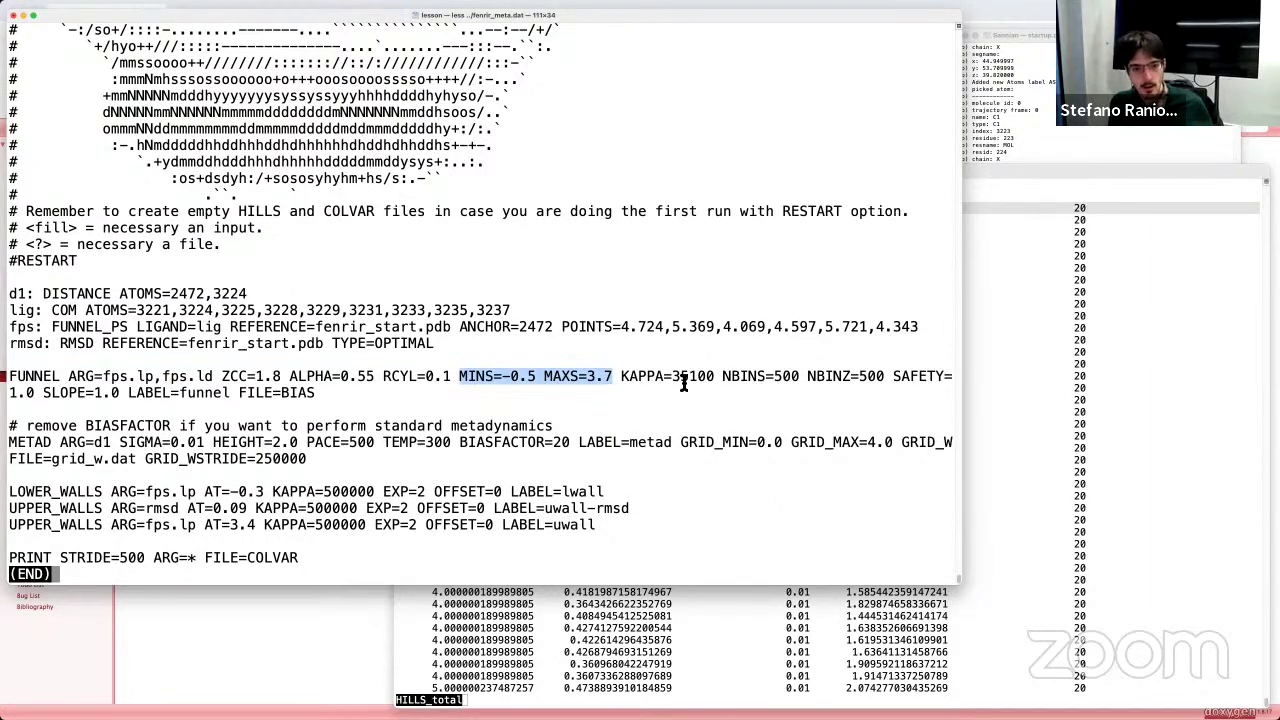
{"action": "left_click_drag", "start_coordinate": [621, 378], "coordinate": [676, 380]}
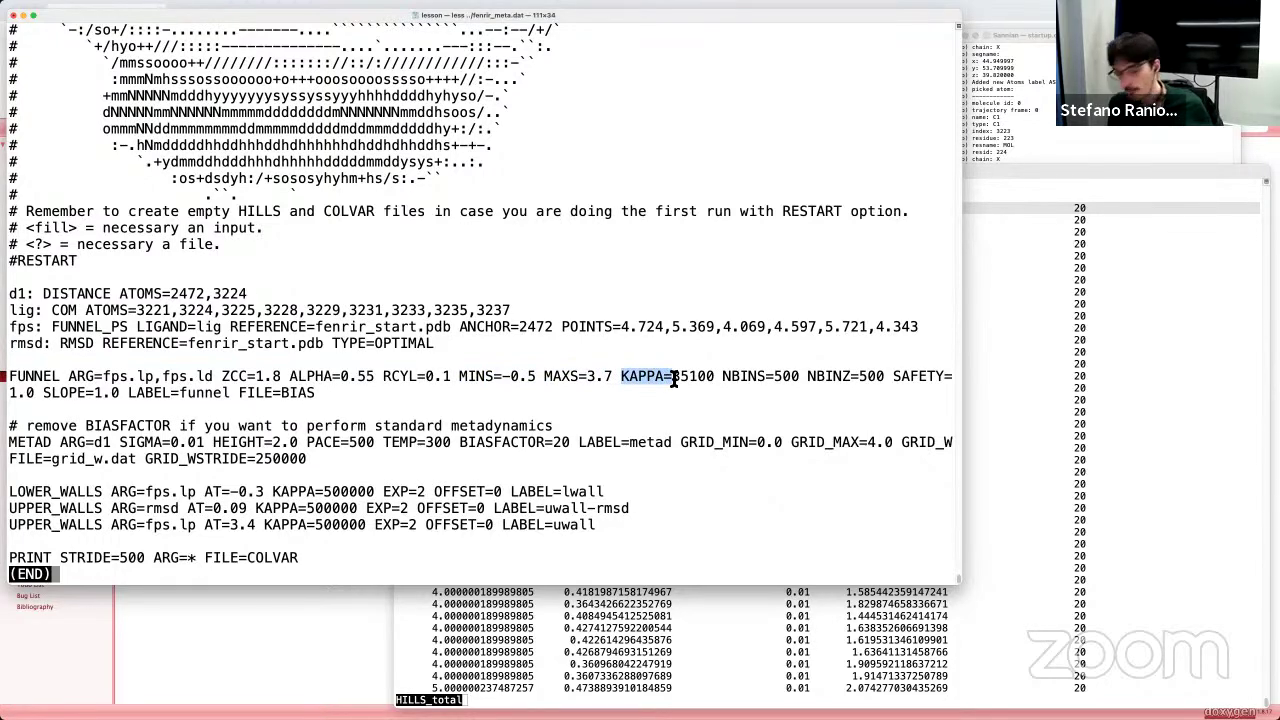
{"action": "left_click_drag", "start_coordinate": [715, 378], "coordinate": [674, 380]}
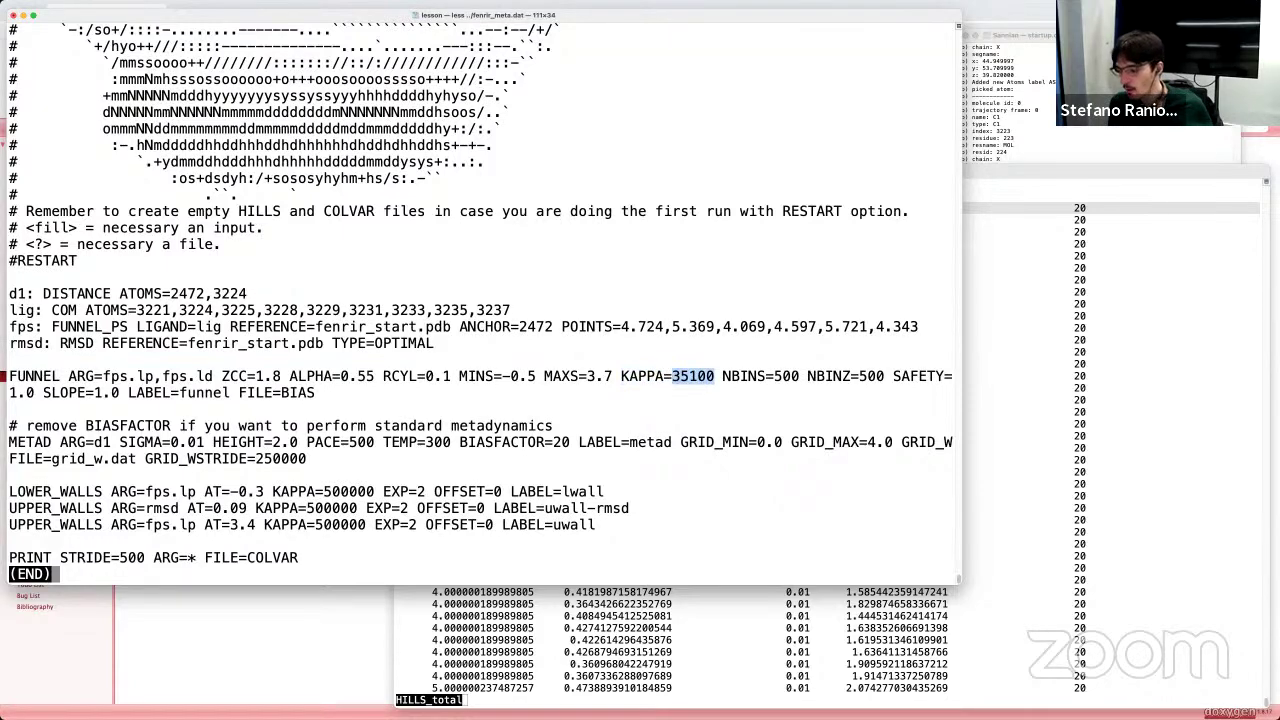
Step: Show Keynote's slide 13, Pre-processing, with the funnel BIAS map
{"action": "key", "text": "super+Tab"}
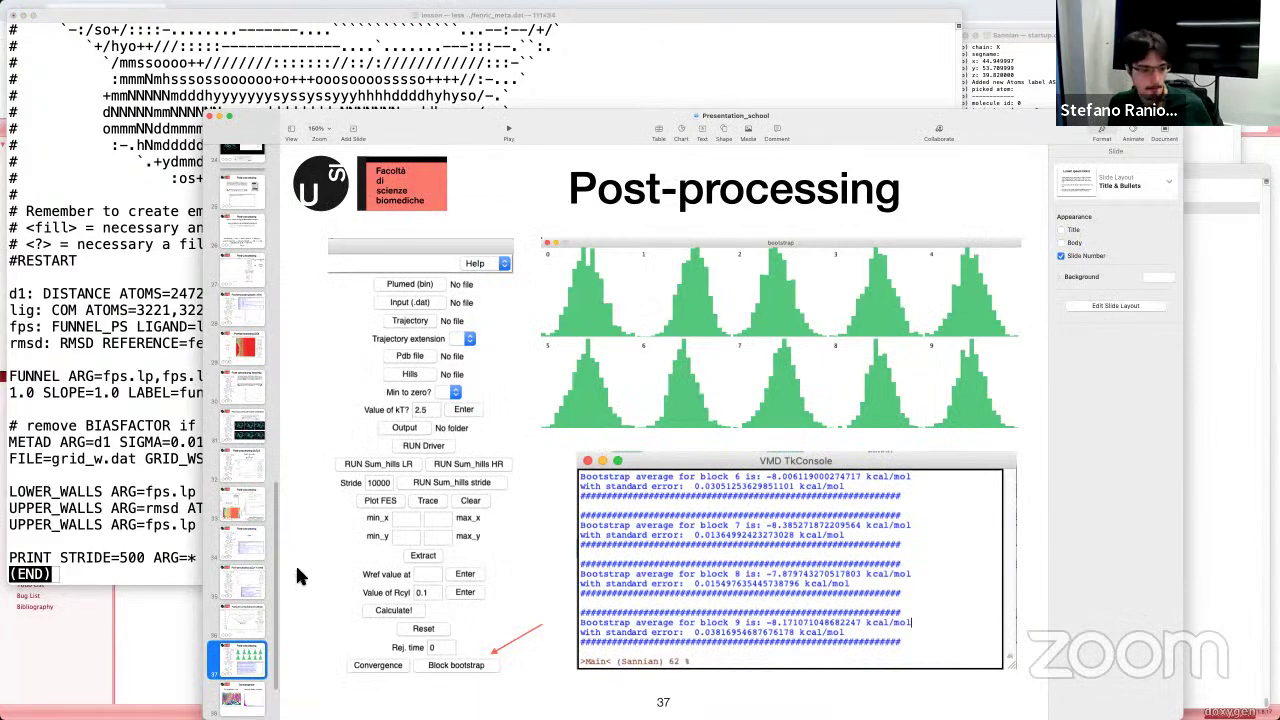
{"action": "scroll", "coordinate": [237, 556], "scroll_direction": "up", "scroll_amount": 1}
{"action": "scroll", "coordinate": [237, 556], "scroll_direction": "up", "scroll_amount": 10}
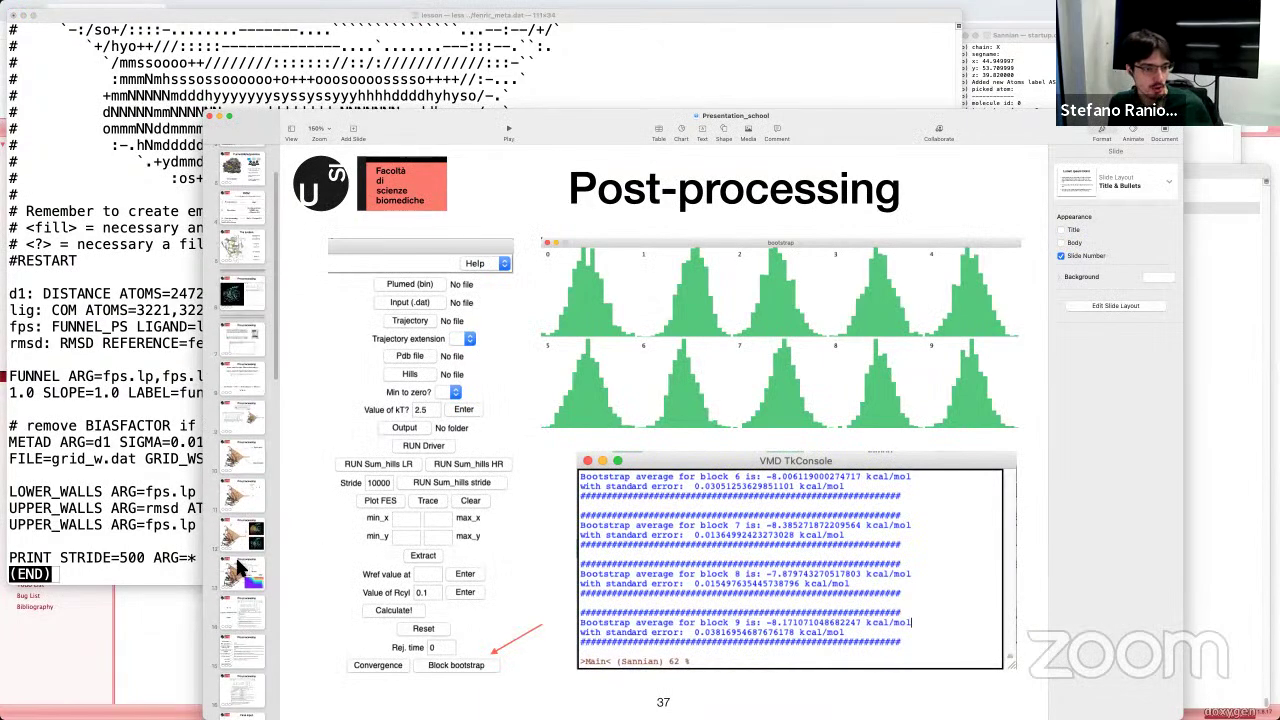
{"action": "left_click", "coordinate": [240, 578]}
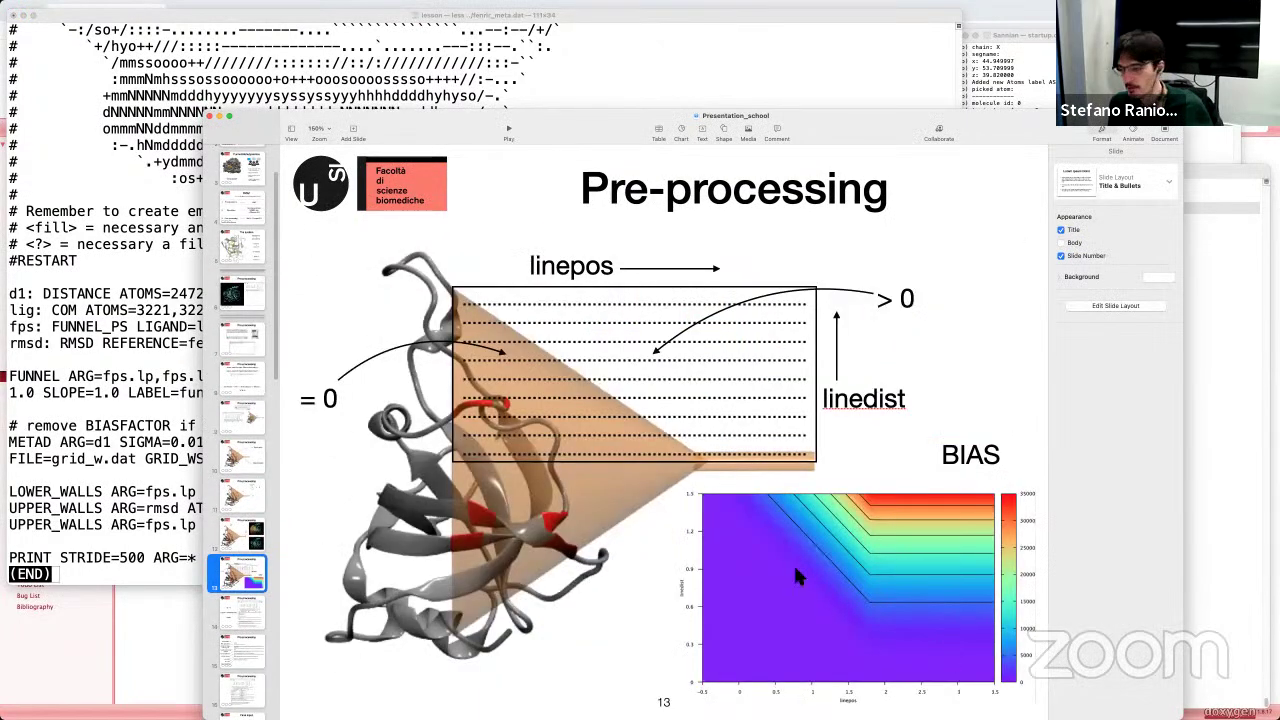
Step: Highlight the FUNNEL KAPPA value 35100 in fenrir_meta.dat, comparing it against the slide
{"action": "left_click", "coordinate": [117, 505]}
{"action": "left_click", "coordinate": [672, 378]}
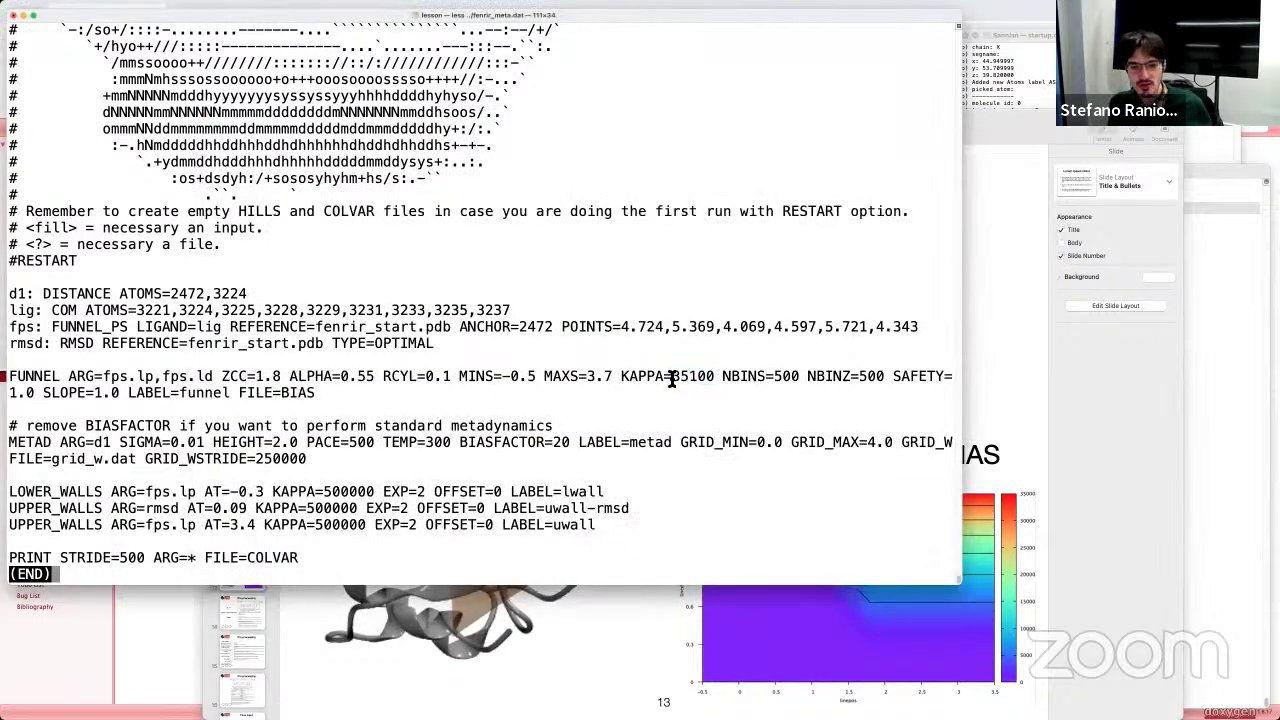
{"action": "left_click_drag", "start_coordinate": [674, 378], "coordinate": [716, 377]}
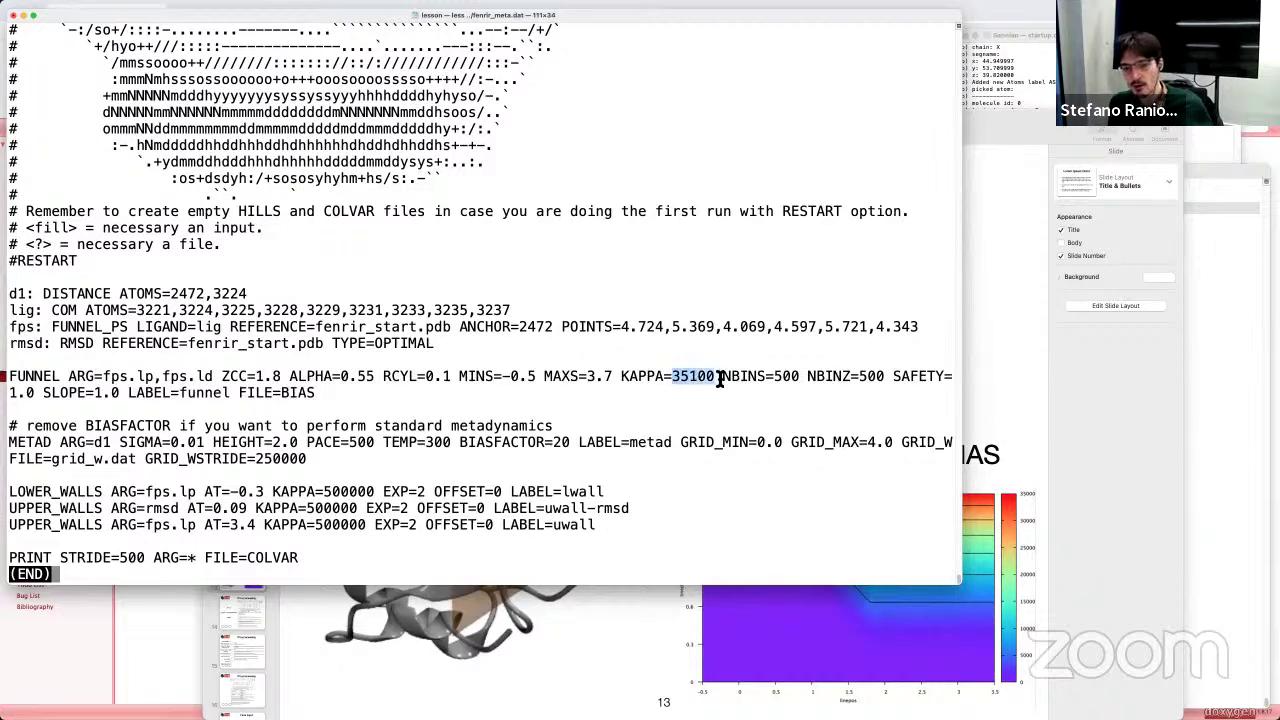
{"action": "left_click", "coordinate": [923, 634]}
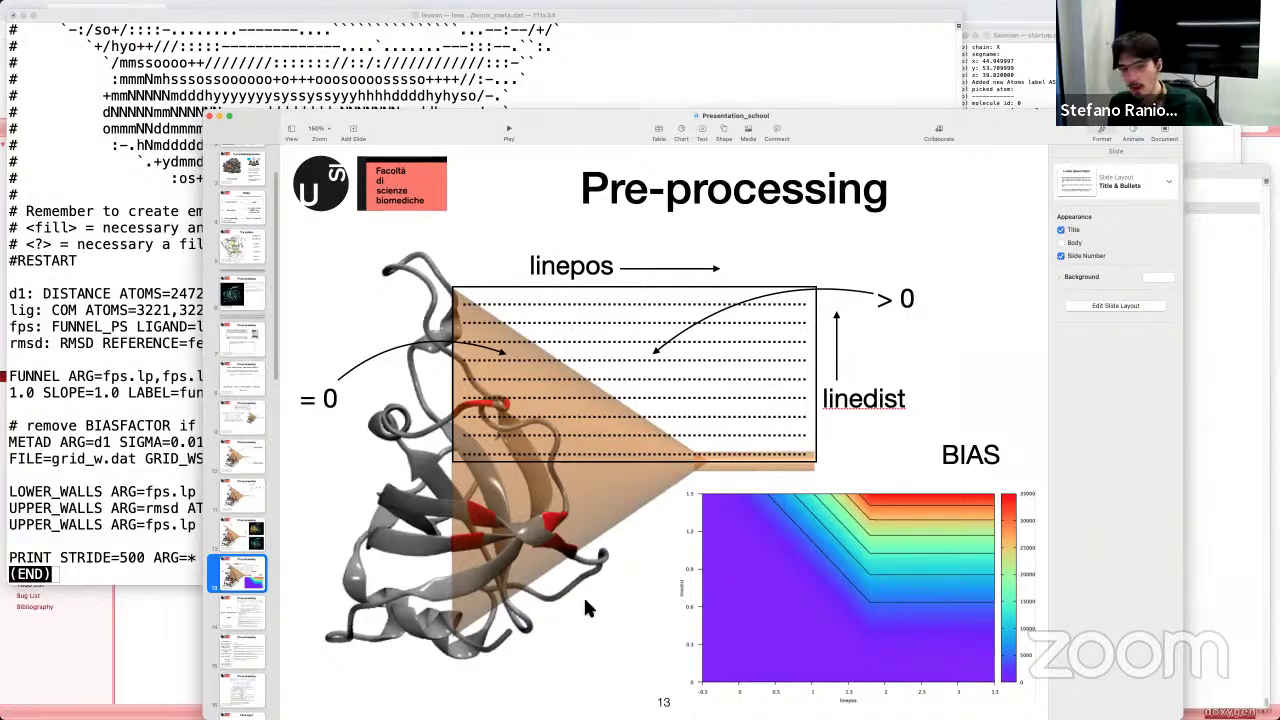
{"action": "left_click", "coordinate": [97, 510]}
{"action": "left_click", "coordinate": [676, 376]}
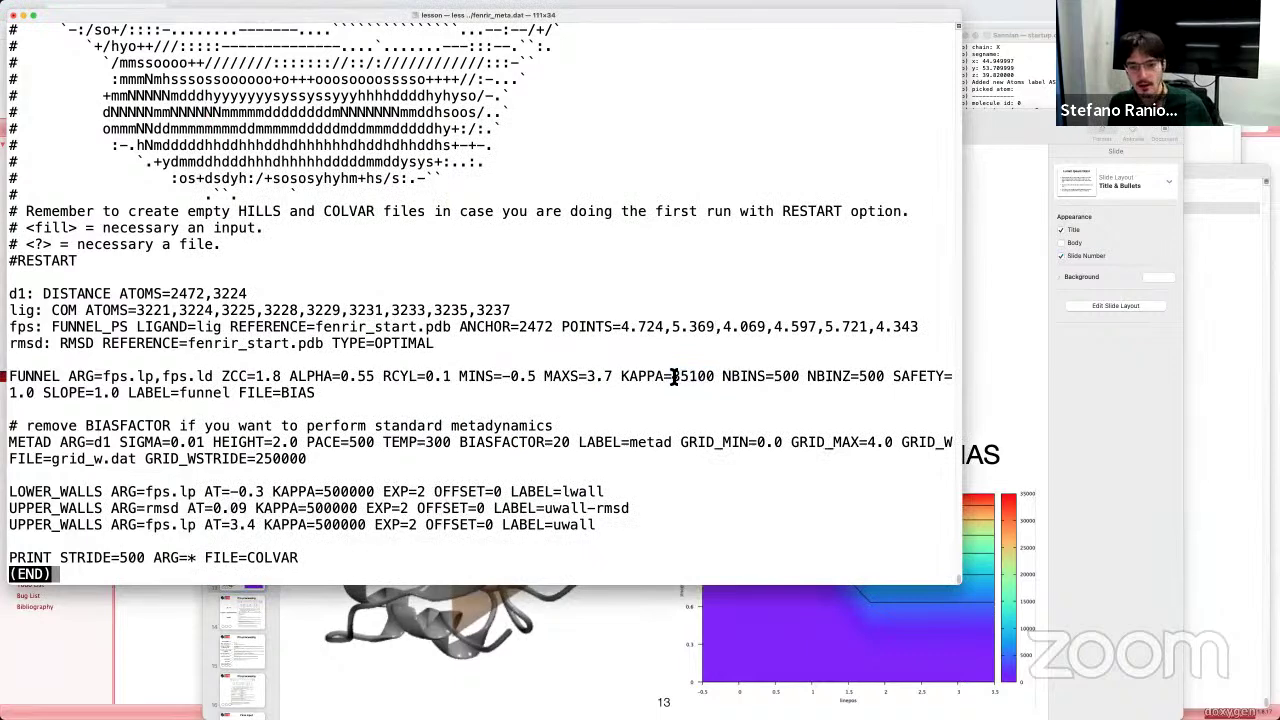
{"action": "left_click_drag", "start_coordinate": [674, 377], "coordinate": [716, 378]}
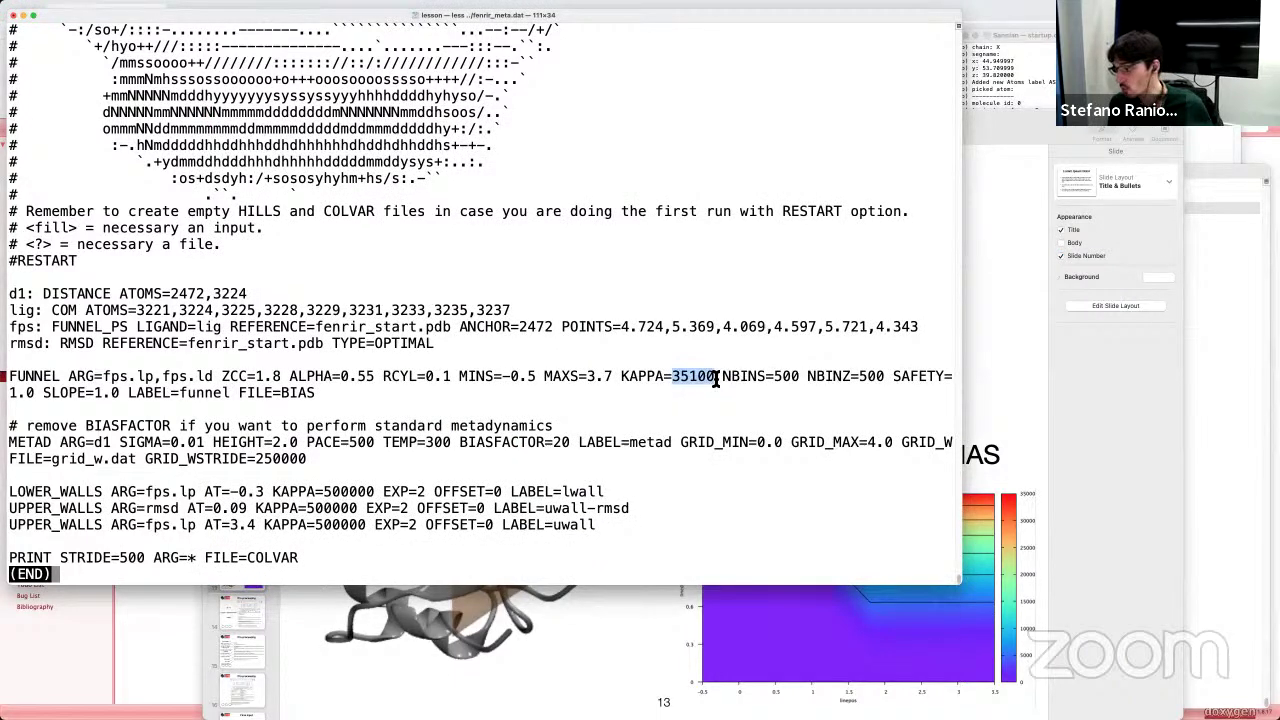
{"action": "key", "text": "super+Tab"}
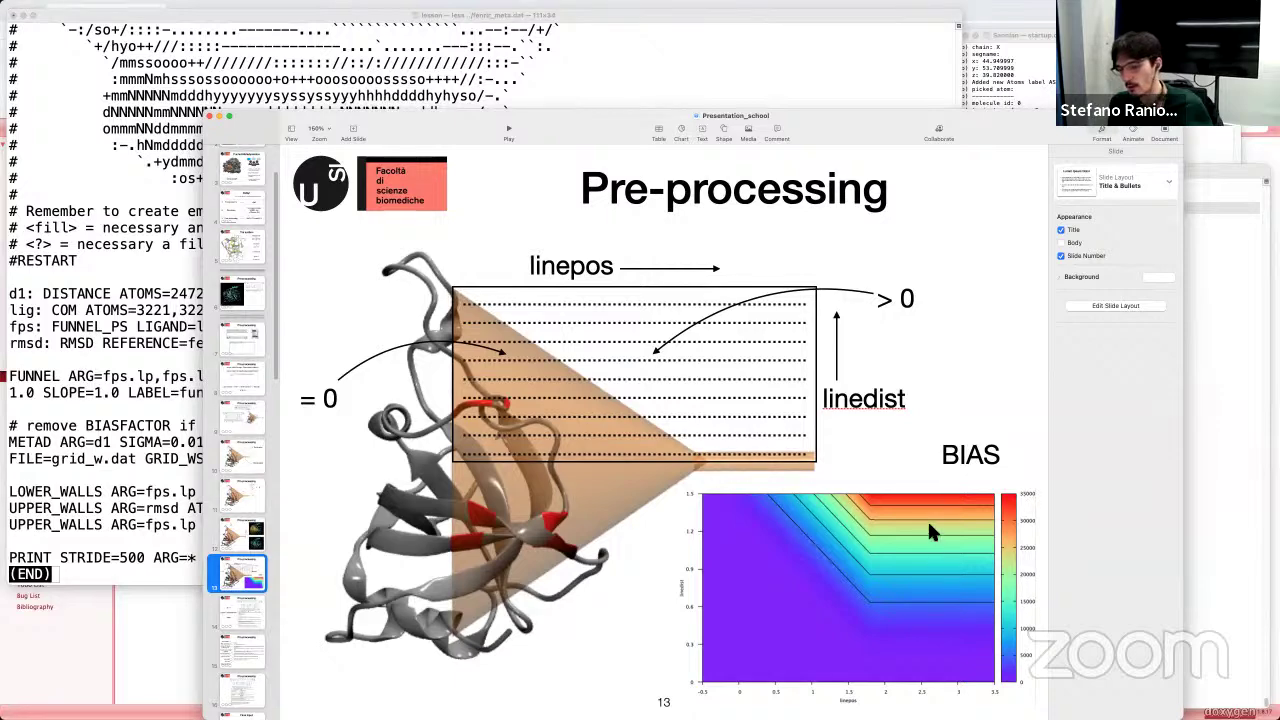
{"action": "left_click", "coordinate": [76, 572]}
{"action": "left_click_drag", "start_coordinate": [710, 376], "coordinate": [714, 376]}
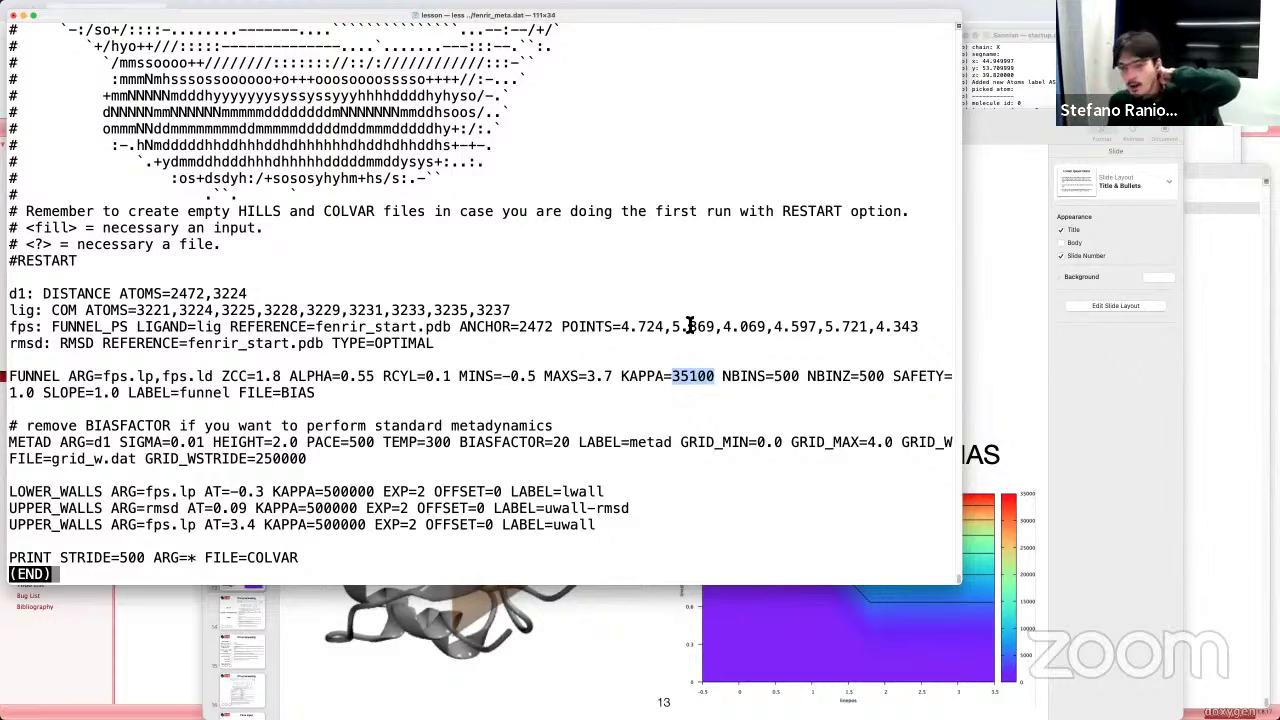
{"action": "left_click", "coordinate": [716, 380]}
{"action": "left_click_drag", "start_coordinate": [716, 380], "coordinate": [668, 380]}
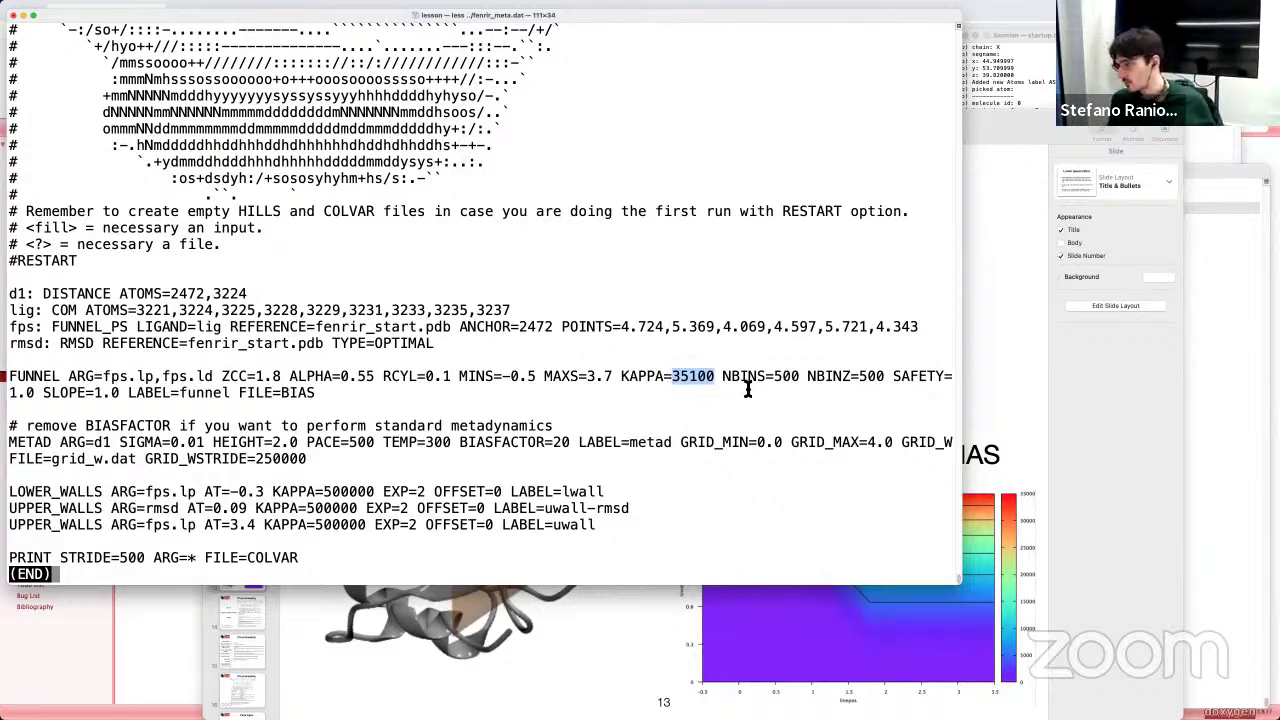
{"action": "left_click", "coordinate": [677, 378]}
{"action": "left_click_drag", "start_coordinate": [677, 378], "coordinate": [713, 378]}
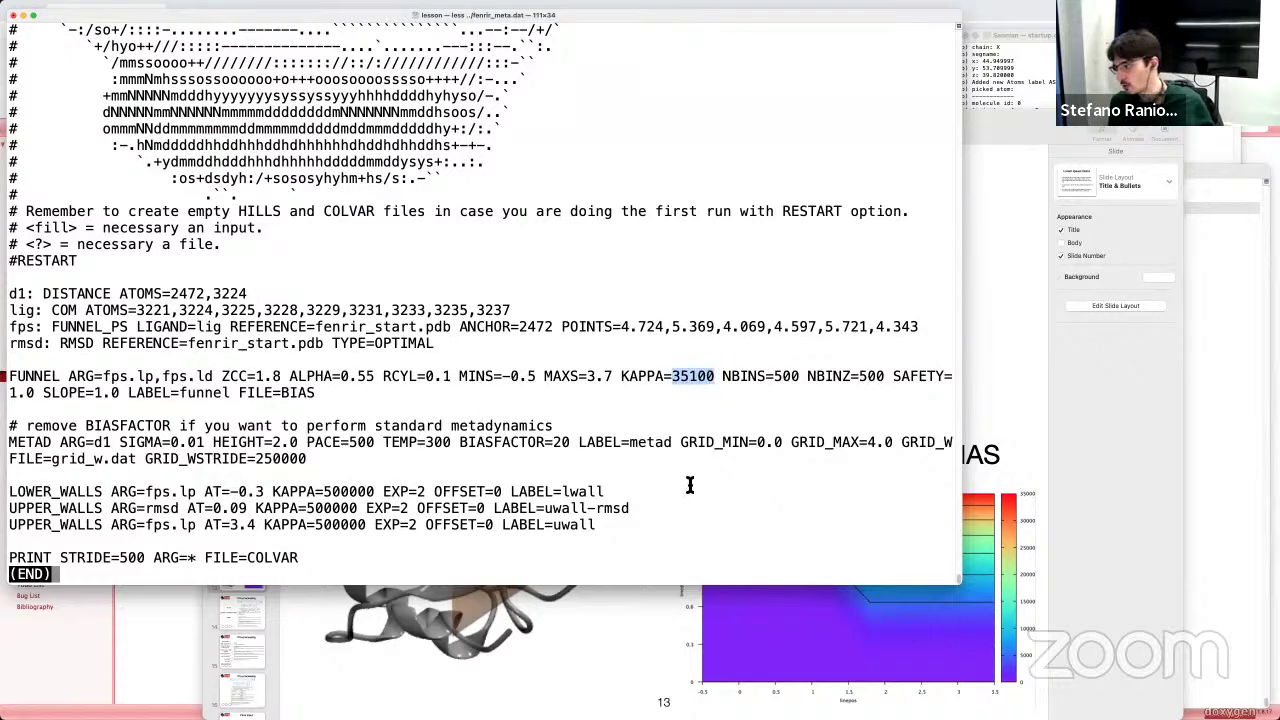
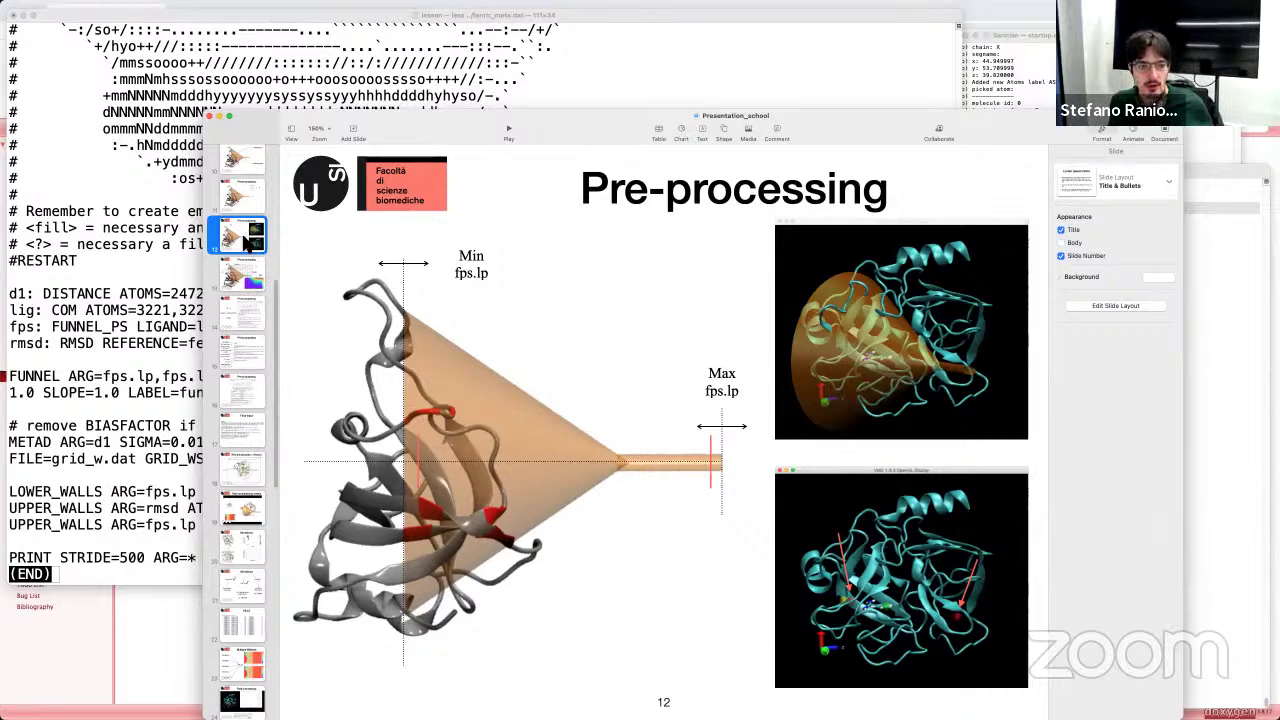
Step: Bring the terminal showing fenrir_meta.dat in front of the Keynote deck
{"action": "left_click", "coordinate": [150, 466]}
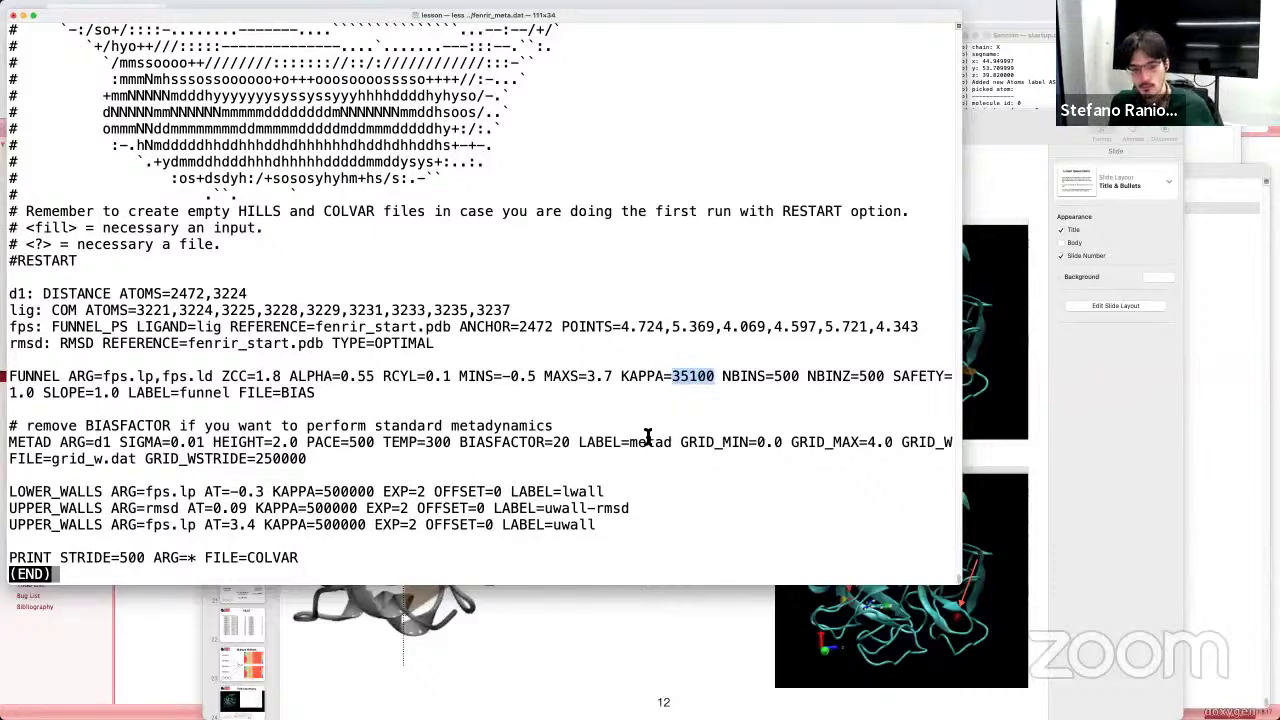
Step: Highlight NBINS=500 in the FUNNEL line, then show slide 13's linepos/linedist diagram
{"action": "left_click_drag", "start_coordinate": [724, 377], "coordinate": [773, 381]}
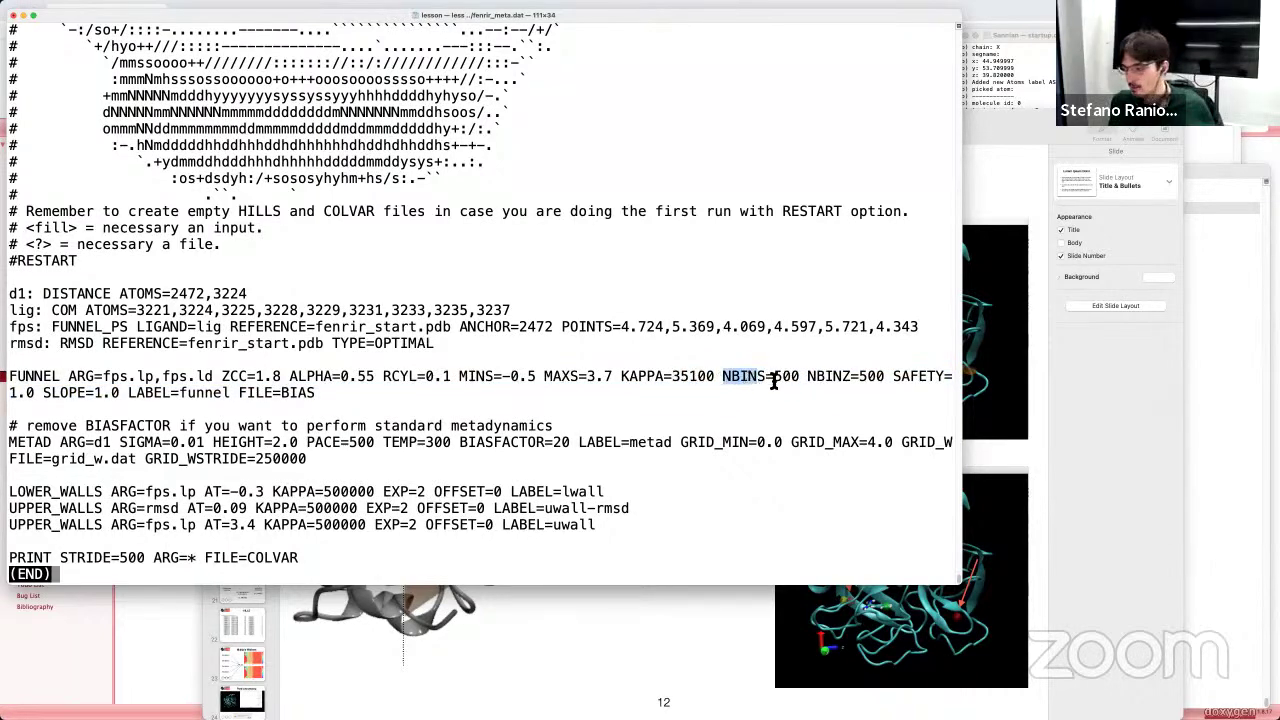
{"action": "left_click", "coordinate": [544, 696]}
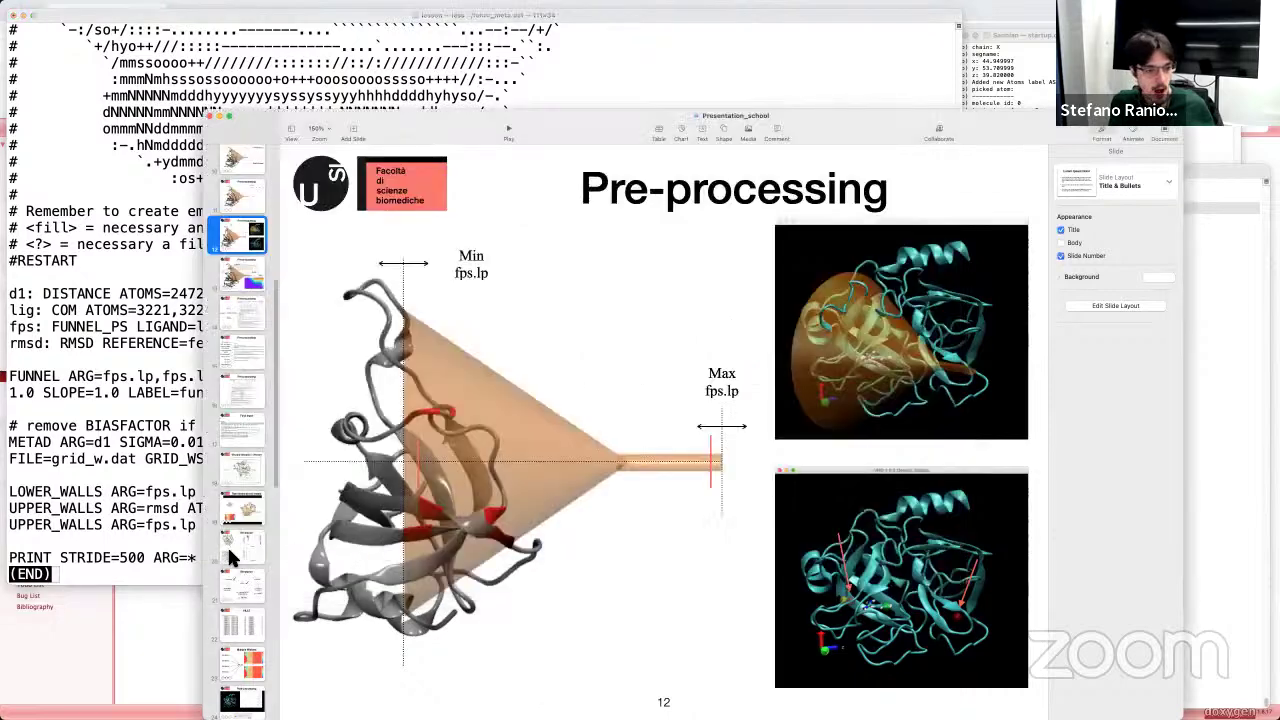
{"action": "scroll", "coordinate": [237, 421], "scroll_direction": "down", "scroll_amount": 1}
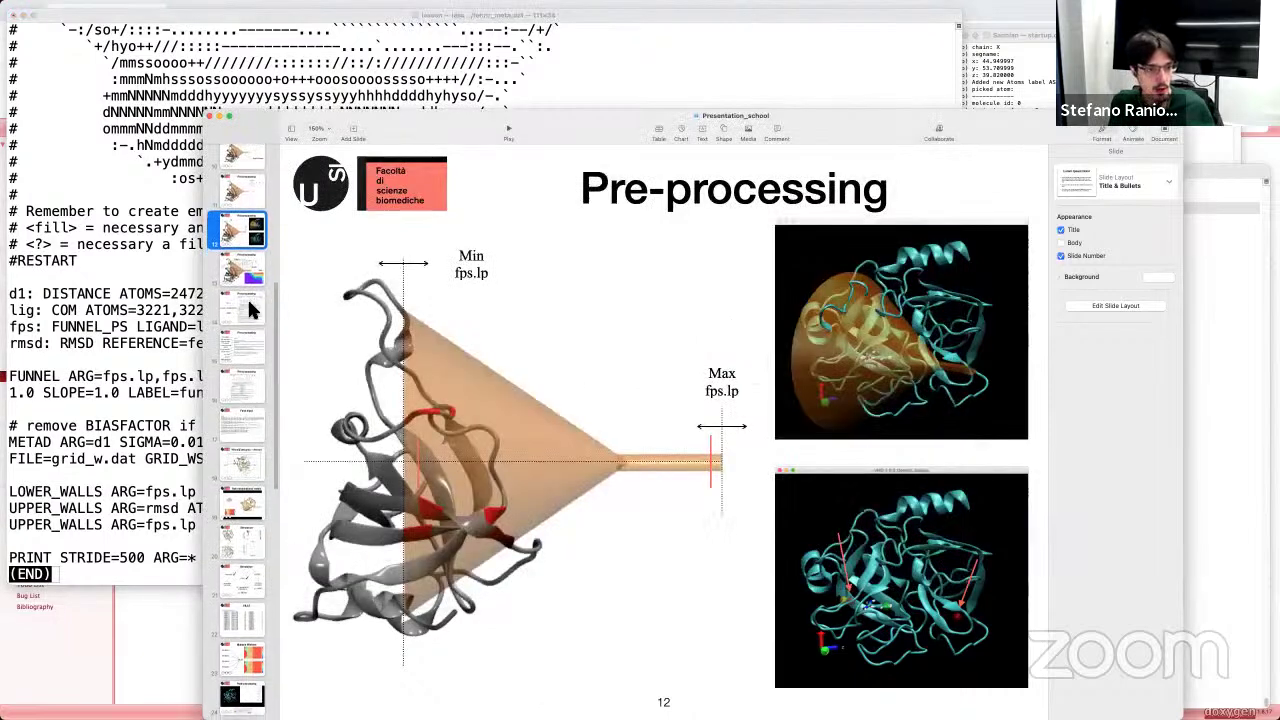
{"action": "left_click", "coordinate": [247, 268]}
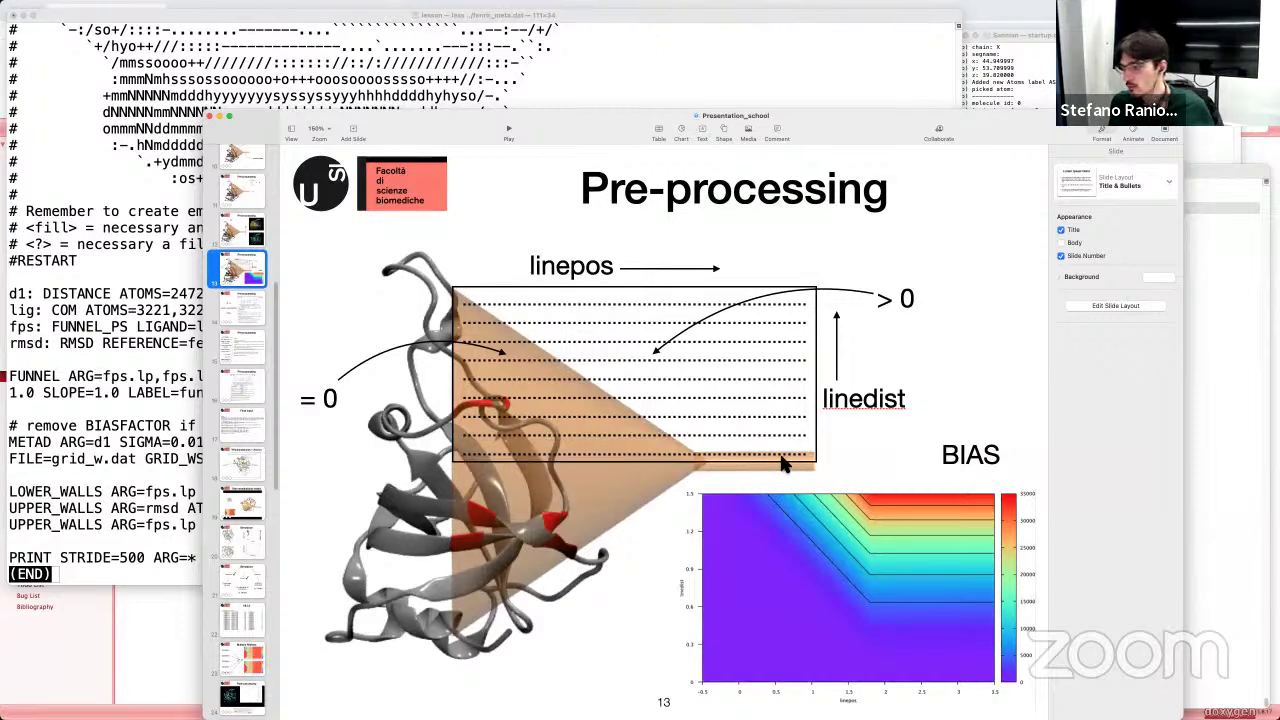
Step: Alternate between the linepos/linedist slide and fenrir_meta.dat, ending on the PLUMED file
{"action": "left_click", "coordinate": [92, 450]}
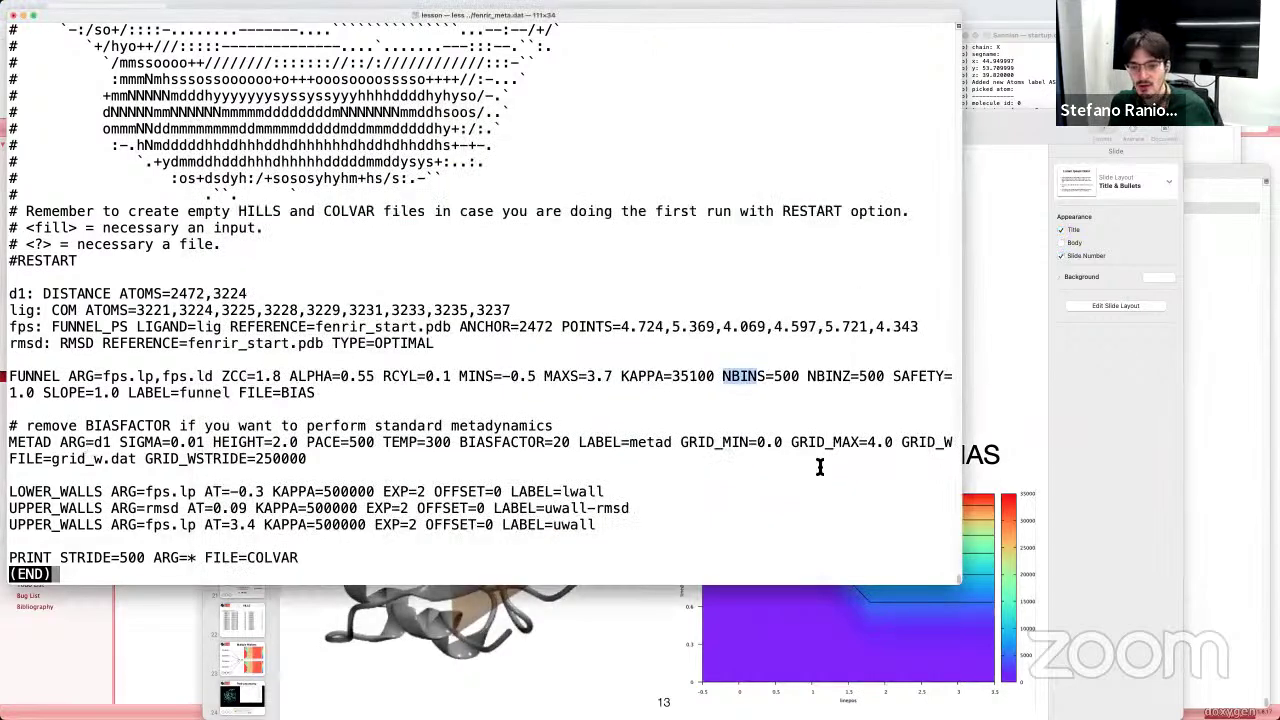
{"action": "left_click", "coordinate": [635, 651]}
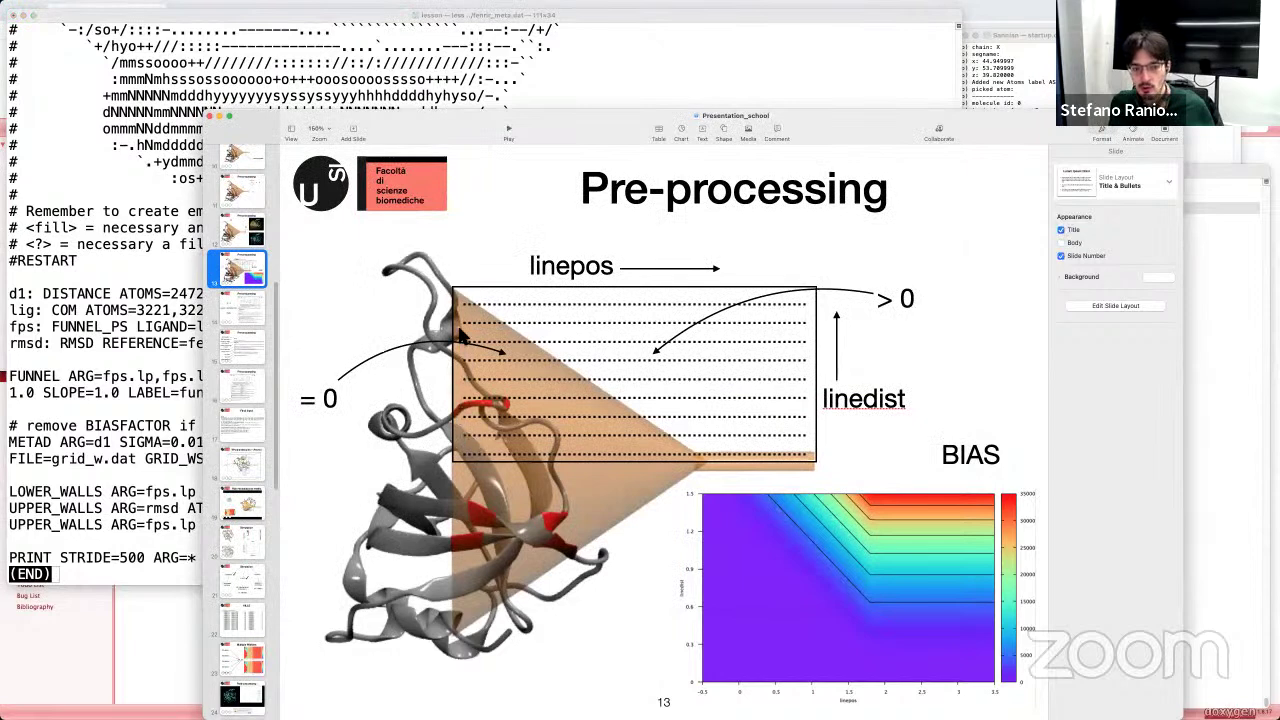
{"action": "left_click", "coordinate": [211, 439]}
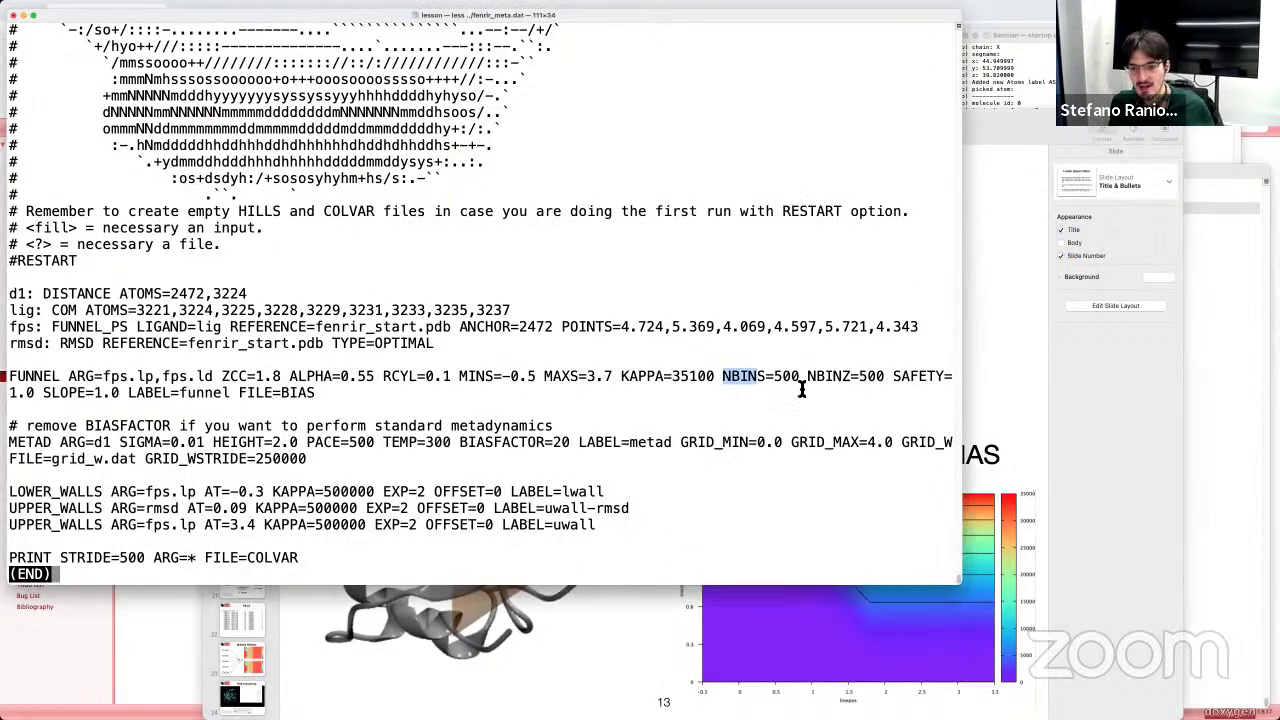
{"action": "left_click", "coordinate": [545, 650]}
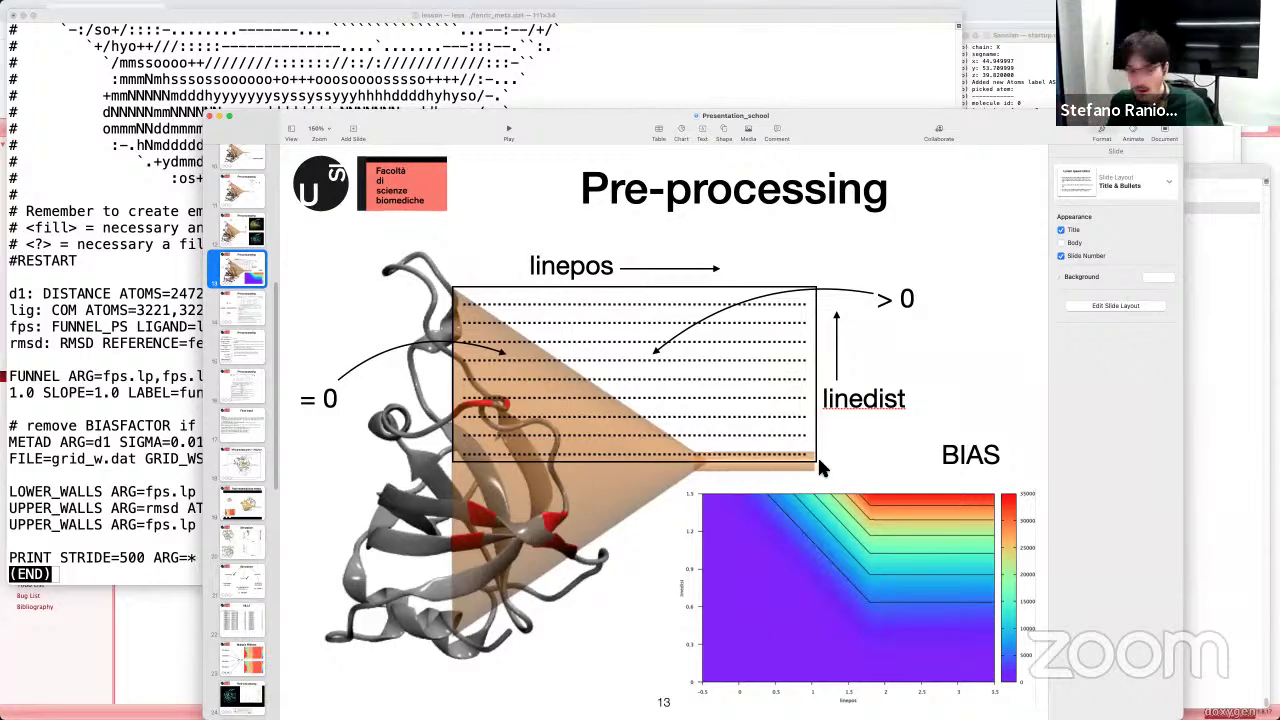
{"action": "left_click", "coordinate": [128, 470]}
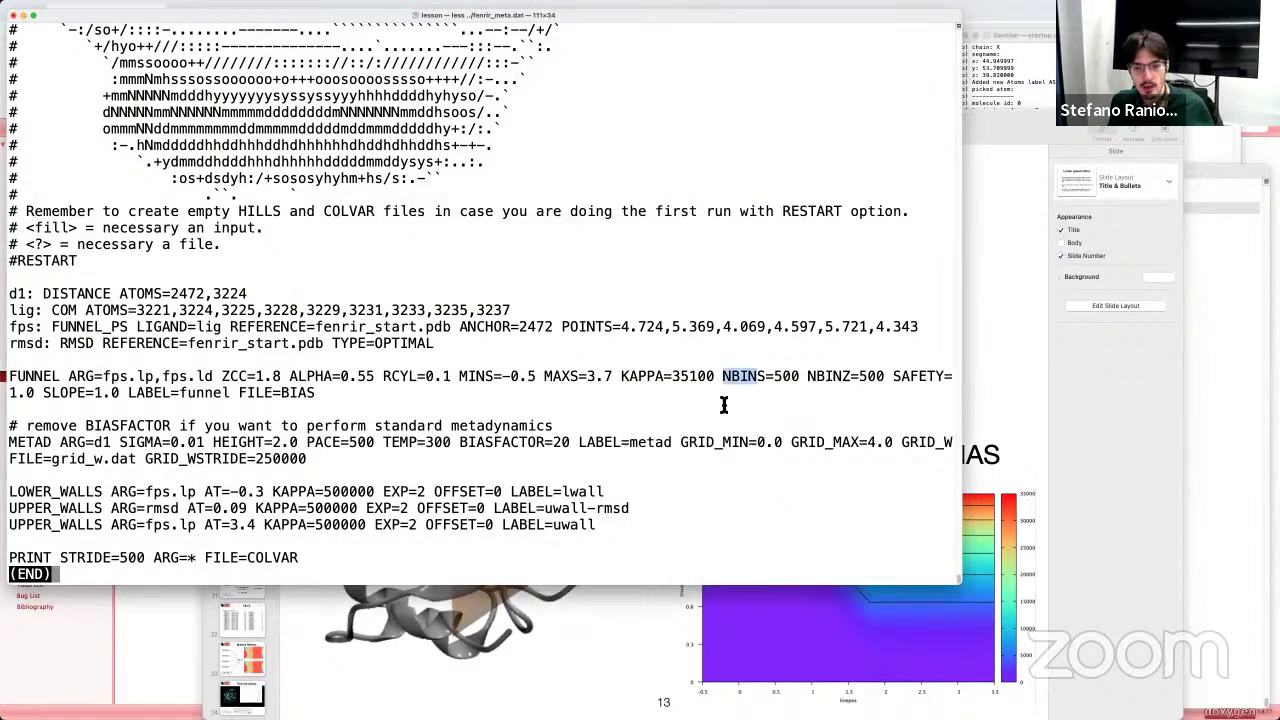
{"action": "left_click_drag", "start_coordinate": [726, 378], "coordinate": [788, 378]}
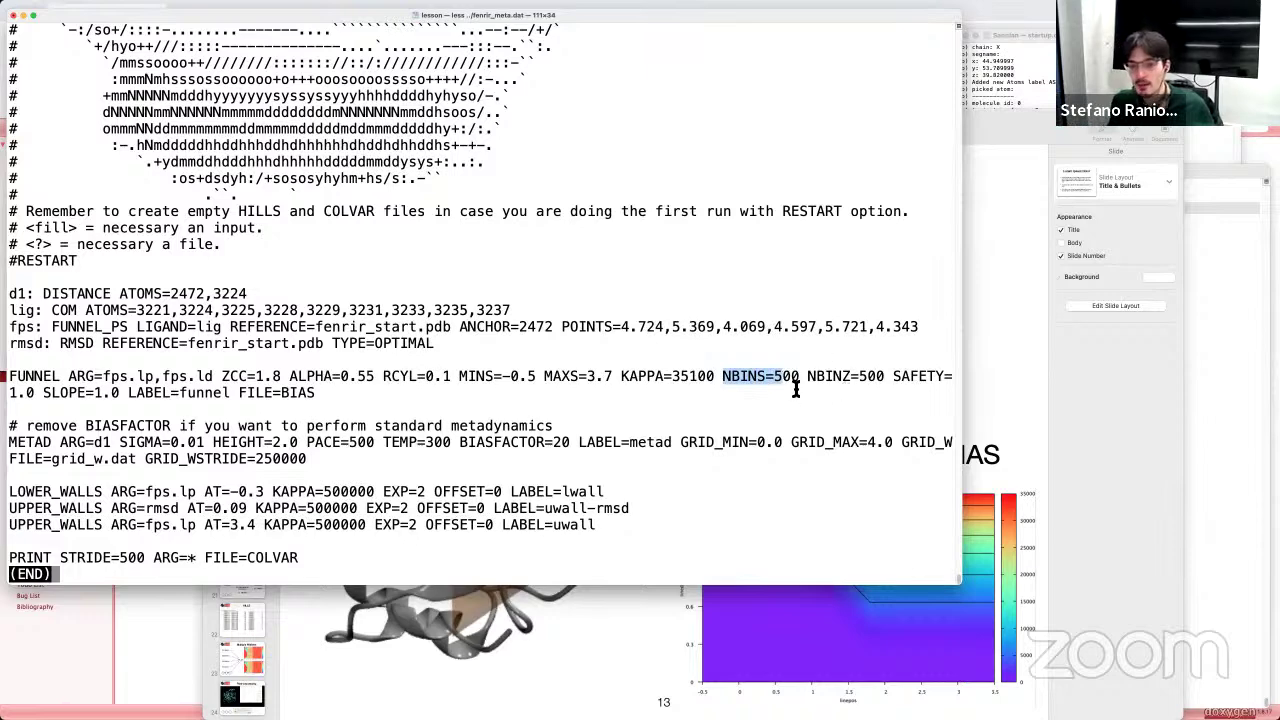
{"action": "double_click", "coordinate": [788, 378]}
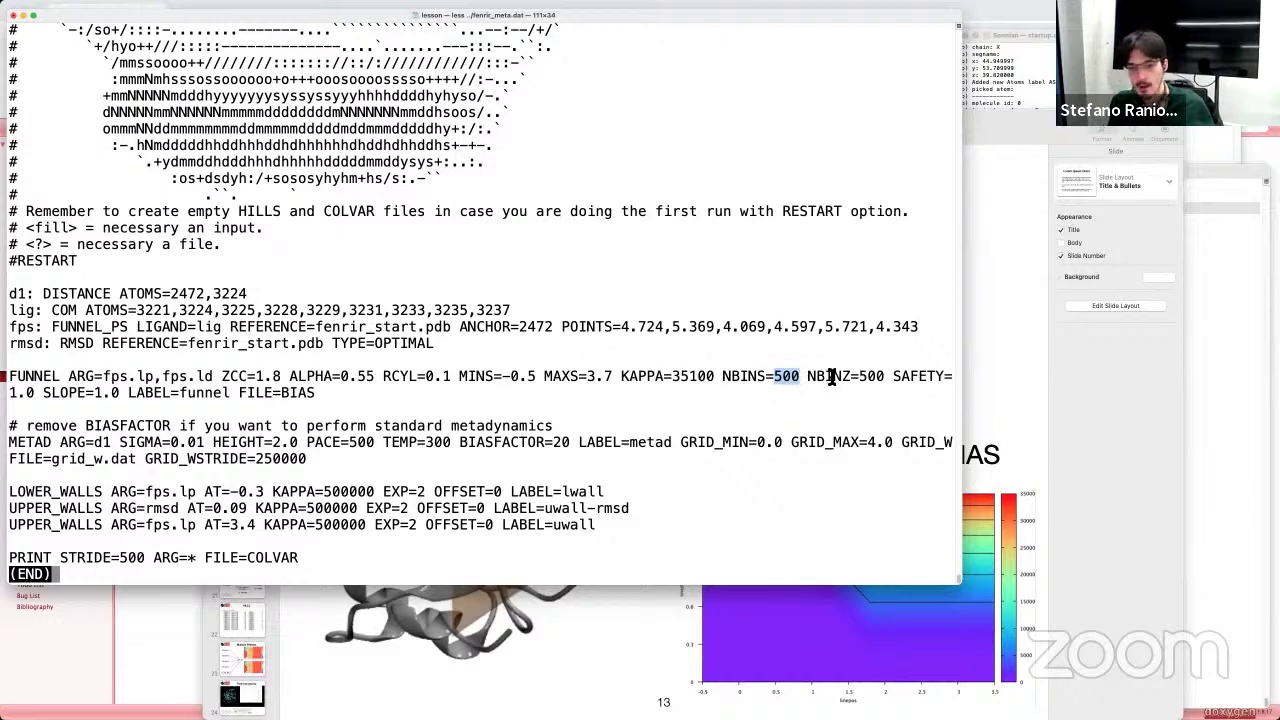
{"action": "left_click_drag", "start_coordinate": [893, 378], "coordinate": [117, 398]}
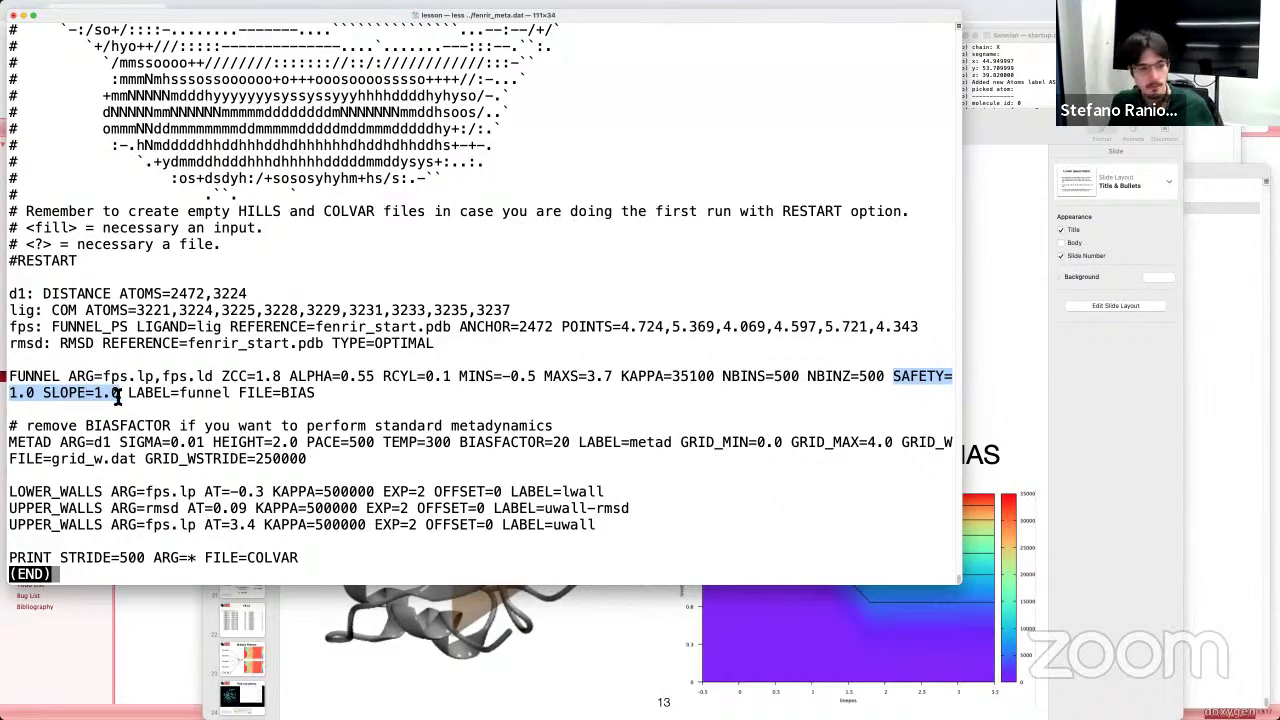
{"action": "left_click_drag", "start_coordinate": [128, 393], "coordinate": [233, 397]}
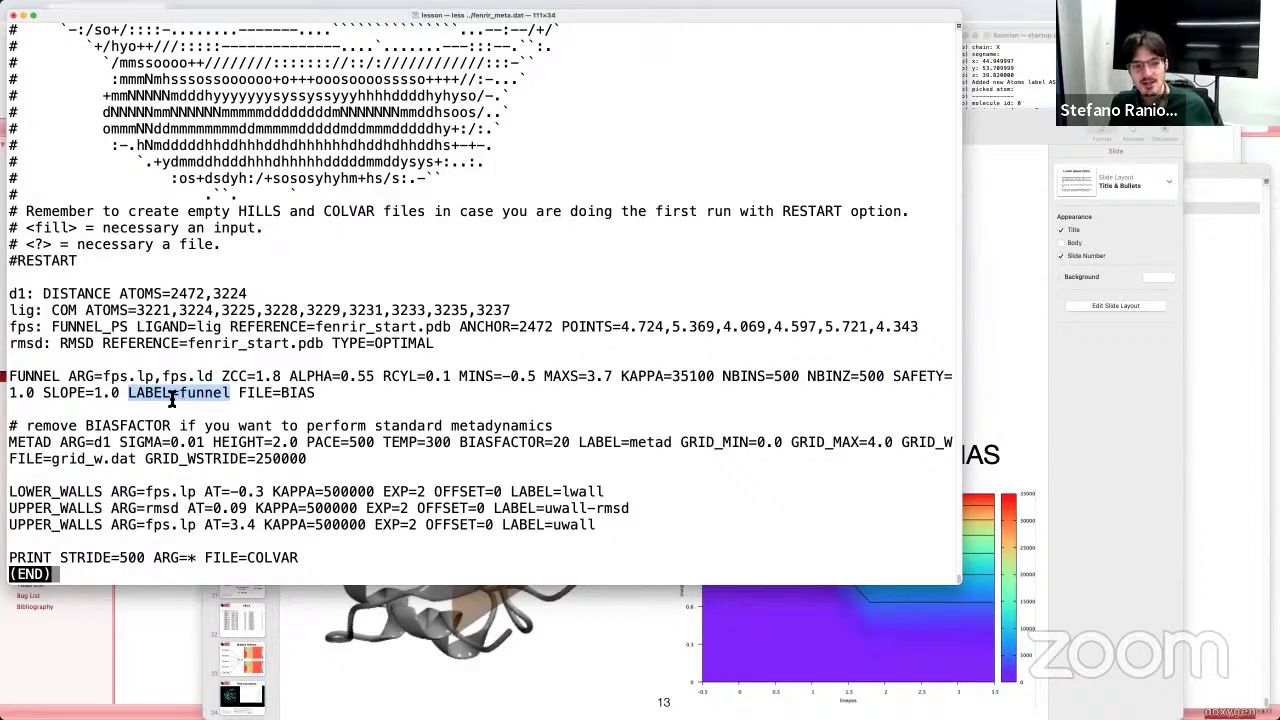
{"action": "left_click_drag", "start_coordinate": [50, 345], "coordinate": [440, 354]}
{"action": "left_click", "coordinate": [55, 345]}
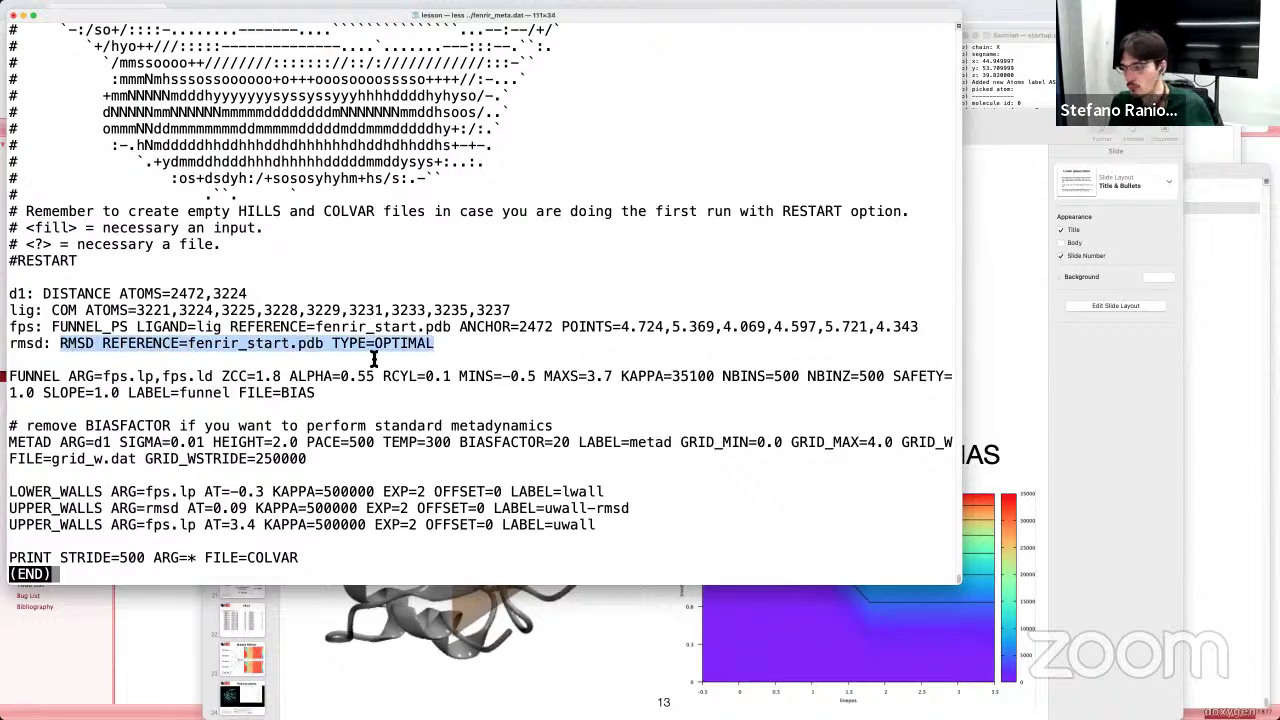
{"action": "left_click_drag", "start_coordinate": [12, 377], "coordinate": [355, 402]}
{"action": "left_click", "coordinate": [60, 377]}
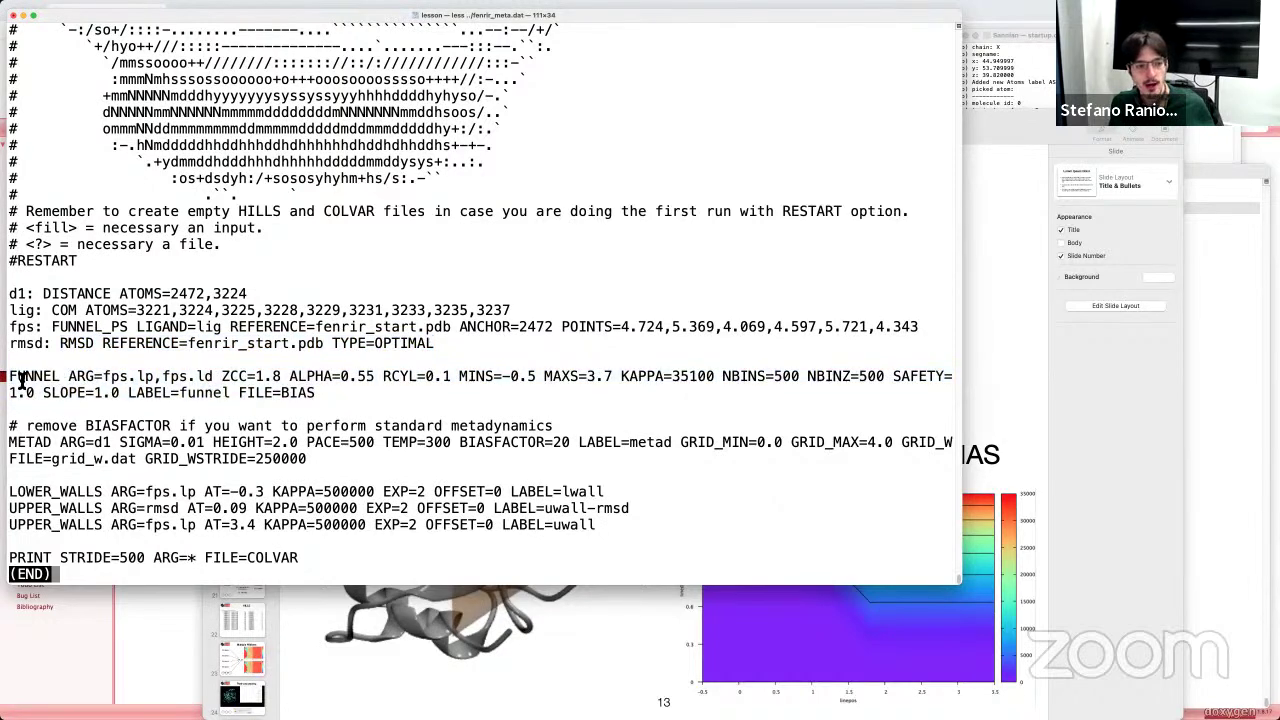
{"action": "left_click_drag", "start_coordinate": [115, 392], "coordinate": [232, 396], "text": "shift"}
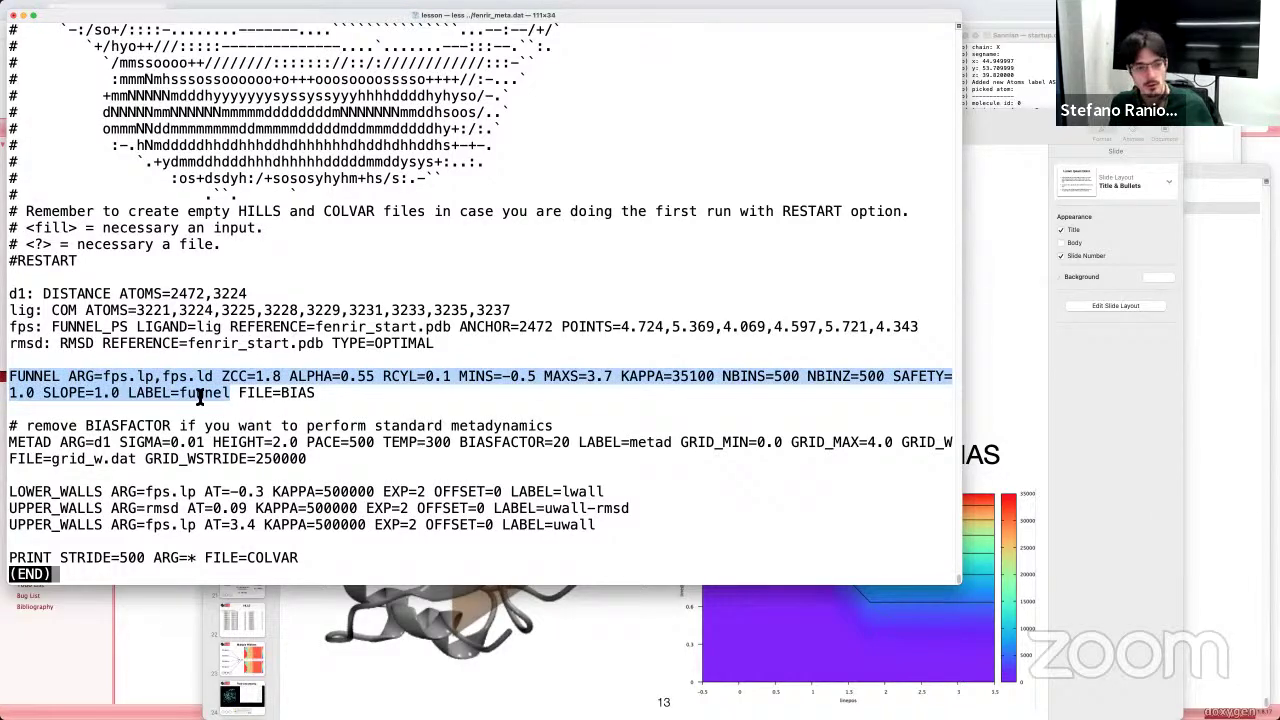
{"action": "left_click", "coordinate": [190, 398]}
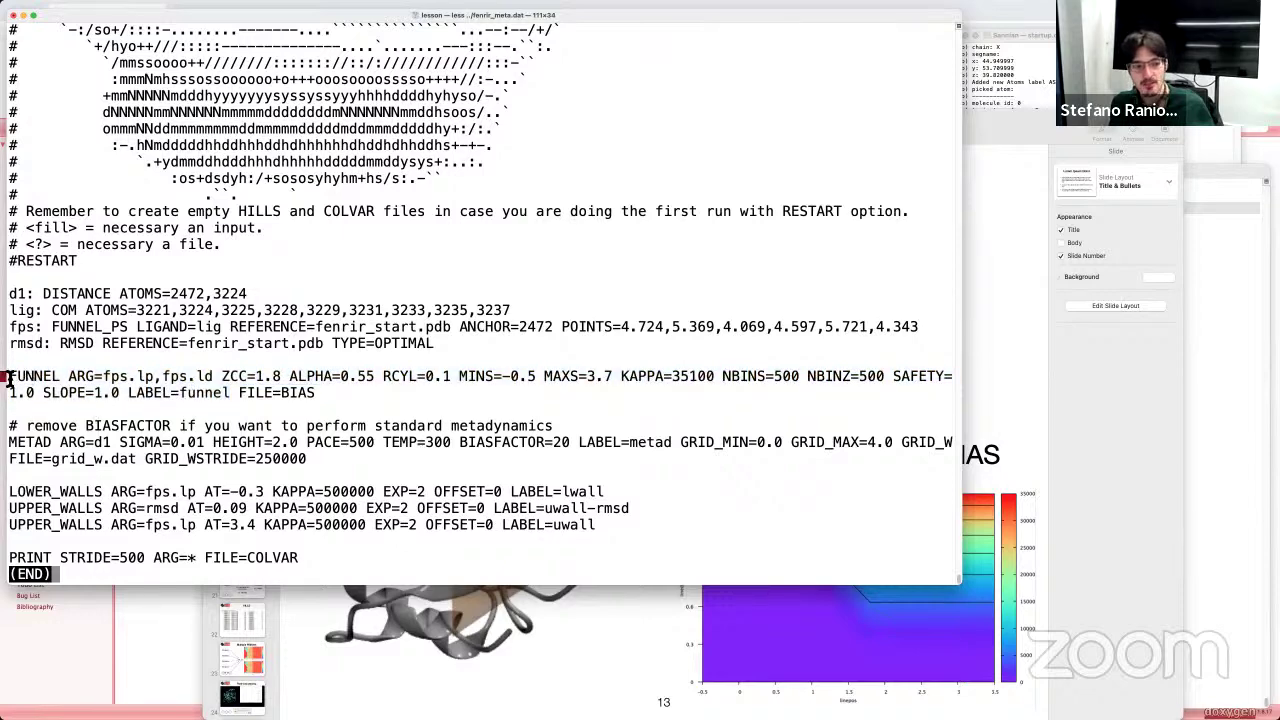
{"action": "left_click_drag", "start_coordinate": [8, 378], "coordinate": [120, 395]}
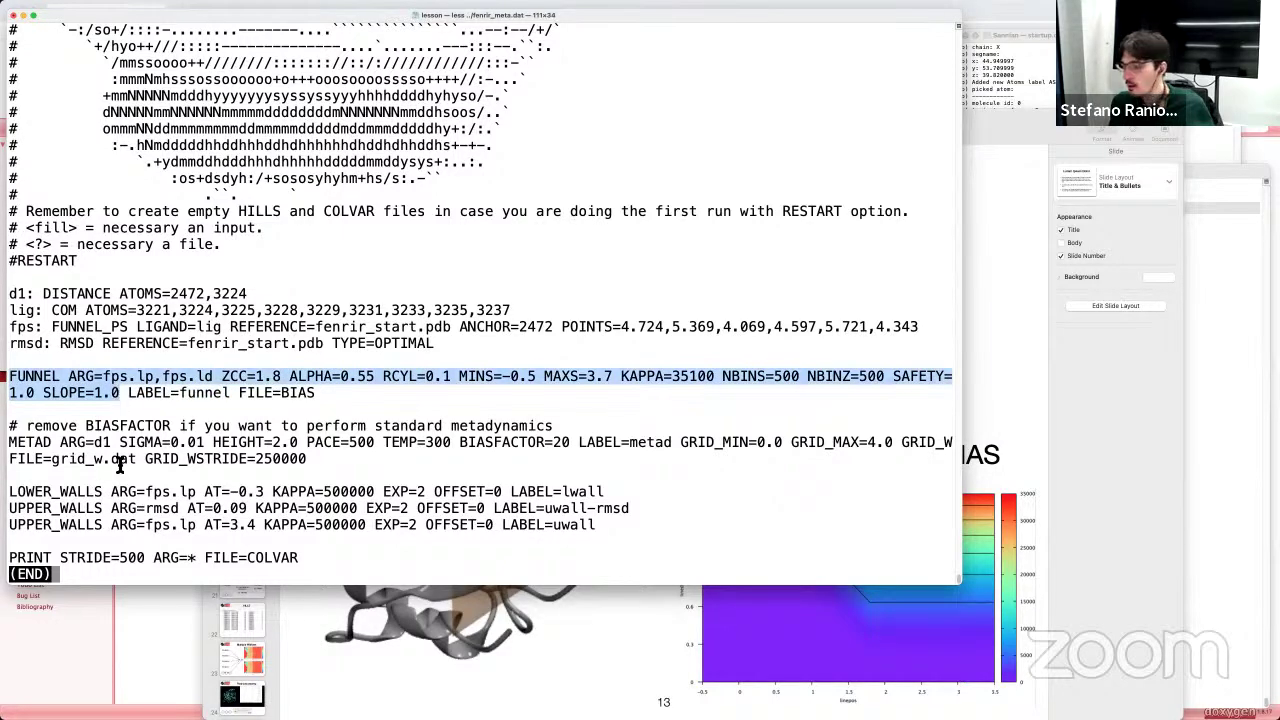
{"action": "double_click", "coordinate": [182, 394]}
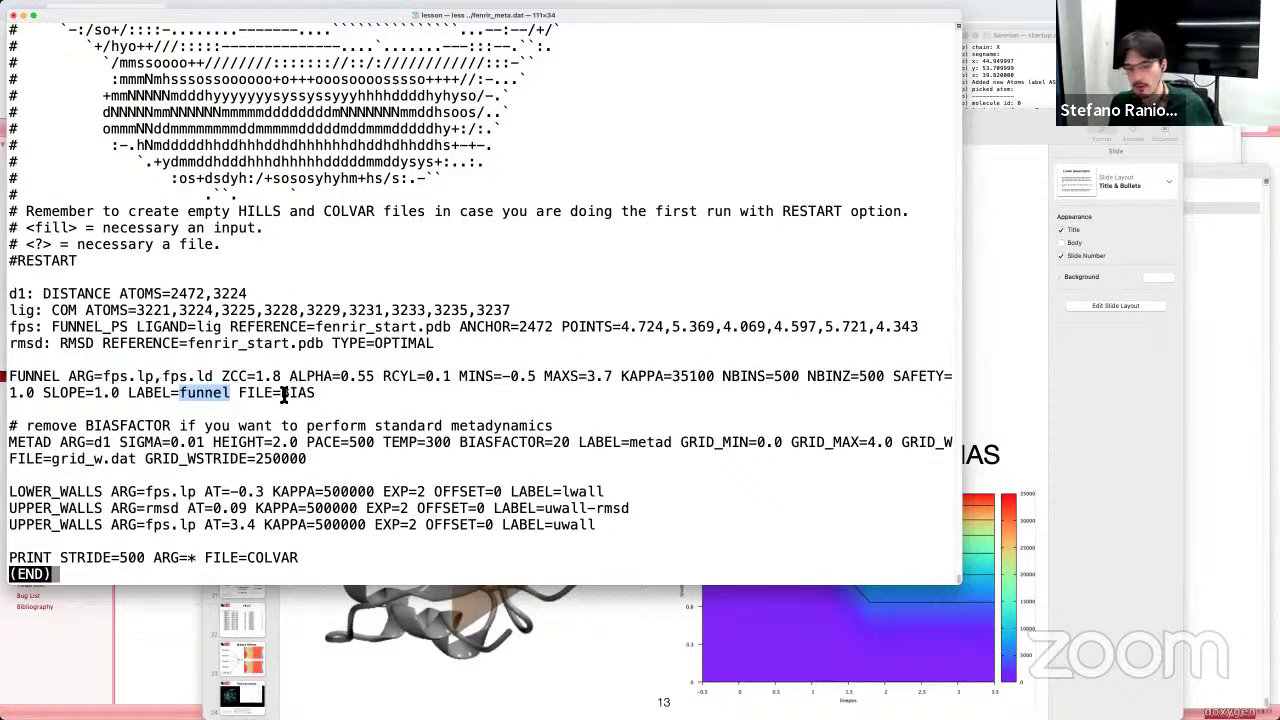
{"action": "left_click_drag", "start_coordinate": [239, 395], "coordinate": [312, 397]}
{"action": "left_click", "coordinate": [314, 397]}
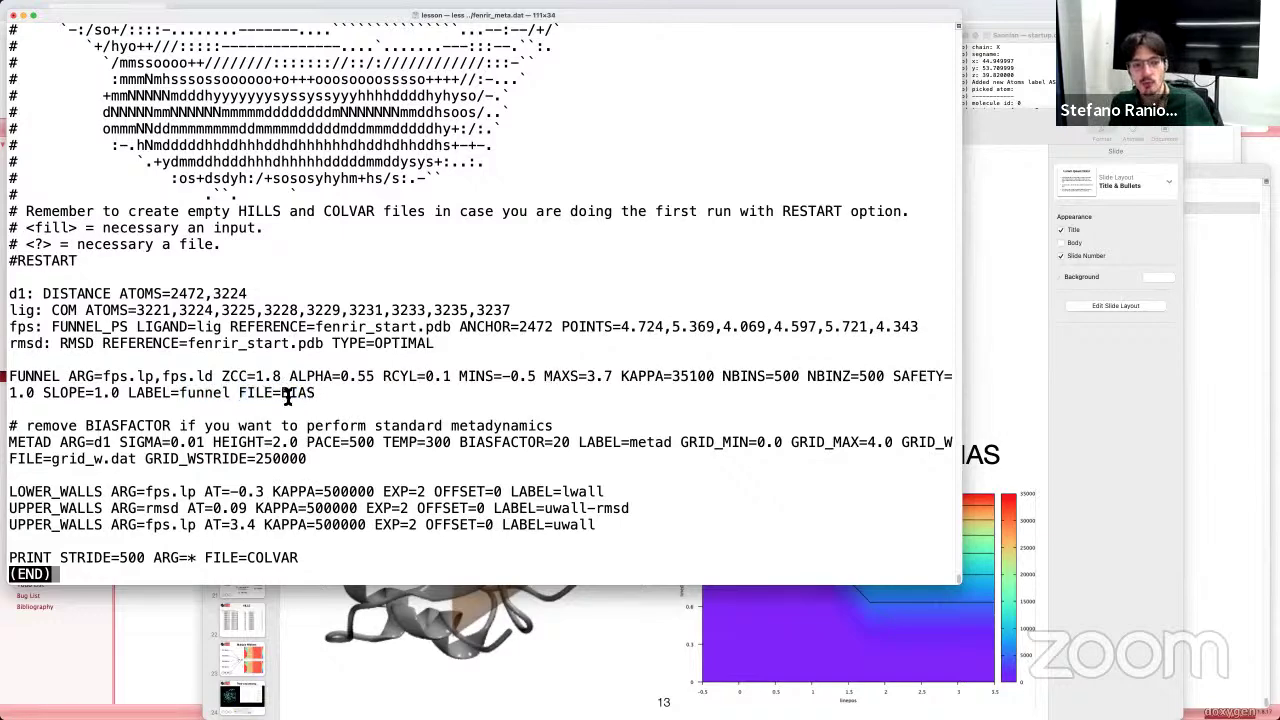
{"action": "double_click", "coordinate": [284, 396]}
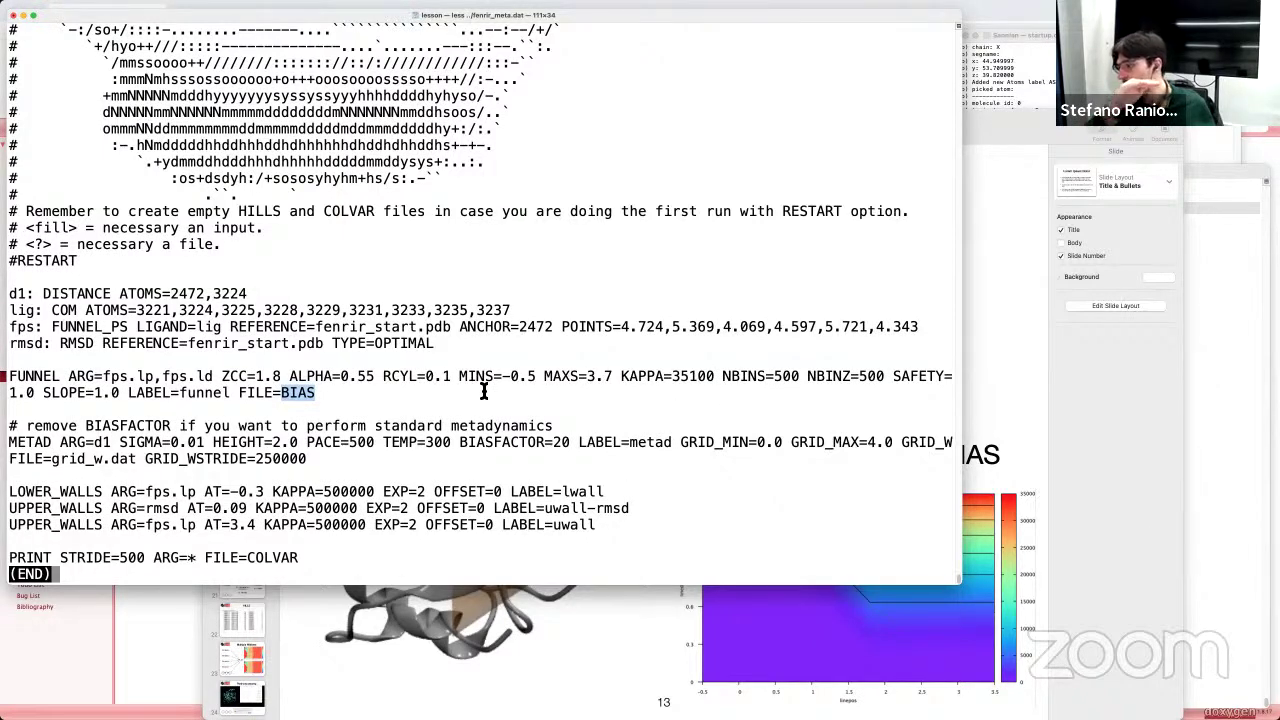
{"action": "left_click", "coordinate": [300, 396]}
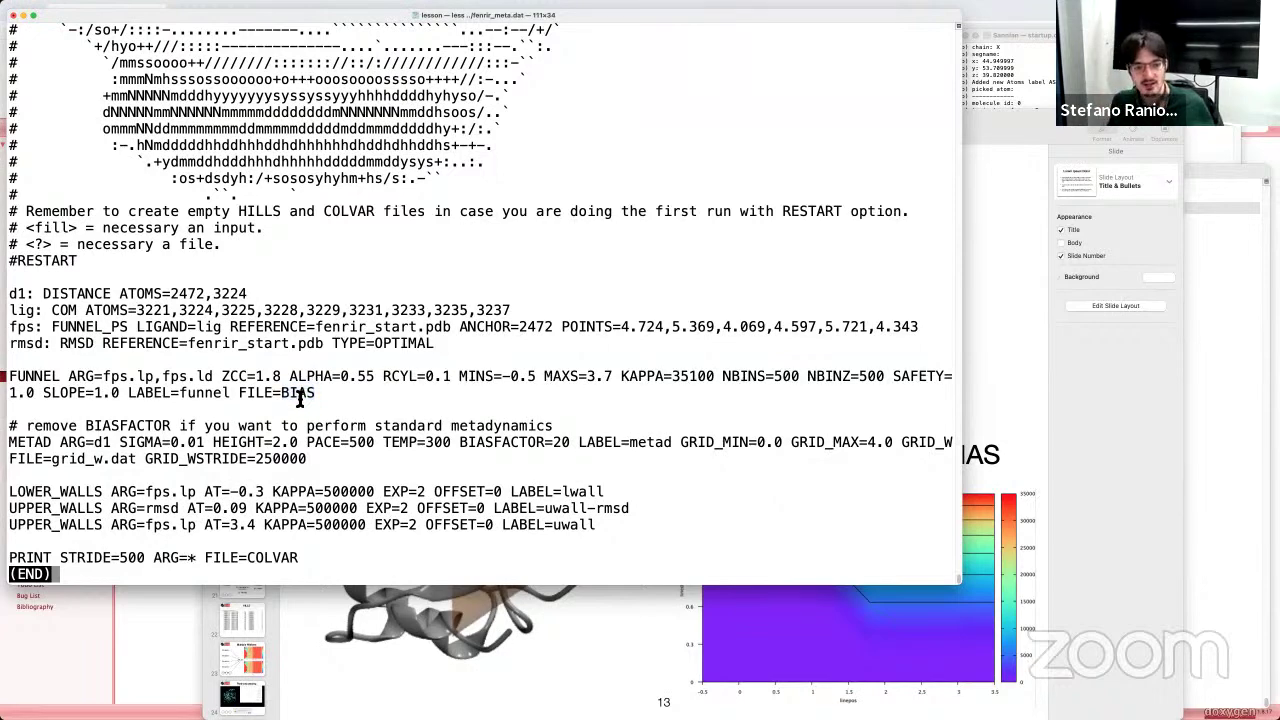
{"action": "left_click_drag", "start_coordinate": [284, 396], "coordinate": [316, 396]}
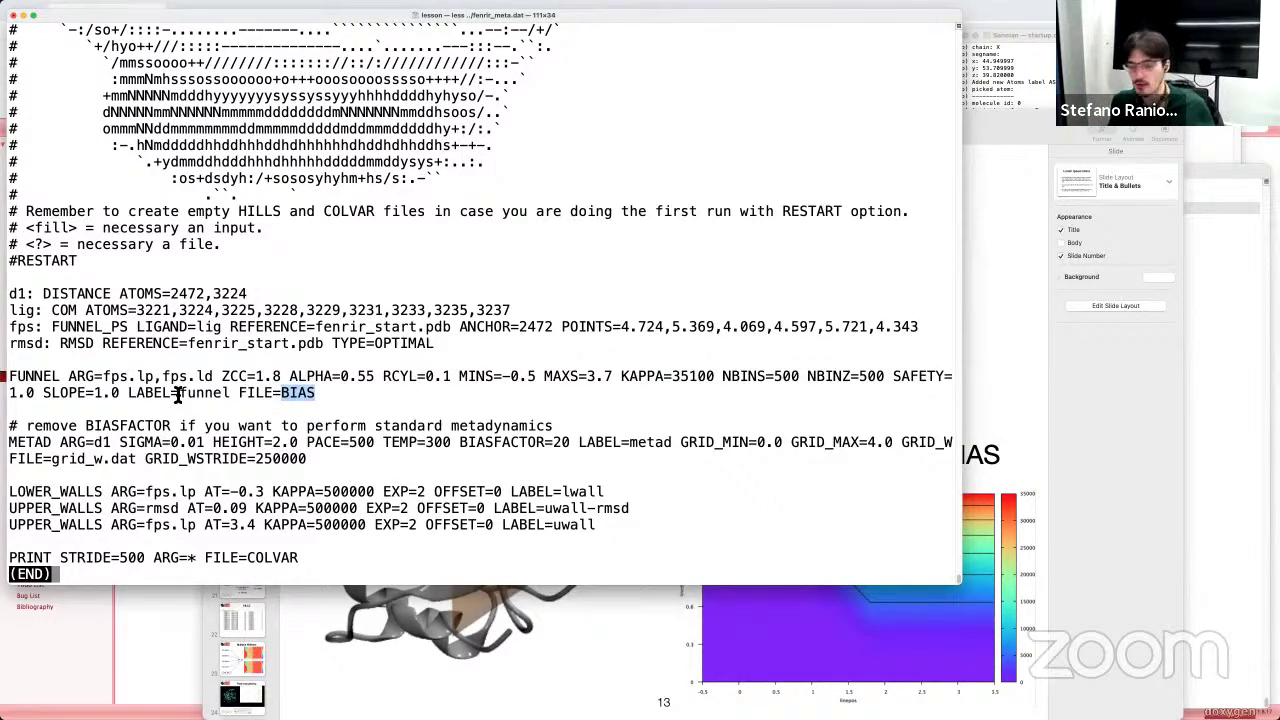
{"action": "left_click", "coordinate": [90, 432]}
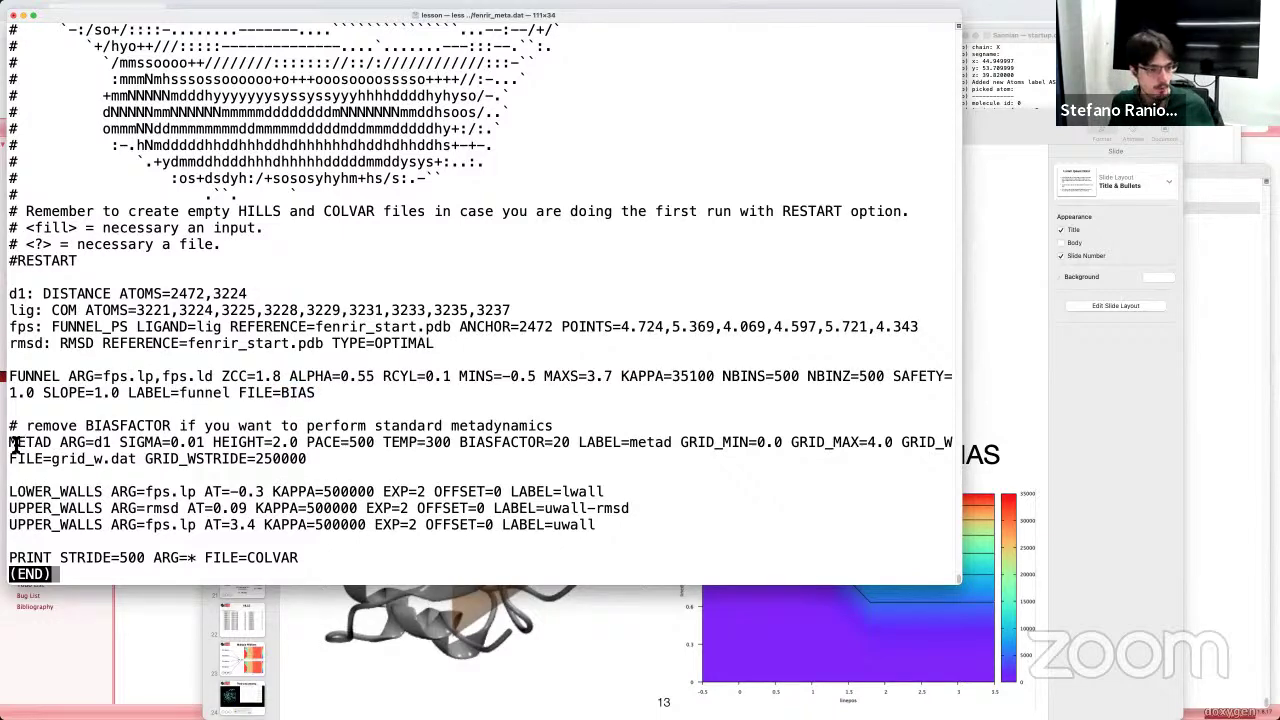
{"action": "left_click_drag", "start_coordinate": [9, 446], "coordinate": [127, 455]}
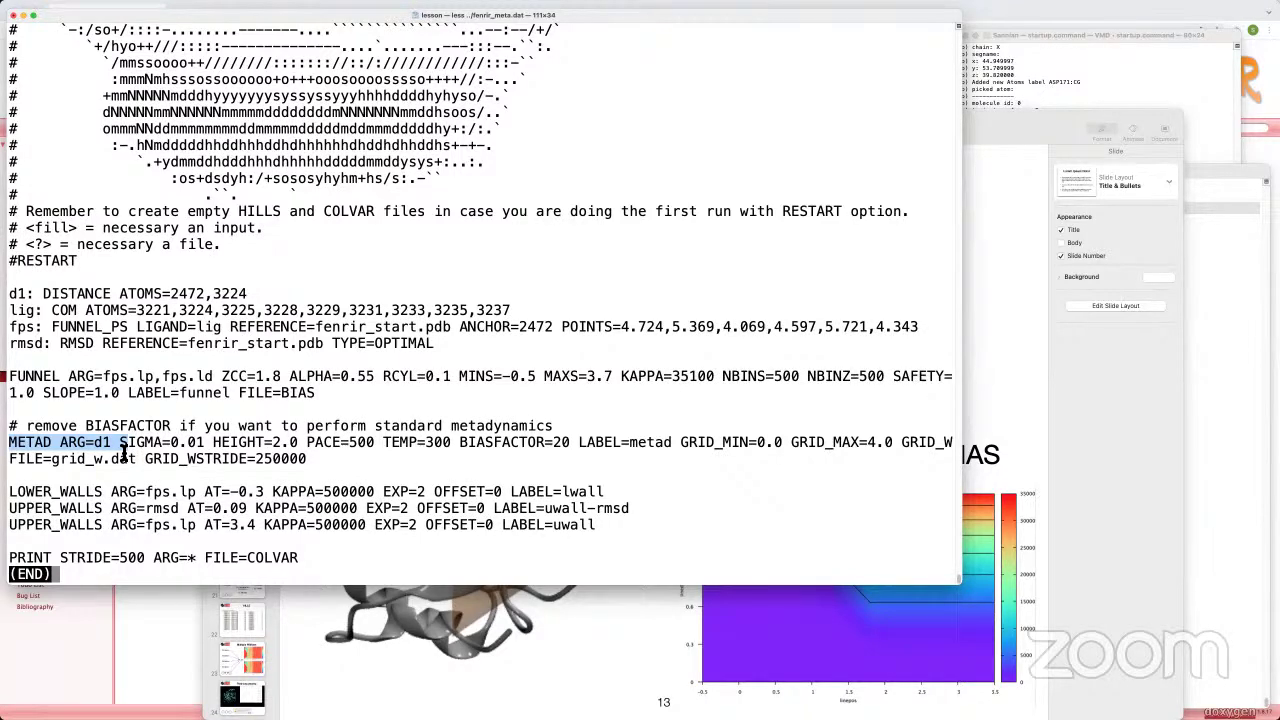
{"action": "left_click", "coordinate": [120, 512]}
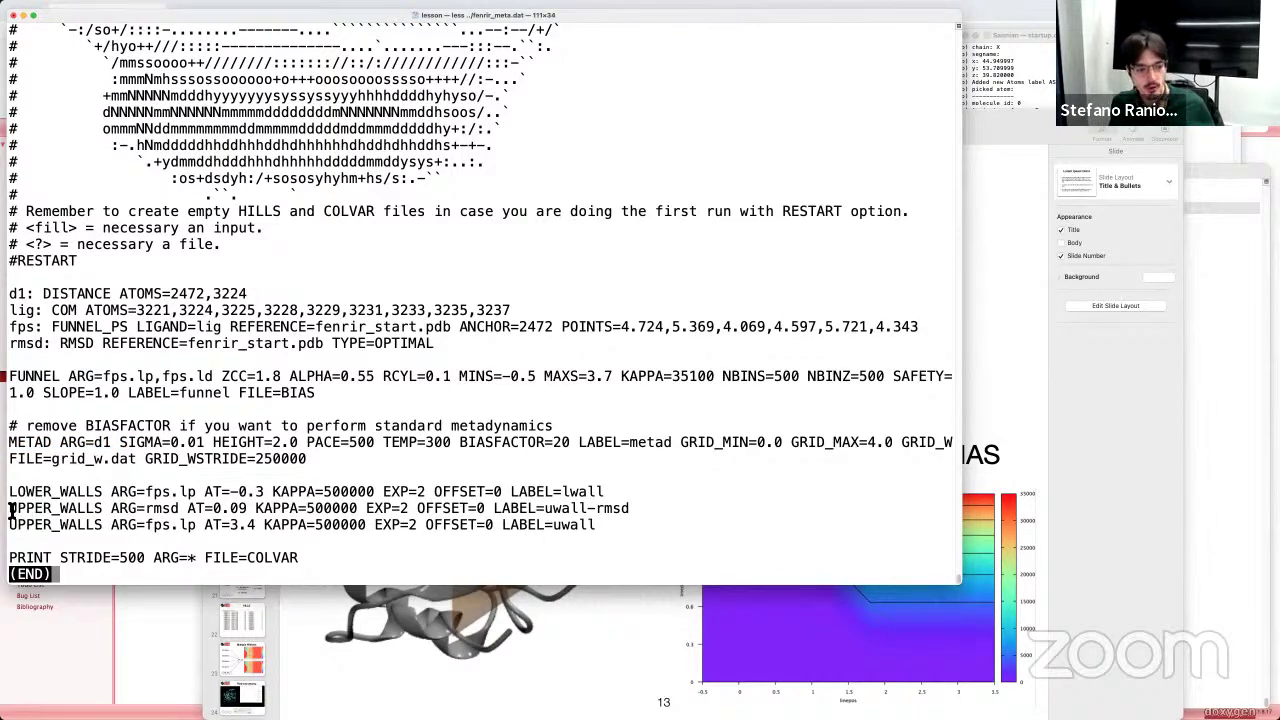
{"action": "left_click_drag", "start_coordinate": [9, 491], "coordinate": [620, 517]}
{"action": "left_click", "coordinate": [565, 510]}
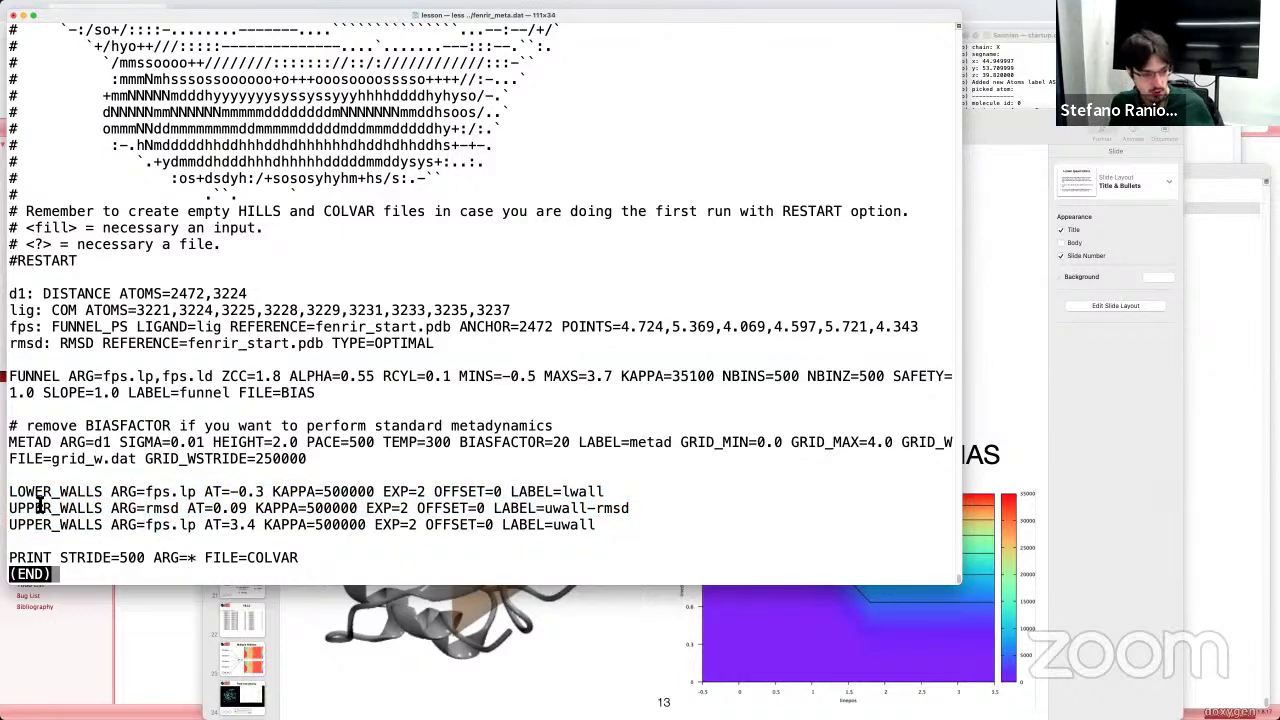
{"action": "left_click_drag", "start_coordinate": [10, 490], "coordinate": [110, 495]}
{"action": "left_click_drag", "start_coordinate": [12, 525], "coordinate": [360, 526]}
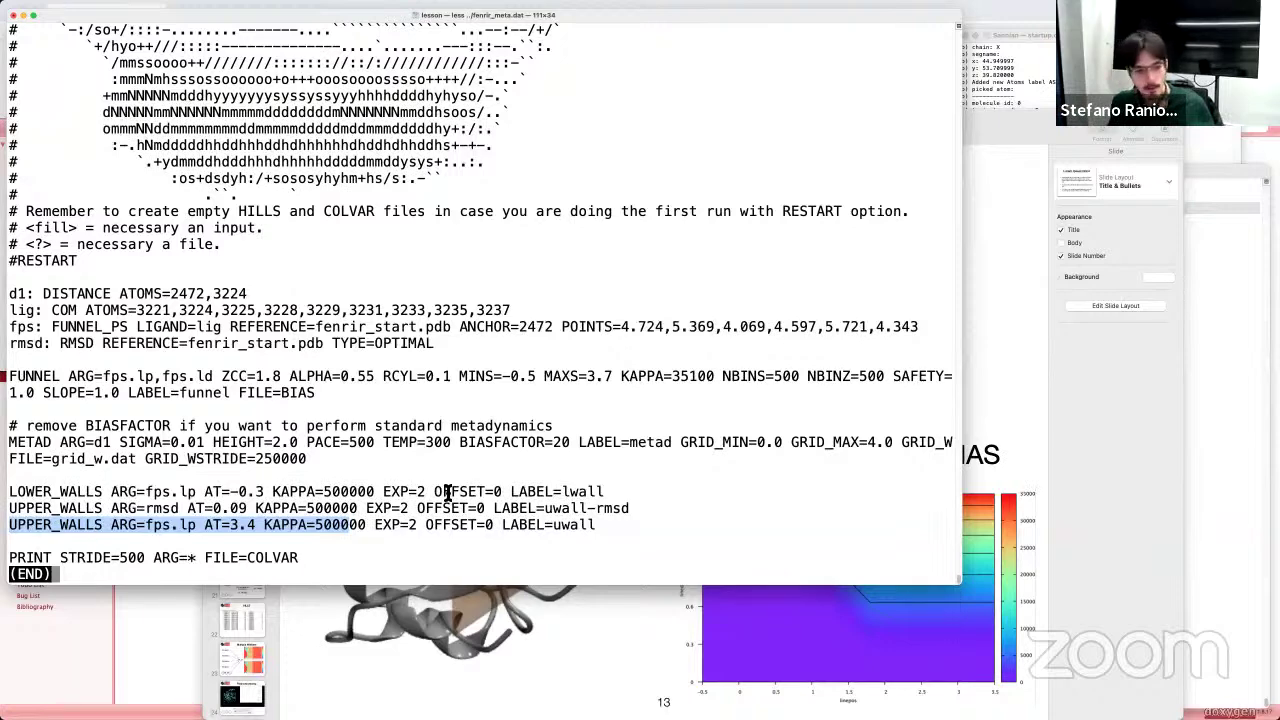
Step: Highlight the wall KAPPA values, settling on the lower wall's KAPPA=500000
{"action": "left_click", "coordinate": [337, 530]}
{"action": "left_click_drag", "start_coordinate": [316, 526], "coordinate": [338, 531]}
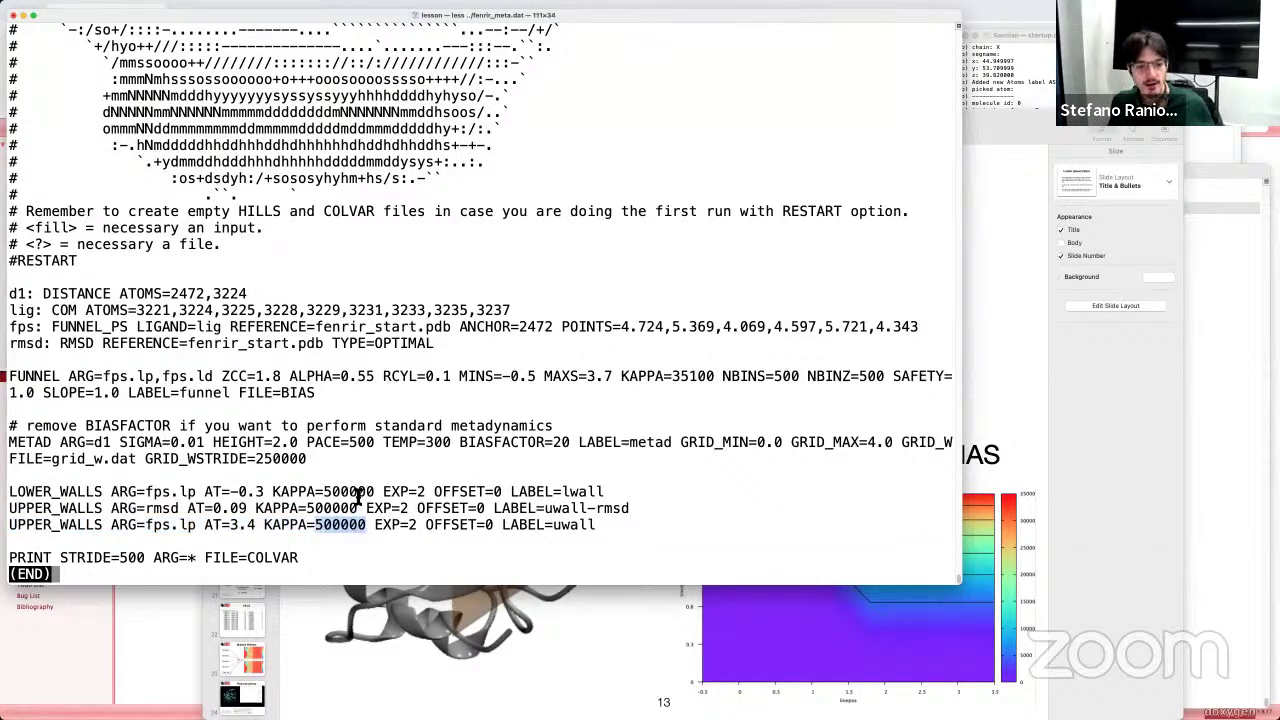
{"action": "double_click", "coordinate": [357, 494]}
{"action": "left_click", "coordinate": [326, 492], "text": "shift"}
{"action": "left_click", "coordinate": [328, 492]}
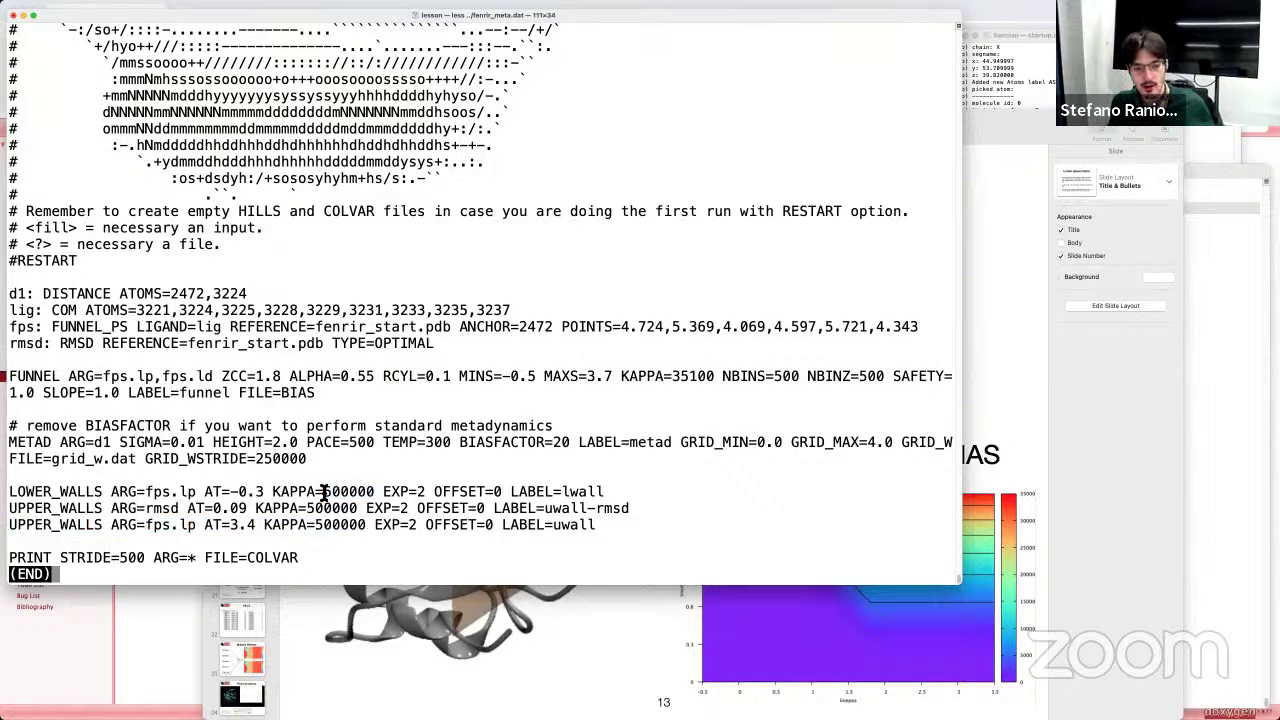
{"action": "double_click", "coordinate": [350, 492]}
{"action": "left_click", "coordinate": [362, 497]}
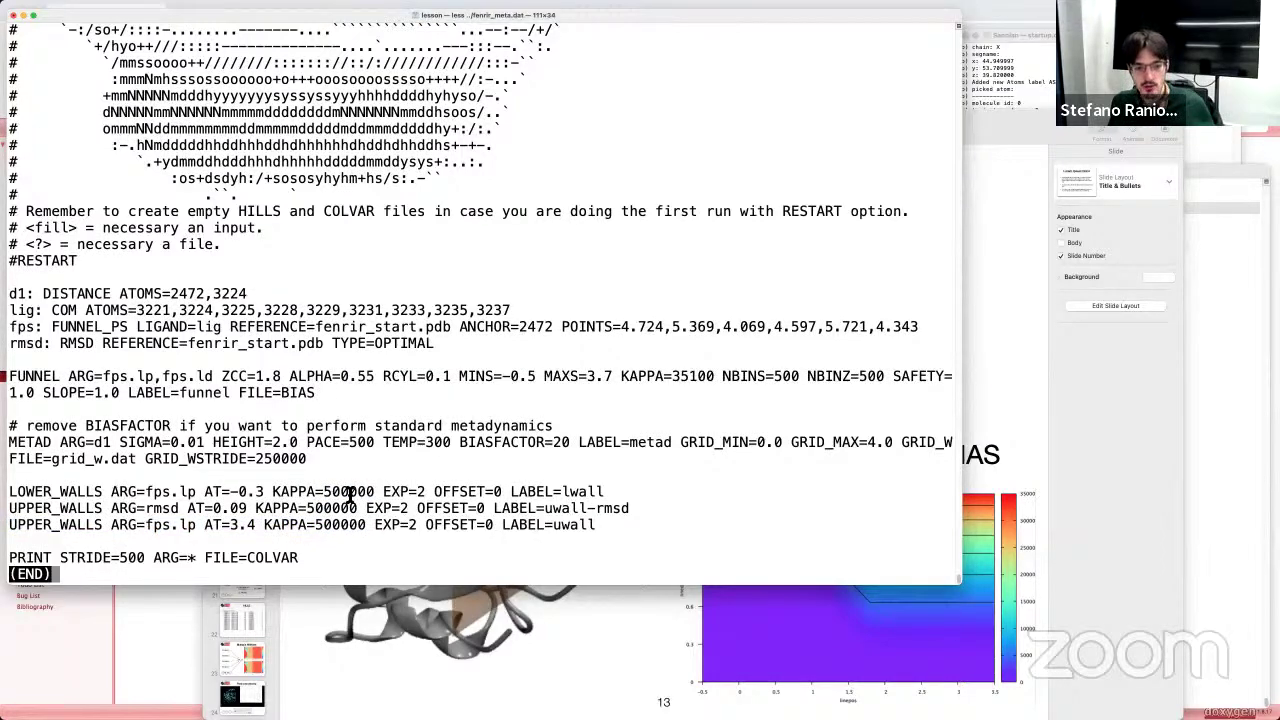
{"action": "left_click_drag", "start_coordinate": [349, 492], "coordinate": [370, 492]}
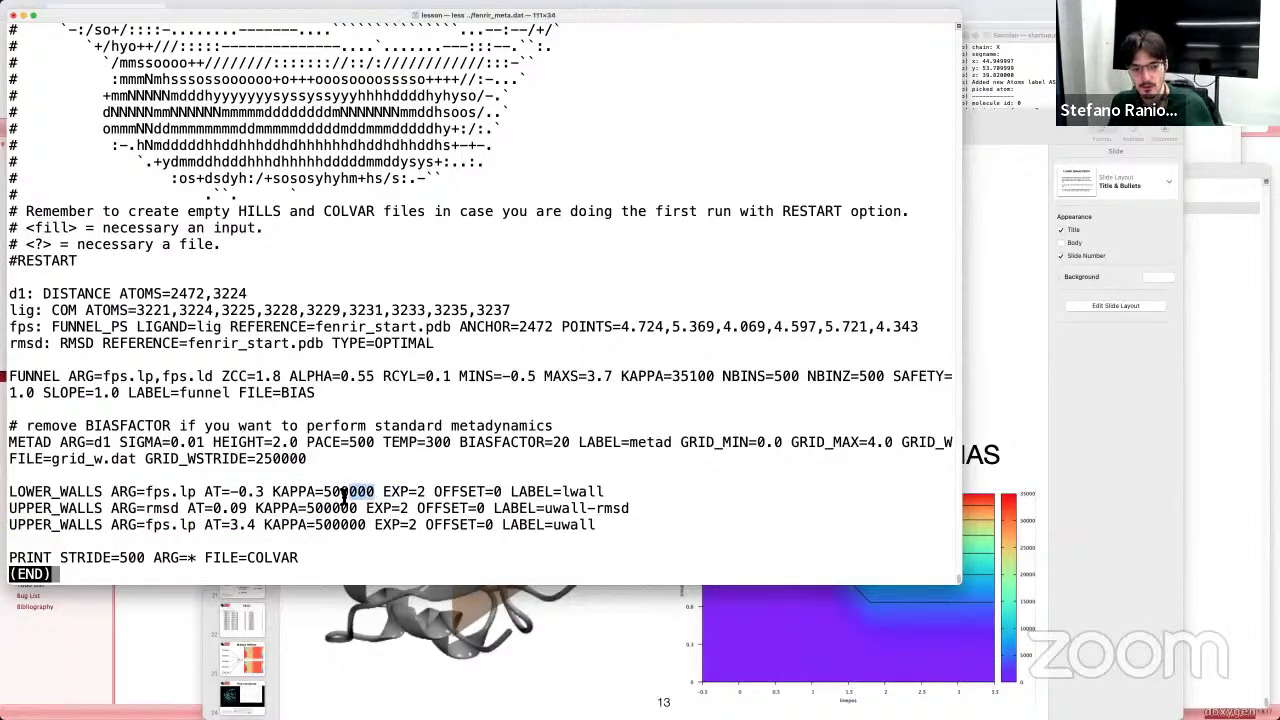
{"action": "double_click", "coordinate": [338, 494]}
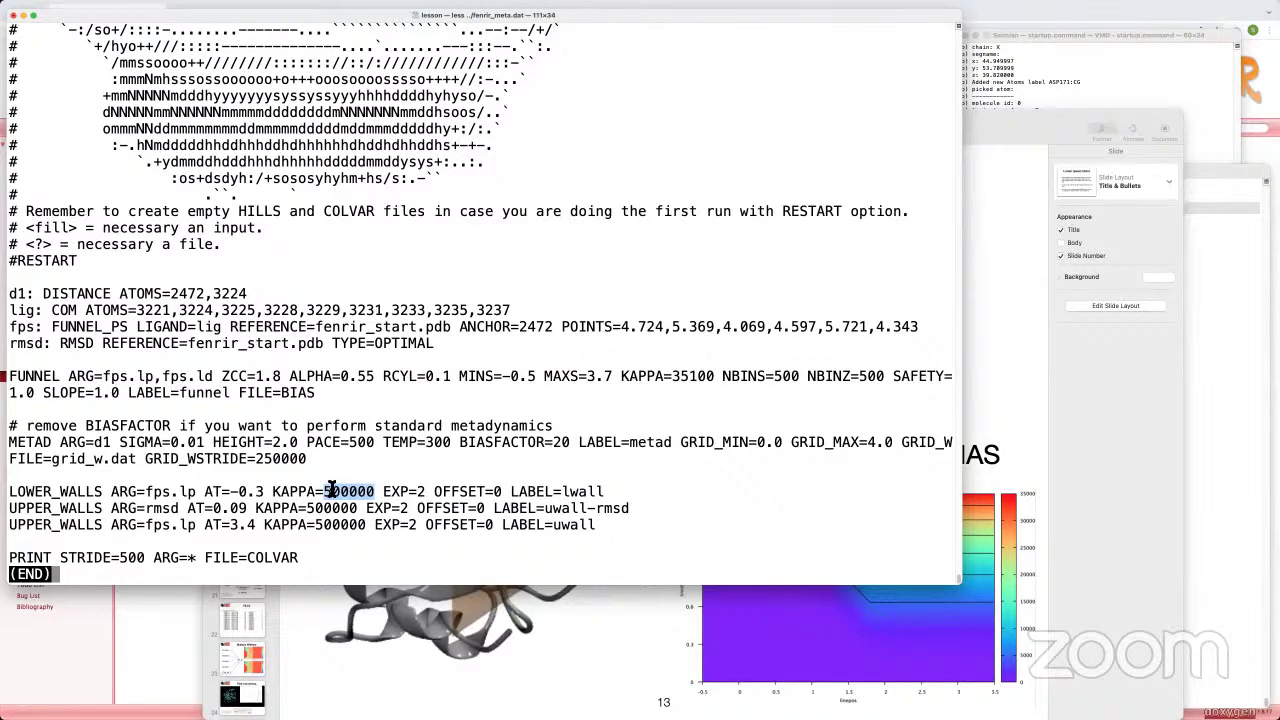
{"action": "left_click", "coordinate": [332, 490]}
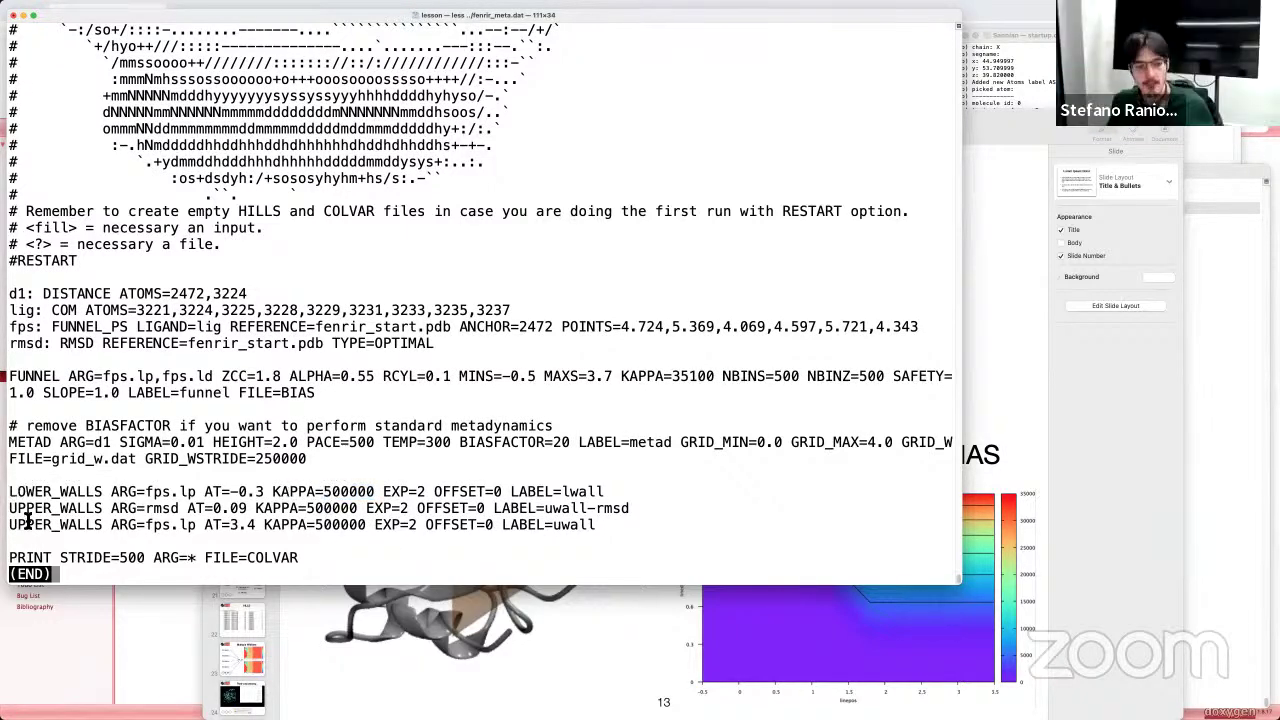
Step: Highlight the fps.lp upper wall definition and its KAPPA=500000, then switch to VMD
{"action": "left_click_drag", "start_coordinate": [10, 524], "coordinate": [368, 534]}
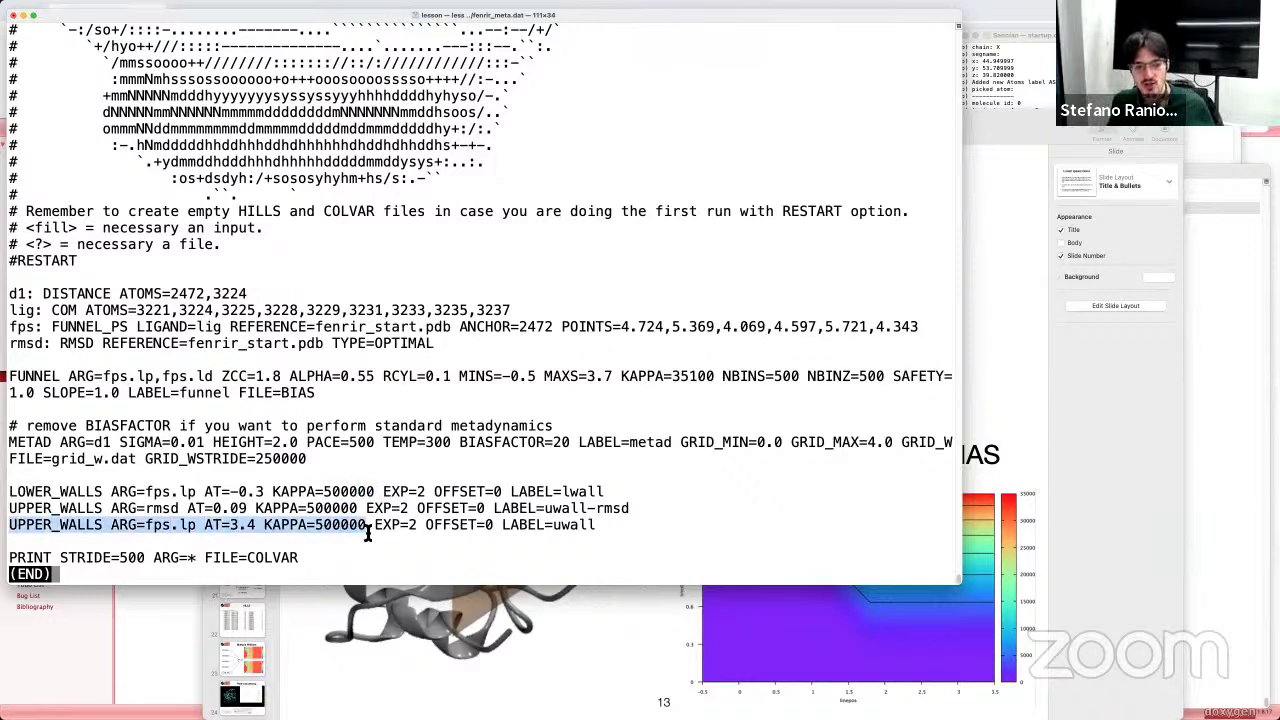
{"action": "left_click", "coordinate": [368, 534]}
{"action": "double_click", "coordinate": [350, 533]}
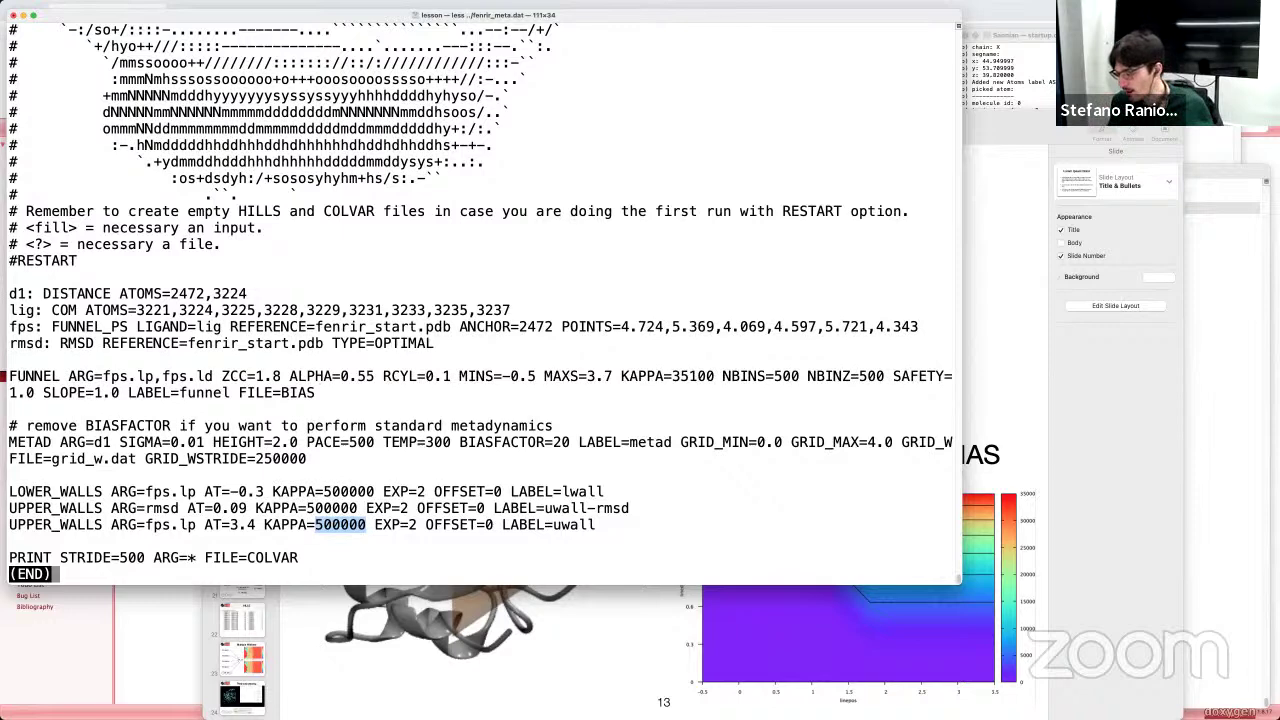
{"action": "key", "text": "super+Tab"}
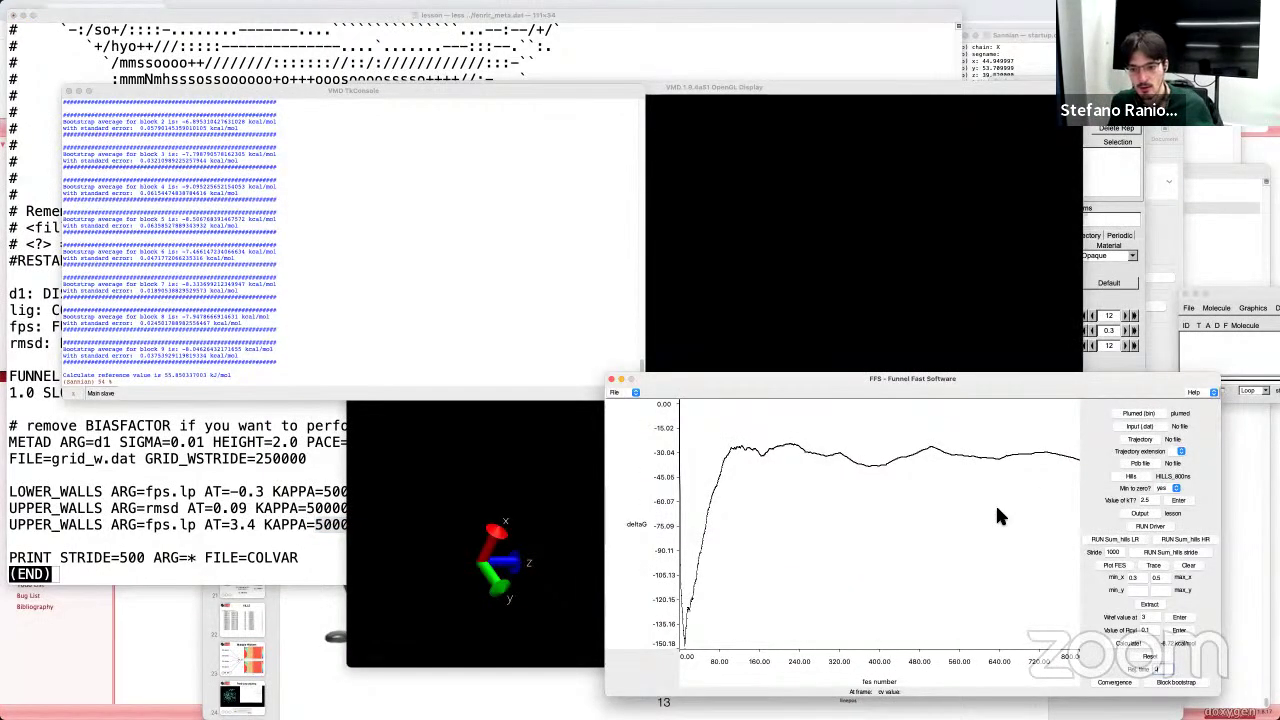
Step: Plot the FES along d1 in Funnel Fast Software, reposition its window, and raise the OpenGL display
{"action": "left_click", "coordinate": [1113, 566]}
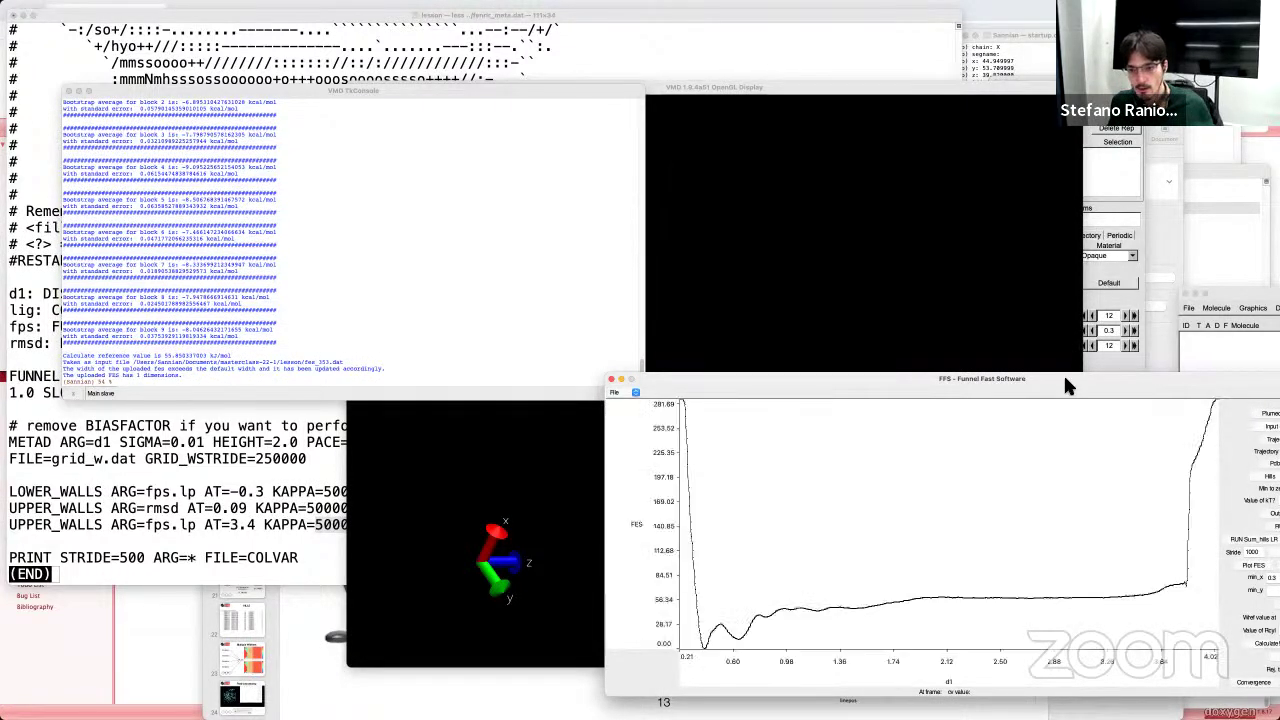
{"action": "left_click_drag", "start_coordinate": [1063, 377], "coordinate": [888, 332]}
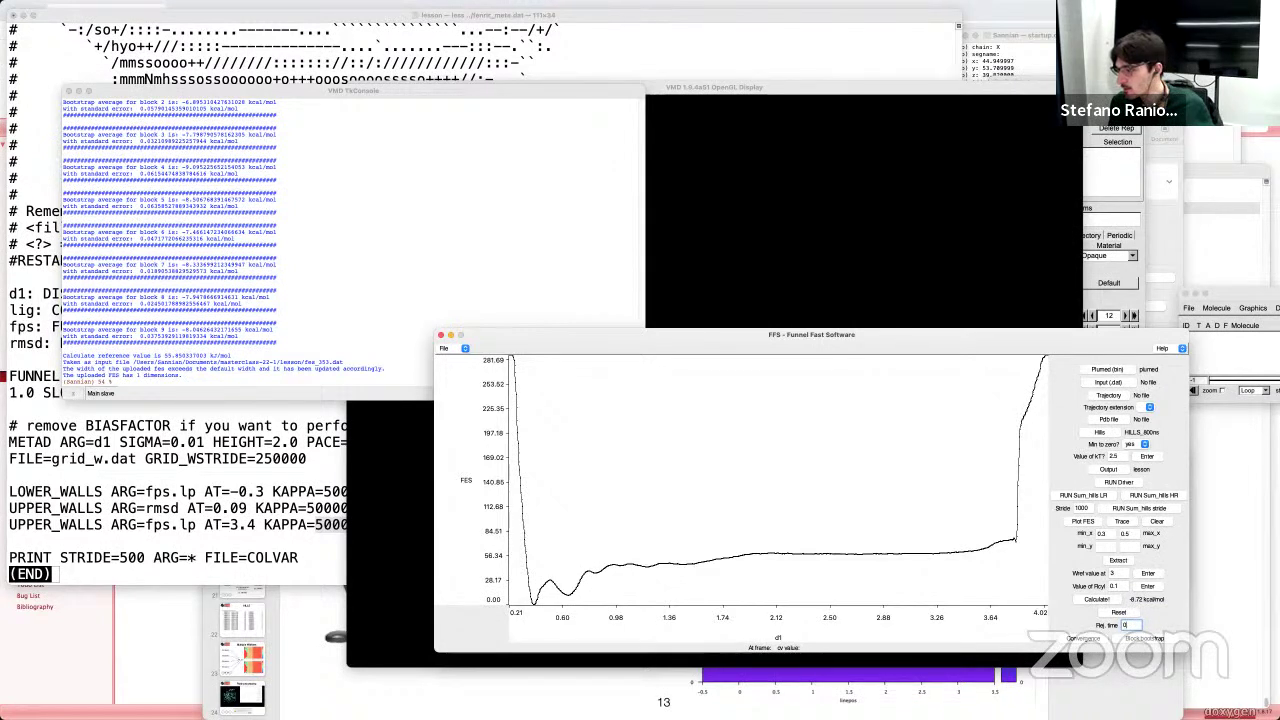
{"action": "left_click", "coordinate": [1130, 625]}
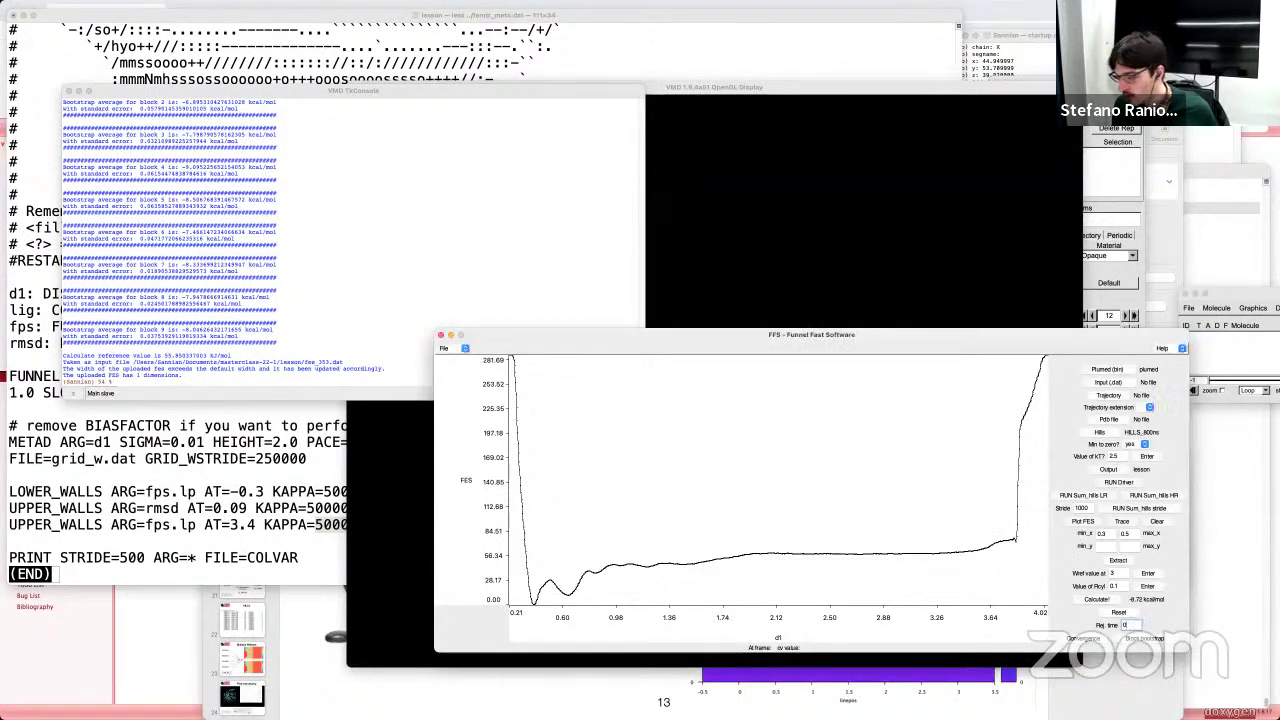
{"action": "left_click", "coordinate": [778, 320]}
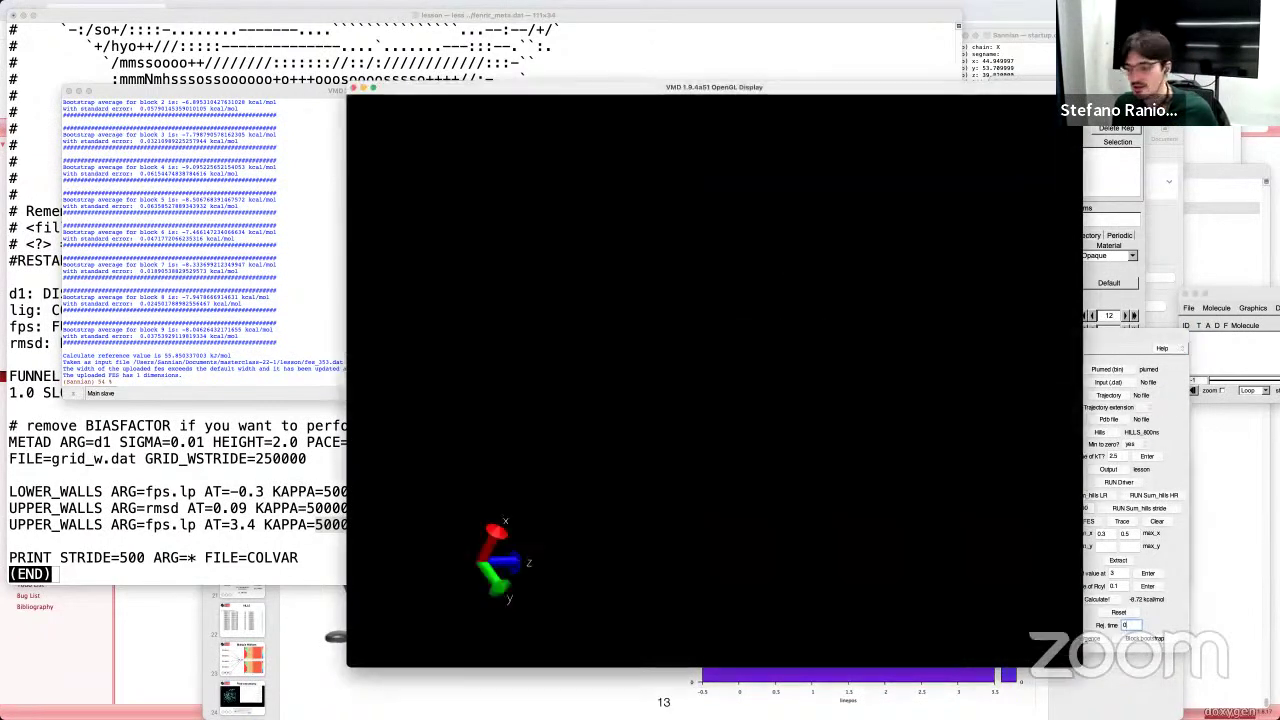
{"action": "left_click", "coordinate": [317, 666]}
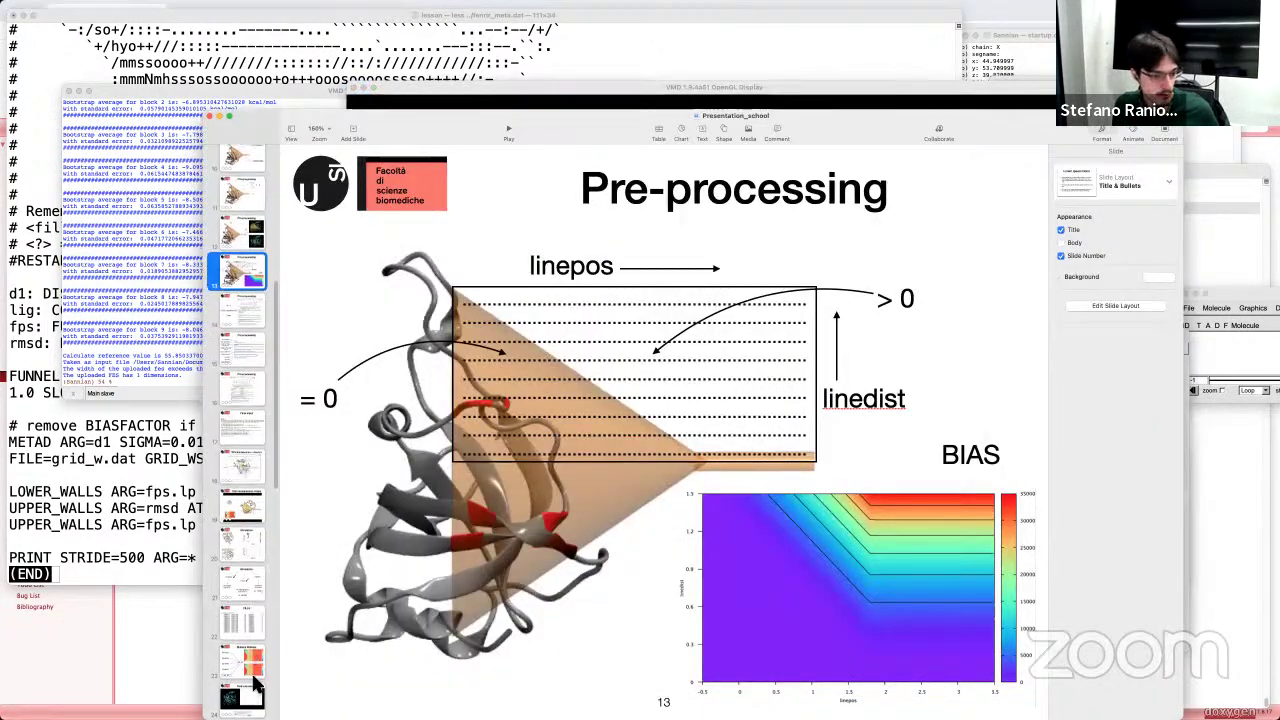
{"action": "scroll", "coordinate": [235, 550], "scroll_direction": "up", "scroll_amount": 8}
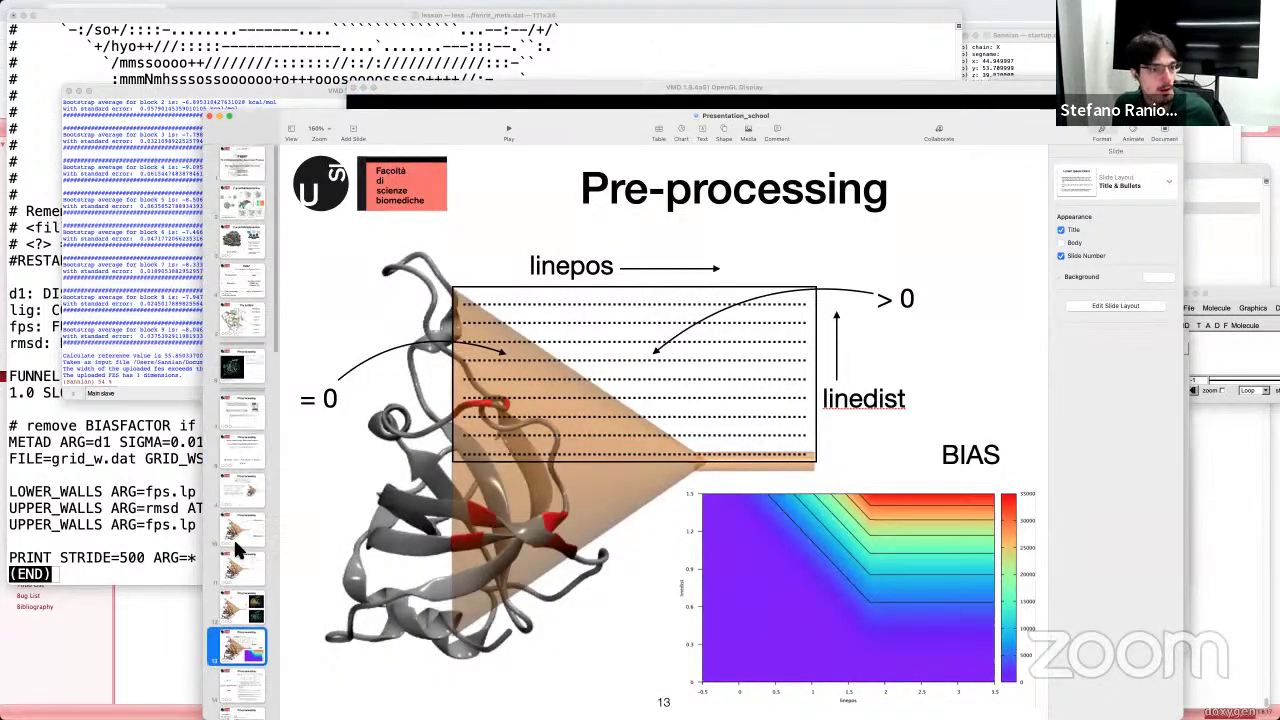
{"action": "left_click", "coordinate": [245, 368]}
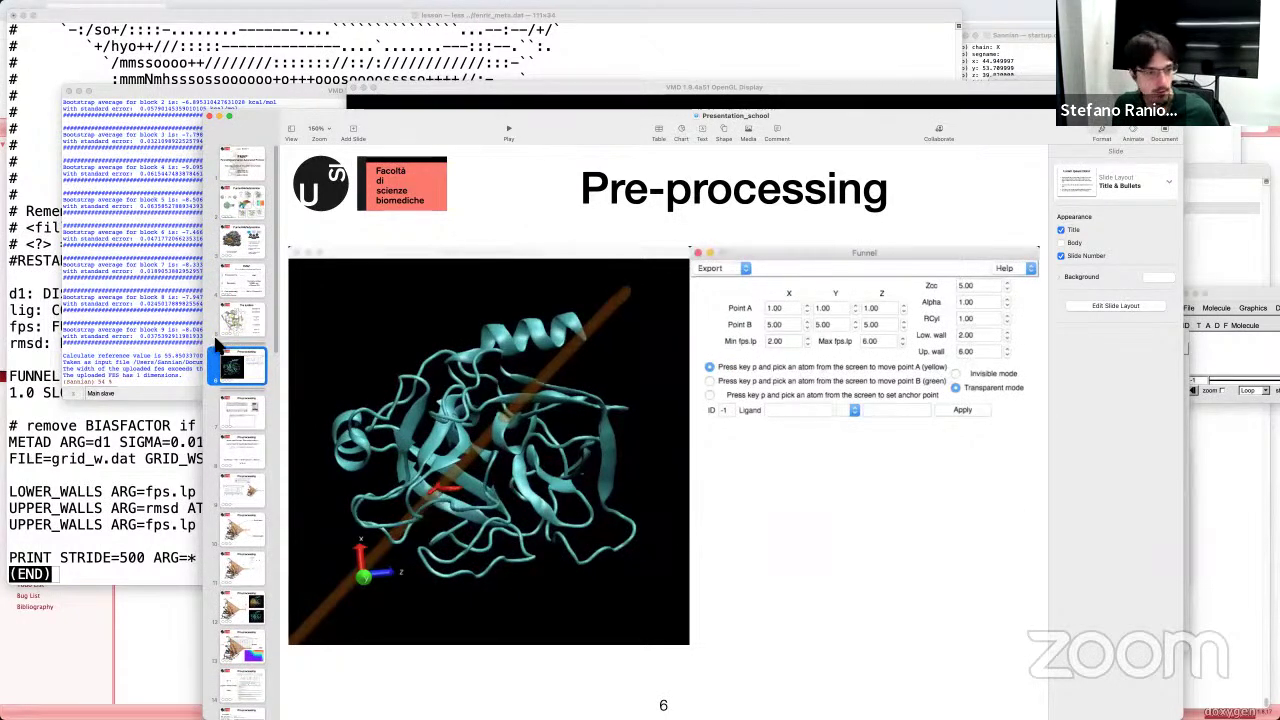
{"action": "left_click", "coordinate": [240, 242]}
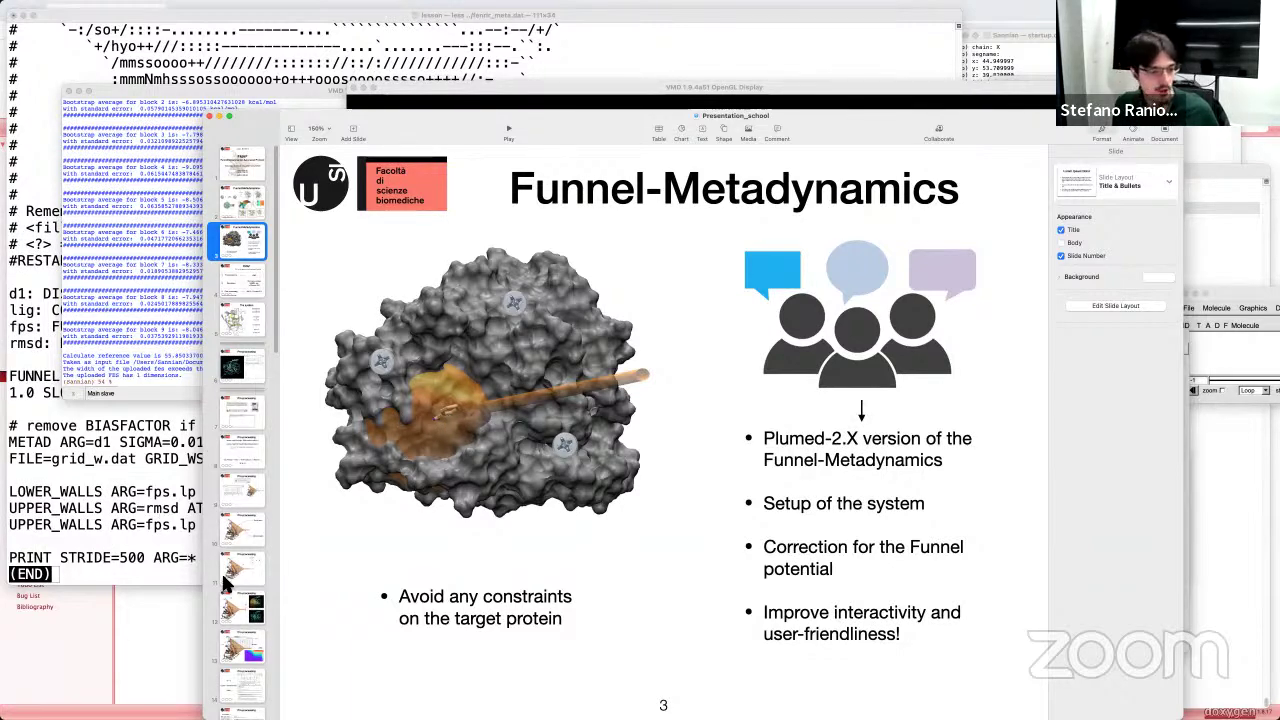
{"action": "scroll", "coordinate": [237, 540], "scroll_direction": "down", "scroll_amount": 3}
{"action": "left_click", "coordinate": [236, 560]}
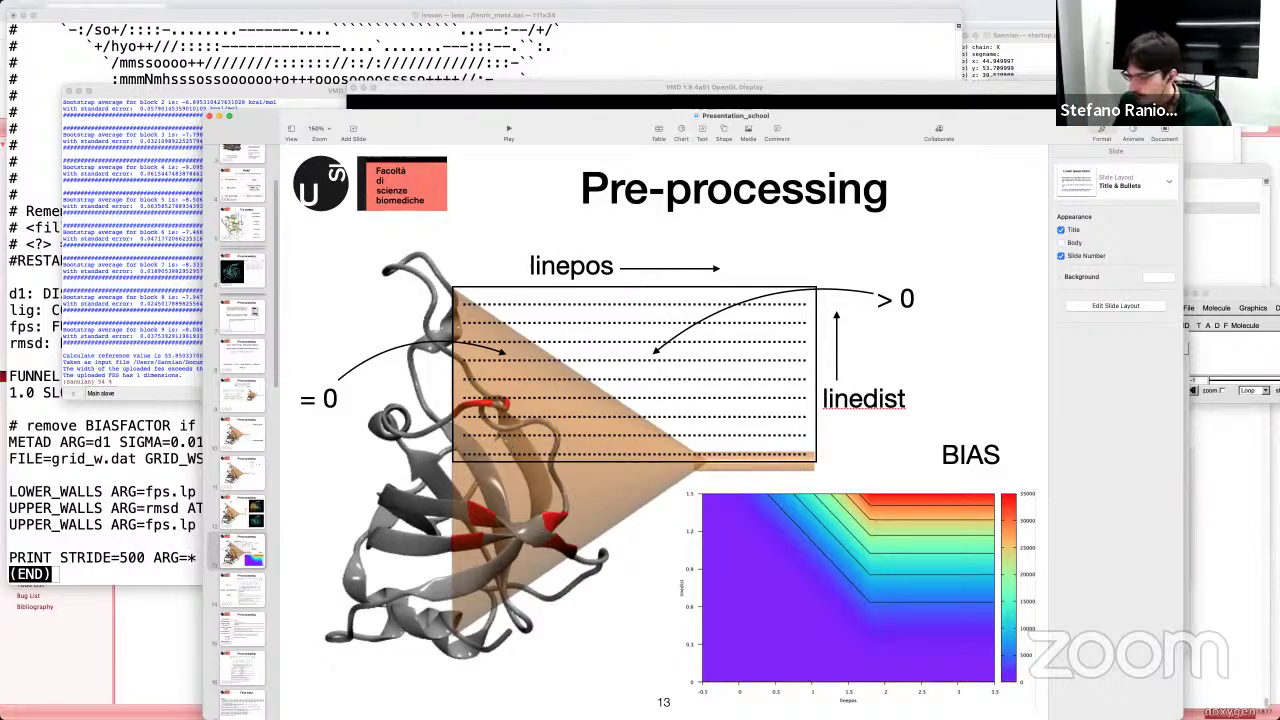
{"action": "key", "text": "super+Tab"}
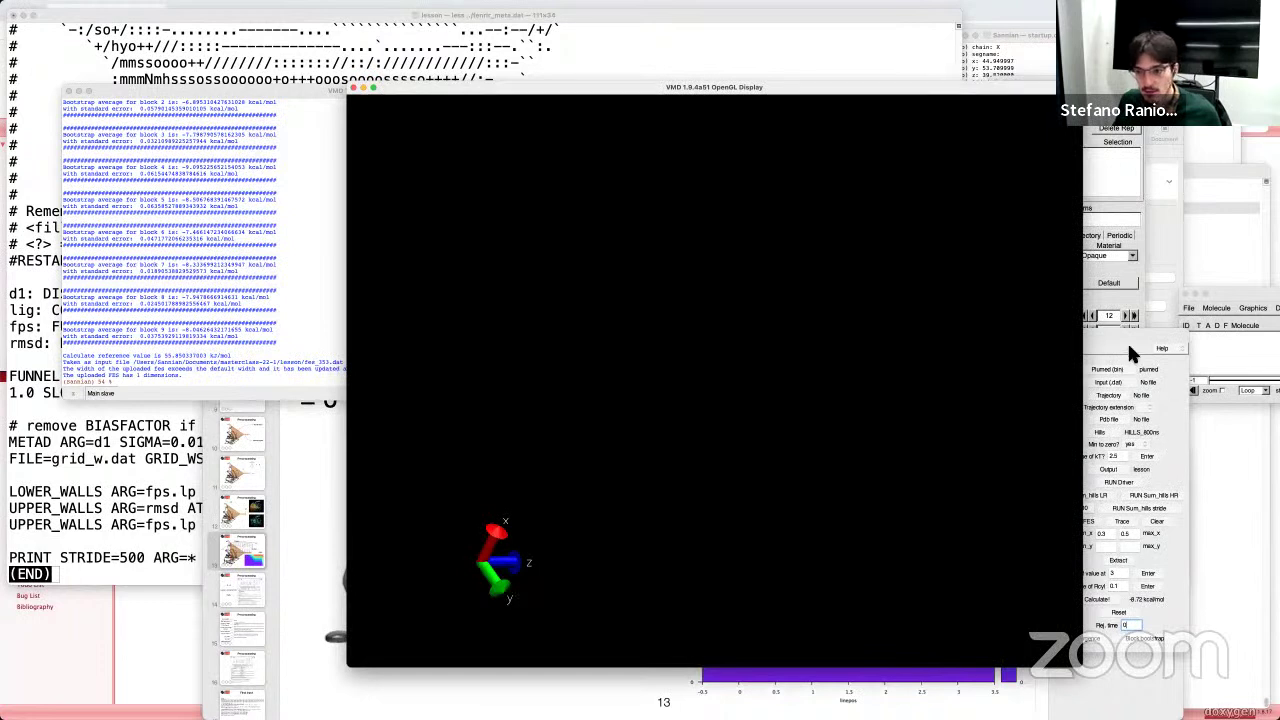
Step: Glance at the FFS plot and fenrir_meta.dat, then open VMD's File > New Molecule browser
{"action": "left_click", "coordinate": [1125, 340]}
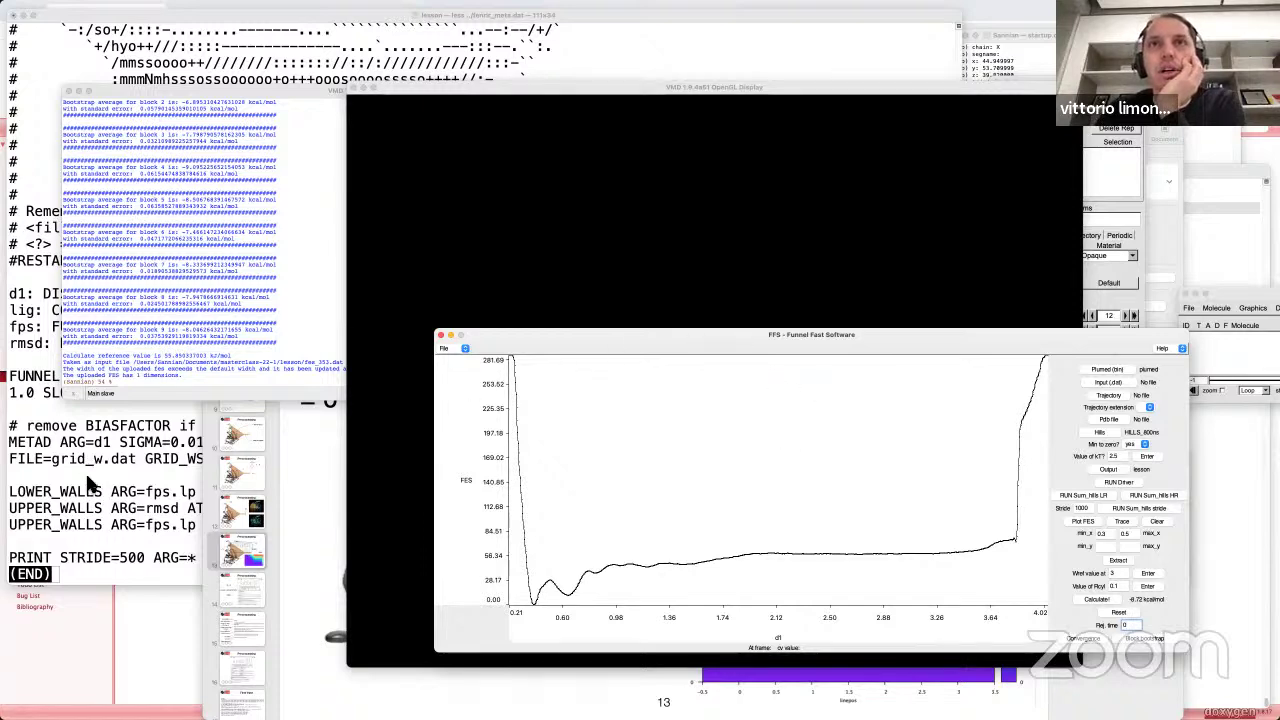
{"action": "left_click", "coordinate": [85, 470]}
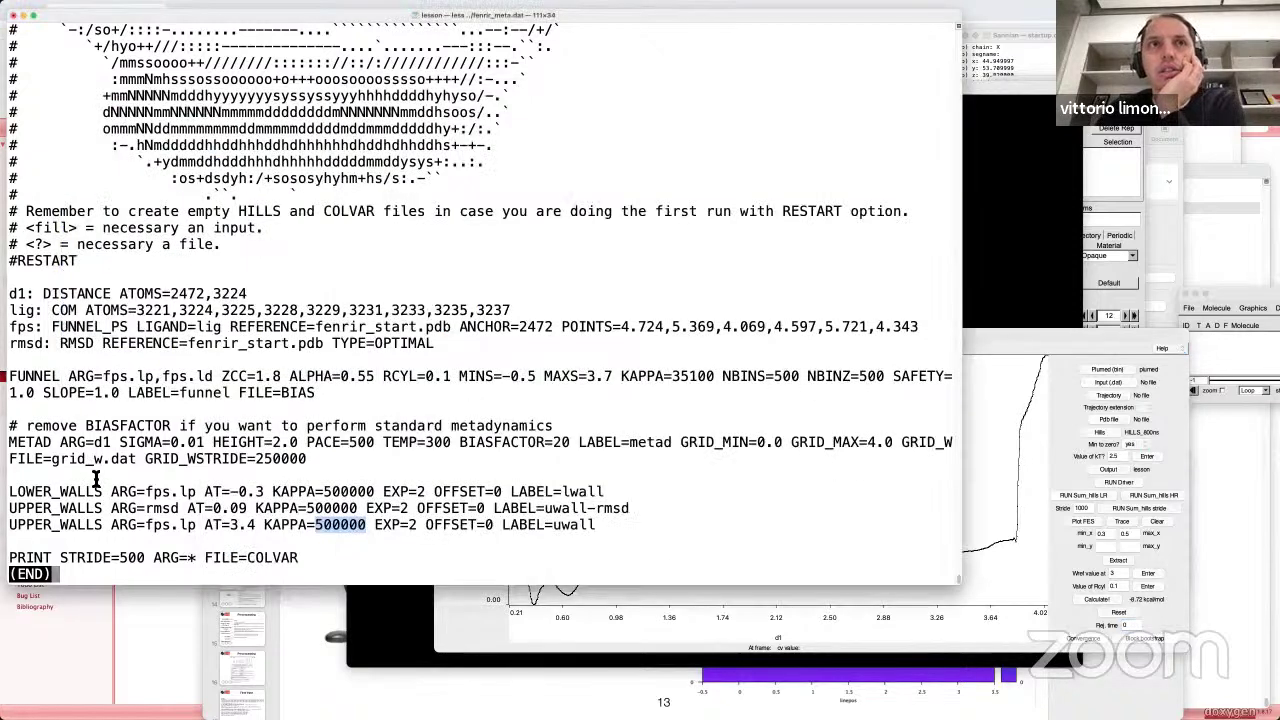
{"action": "left_click", "coordinate": [1038, 343]}
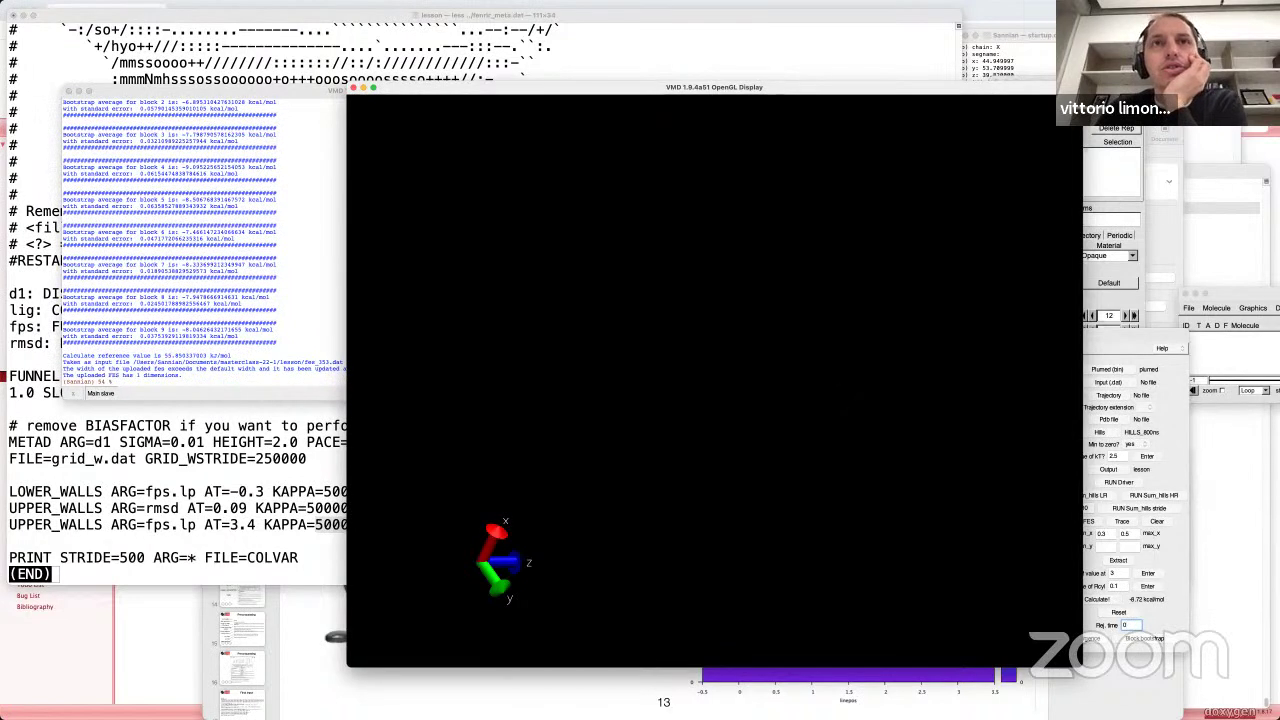
{"action": "left_click", "coordinate": [1252, 298]}
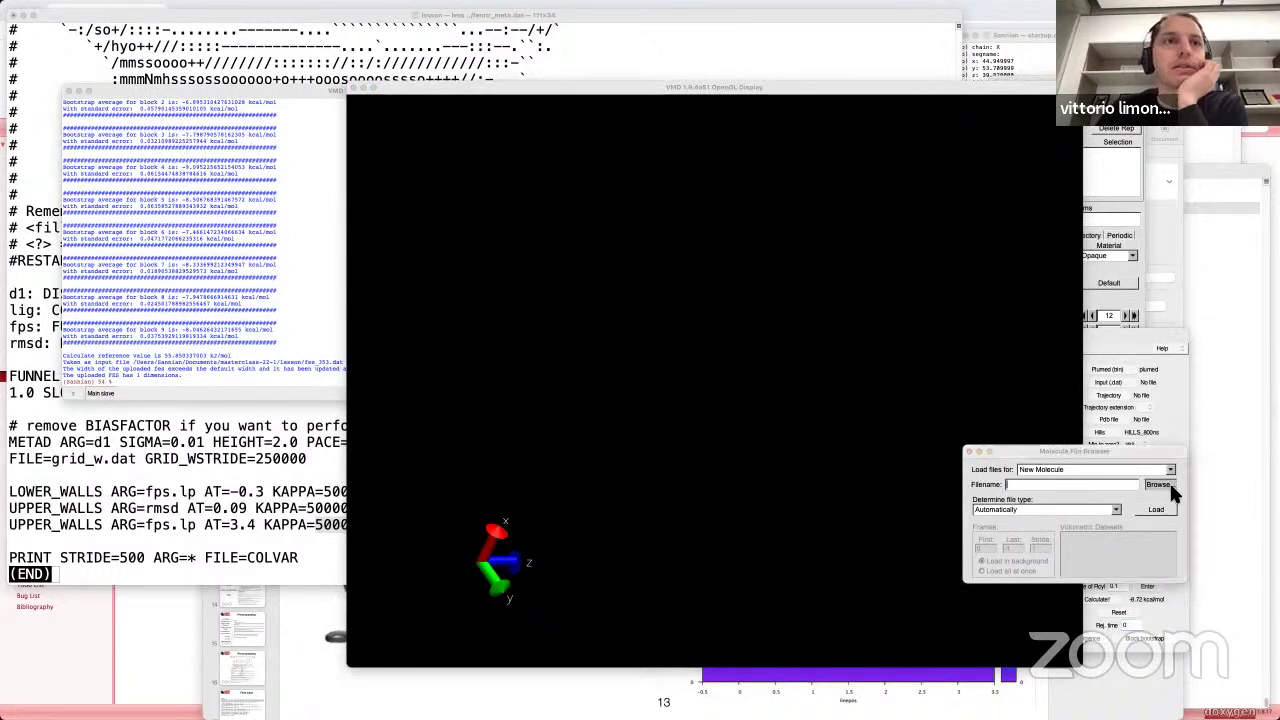
Step: Browse up to masterclass-22-1 and load cut.pdb as a new molecule
{"action": "left_click", "coordinate": [1168, 484]}
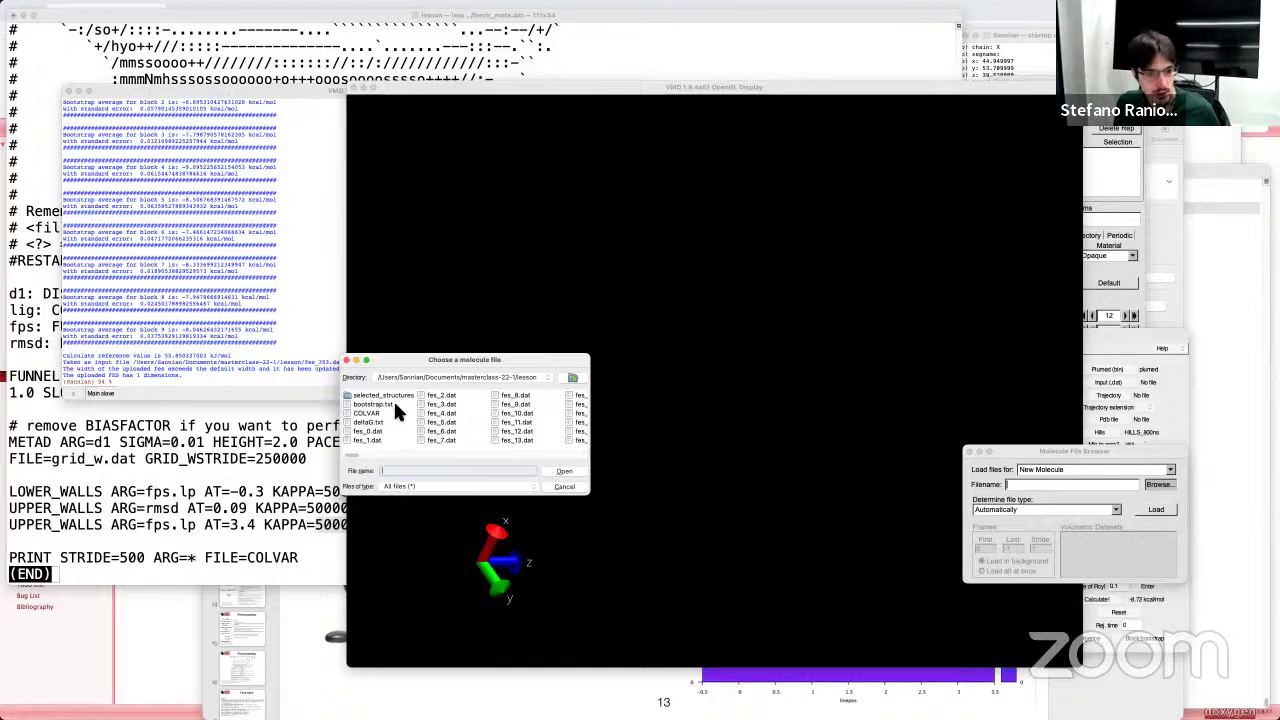
{"action": "left_click", "coordinate": [572, 377]}
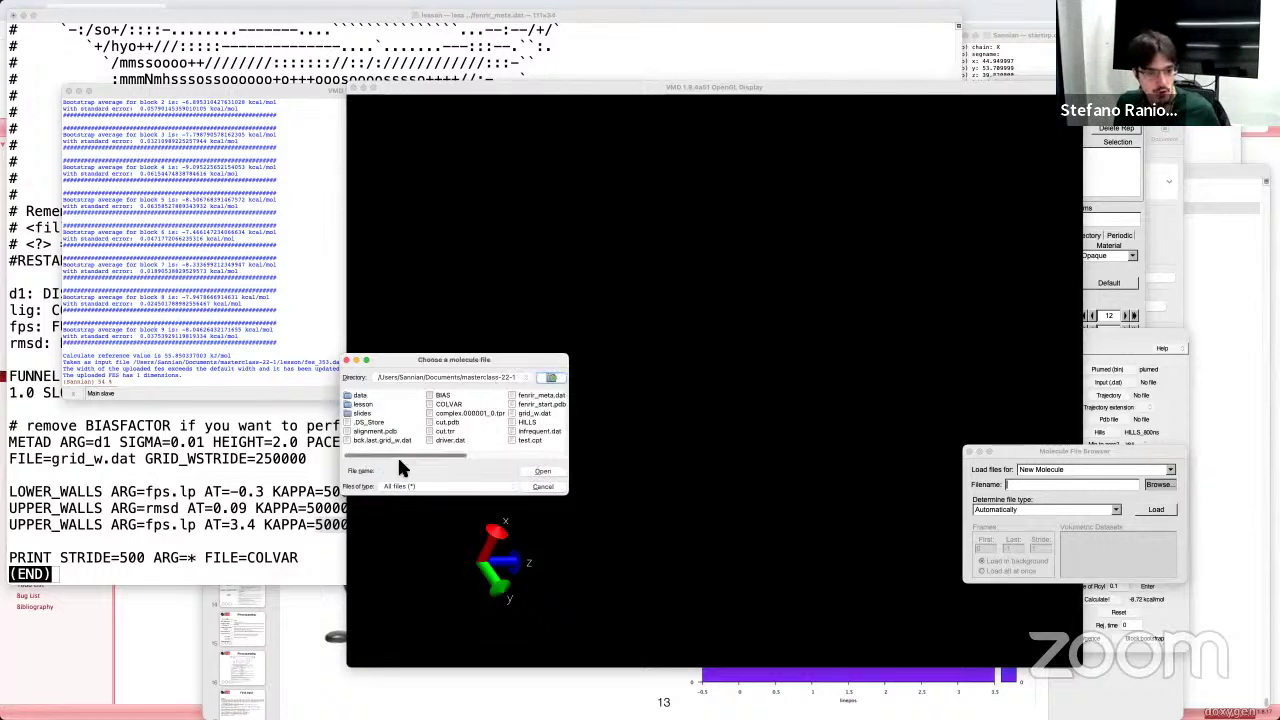
{"action": "left_click_drag", "start_coordinate": [409, 451], "coordinate": [383, 454]}
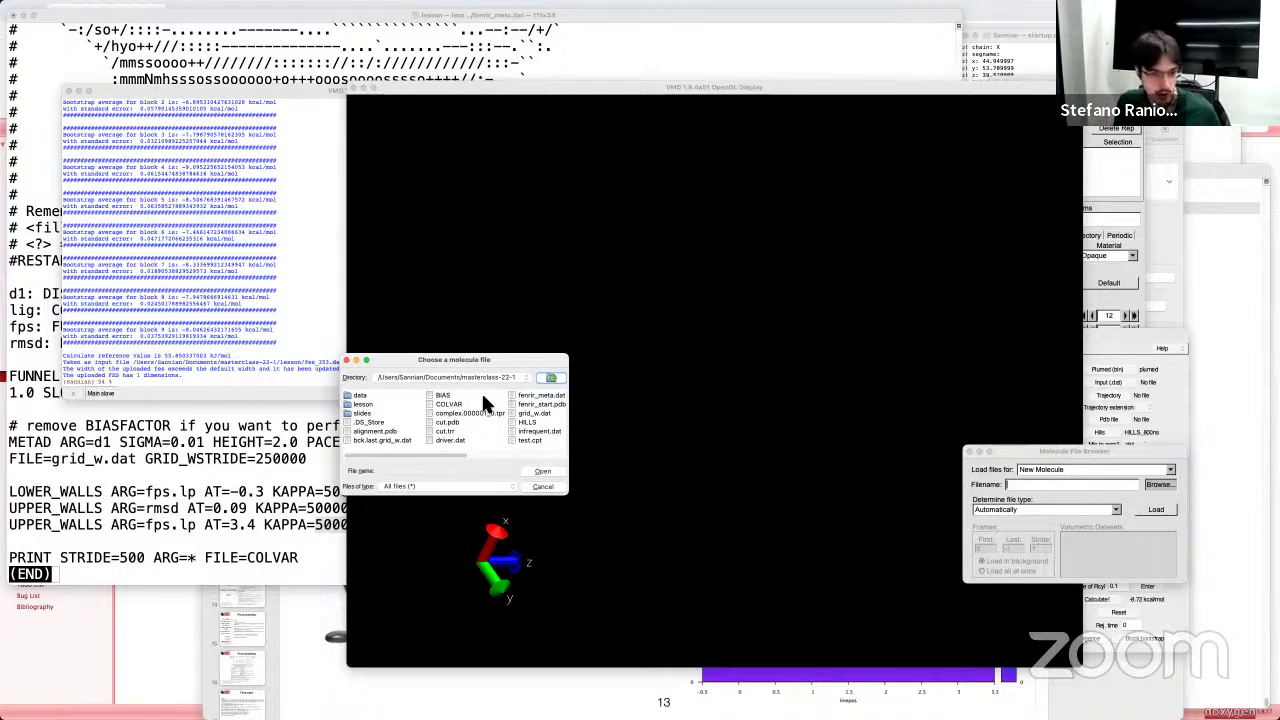
{"action": "left_click_drag", "start_coordinate": [433, 456], "coordinate": [421, 452]}
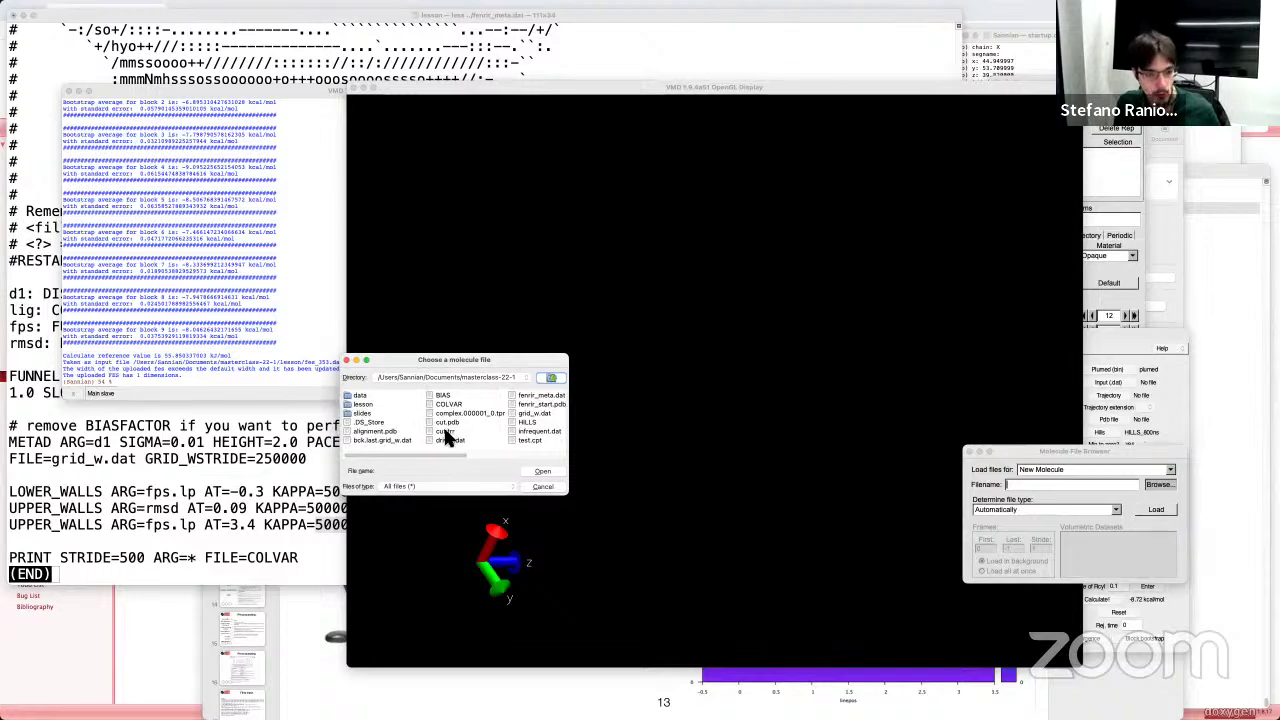
{"action": "left_click", "coordinate": [447, 423]}
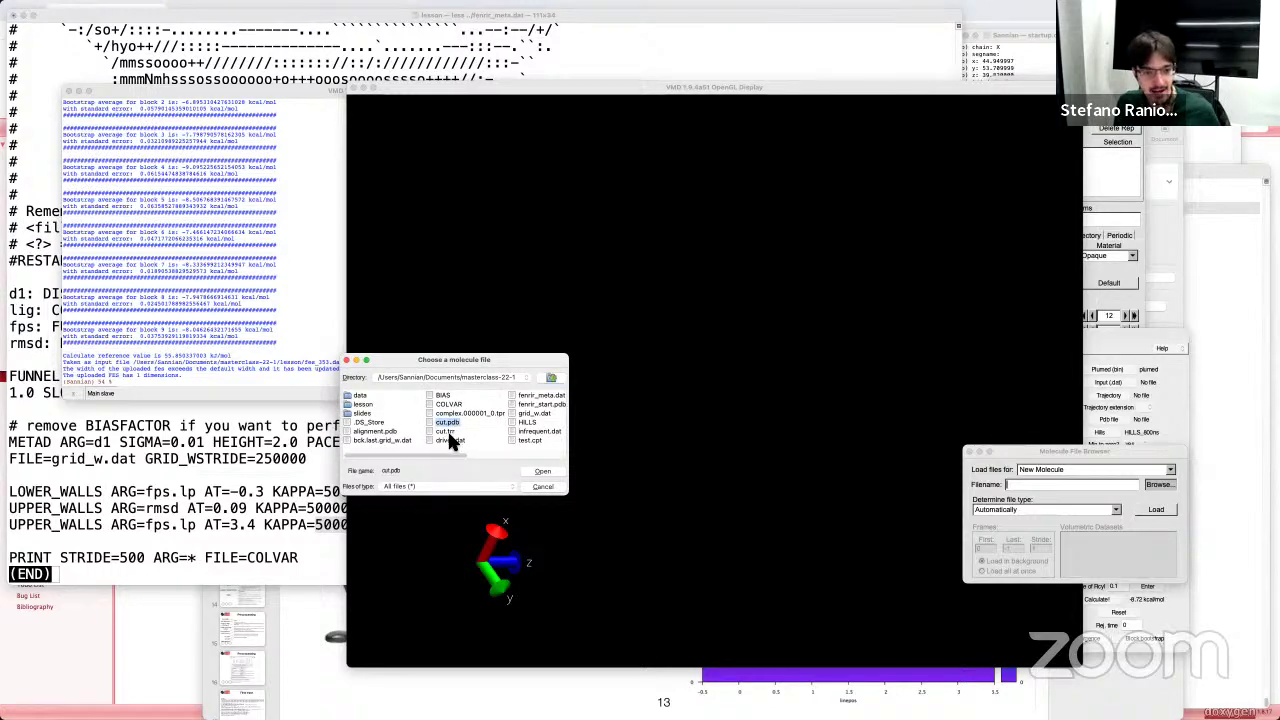
{"action": "left_click_drag", "start_coordinate": [467, 359], "coordinate": [252, 431]}
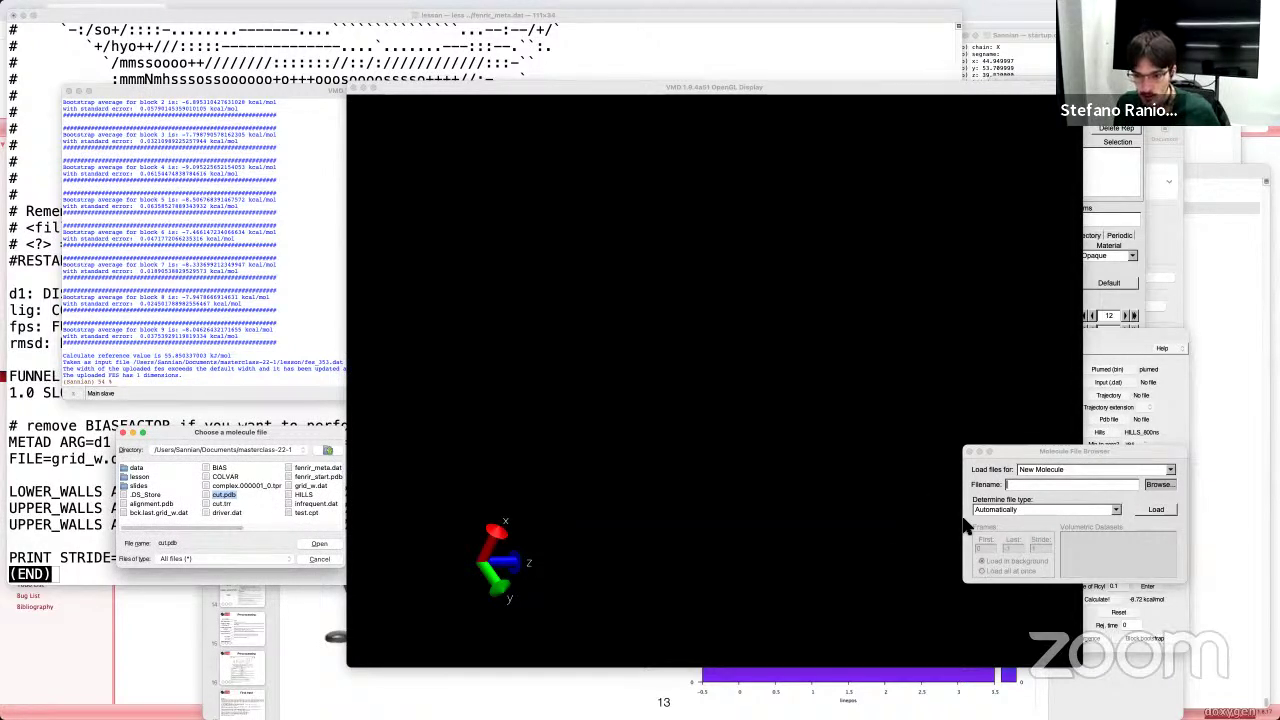
{"action": "left_click", "coordinate": [324, 543]}
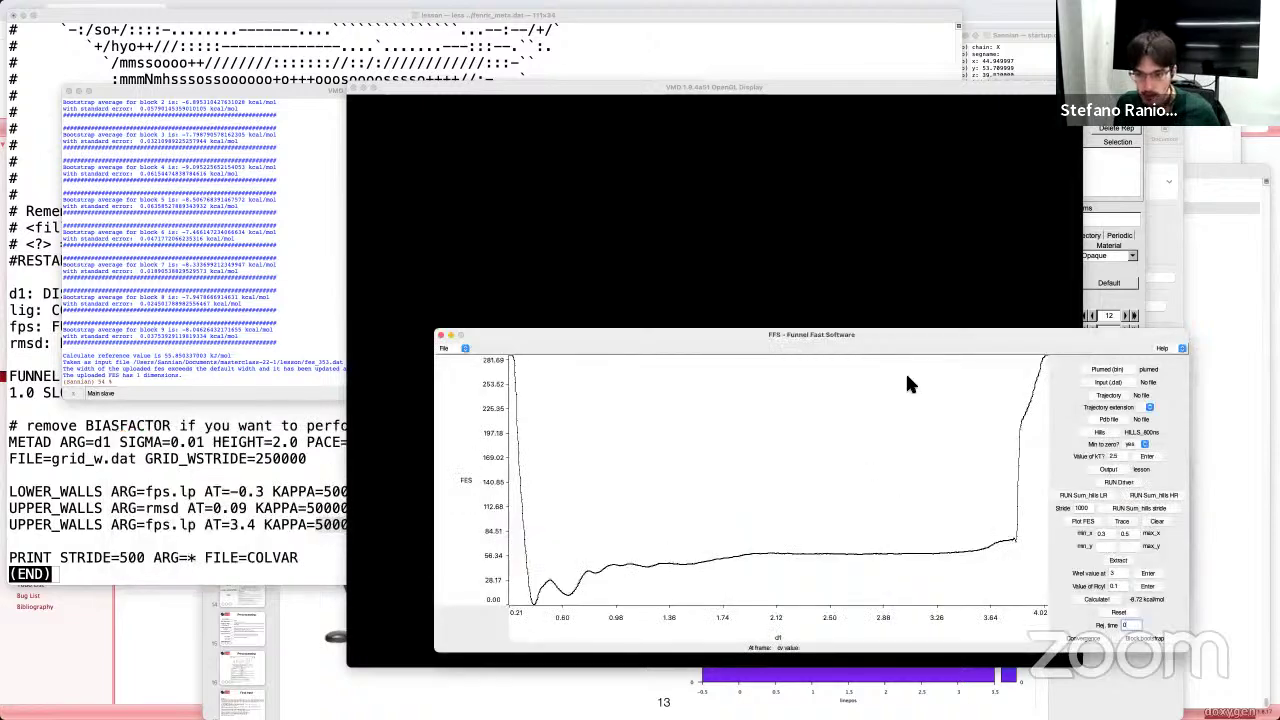
{"action": "left_click_drag", "start_coordinate": [931, 354], "coordinate": [808, 329]}
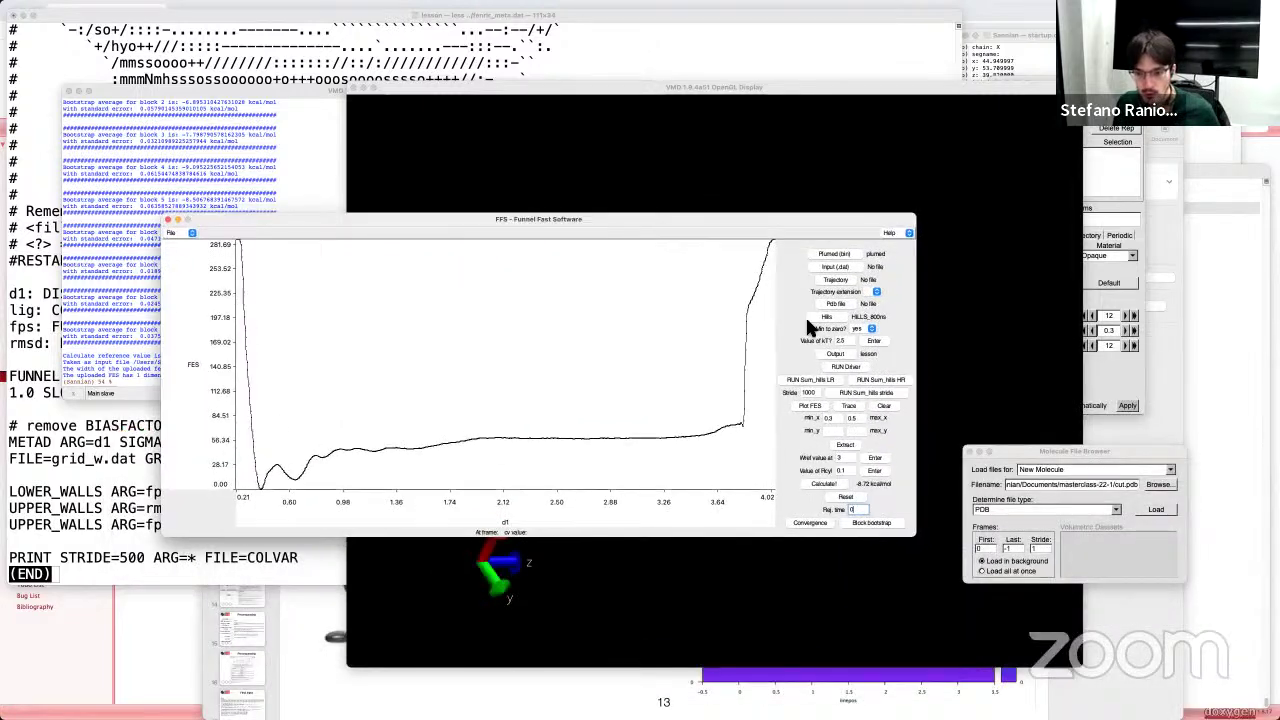
{"action": "left_click", "coordinate": [1012, 549]}
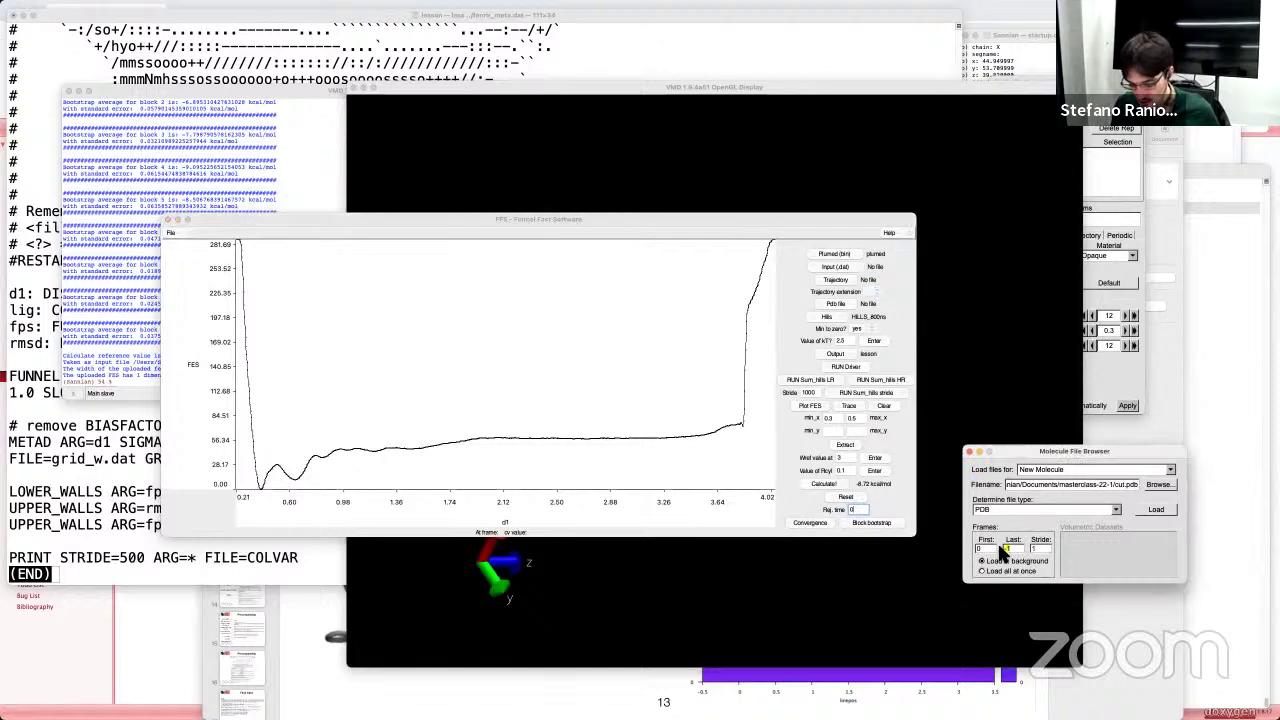
{"action": "left_click", "coordinate": [1157, 510]}
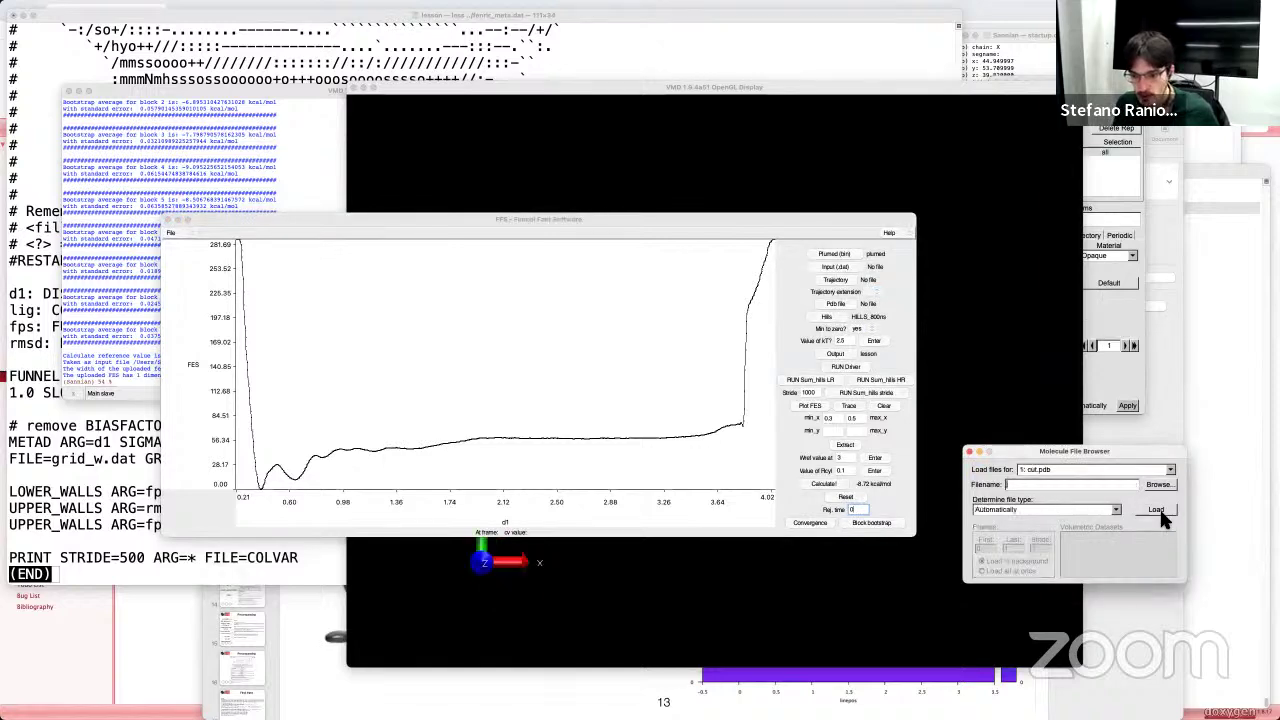
Step: Load the cut.trr Gromacs TRR trajectory into 1: cut.pdb
{"action": "left_click_drag", "start_coordinate": [745, 218], "coordinate": [447, 519]}
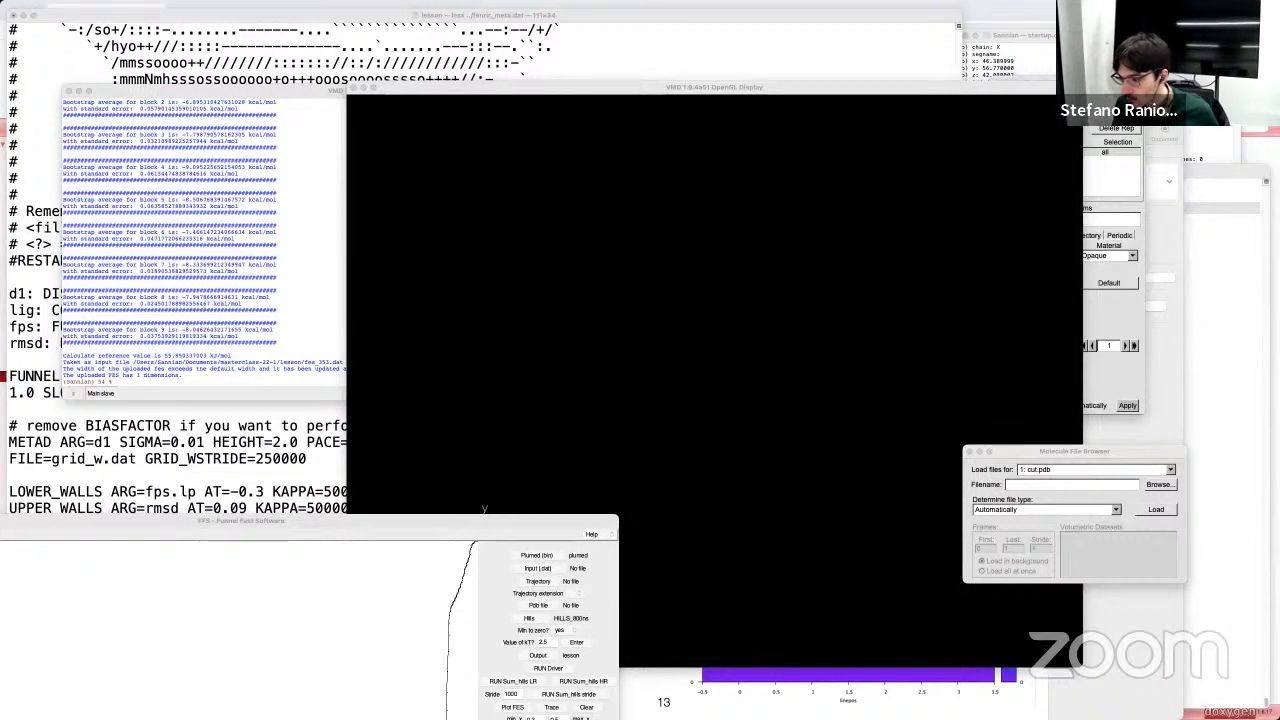
{"action": "left_click", "coordinate": [1083, 447]}
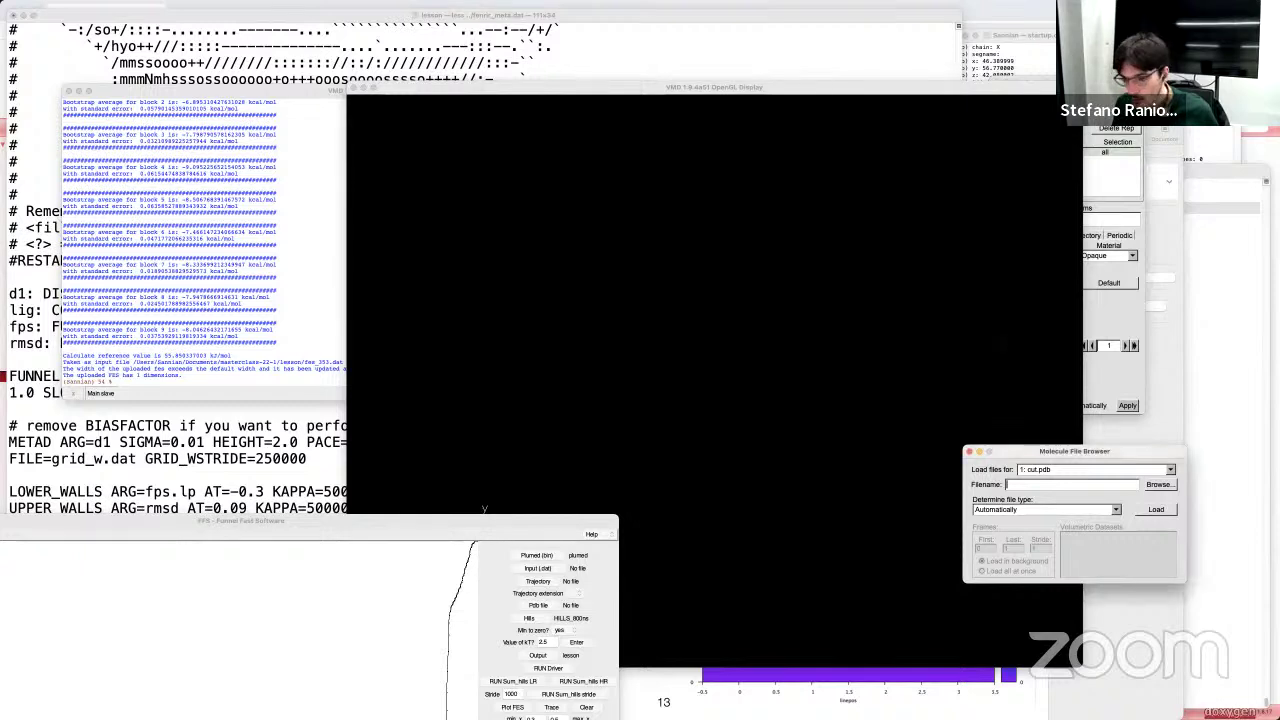
{"action": "left_click_drag", "start_coordinate": [1084, 449], "coordinate": [1021, 449]}
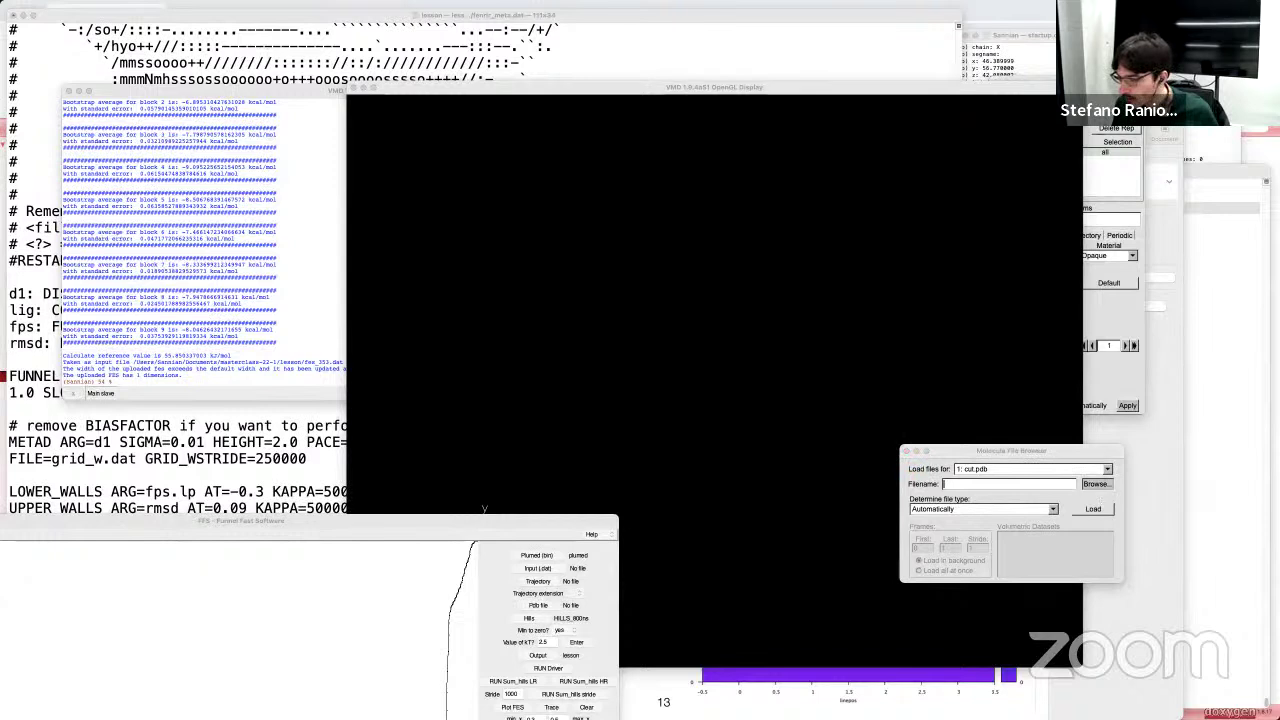
{"action": "left_click", "coordinate": [1095, 484]}
{"action": "left_click_drag", "start_coordinate": [752, 345], "coordinate": [729, 306]}
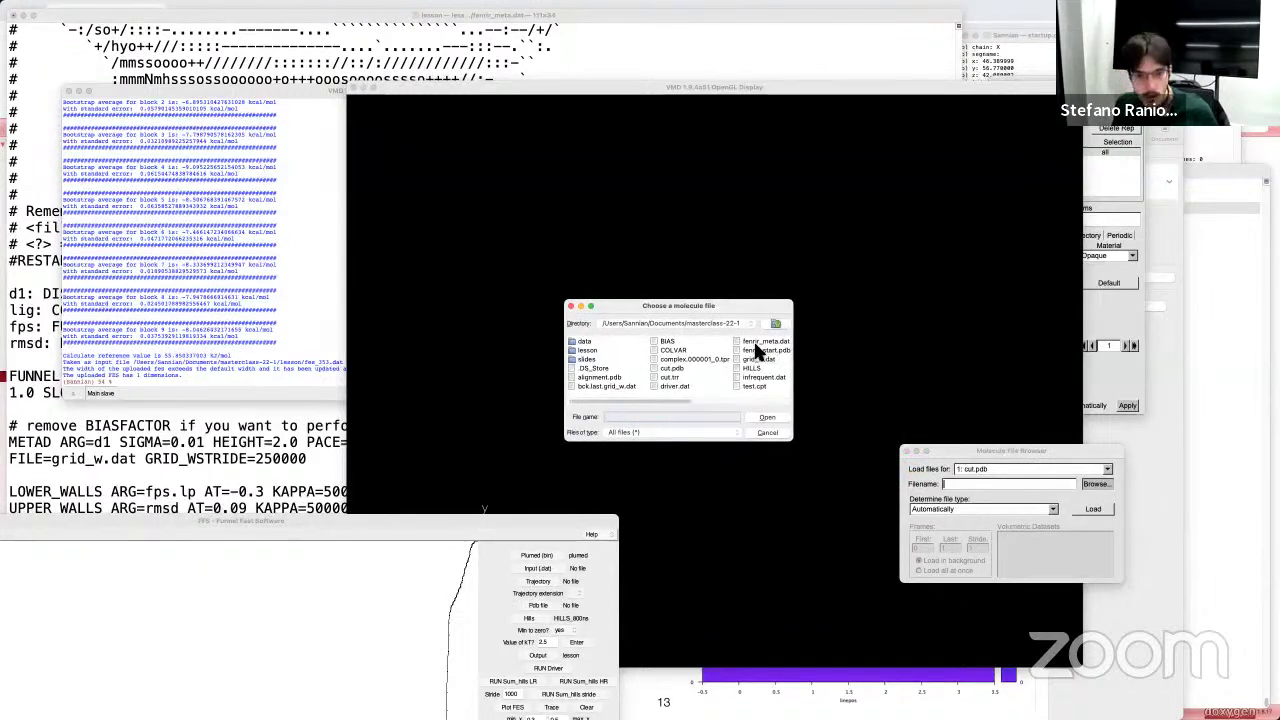
{"action": "left_click", "coordinate": [670, 377]}
{"action": "left_click", "coordinate": [766, 417]}
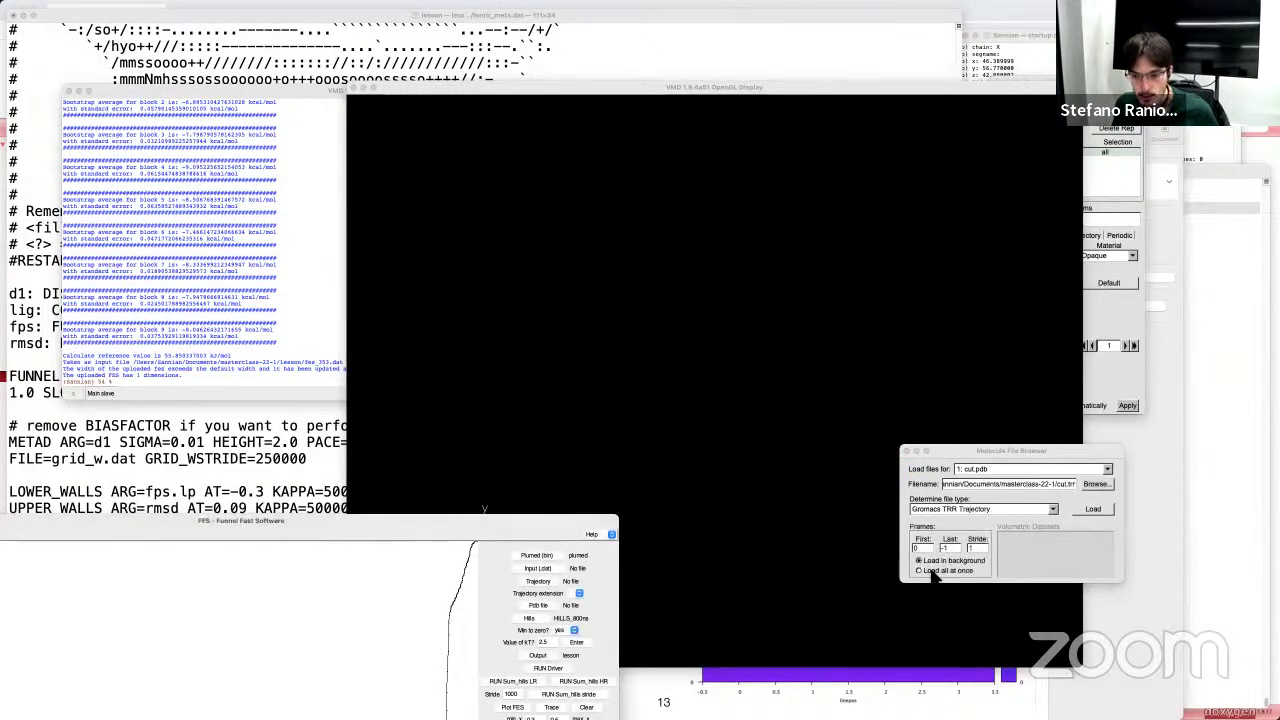
{"action": "left_click", "coordinate": [1093, 508]}
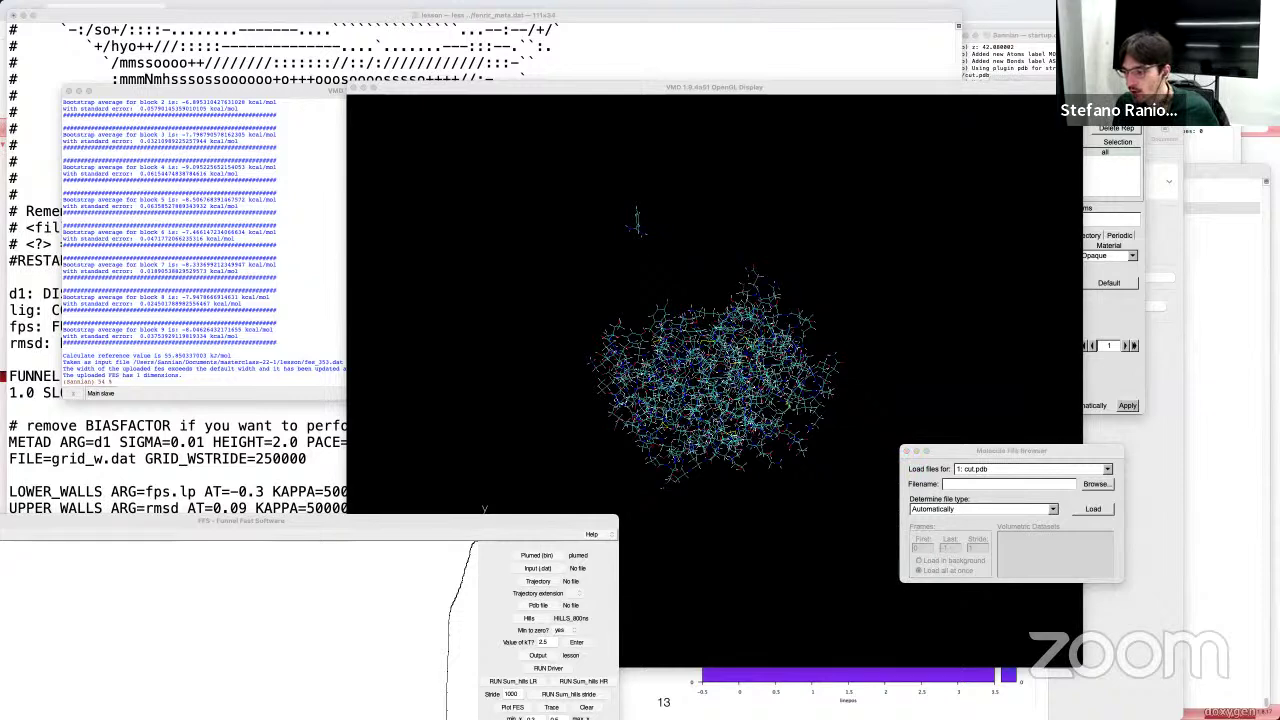
Step: Set the first representation to selection 'protein' drawn as NewCartoon
{"action": "left_click_drag", "start_coordinate": [1133, 279], "coordinate": [1038, 311]}
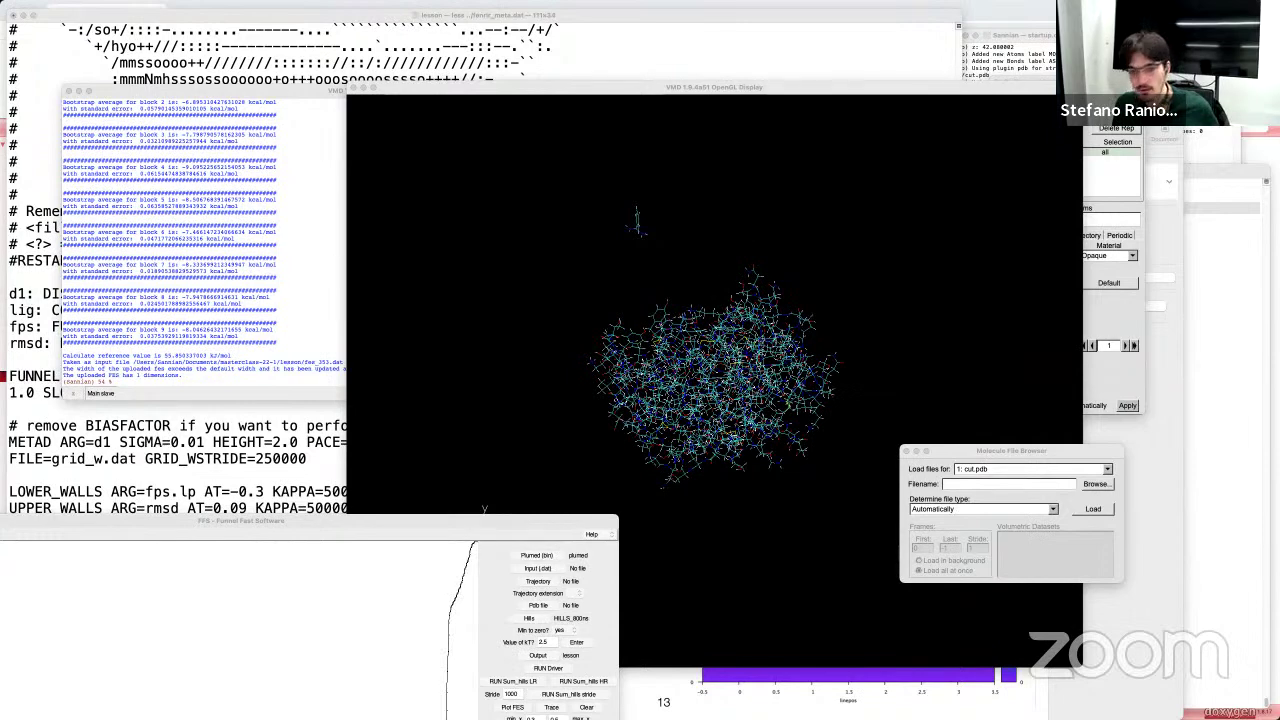
{"action": "left_click", "coordinate": [702, 374]}
{"action": "left_click_drag", "start_coordinate": [702, 374], "coordinate": [640, 395]}
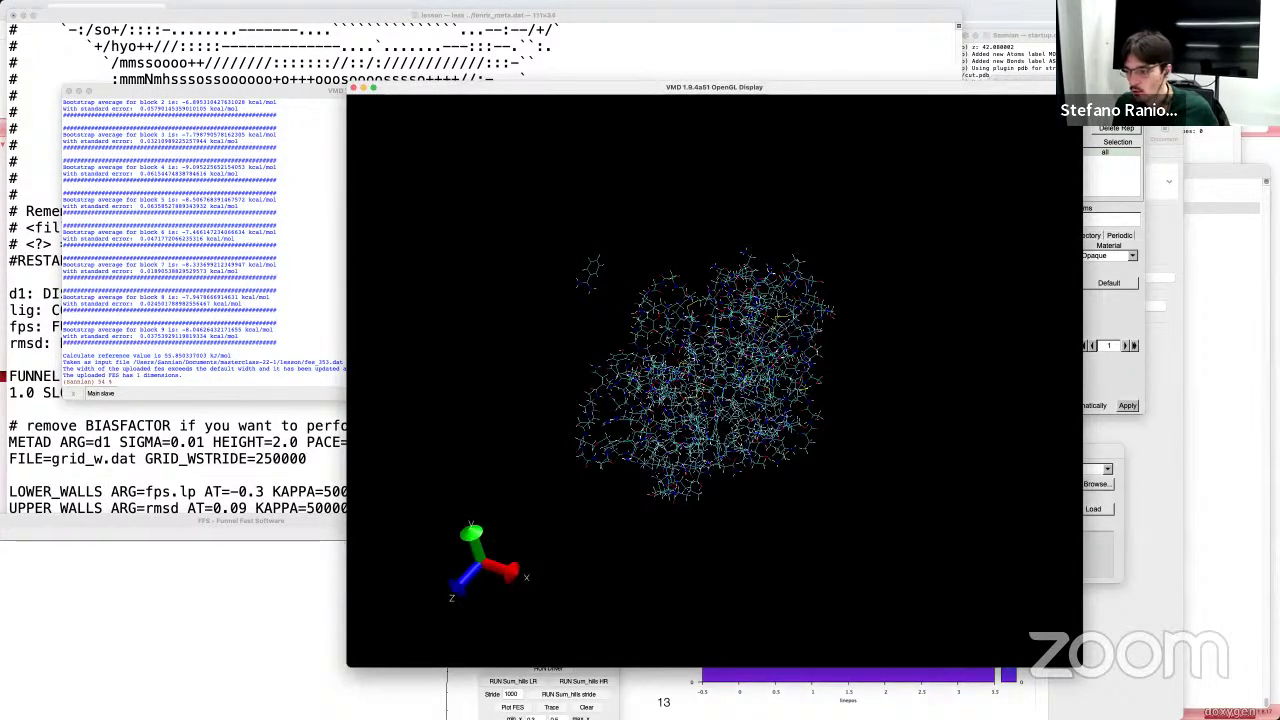
{"action": "left_click", "coordinate": [1118, 300]}
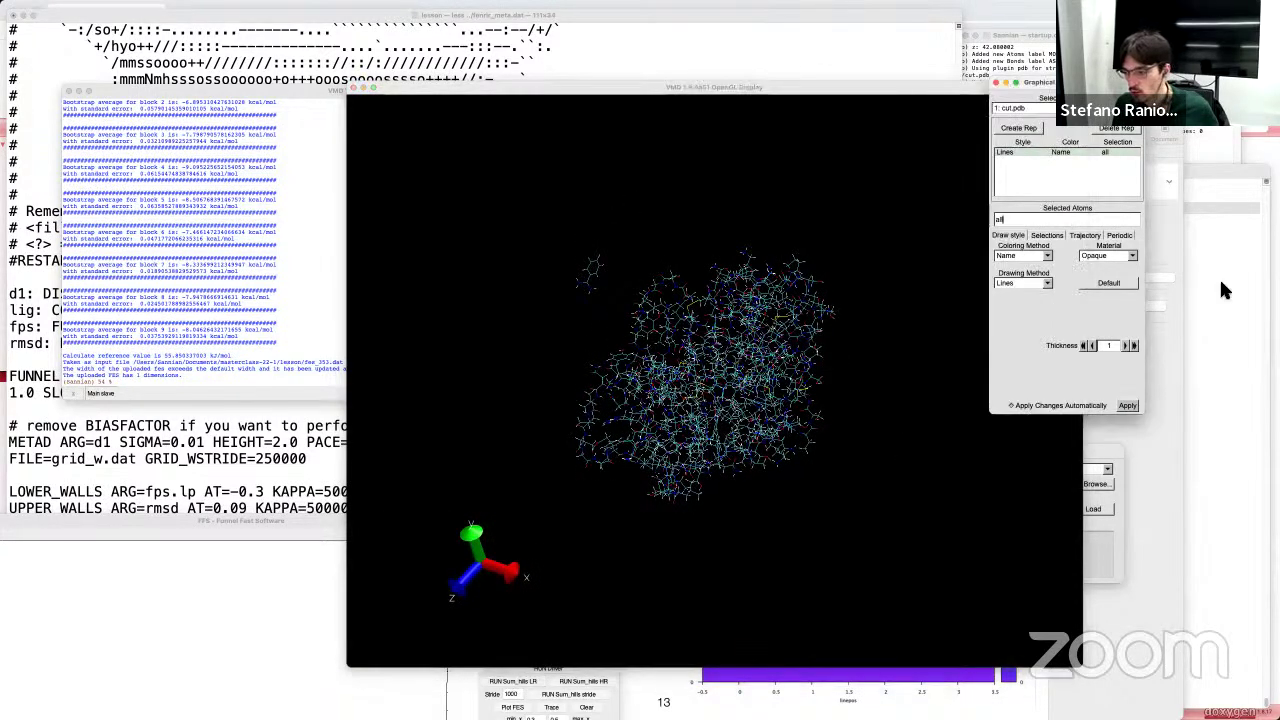
{"action": "double_click", "coordinate": [1000, 219]}
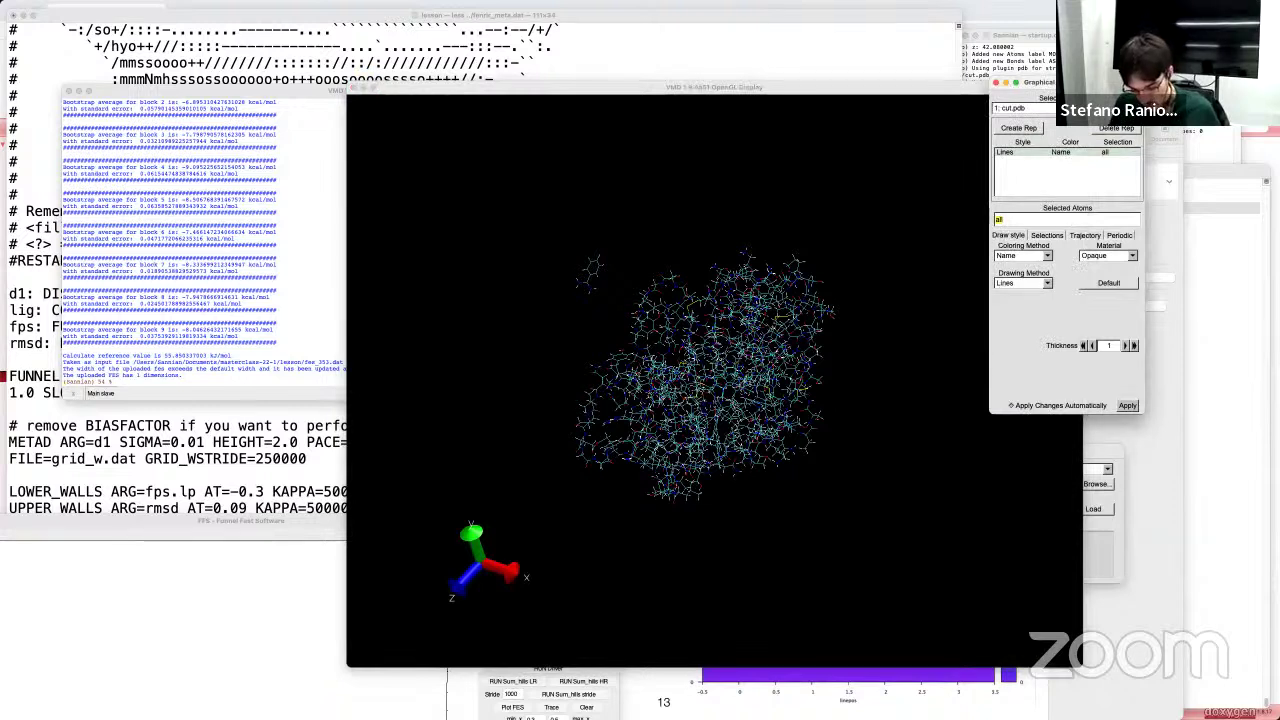
{"action": "type", "text": "protein"}
{"action": "key", "text": "Return"}
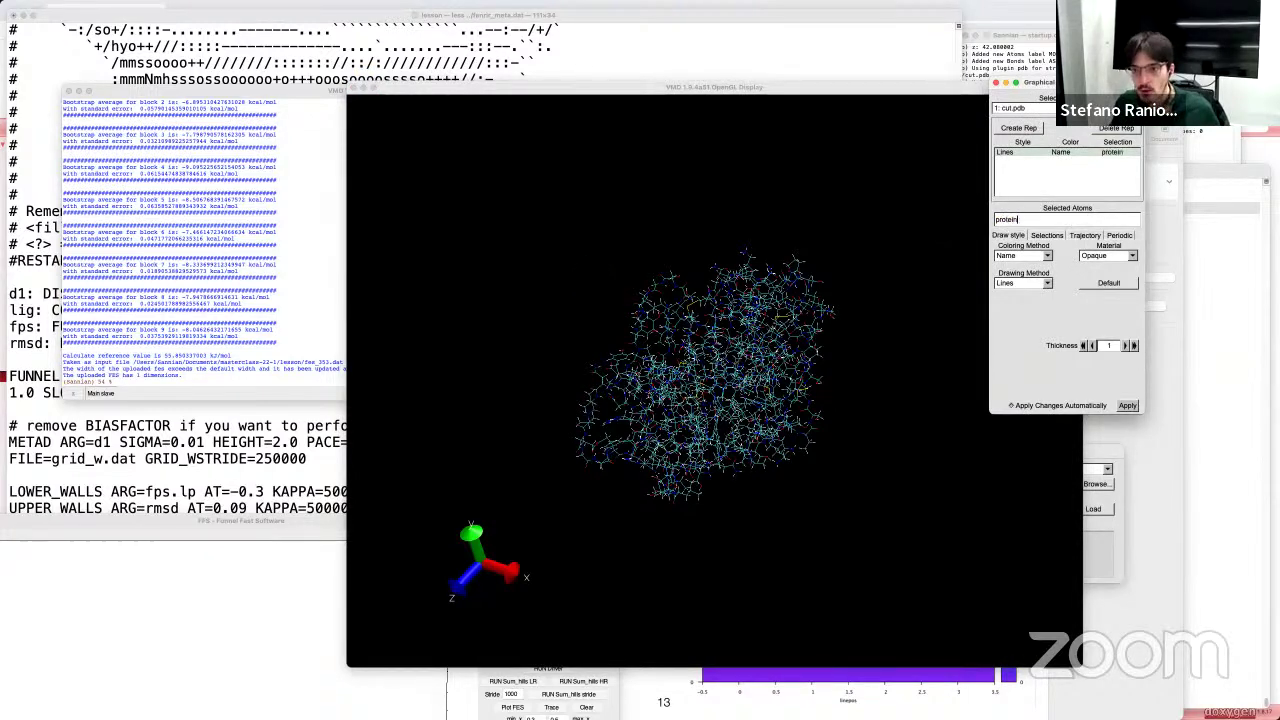
{"action": "left_click", "coordinate": [1018, 284]}
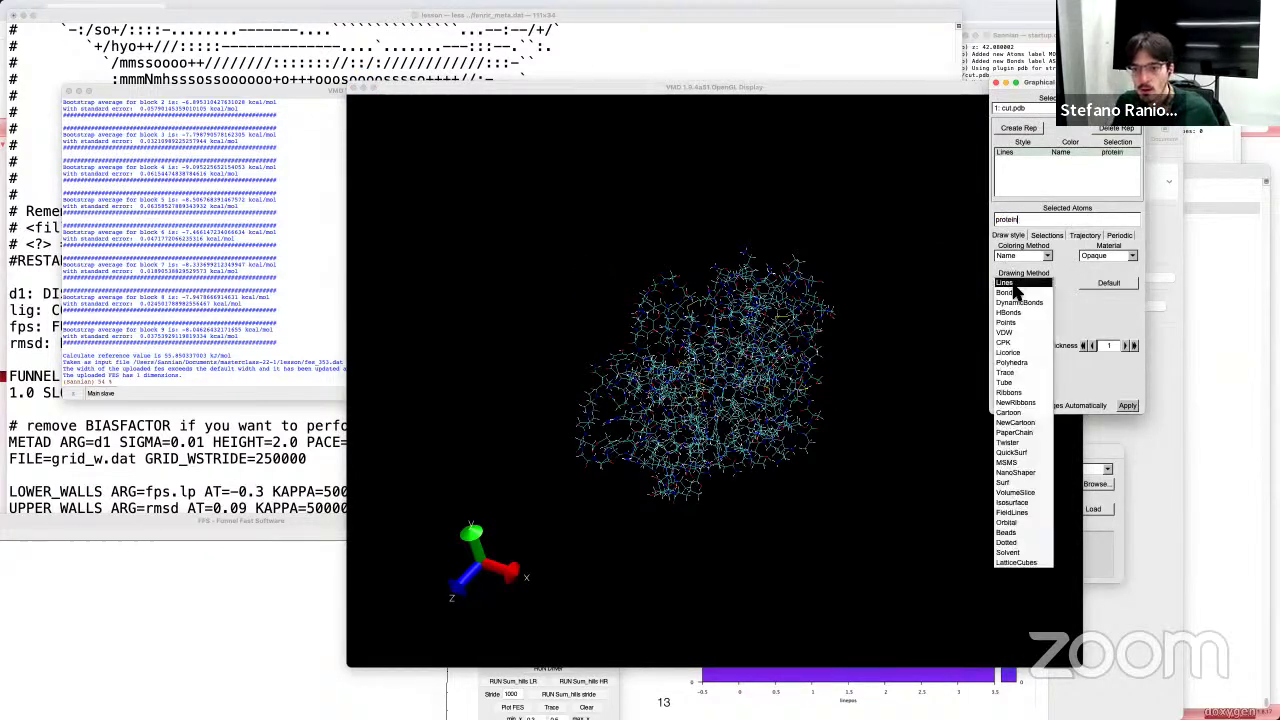
{"action": "left_click", "coordinate": [1015, 422]}
Step: Add a second representation 'resname MOL' drawn as Licorice, rotate to view the ligand, and raise FFS
{"action": "left_click", "coordinate": [1016, 128]}
{"action": "double_click", "coordinate": [1014, 219]}
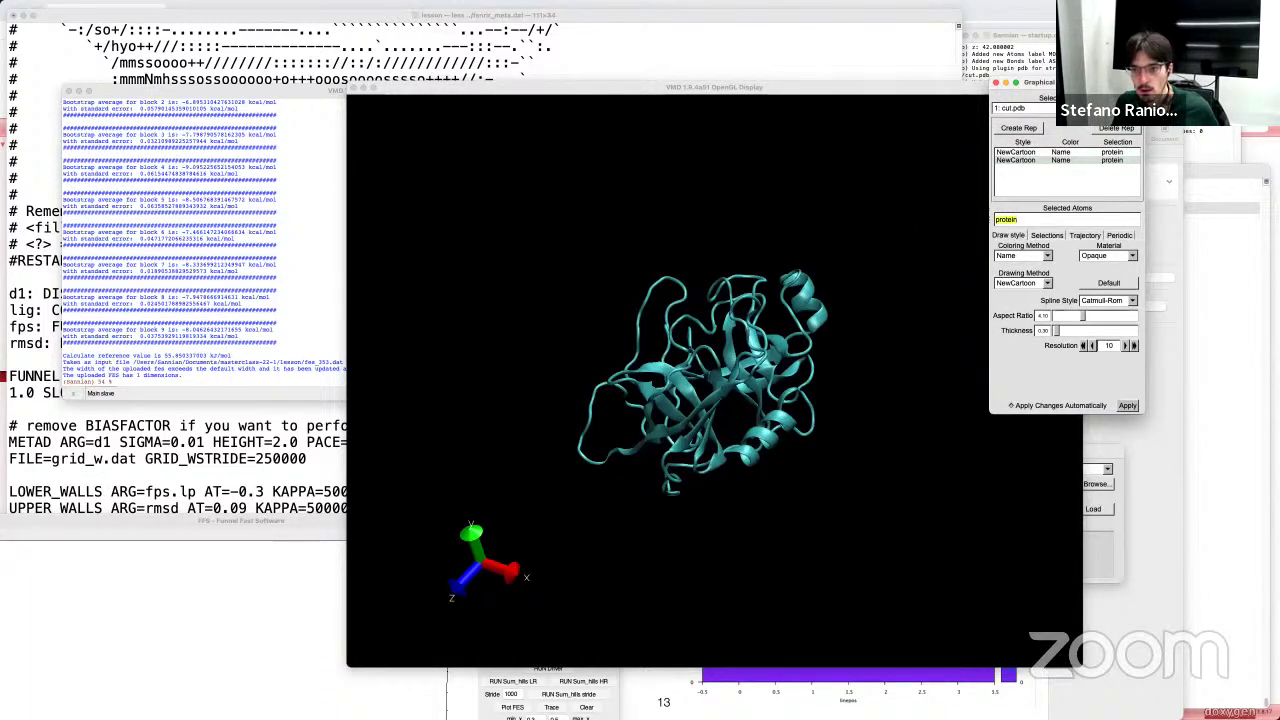
{"action": "type", "text": "resname MOL"}
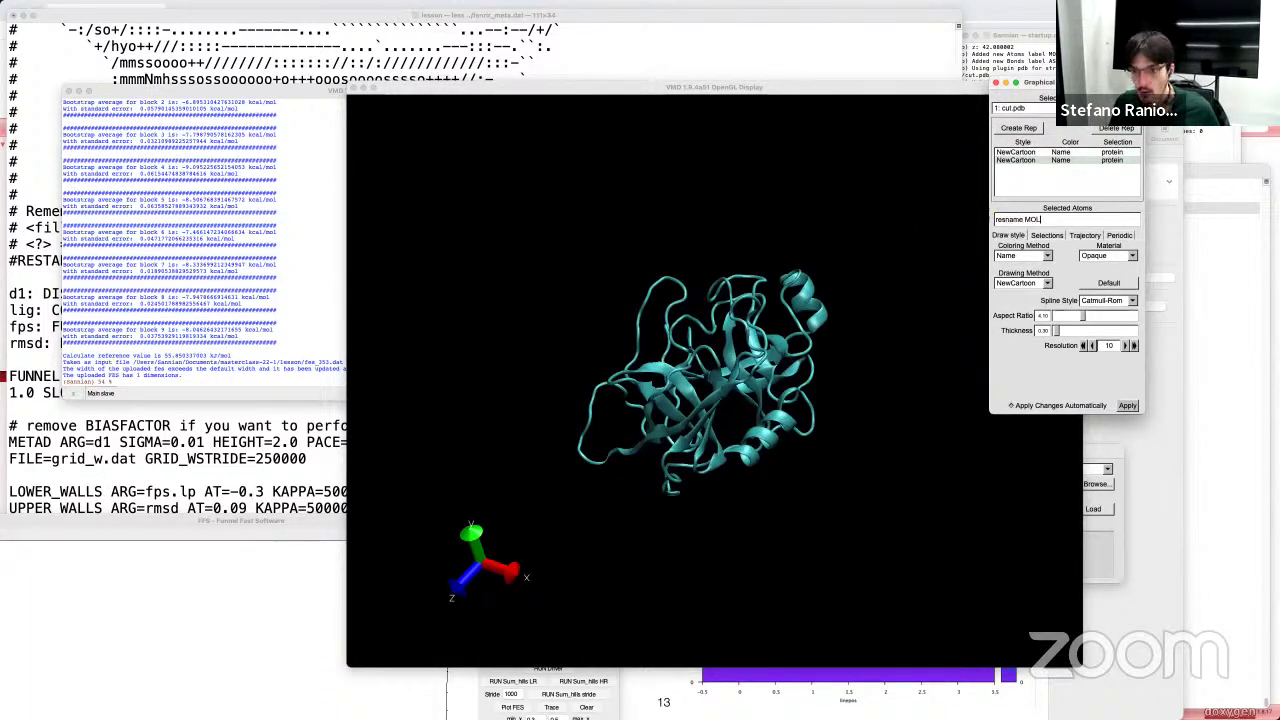
{"action": "key", "text": "Return"}
{"action": "left_click", "coordinate": [1023, 283]}
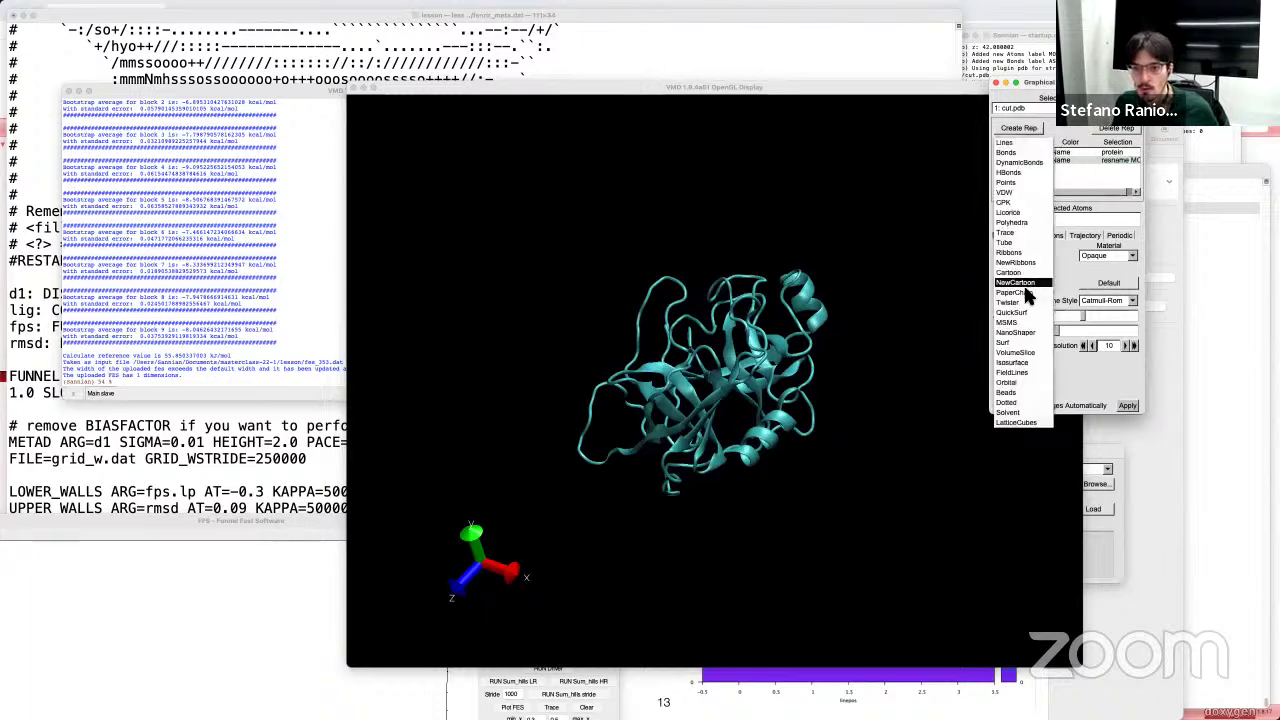
{"action": "left_click", "coordinate": [1008, 213]}
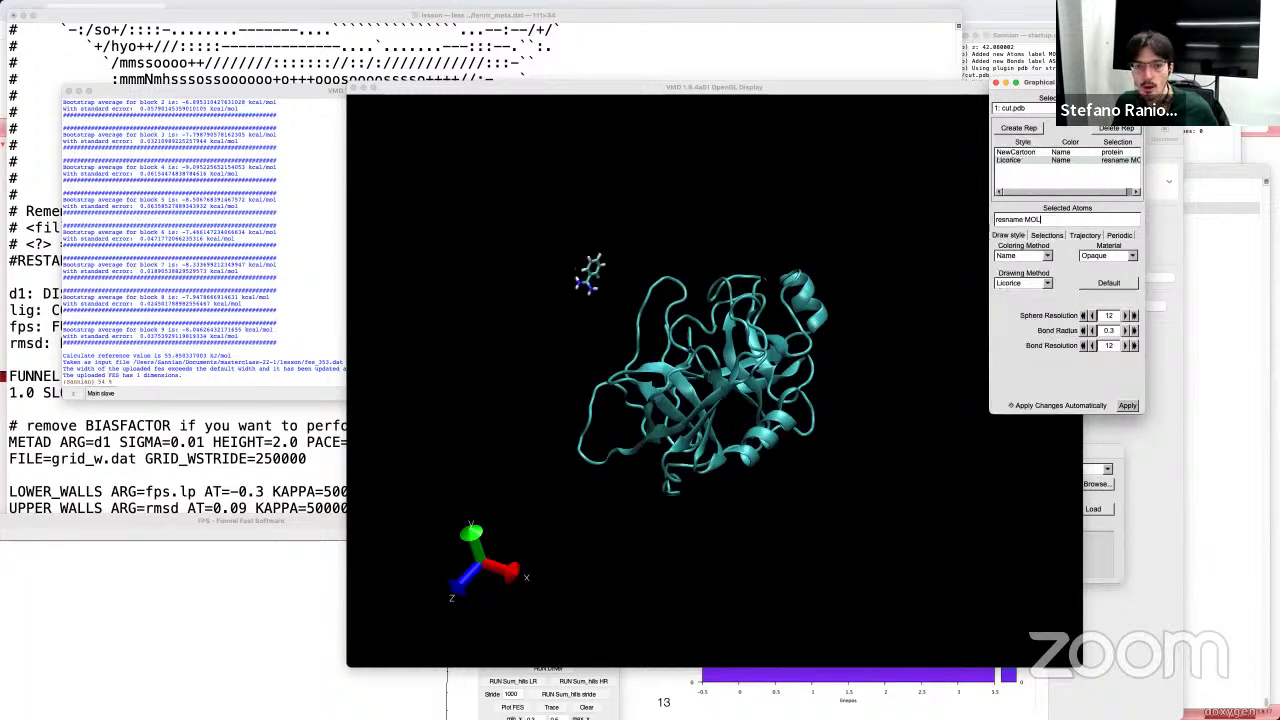
{"action": "left_click_drag", "start_coordinate": [1030, 260], "coordinate": [1075, 330]}
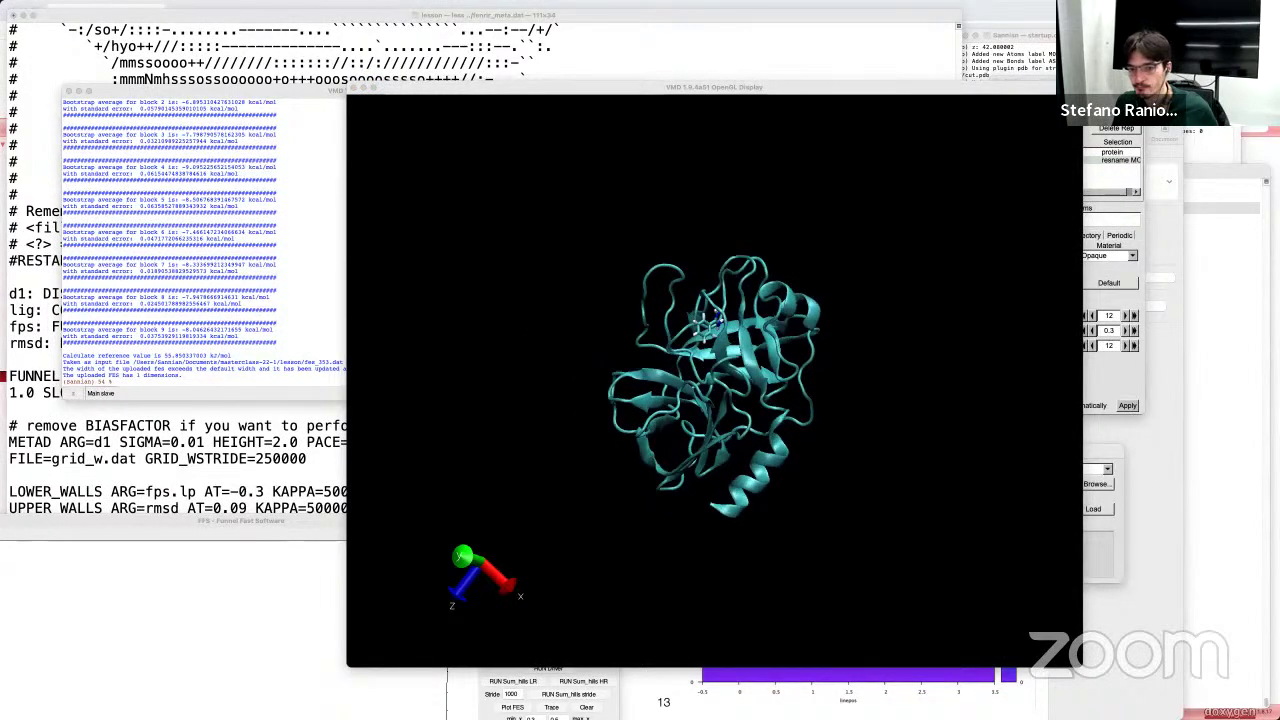
{"action": "left_click_drag", "start_coordinate": [715, 385], "coordinate": [815, 410]}
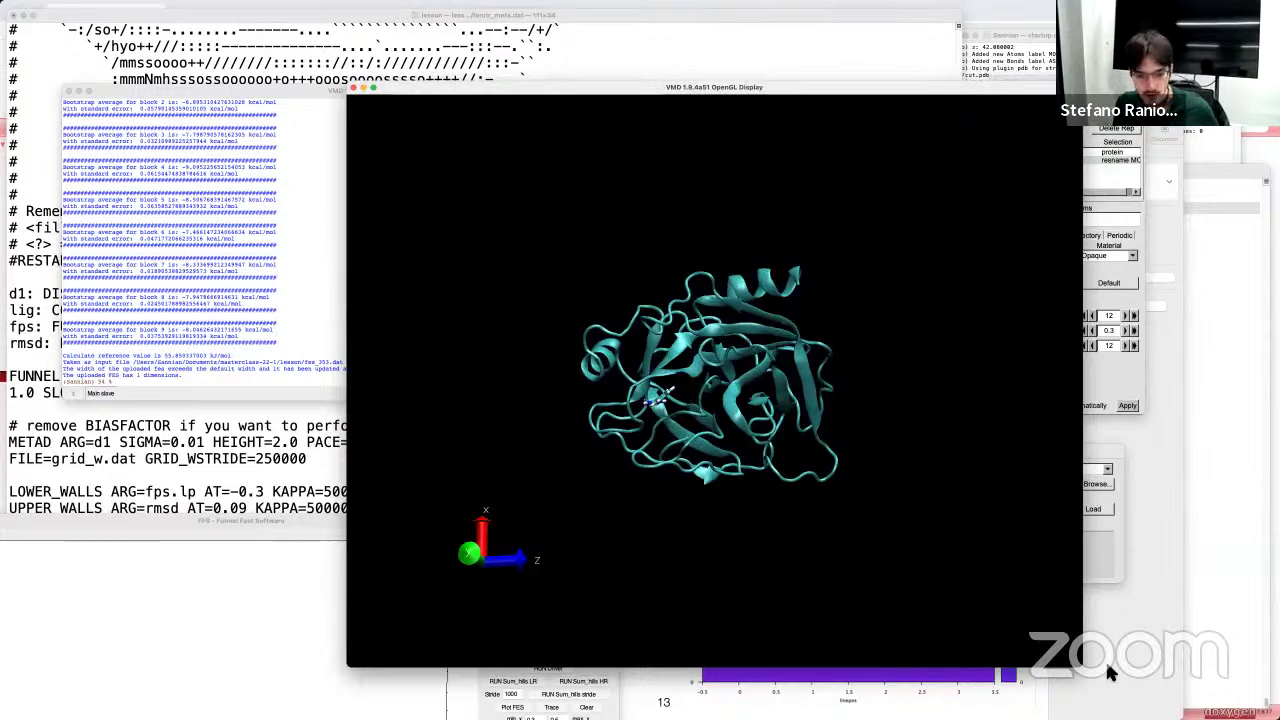
{"action": "key", "text": "super+Tab"}
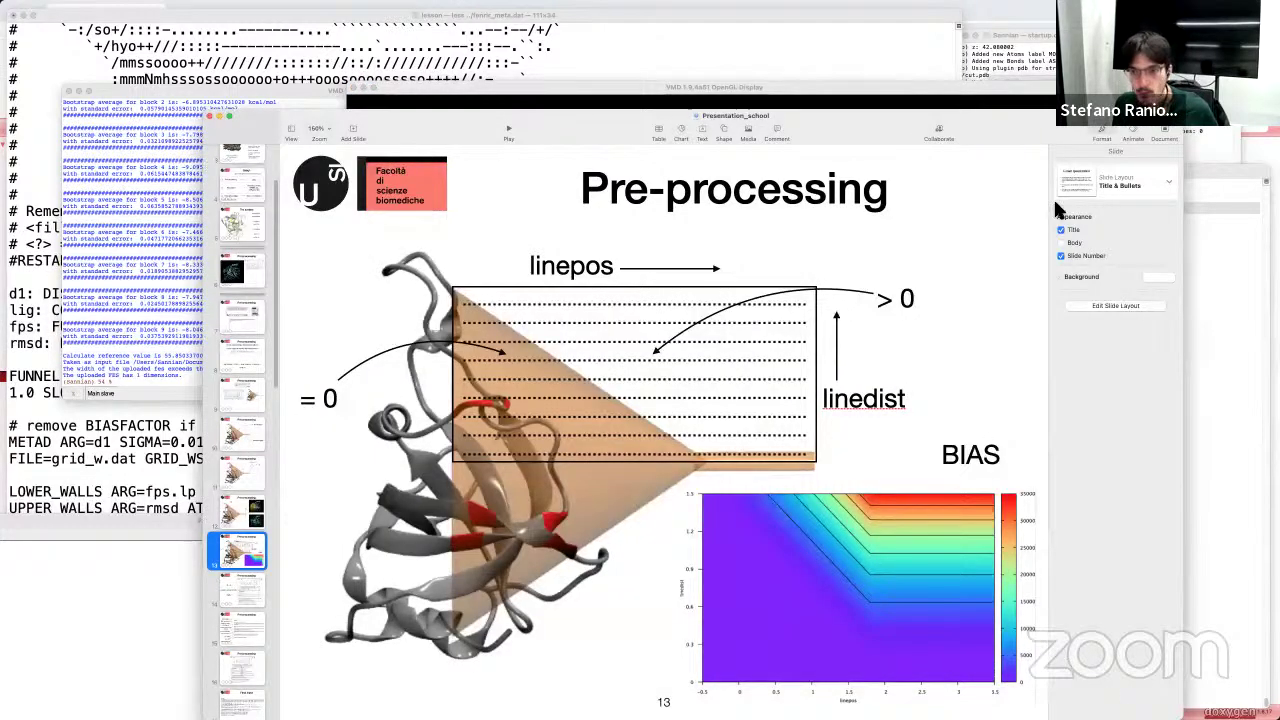
{"action": "left_click", "coordinate": [219, 117]}
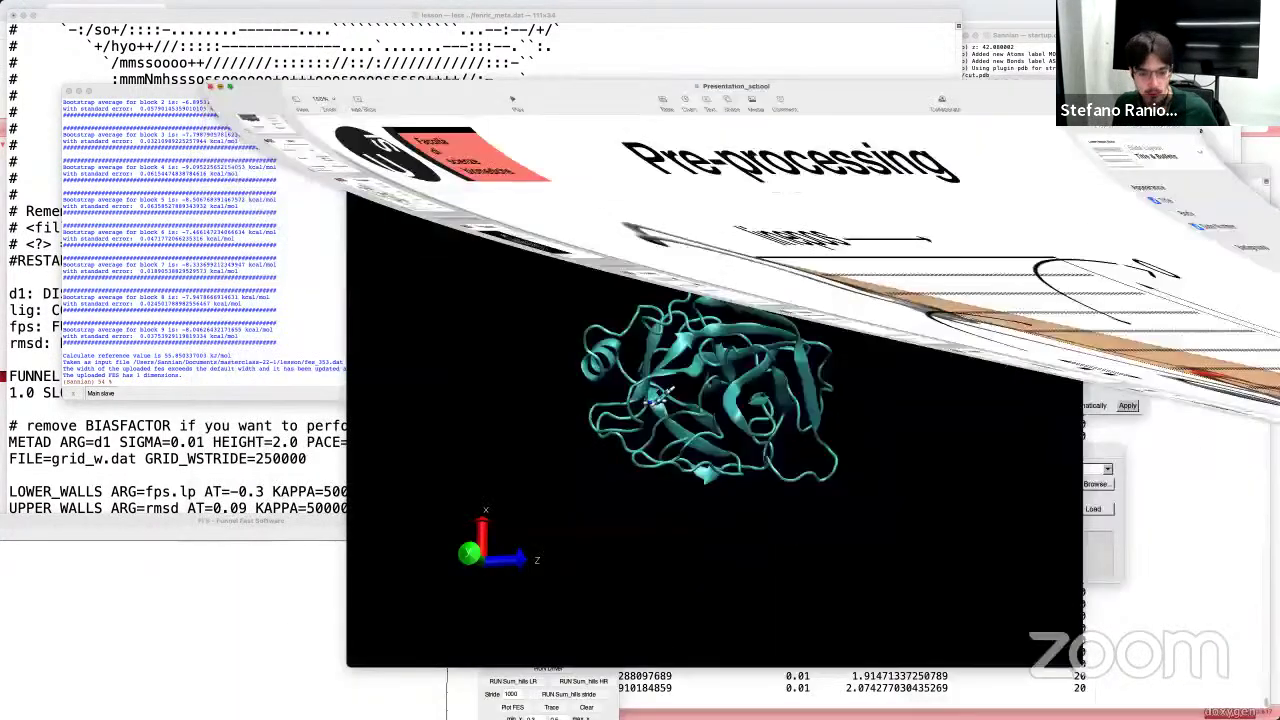
{"action": "left_click", "coordinate": [418, 692]}
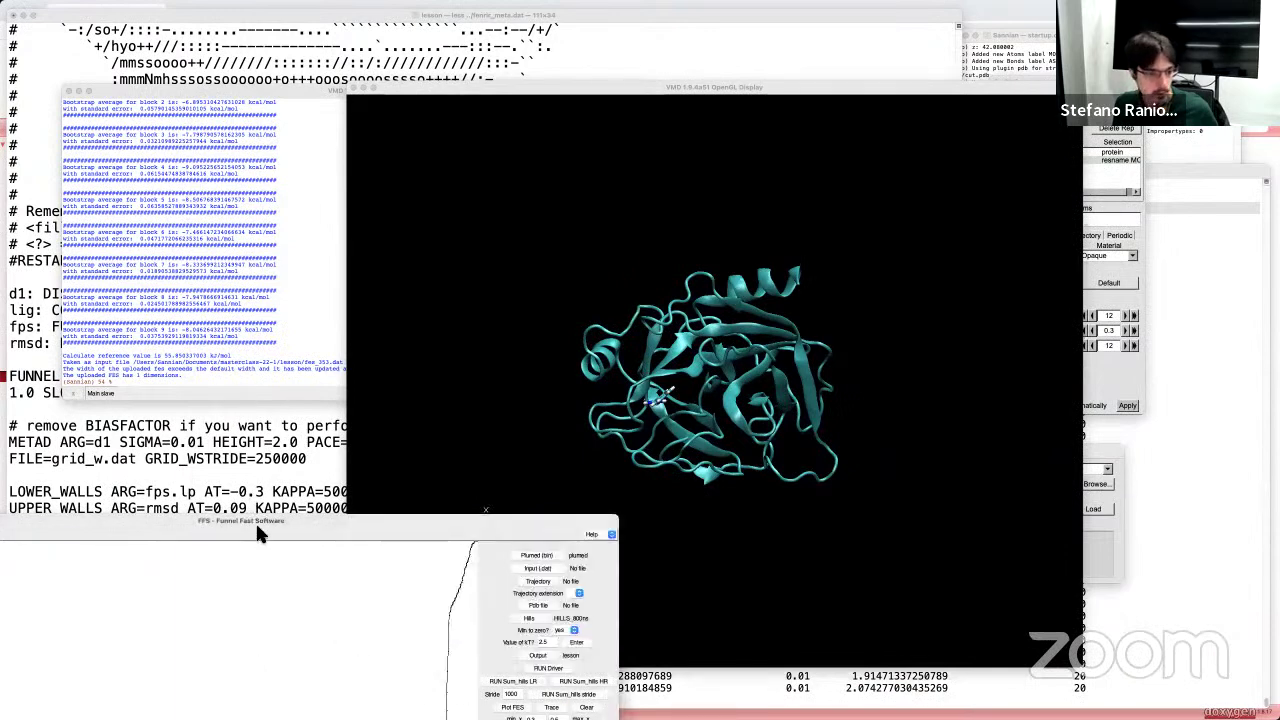
Step: Drag the FFS plot window lower-left to expose the protein's top, rotating the protein meanwhile
{"action": "left_click_drag", "start_coordinate": [255, 521], "coordinate": [740, 229]}
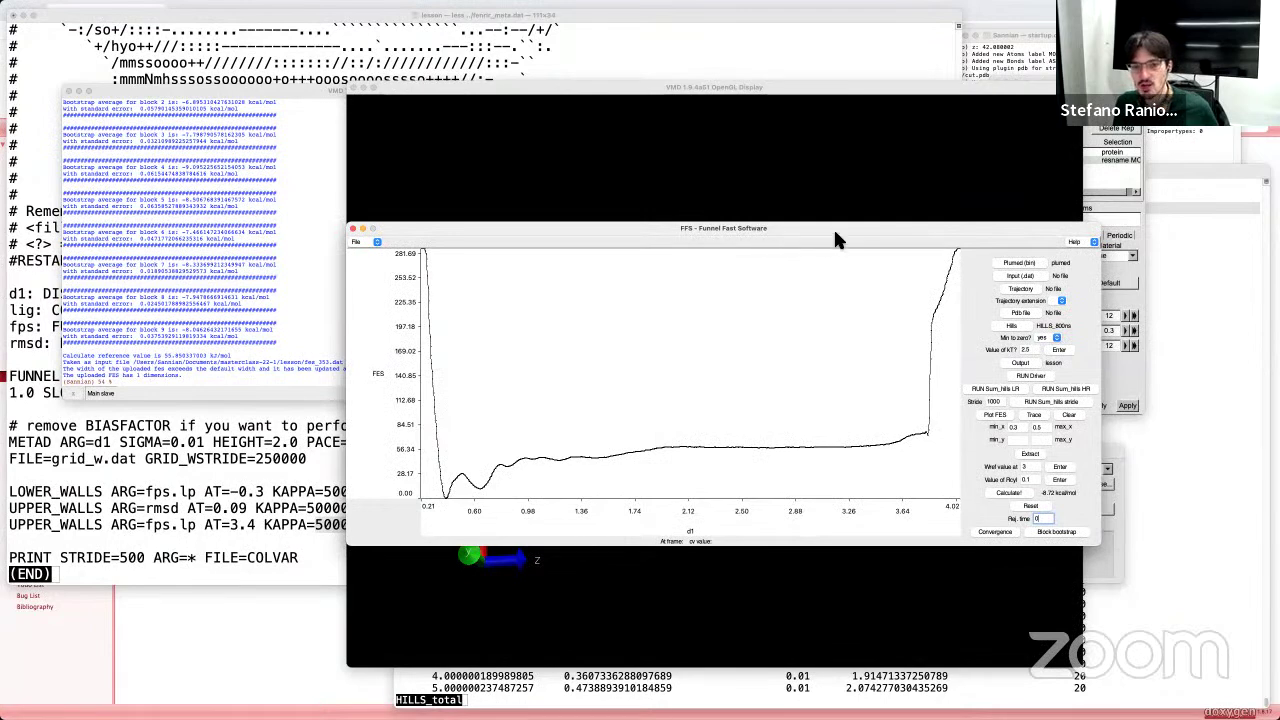
{"action": "left_click_drag", "start_coordinate": [836, 238], "coordinate": [715, 259]}
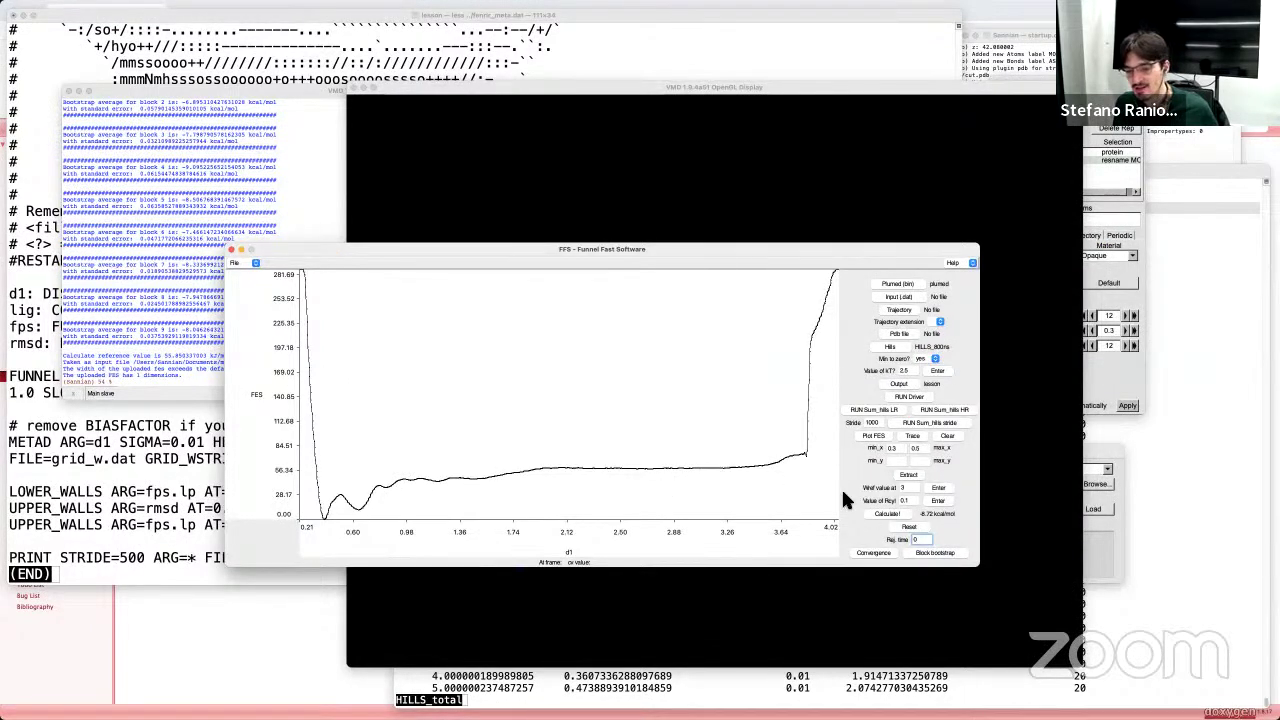
{"action": "left_click_drag", "start_coordinate": [735, 258], "coordinate": [752, 315]}
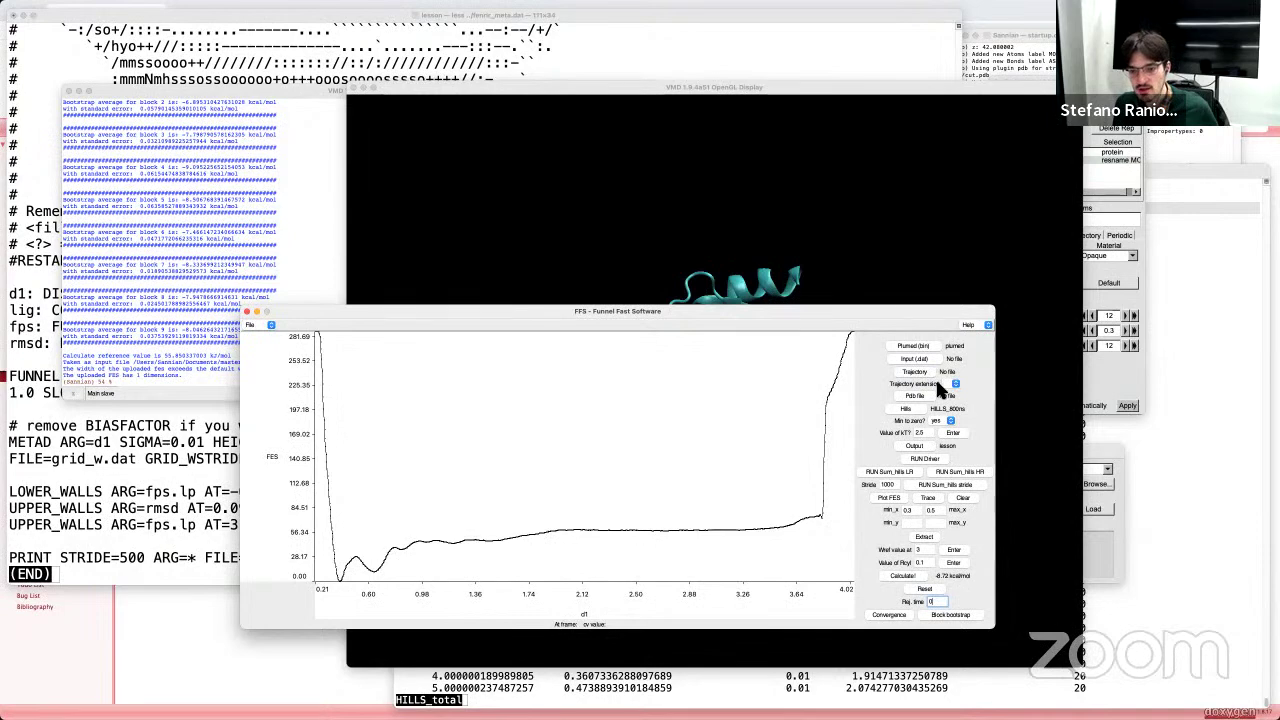
{"action": "left_click_drag", "start_coordinate": [813, 314], "coordinate": [757, 309]}
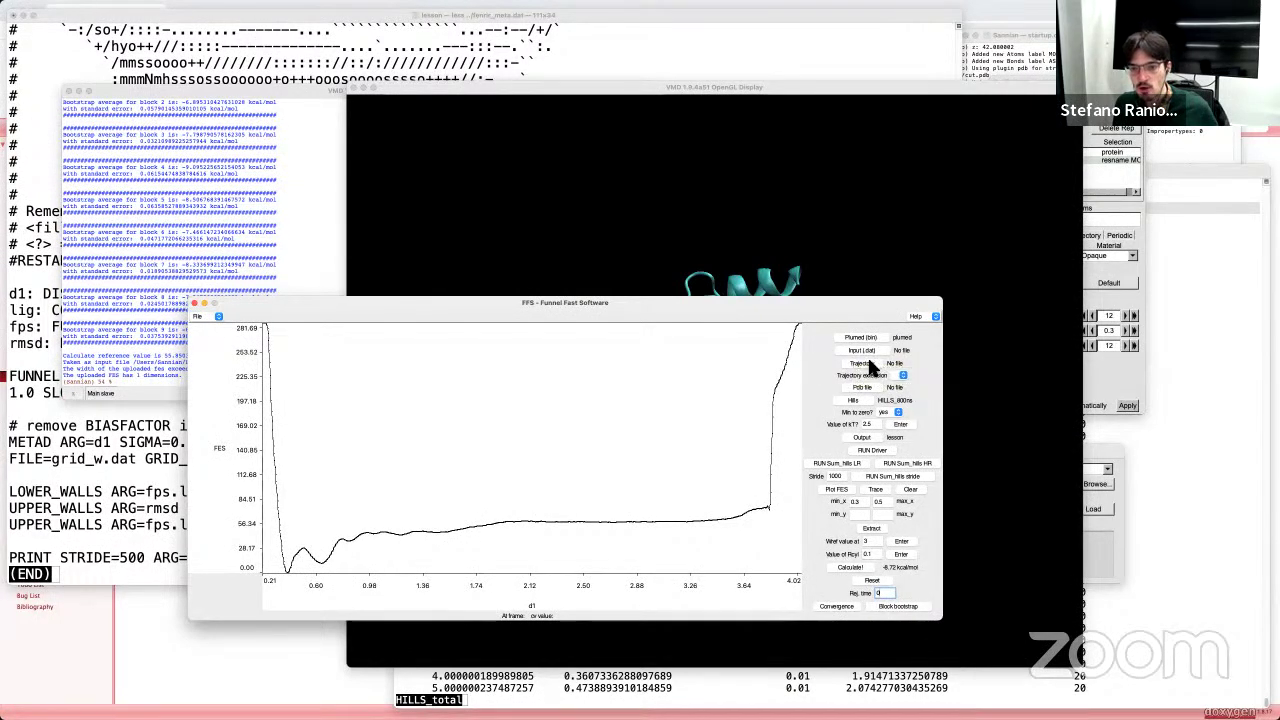
{"action": "left_click_drag", "start_coordinate": [847, 298], "coordinate": [457, 349]}
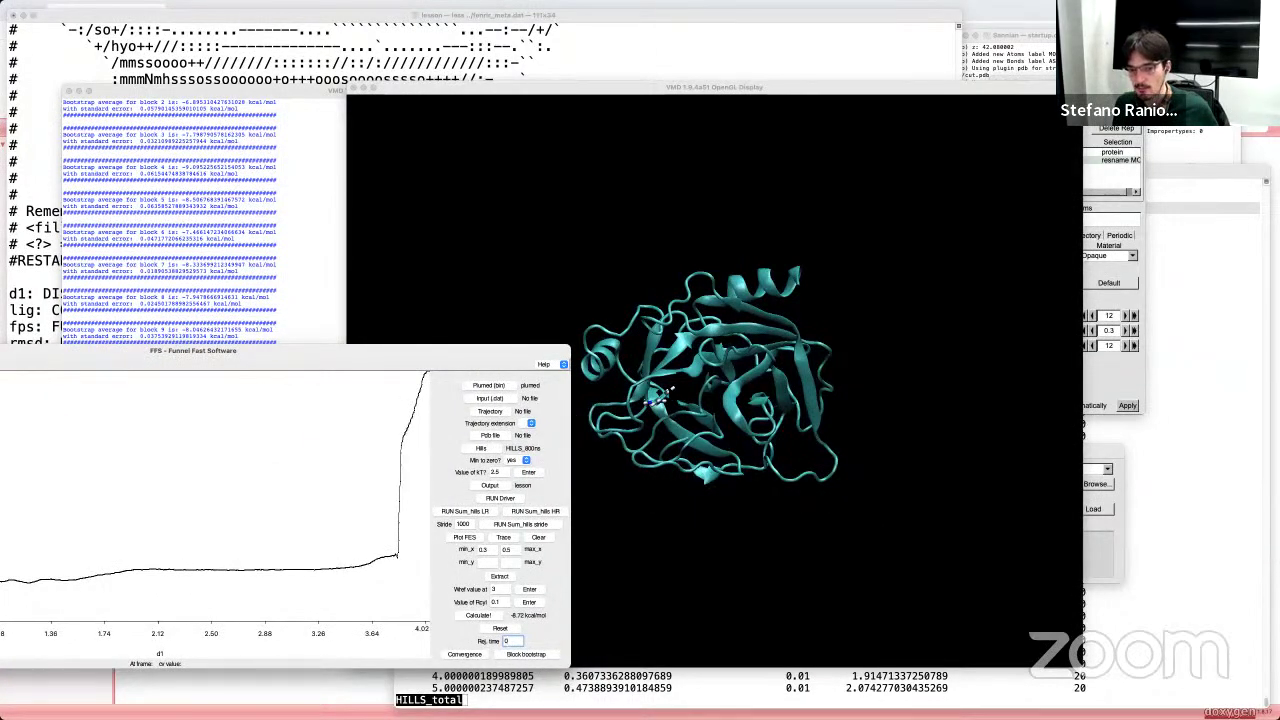
{"action": "left_click_drag", "start_coordinate": [489, 362], "coordinate": [538, 370]}
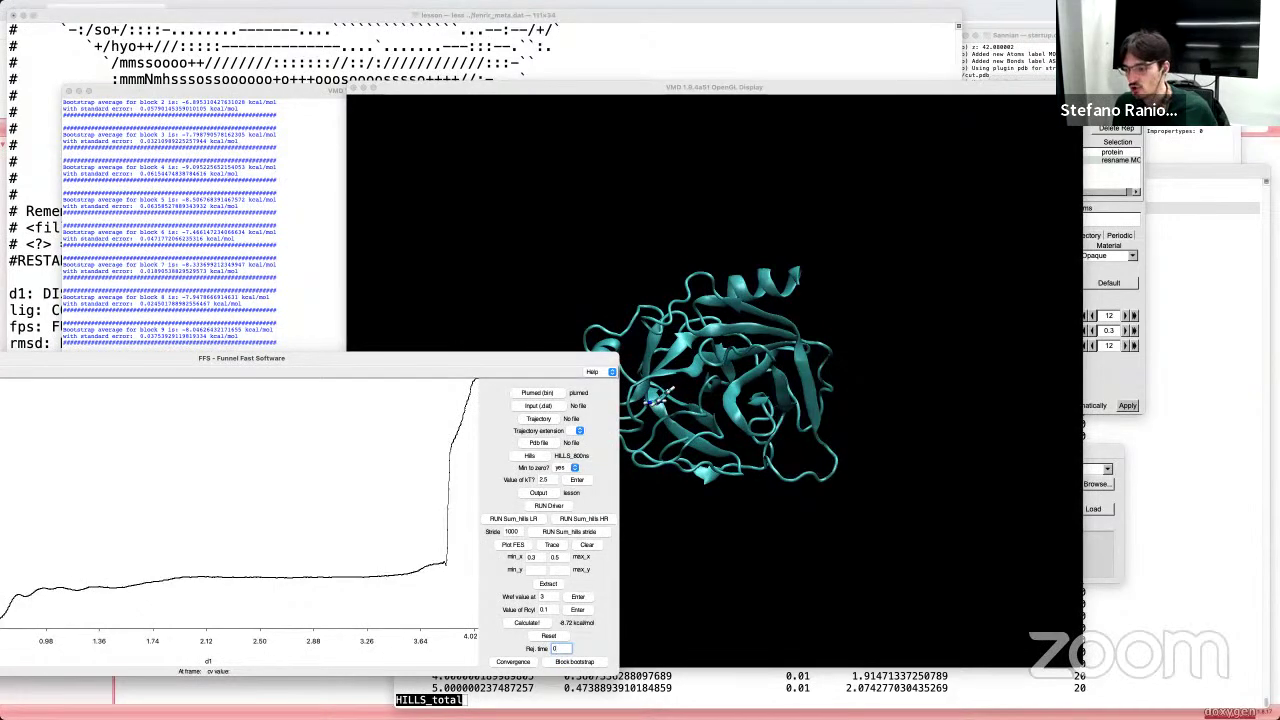
{"action": "left_click_drag", "start_coordinate": [668, 391], "coordinate": [682, 352]}
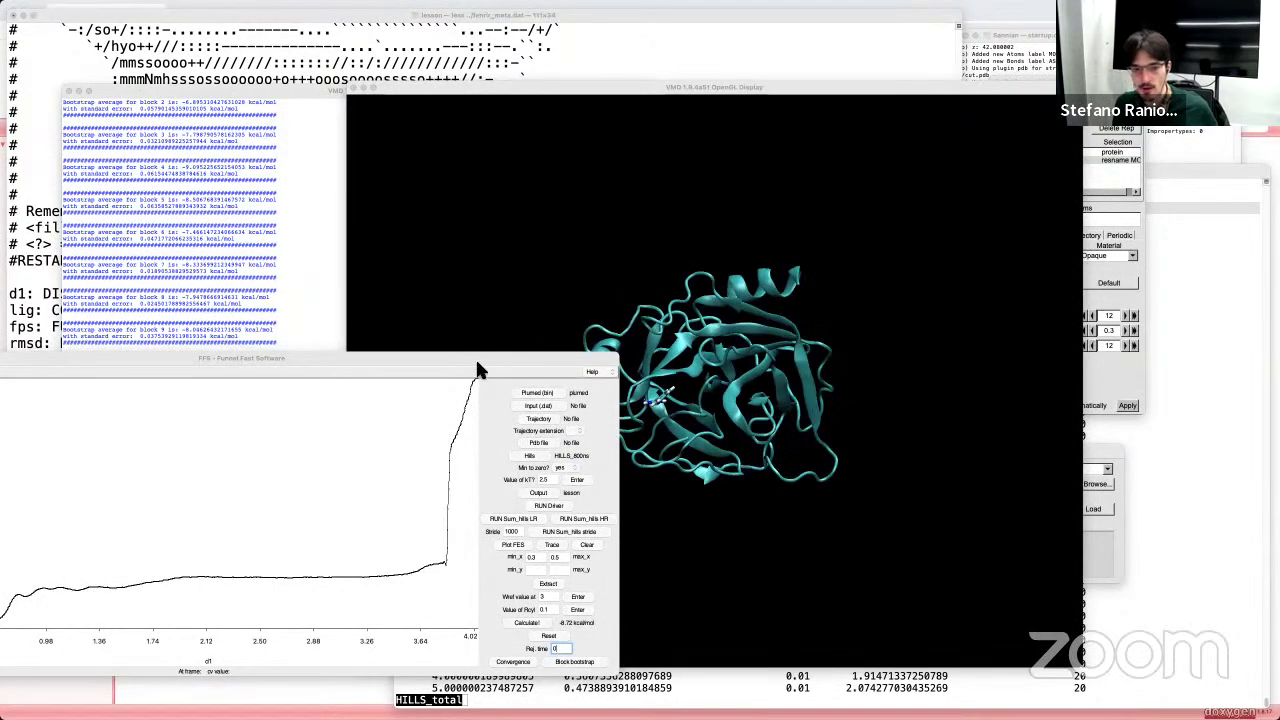
{"action": "left_click_drag", "start_coordinate": [485, 351], "coordinate": [745, 291]}
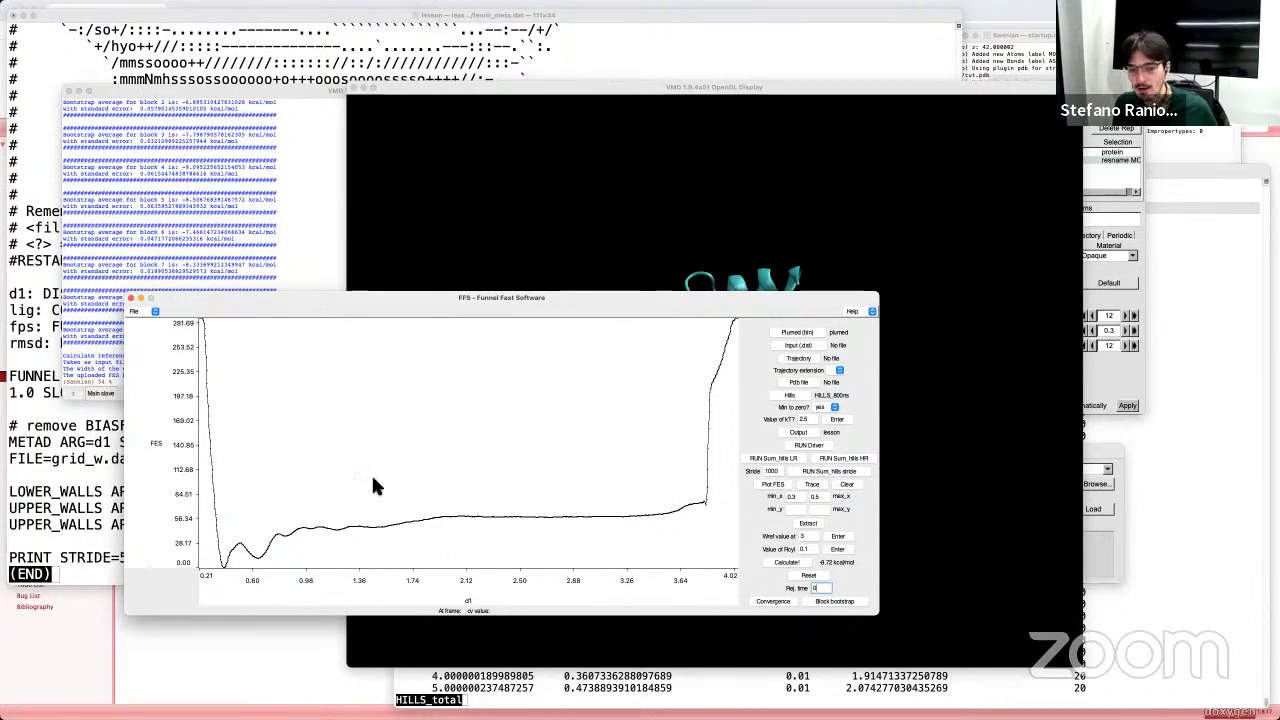
{"action": "left_click", "coordinate": [372, 250]}
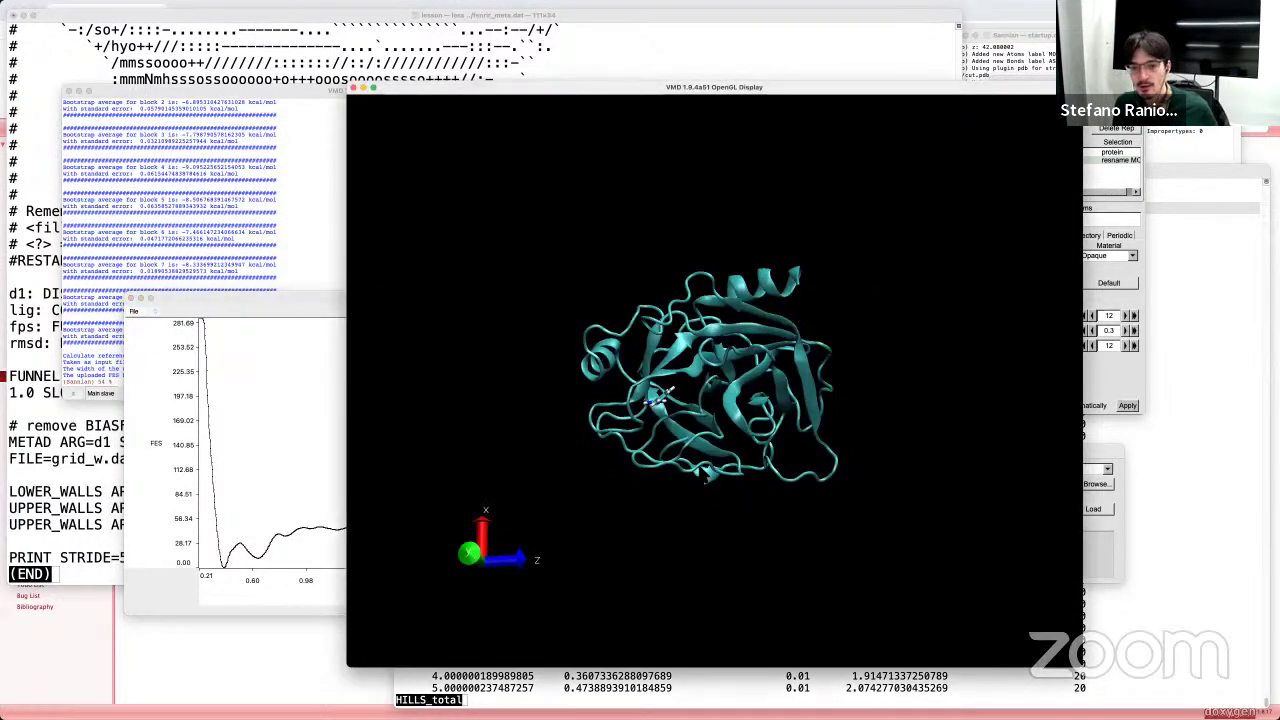
{"action": "left_click_drag", "start_coordinate": [680, 380], "coordinate": [750, 383]}
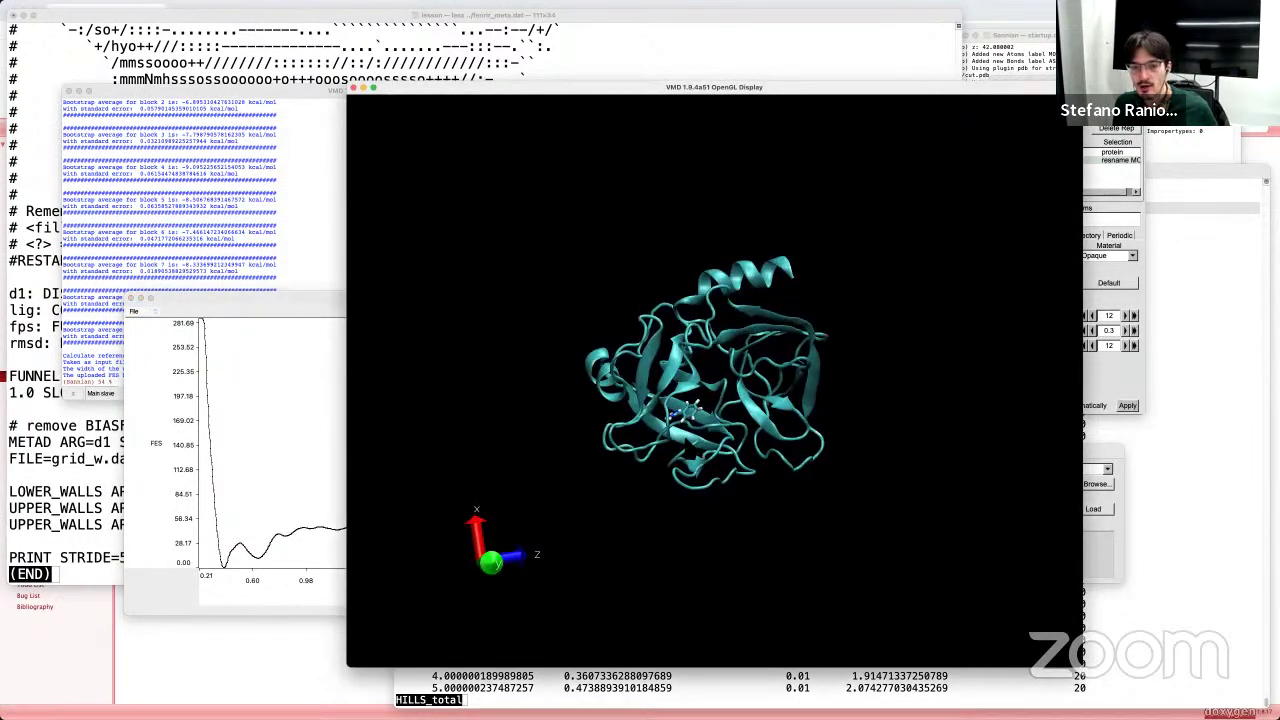
{"action": "left_click", "coordinate": [297, 460]}
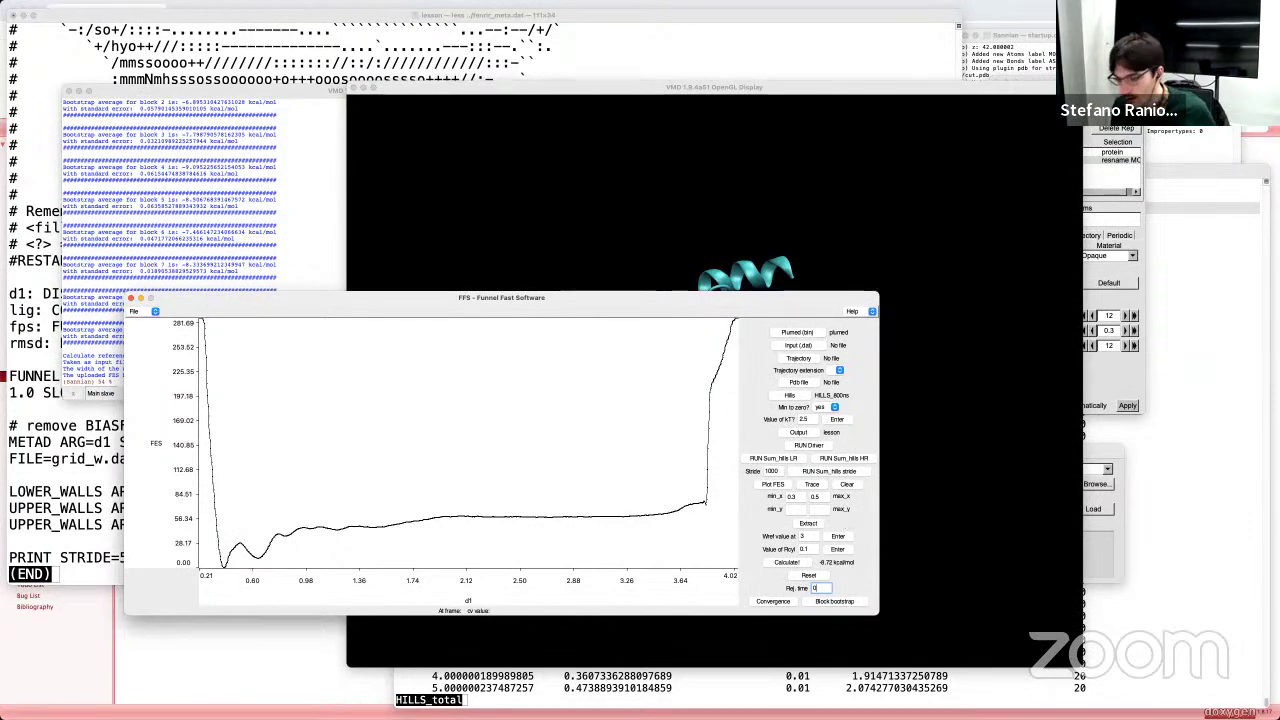
Step: Quit less on fenrir_meta.dat and list the lesson files with ls -lrt
{"action": "key", "text": "super+Tab"}
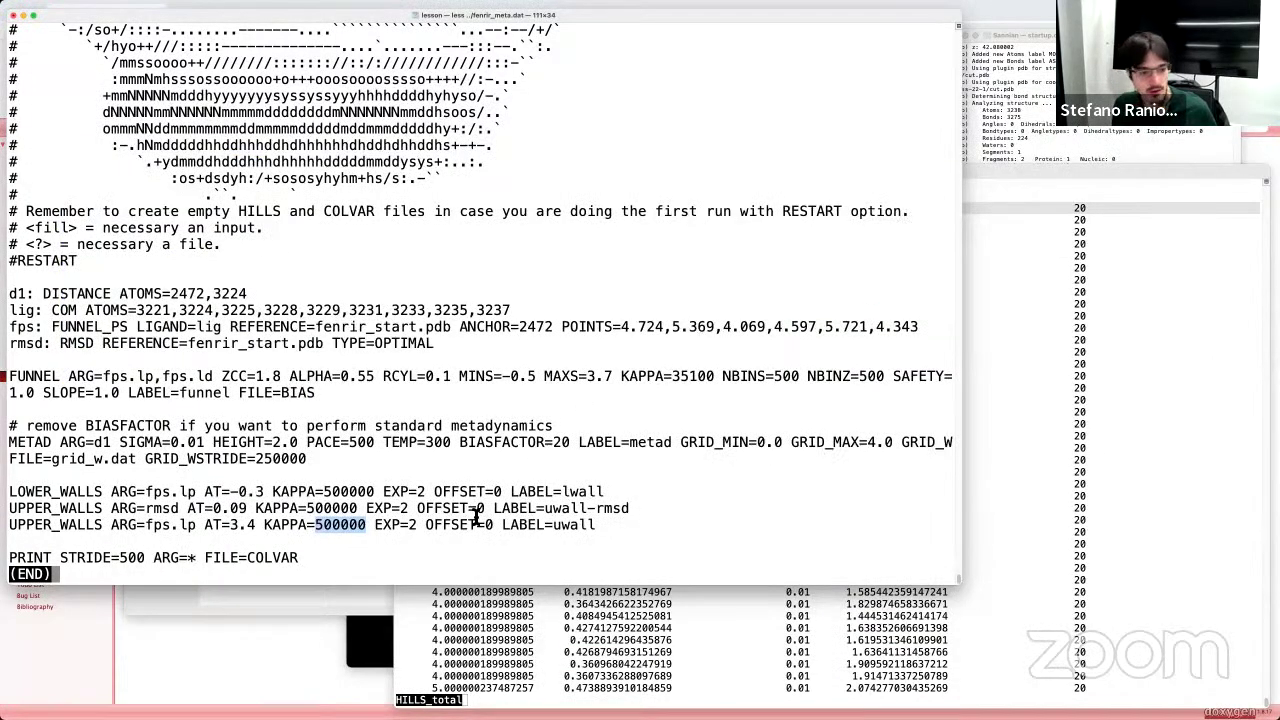
{"action": "key", "text": "q"}
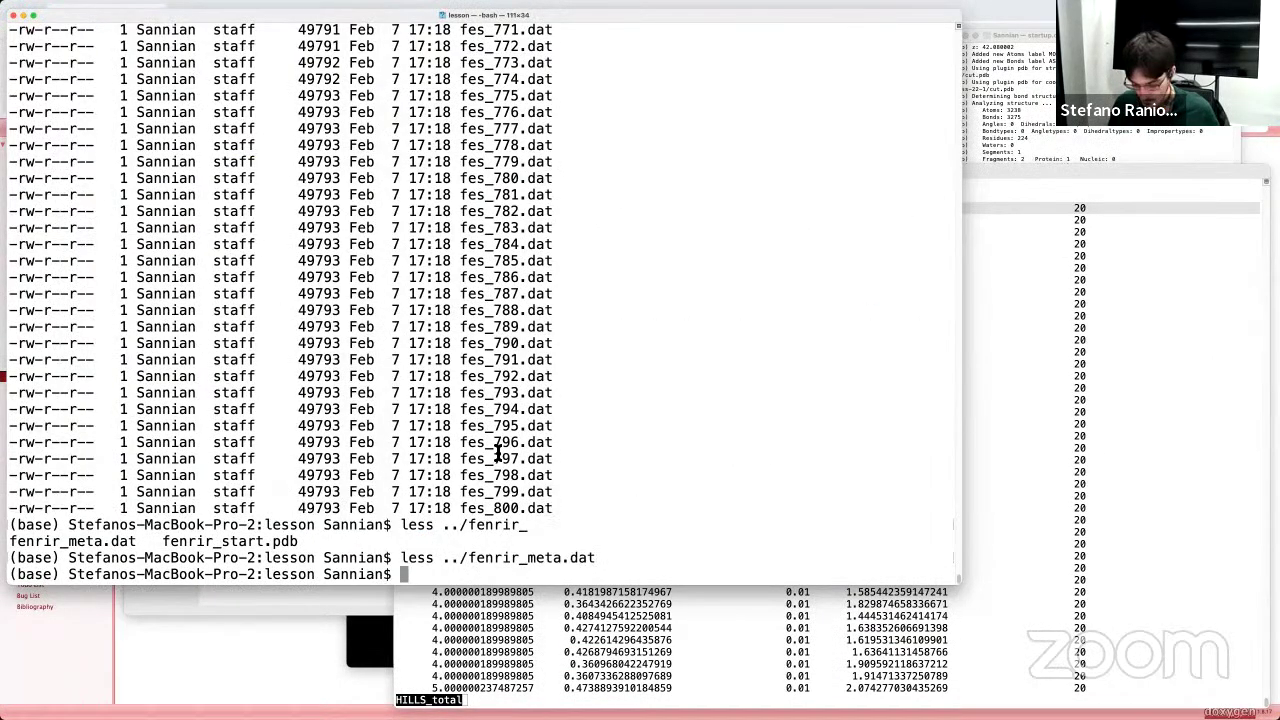
{"action": "type", "text": "ls -lrt"}
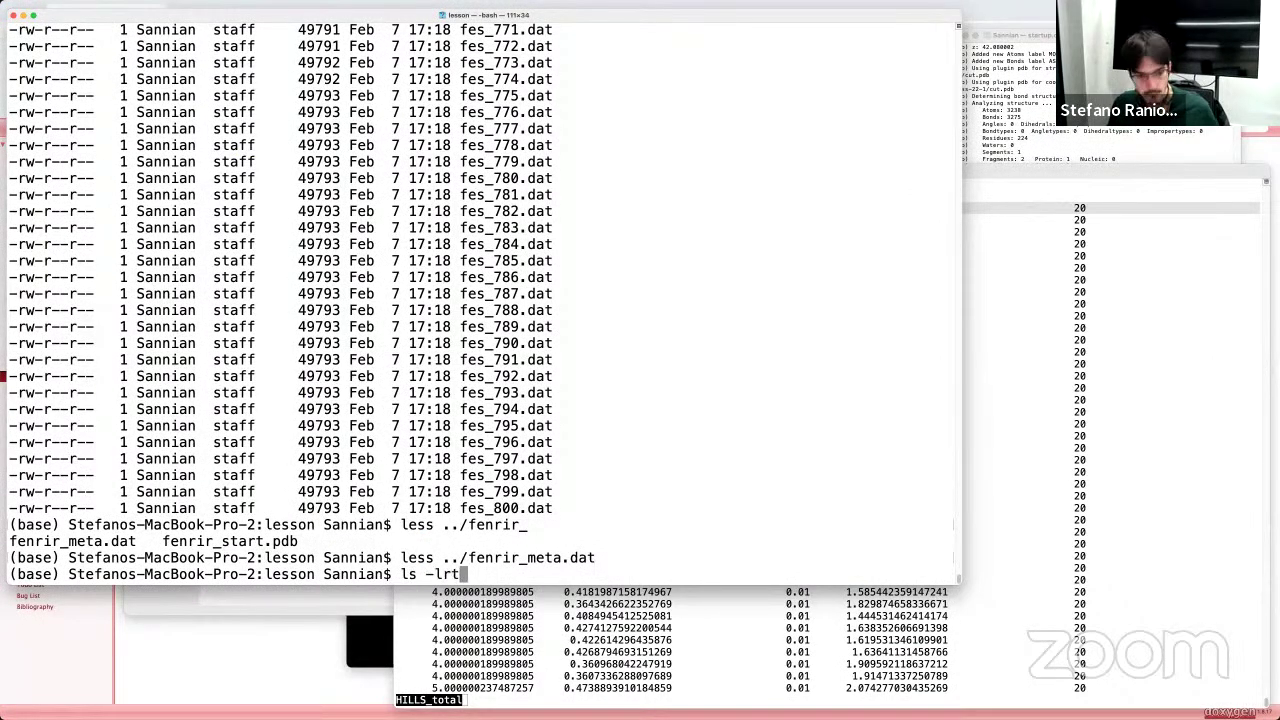
{"action": "key", "text": "Return"}
{"action": "scroll", "coordinate": [556, 440], "scroll_direction": "up", "scroll_amount": 20}
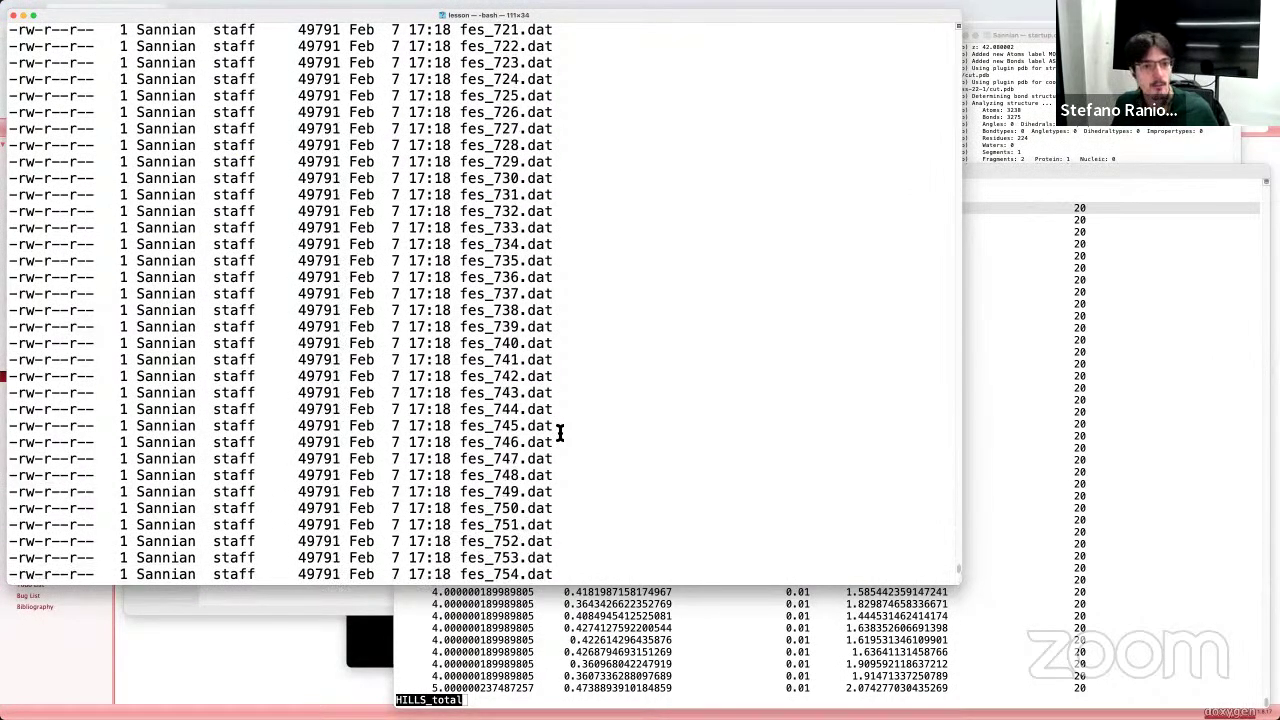
{"action": "scroll", "coordinate": [556, 445], "scroll_direction": "down", "scroll_amount": 5}
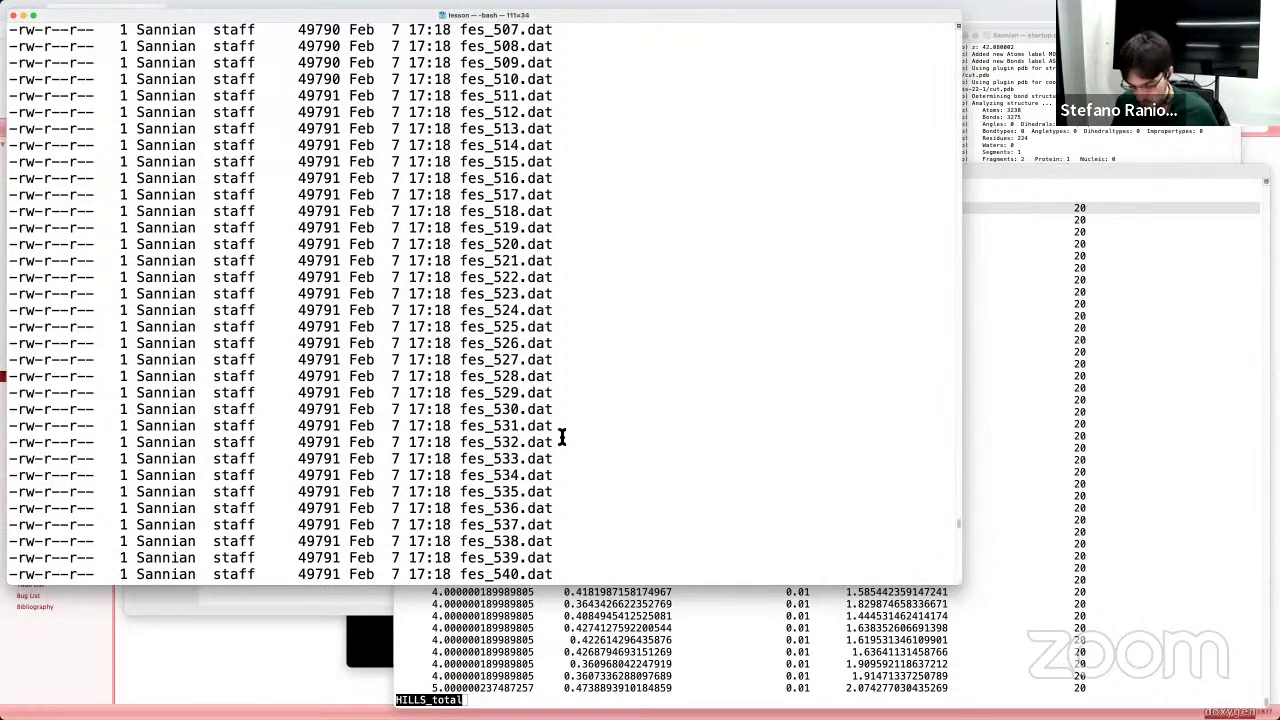
Step: View COLVAR with less, quit it, and switch back to VMD
{"action": "type", "text": "less COLVAR"}
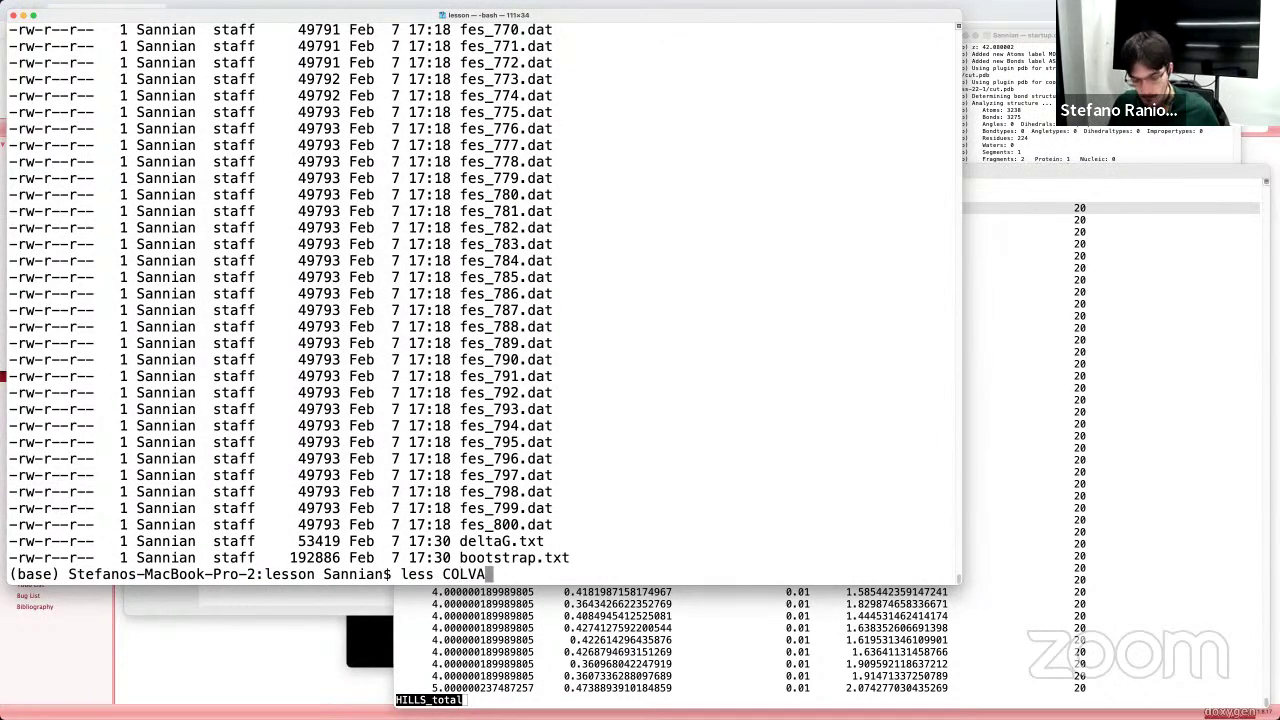
{"action": "key", "text": "Return"}
{"action": "key", "text": "q"}
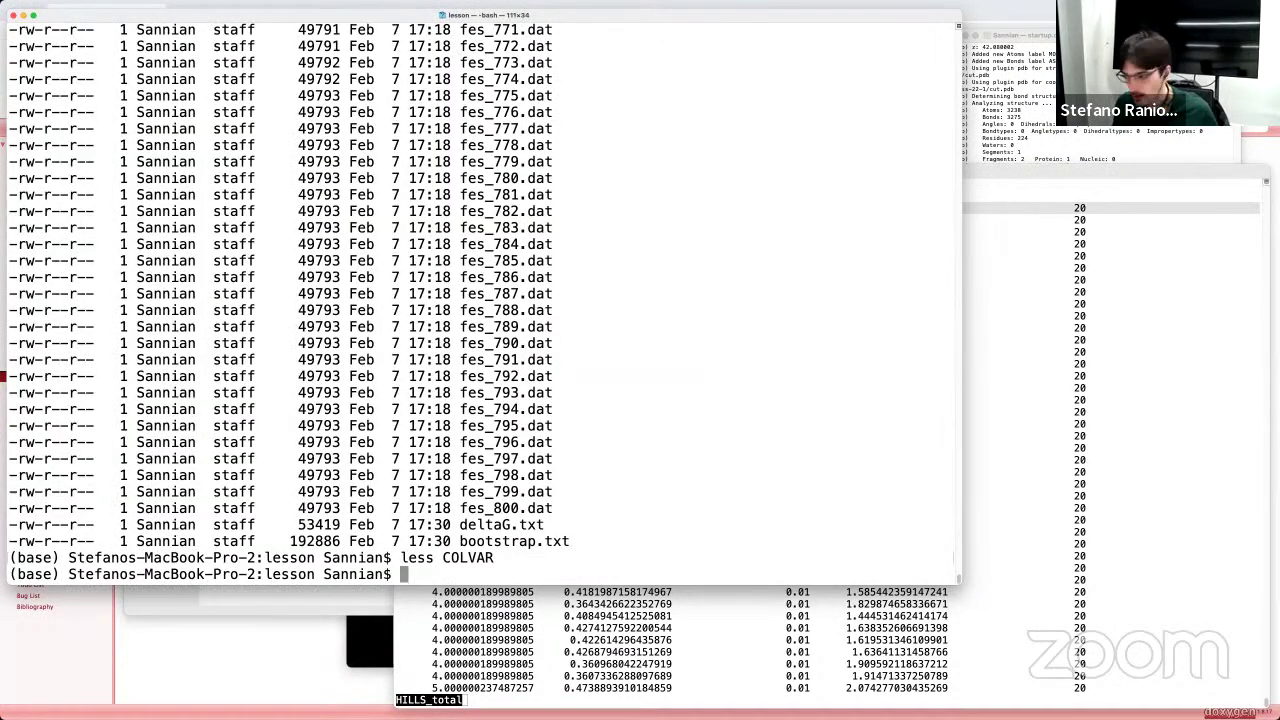
{"action": "key", "text": "super+Tab"}
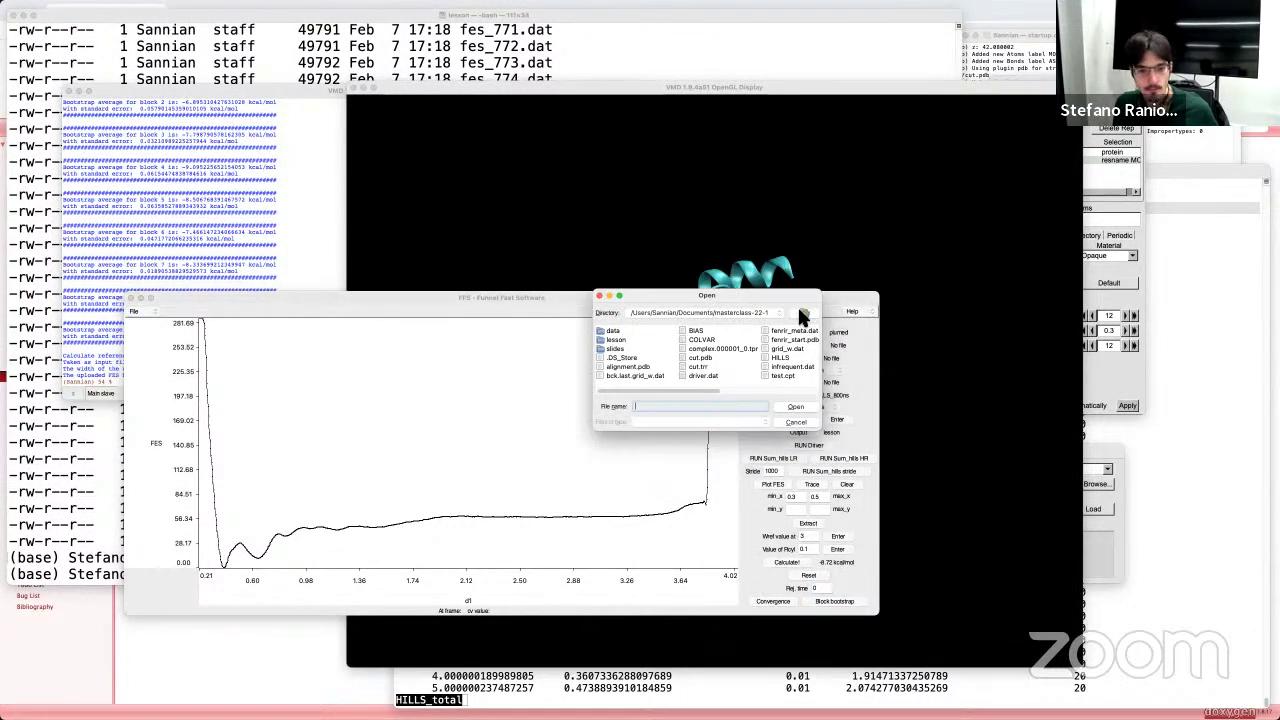
Step: Choose driver.dat as the FFS Input (.dat) file and cut.trr as its Trajectory
{"action": "left_click", "coordinate": [702, 375]}
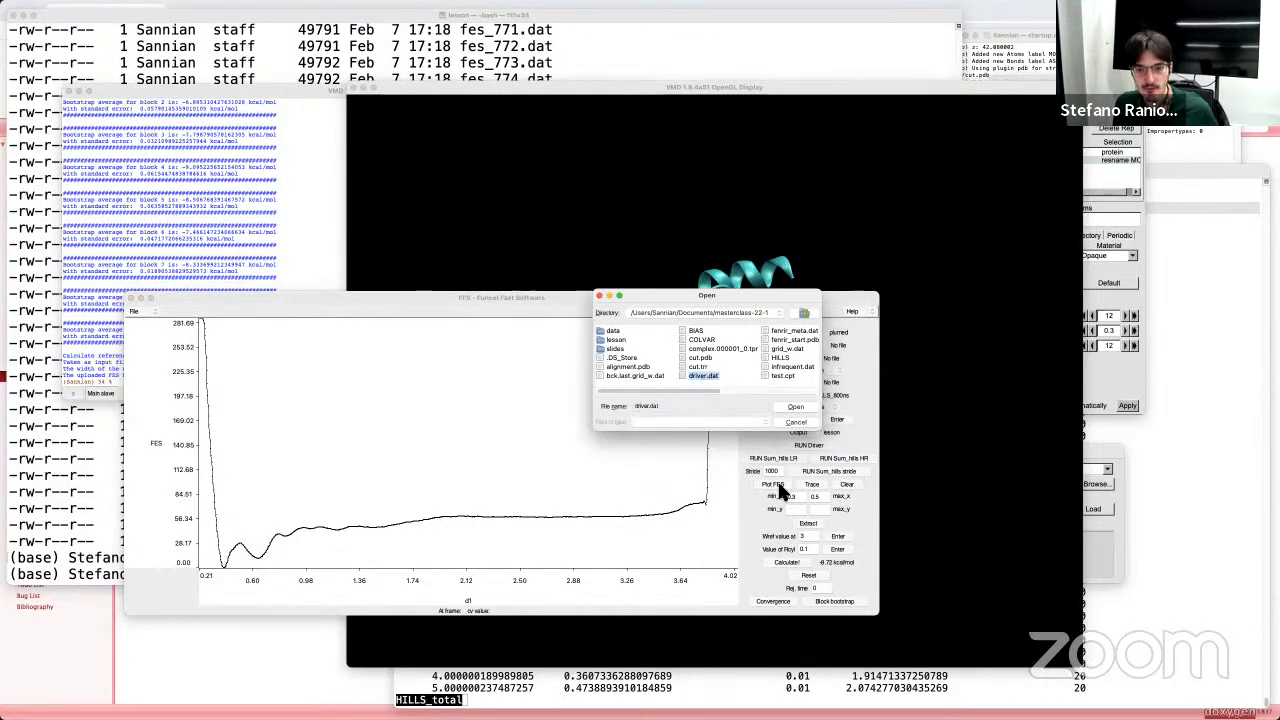
{"action": "left_click", "coordinate": [796, 406]}
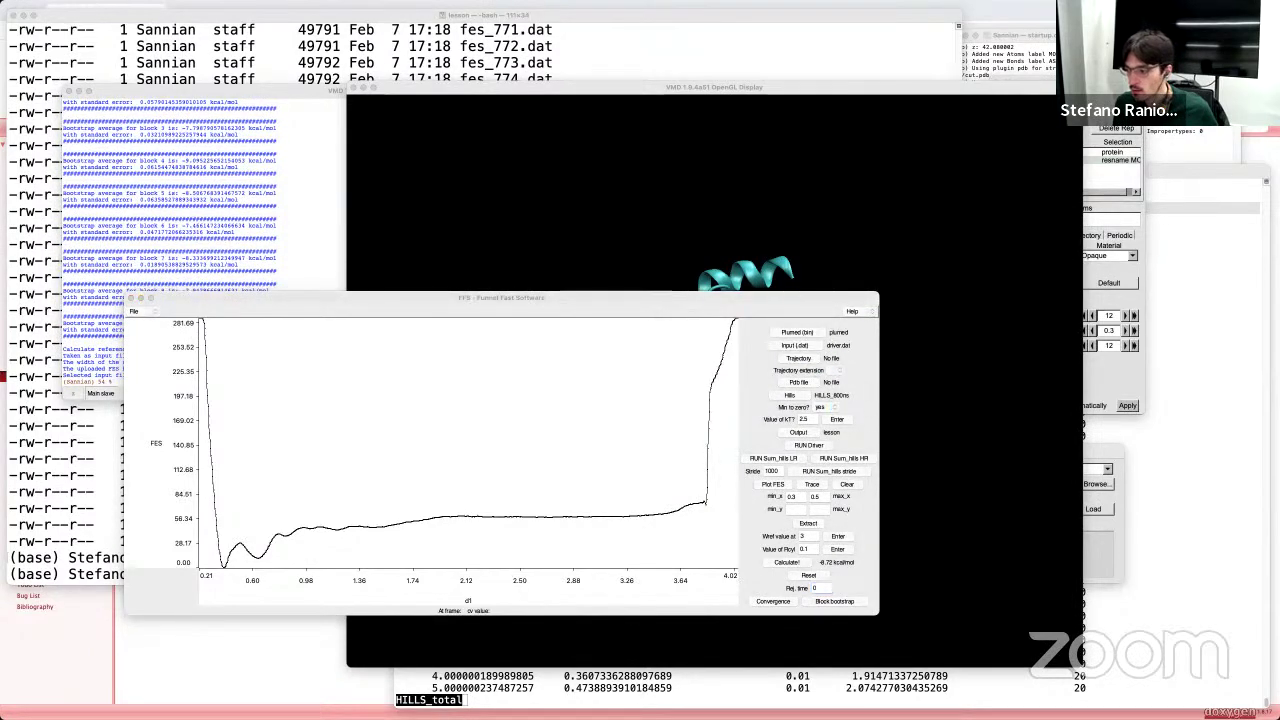
{"action": "left_click", "coordinate": [798, 358]}
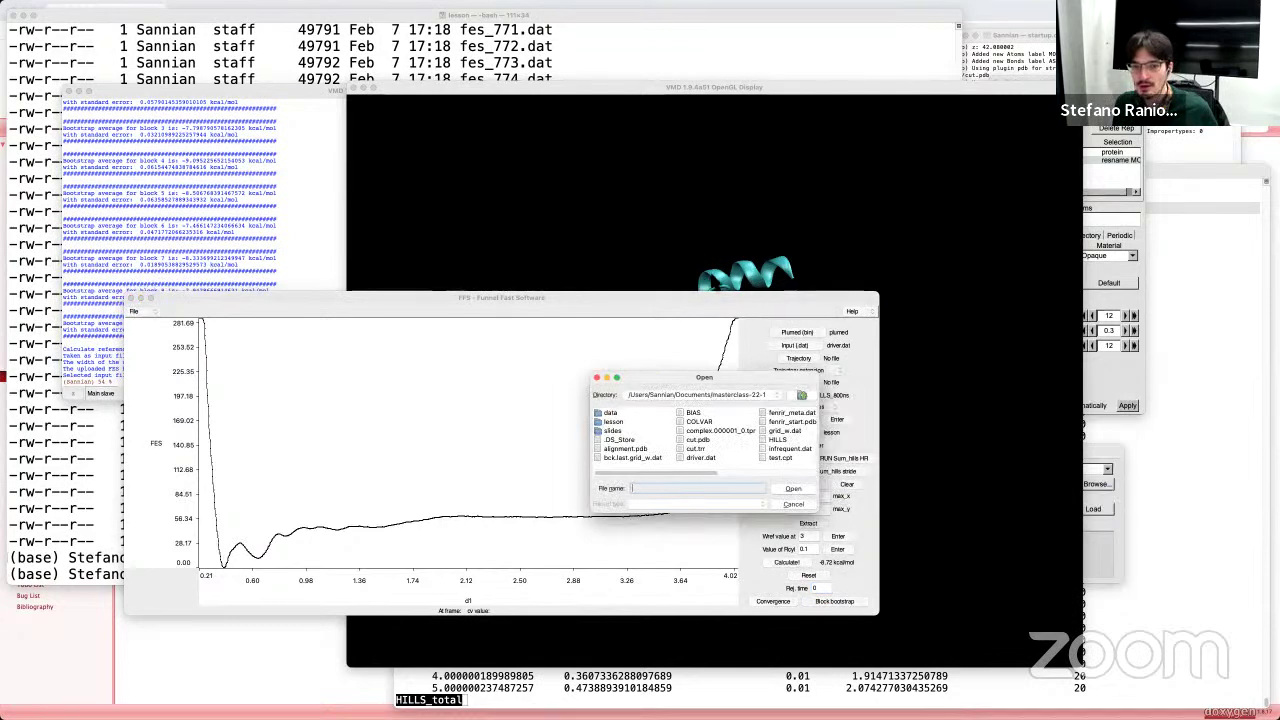
{"action": "left_click", "coordinate": [695, 449]}
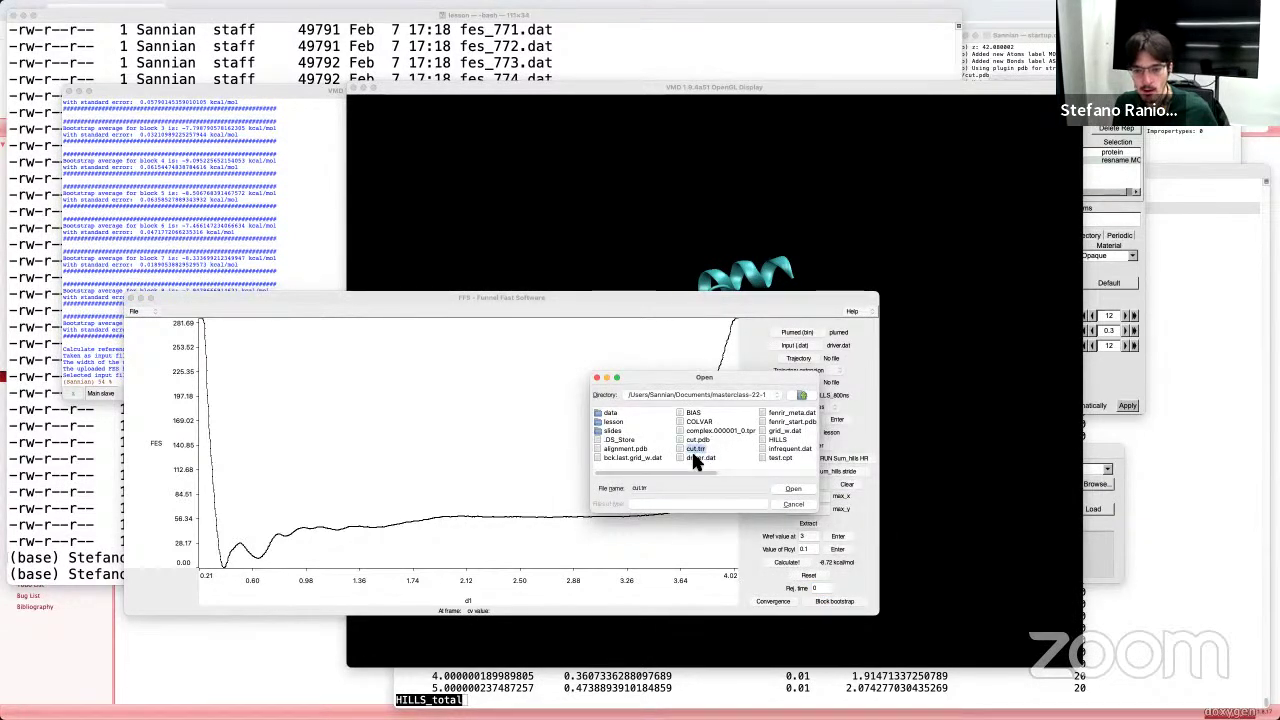
{"action": "left_click", "coordinate": [800, 488]}
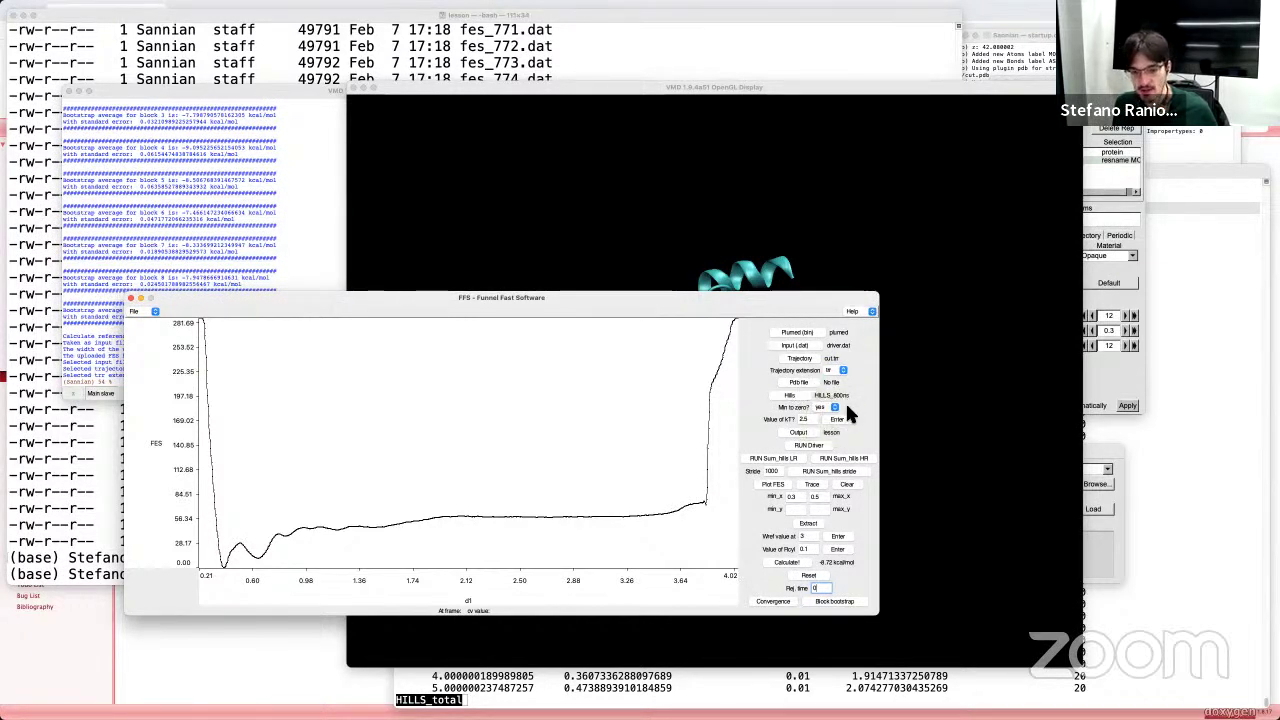
Step: Trace the current frame's CV value on the FES plot while rotating the protein view
{"action": "left_click", "coordinate": [812, 484]}
{"action": "left_click_drag", "start_coordinate": [560, 298], "coordinate": [523, 307]}
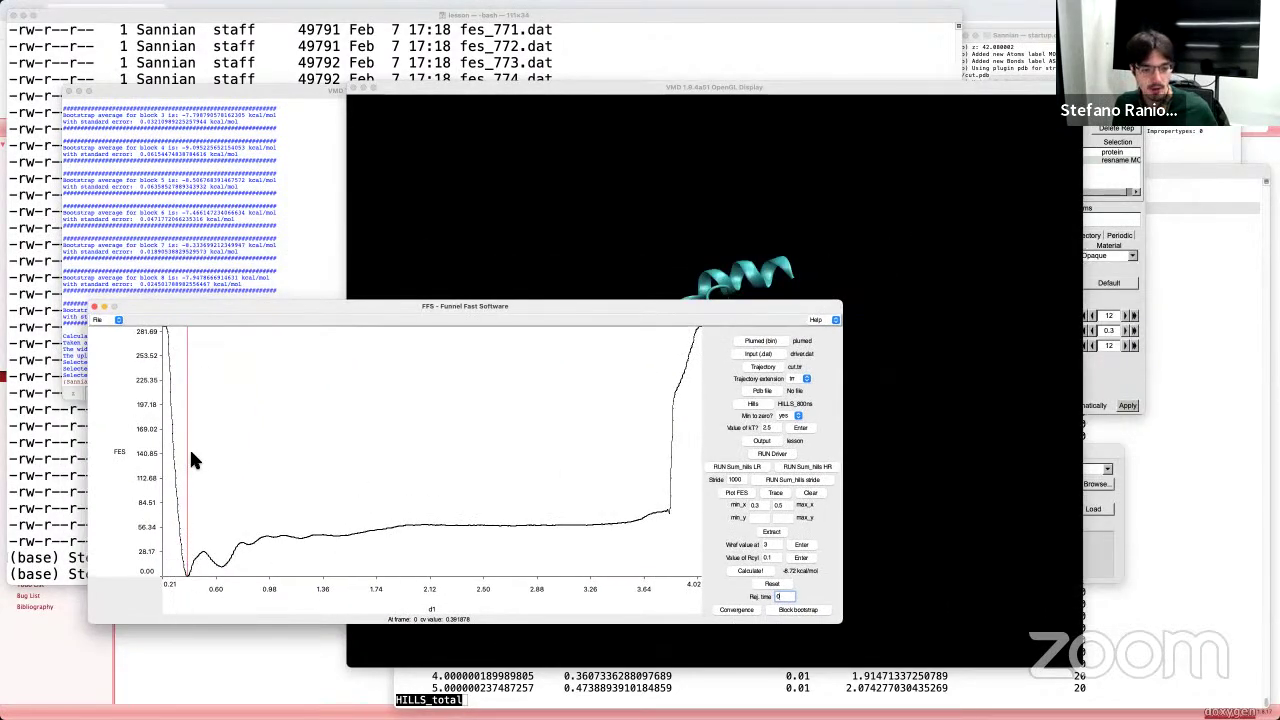
{"action": "left_click", "coordinate": [185, 573]}
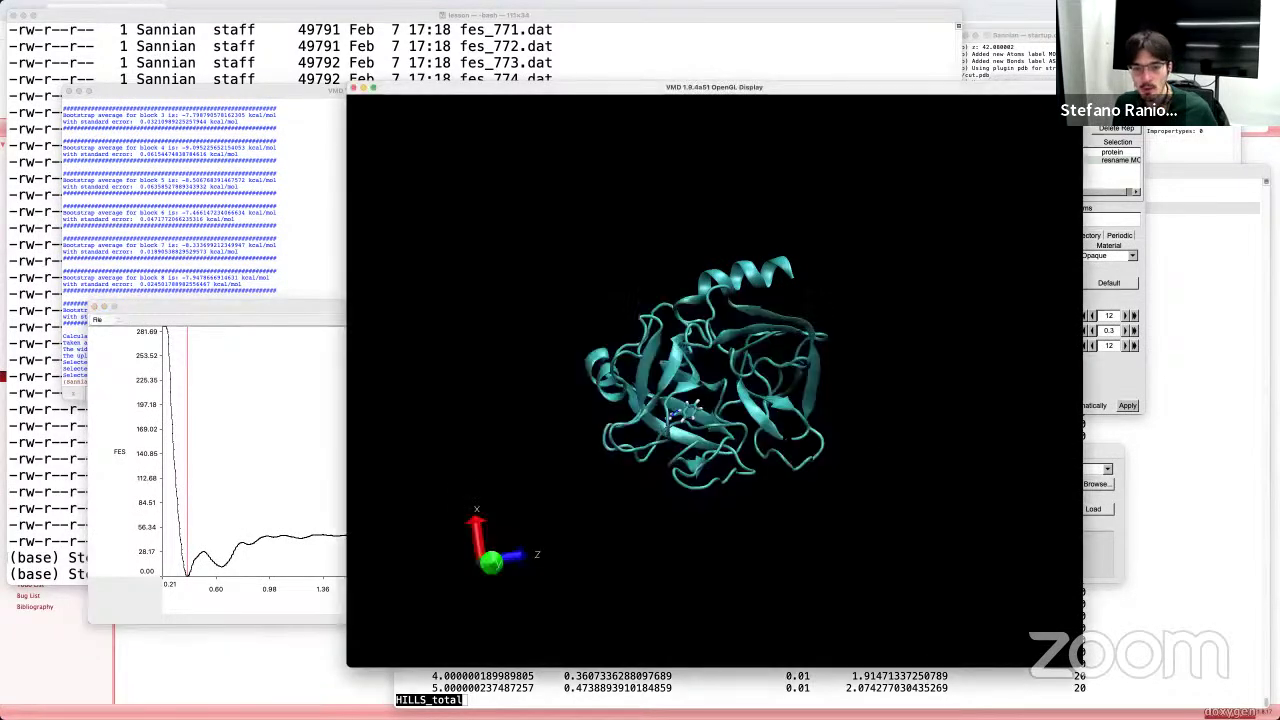
{"action": "key", "text": "Left"}
{"action": "key", "text": "Left"}
{"action": "key", "text": "Left"}
{"action": "key", "text": "Left"}
{"action": "key", "text": "Left"}
{"action": "key", "text": "Left"}
{"action": "key", "text": "Left"}
{"action": "key", "text": "Left"}
{"action": "key", "text": "Left"}
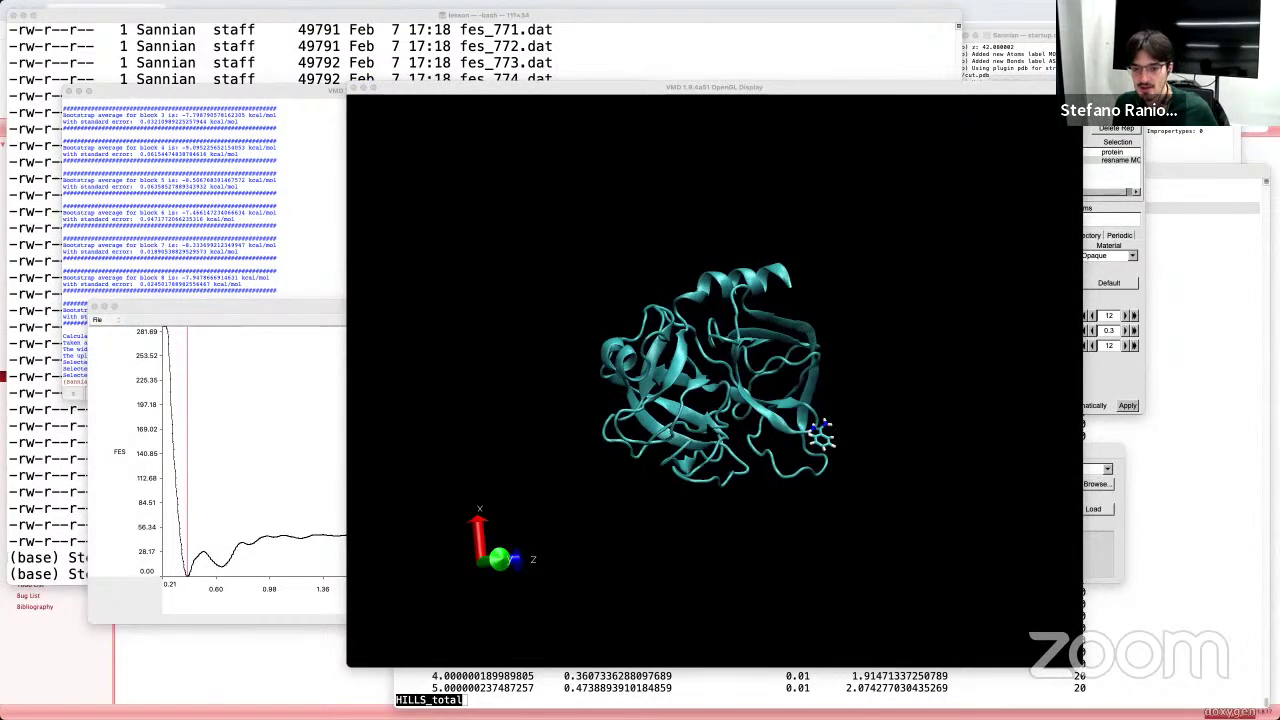
{"action": "left_click_drag", "start_coordinate": [420, 300], "coordinate": [235, 476]}
{"action": "left_click", "coordinate": [240, 477]}
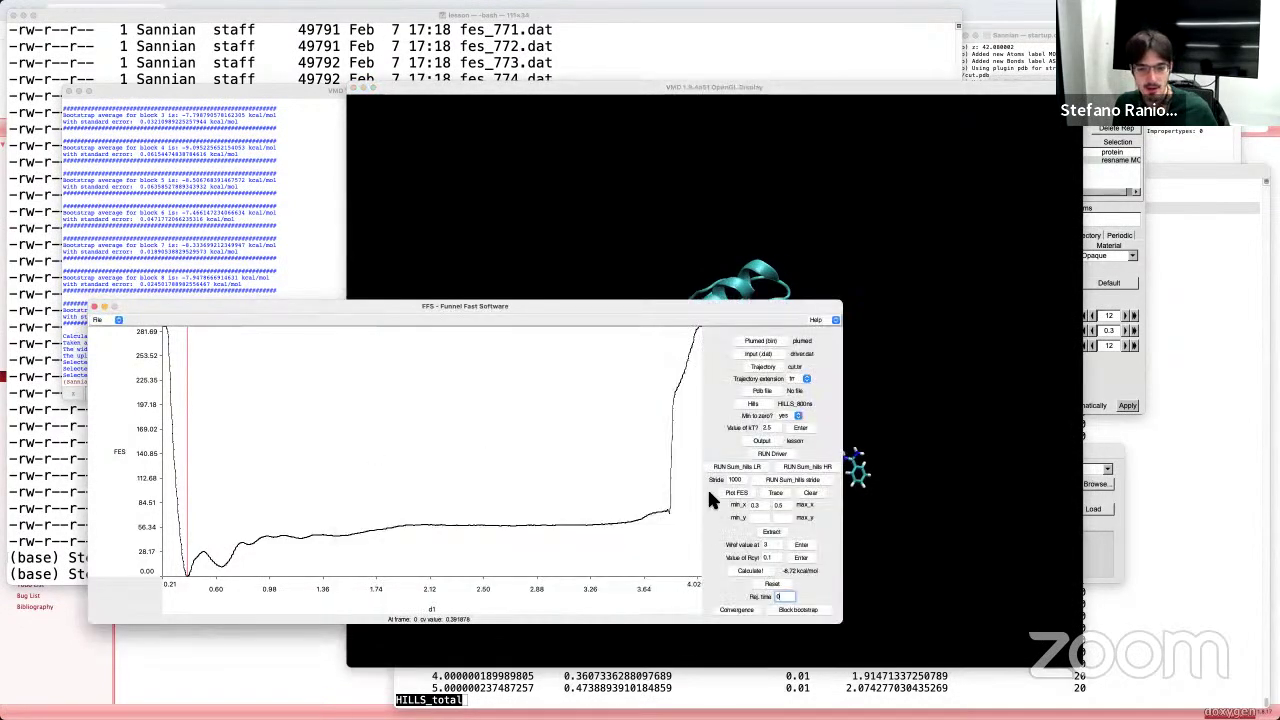
{"action": "left_click", "coordinate": [778, 493]}
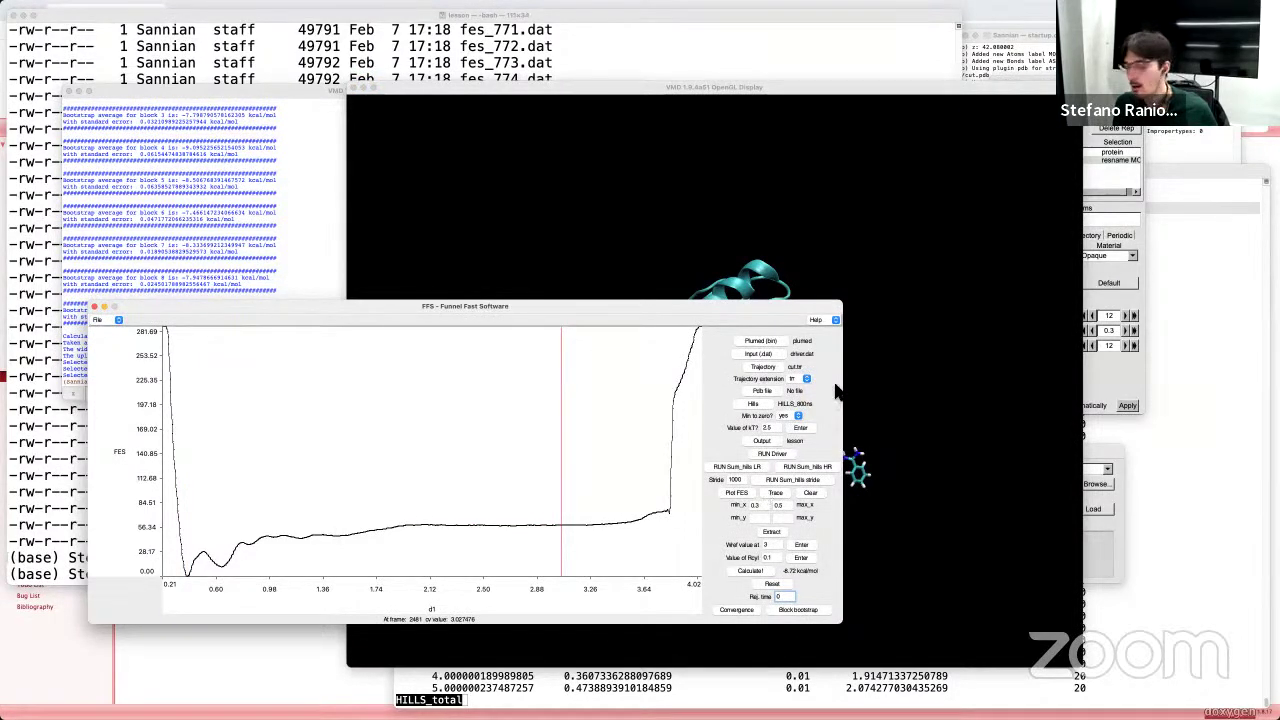
Step: Box the first free-energy minimum on the FES-versus-d1 curve to extract 65 frames
{"action": "left_click_drag", "start_coordinate": [852, 395], "coordinate": [810, 440]}
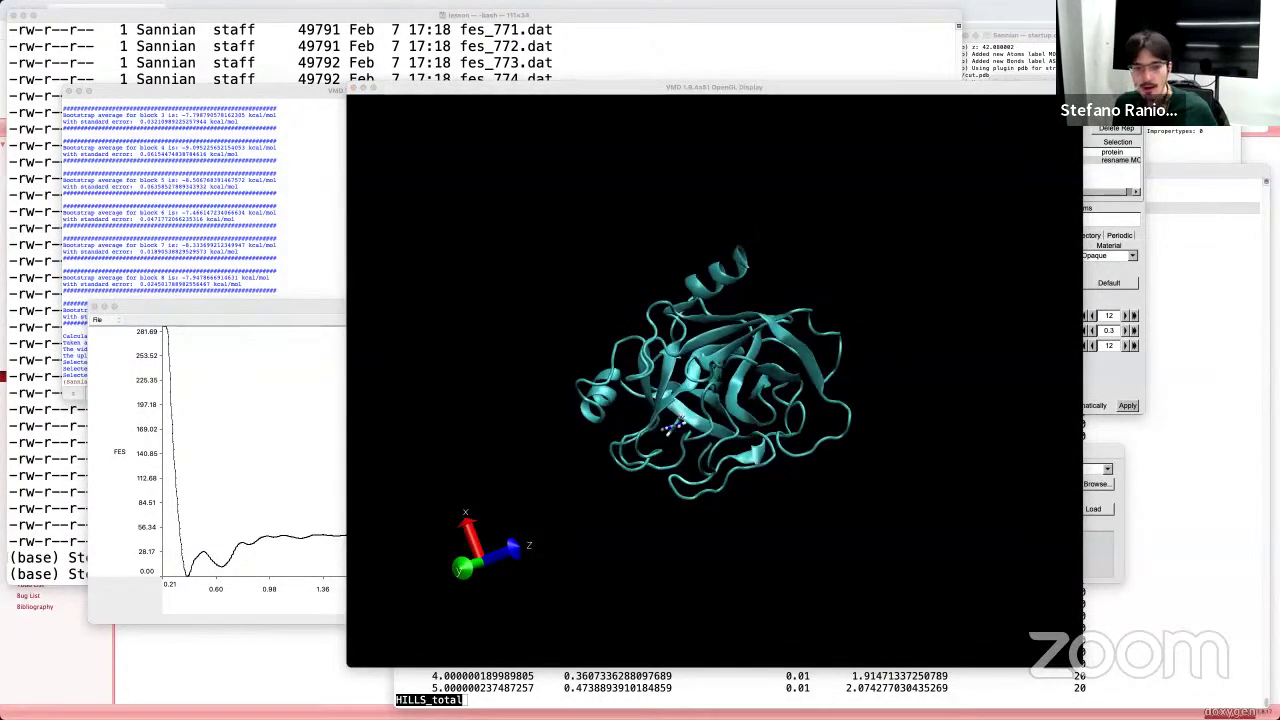
{"action": "left_click_drag", "start_coordinate": [620, 330], "coordinate": [282, 328]}
{"action": "left_click", "coordinate": [283, 327]}
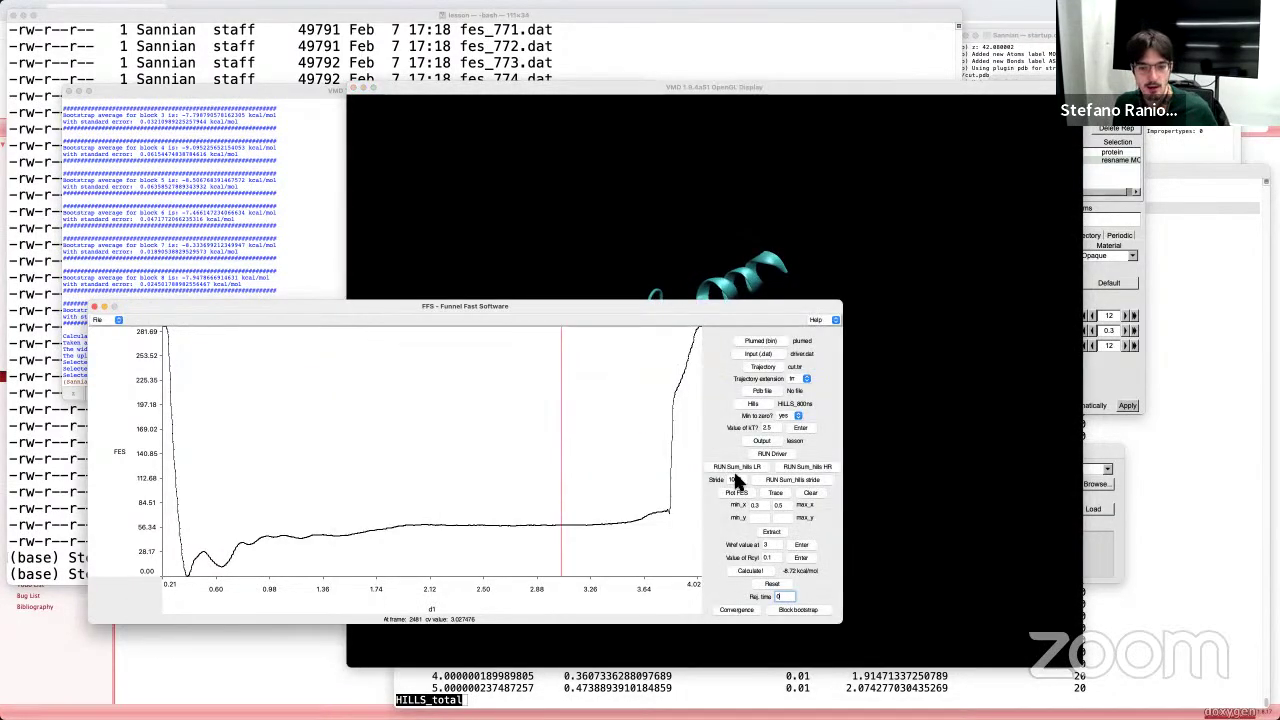
{"action": "left_click", "coordinate": [776, 493]}
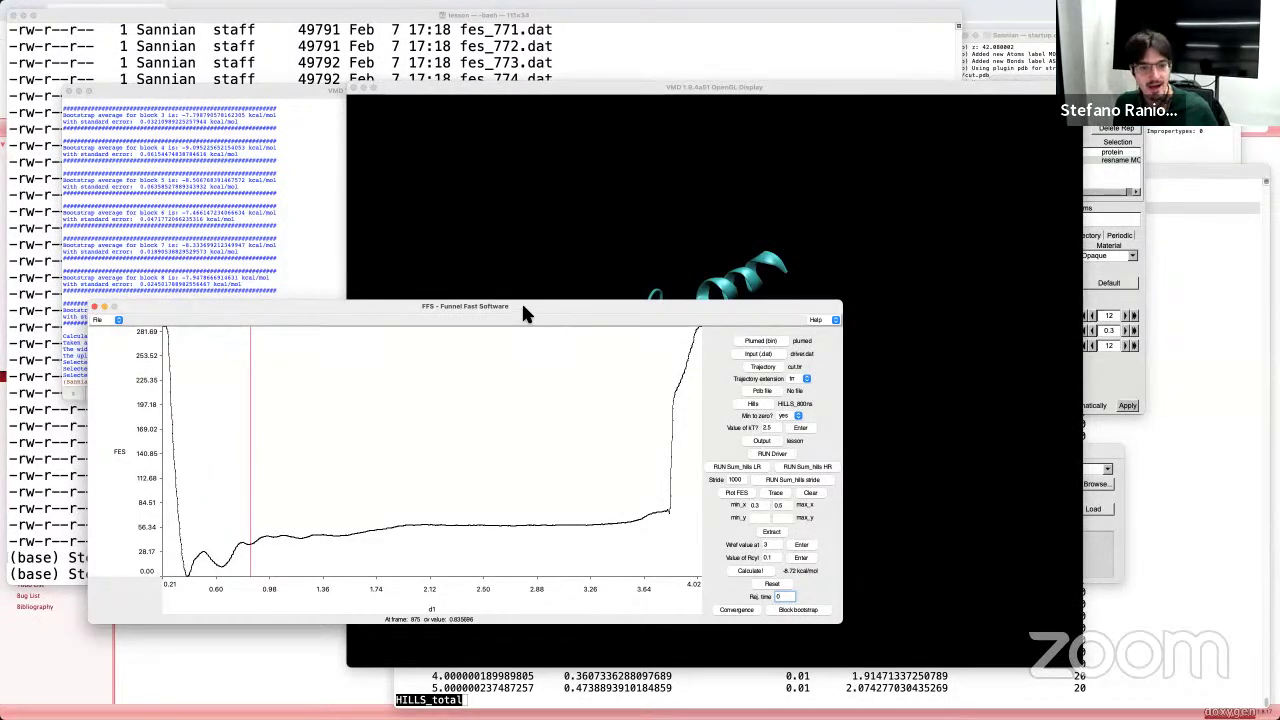
{"action": "left_click_drag", "start_coordinate": [521, 304], "coordinate": [636, 215]}
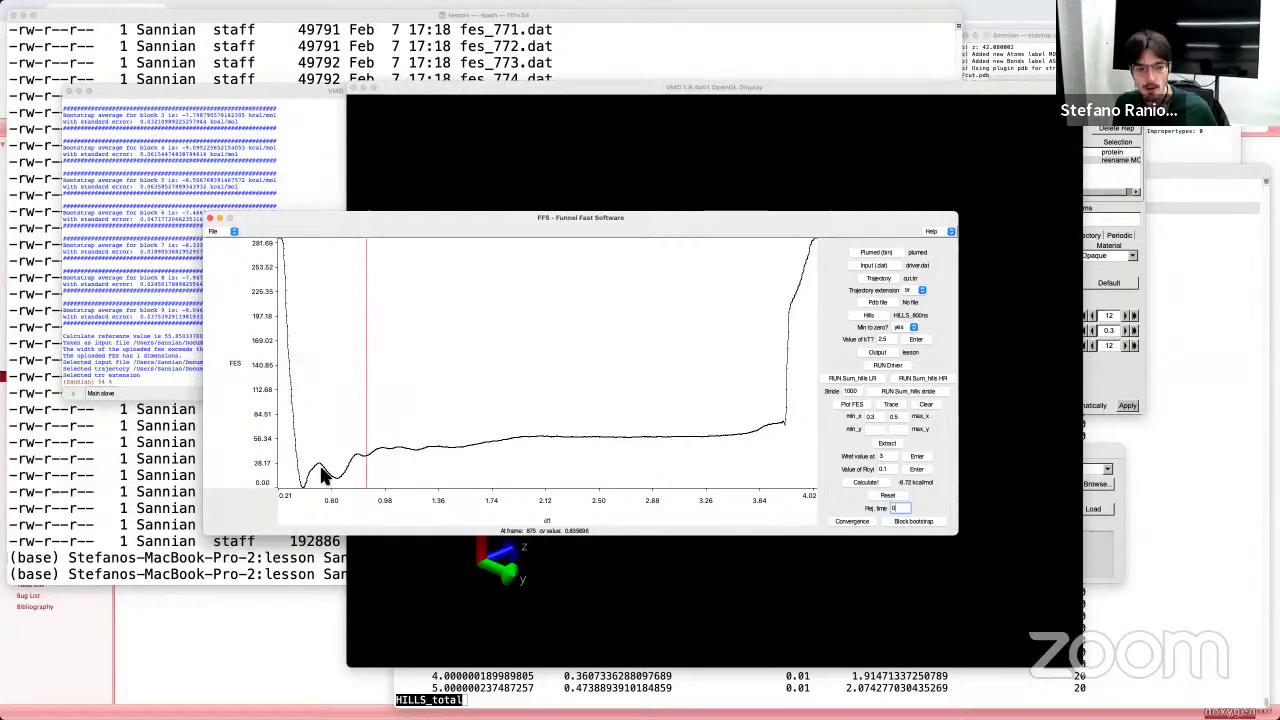
{"action": "left_click_drag", "start_coordinate": [320, 466], "coordinate": [353, 477]}
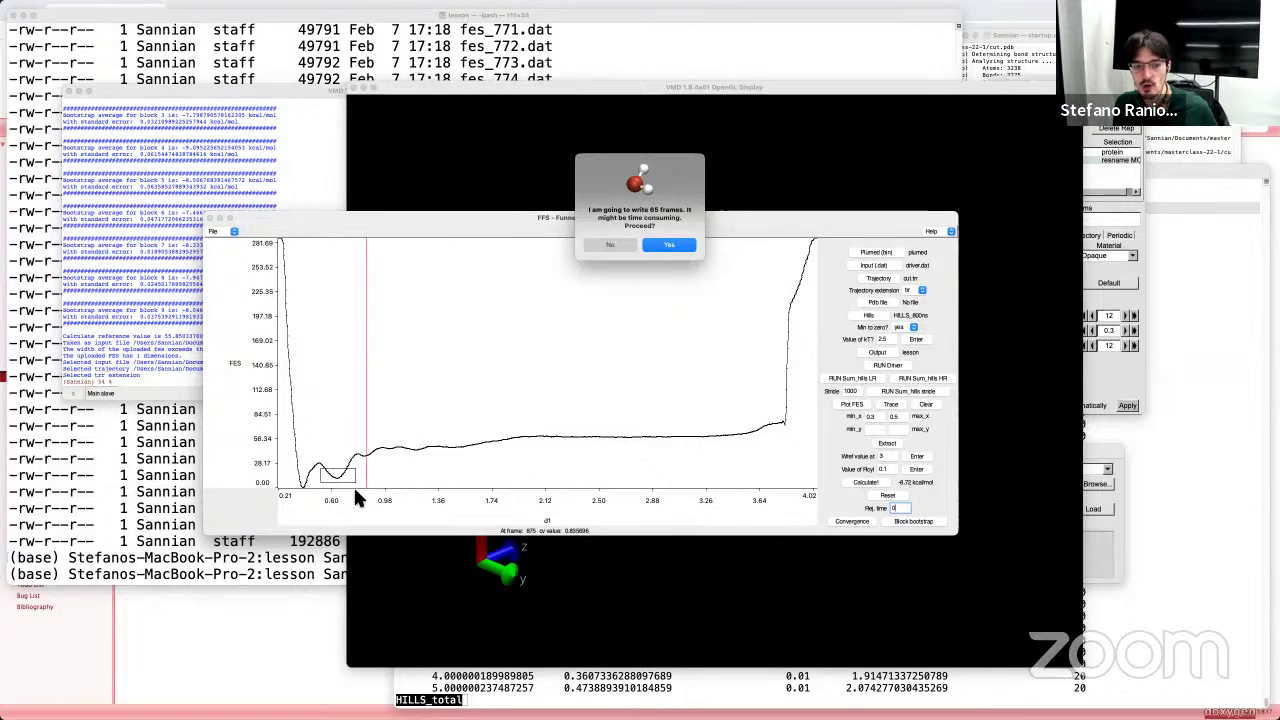
Step: Confirm writing the 65 first-minimum frames as PDB files, up to frame_344.pdb
{"action": "left_click", "coordinate": [673, 249]}
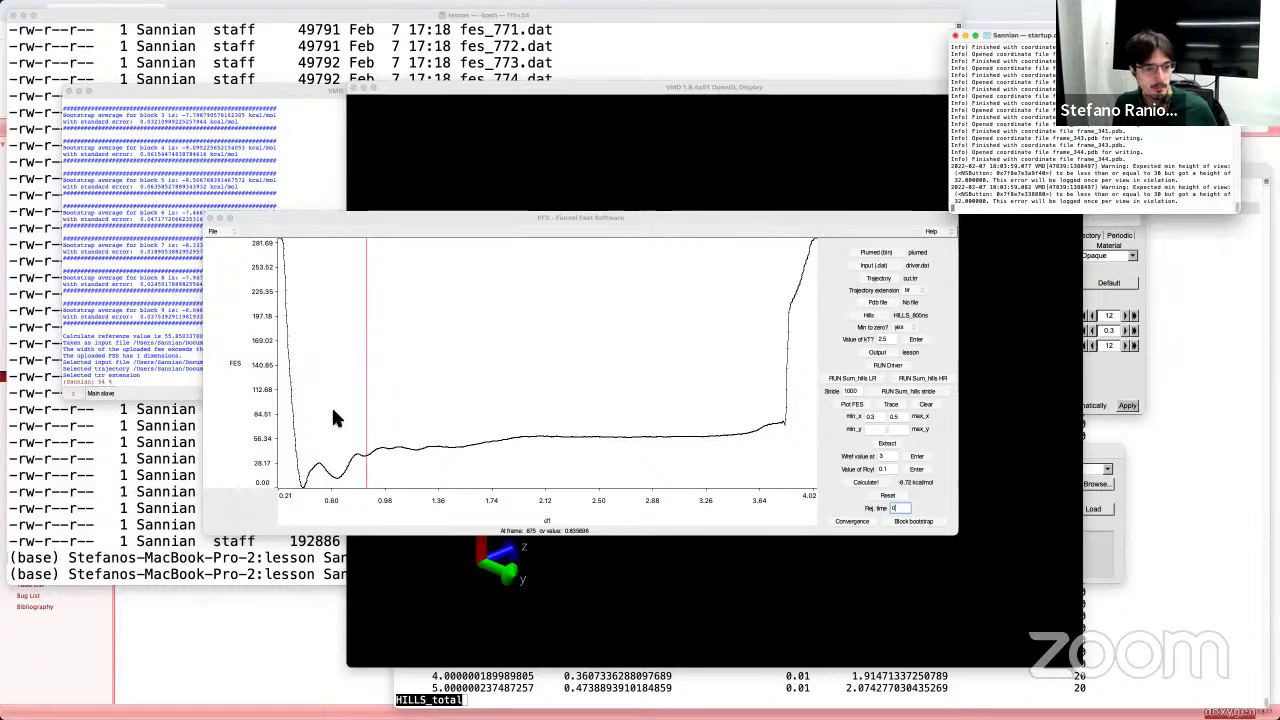
{"action": "key", "text": "super+Tab"}
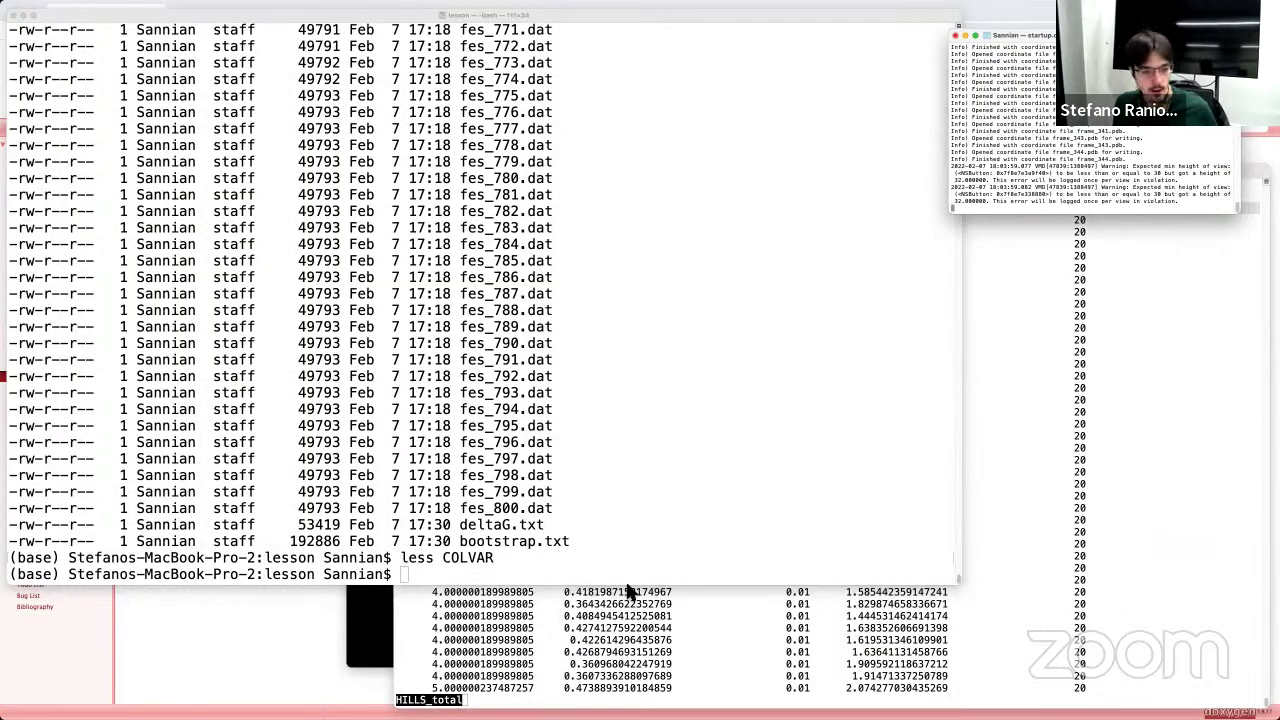
Step: Open selected_structures/extraction.log with less and review the listed COLVAR times and frames
{"action": "left_click", "coordinate": [412, 583]}
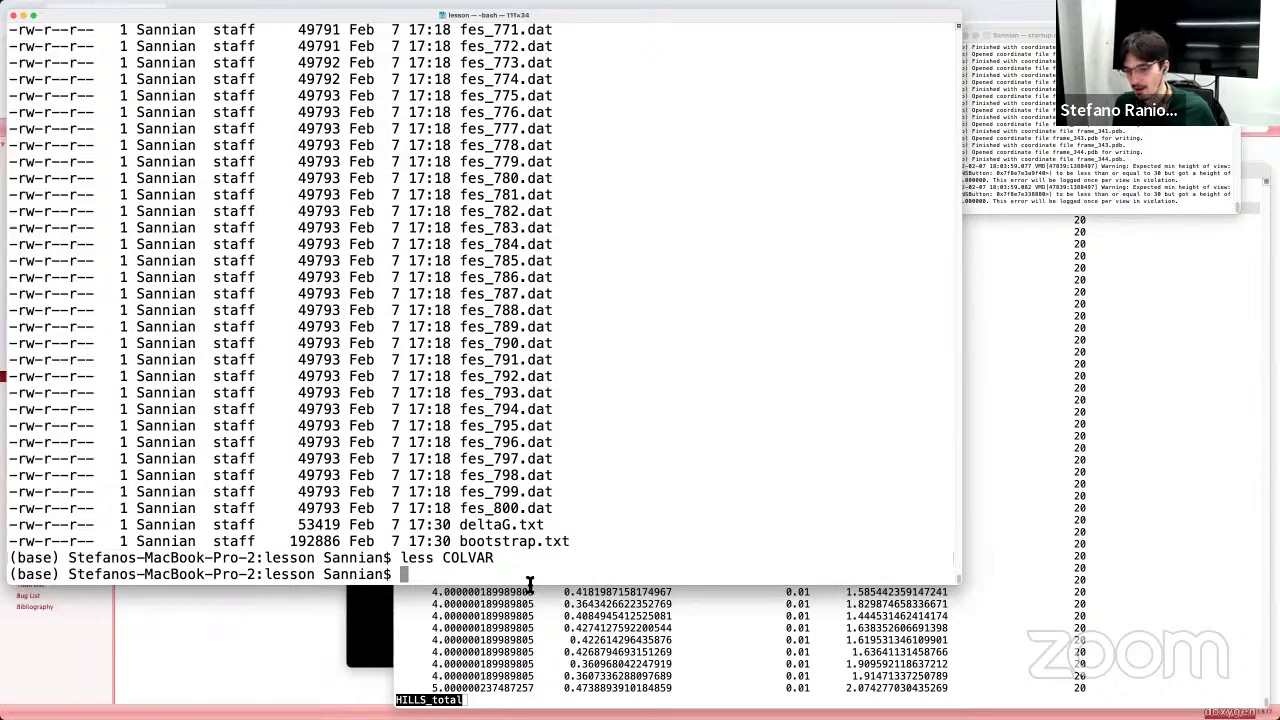
{"action": "type", "text": "less "}
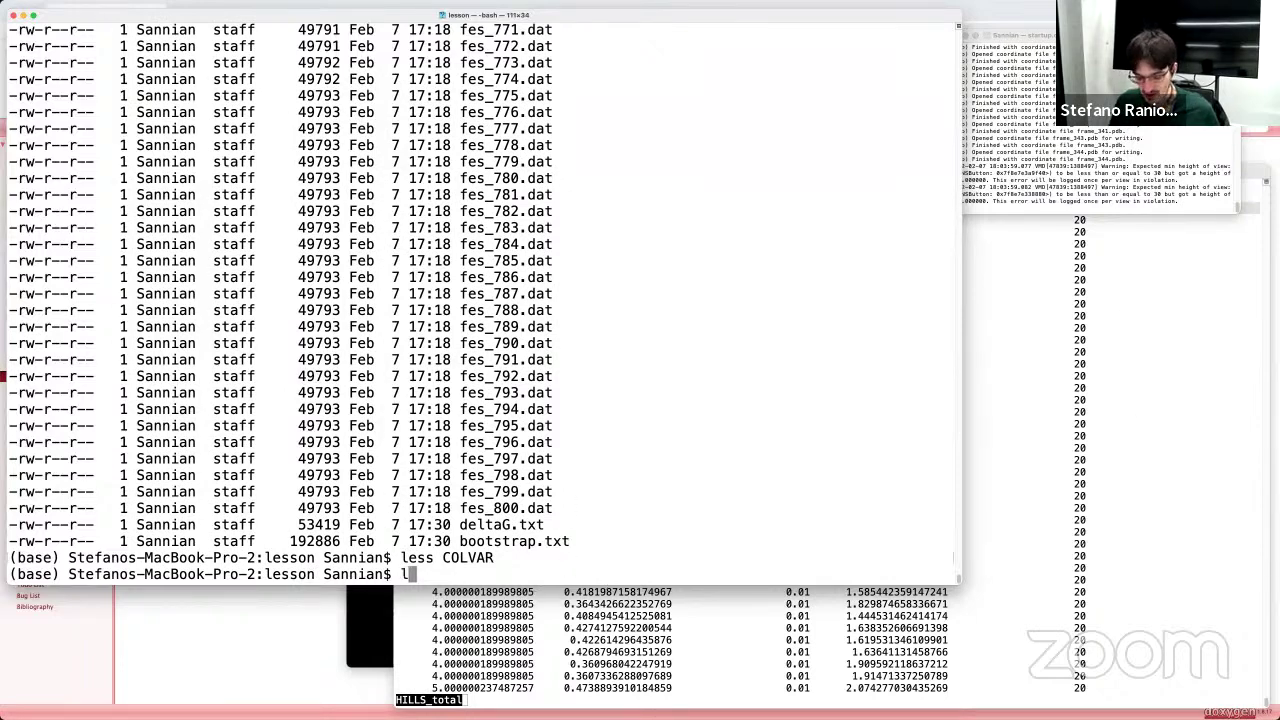
{"action": "type", "text": "sel"}
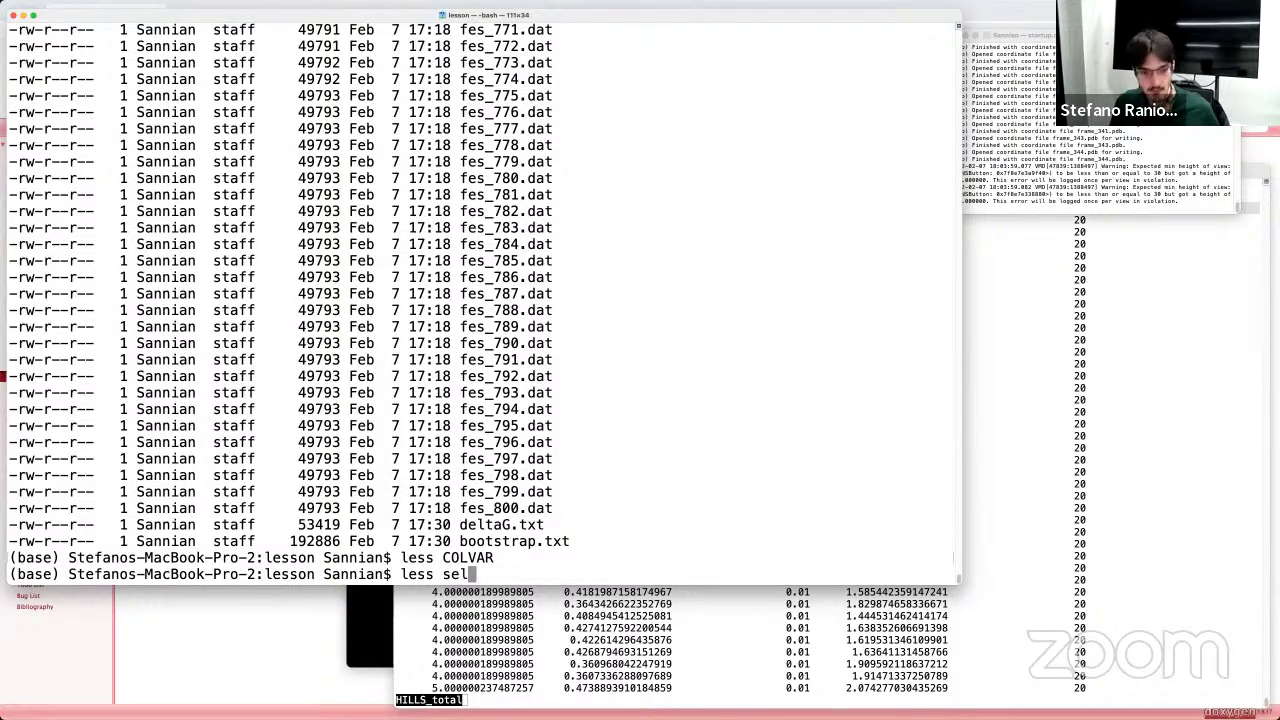
{"action": "key", "text": "Tab"}
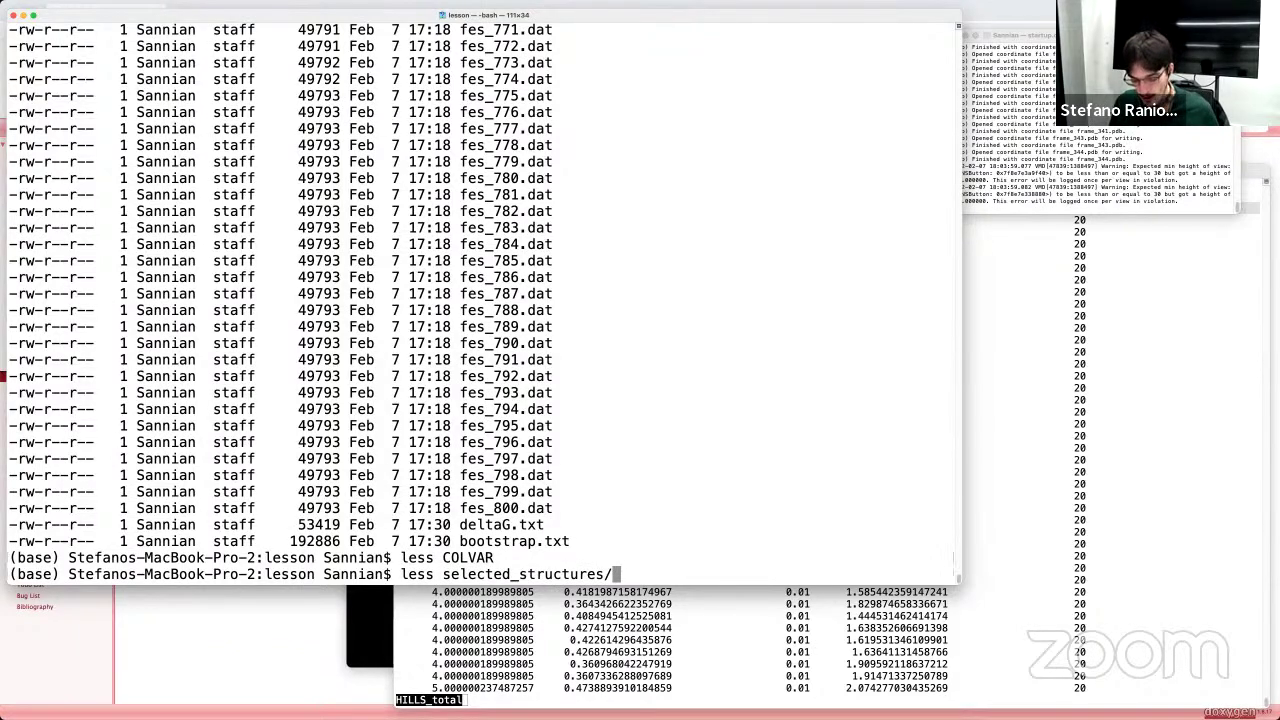
{"action": "type", "text": "e"}
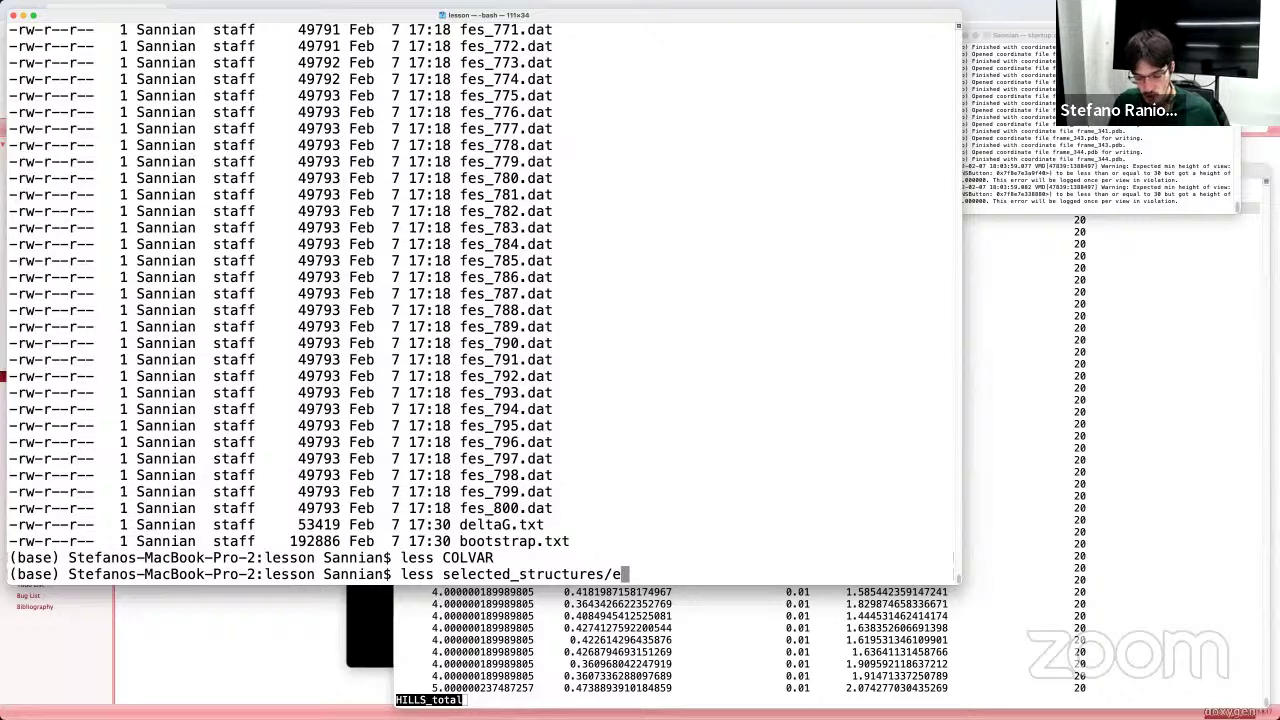
{"action": "type", "text": "xt"}
{"action": "key", "text": "Tab"}
{"action": "key", "text": "Return"}
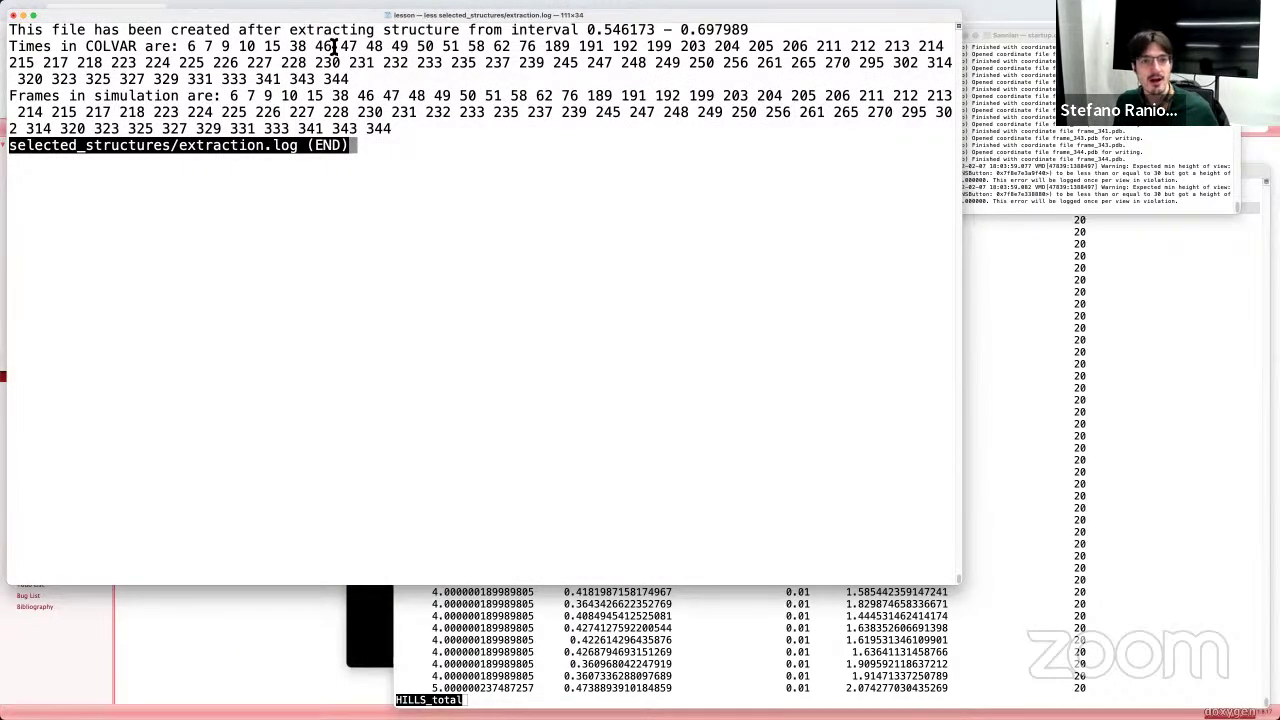
{"action": "left_click_drag", "start_coordinate": [186, 46], "coordinate": [403, 127]}
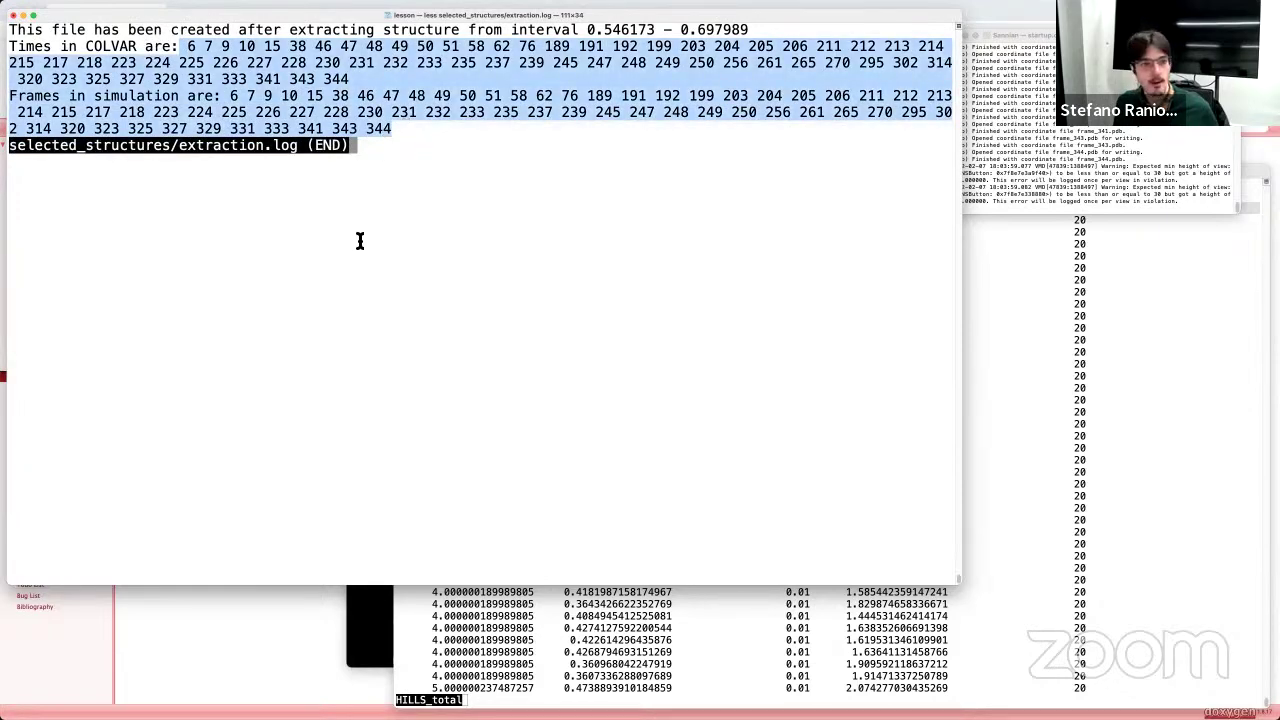
Step: List the extracted PDB files in selected_structures/ by time with ls -lrt, then return to VMD
{"action": "type", "text": "qls -l"}
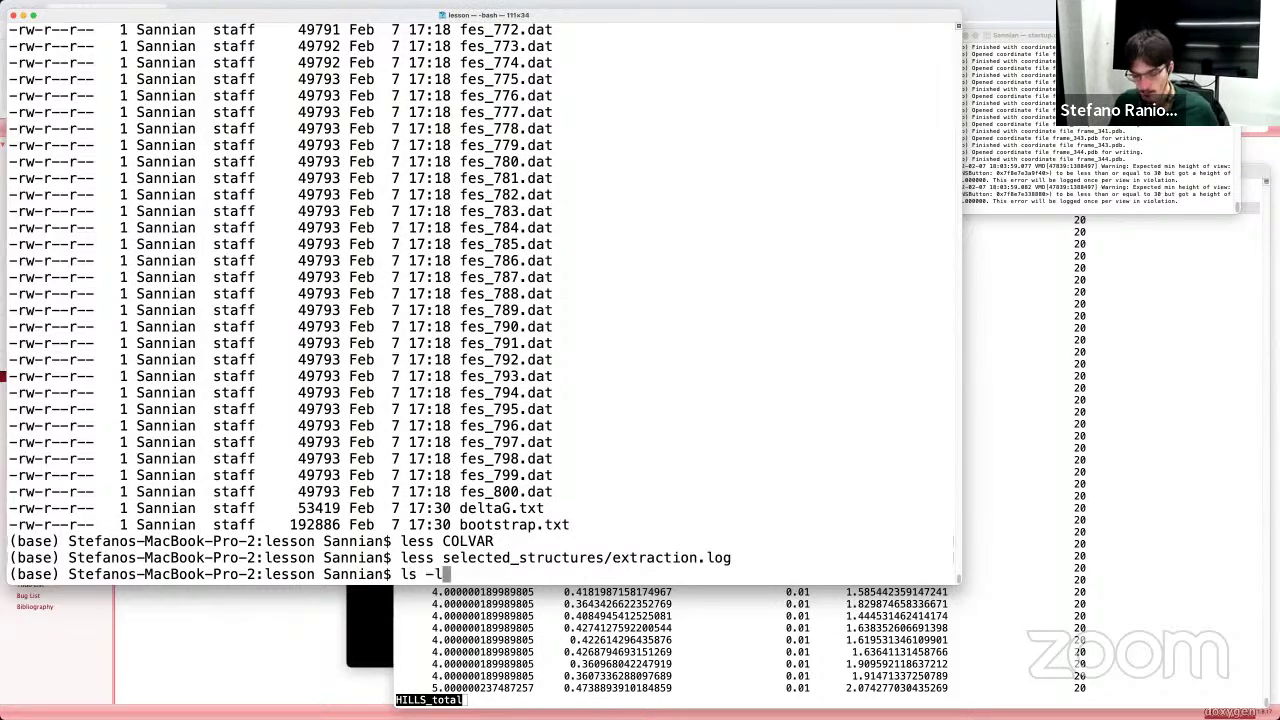
{"action": "type", "text": "rt sele"}
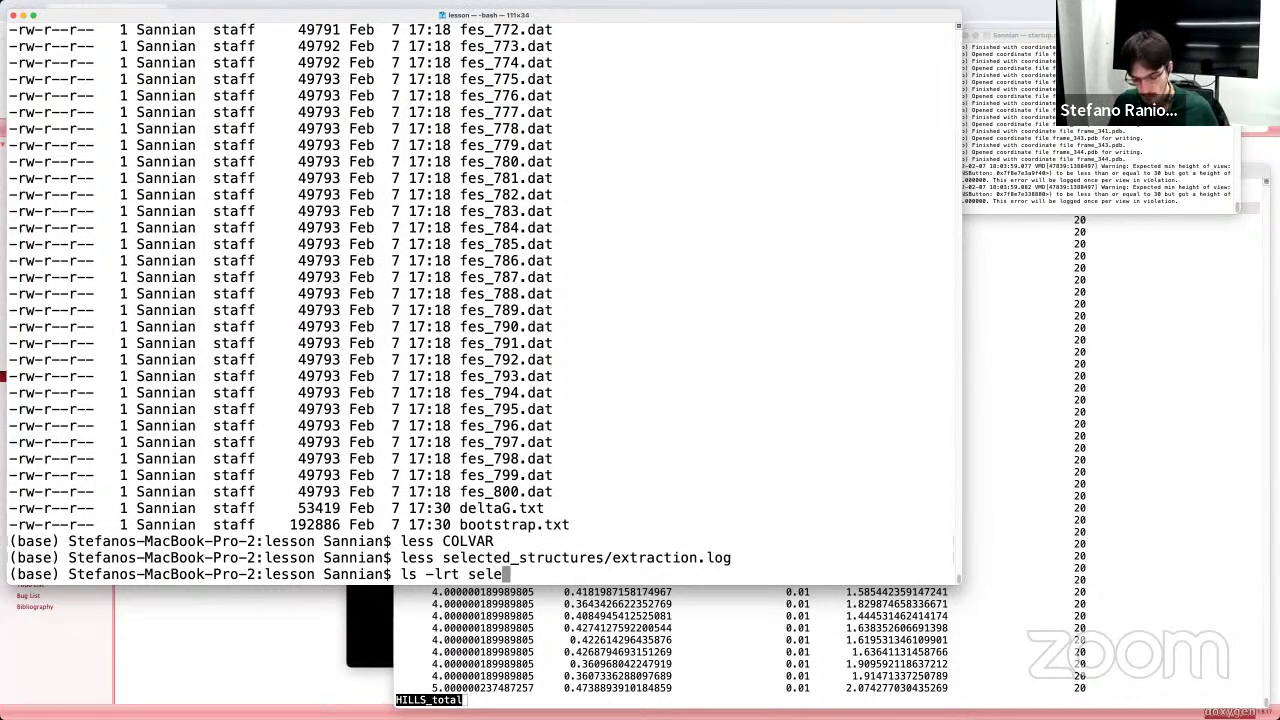
{"action": "key", "text": "Tab"}
{"action": "key", "text": "Return"}
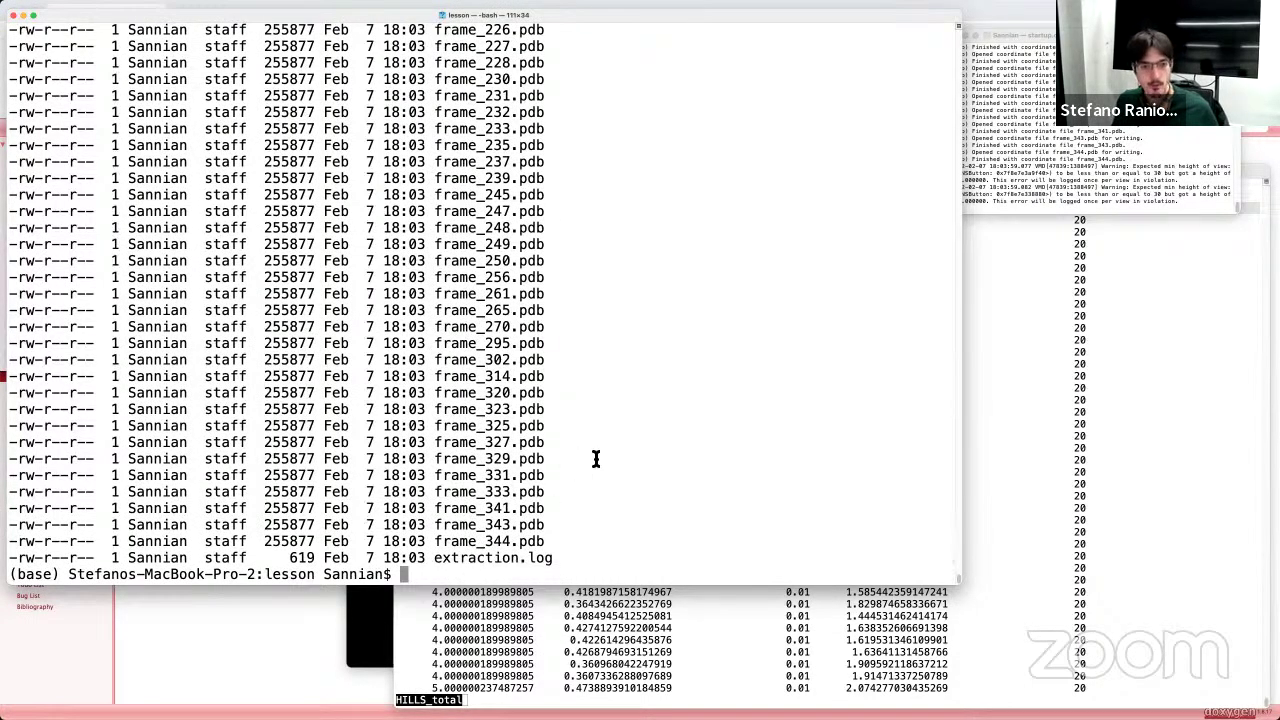
{"action": "scroll", "coordinate": [595, 458], "scroll_direction": "up", "scroll_amount": 10}
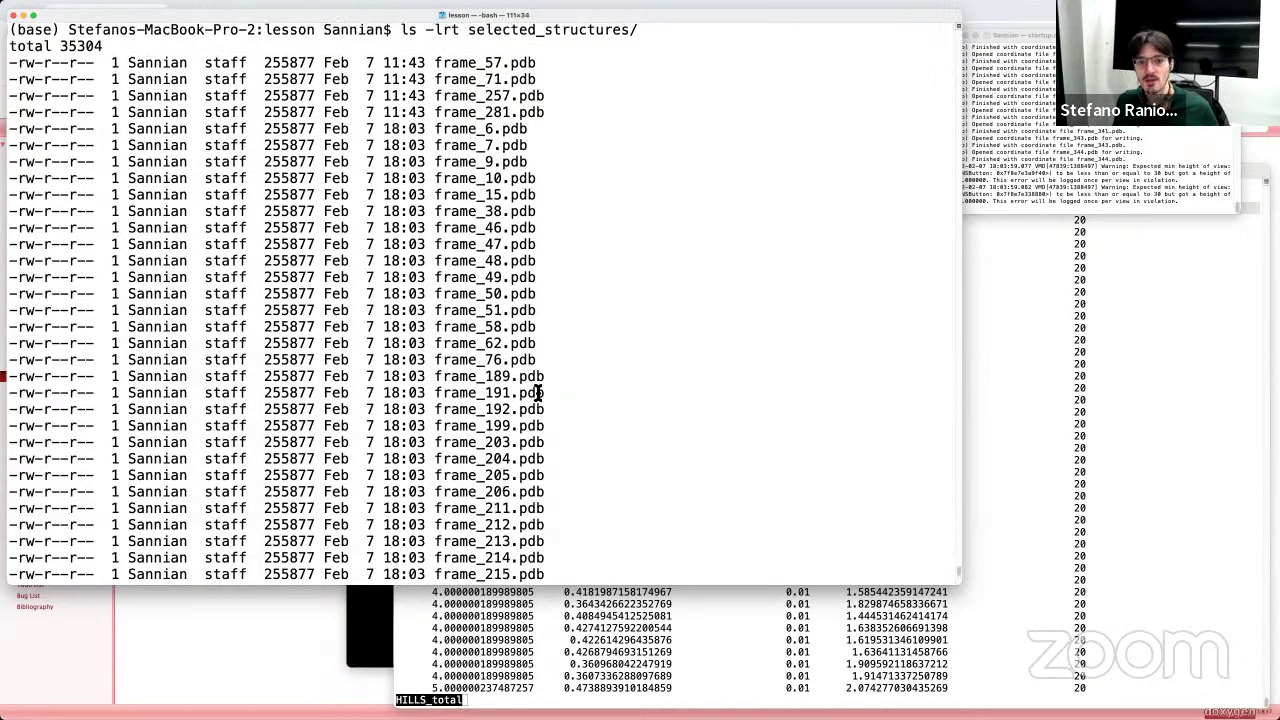
{"action": "scroll", "coordinate": [537, 393], "scroll_direction": "down", "scroll_amount": 10}
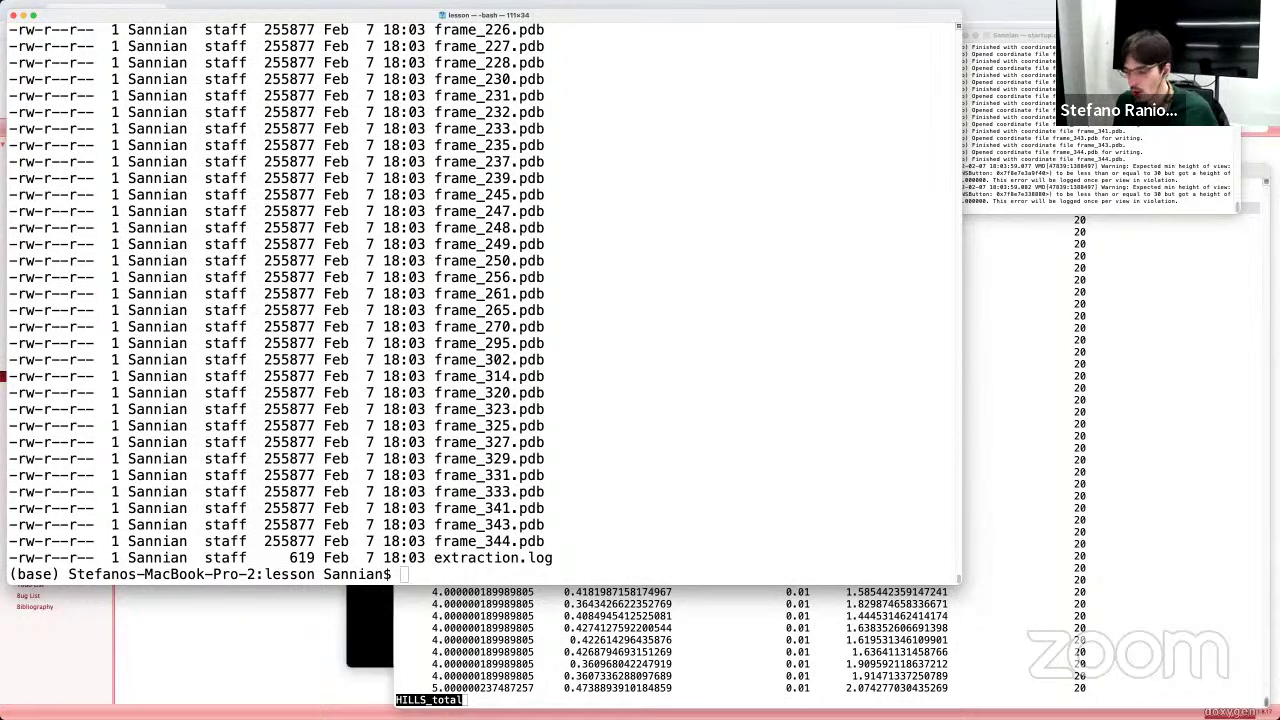
{"action": "key", "text": "super+Tab"}
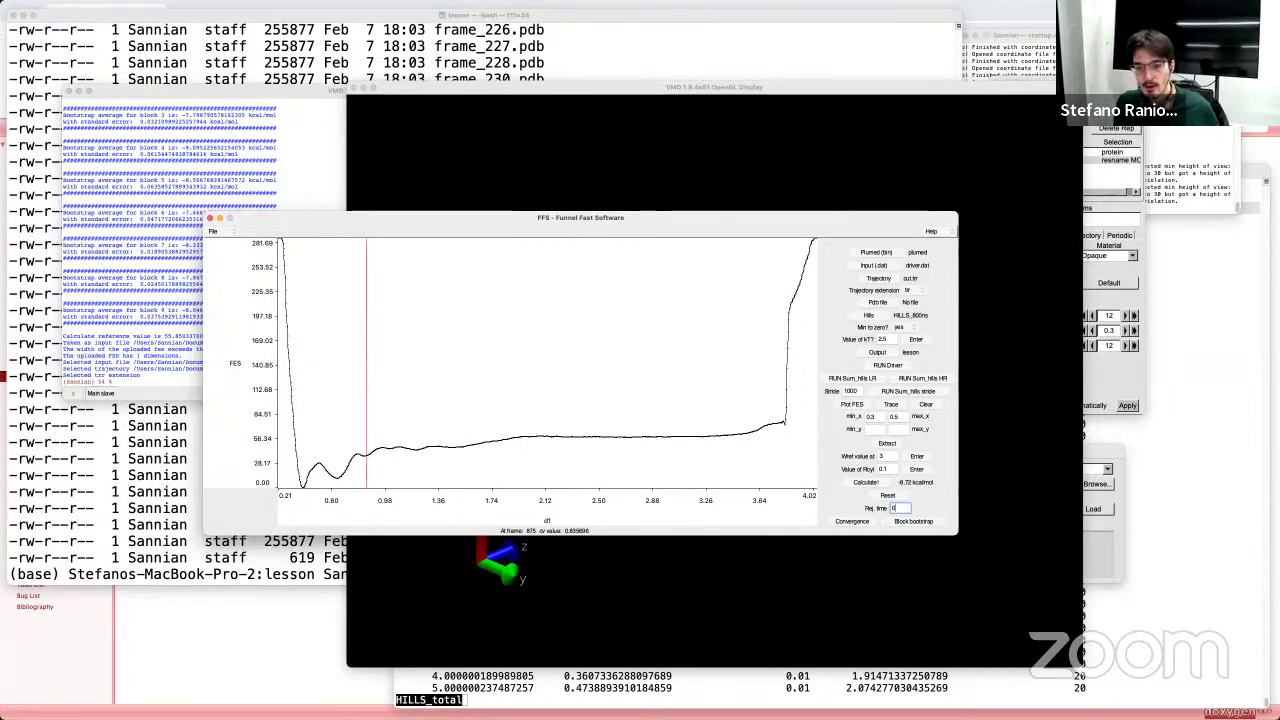
Step: Shift the Funnel Fast Software FES window aside to reveal the protein
{"action": "left_click", "coordinate": [850, 522]}
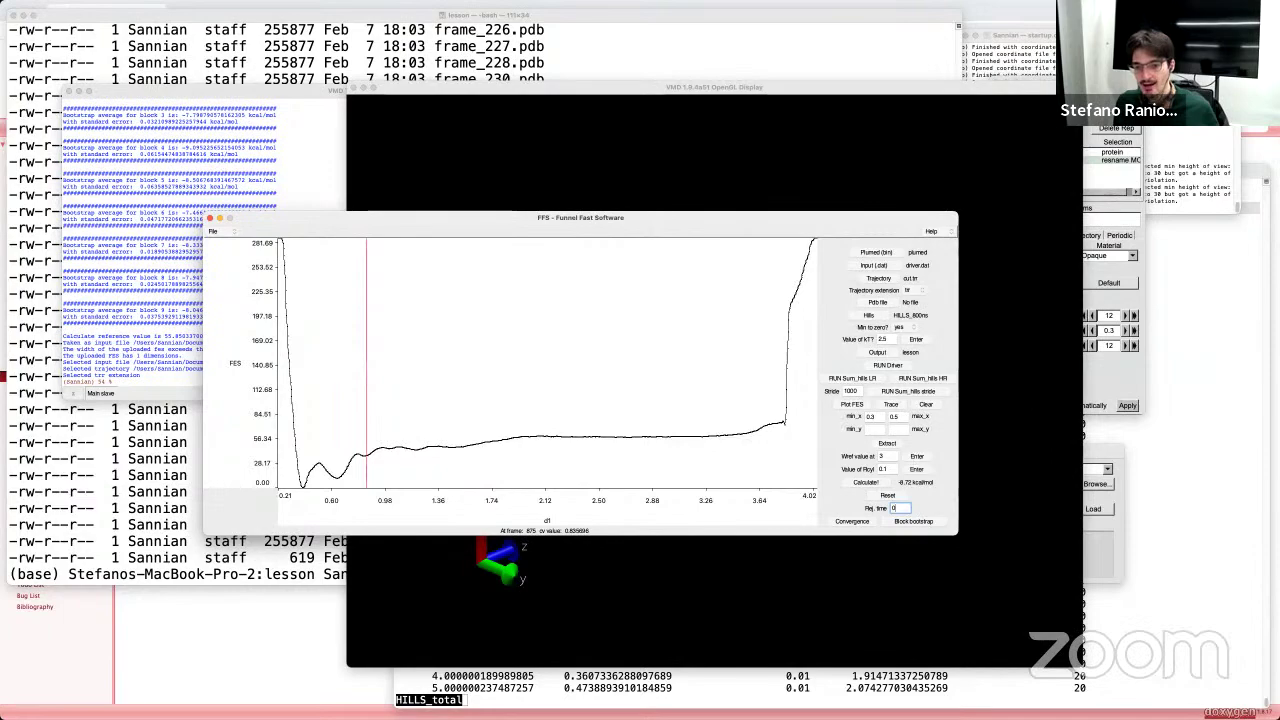
{"action": "left_click_drag", "start_coordinate": [867, 215], "coordinate": [777, 205]}
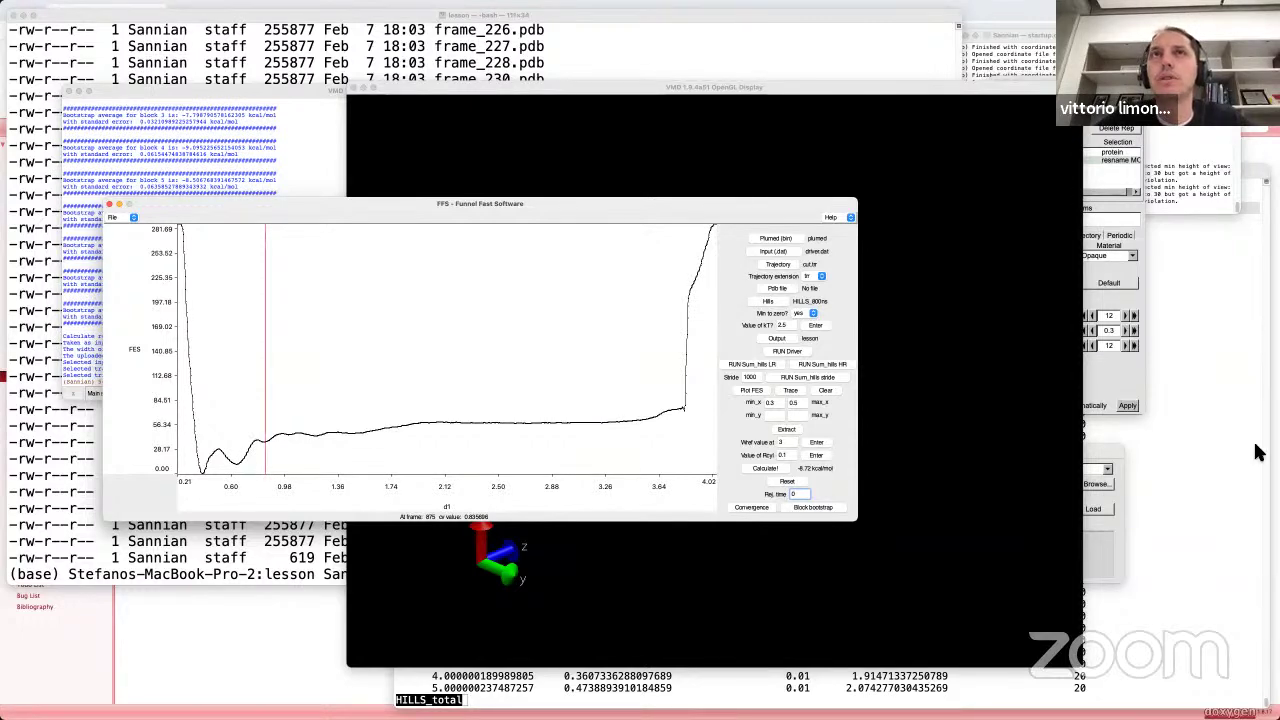
Step: End the old remote session and reconnect via the CSCS front end to Piz Daint
{"action": "left_click", "coordinate": [744, 702]}
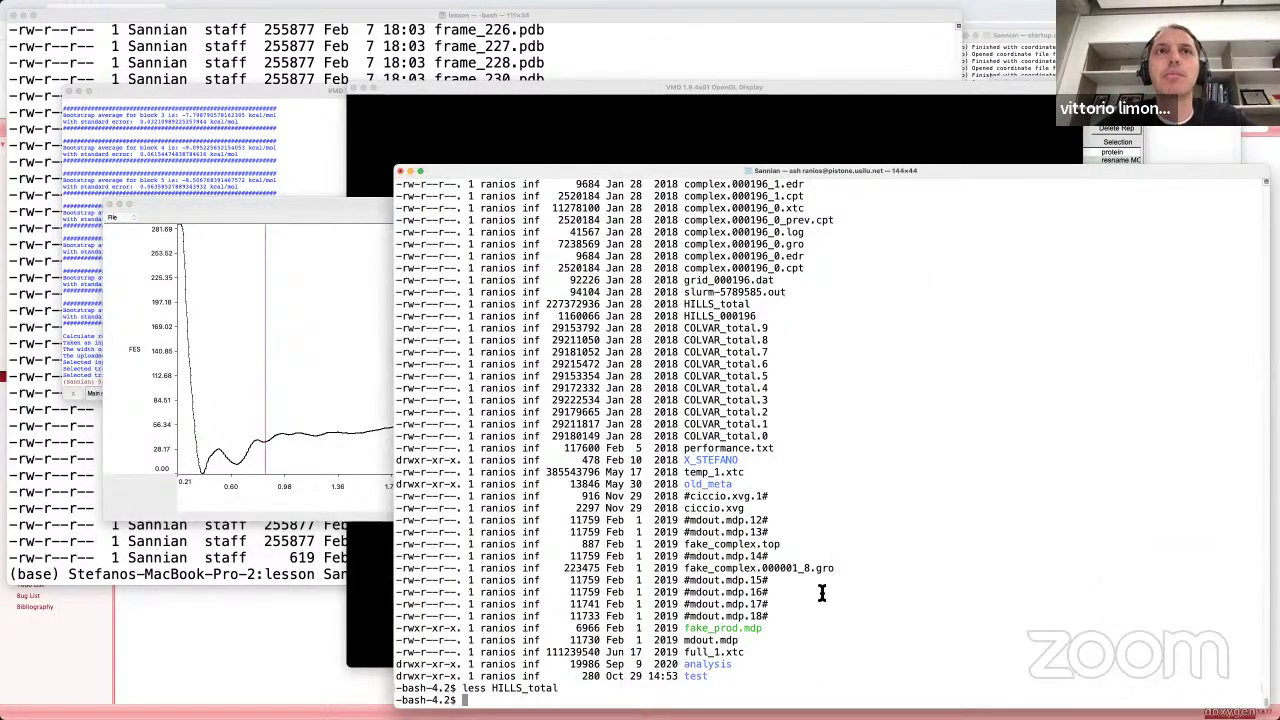
{"action": "type", "text": "exit"}
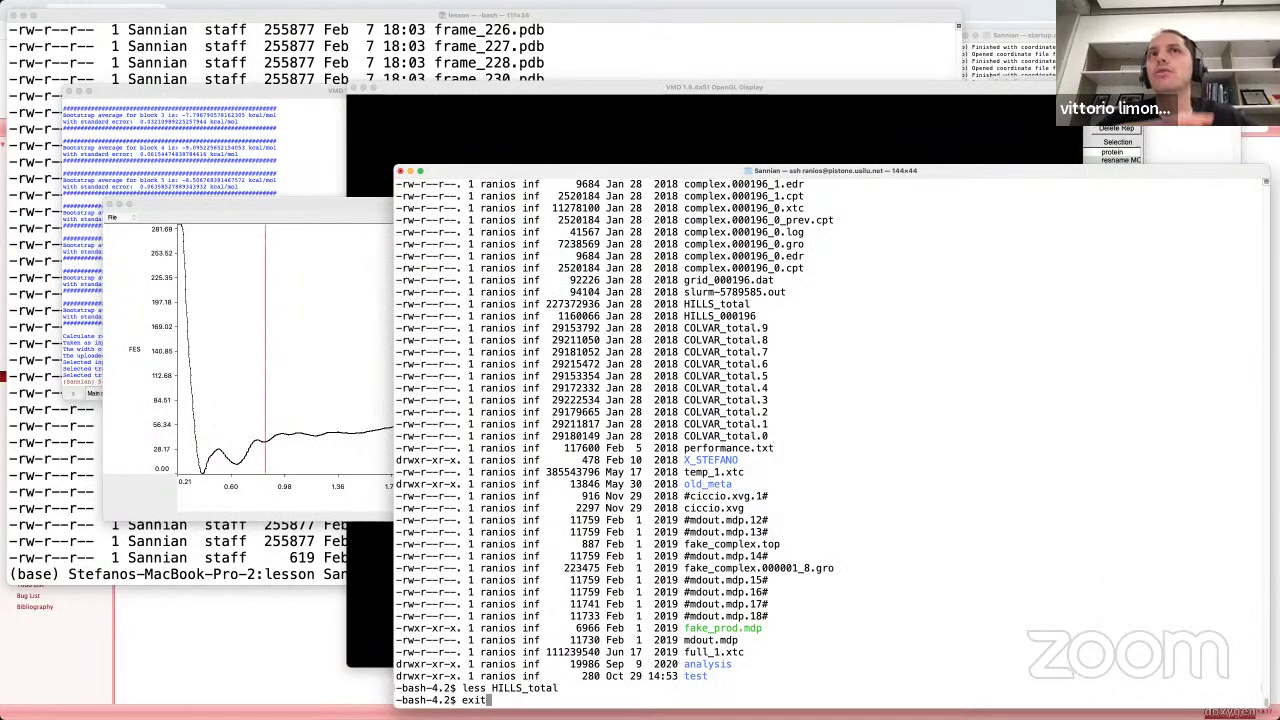
{"action": "key", "text": "Return"}
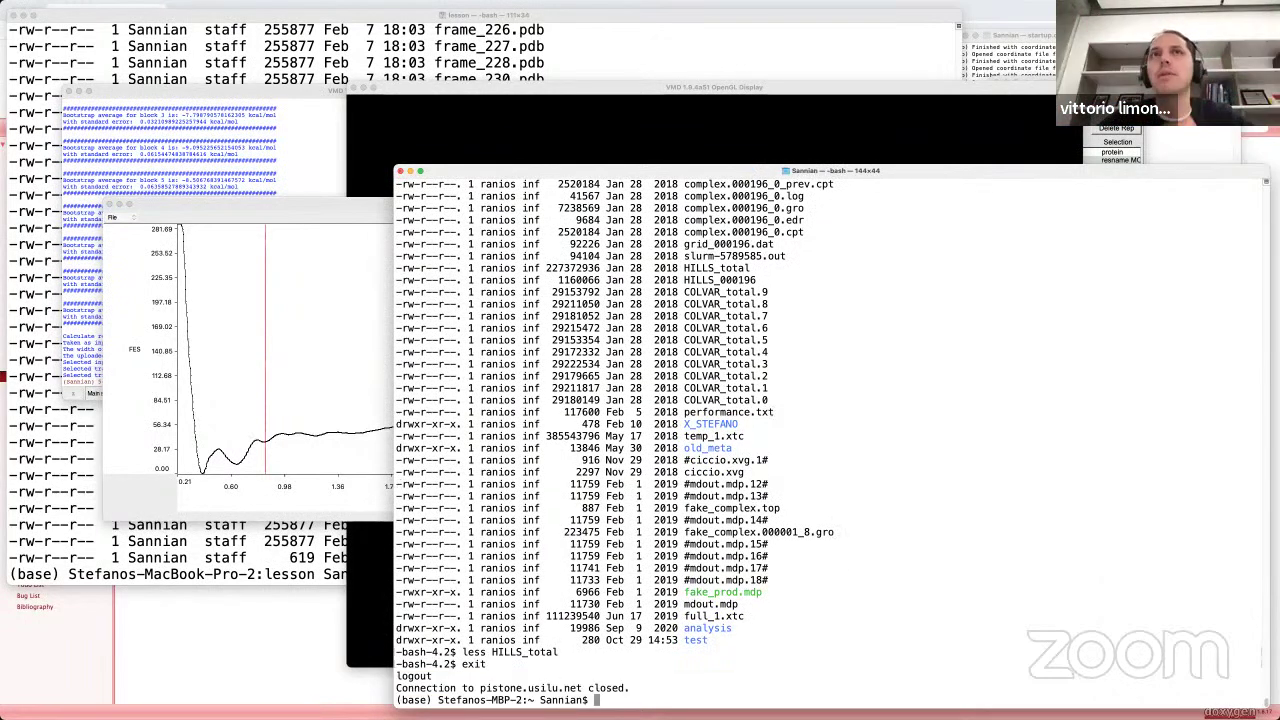
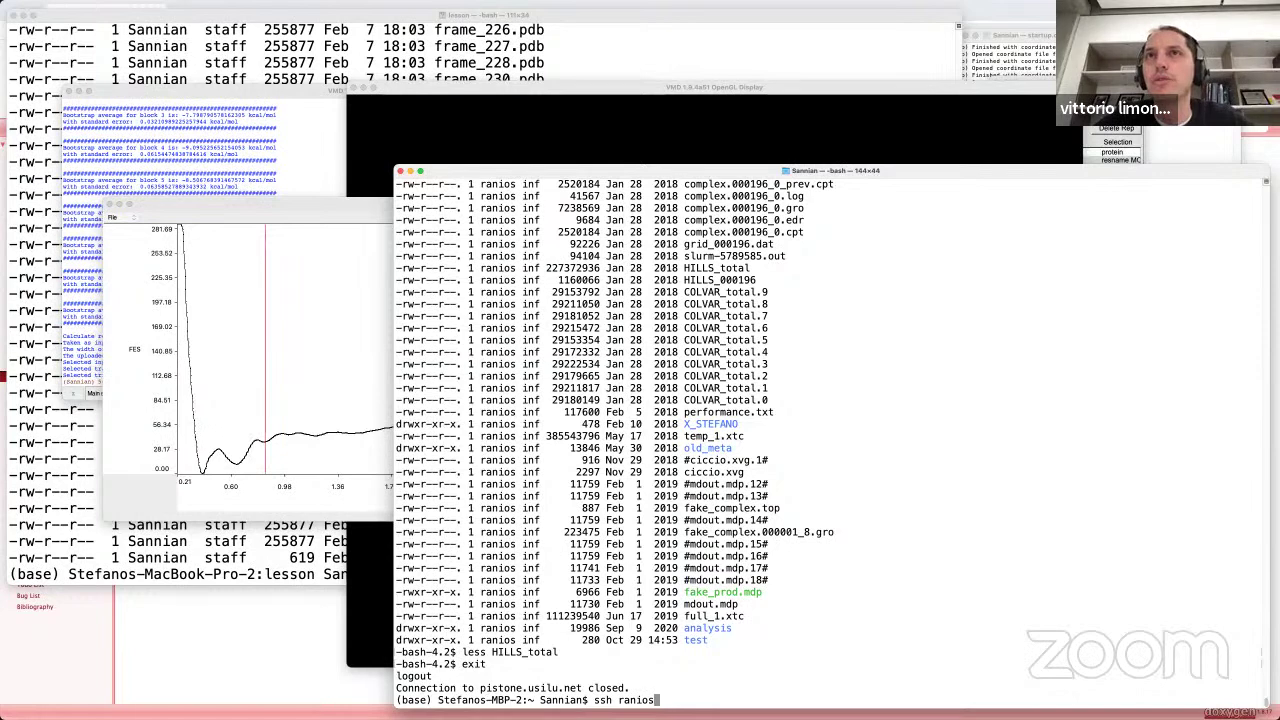
{"action": "type", "text": "@ela.cscs."}
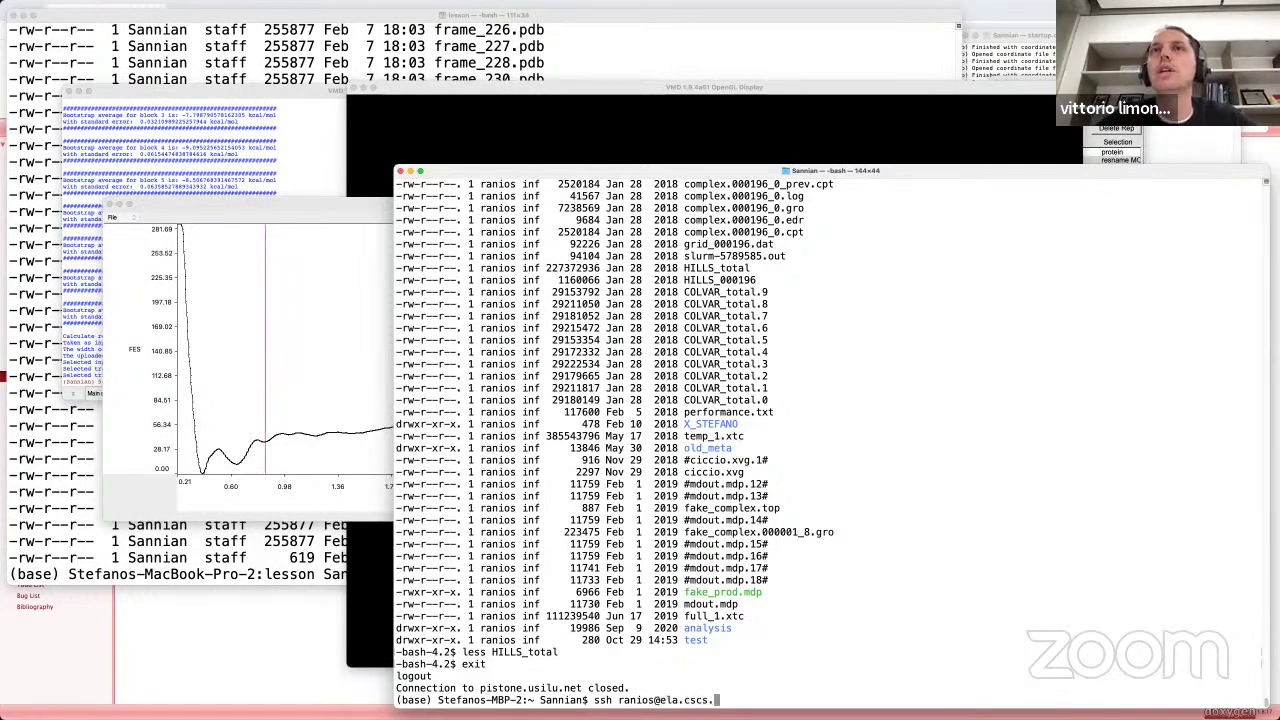
{"action": "type", "text": "ch"}
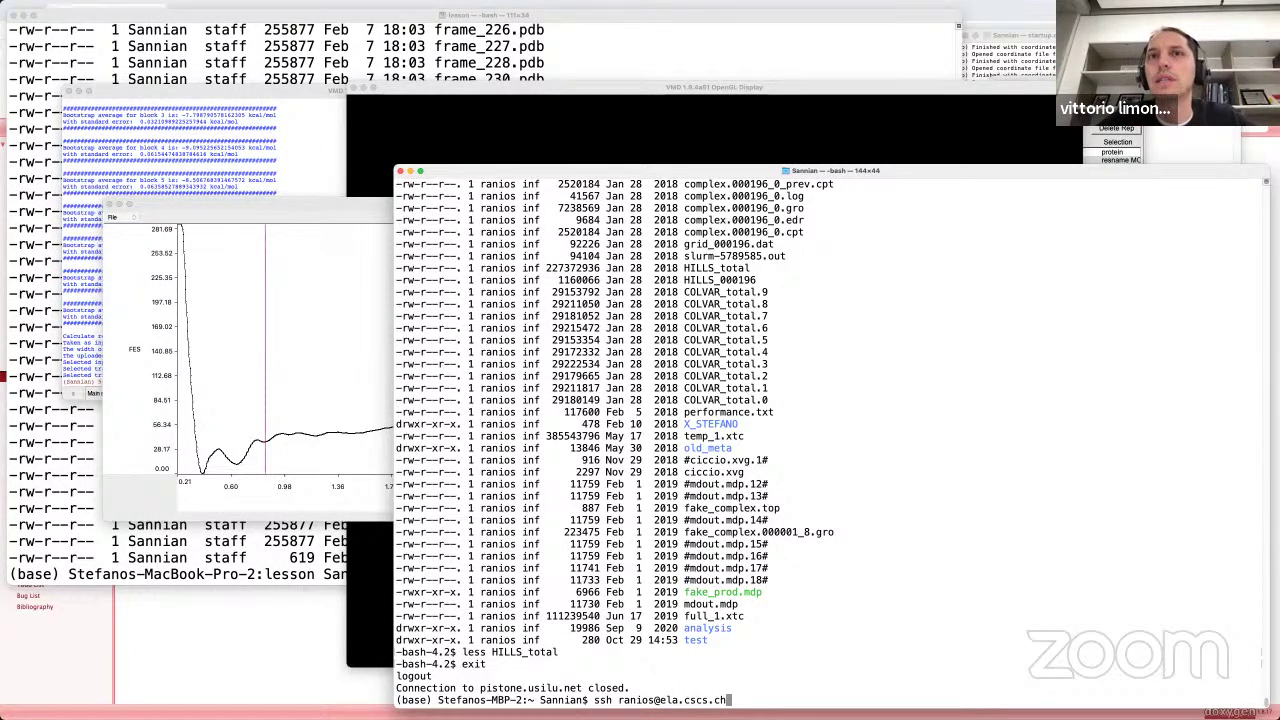
{"action": "key", "text": "Return"}
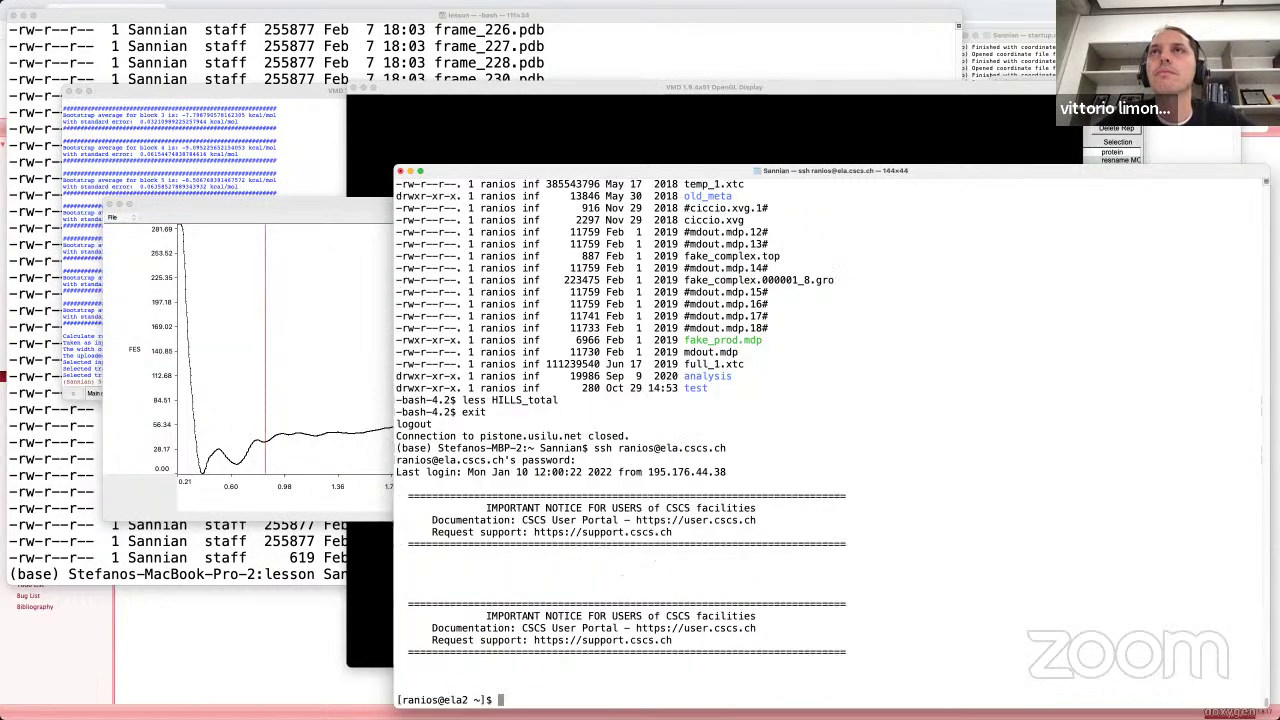
{"action": "type", "text": "ssh daint"}
{"action": "key", "text": "Return"}
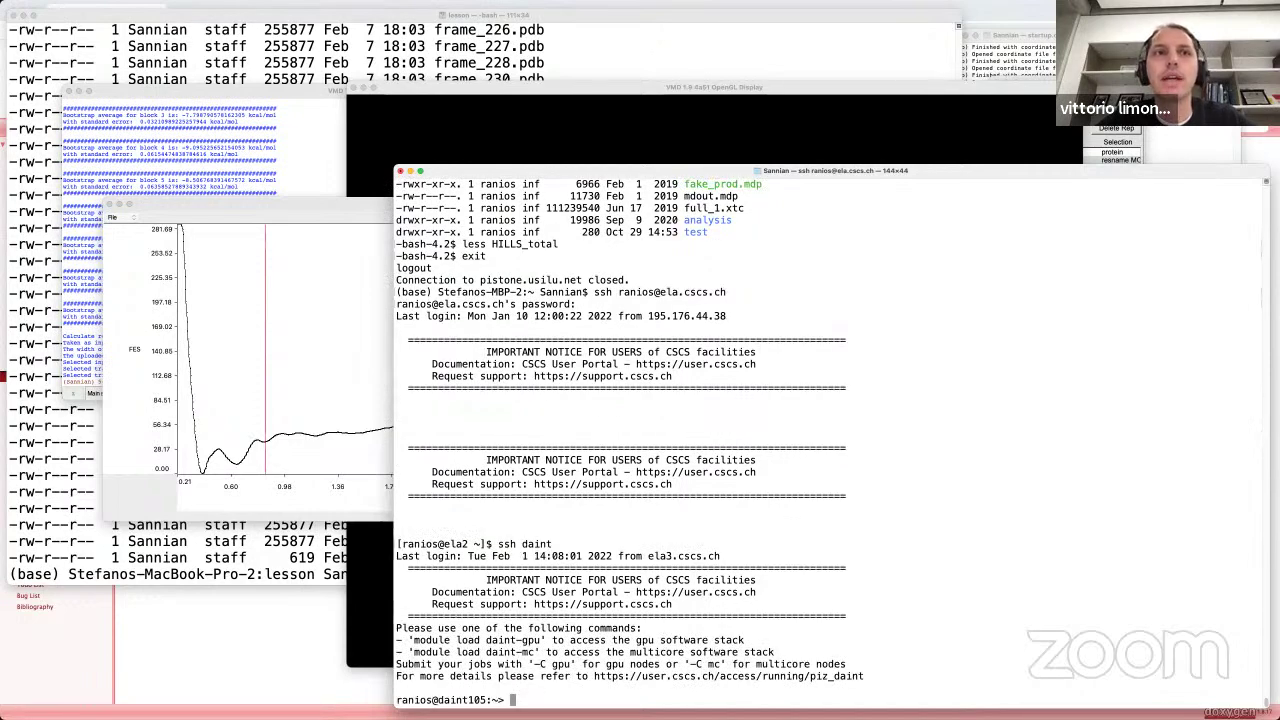
Step: Change into the user's masterclass-22-1 folder under /scratch/snx3000/
{"action": "type", "text": "cd /"}
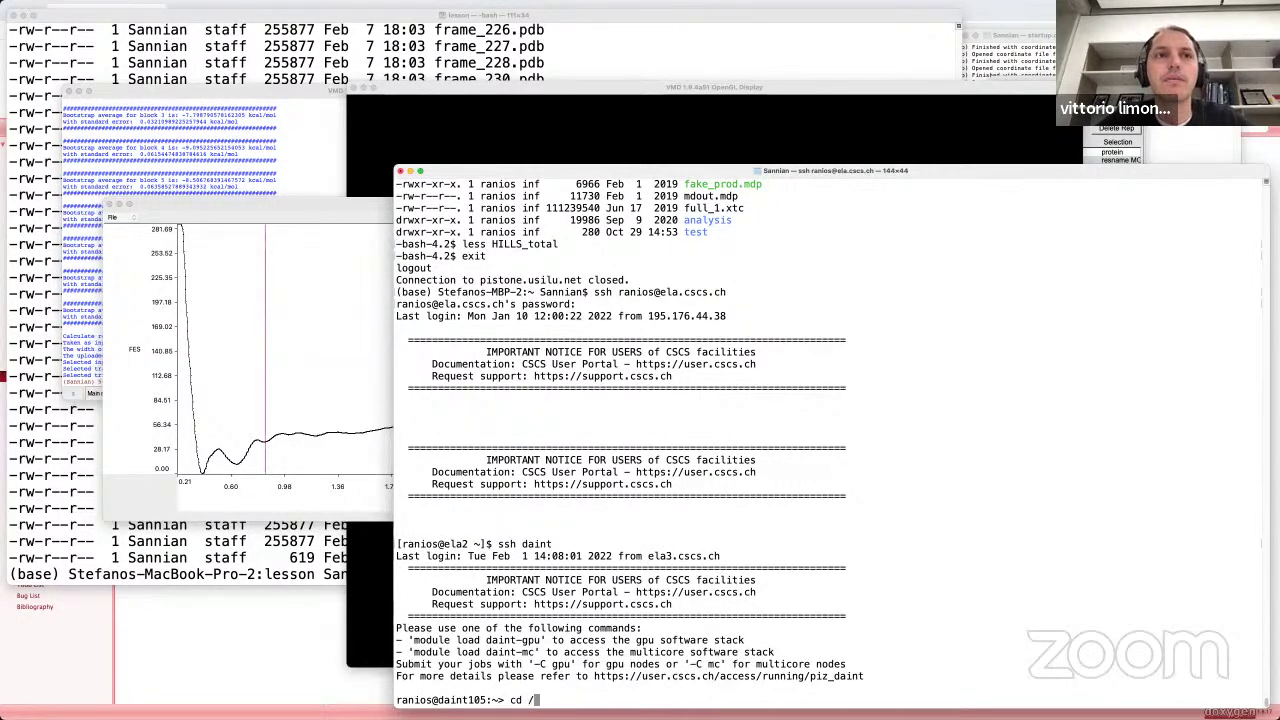
{"action": "type", "text": "scratch/snx3"}
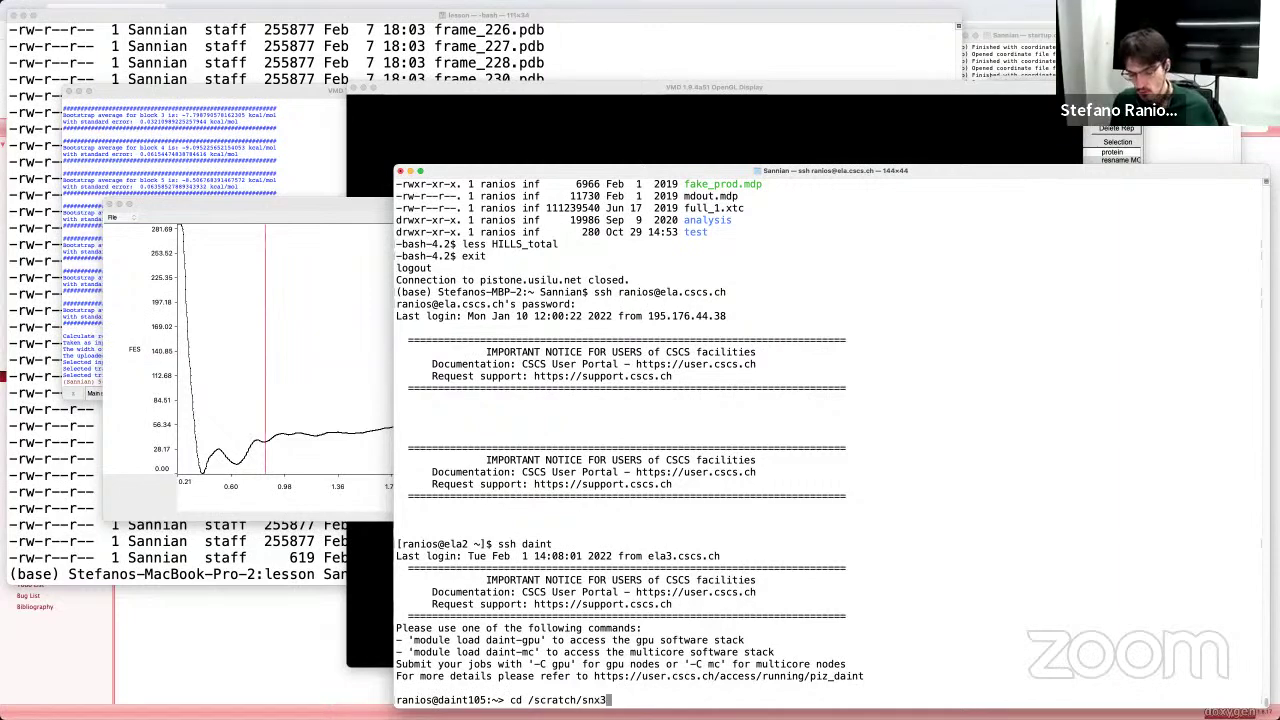
{"action": "type", "text": "000/"}
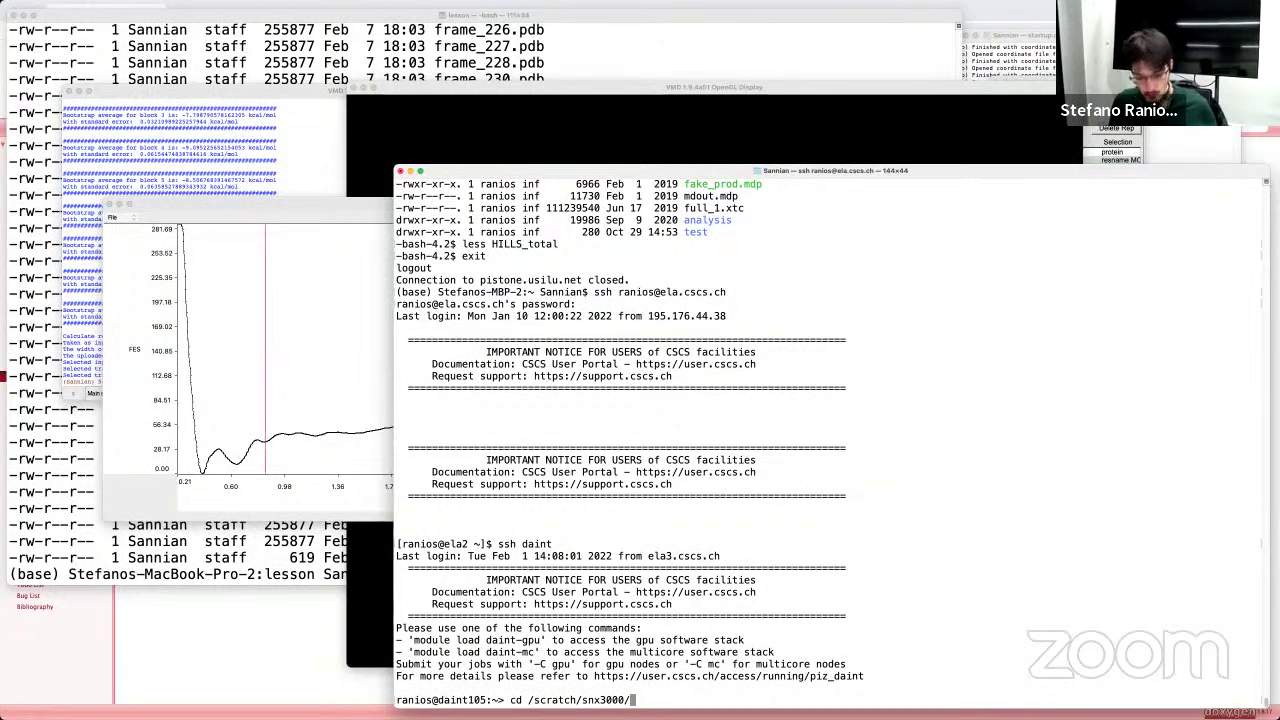
{"action": "key", "text": "Tab"}
{"action": "key", "text": "Tab"}
{"action": "type", "text": "ni"}
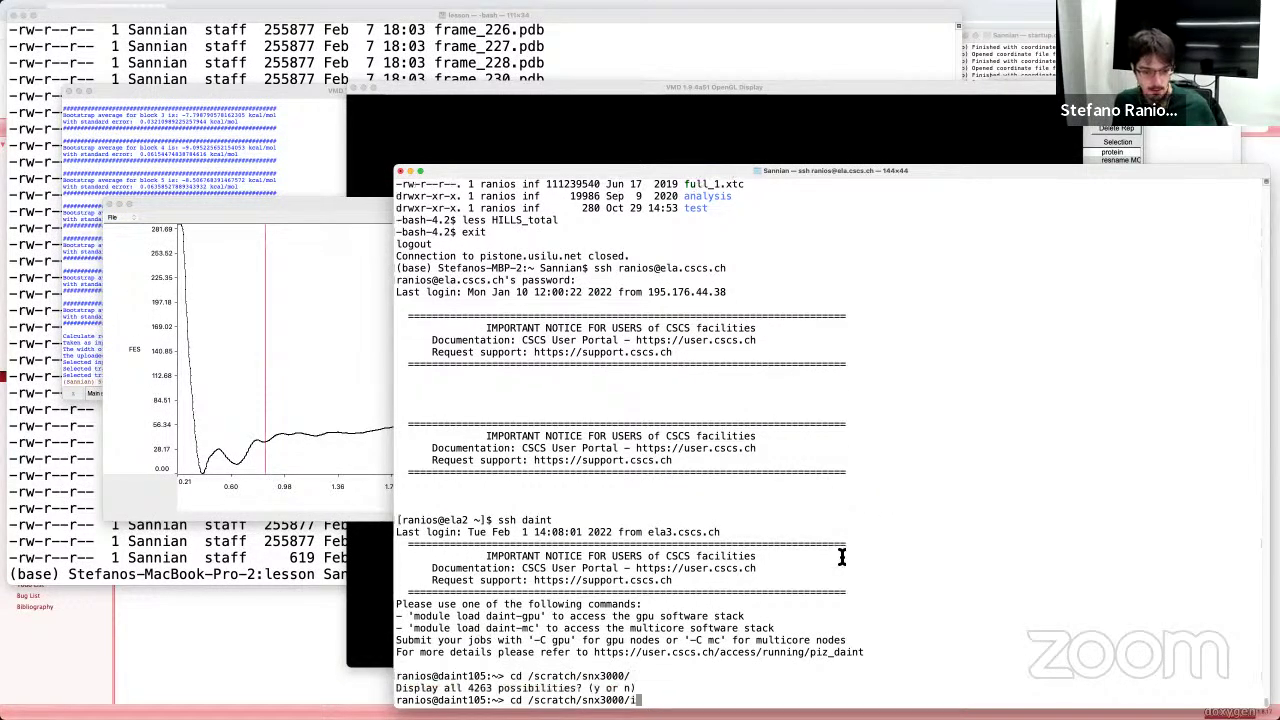
{"action": "key", "text": "BackSpace"}
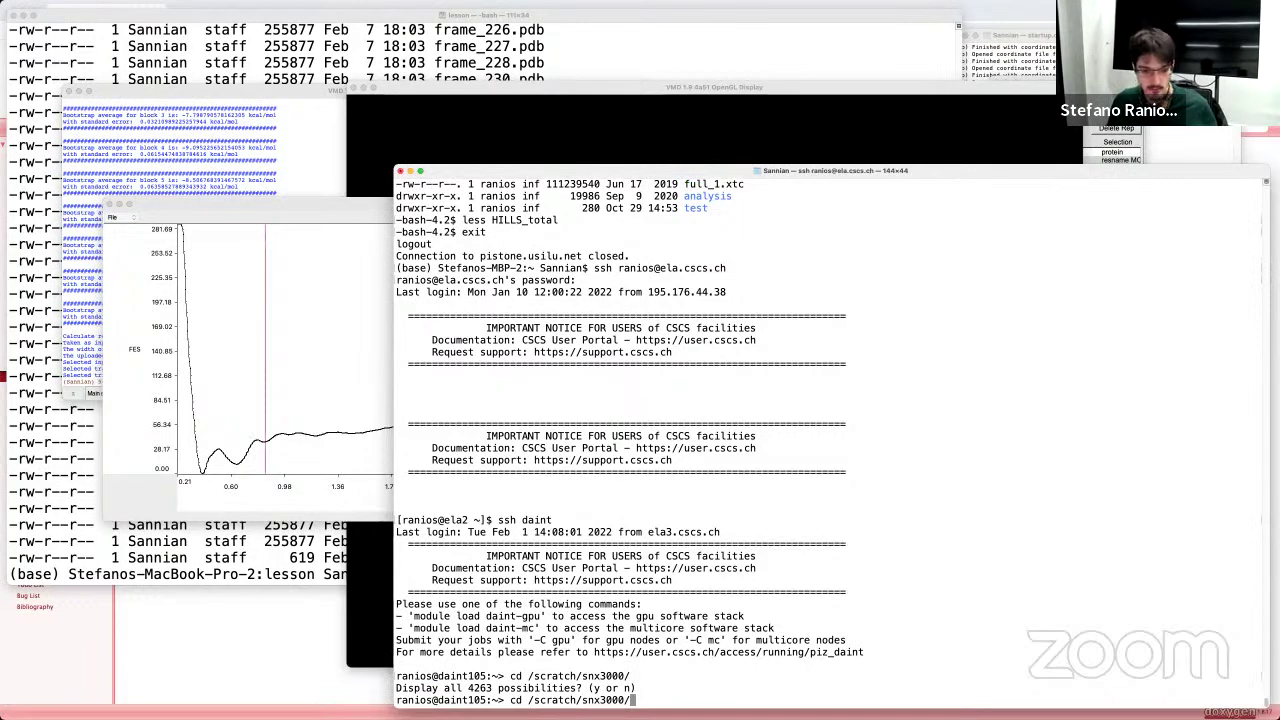
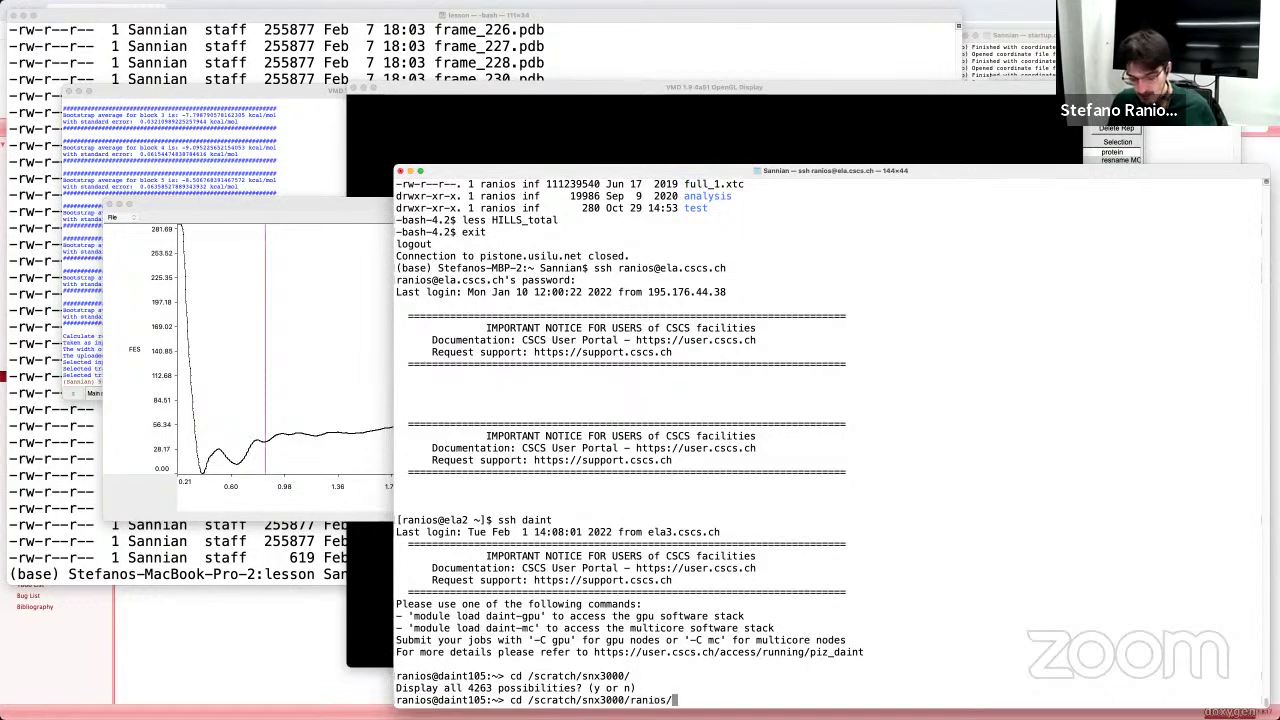
{"action": "type", "text": "mas"}
{"action": "key", "text": "Tab"}
{"action": "key", "text": "Return"}
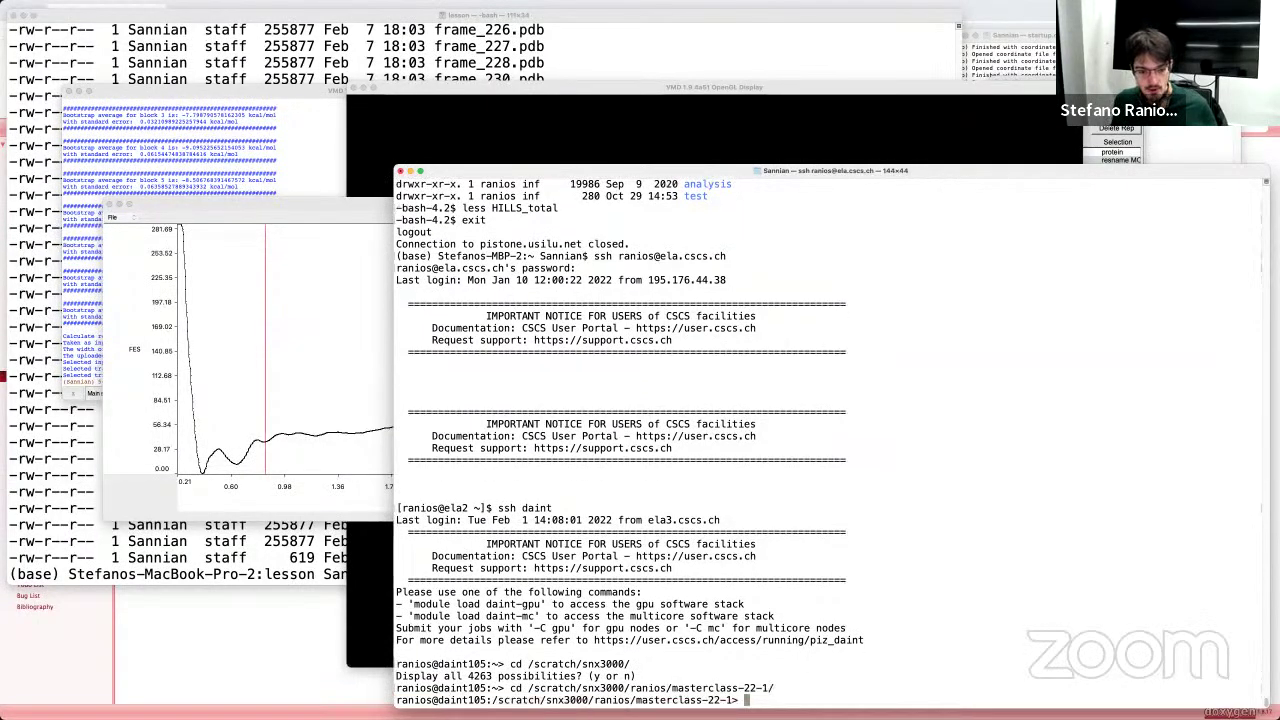
{"action": "left_click", "coordinate": [161, 633]}
Step: Scroll to Bonus exercise 4: Infrequent Metadynamics and its METAD input (PACE=4000, HEIGHT=0.6276)
{"action": "scroll", "coordinate": [237, 563], "scroll_direction": "down", "scroll_amount": 15}
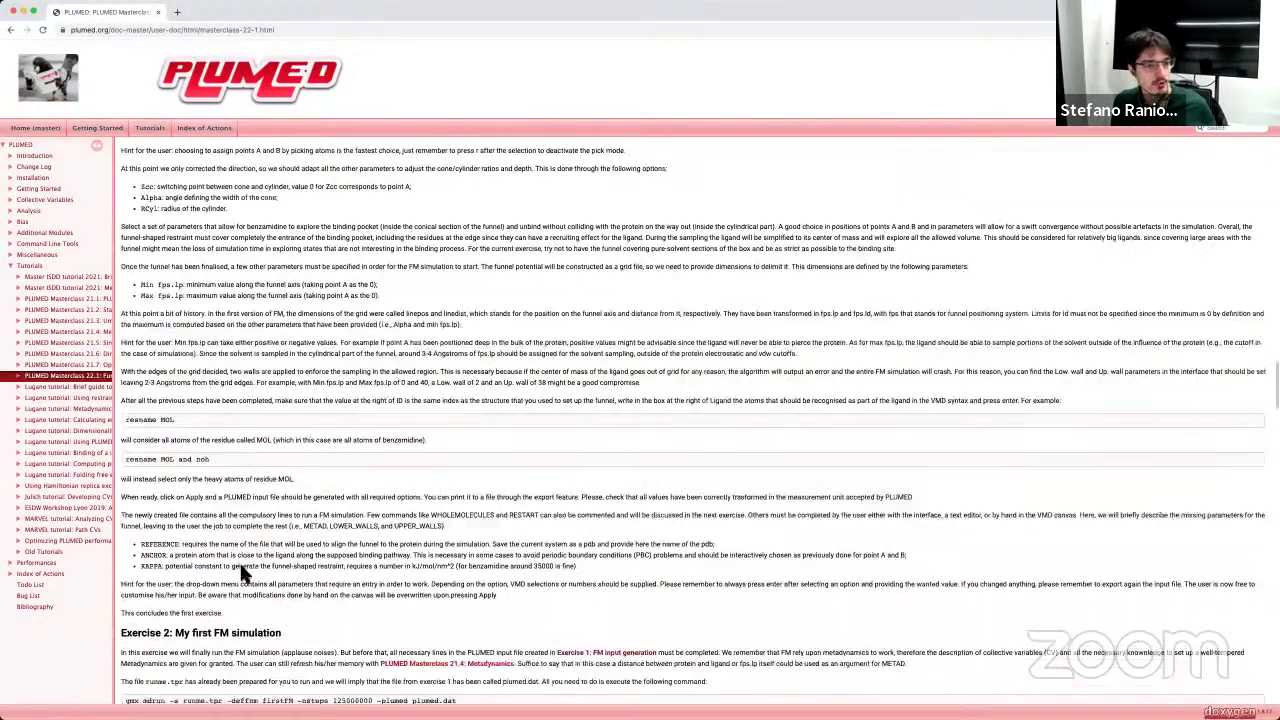
{"action": "scroll", "coordinate": [240, 572], "scroll_direction": "down", "scroll_amount": 20}
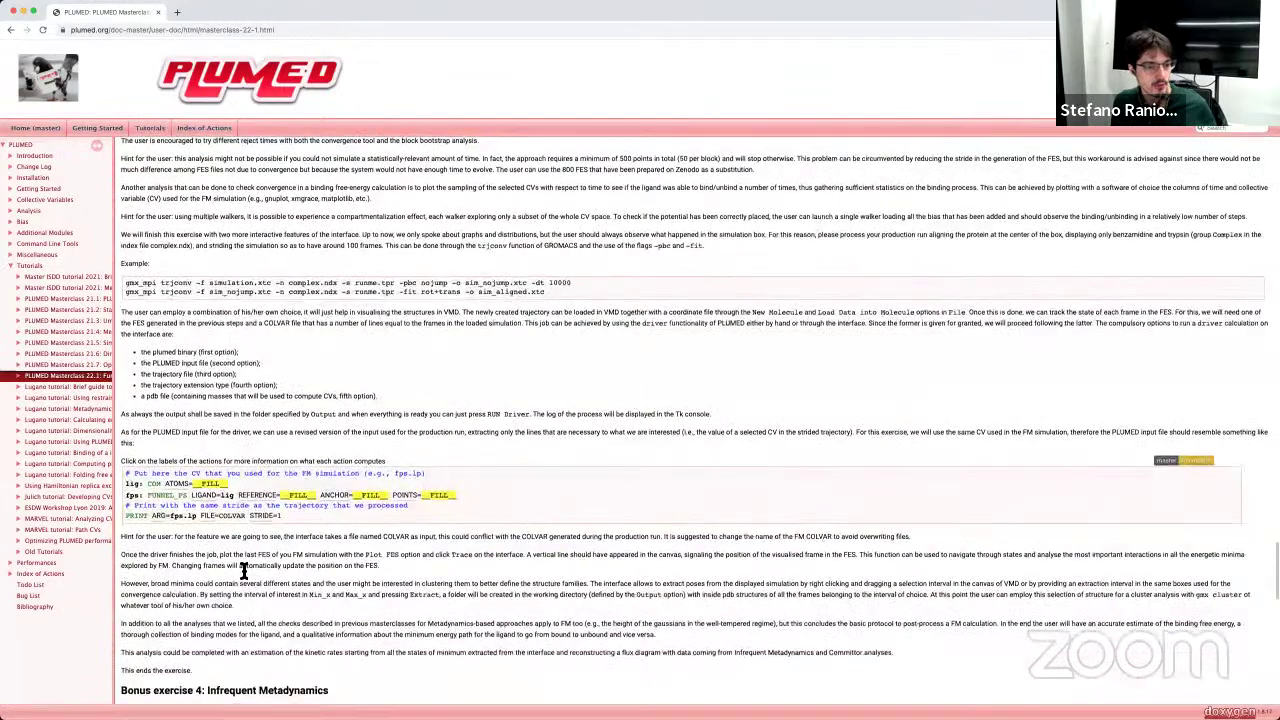
{"action": "scroll", "coordinate": [242, 570], "scroll_direction": "down", "scroll_amount": 5}
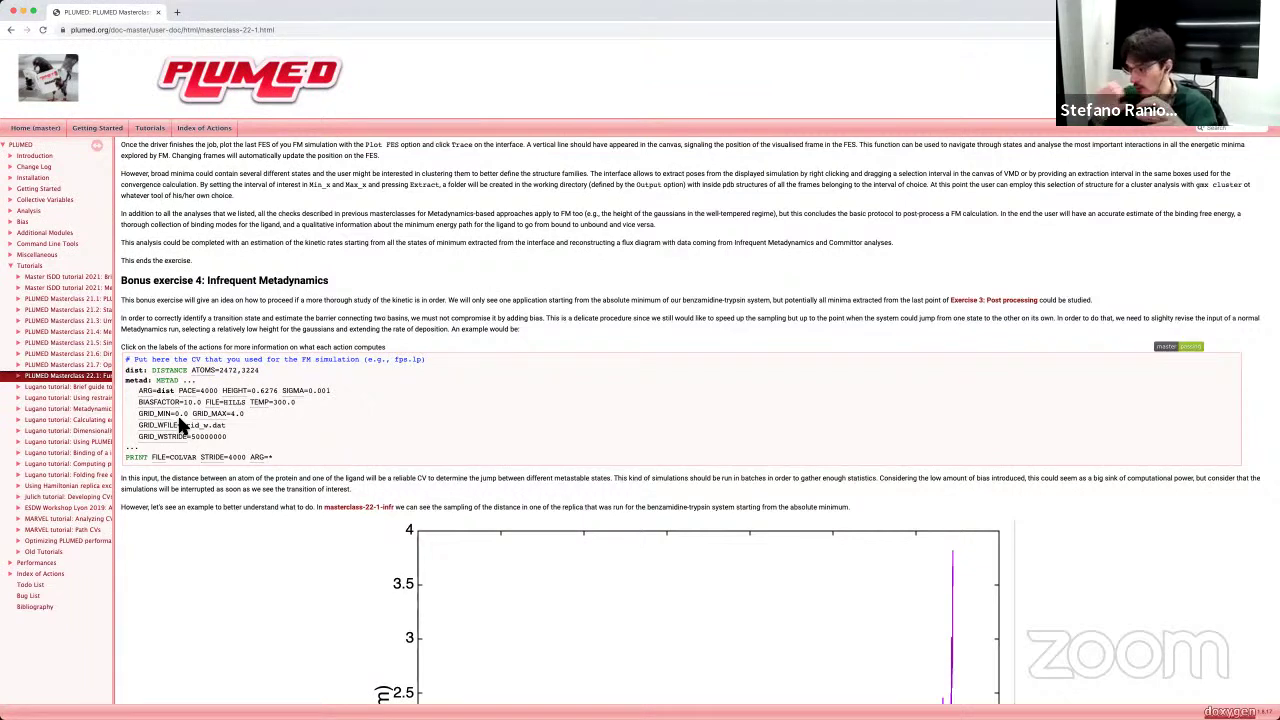
{"action": "scroll", "coordinate": [551, 480], "scroll_direction": "down", "scroll_amount": 5}
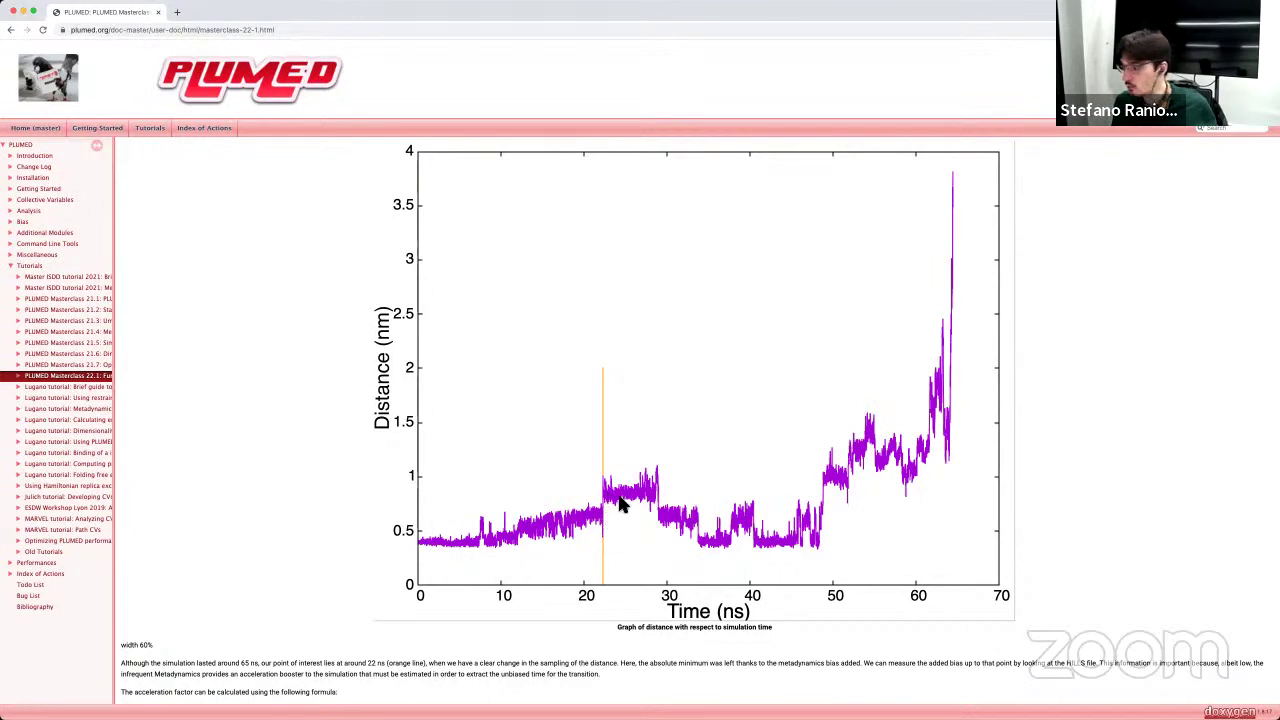
{"action": "scroll", "coordinate": [615, 510], "scroll_direction": "up", "scroll_amount": 3}
{"action": "scroll", "coordinate": [618, 510], "scroll_direction": "down", "scroll_amount": 2}
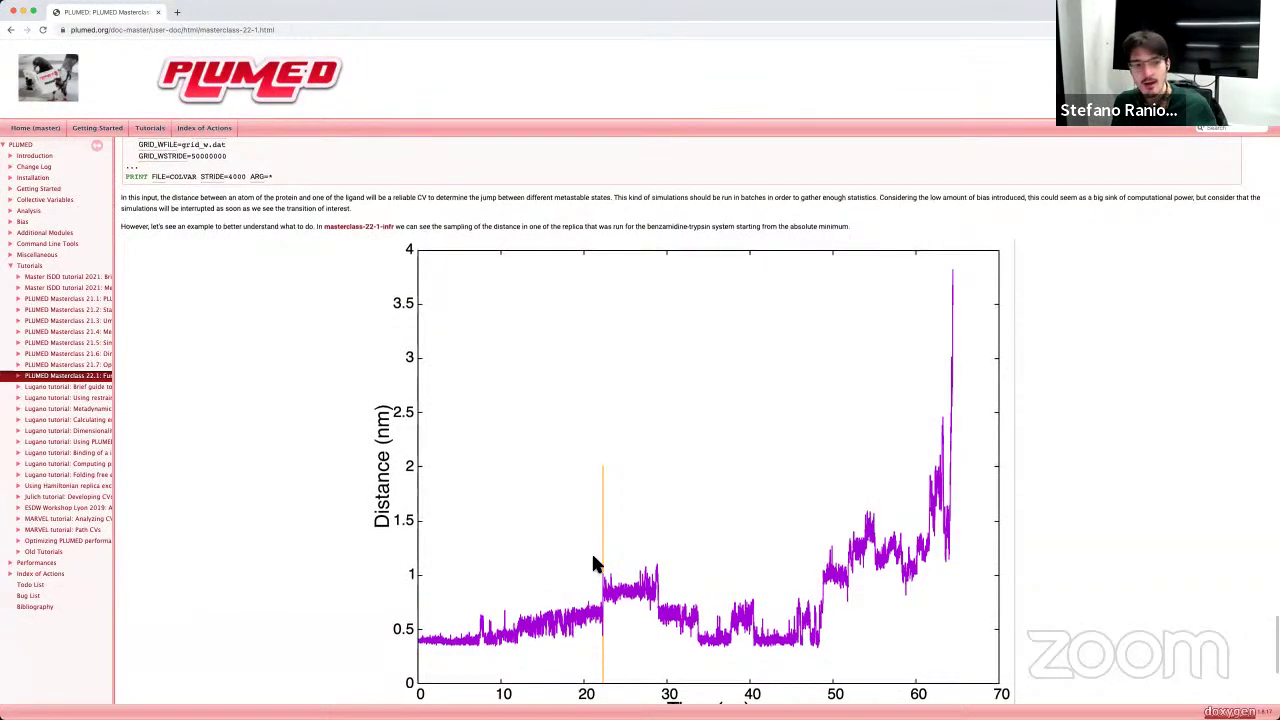
{"action": "scroll", "coordinate": [594, 563], "scroll_direction": "up", "scroll_amount": 3}
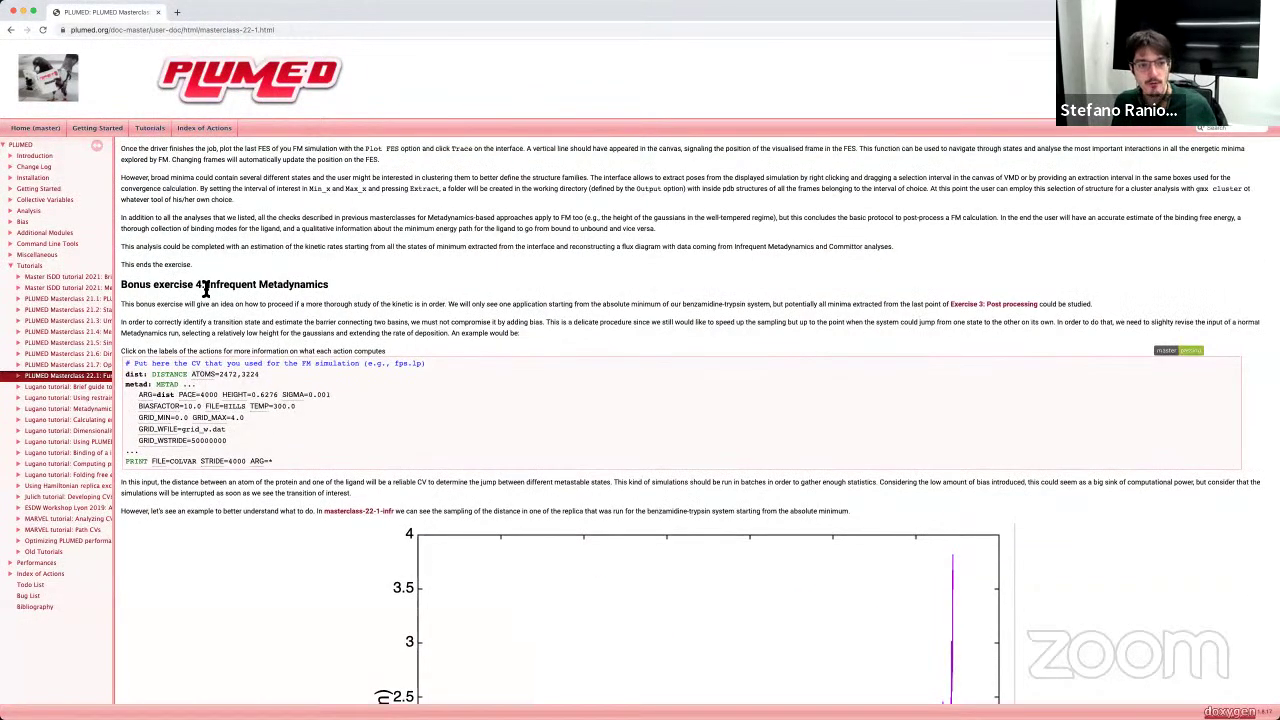
{"action": "left_click_drag", "start_coordinate": [207, 285], "coordinate": [328, 286]}
{"action": "left_click", "coordinate": [172, 285]}
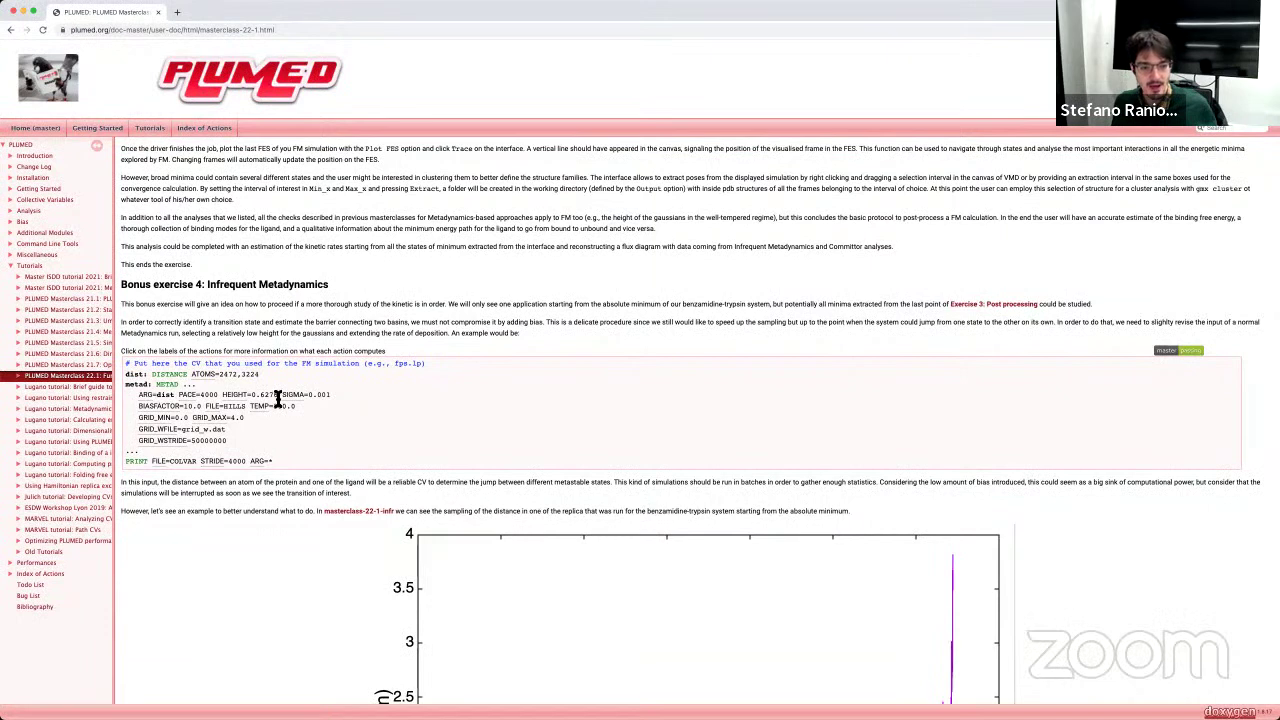
{"action": "left_click_drag", "start_coordinate": [278, 395], "coordinate": [253, 395]}
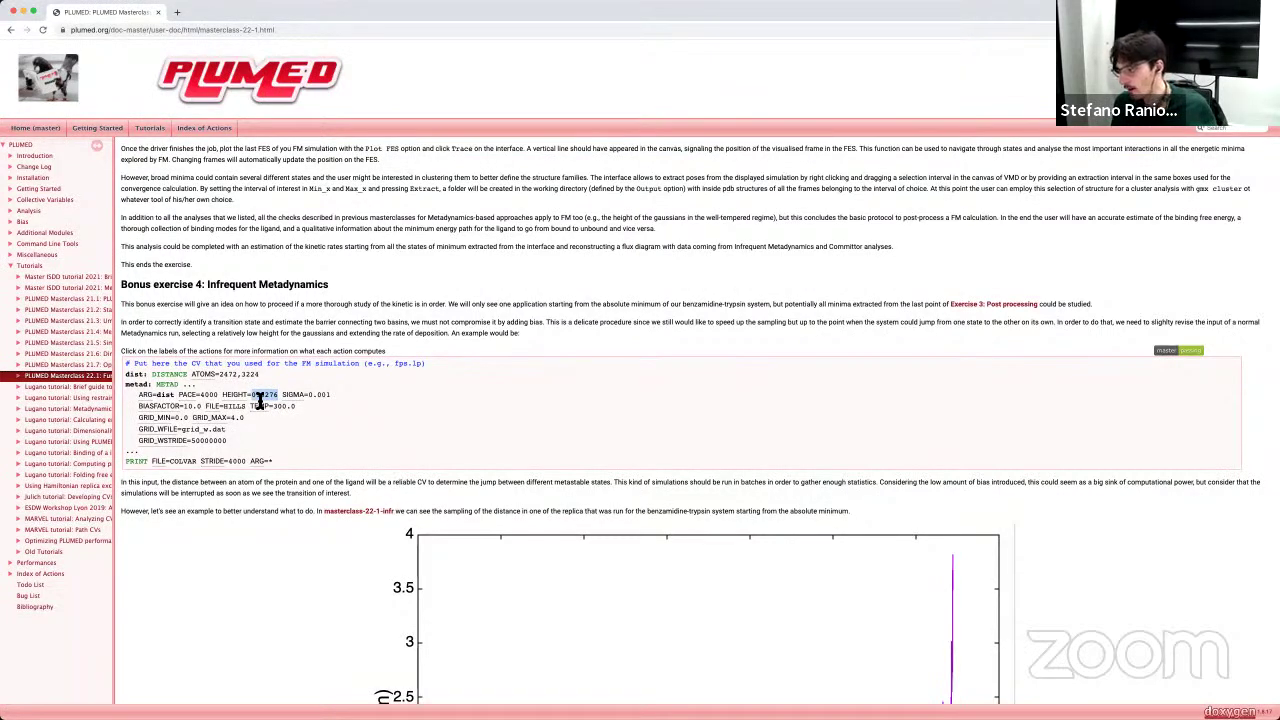
{"action": "mouse_move", "coordinate": [261, 409]}
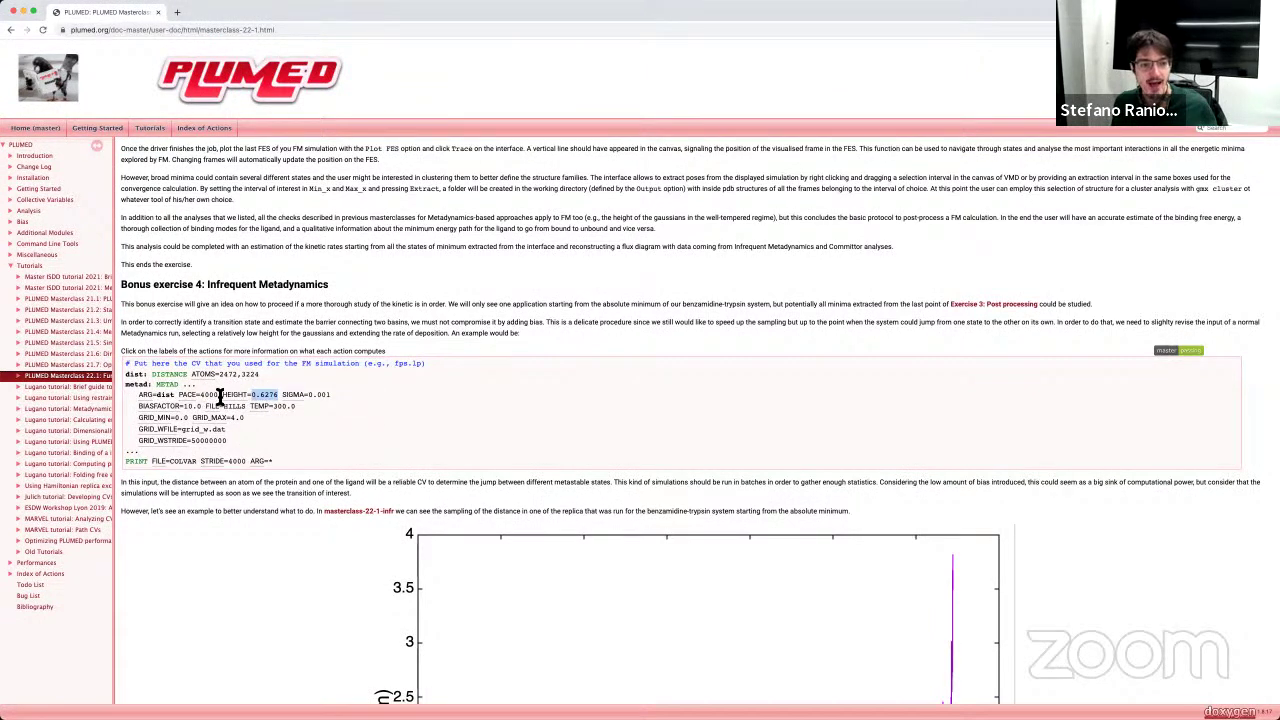
{"action": "left_click_drag", "start_coordinate": [218, 395], "coordinate": [199, 395]}
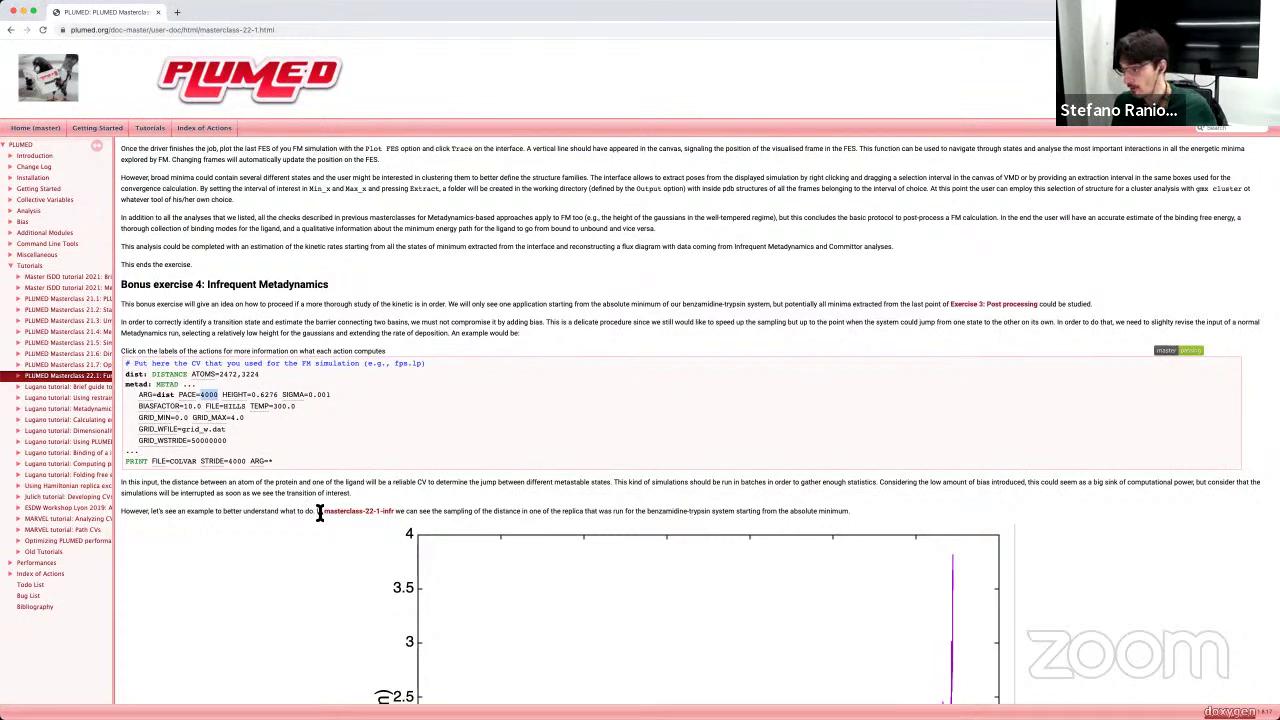
{"action": "mouse_move", "coordinate": [262, 400]}
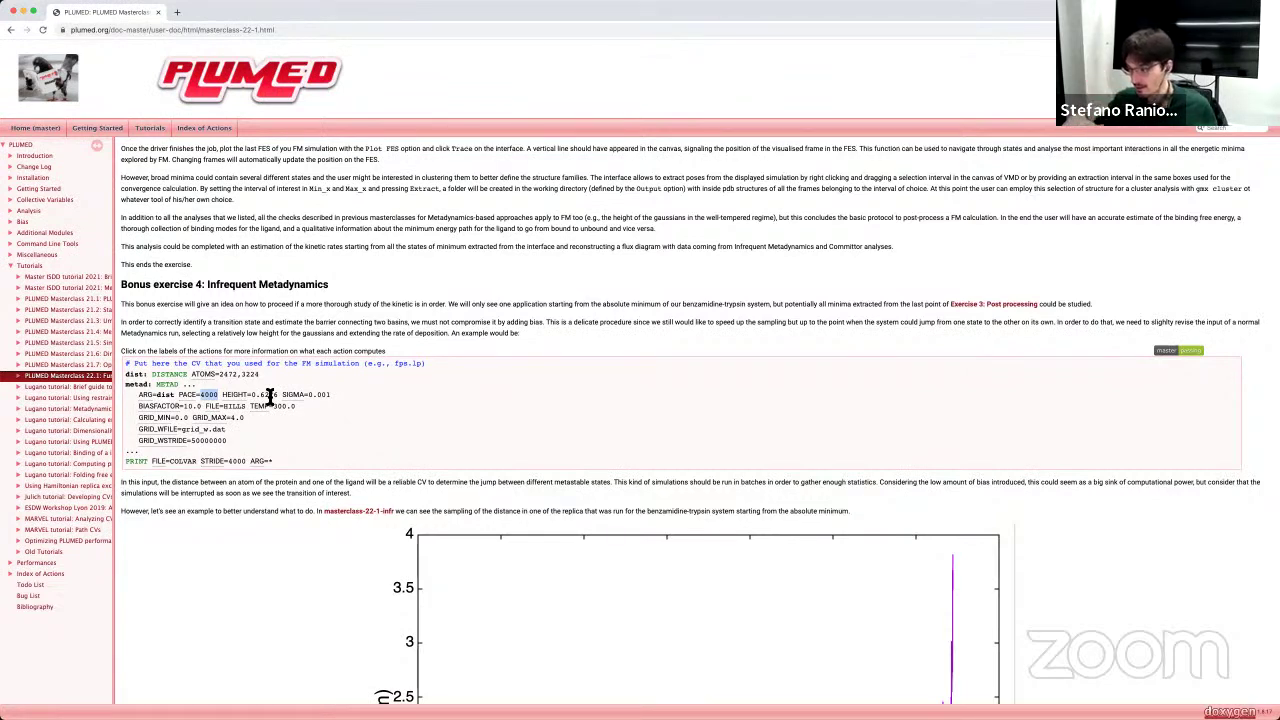
{"action": "scroll", "coordinate": [431, 490], "scroll_direction": "down", "scroll_amount": 5}
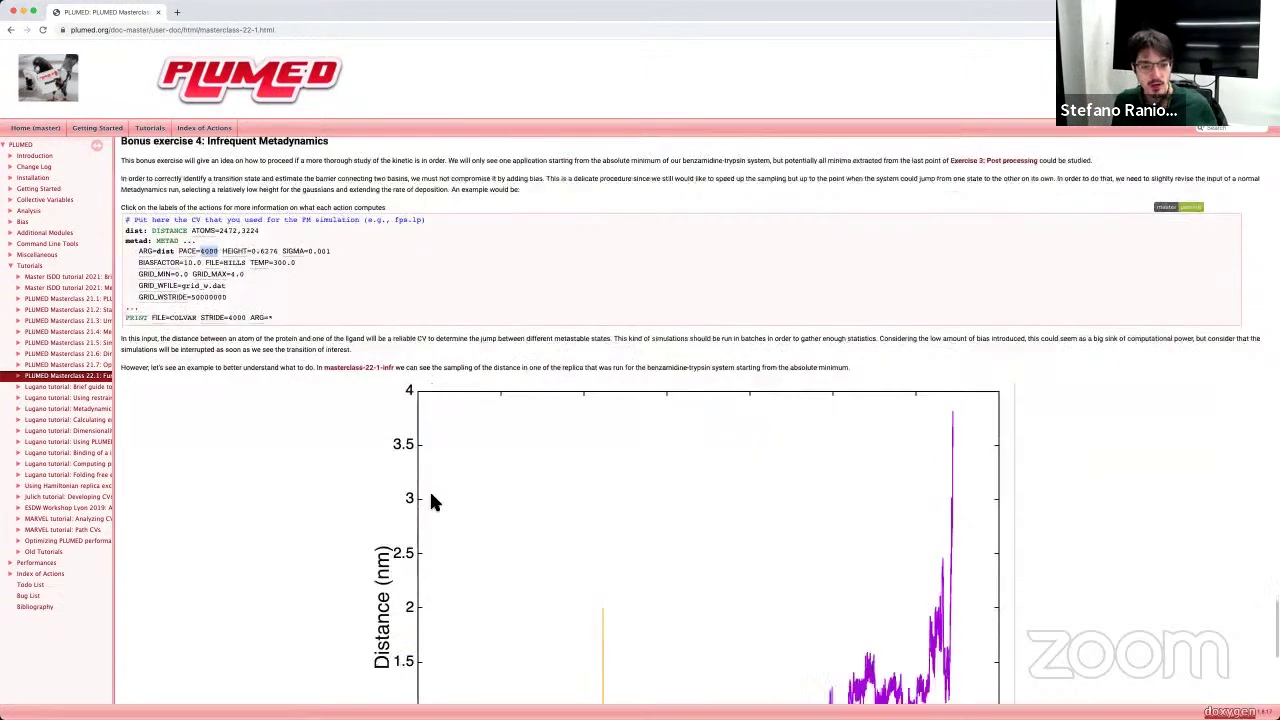
{"action": "scroll", "coordinate": [500, 660], "scroll_direction": "down", "scroll_amount": 1}
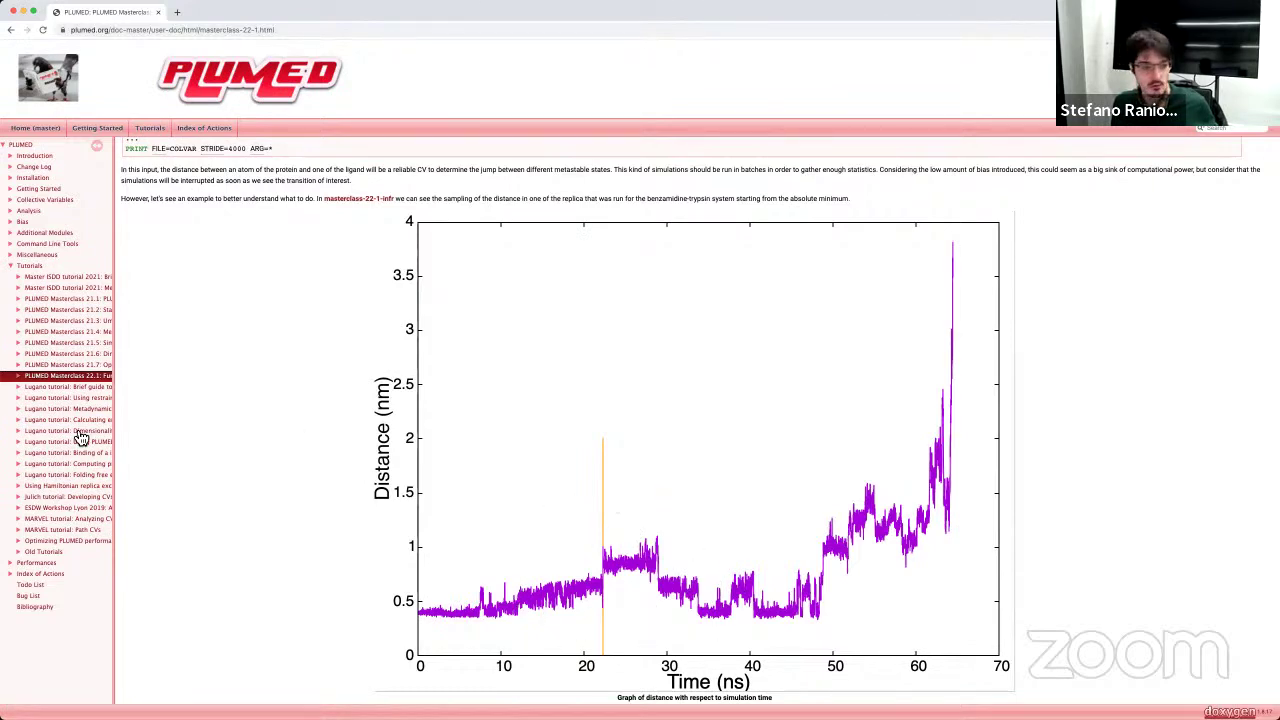
{"action": "scroll", "coordinate": [309, 405], "scroll_direction": "down", "scroll_amount": 10}
{"action": "scroll", "coordinate": [309, 405], "scroll_direction": "down", "scroll_amount": 5}
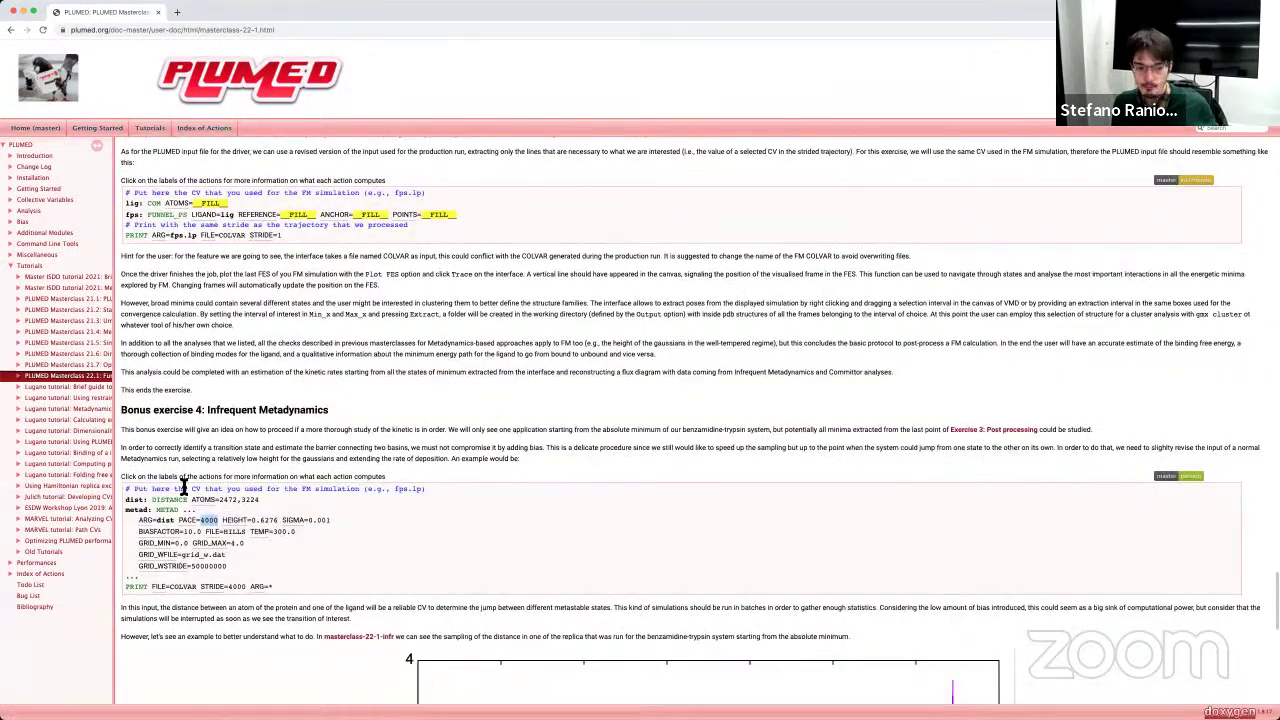
{"action": "mouse_move", "coordinate": [217, 535]}
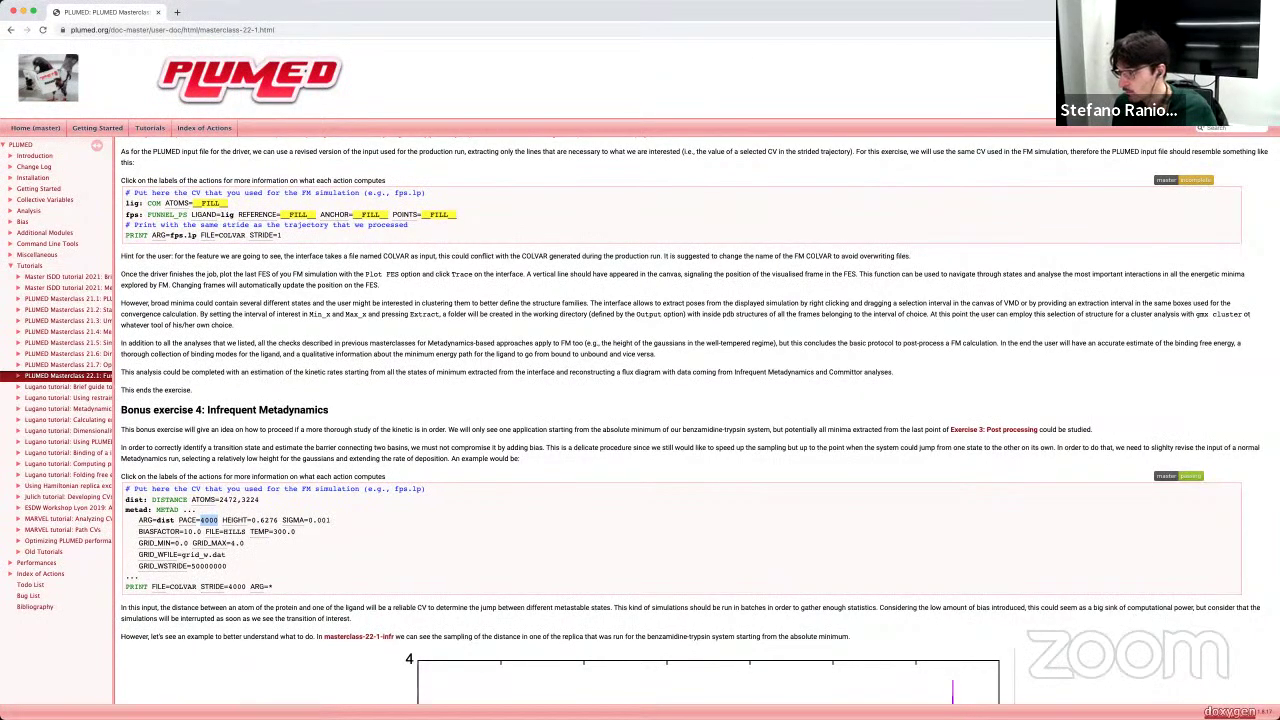
{"action": "scroll", "coordinate": [443, 612], "scroll_direction": "down", "scroll_amount": 5}
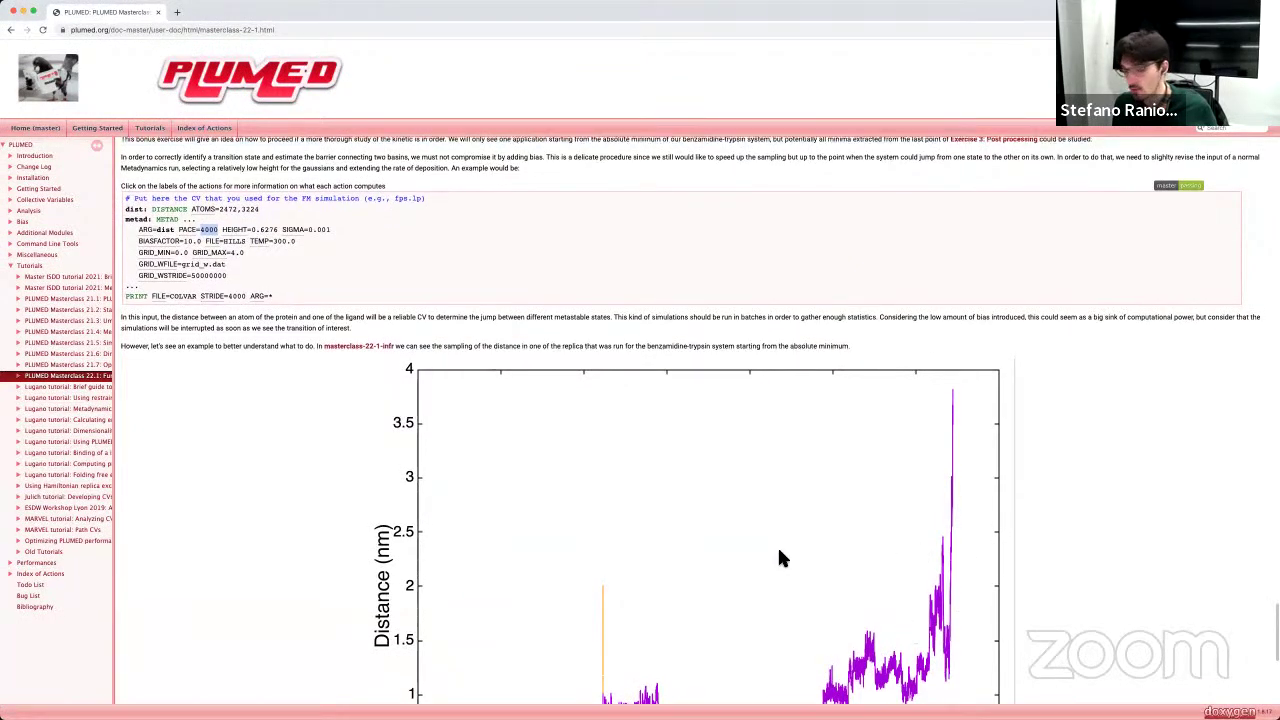
{"action": "scroll", "coordinate": [777, 545], "scroll_direction": "up", "scroll_amount": 3}
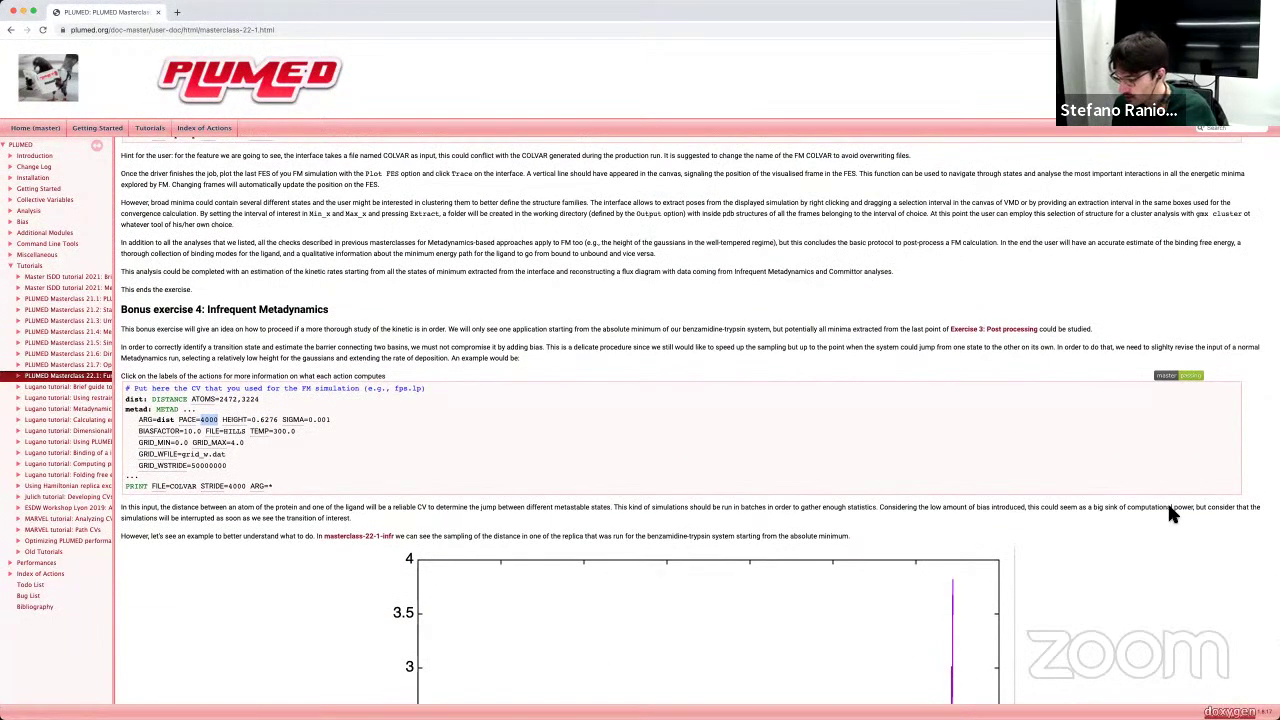
Step: List the masterclass-22-1 run folders by time, enter folder 5, and list its files
{"action": "key", "text": "super+Tab"}
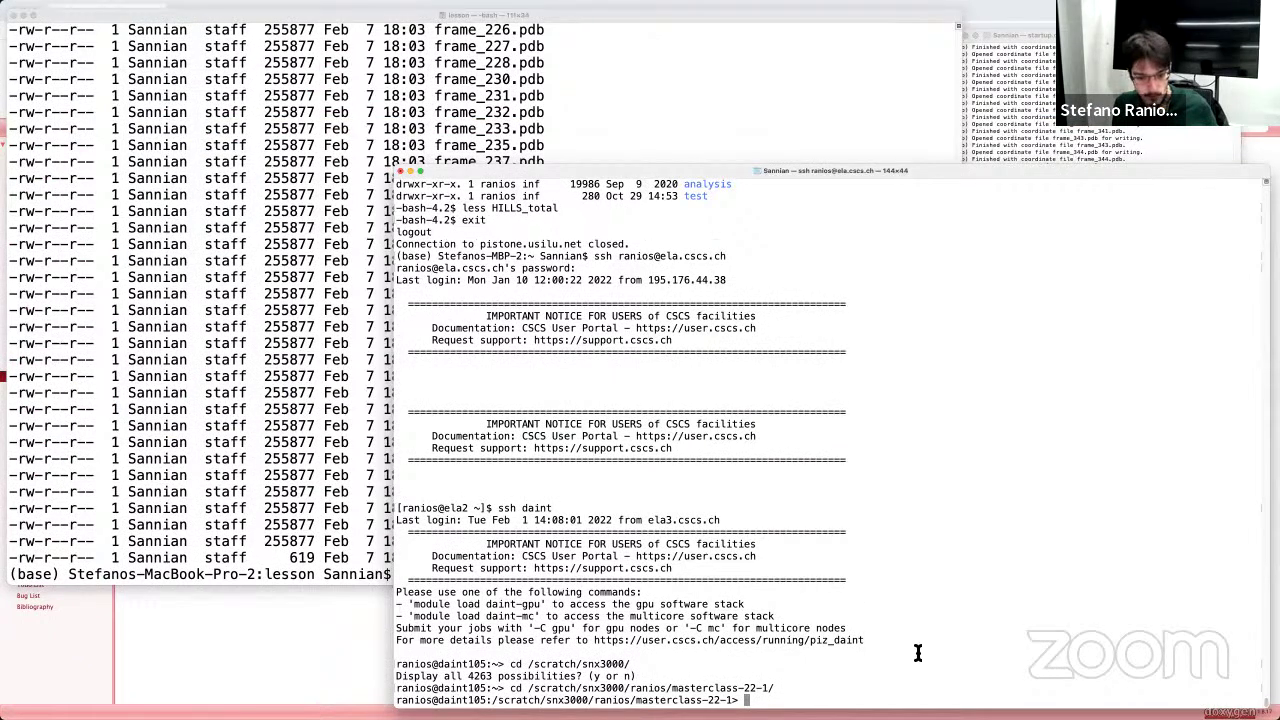
{"action": "type", "text": "ls -lrt"}
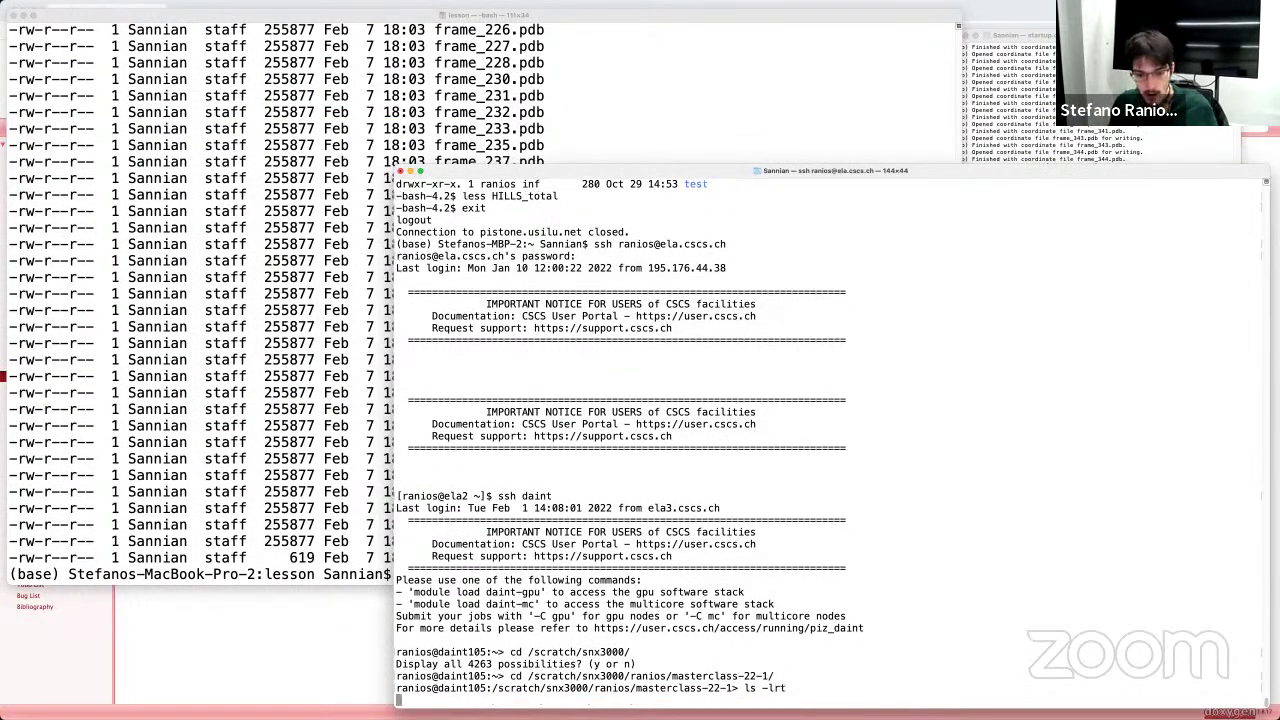
{"action": "key", "text": "Return"}
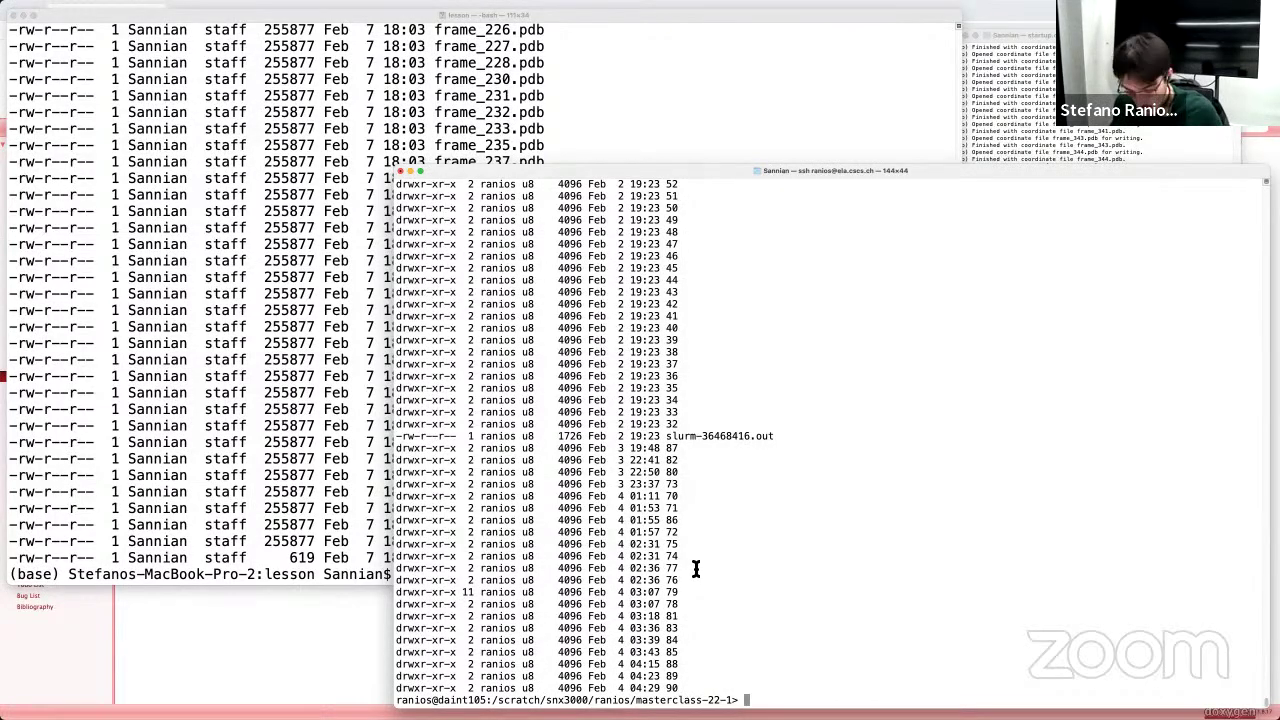
{"action": "type", "text": "cd 5"}
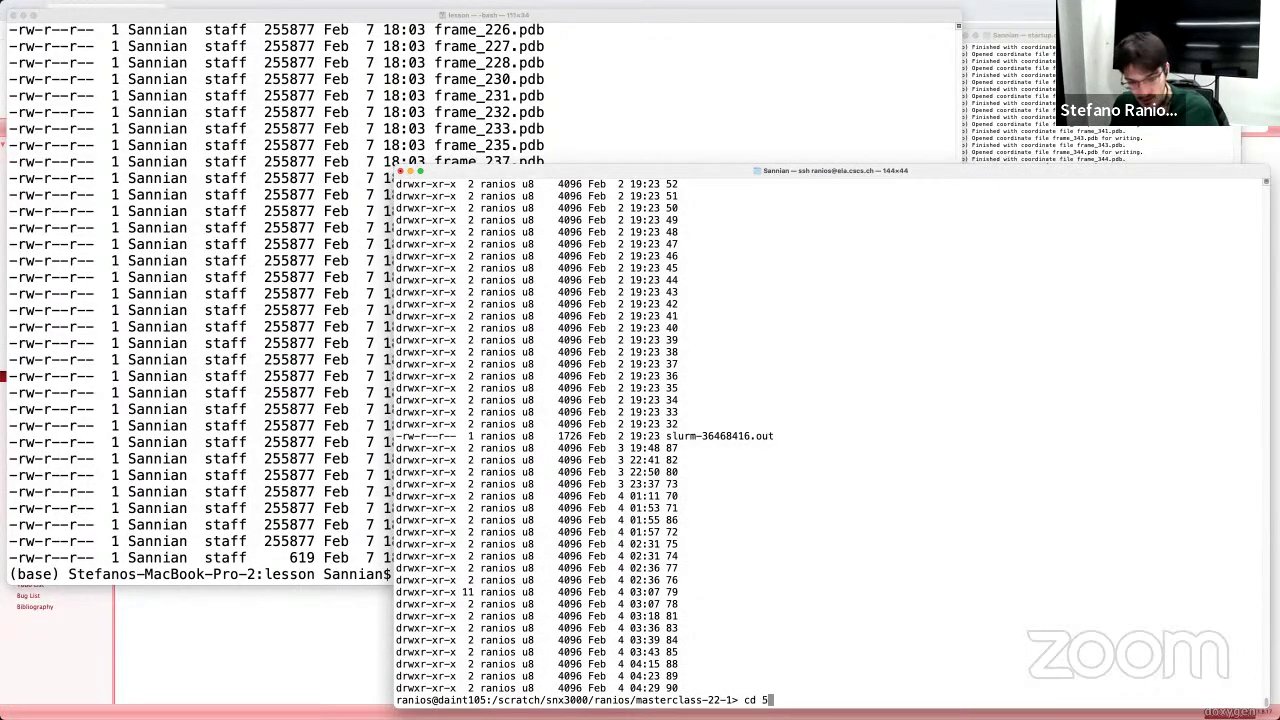
{"action": "key", "text": "Return"}
{"action": "type", "text": "ls -lrt"}
{"action": "key", "text": "Return"}
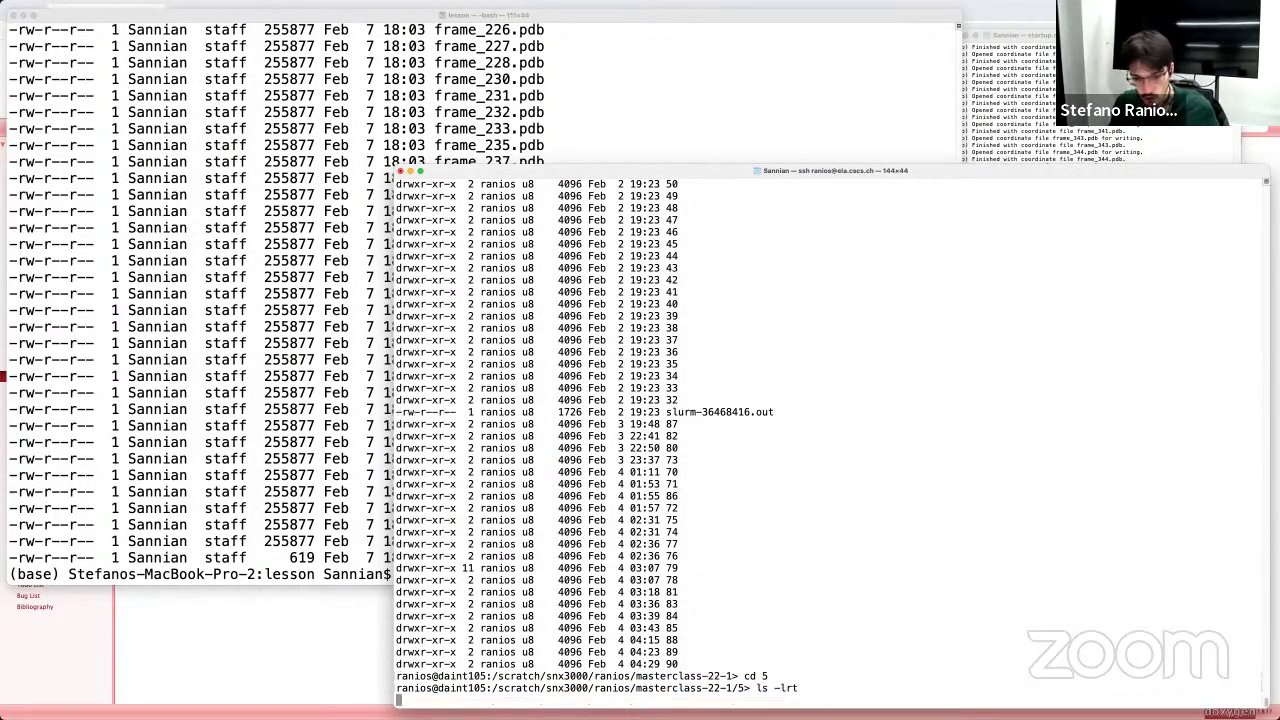
Step: Change into the local Documents/analysis/masterclass-22-1 folder
{"action": "left_click", "coordinate": [257, 402]}
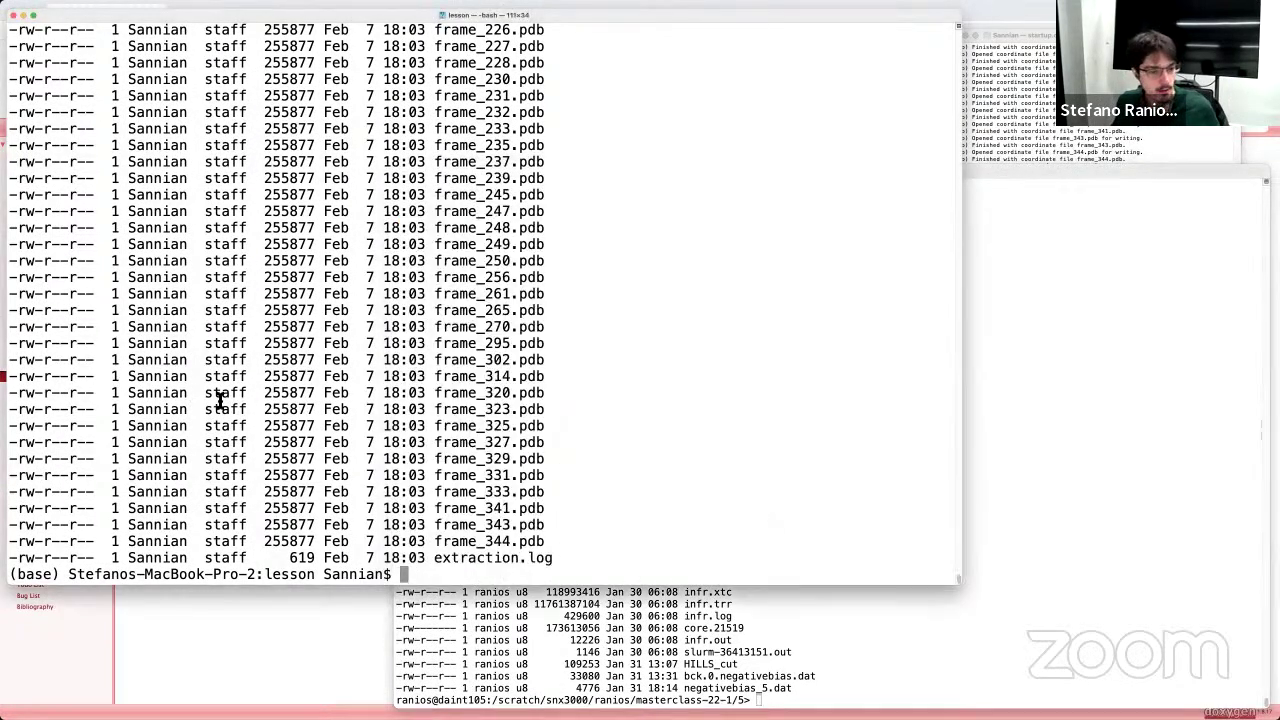
{"action": "type", "text": "l"}
{"action": "key", "text": "BackSpace"}
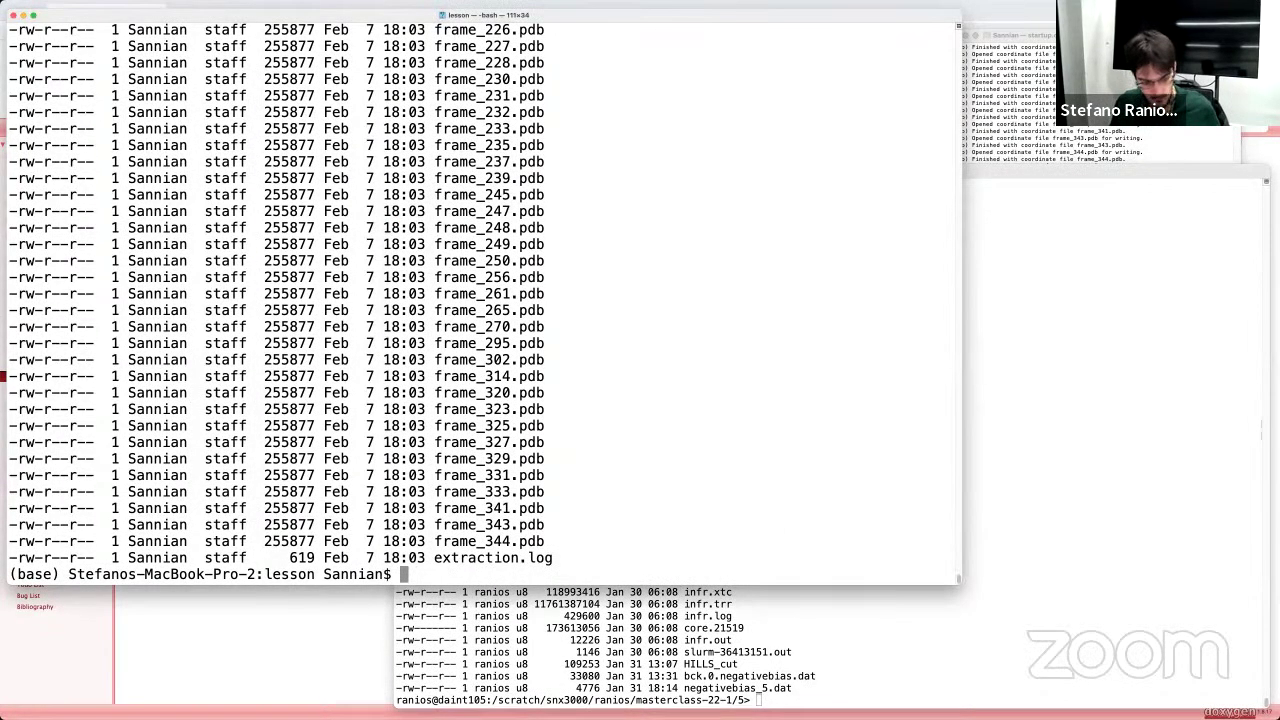
{"action": "type", "text": "cd /Us"}
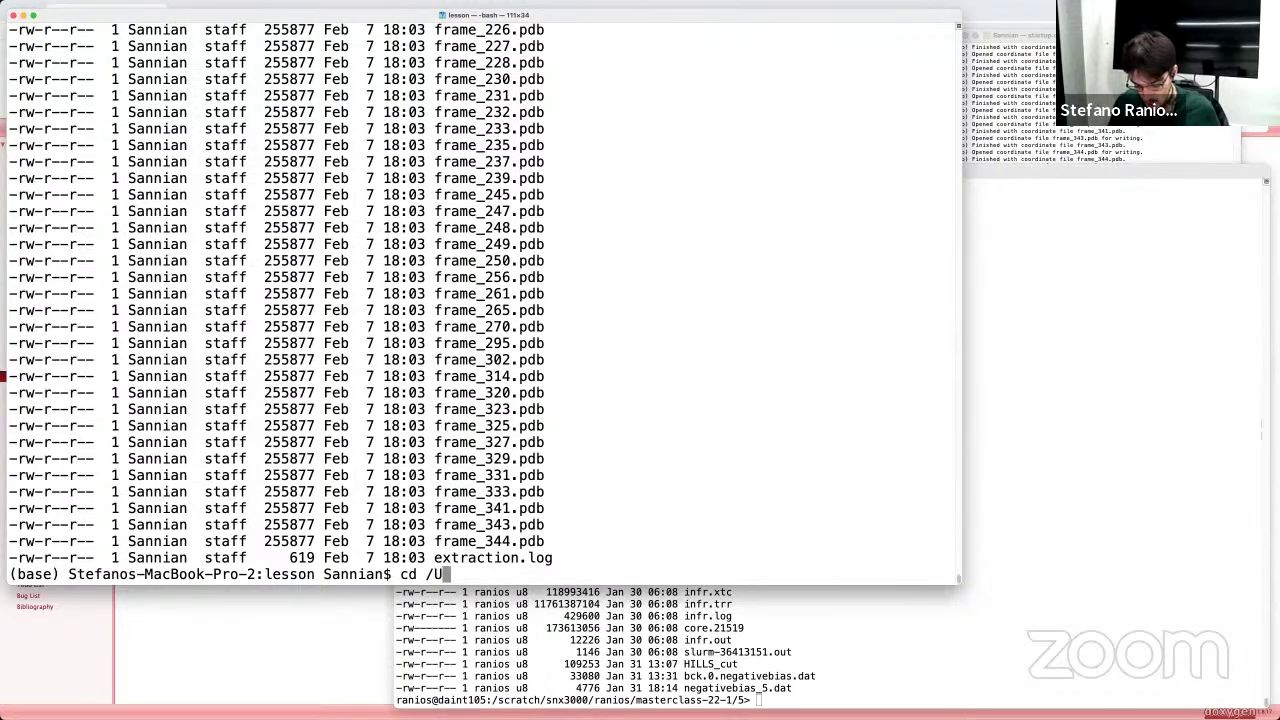
{"action": "key", "text": "Tab"}
{"action": "type", "text": "Sa"}
{"action": "key", "text": "Tab"}
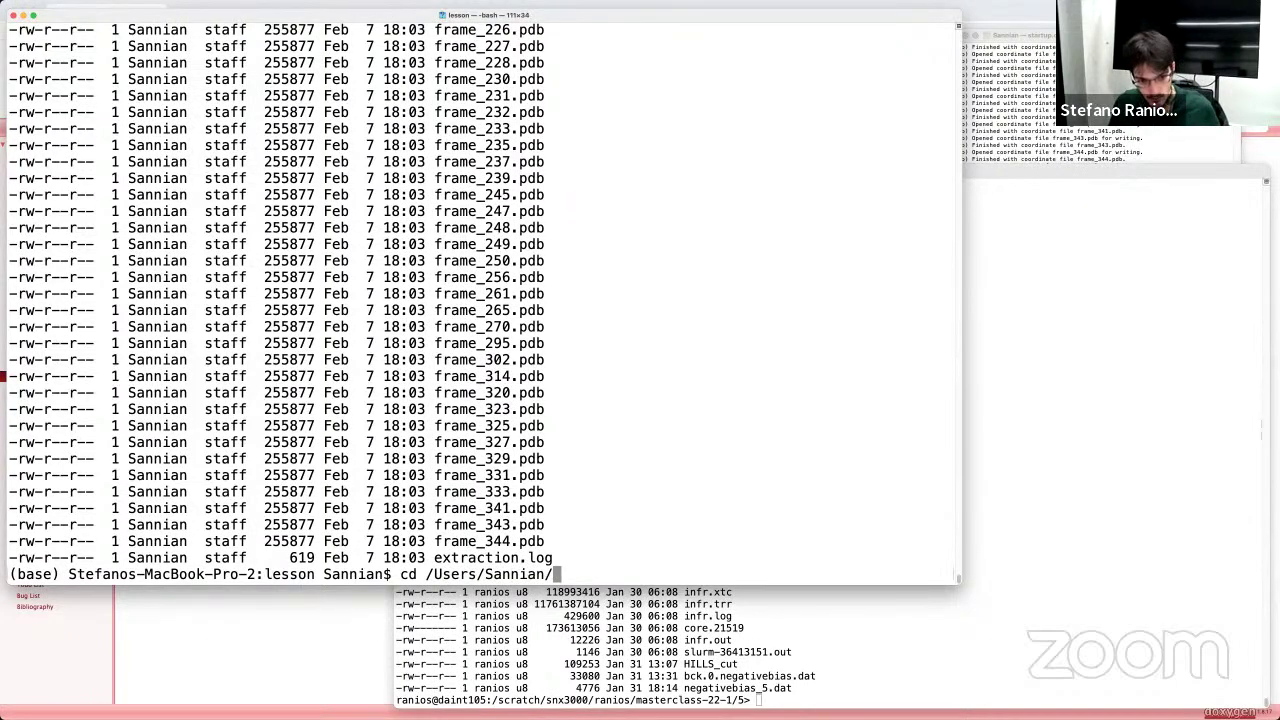
{"action": "key", "text": "Tab"}
{"action": "key", "text": "Tab"}
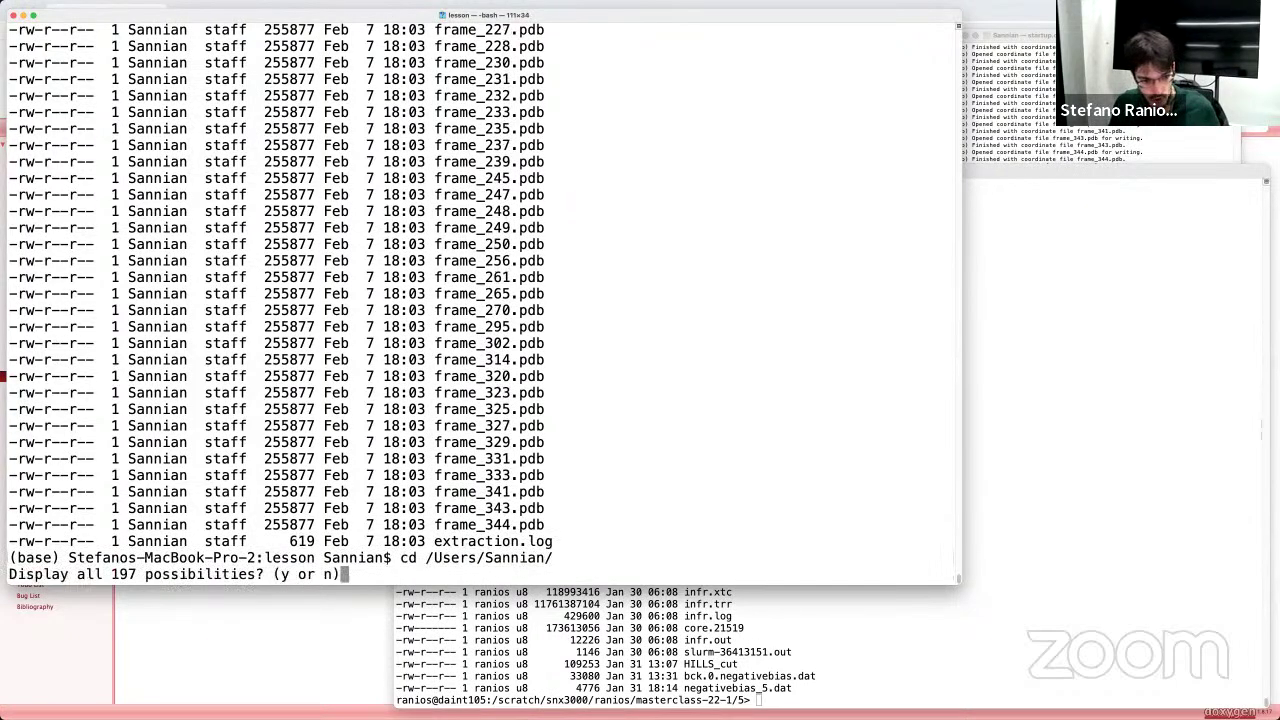
{"action": "key", "text": "n"}
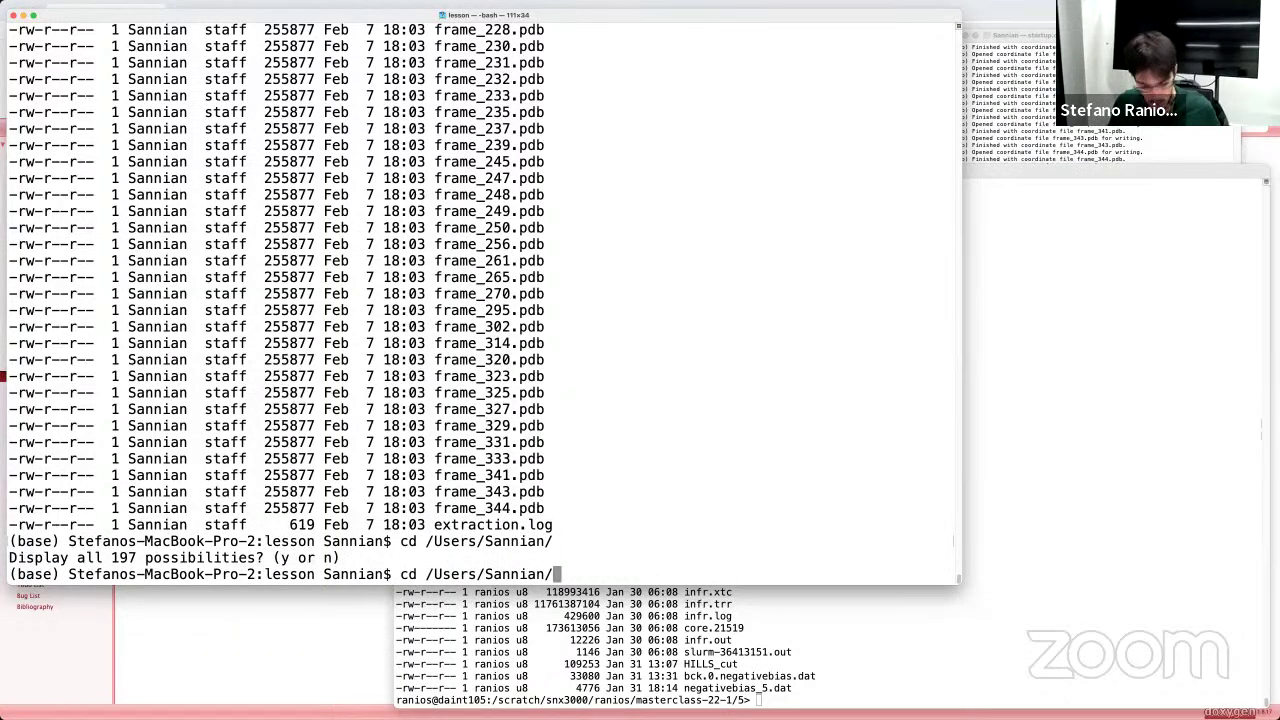
{"action": "type", "text": "Doc"}
{"action": "key", "text": "Tab"}
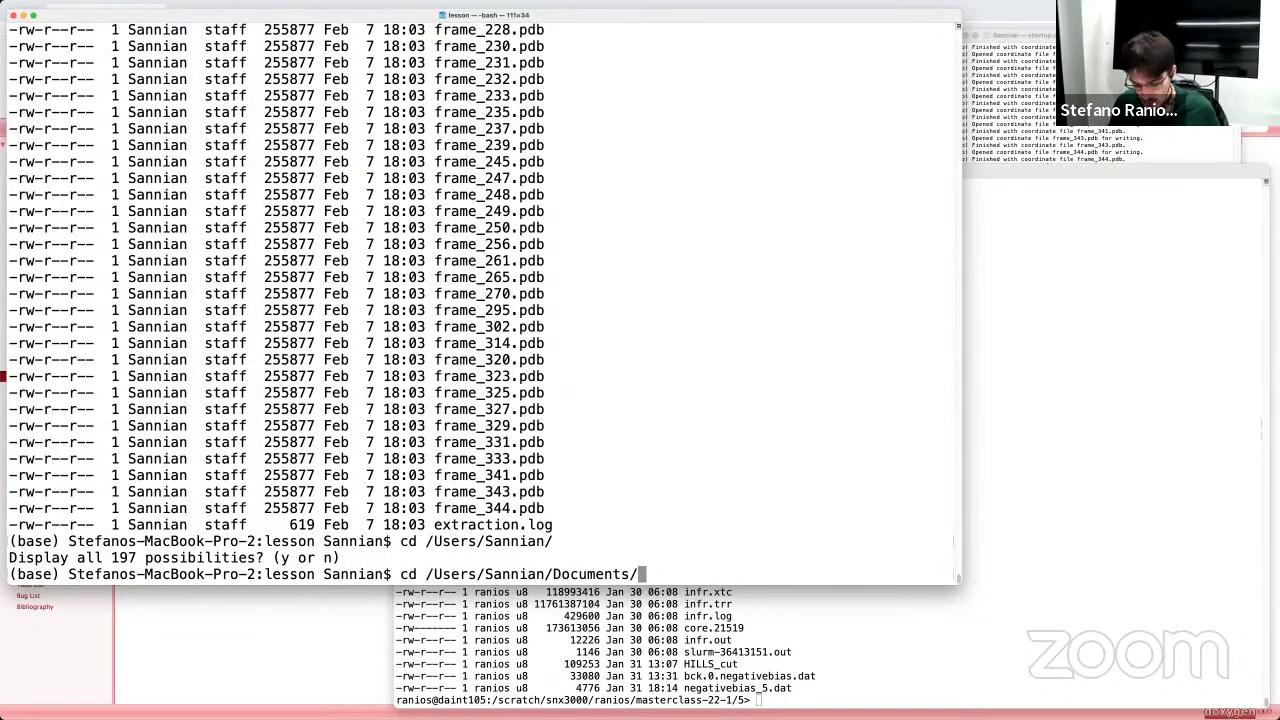
{"action": "type", "text": "ana"}
{"action": "key", "text": "Tab"}
{"action": "type", "text": "m"}
{"action": "key", "text": "Tab"}
{"action": "key", "text": "Tab"}
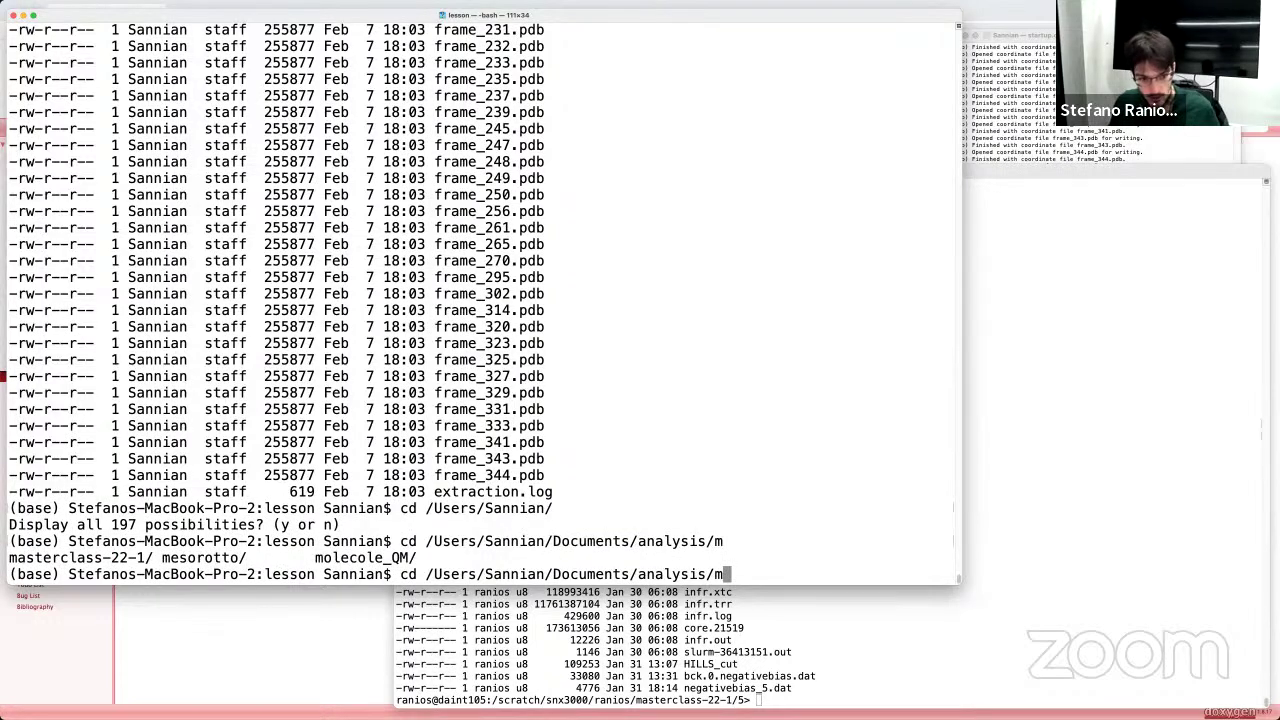
{"action": "type", "text": "a"}
{"action": "key", "text": "Tab"}
{"action": "key", "text": "Return"}
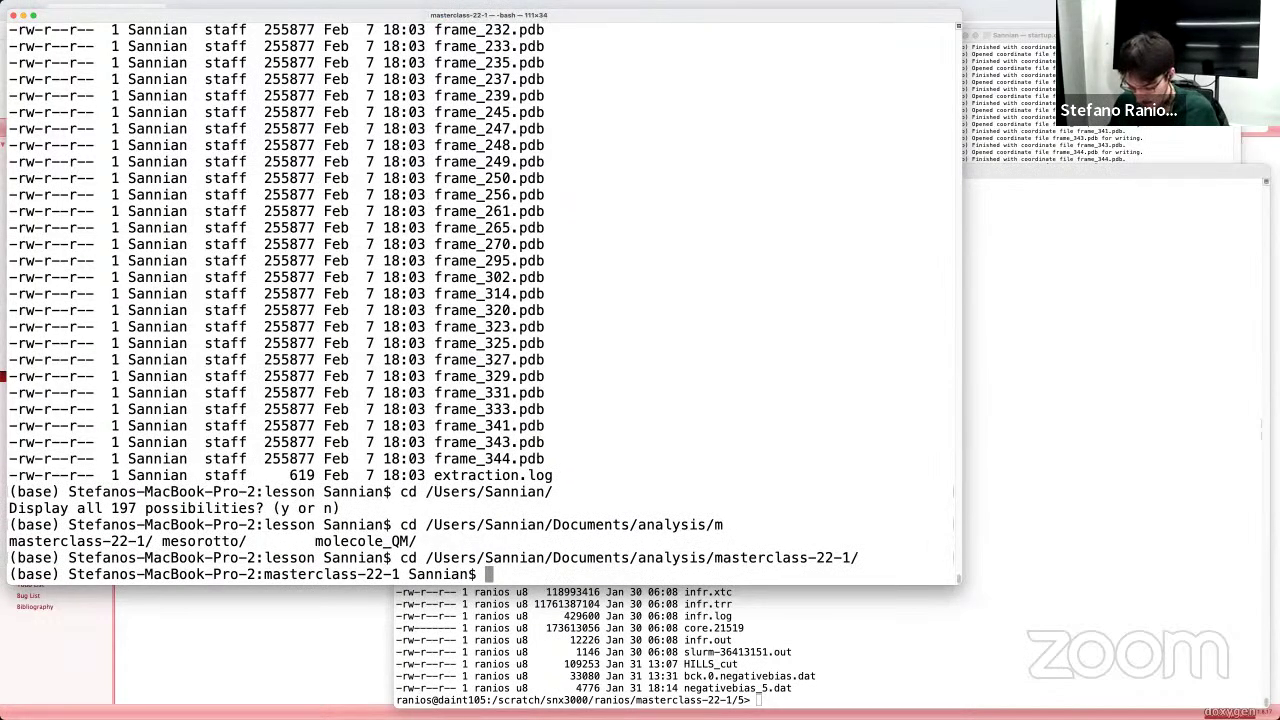
Step: List the folder's HILLS files with ls -ltr and start gnuplot
{"action": "type", "text": "ls -ltr"}
{"action": "key", "text": "Return"}
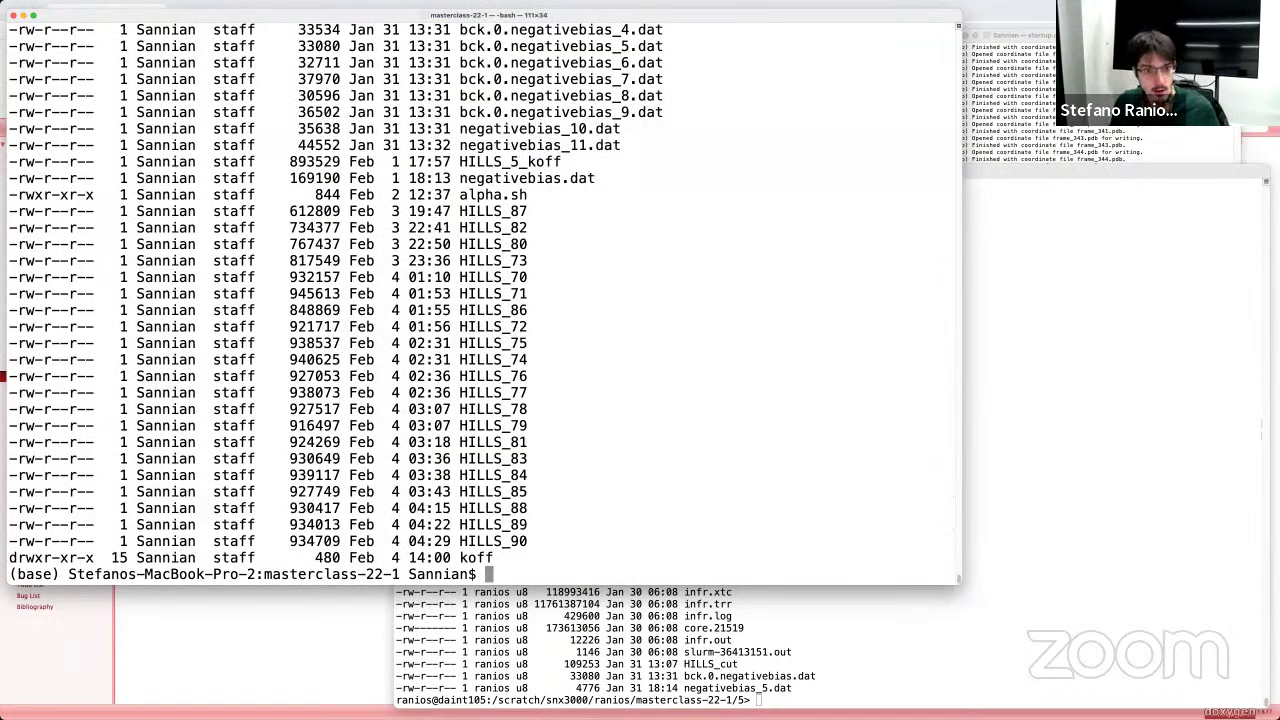
{"action": "type", "text": "gnuplot"}
{"action": "key", "text": "Return"}
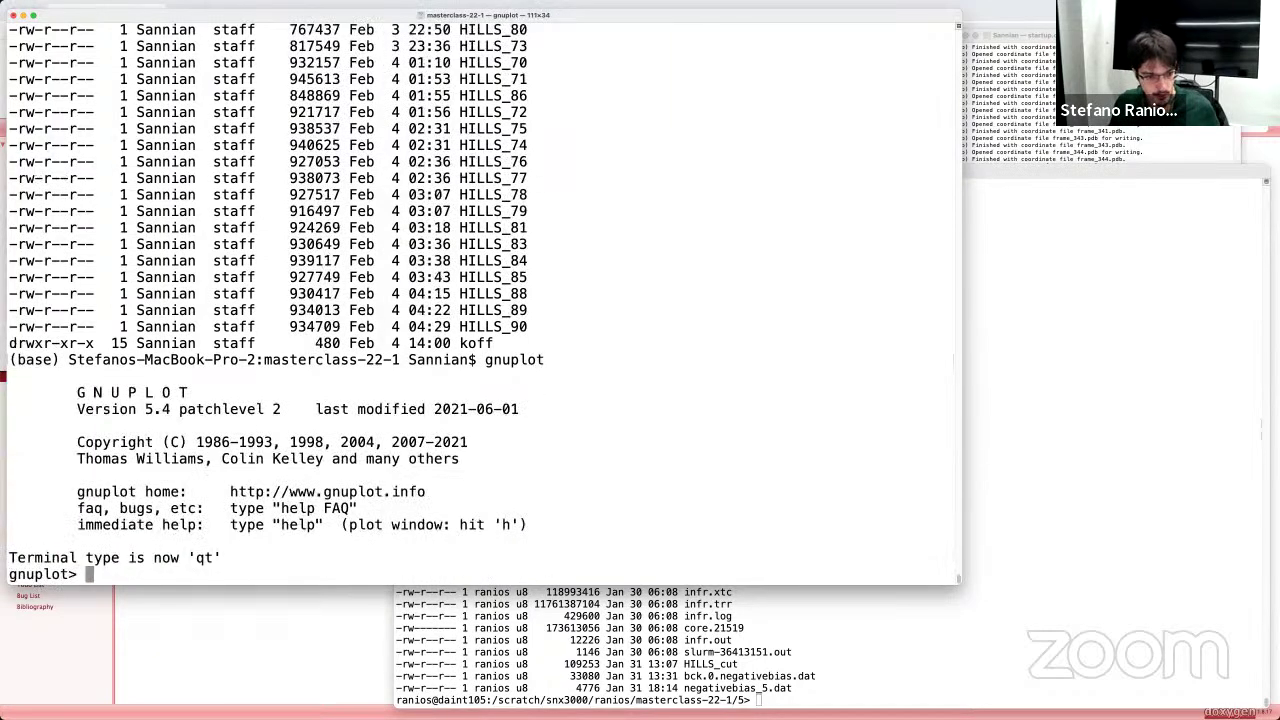
Step: Plot column 2 of HILLS_5 against column 1 with p 'HILLS_5' u 1:2
{"action": "type", "text": "p 'HIL"}
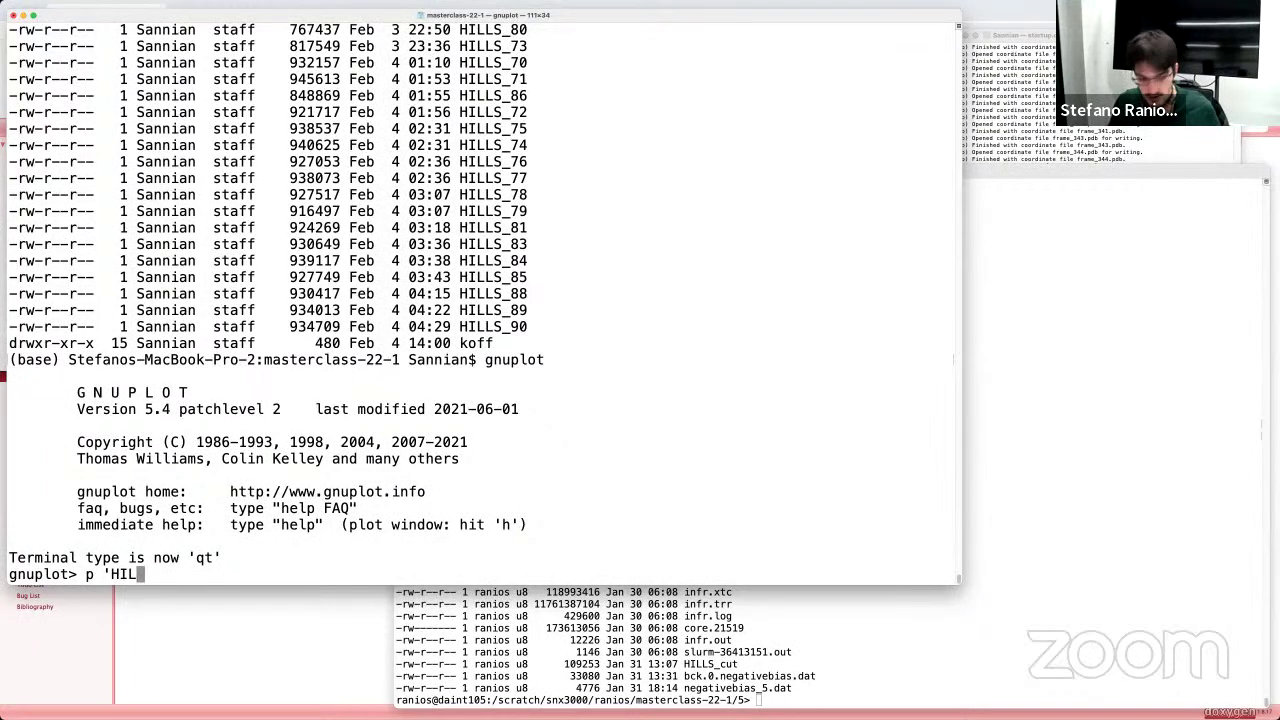
{"action": "type", "text": "LS_"}
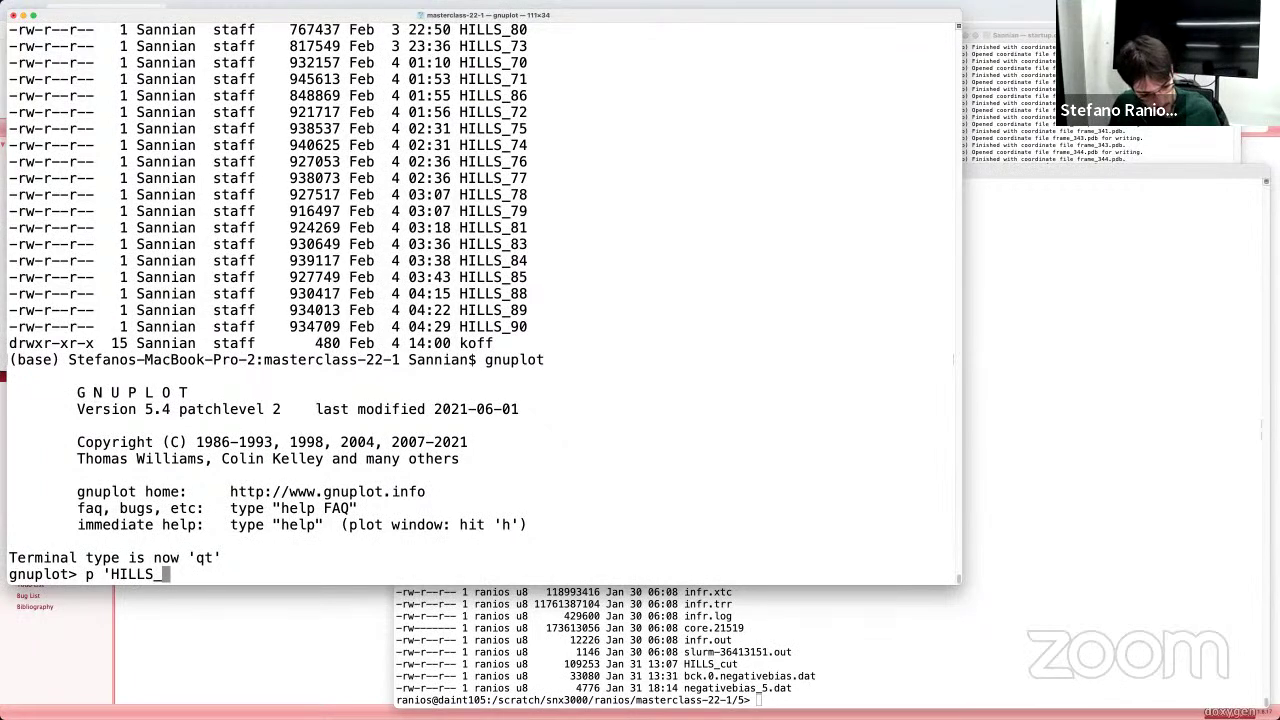
{"action": "type", "text": "5"}
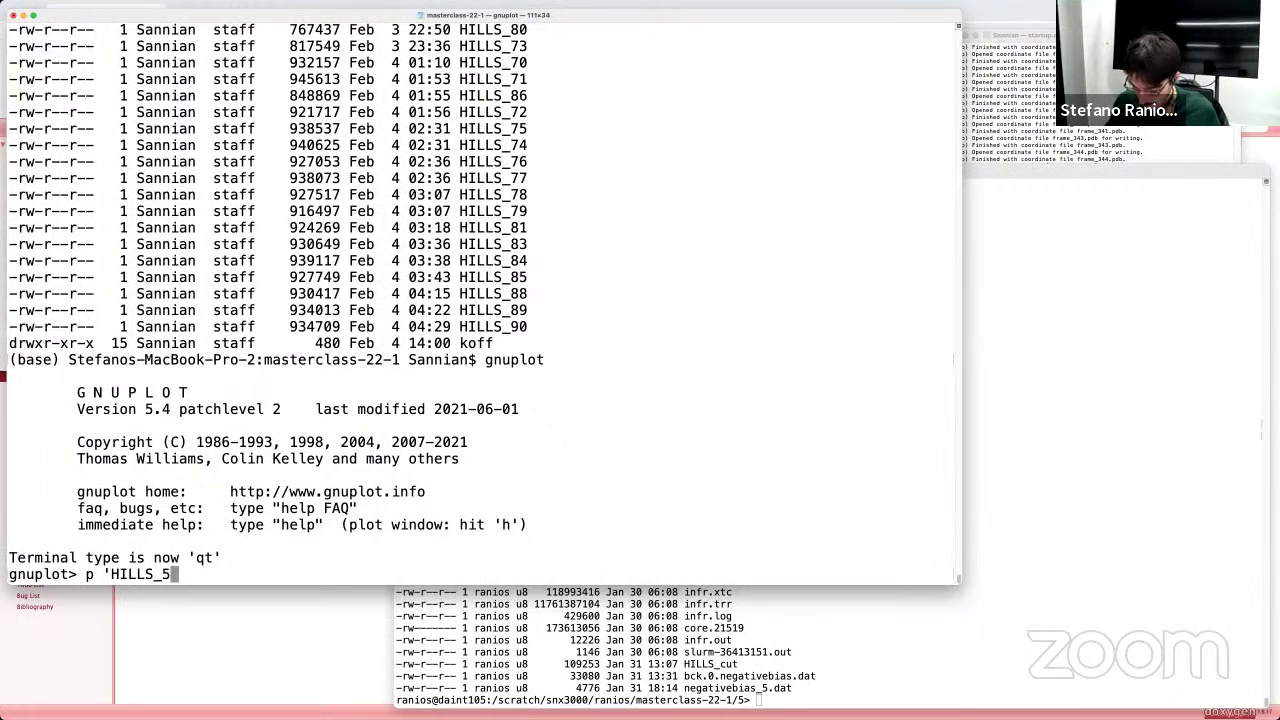
{"action": "type", "text": "' u 1:2"}
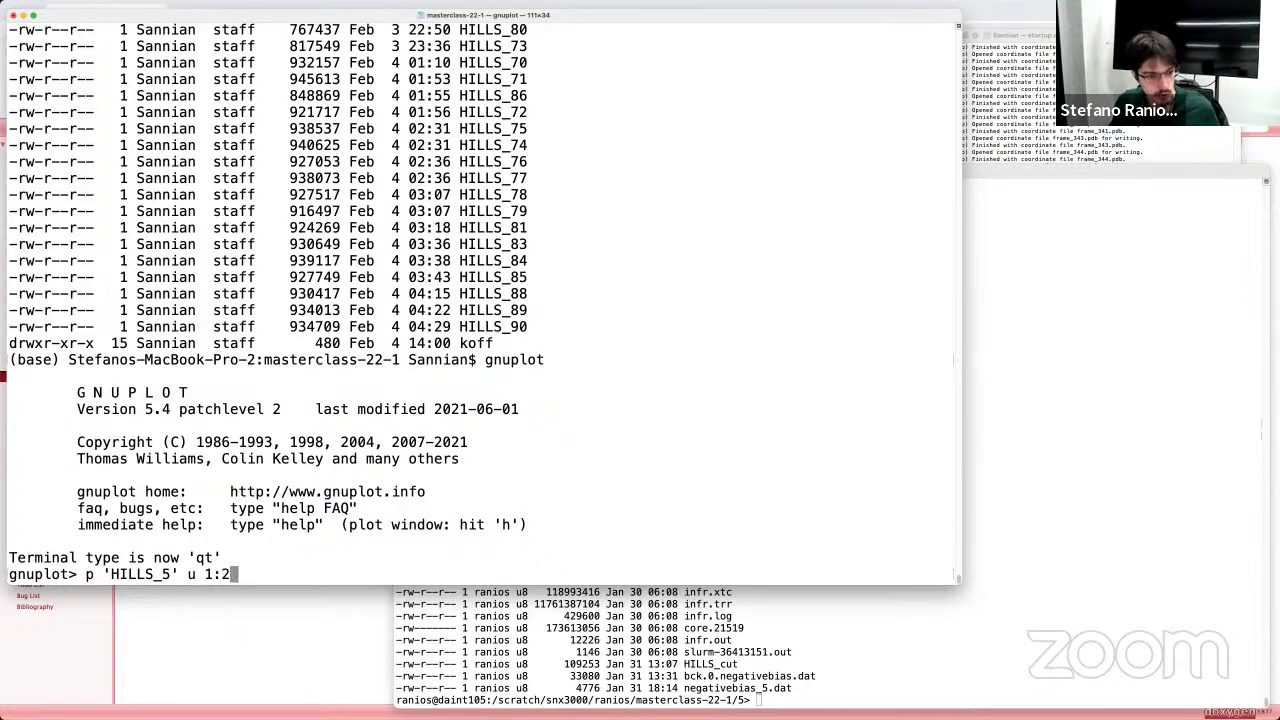
{"action": "key", "text": "Return"}
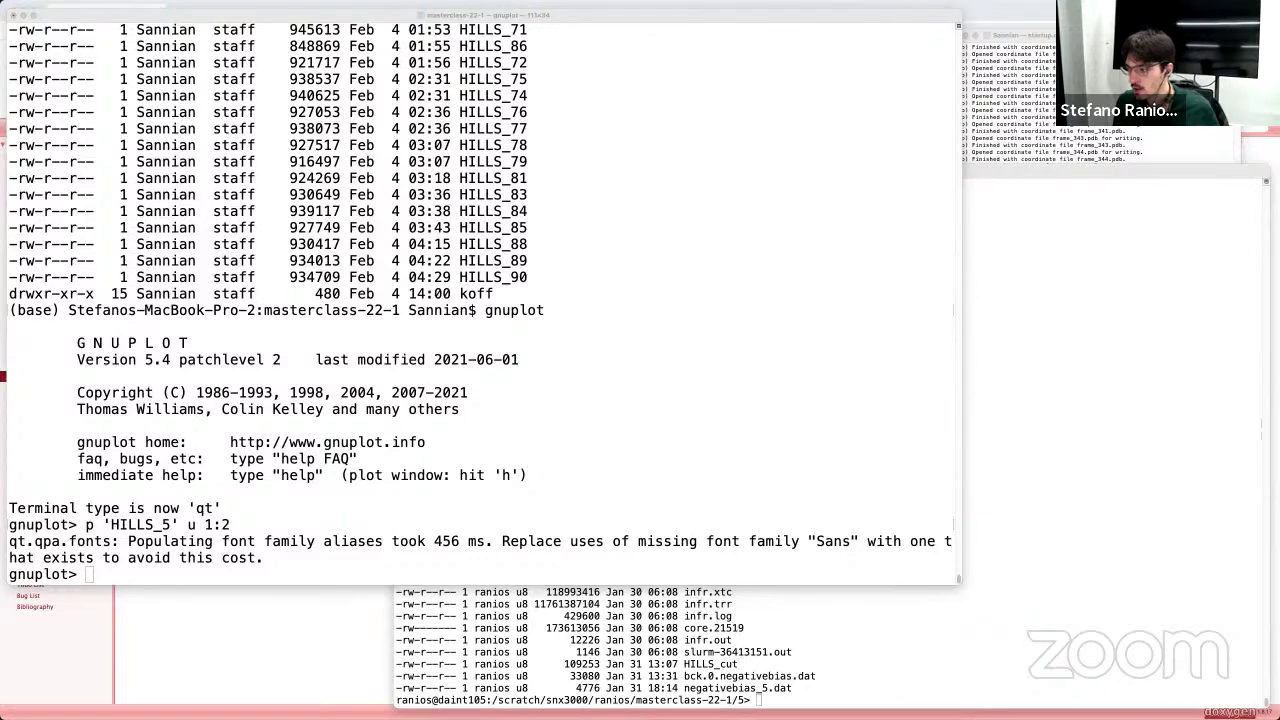
{"action": "left_click", "coordinate": [265, 537]}
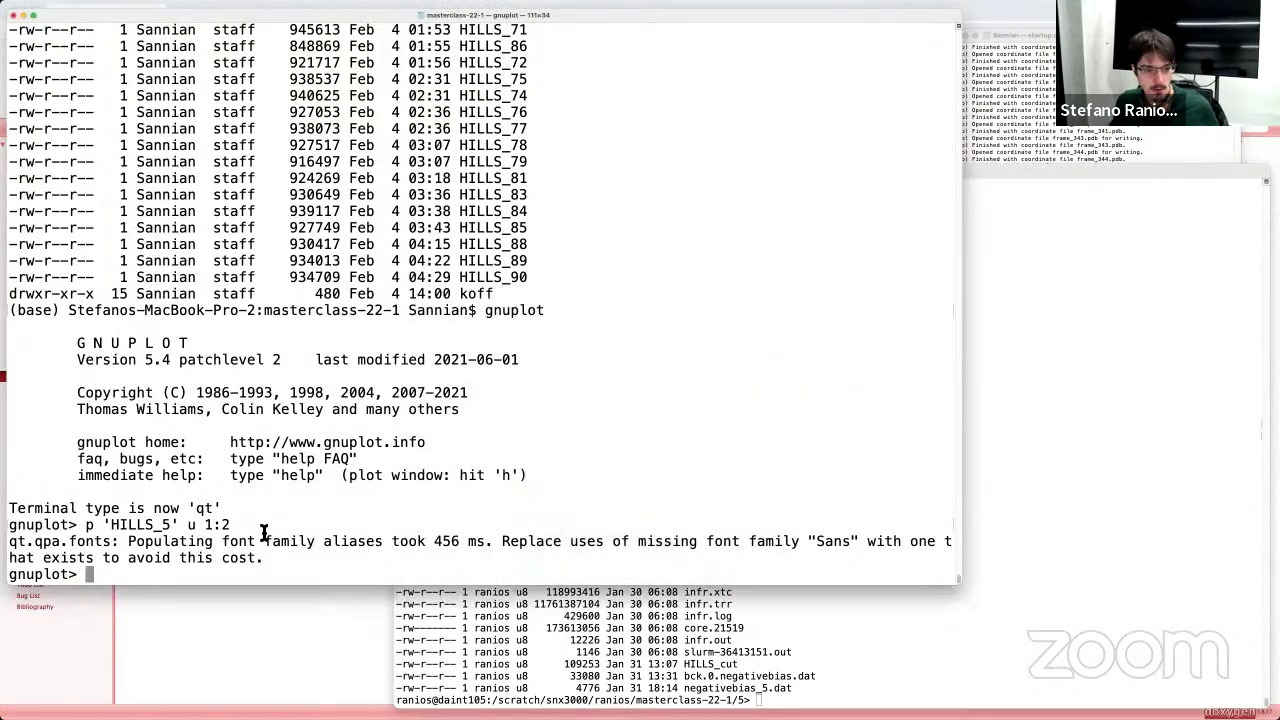
{"action": "key", "text": "Up"}
{"action": "type", "text": "wl"}
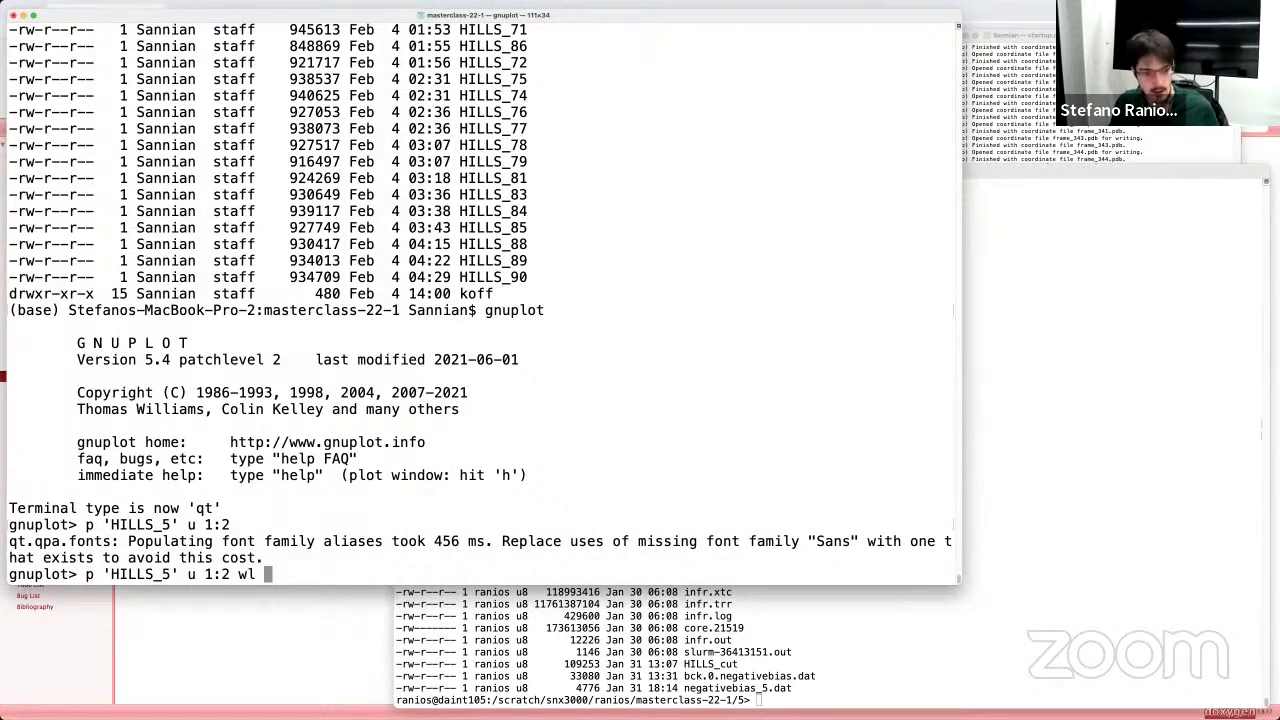
{"action": "key", "text": "Return"}
Step: Redraw HILLS_5 u 1:2 as a line with w l and place the plot right of the terminal
{"action": "left_click", "coordinate": [318, 548]}
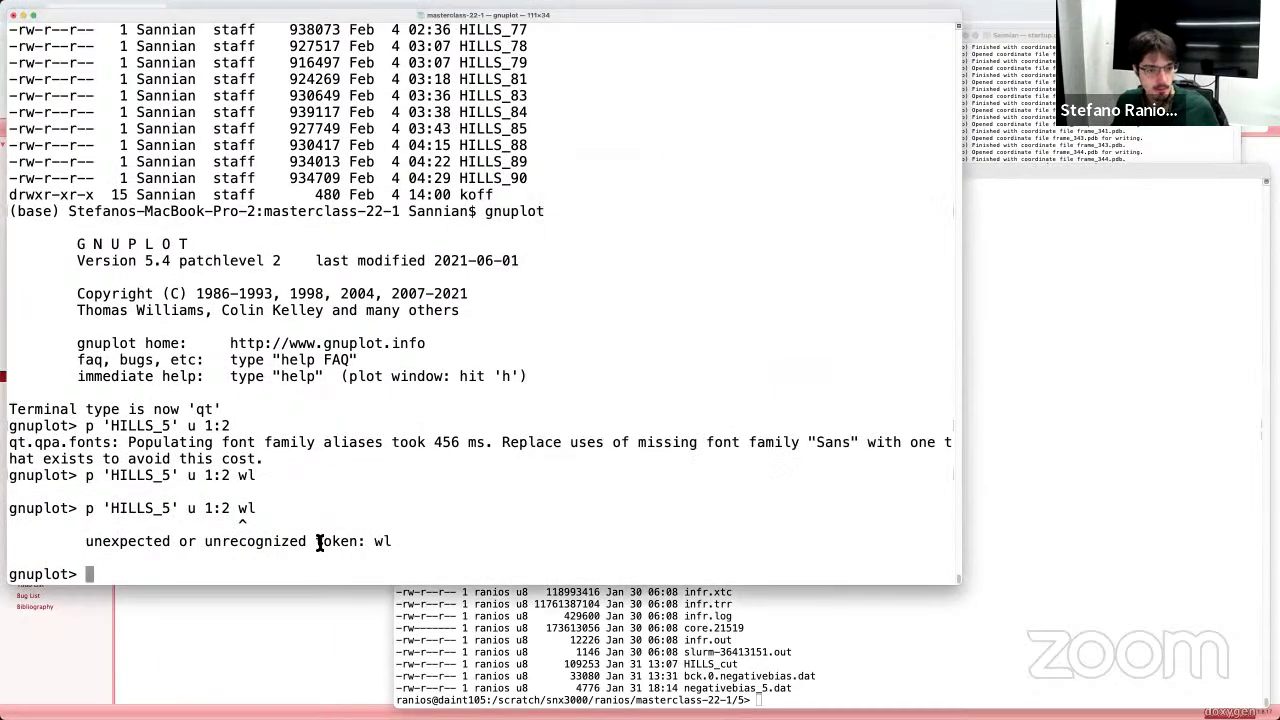
{"action": "key", "text": "Up"}
{"action": "key", "text": "Left"}
{"action": "key", "text": "Left"}
{"action": "key", "text": "Right"}
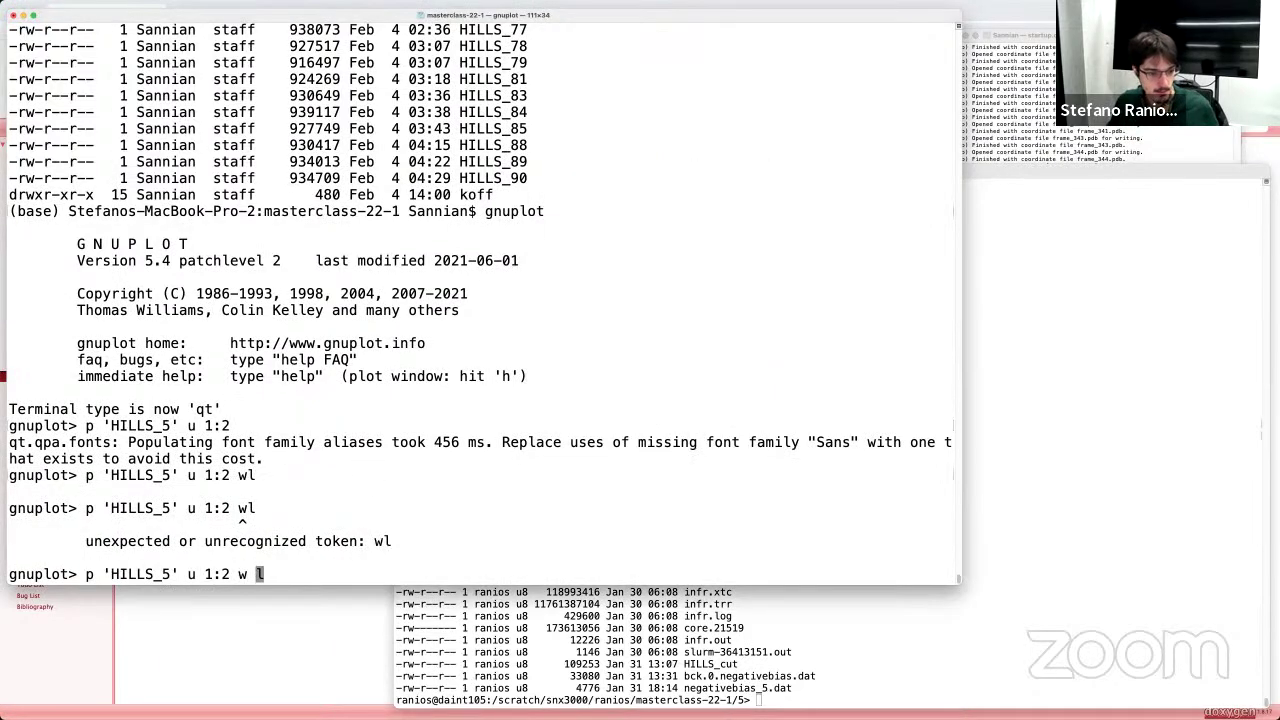
{"action": "key", "text": "Return"}
{"action": "left_click", "coordinate": [737, 214]}
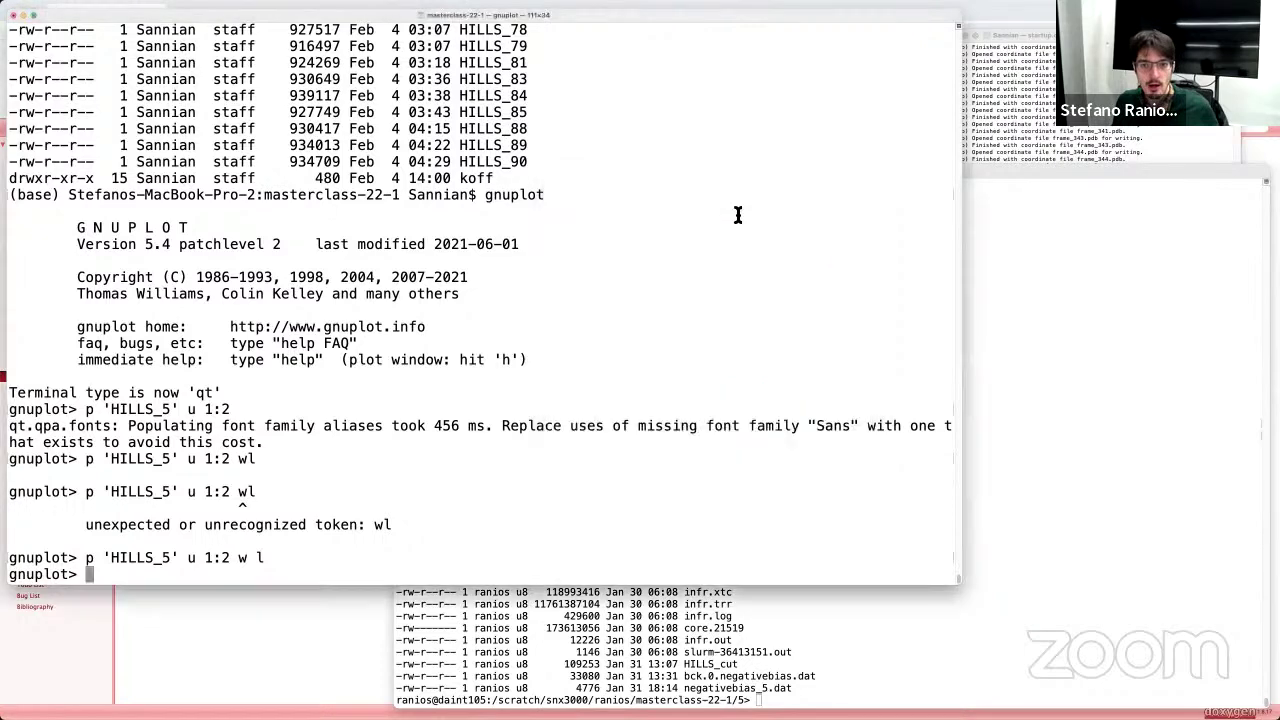
{"action": "key", "text": "super+Tab"}
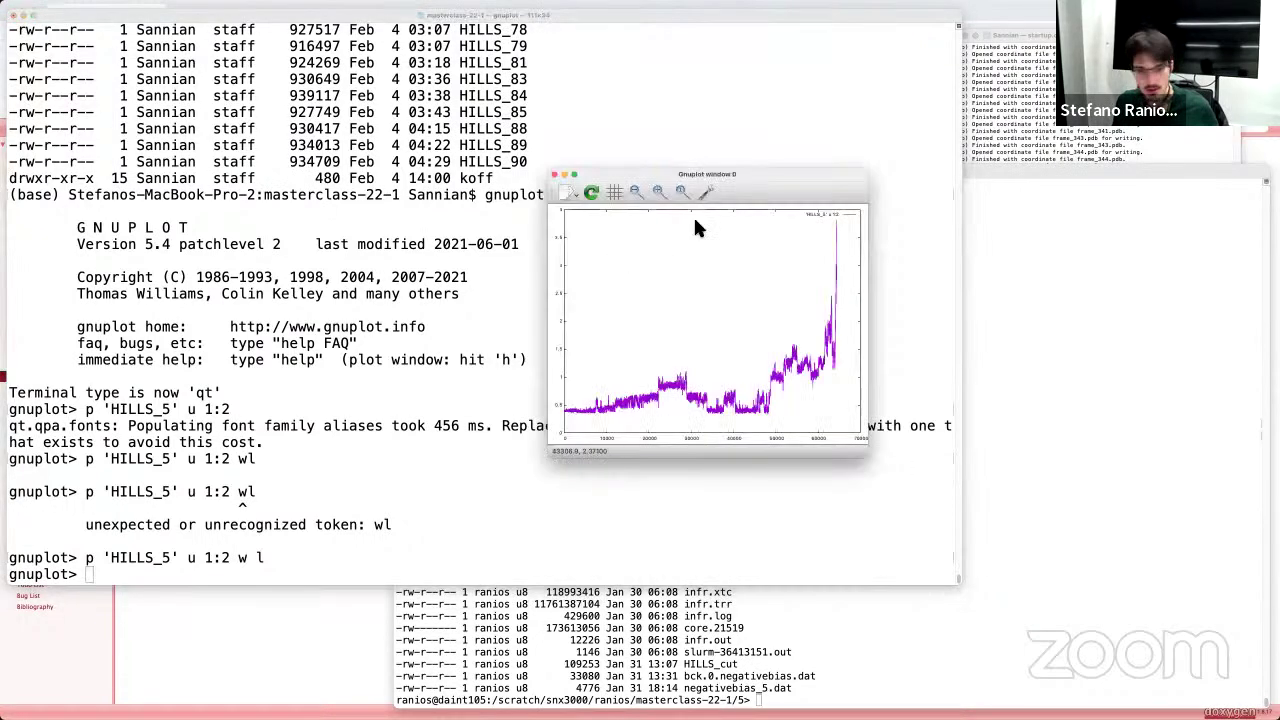
{"action": "left_click_drag", "start_coordinate": [723, 165], "coordinate": [1010, 326]}
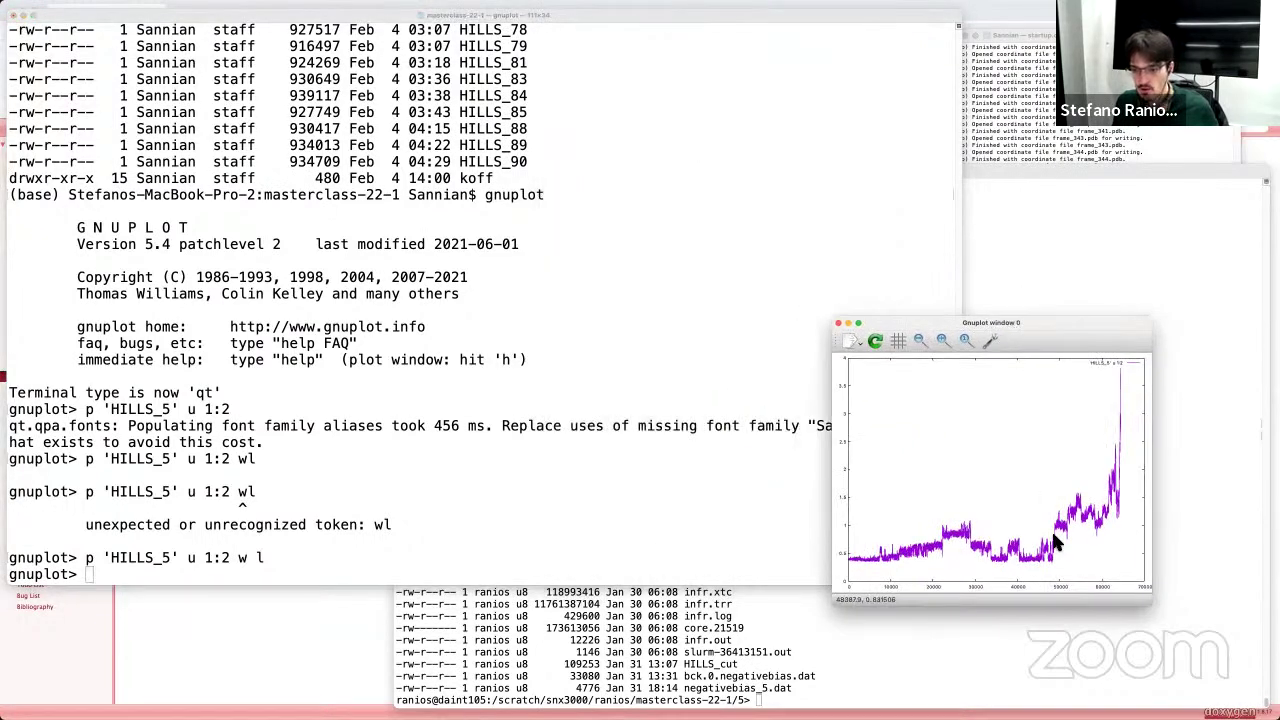
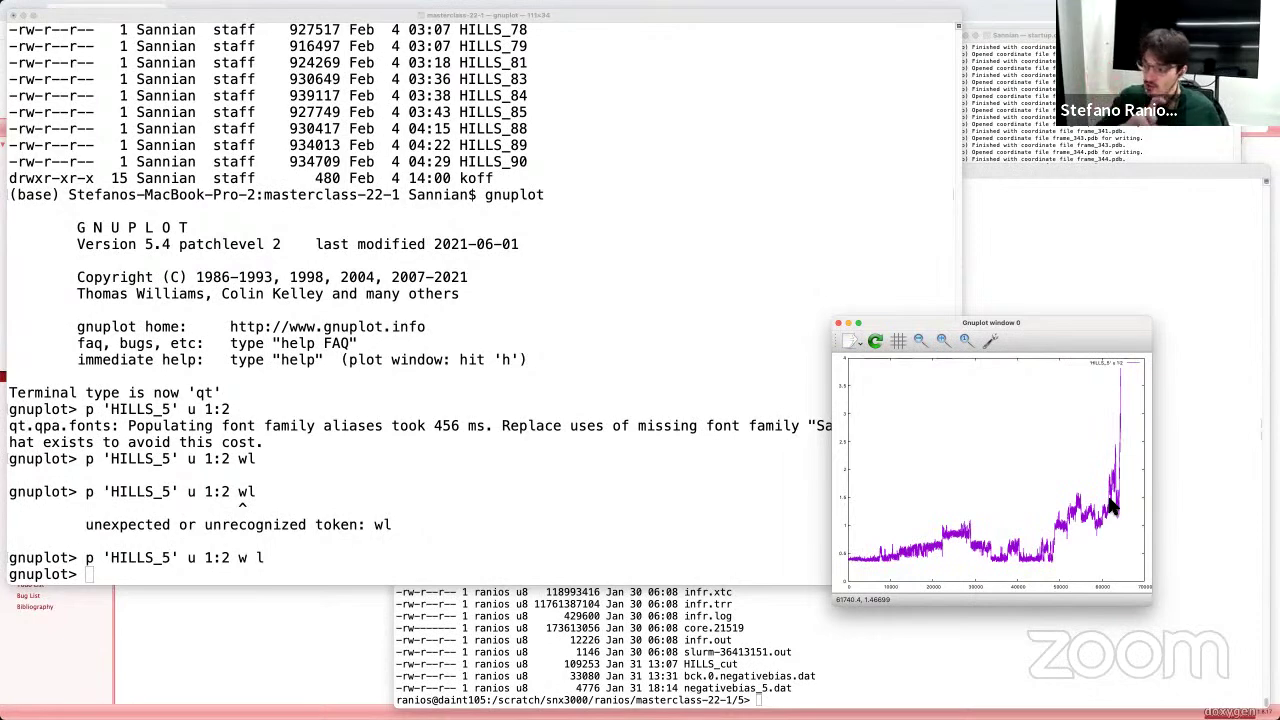
Step: Scroll the PLUMED masterclass page to the distance-versus-time graph and highlight the acceleration-factor formula's exponential terms
{"action": "left_click", "coordinate": [317, 646]}
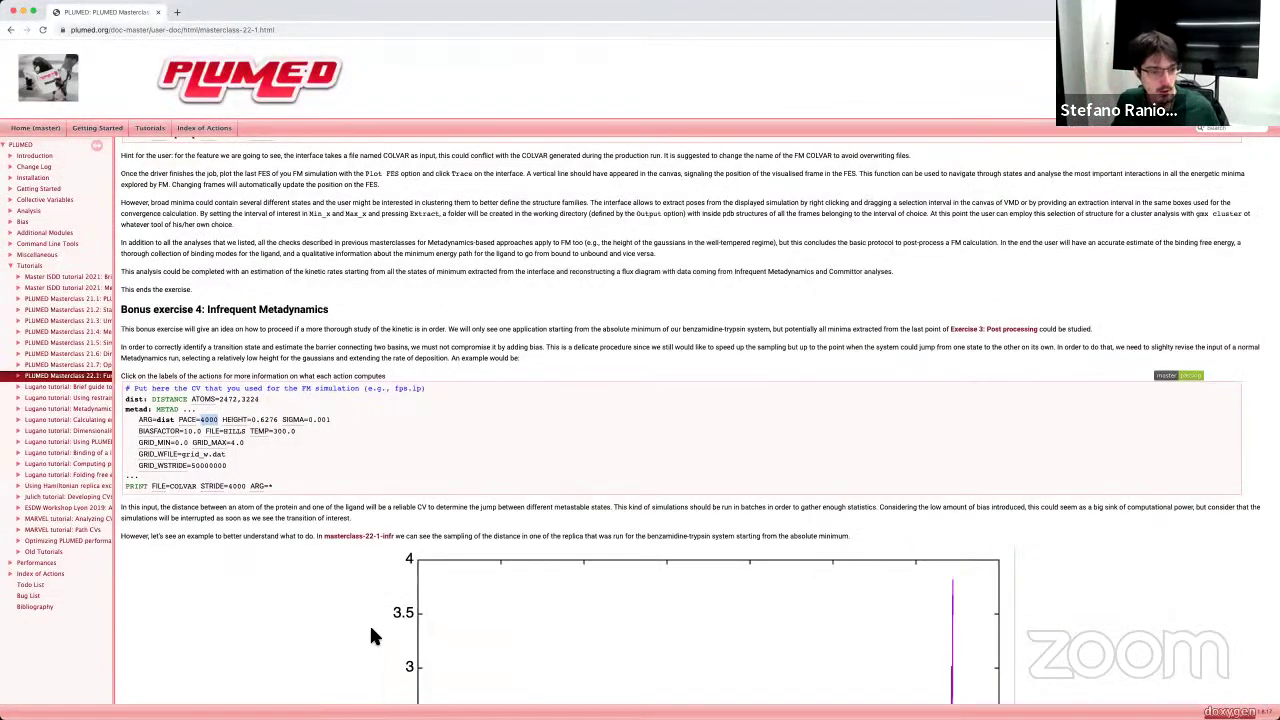
{"action": "scroll", "coordinate": [369, 623], "scroll_direction": "down", "scroll_amount": 10}
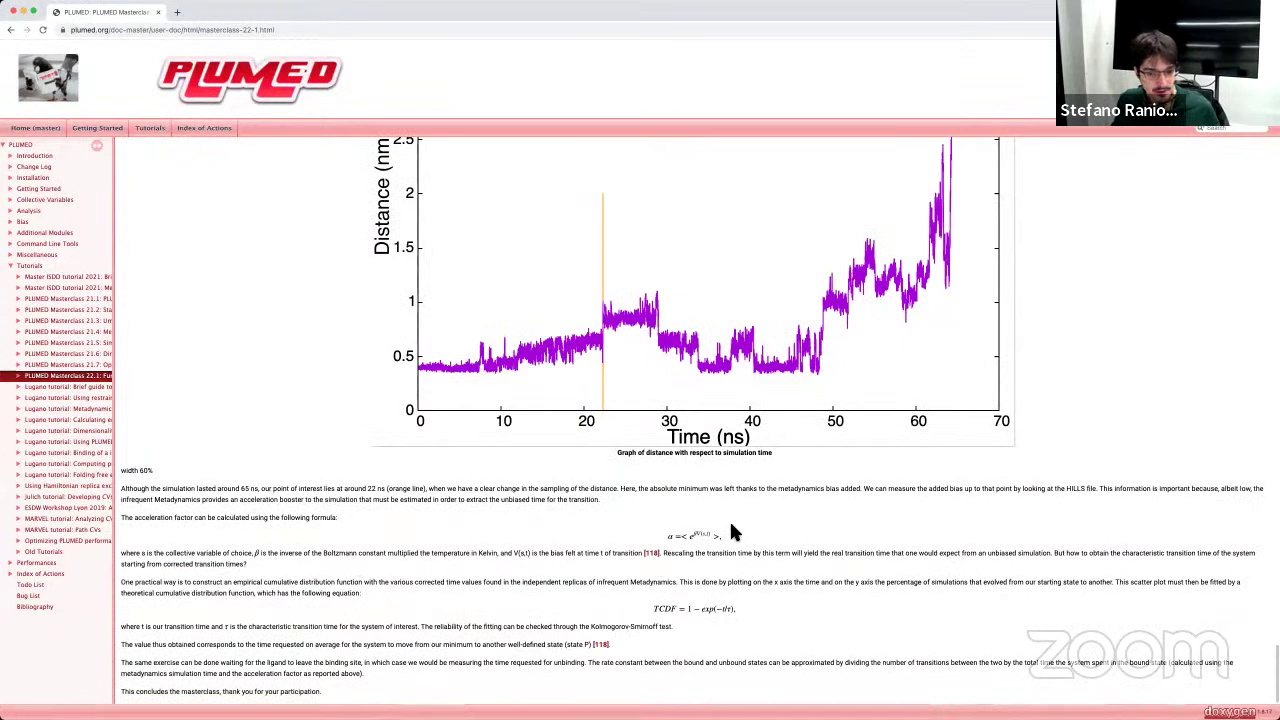
{"action": "left_click_drag", "start_coordinate": [716, 540], "coordinate": [672, 540]}
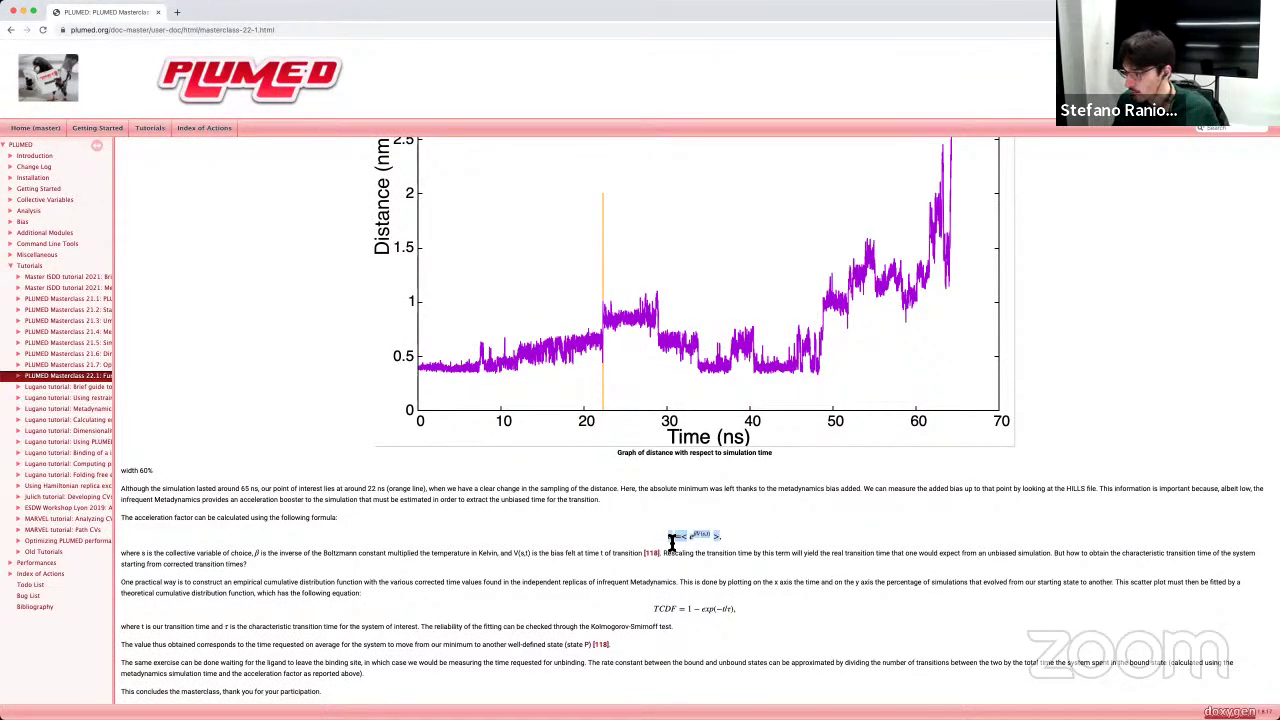
{"action": "left_click", "coordinate": [681, 540]}
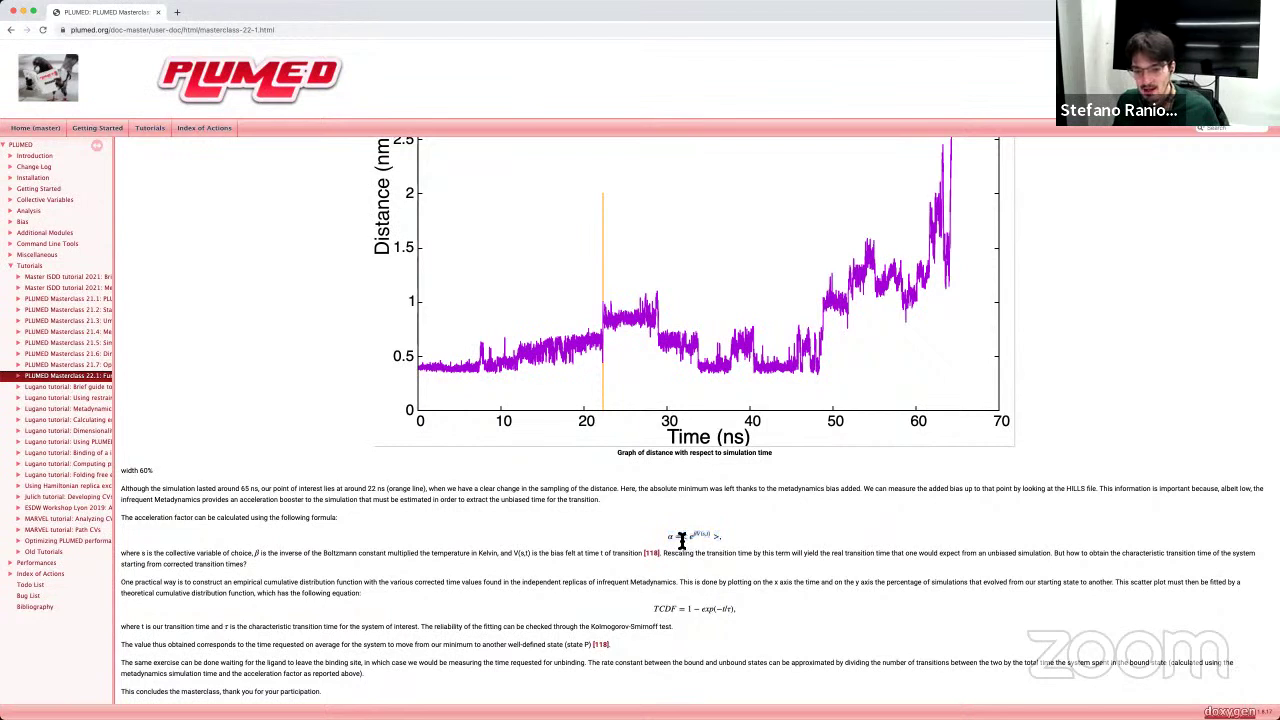
{"action": "left_click_drag", "start_coordinate": [681, 540], "coordinate": [716, 542]}
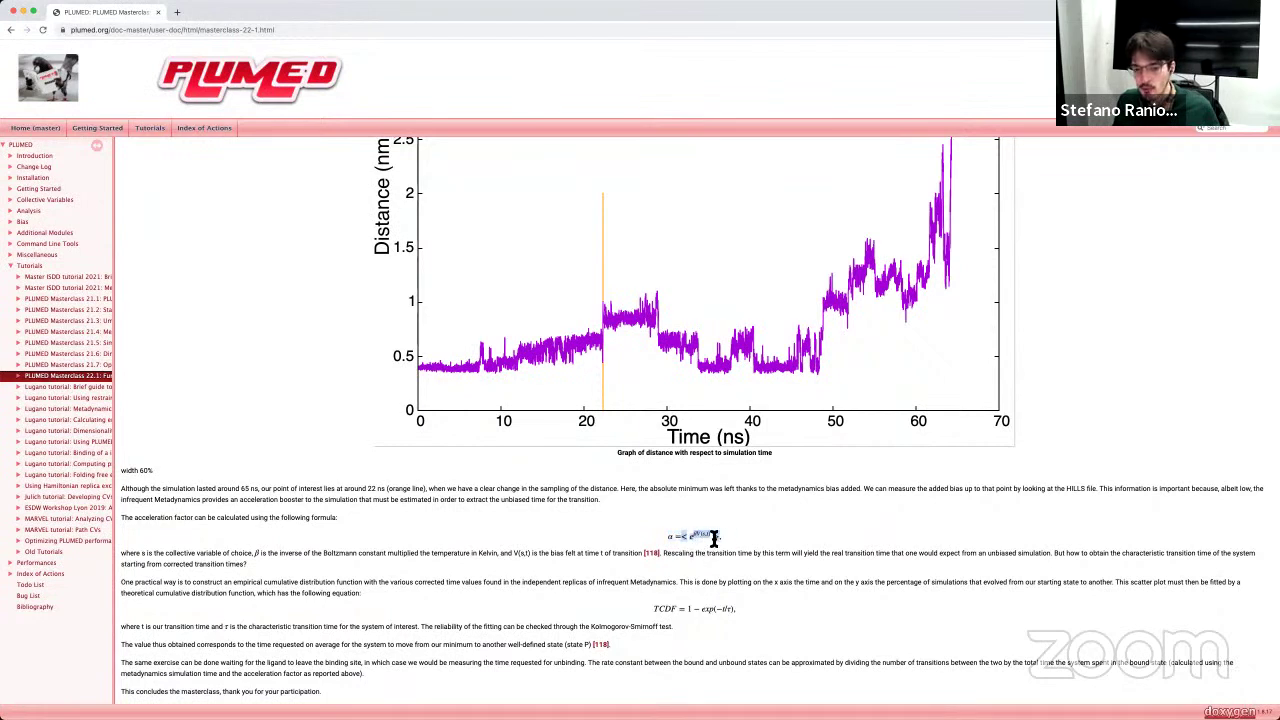
{"action": "left_click", "coordinate": [704, 537]}
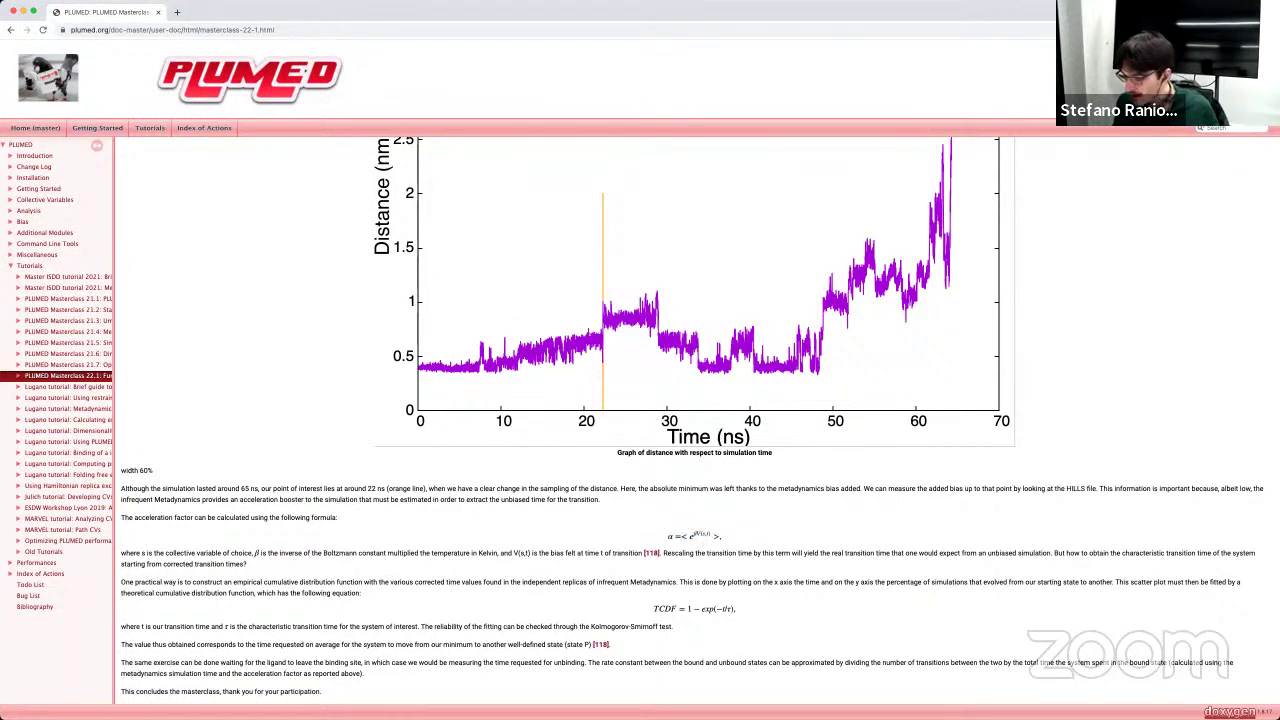
Step: Quit gnuplot and list the current directory's files sorted by time with ls -ltr
{"action": "key", "text": "super+Tab"}
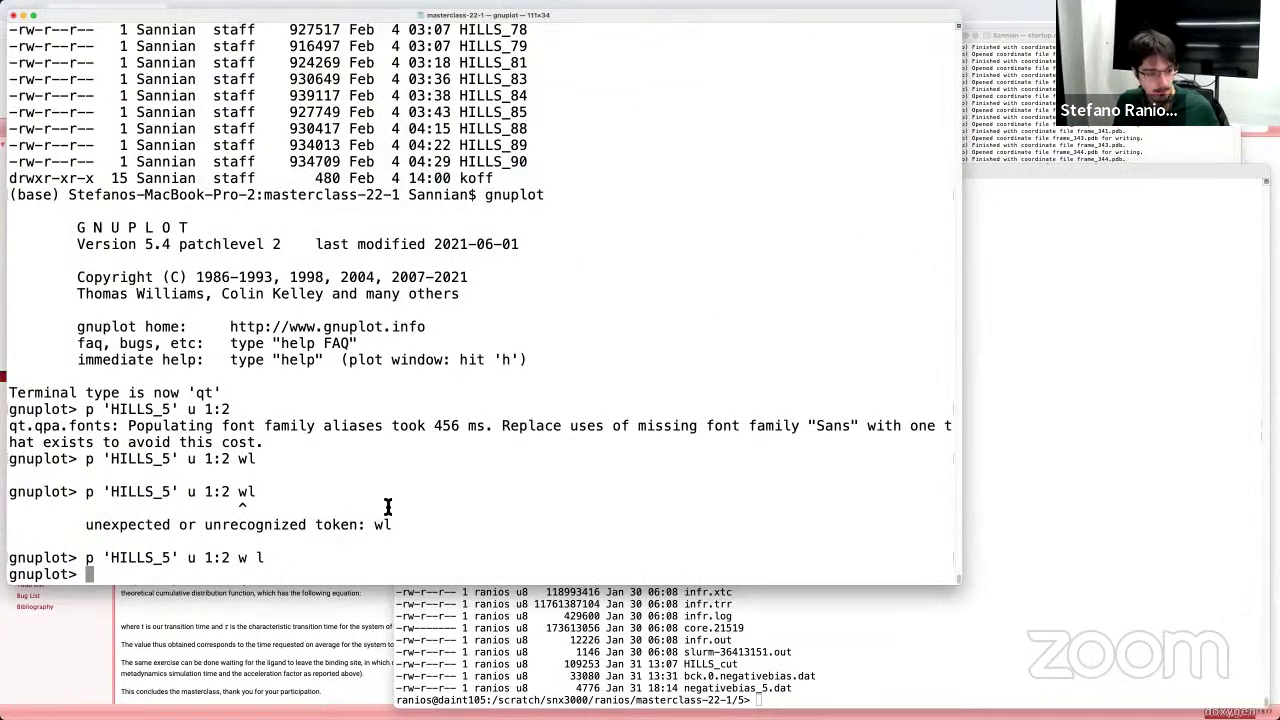
{"action": "type", "text": "q"}
{"action": "key", "text": "Return"}
{"action": "type", "text": "ls -ltr"}
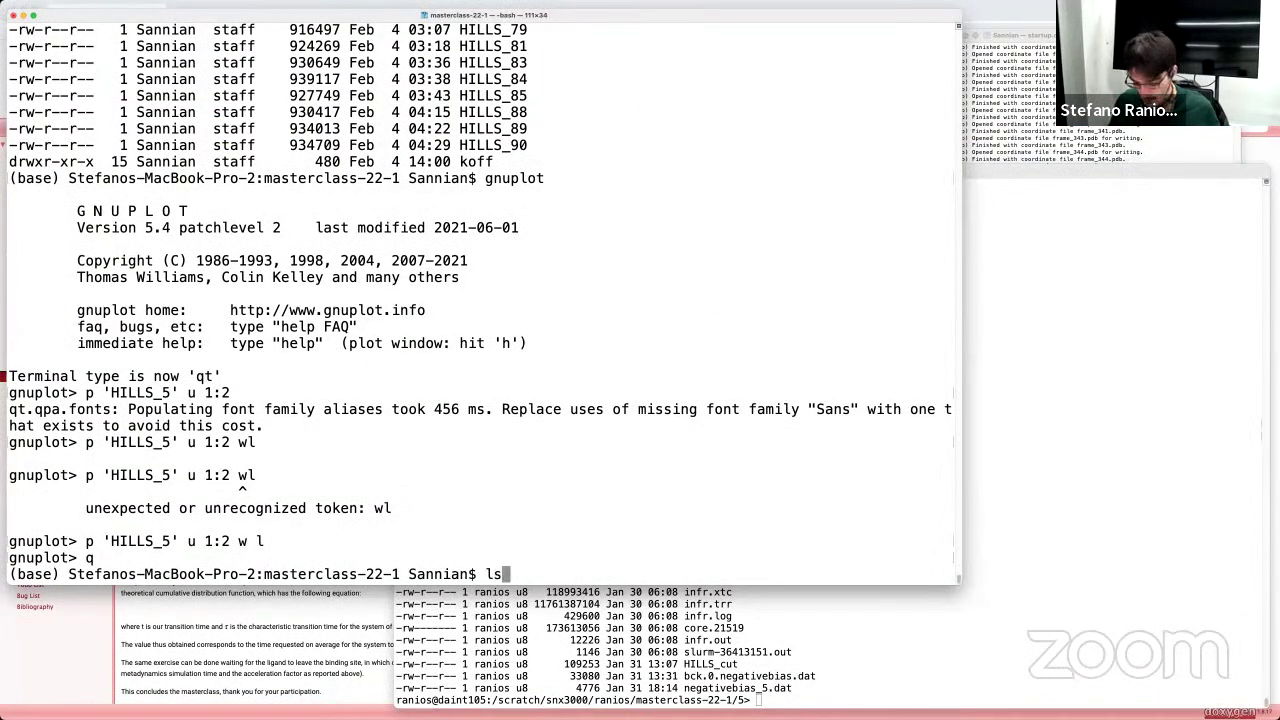
{"action": "key", "text": "Return"}
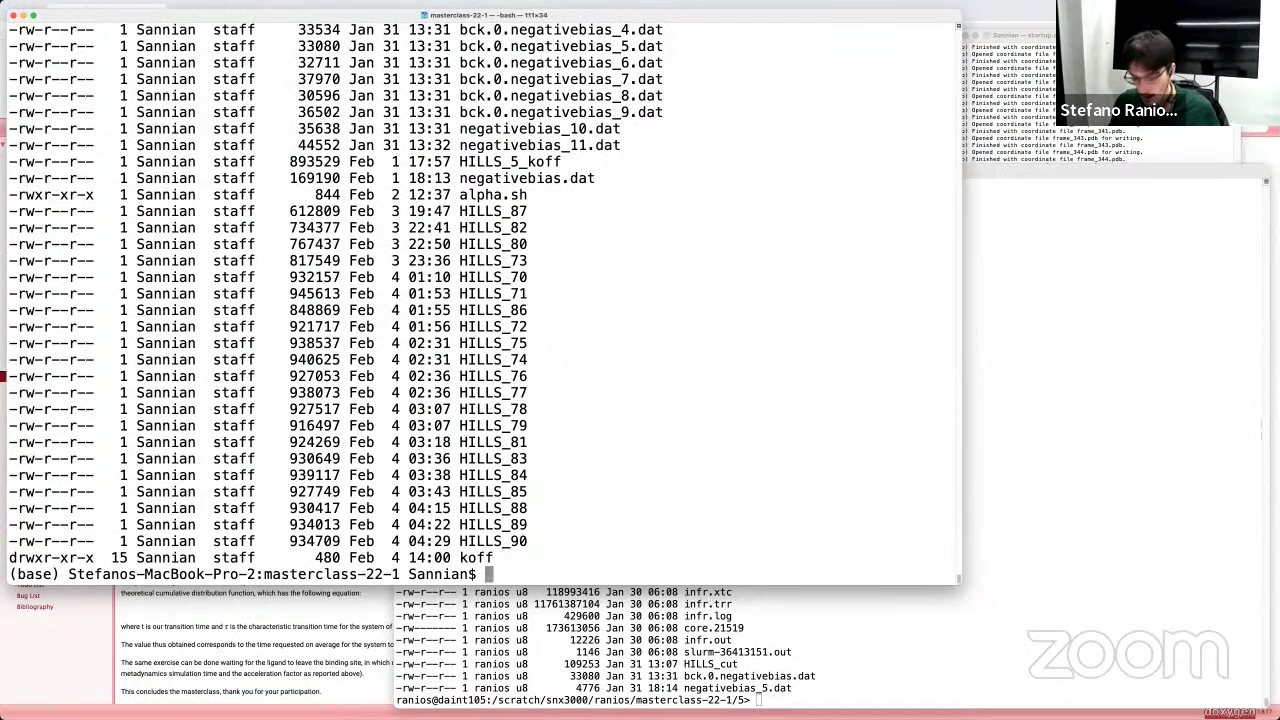
Step: Use less koff/5/ tab-completion to display all 7707 files in koff/5, highlighting alpha_boj.sh
{"action": "type", "text": "le"}
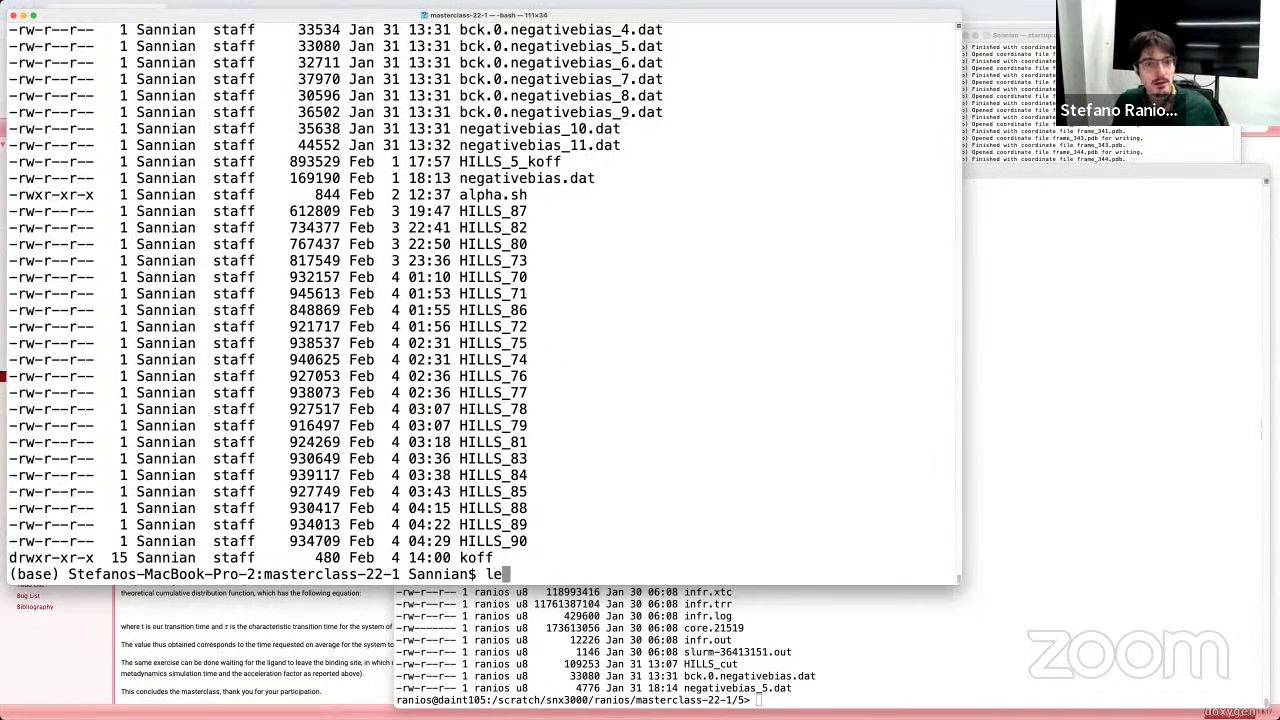
{"action": "scroll", "coordinate": [463, 449], "scroll_direction": "up", "scroll_amount": 10}
{"action": "scroll", "coordinate": [478, 440], "scroll_direction": "down", "scroll_amount": 10}
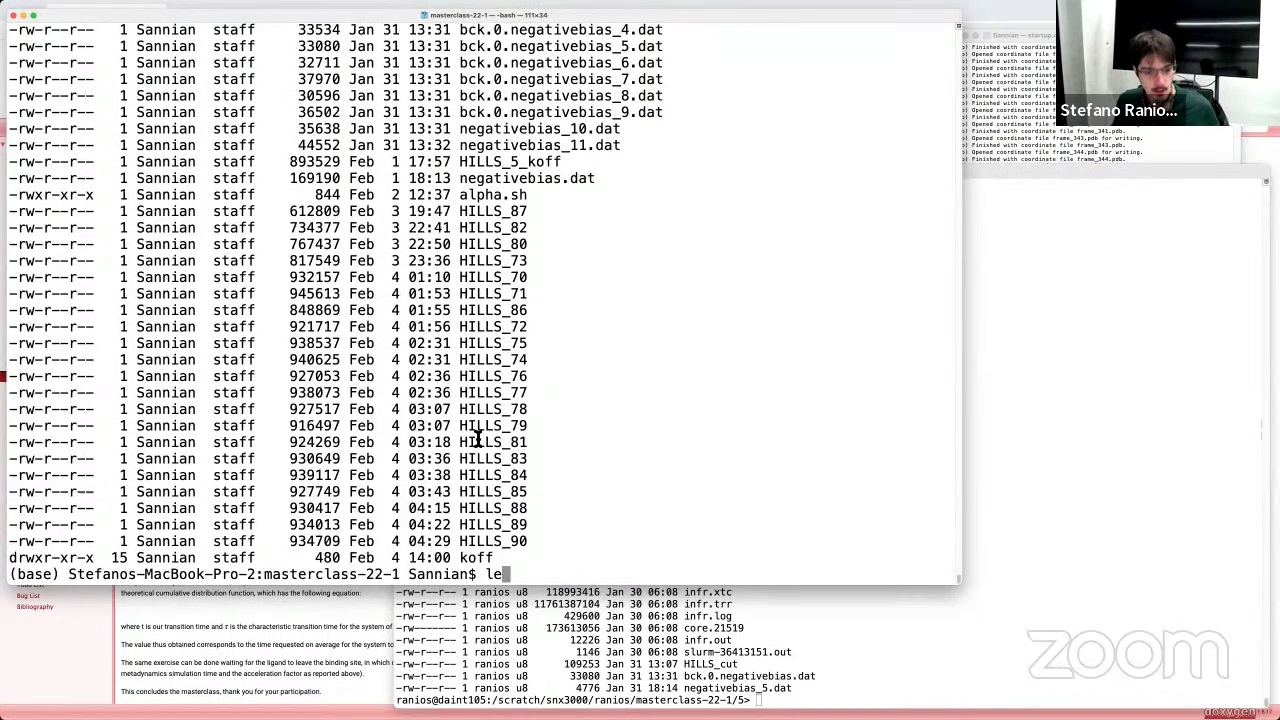
{"action": "type", "text": "ss ko"}
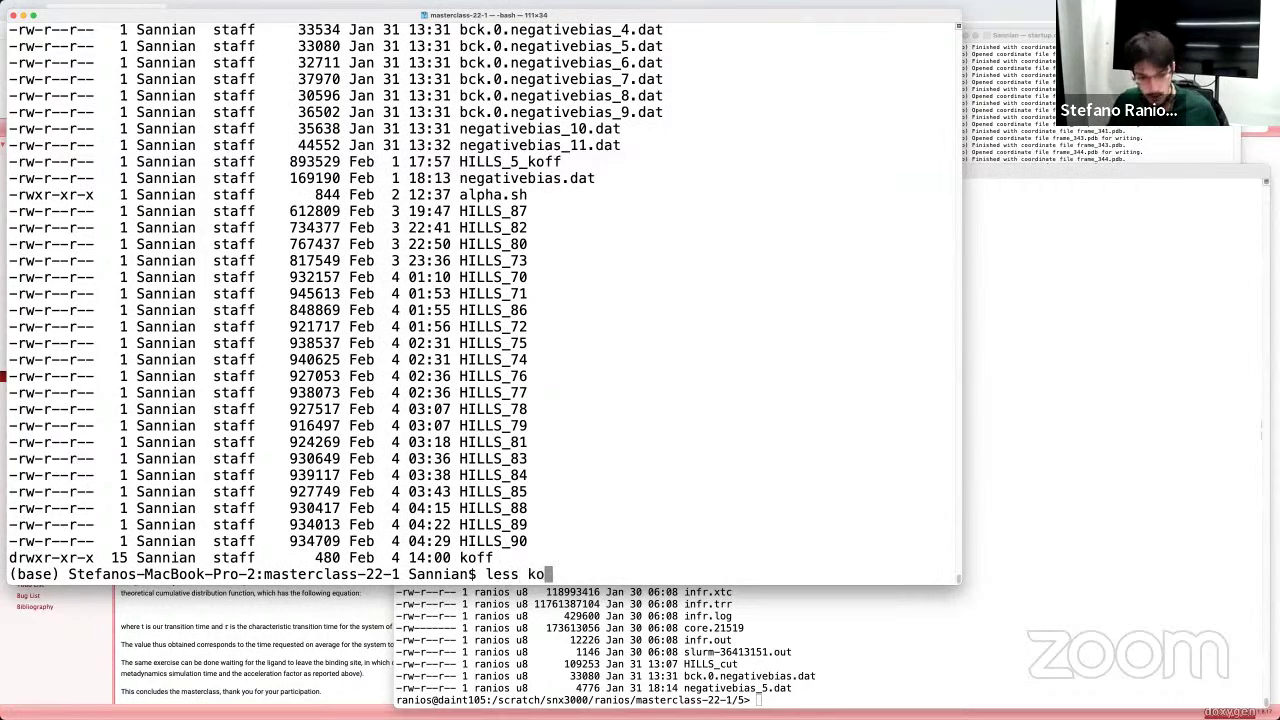
{"action": "key", "text": "Tab"}
{"action": "key", "text": "Tab"}
{"action": "key", "text": "Tab"}
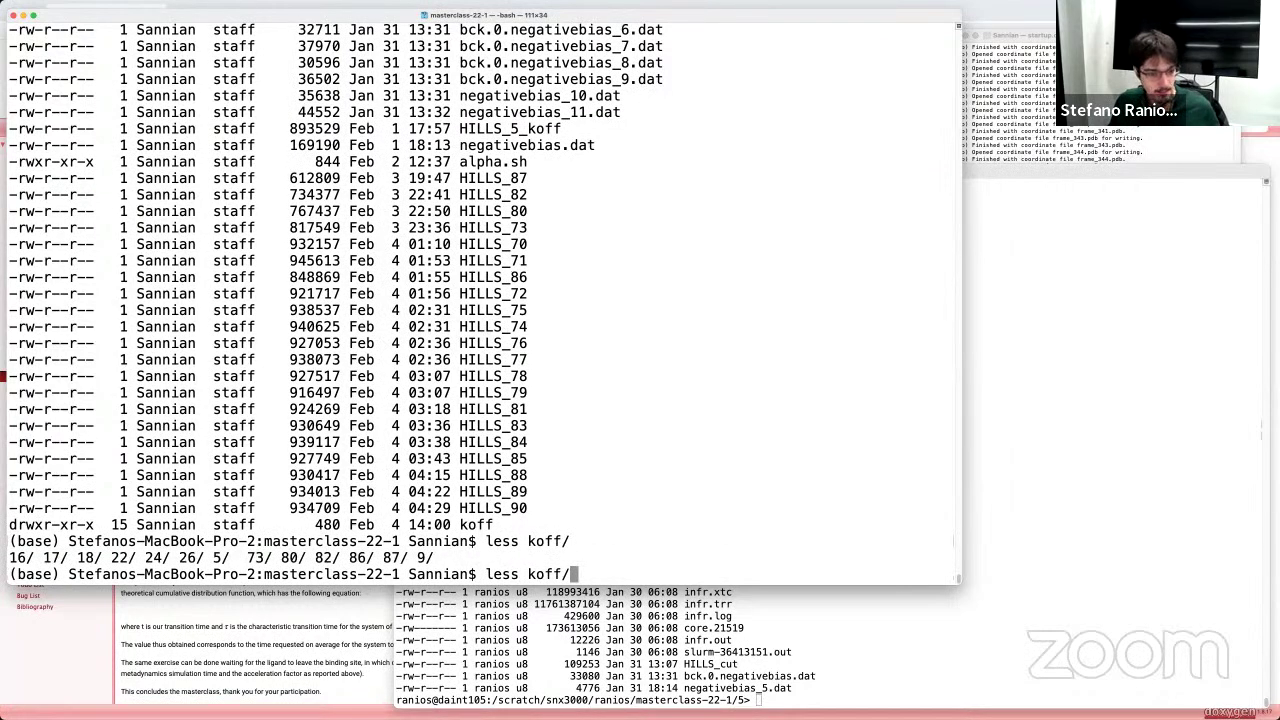
{"action": "type", "text": "5"}
{"action": "key", "text": "Tab"}
{"action": "key", "text": "Tab"}
{"action": "key", "text": "Tab"}
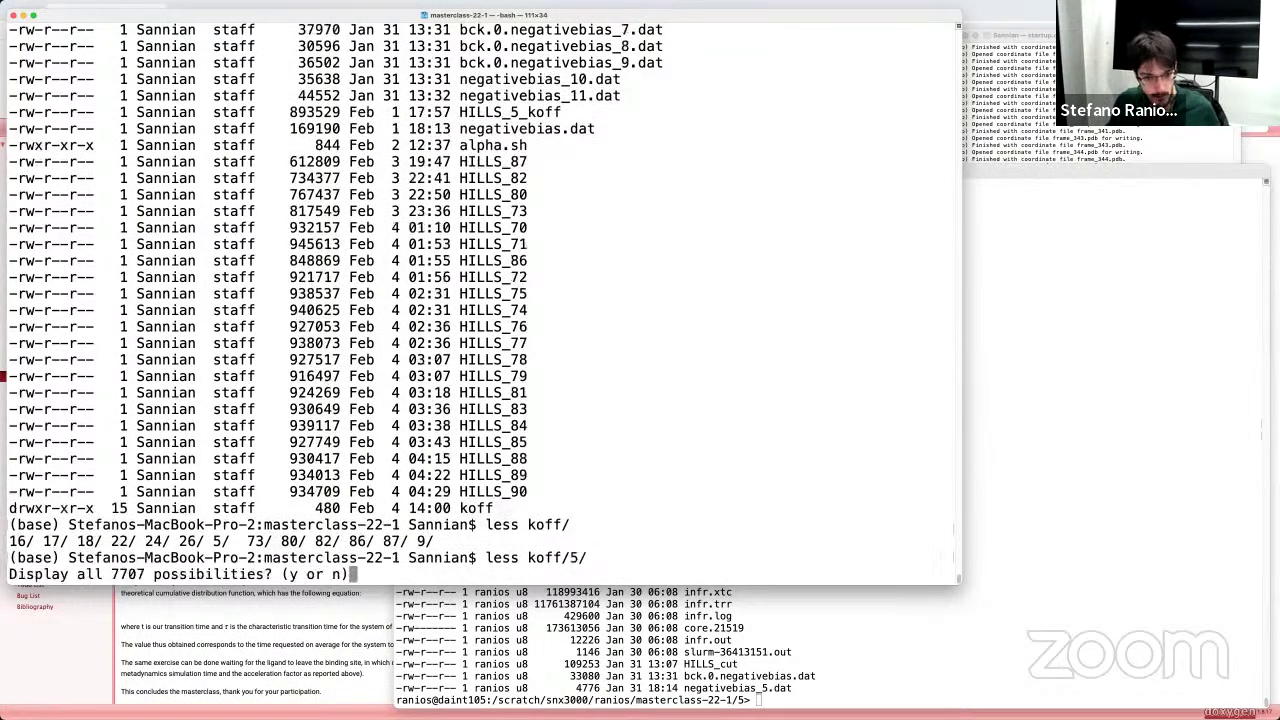
{"action": "key", "text": "n"}
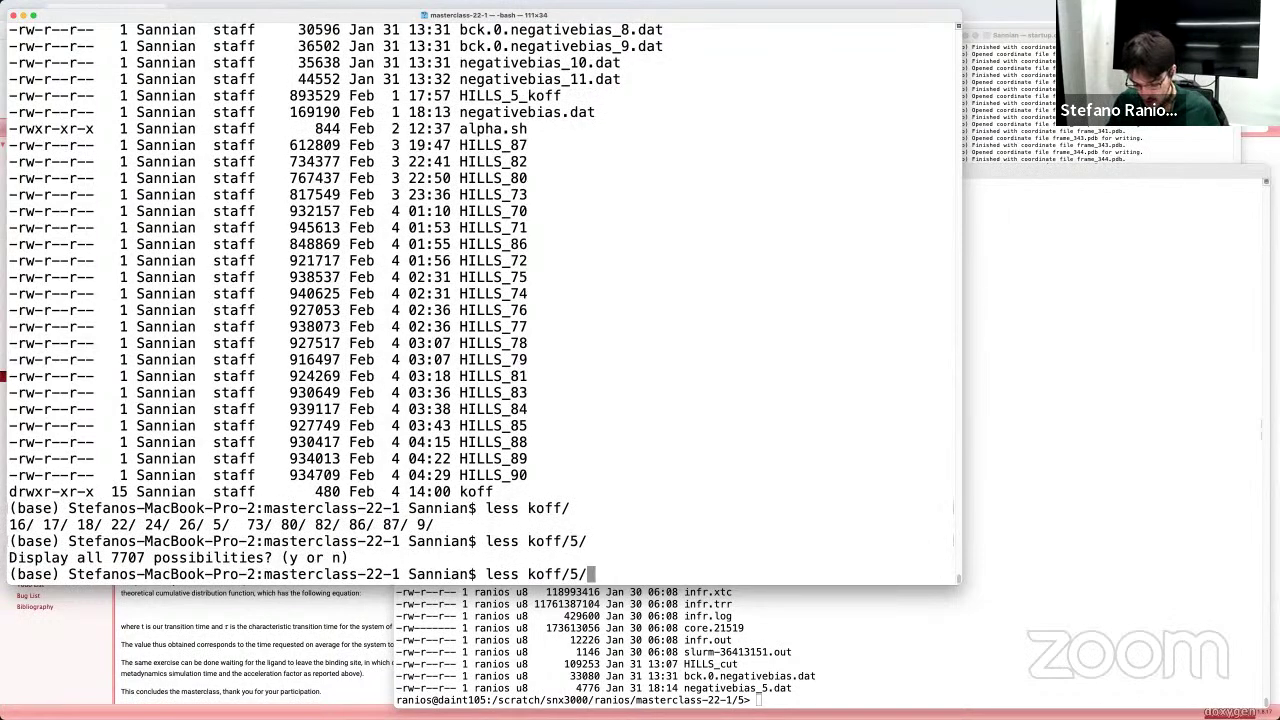
{"action": "type", "text": "ca"}
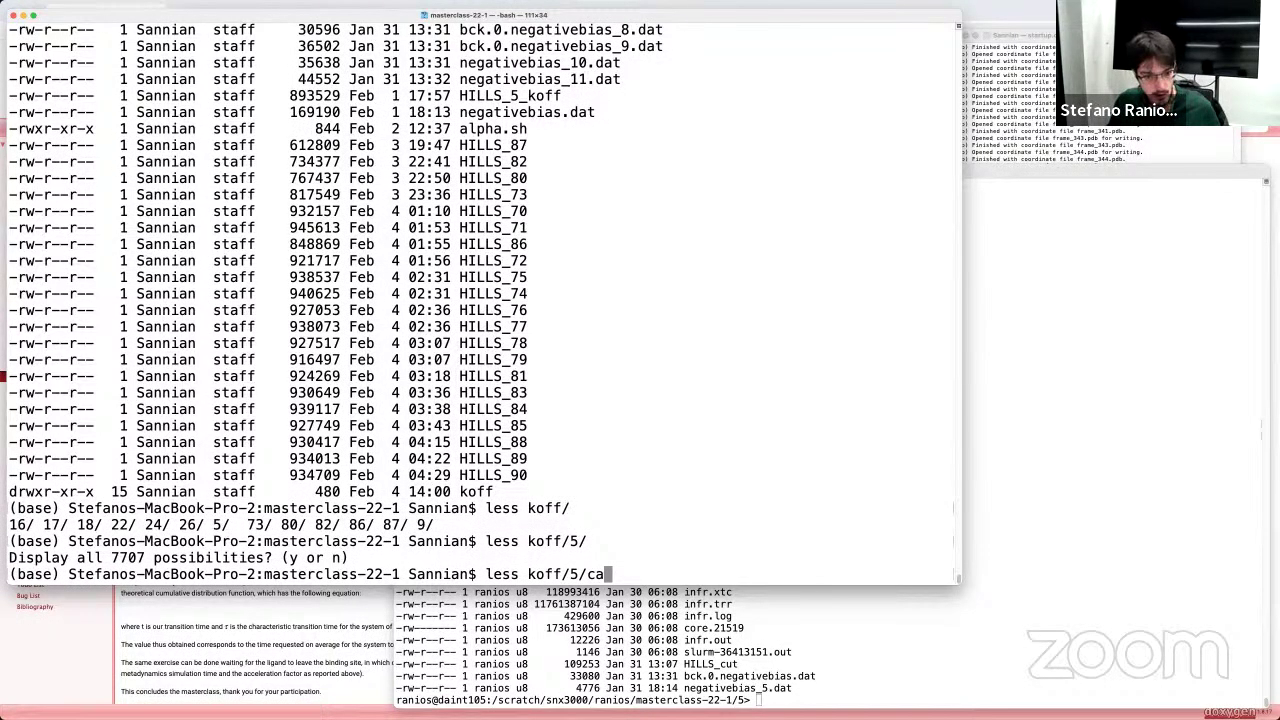
{"action": "key", "text": "BackSpace"}
{"action": "key", "text": "BackSpace"}
{"action": "key", "text": "Tab"}
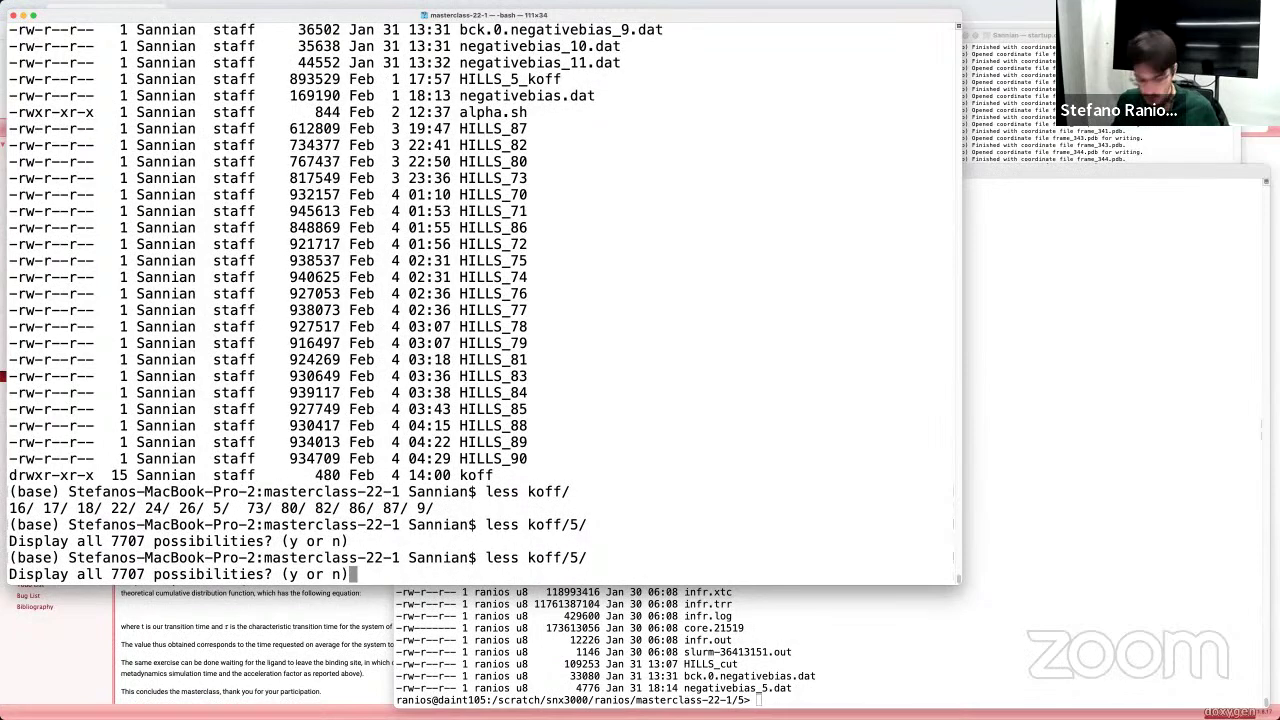
{"action": "key", "text": "y"}
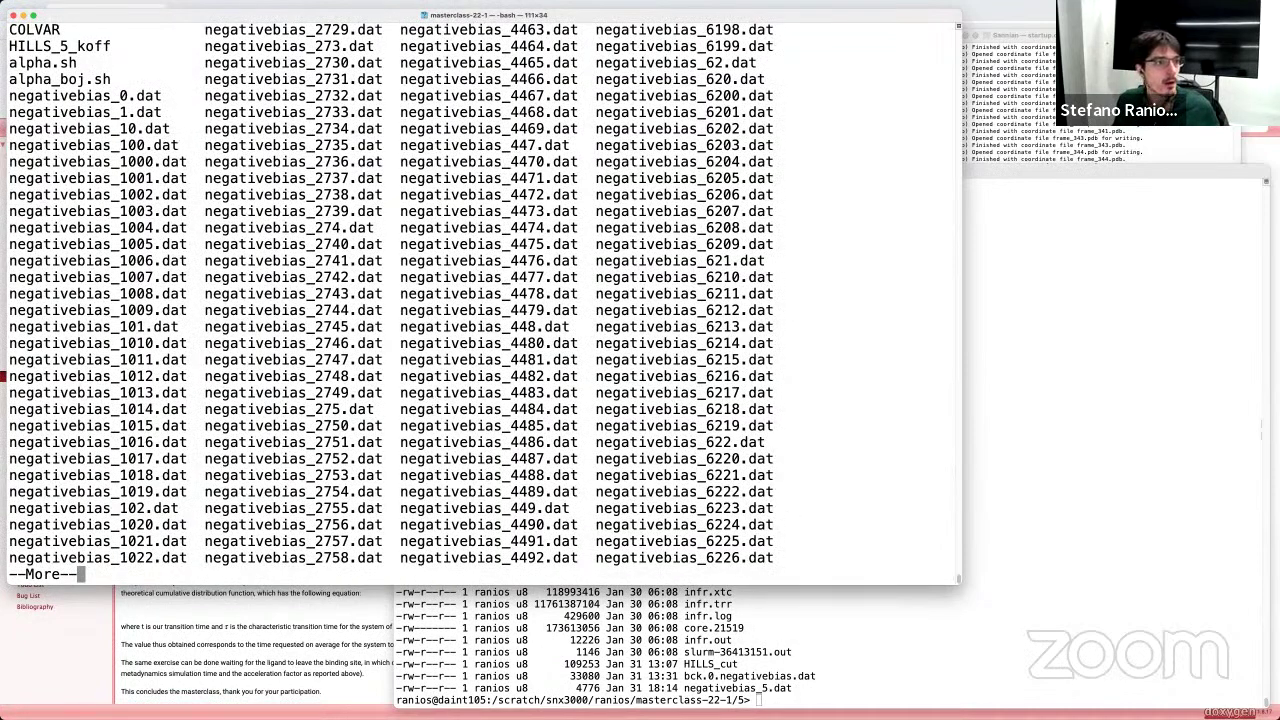
{"action": "left_click_drag", "start_coordinate": [10, 80], "coordinate": [110, 82]}
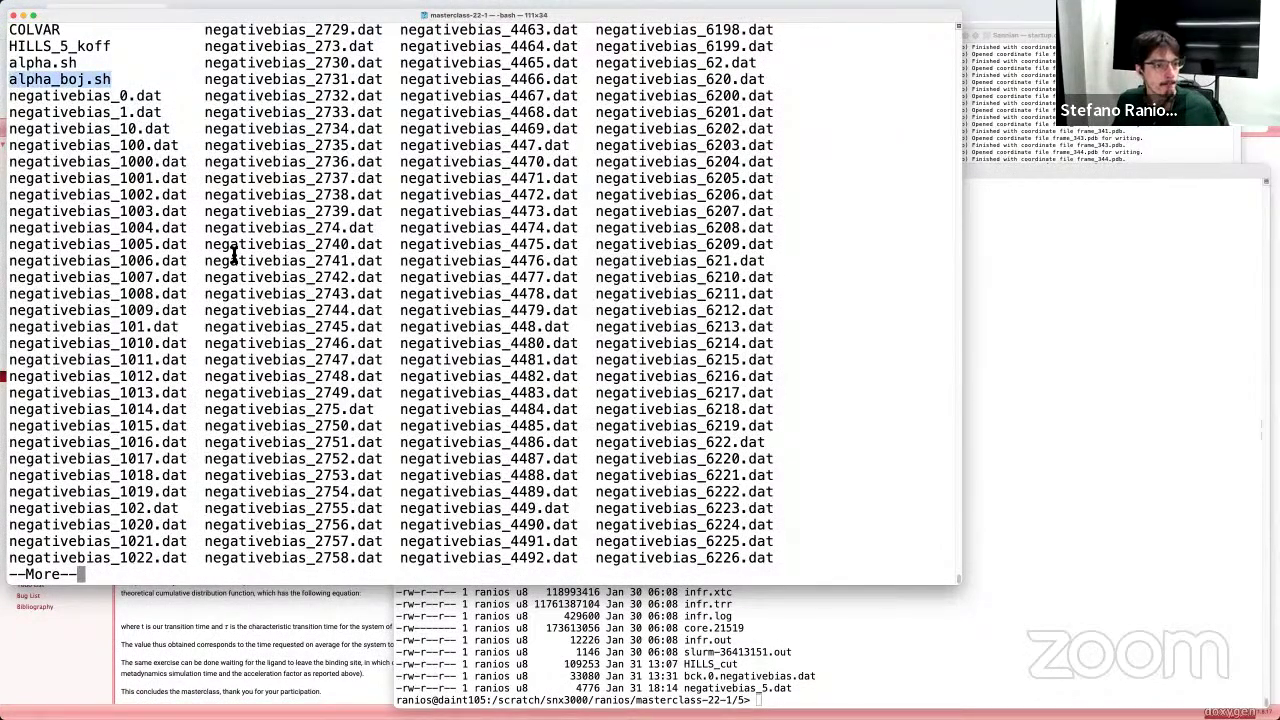
{"action": "key", "text": "q"}
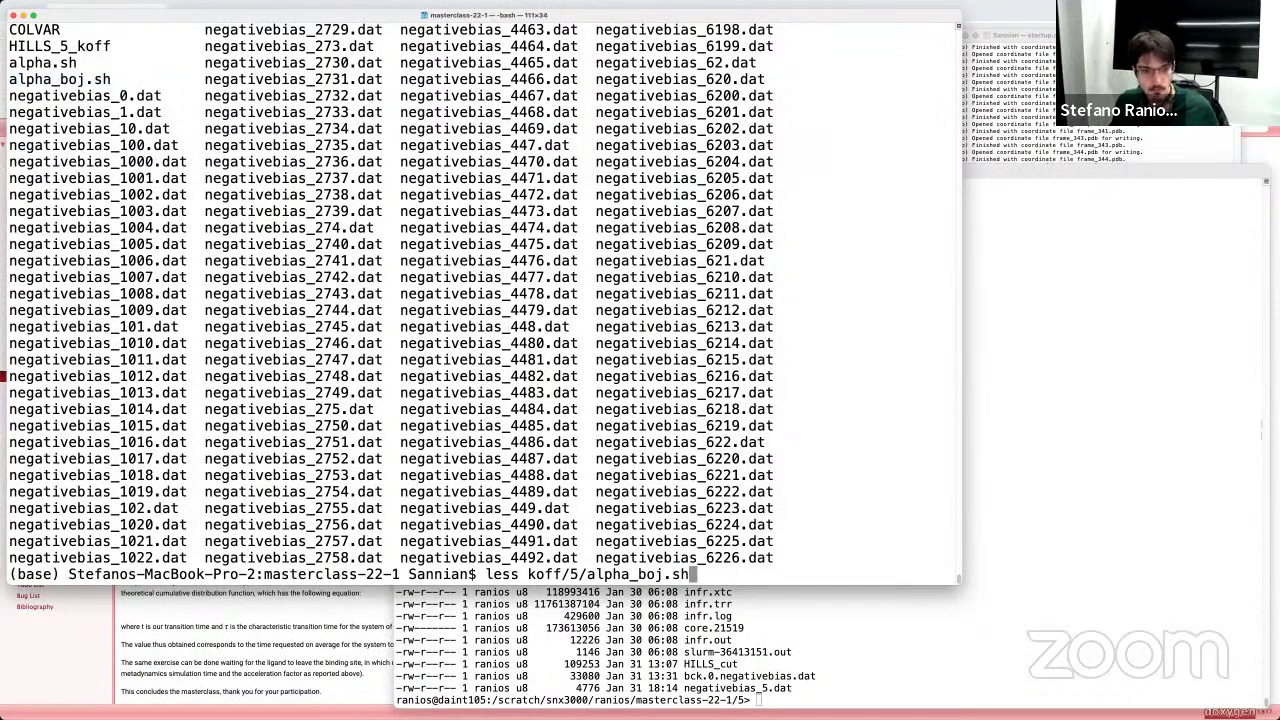
{"action": "key", "text": "Return"}
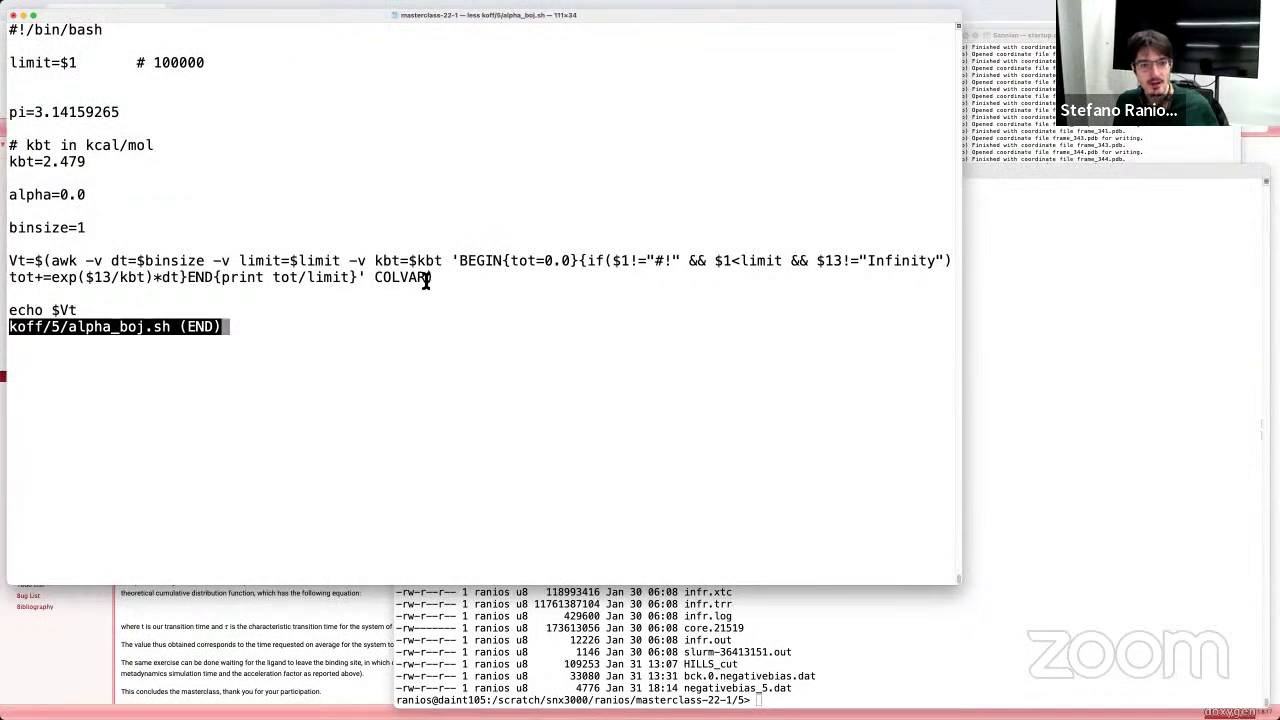
{"action": "left_click_drag", "start_coordinate": [428, 280], "coordinate": [374, 280]}
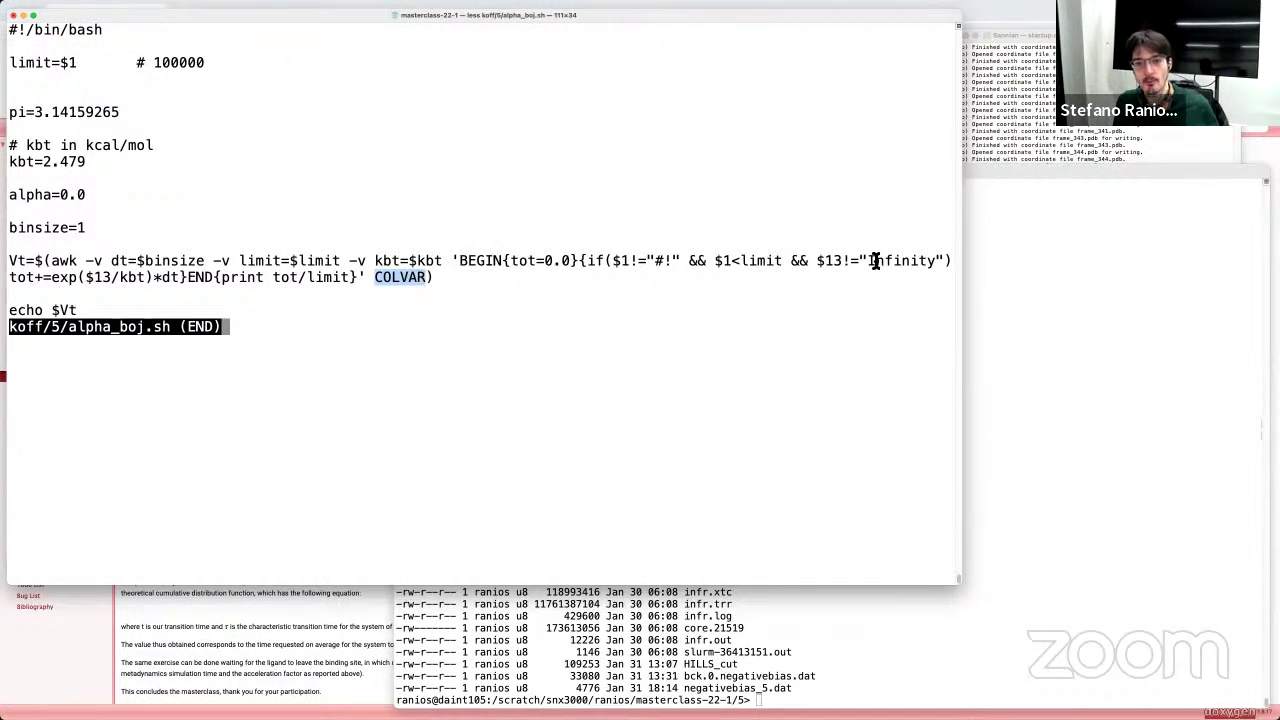
{"action": "left_click_drag", "start_coordinate": [816, 262], "coordinate": [842, 262]}
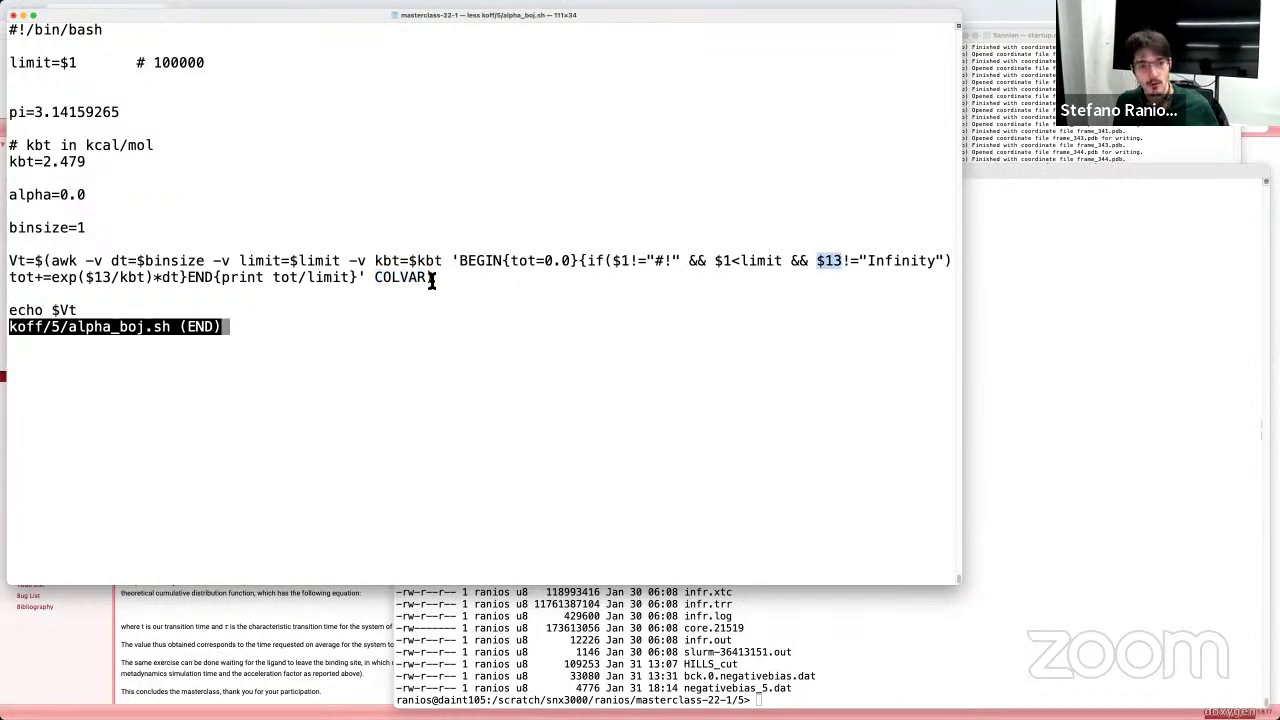
{"action": "left_click_drag", "start_coordinate": [428, 282], "coordinate": [381, 280]}
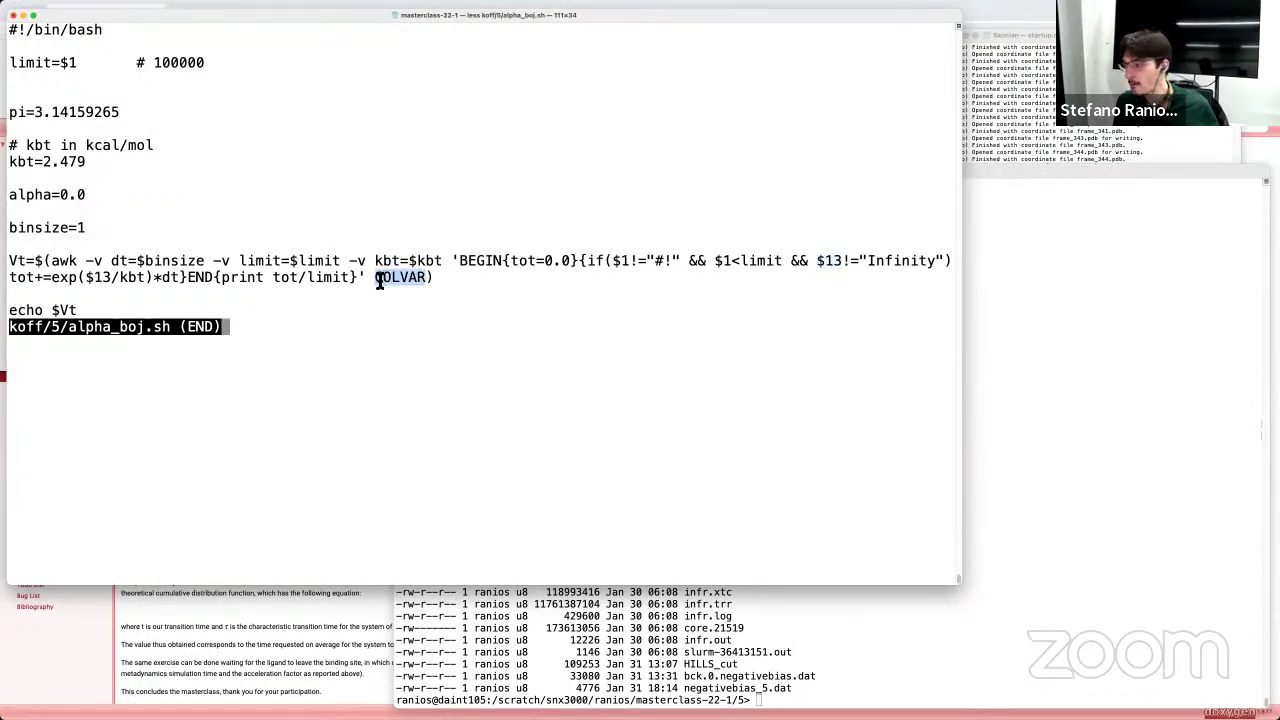
Step: Type less koff/5/COL and tab-complete it to koff/5/COLVAR
{"action": "type", "text": "q"}
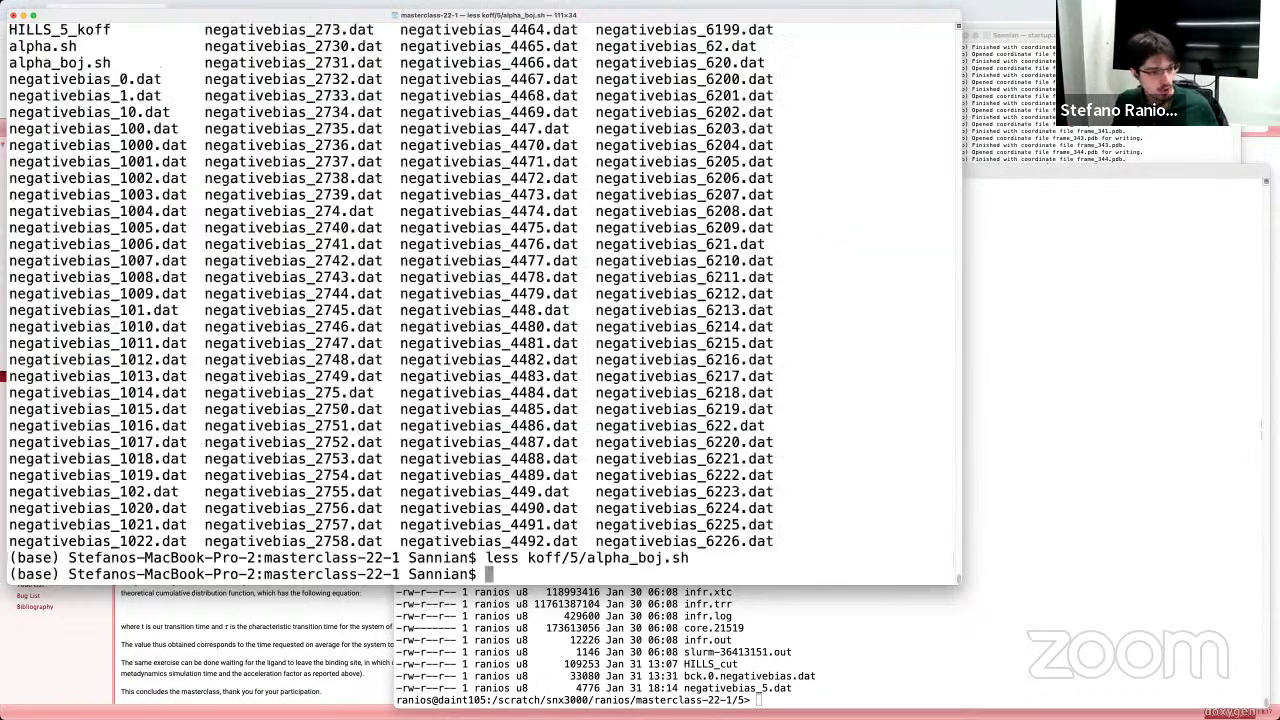
{"action": "type", "text": "less "}
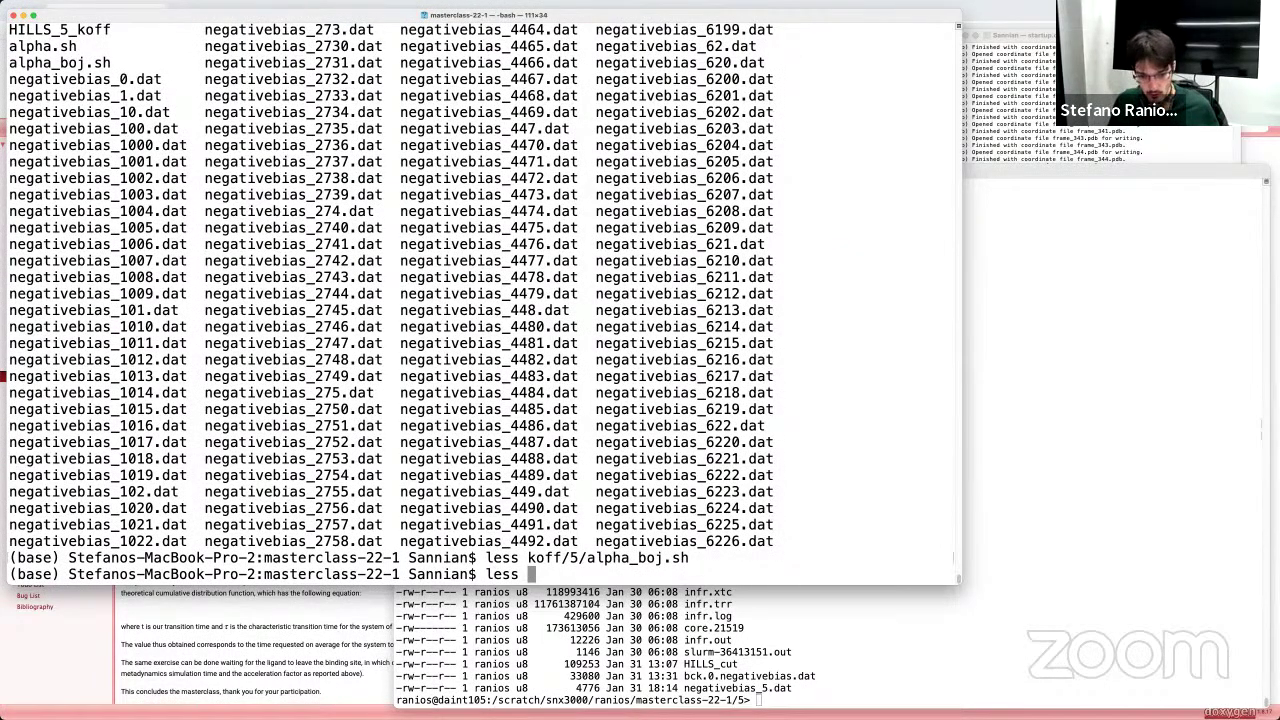
{"action": "type", "text": "koff/"}
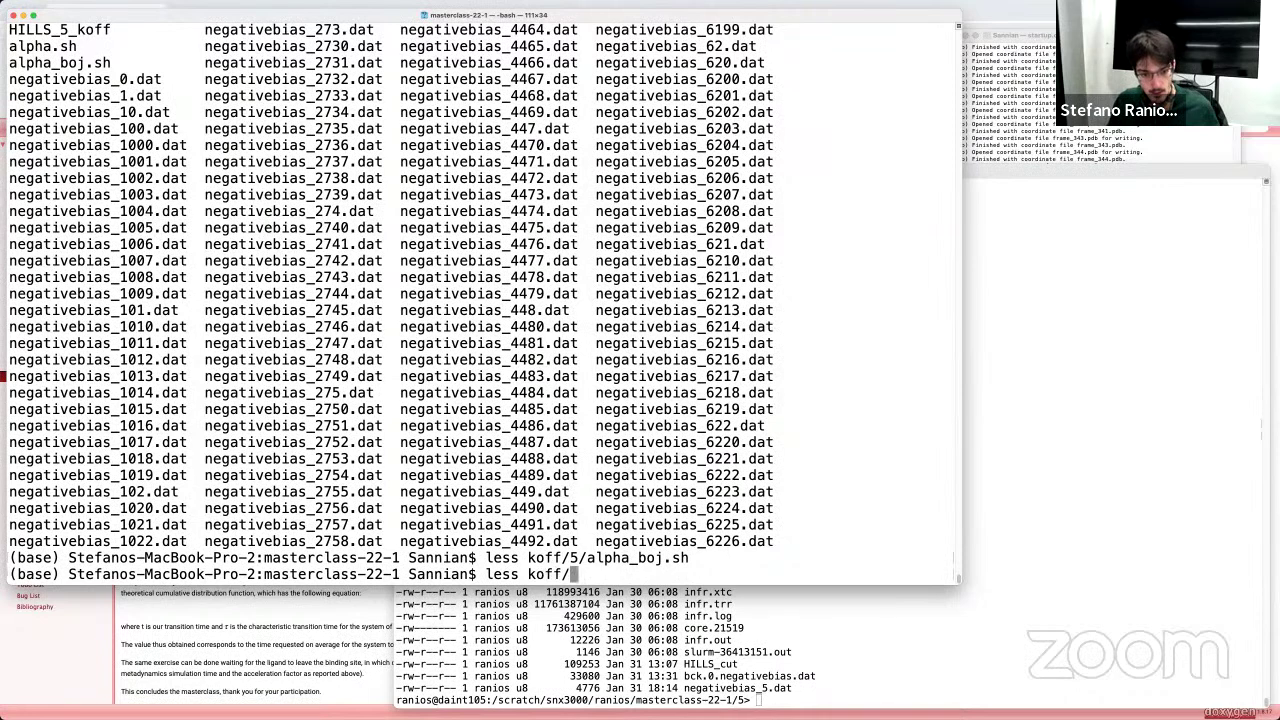
{"action": "type", "text": "5/COL"}
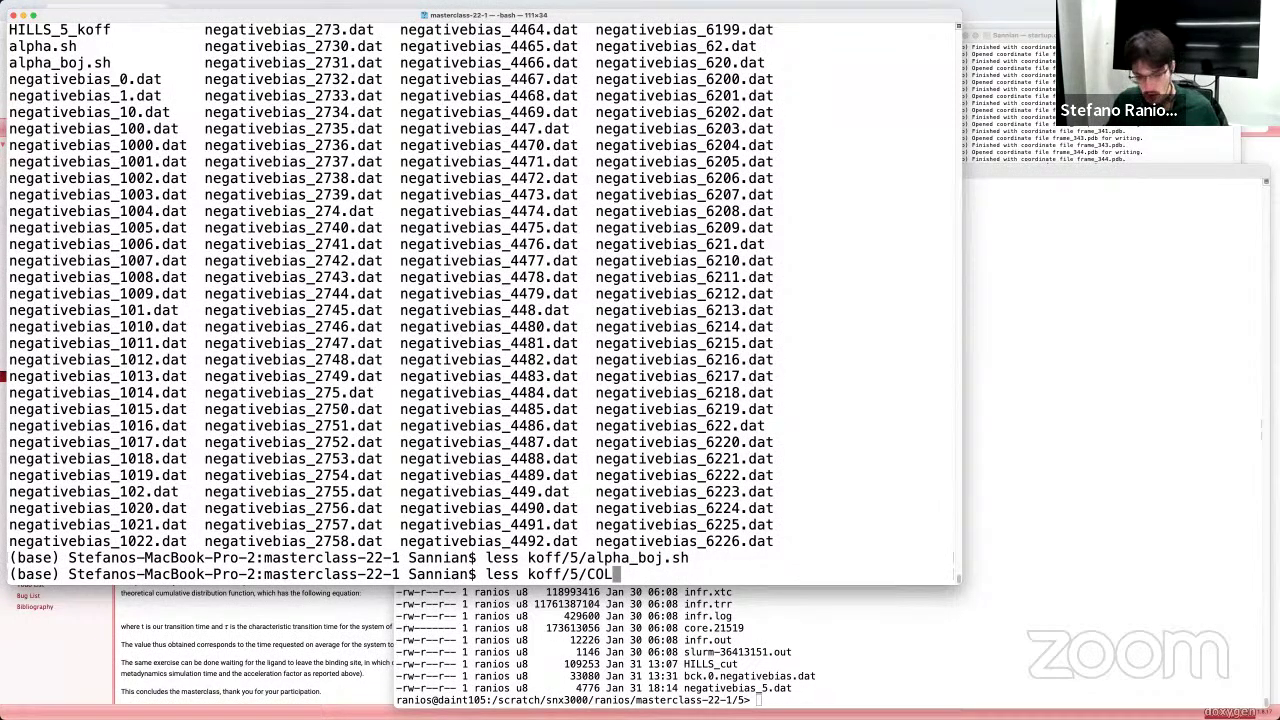
{"action": "key", "text": "Tab"}
Step: Open COLVAR in less, widen the terminal, and point out the metad.bias and metad.work headers
{"action": "key", "text": "Return"}
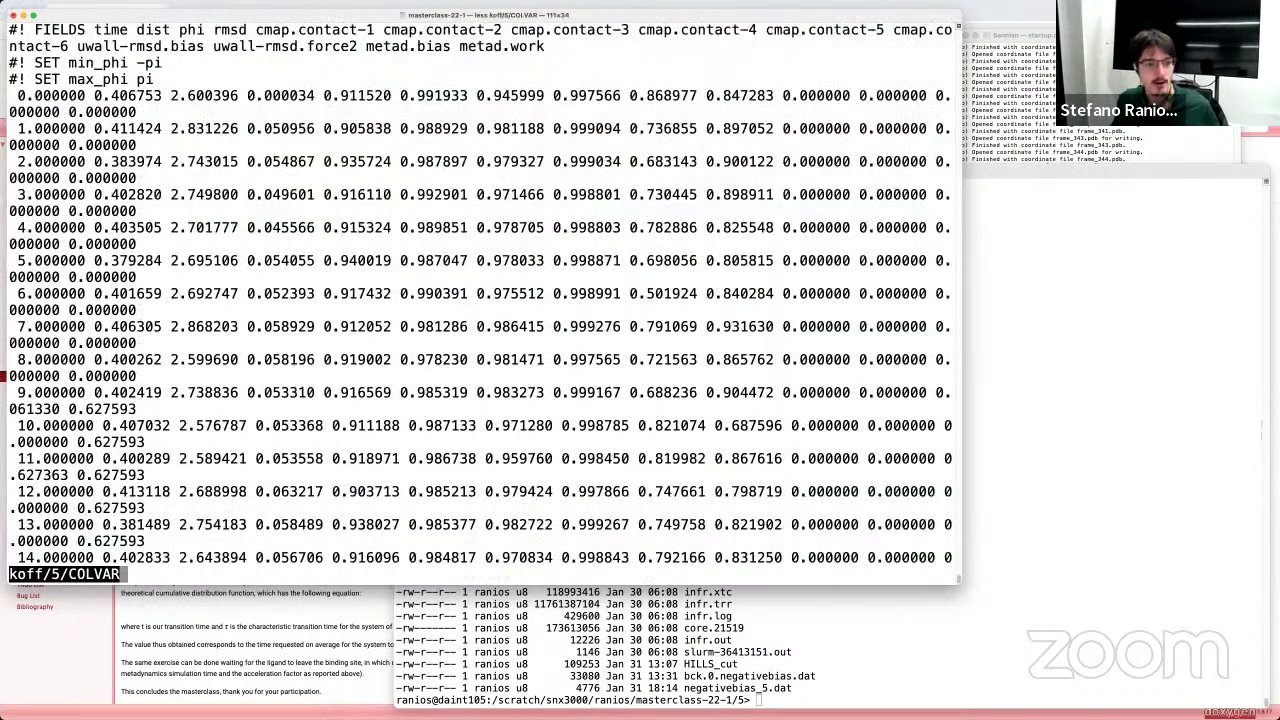
{"action": "left_click_drag", "start_coordinate": [965, 318], "coordinate": [1275, 312]}
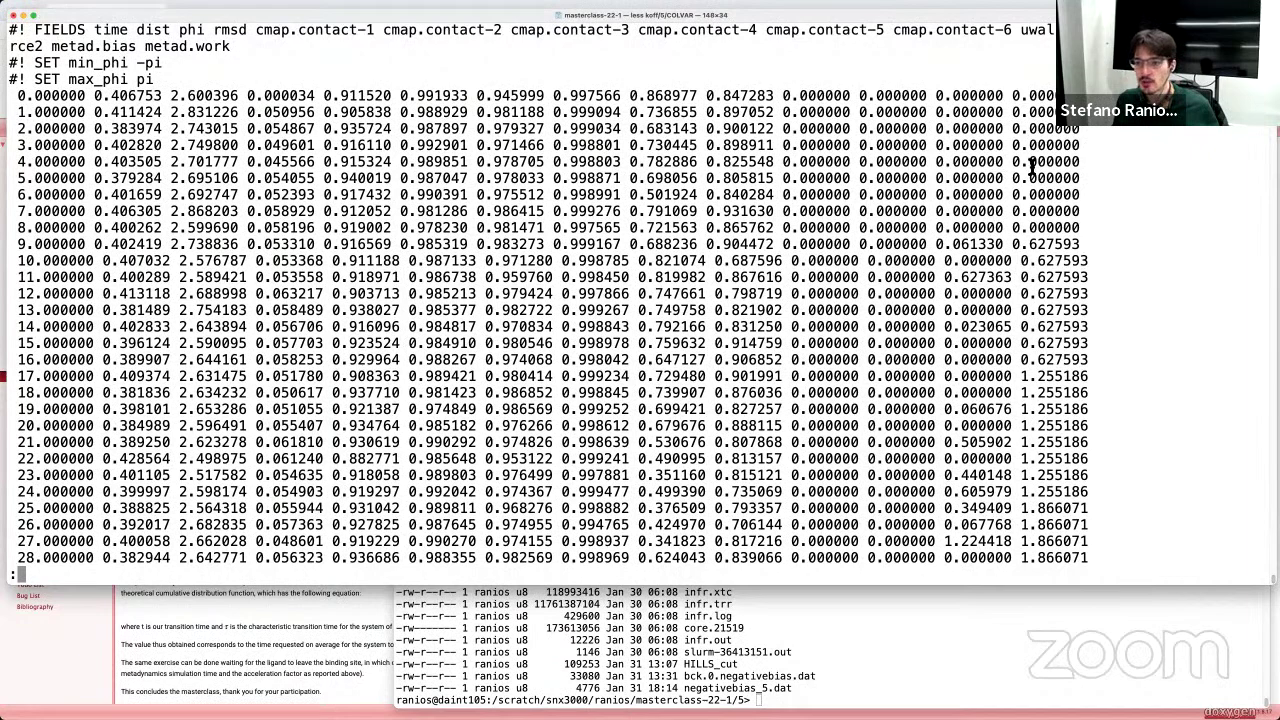
{"action": "left_click_drag", "start_coordinate": [58, 46], "coordinate": [146, 46]}
{"action": "left_click", "coordinate": [203, 50]}
{"action": "double_click", "coordinate": [203, 47]}
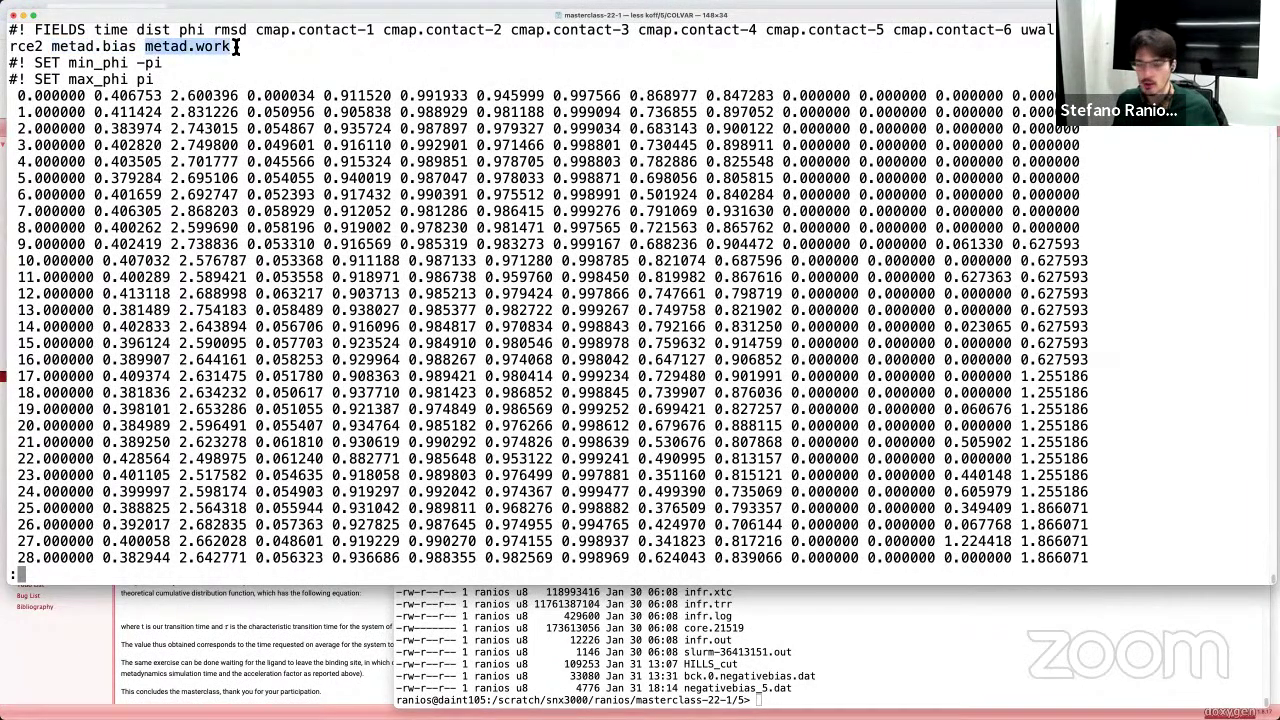
Step: Highlight row 6's time 6.000000, distance 0.401659 and zero bias, then nonzero 0.023065 in row 14
{"action": "left_click_drag", "start_coordinate": [17, 197], "coordinate": [90, 198]}
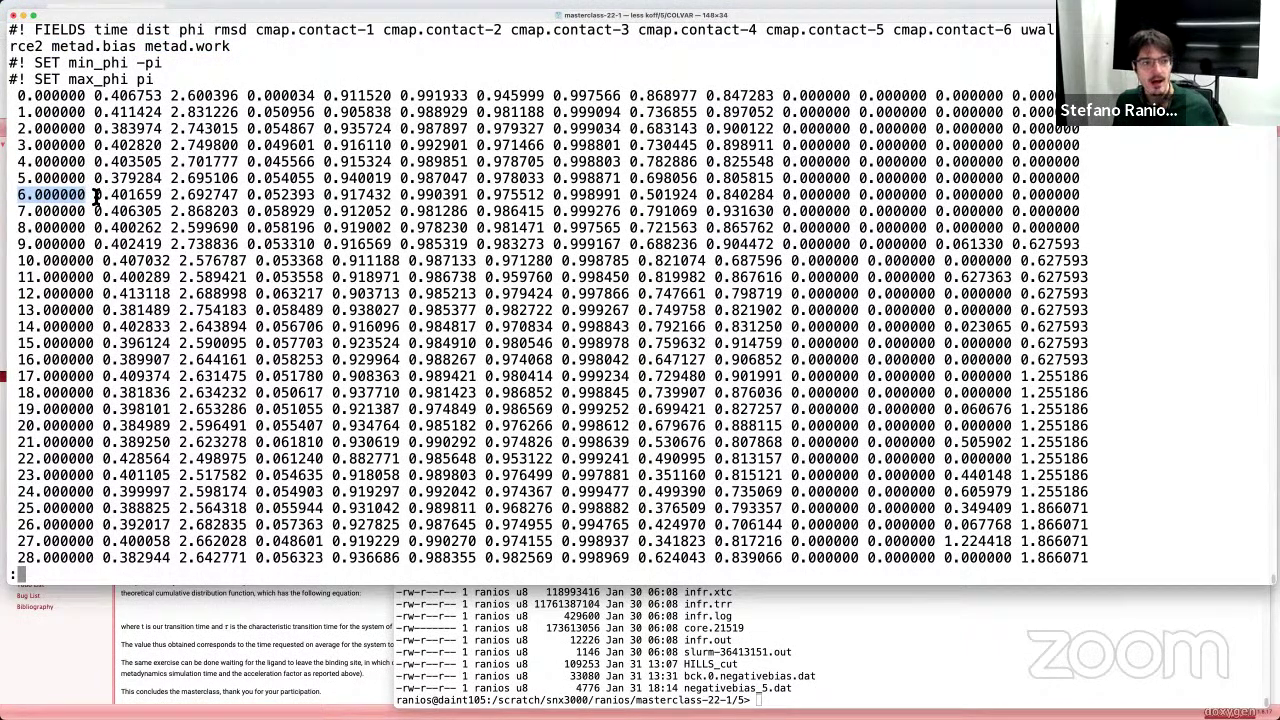
{"action": "left_click_drag", "start_coordinate": [95, 197], "coordinate": [163, 197]}
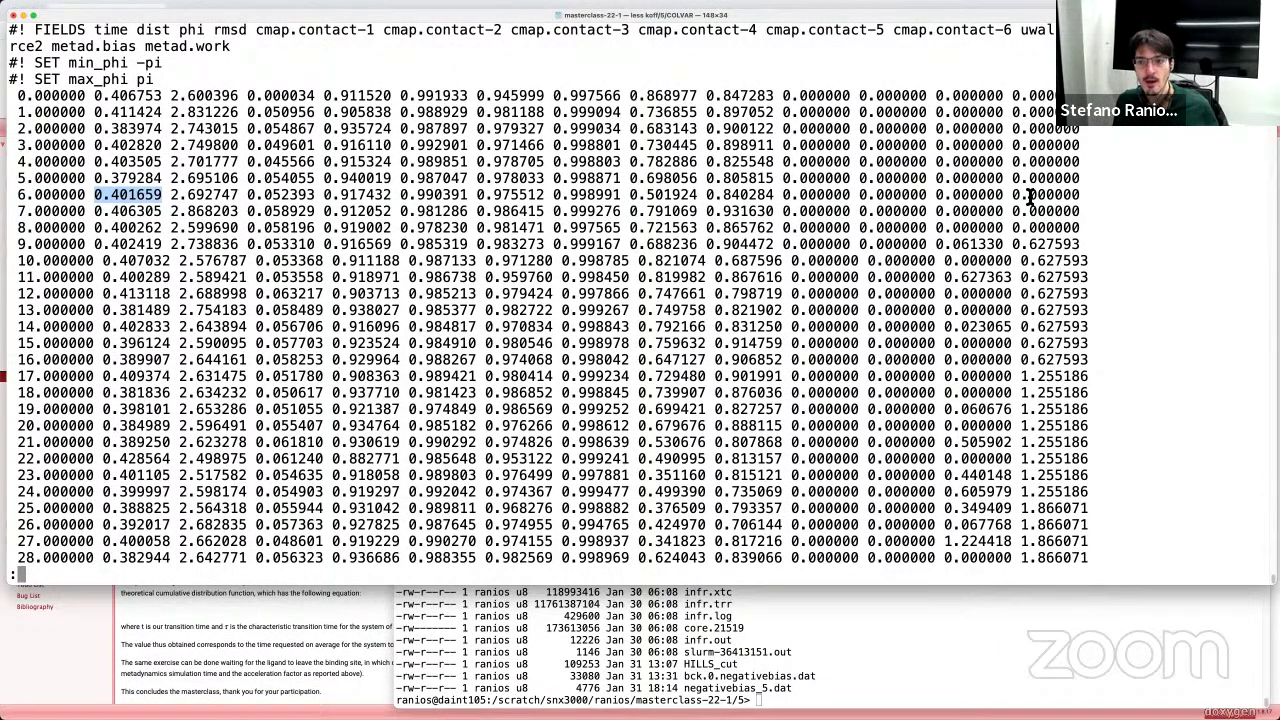
{"action": "double_click", "coordinate": [940, 197]}
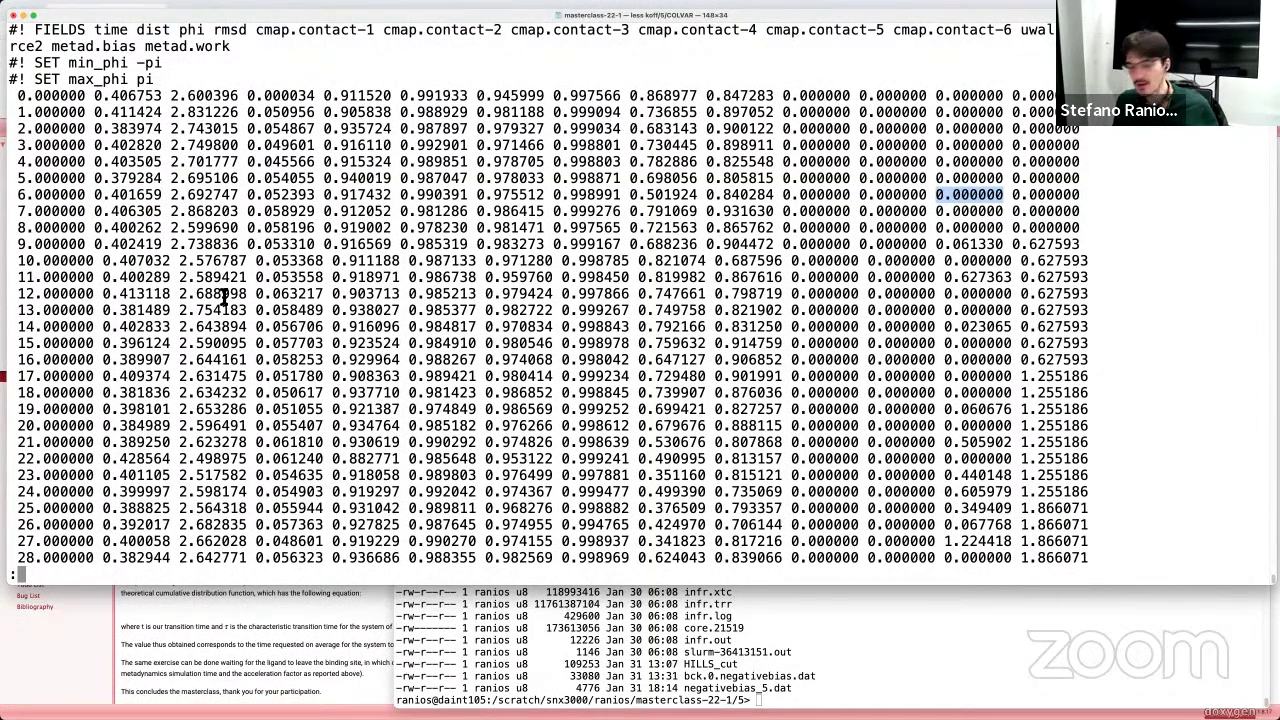
{"action": "left_click_drag", "start_coordinate": [18, 96], "coordinate": [86, 214]}
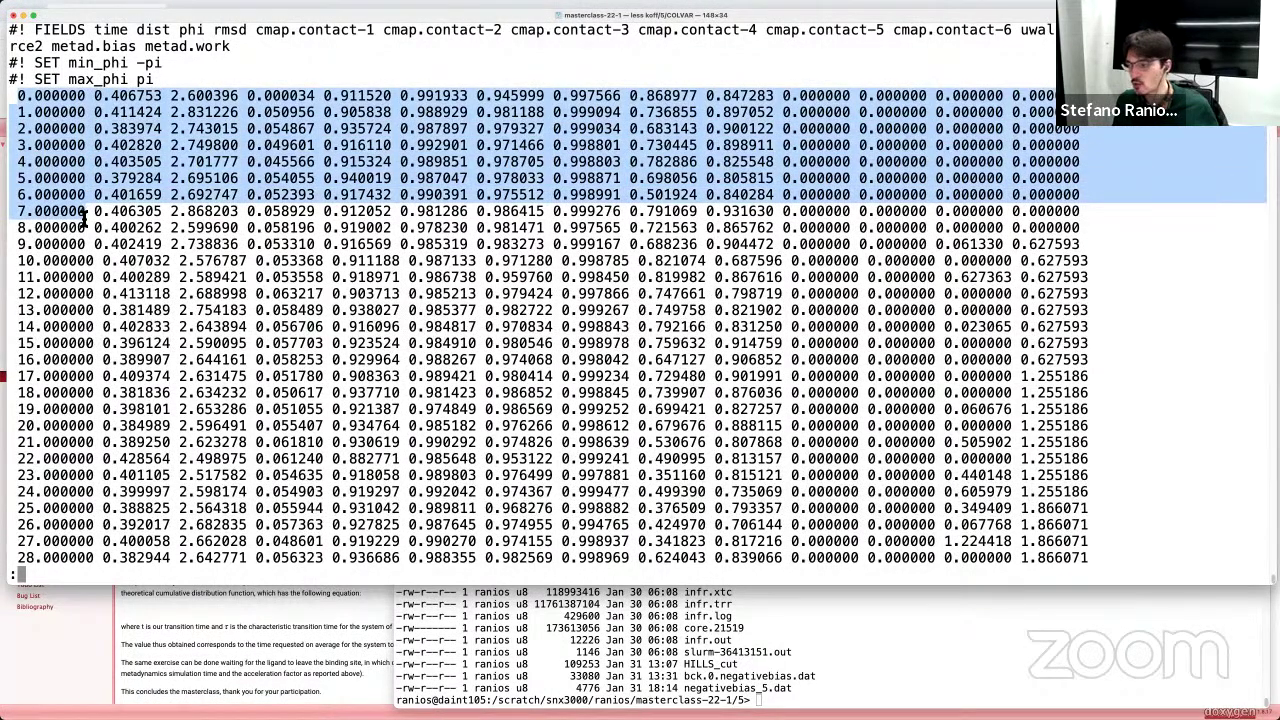
{"action": "left_click", "coordinate": [155, 233]}
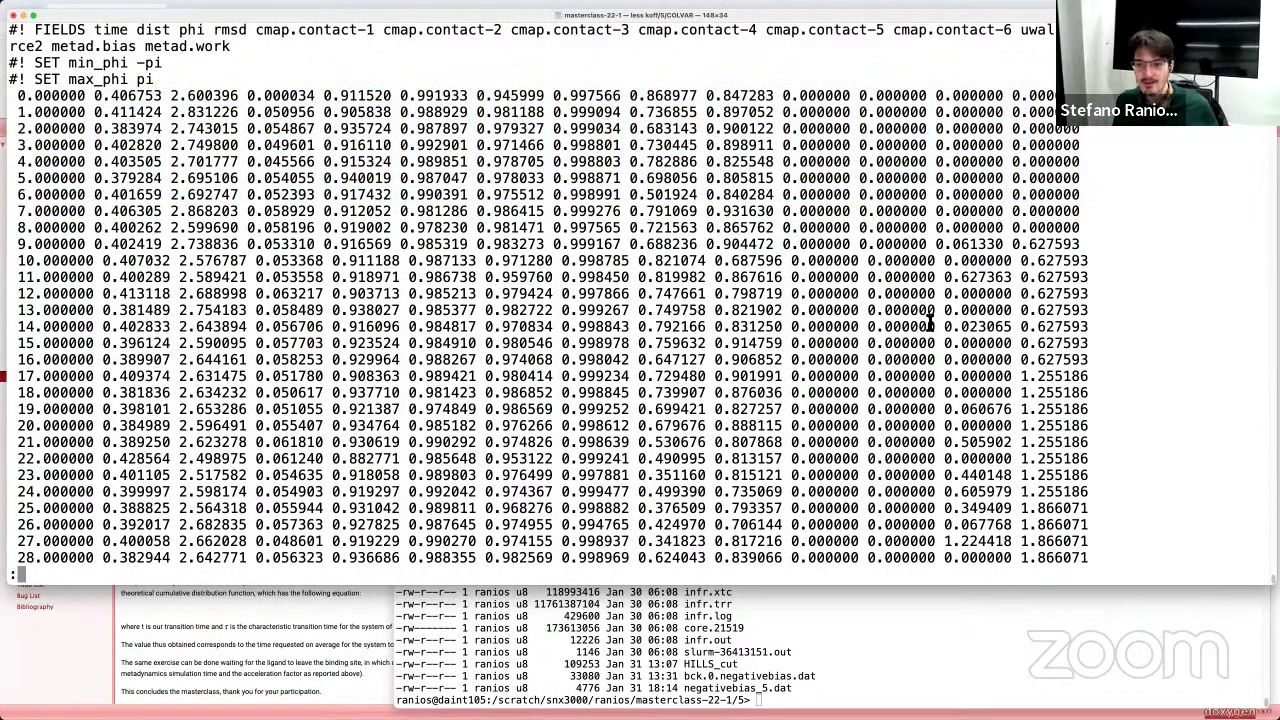
{"action": "left_click_drag", "start_coordinate": [944, 328], "coordinate": [1021, 330]}
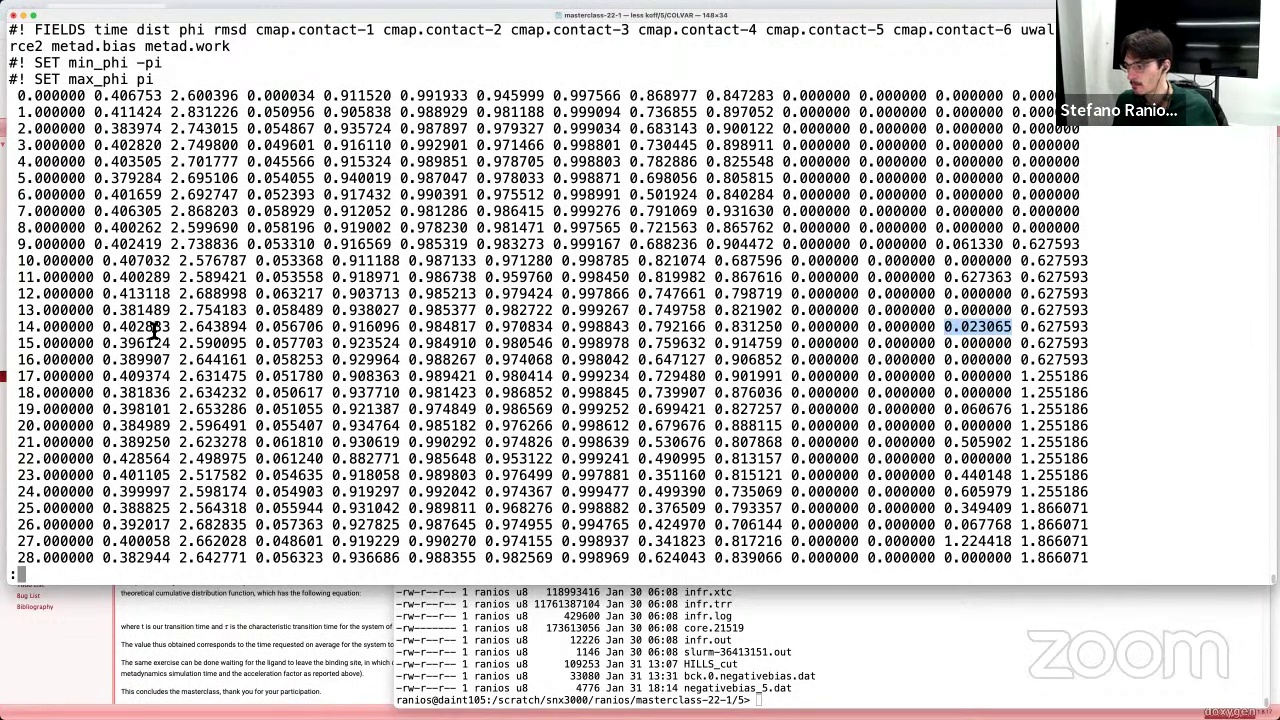
Step: Page through COLVAR past row 431 to times 613–645, where the last column reaches 47.500675
{"action": "scroll", "coordinate": [995, 497], "scroll_direction": "down", "scroll_amount": 7}
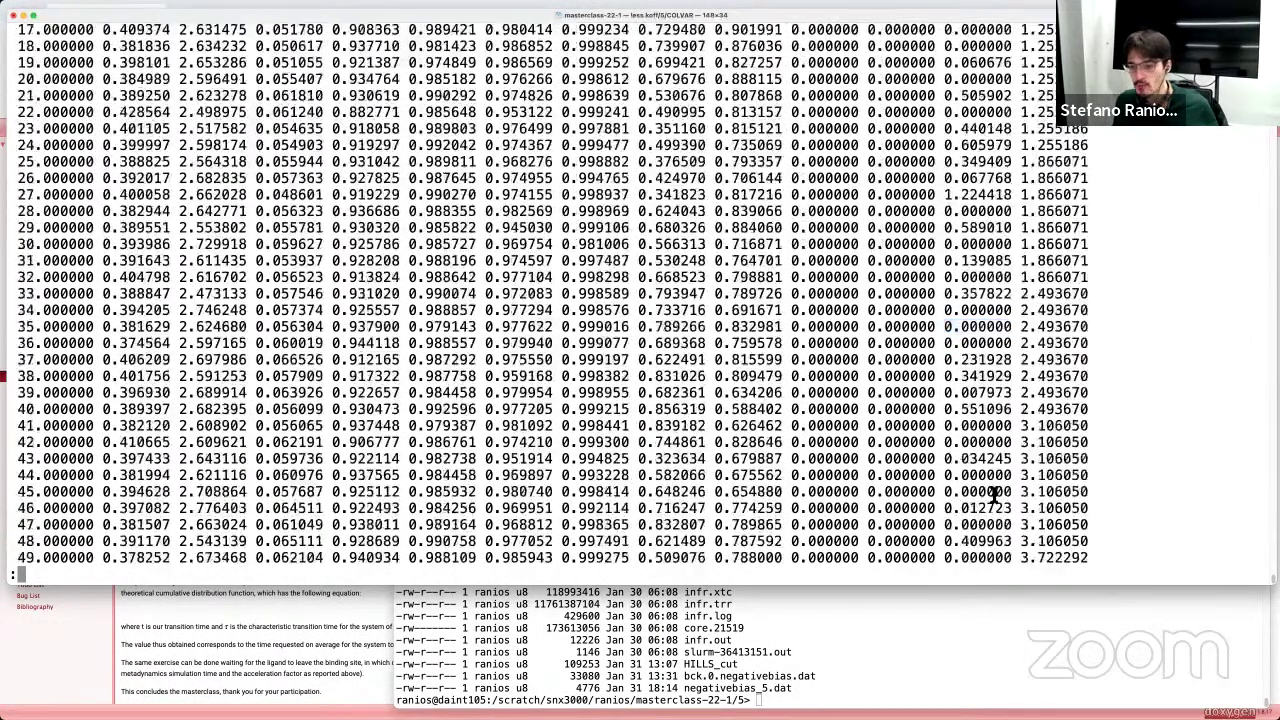
{"action": "scroll", "coordinate": [995, 497], "scroll_direction": "down", "scroll_amount": 20}
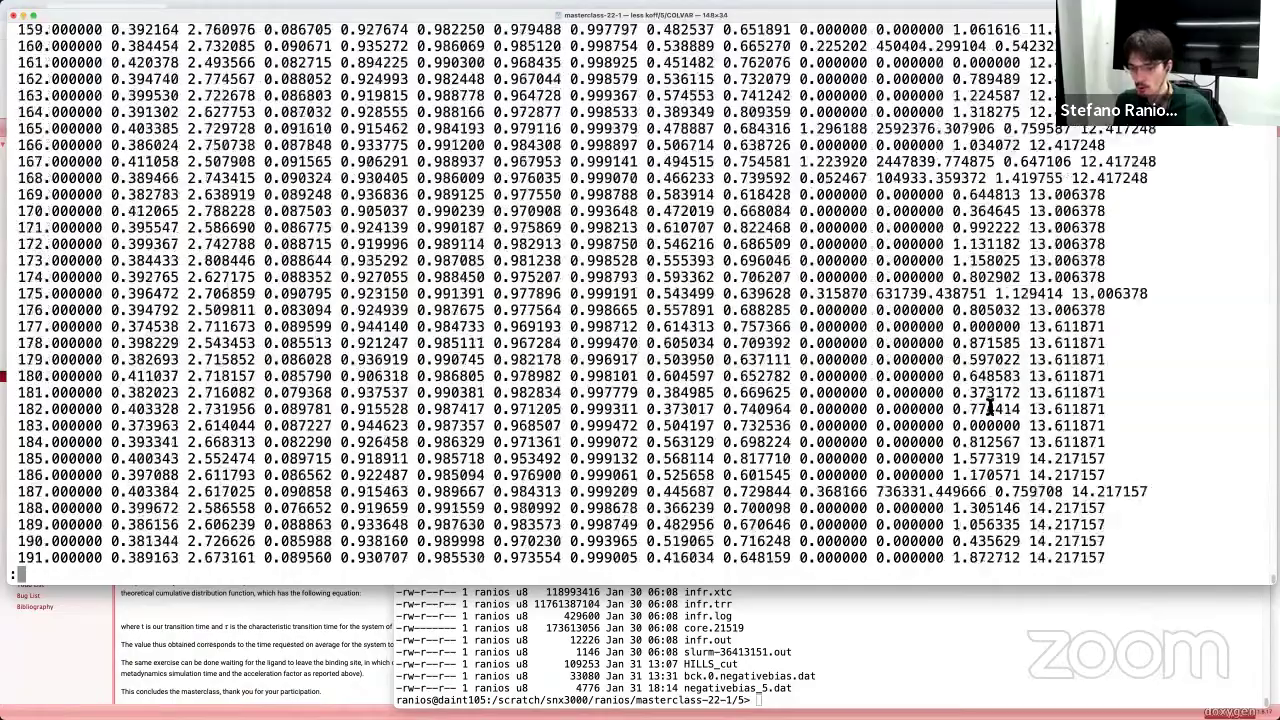
{"action": "scroll", "coordinate": [990, 405], "scroll_direction": "down", "scroll_amount": 20}
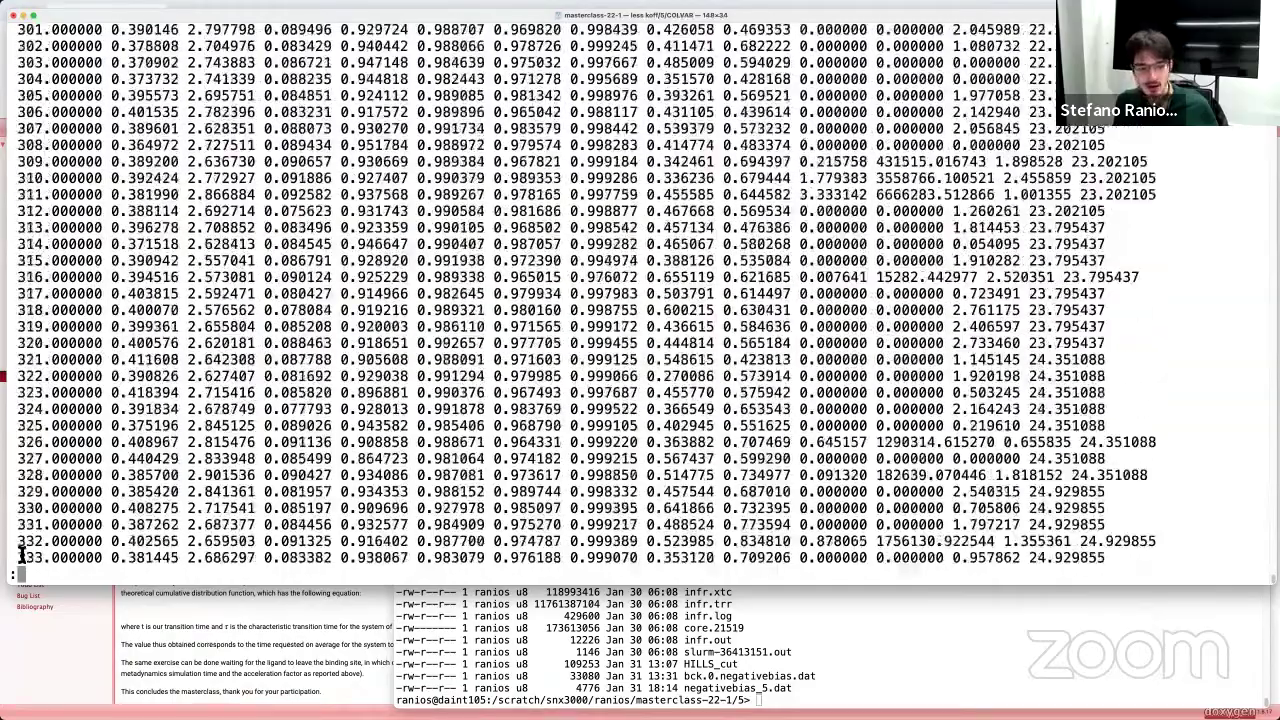
{"action": "scroll", "coordinate": [20, 555], "scroll_direction": "down", "scroll_amount": 20}
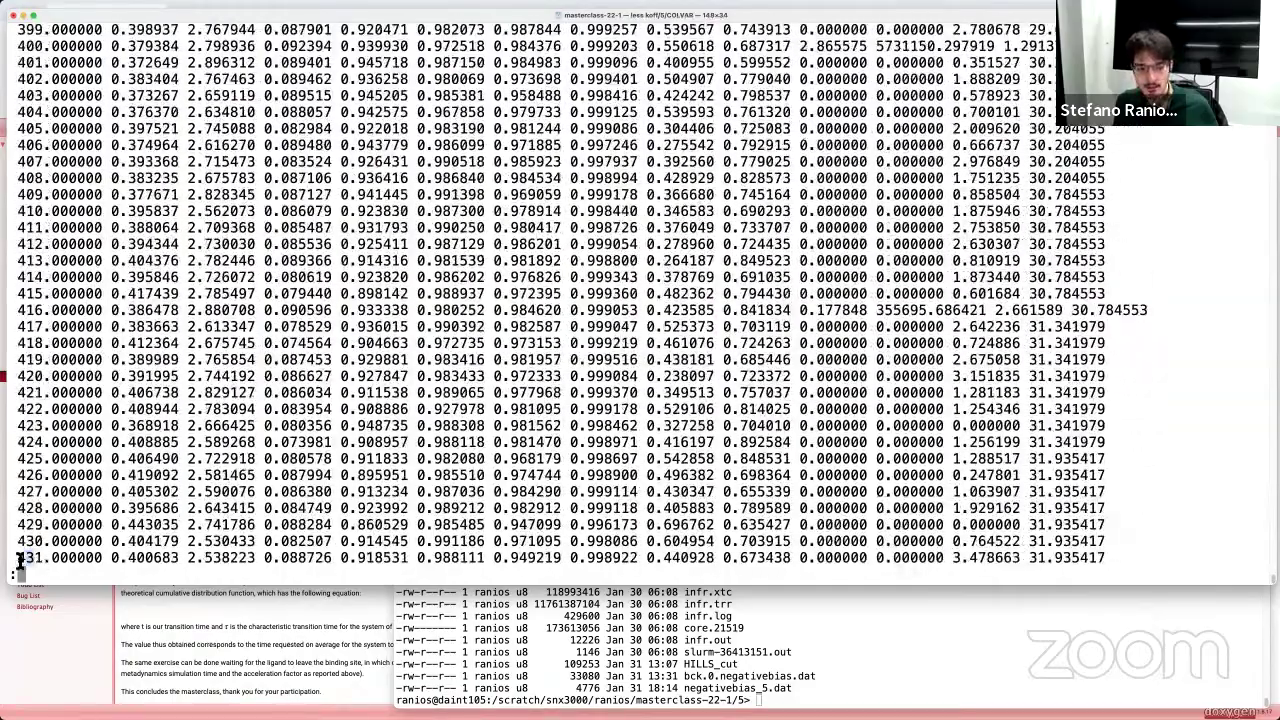
{"action": "double_click", "coordinate": [20, 557]}
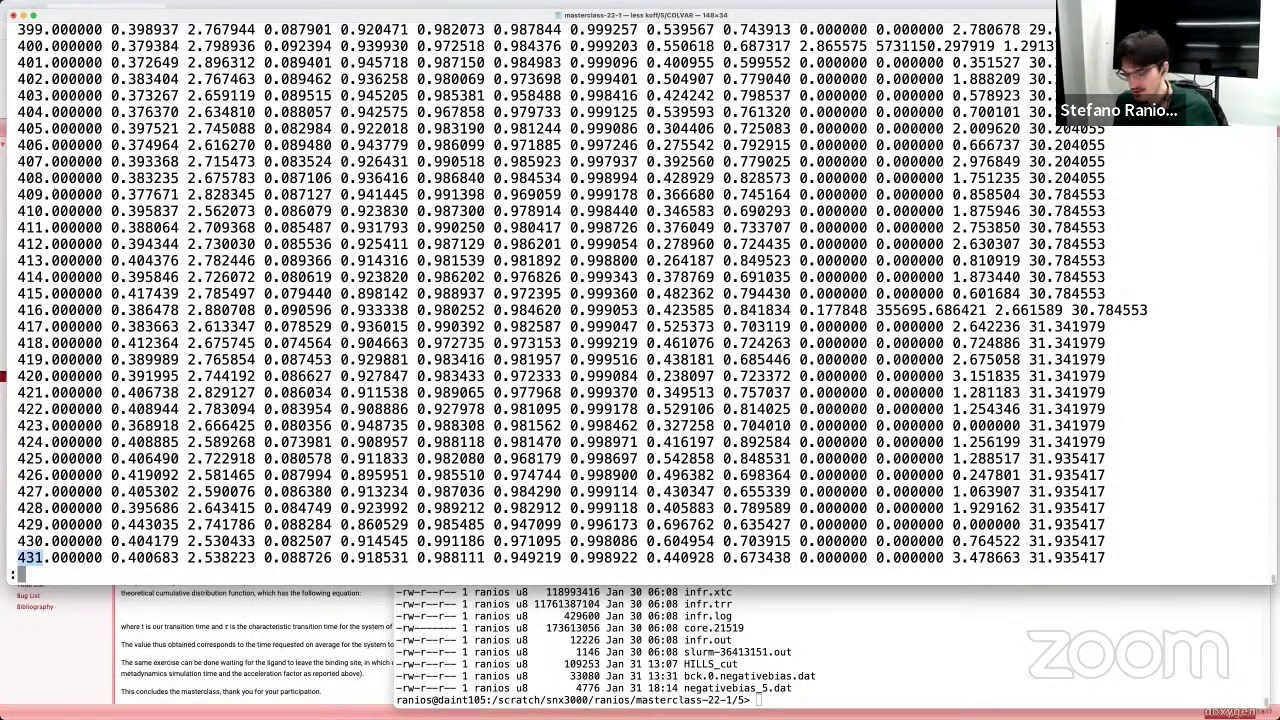
{"action": "key", "text": "super+Tab"}
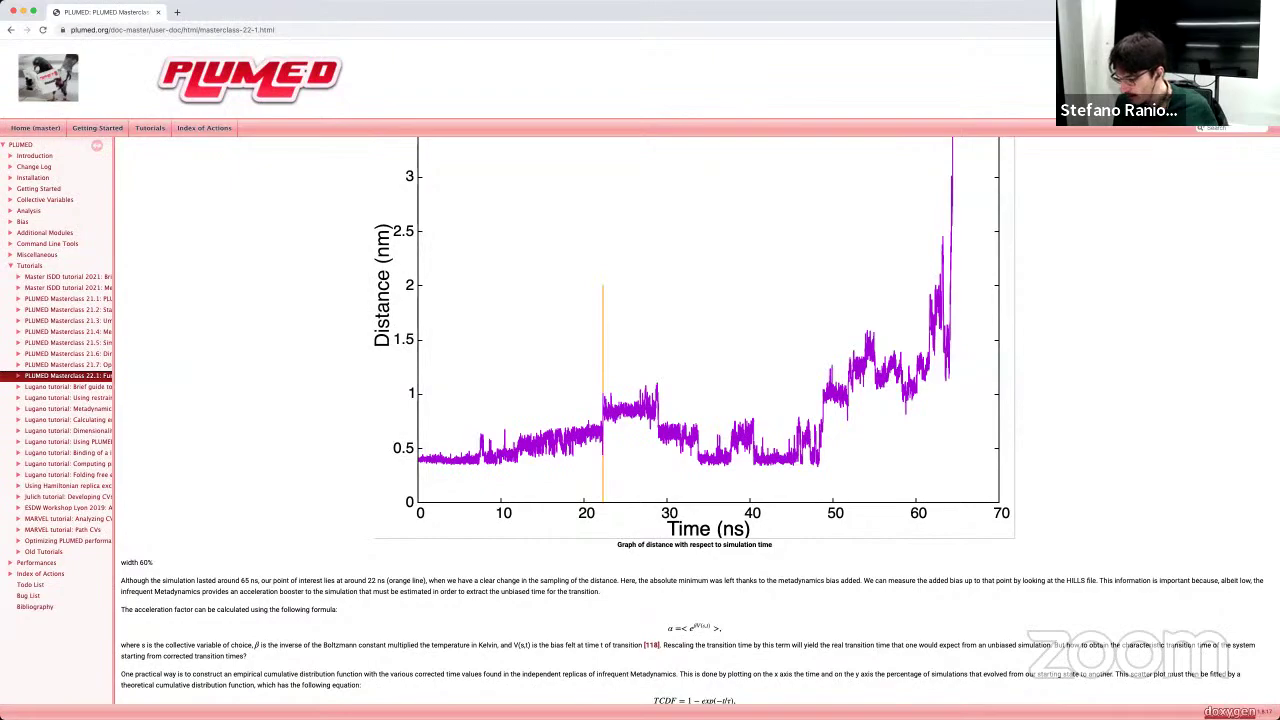
{"action": "key", "text": "super+Tab"}
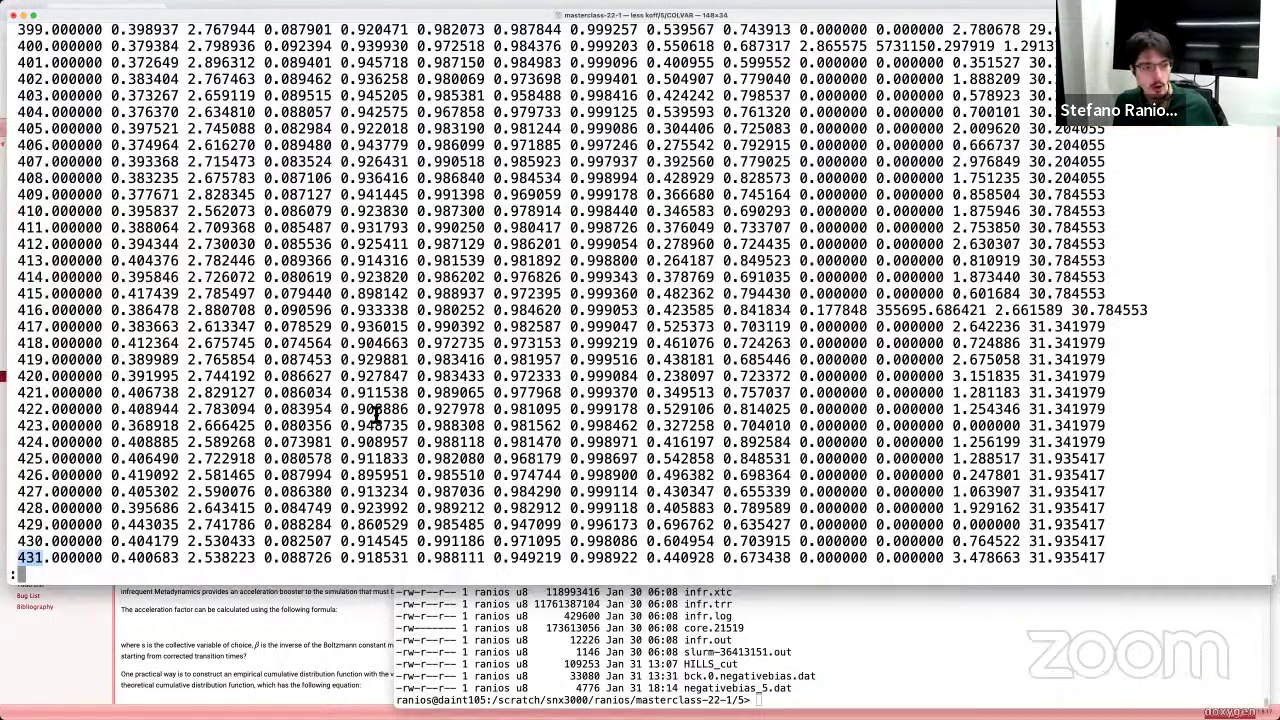
{"action": "key", "text": "d"}
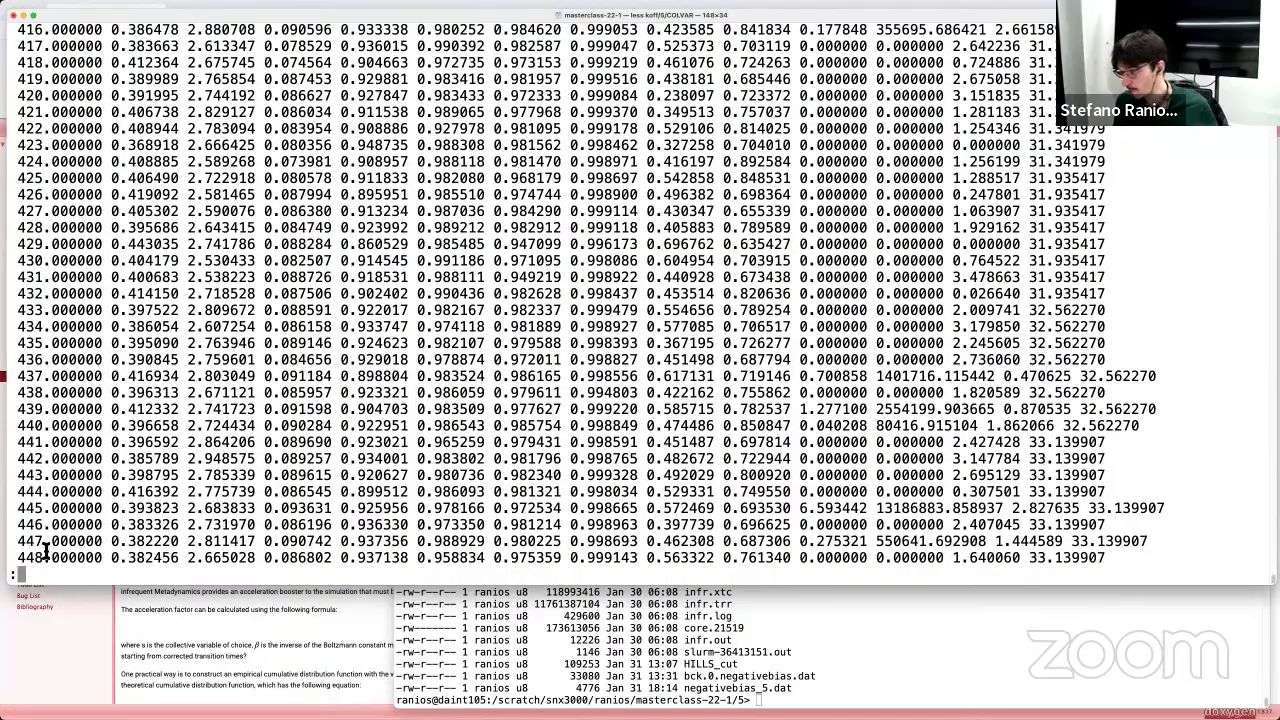
{"action": "scroll", "coordinate": [44, 548], "scroll_direction": "down", "scroll_amount": 20}
Step: Jump to the final COLVAR rows near step 64000, then bring up infrequent.m in MATLAB
{"action": "scroll", "coordinate": [40, 548], "scroll_direction": "down", "scroll_amount": 20}
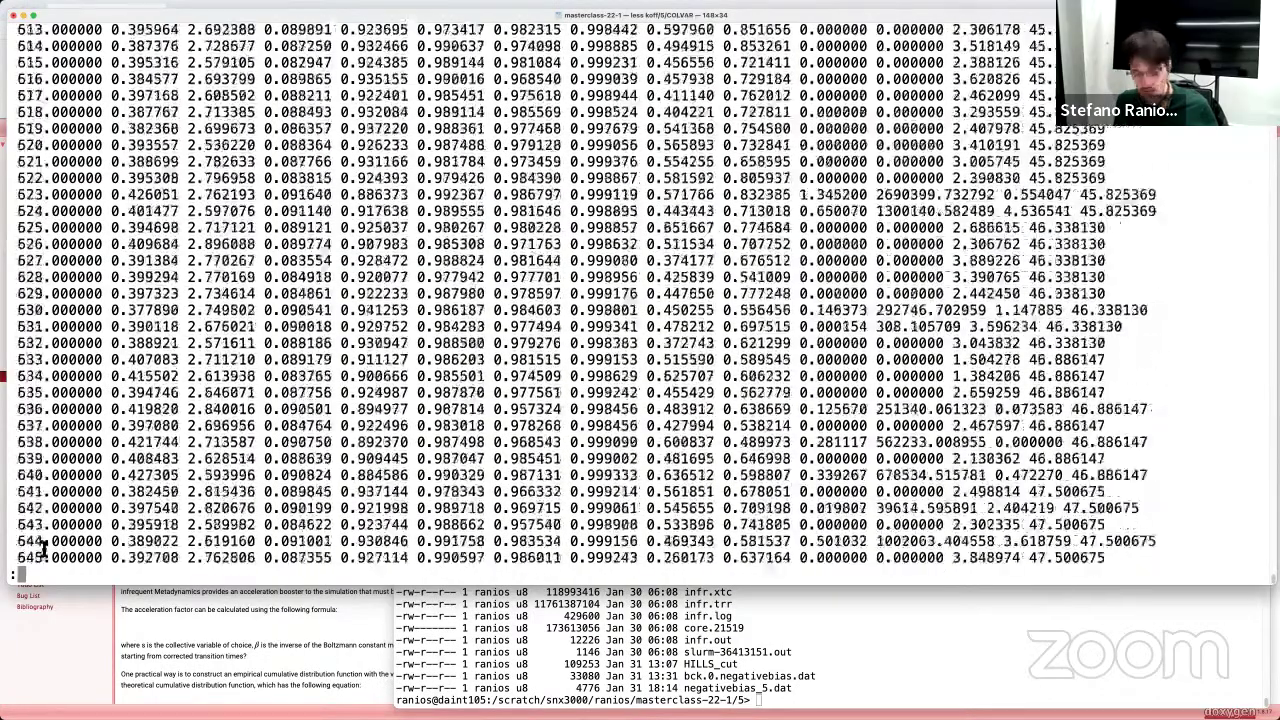
{"action": "key", "text": "shift+g"}
{"action": "scroll", "coordinate": [47, 548], "scroll_direction": "up", "scroll_amount": 3}
{"action": "scroll", "coordinate": [47, 541], "scroll_direction": "up", "scroll_amount": 20}
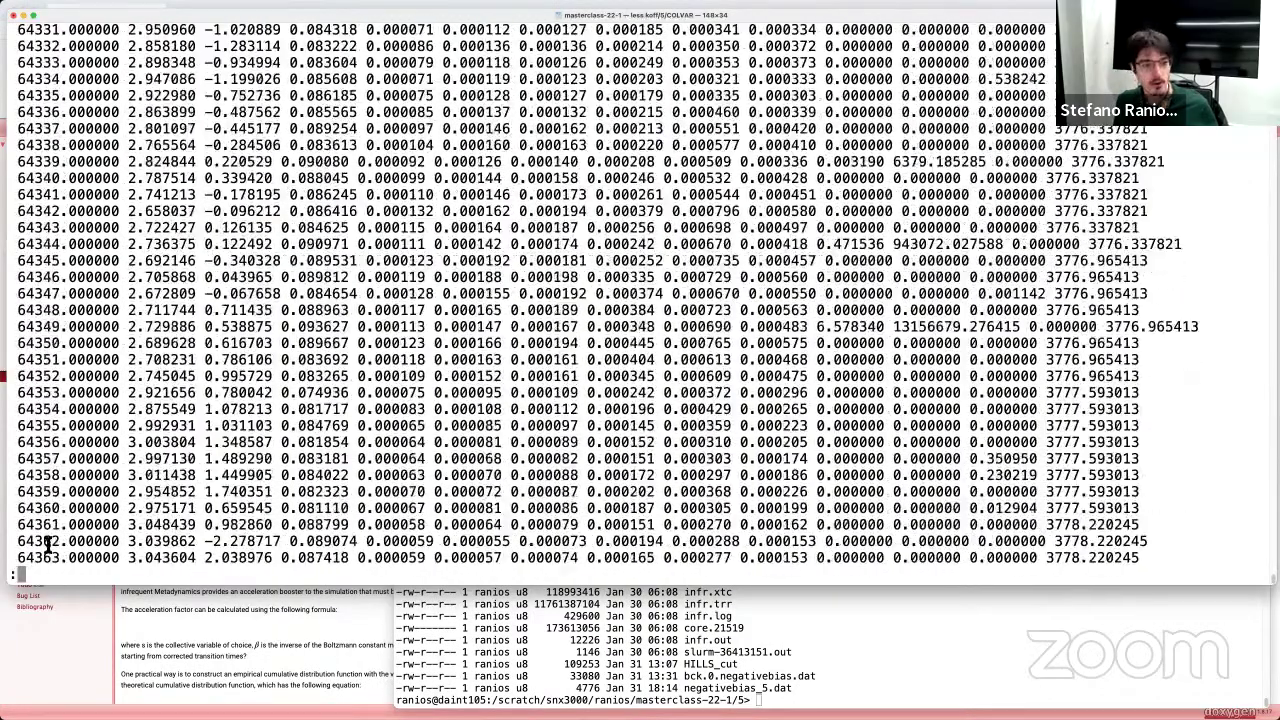
{"action": "scroll", "coordinate": [47, 541], "scroll_direction": "up", "scroll_amount": 20}
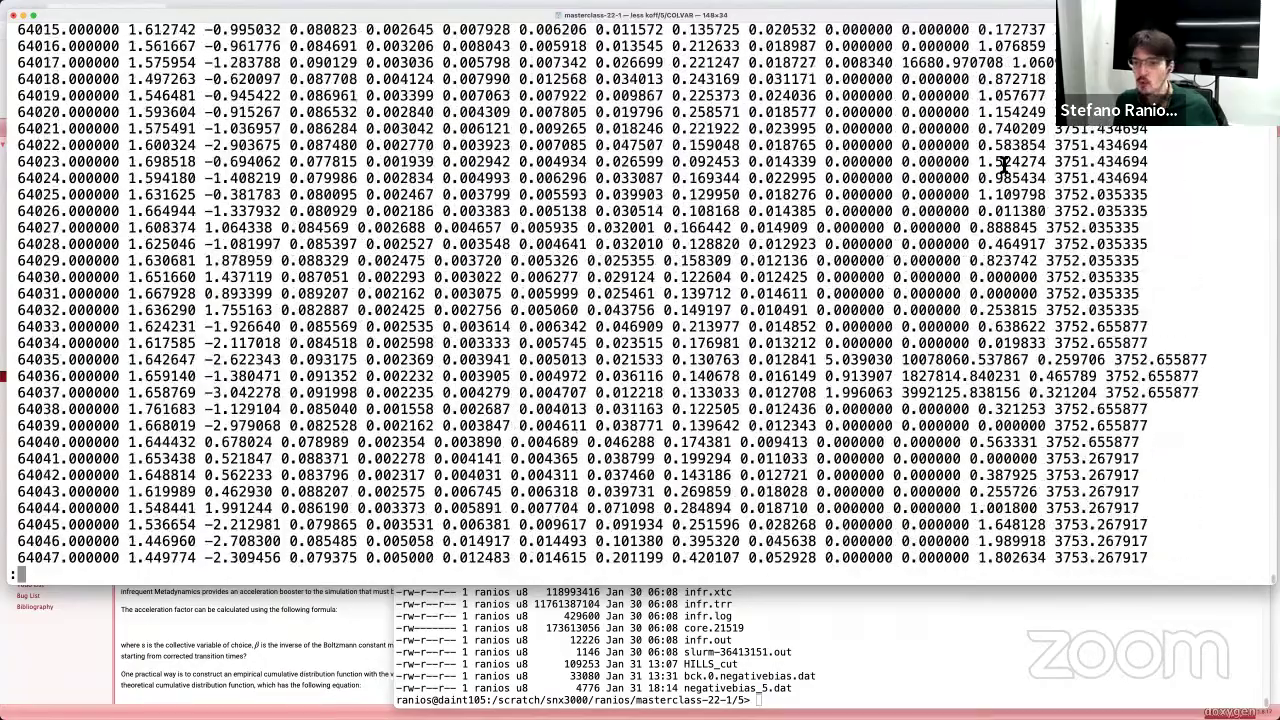
{"action": "scroll", "coordinate": [1003, 168], "scroll_direction": "up", "scroll_amount": 20}
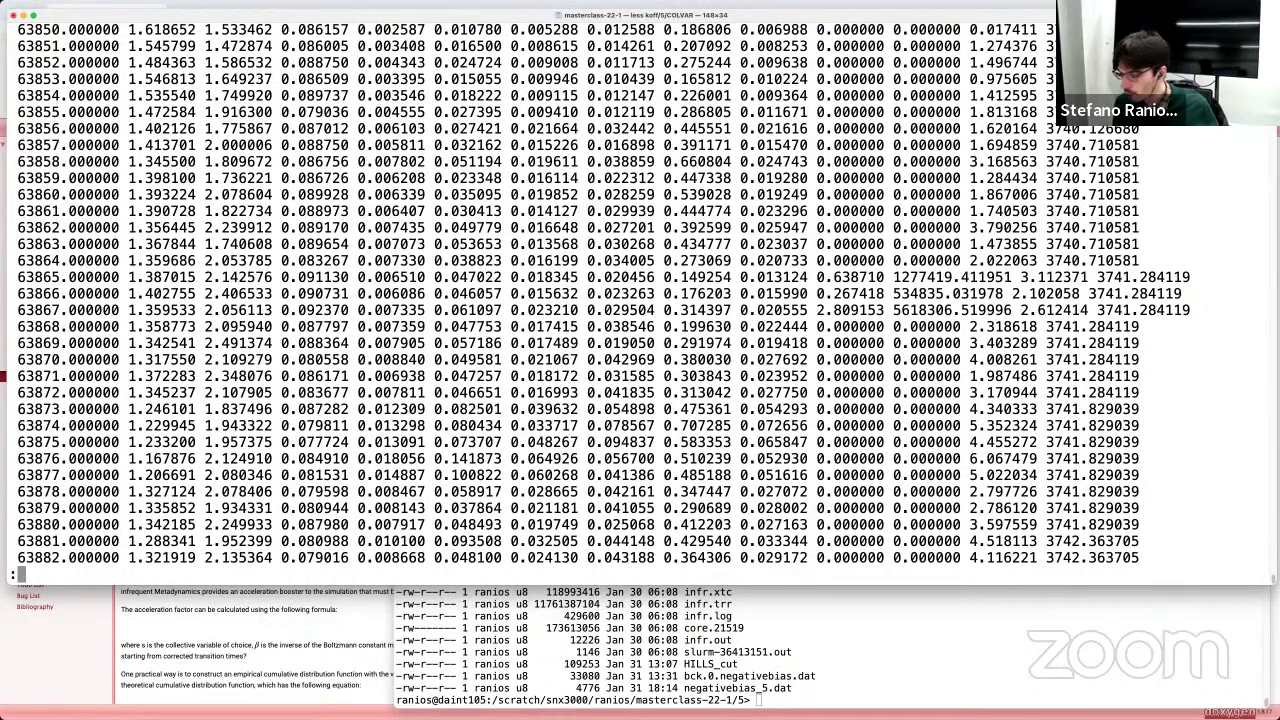
{"action": "left_click", "coordinate": [1231, 603]}
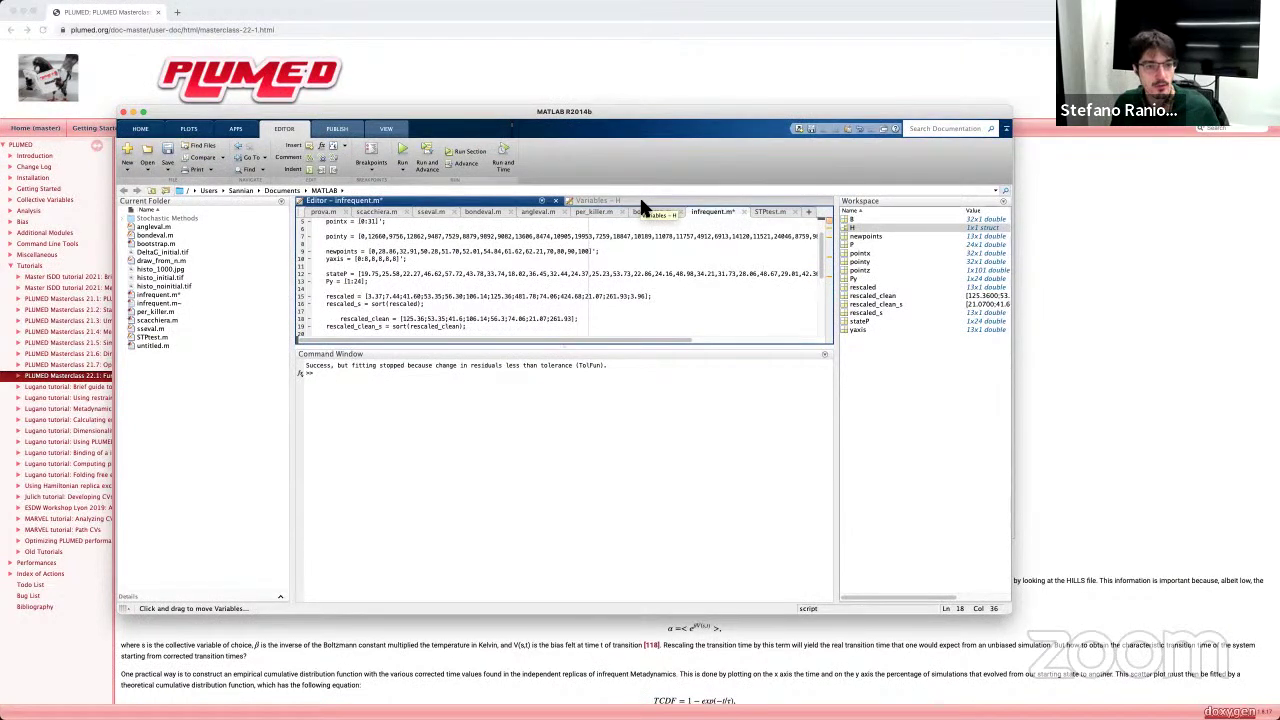
Step: Change the separator between 53.35 and 41.6 to ';' and highlight the rescaled values on line 15
{"action": "key", "text": "BackSpace"}
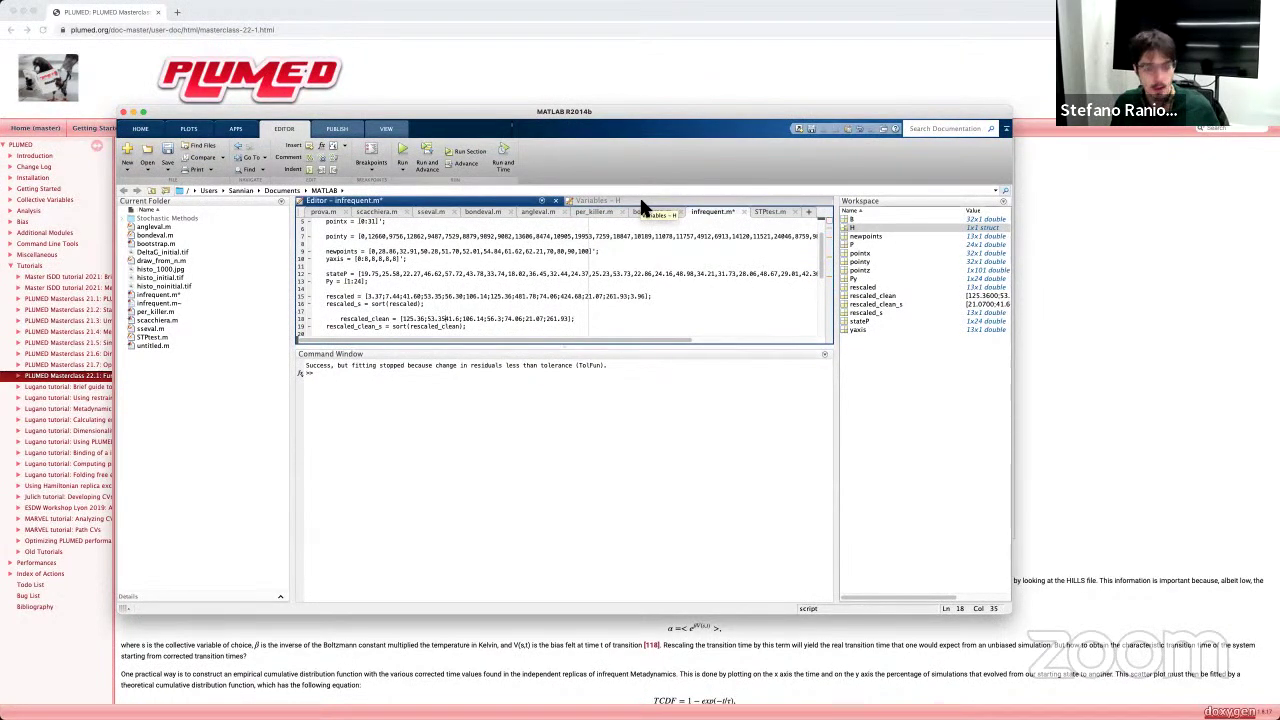
{"action": "type", "text": ";"}
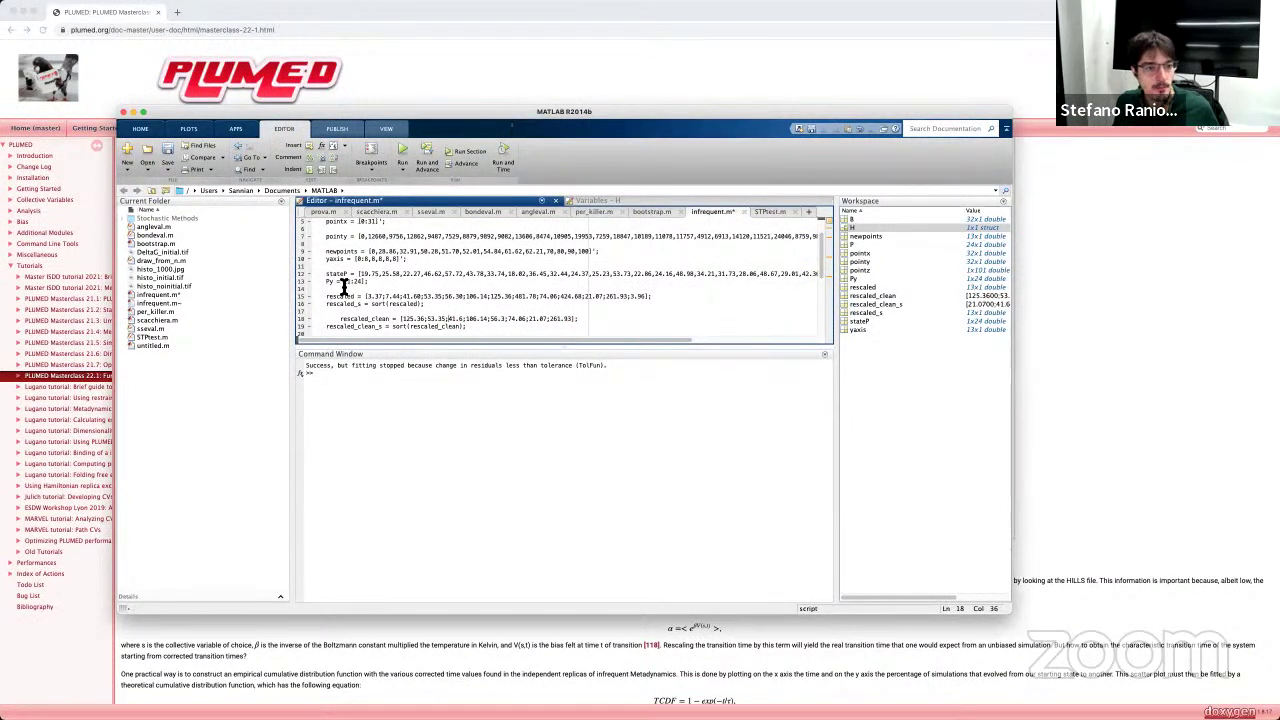
{"action": "scroll", "coordinate": [362, 272], "scroll_direction": "down", "scroll_amount": 2}
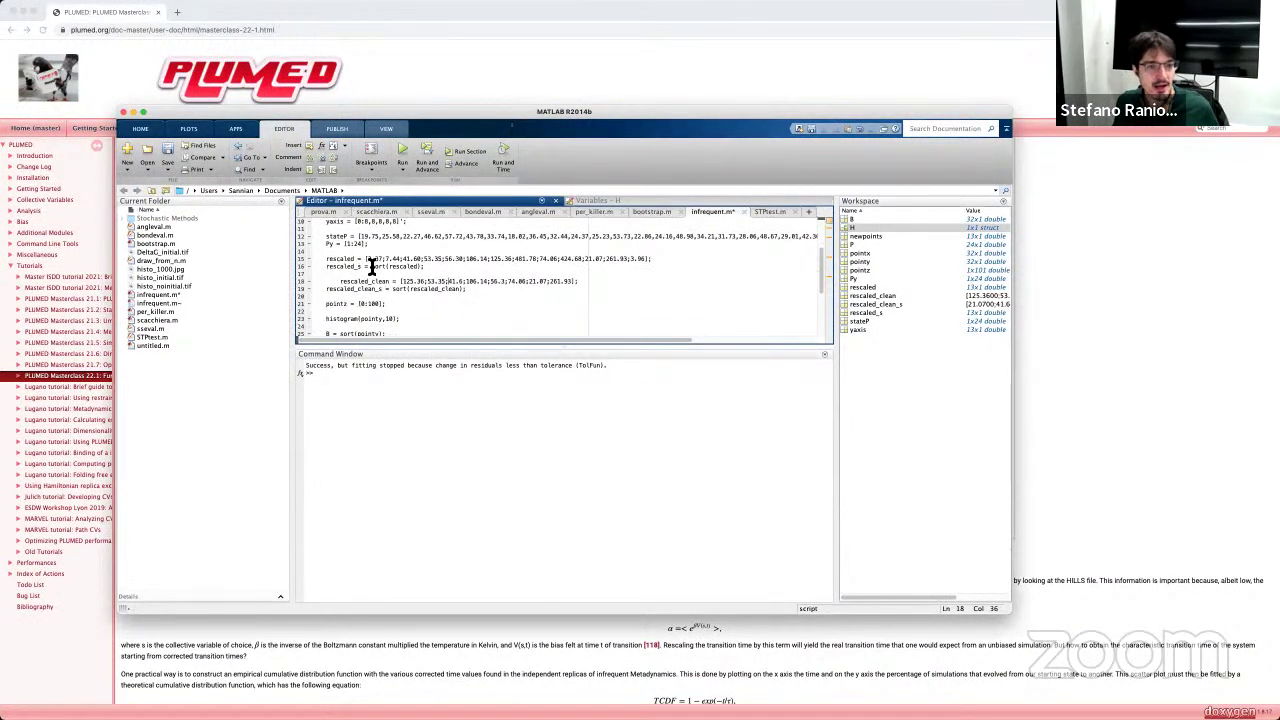
{"action": "left_click_drag", "start_coordinate": [367, 260], "coordinate": [644, 266]}
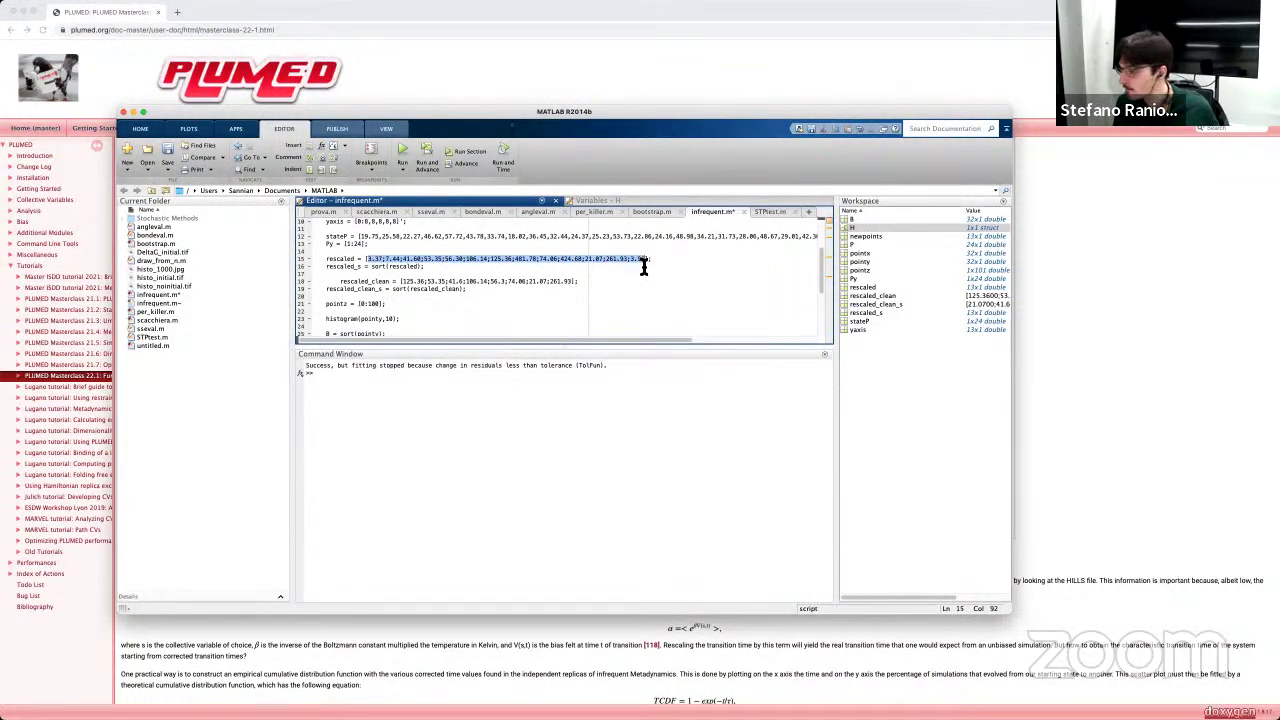
{"action": "left_click", "coordinate": [372, 263]}
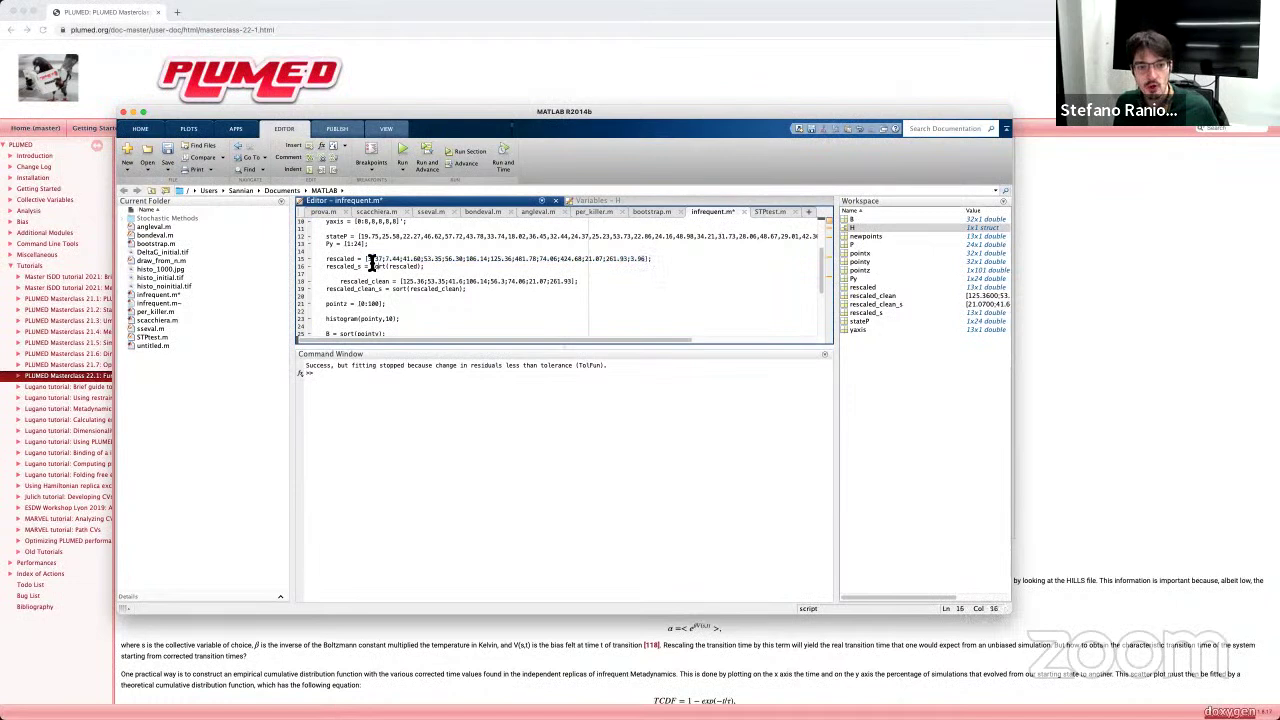
{"action": "left_click_drag", "start_coordinate": [368, 261], "coordinate": [646, 260]}
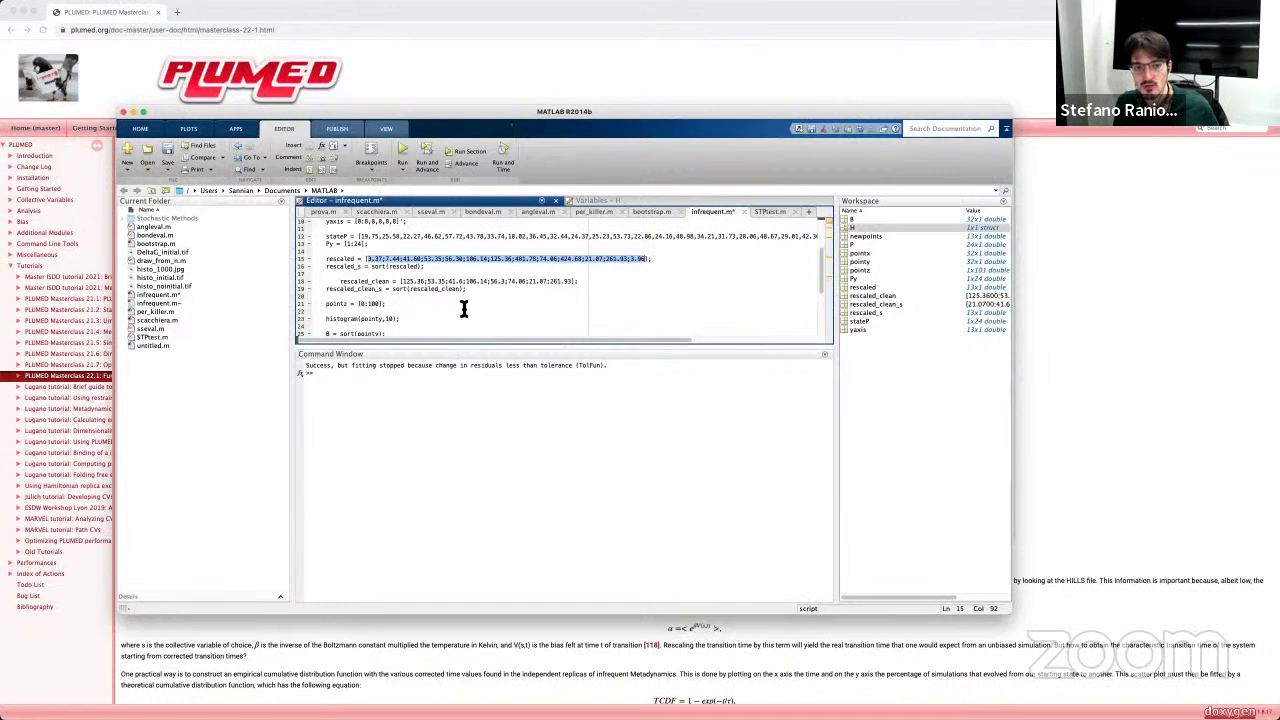
{"action": "left_click", "coordinate": [615, 690]}
{"action": "scroll", "coordinate": [706, 608], "scroll_direction": "down", "scroll_amount": 2}
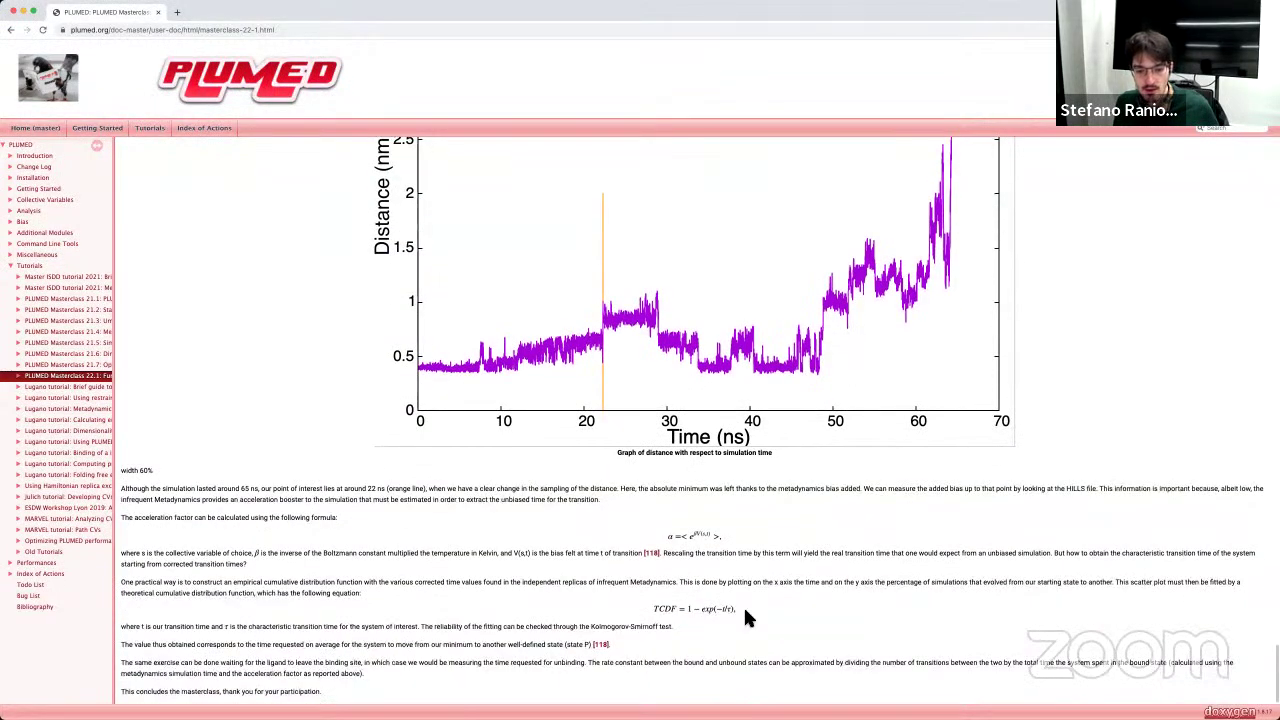
Step: Highlight the 1 − exp(−t/τ) part of the TCDF formula, then return to MATLAB
{"action": "left_click_drag", "start_coordinate": [735, 612], "coordinate": [688, 611]}
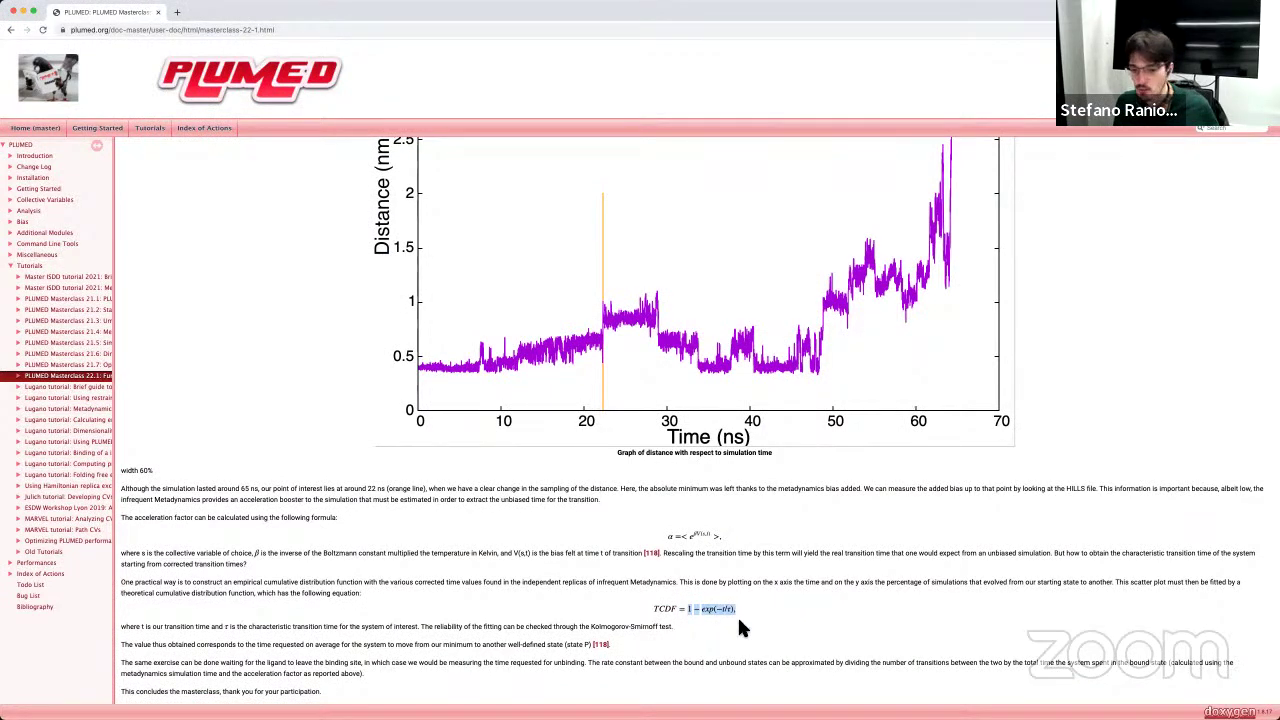
{"action": "left_click", "coordinate": [689, 610]}
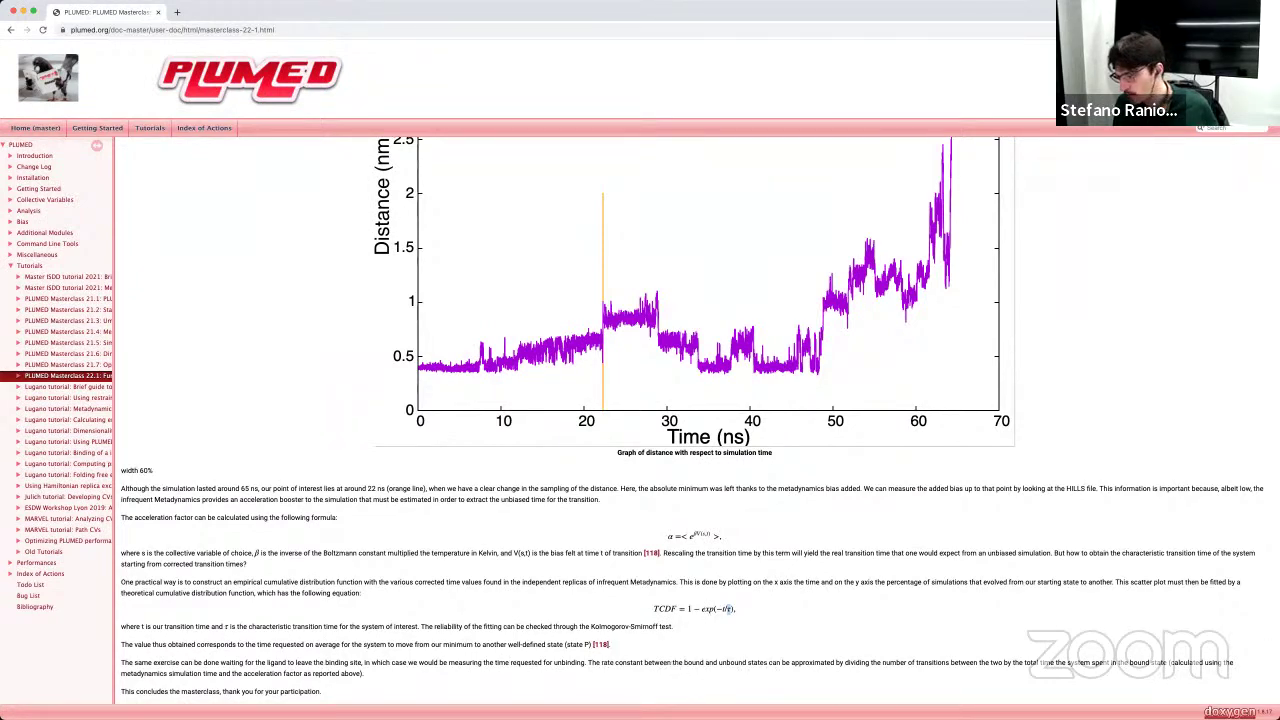
{"action": "key", "text": "super+Tab"}
{"action": "scroll", "coordinate": [524, 294], "scroll_direction": "up", "scroll_amount": 1}
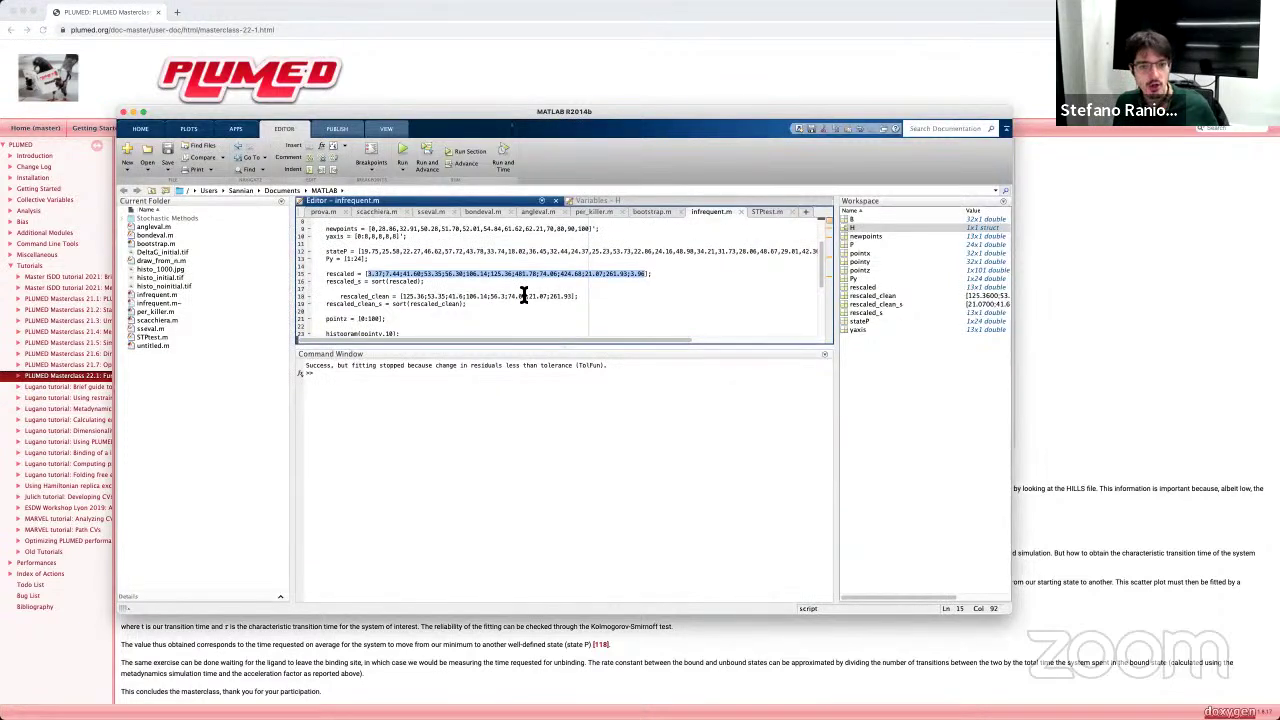
{"action": "scroll", "coordinate": [524, 294], "scroll_direction": "down", "scroll_amount": 5}
{"action": "scroll", "coordinate": [449, 300], "scroll_direction": "down", "scroll_amount": 1}
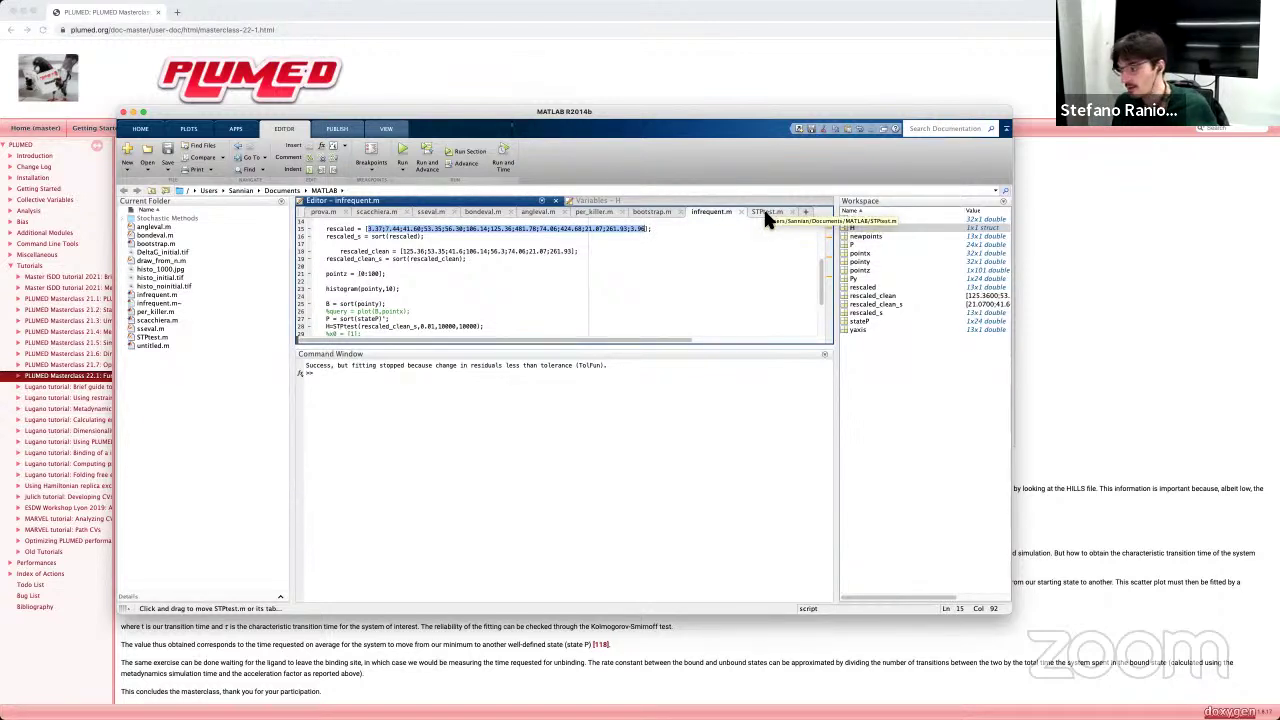
{"action": "left_click", "coordinate": [765, 213]}
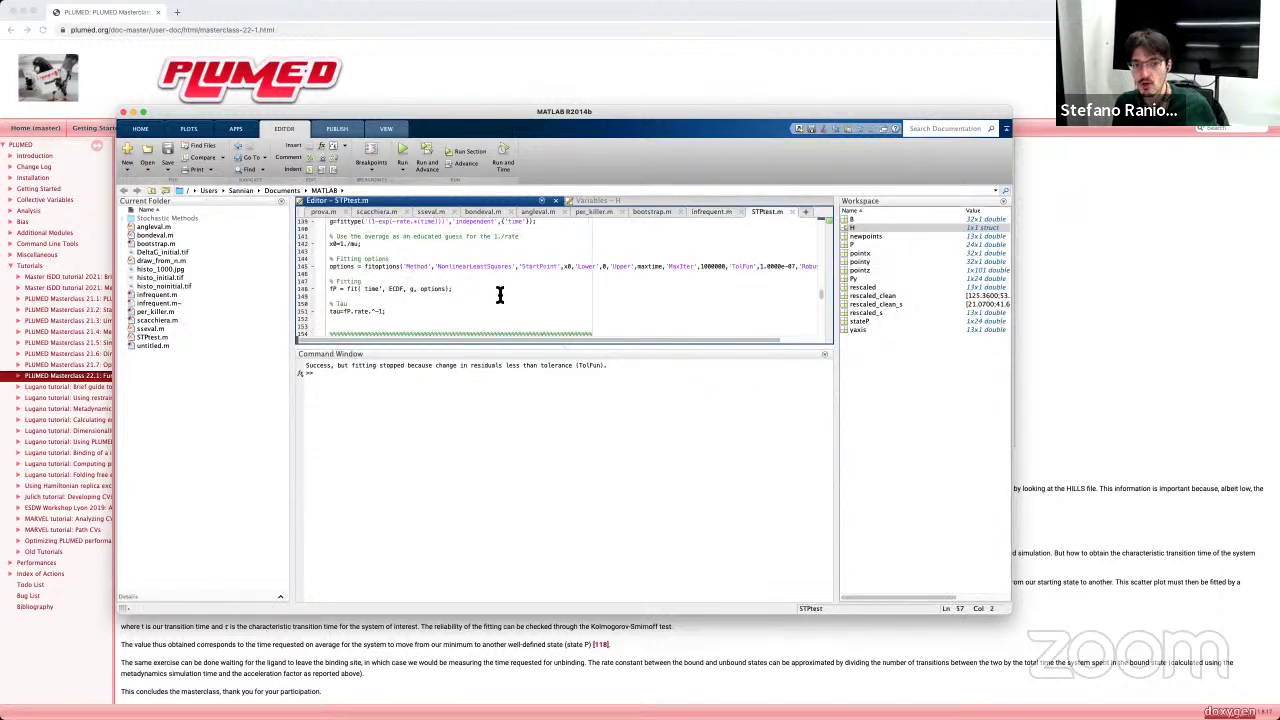
{"action": "scroll", "coordinate": [500, 295], "scroll_direction": "up", "scroll_amount": 1}
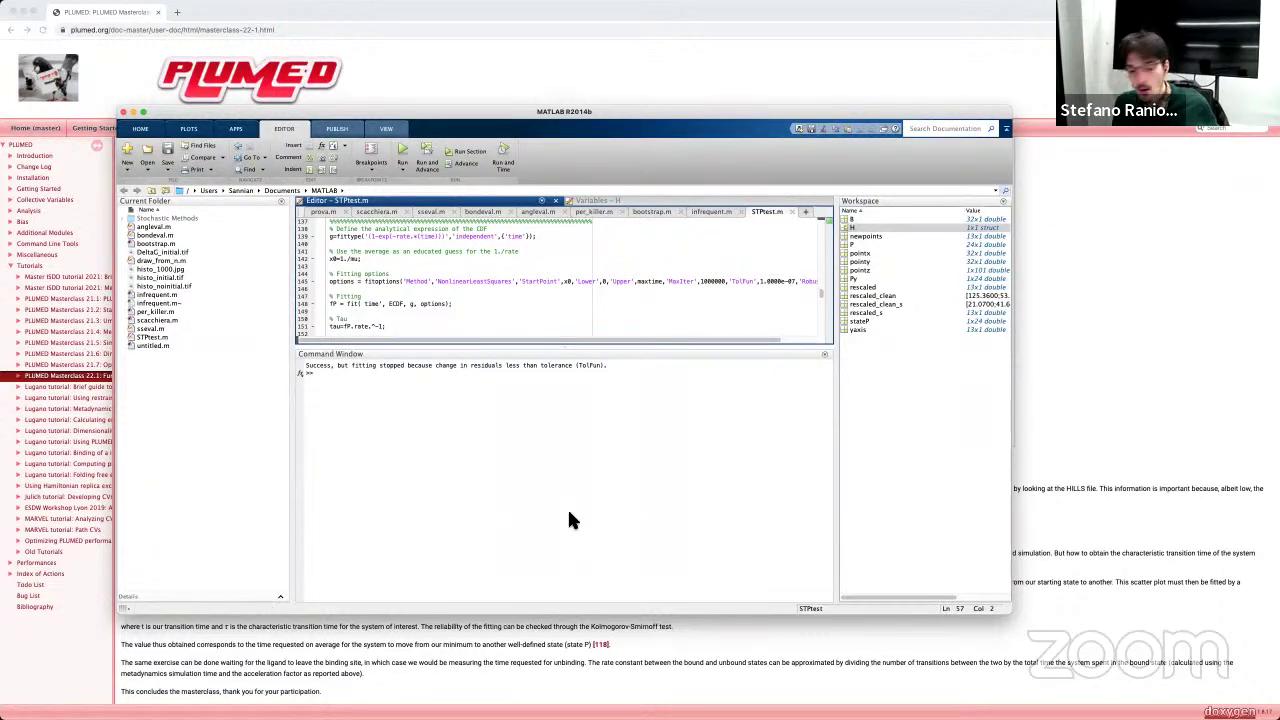
{"action": "left_click_drag", "start_coordinate": [587, 131], "coordinate": [590, 26]}
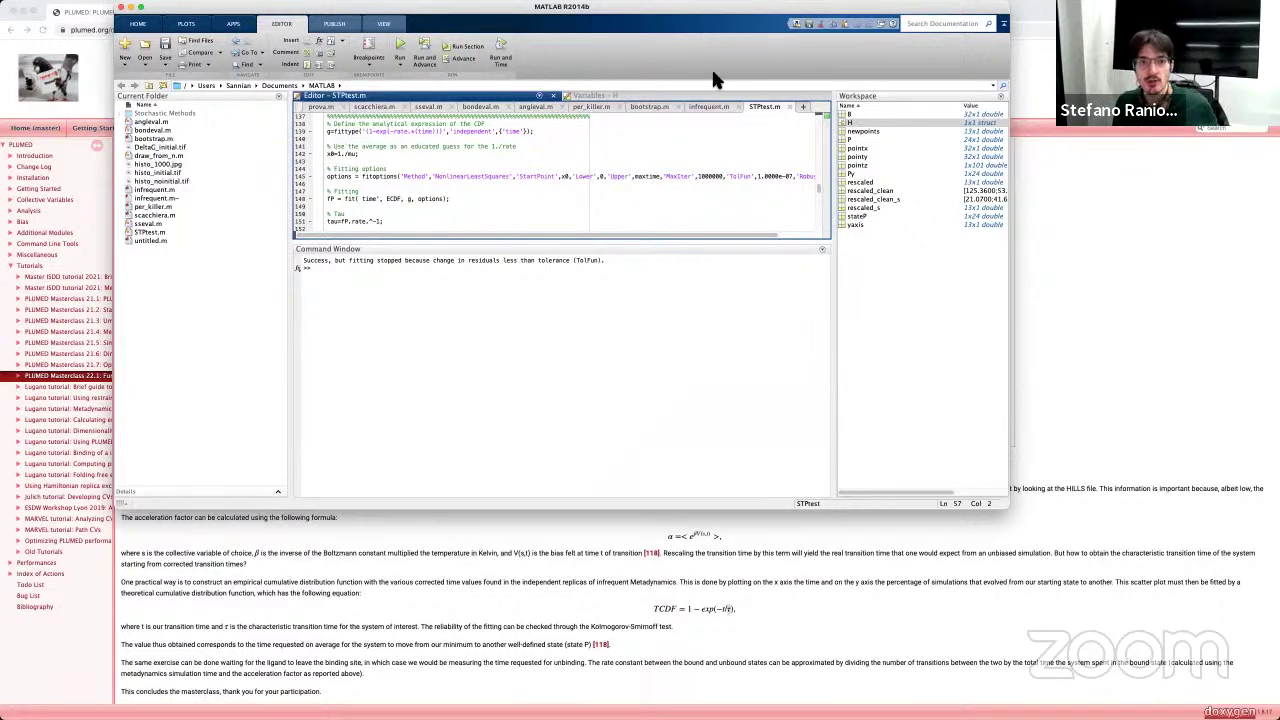
{"action": "left_click_drag", "start_coordinate": [401, 9], "coordinate": [427, 129]}
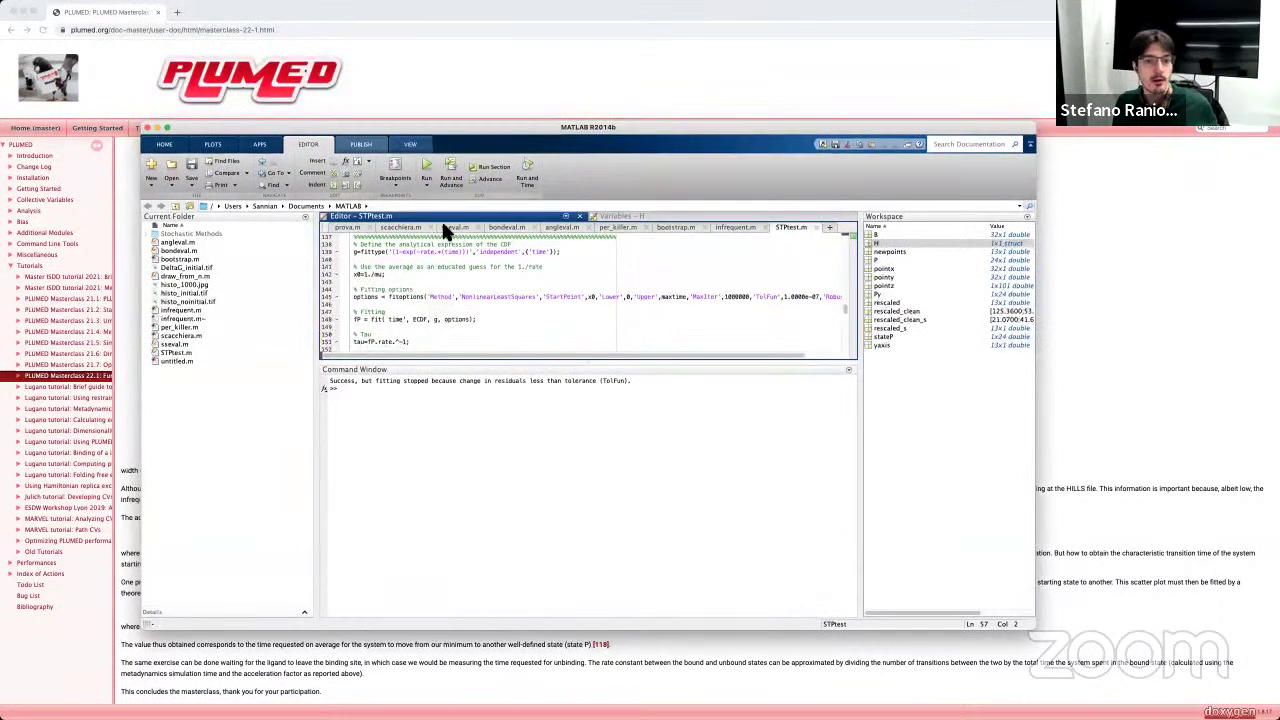
{"action": "left_click", "coordinate": [741, 225]}
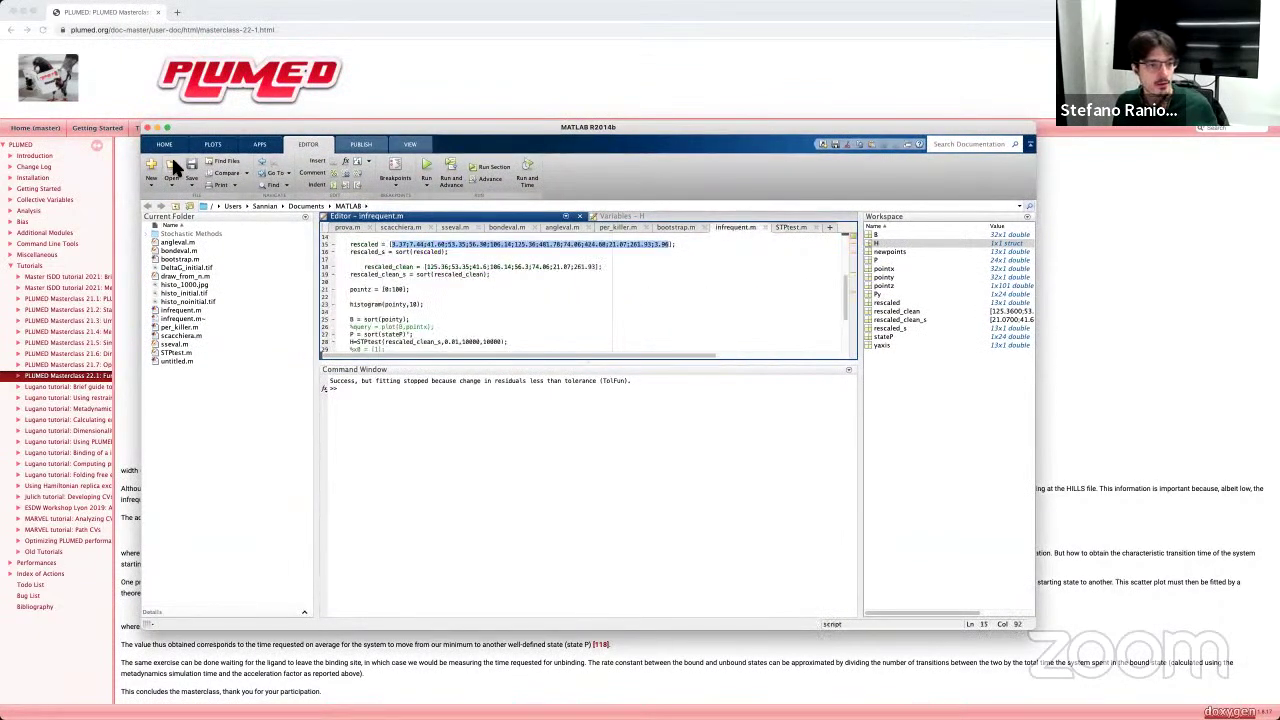
Step: Run infrequent.m to plot the fitted CDF and PDF, and move Figure 1 centre-left
{"action": "left_click", "coordinate": [428, 170]}
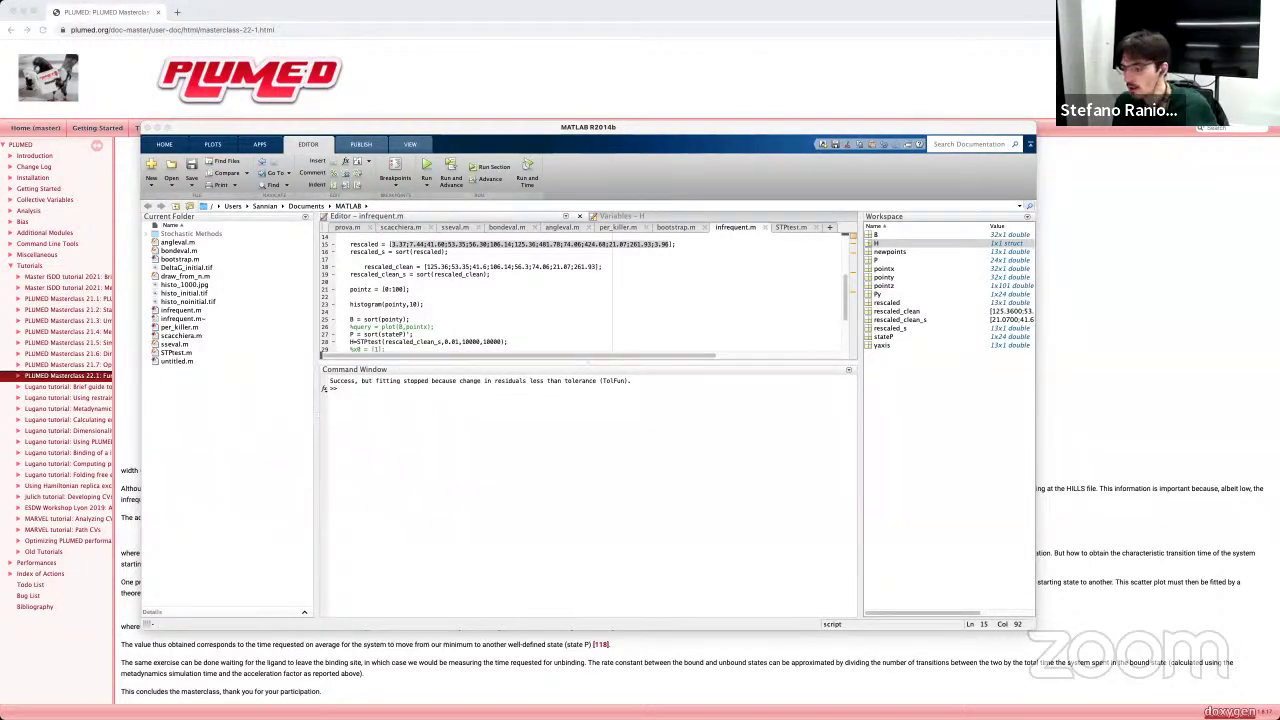
{"action": "left_click_drag", "start_coordinate": [785, 303], "coordinate": [473, 351]}
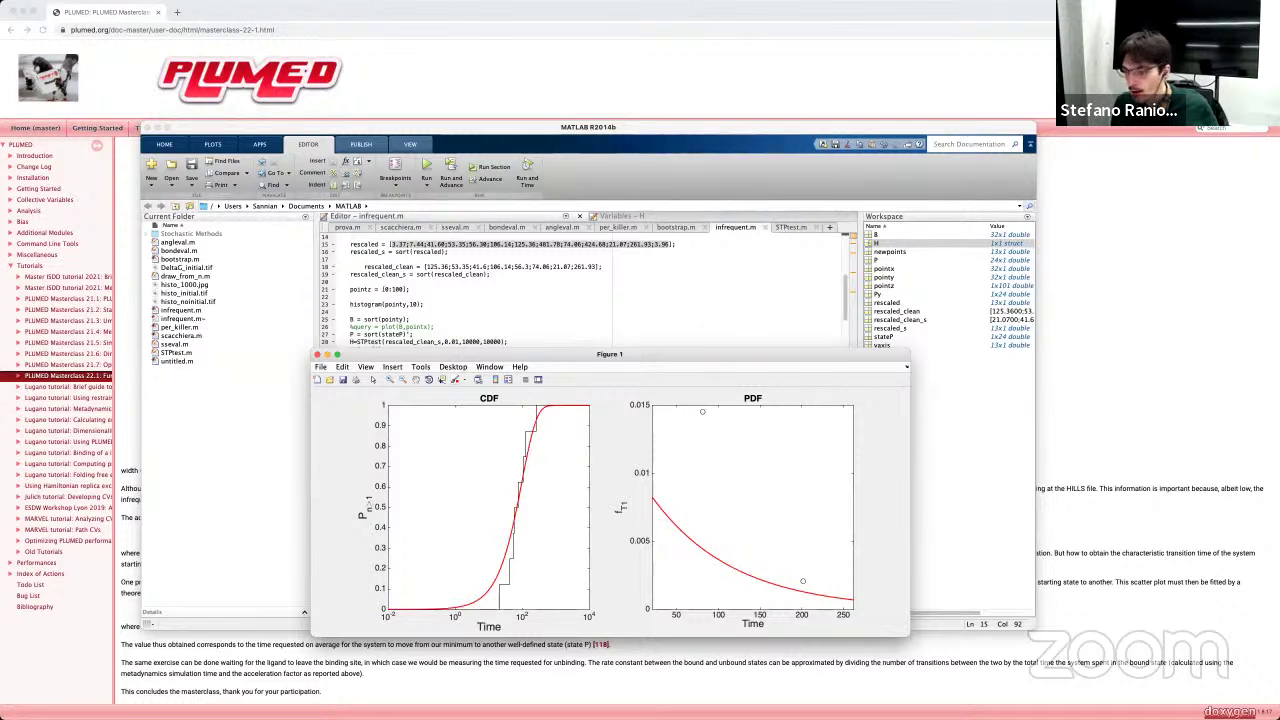
Step: Move Figure 1 aside and open struct H in the Variables editor, showing tau 97.8859
{"action": "left_click_drag", "start_coordinate": [680, 360], "coordinate": [578, 333]}
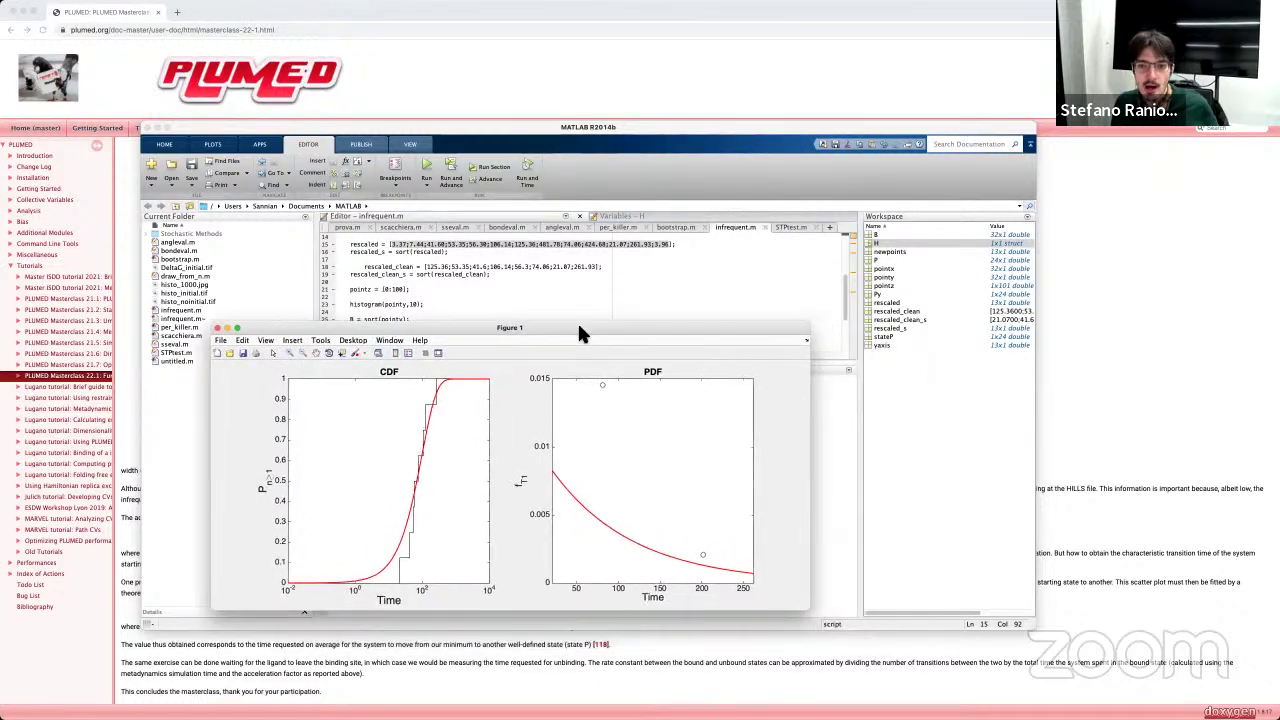
{"action": "double_click", "coordinate": [886, 243]}
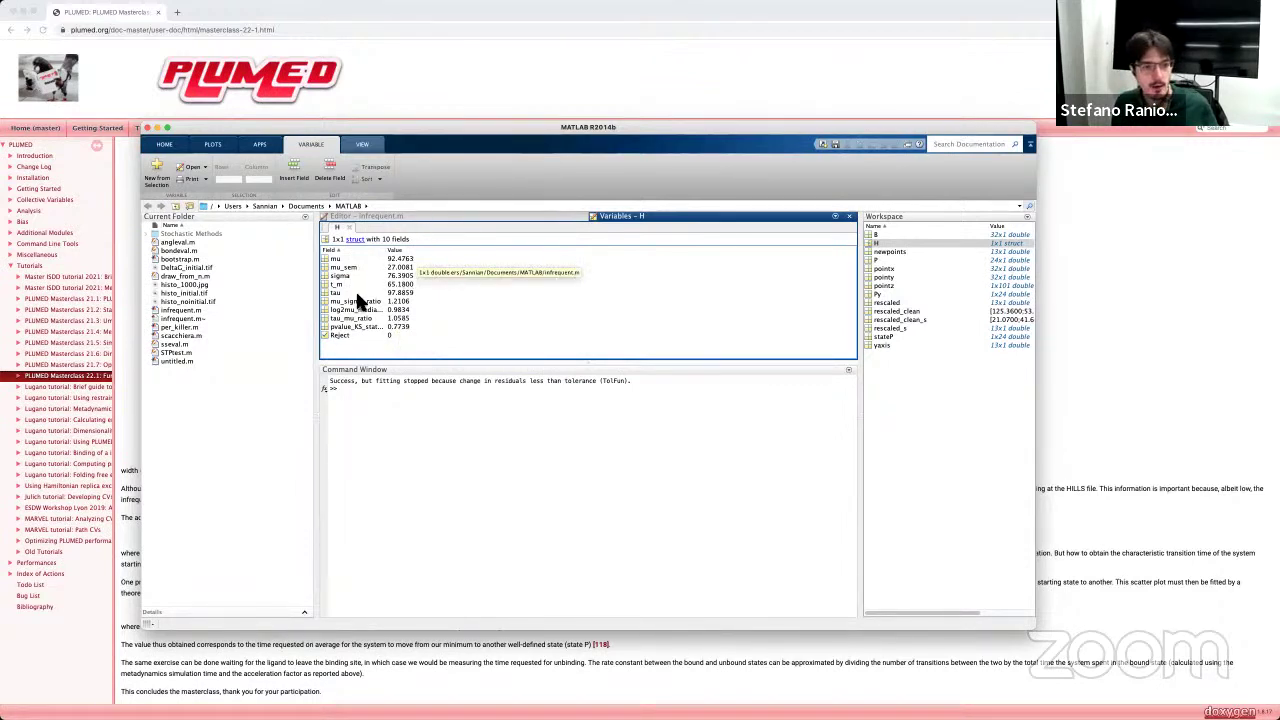
{"action": "left_click", "coordinate": [406, 292]}
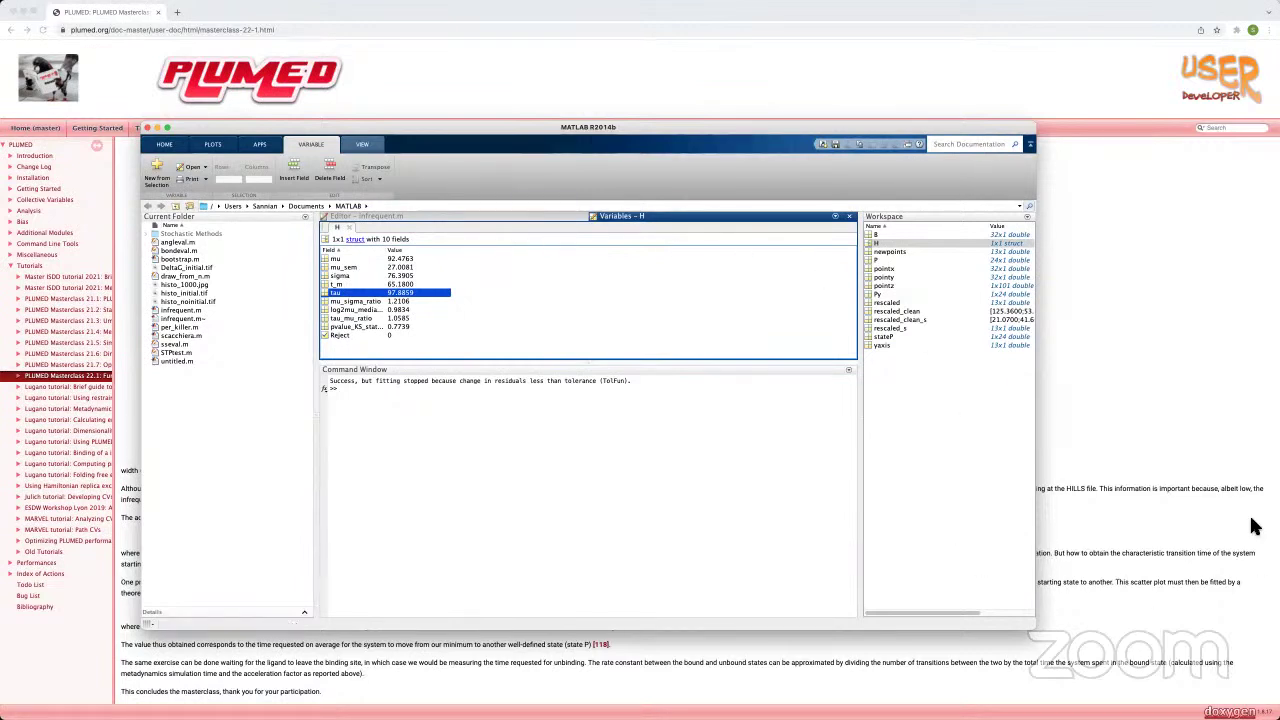
Step: Show the Bonus exercise 4 Infrequent Metadynamics input and highlight its dist DISTANCE line, then return to MATLAB
{"action": "left_click", "coordinate": [127, 423]}
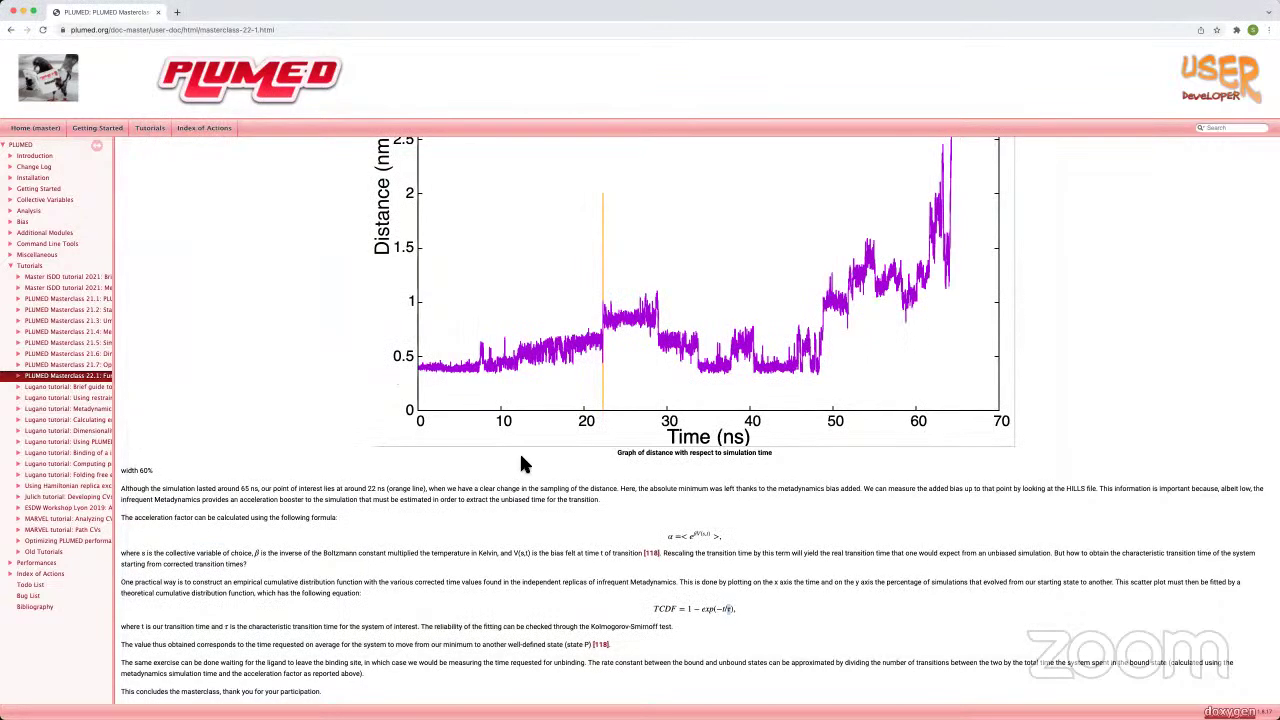
{"action": "scroll", "coordinate": [517, 455], "scroll_direction": "up", "scroll_amount": 15}
{"action": "scroll", "coordinate": [517, 465], "scroll_direction": "down", "scroll_amount": 15}
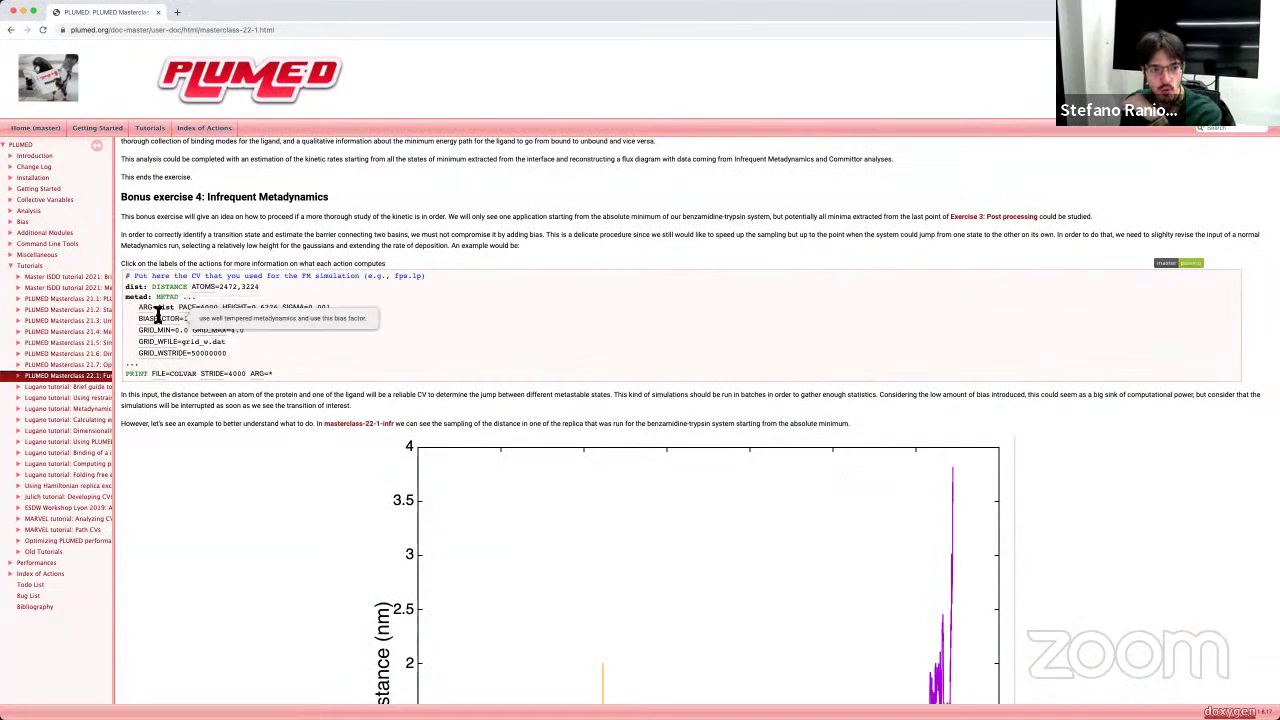
{"action": "double_click", "coordinate": [162, 308]}
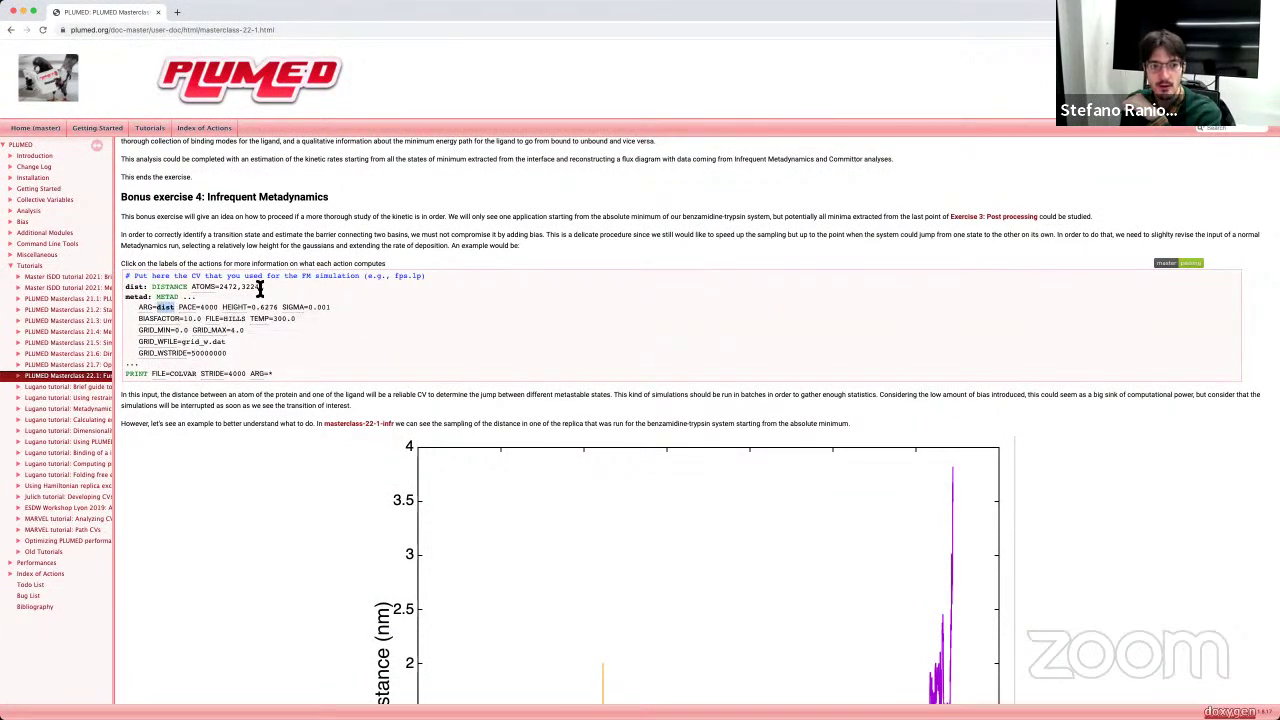
{"action": "left_click_drag", "start_coordinate": [260, 287], "coordinate": [126, 289]}
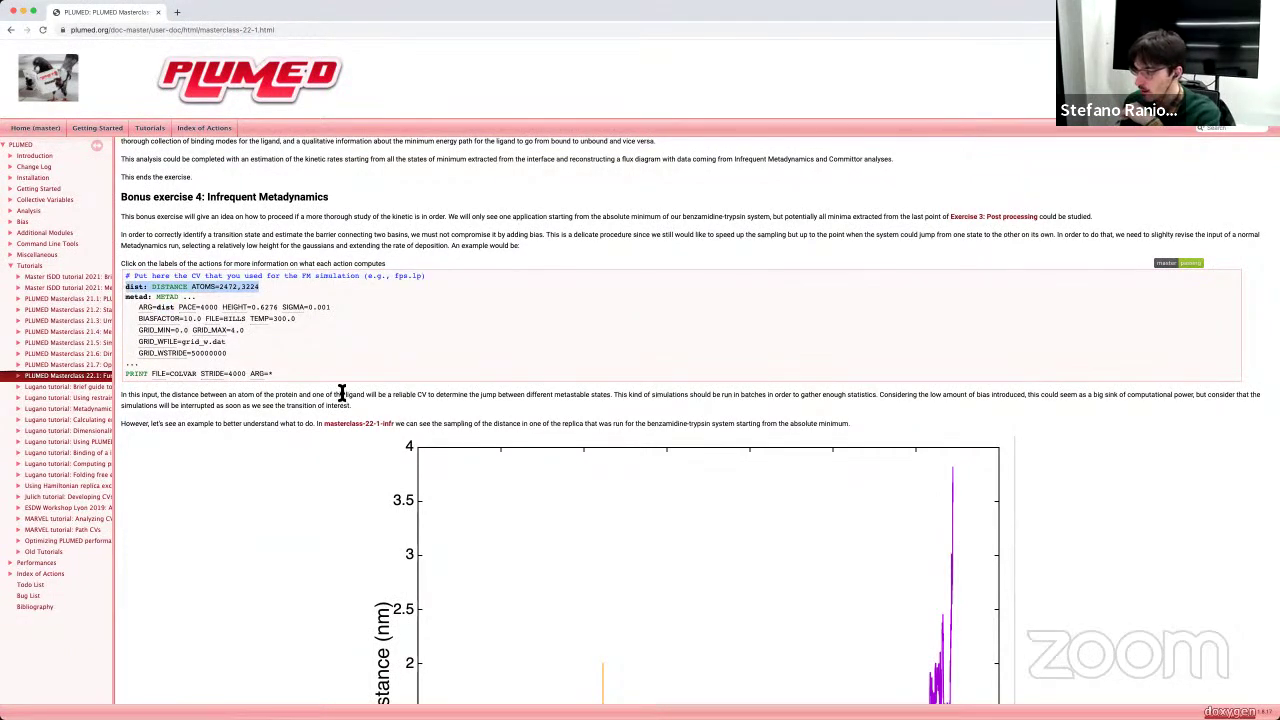
{"action": "mouse_move", "coordinate": [174, 318]}
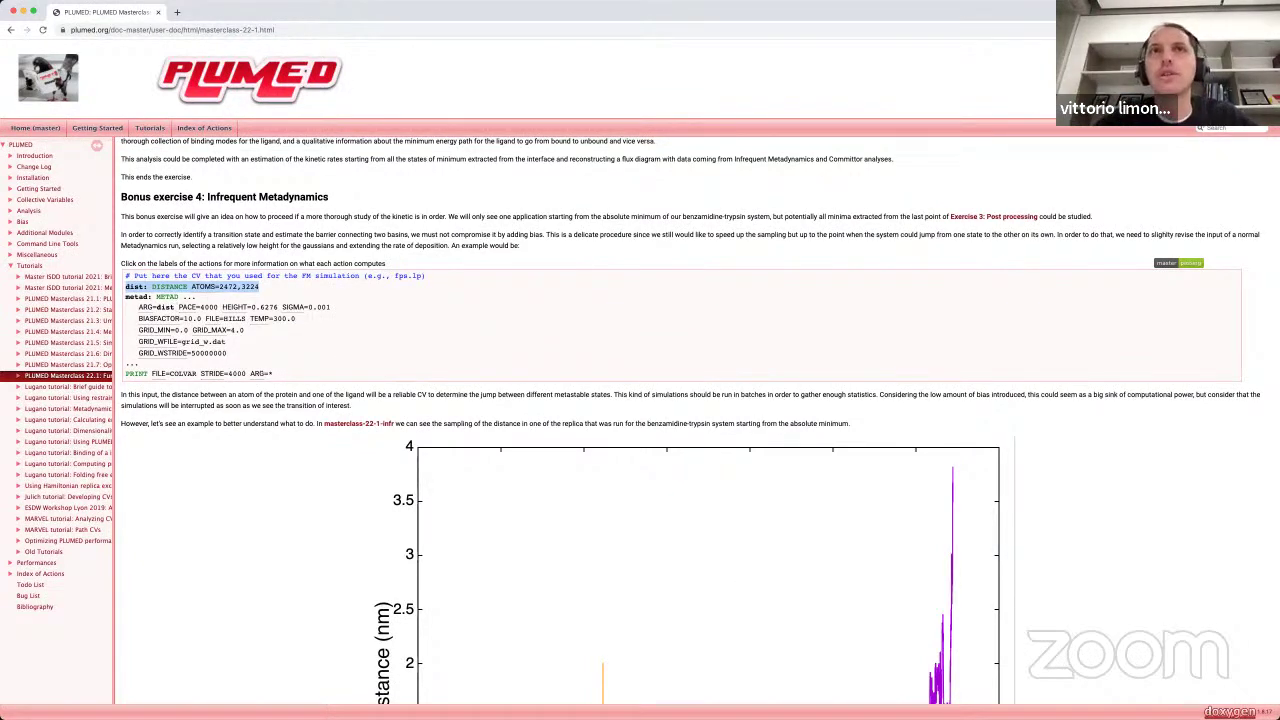
{"action": "key", "text": "super+Tab"}
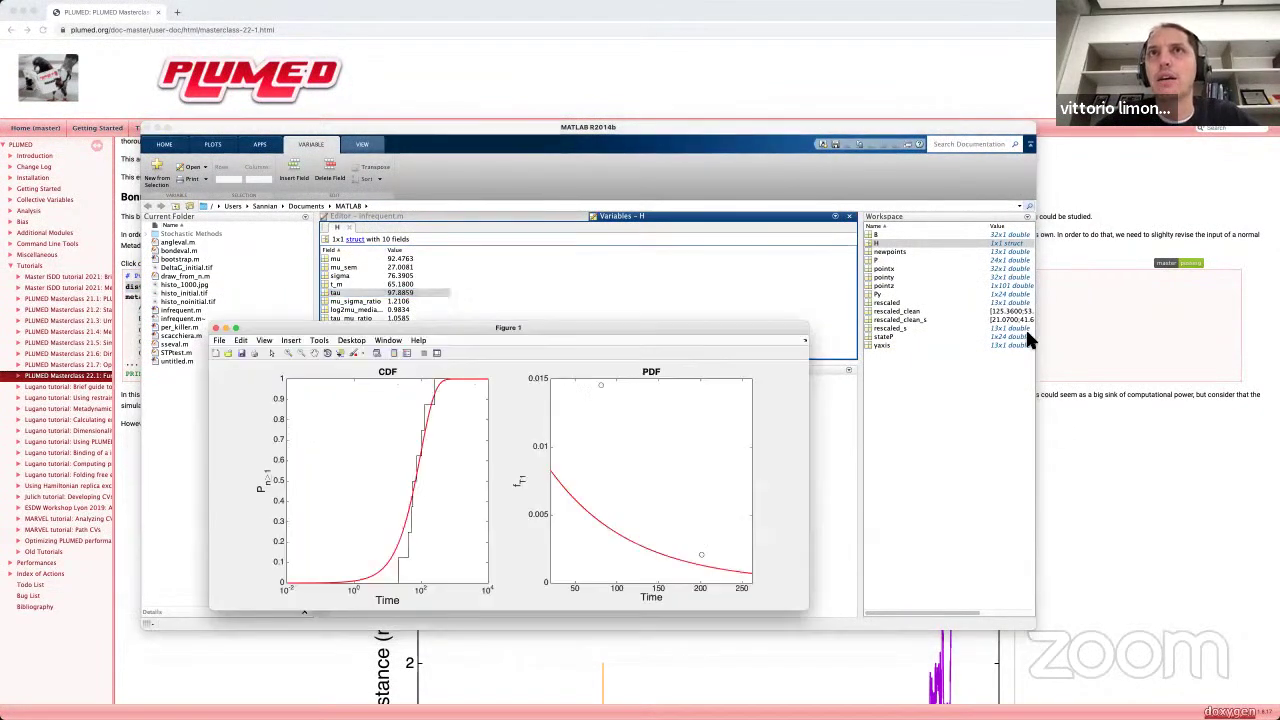
Step: Move the Figure 1 CDF/PDF plots aside to view them alongside the fit results, including tau
{"action": "left_click_drag", "start_coordinate": [591, 338], "coordinate": [791, 240]}
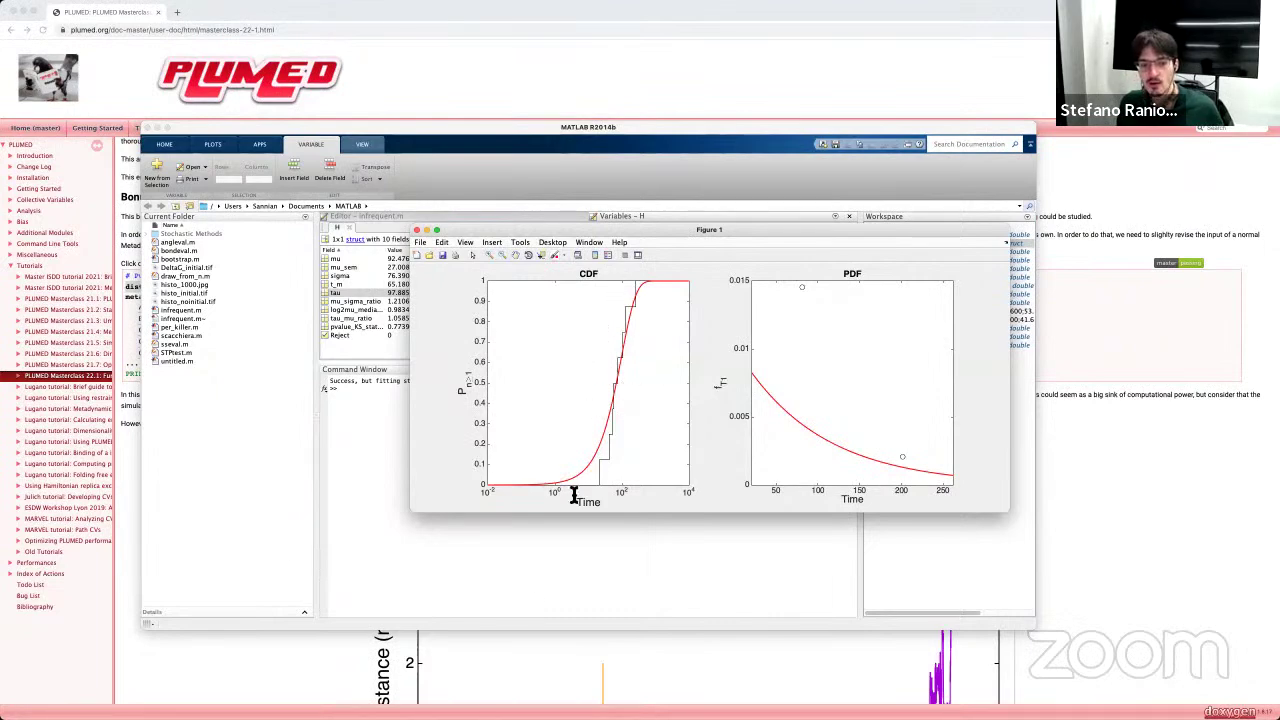
{"action": "scroll", "coordinate": [490, 677], "scroll_direction": "down", "scroll_amount": 5}
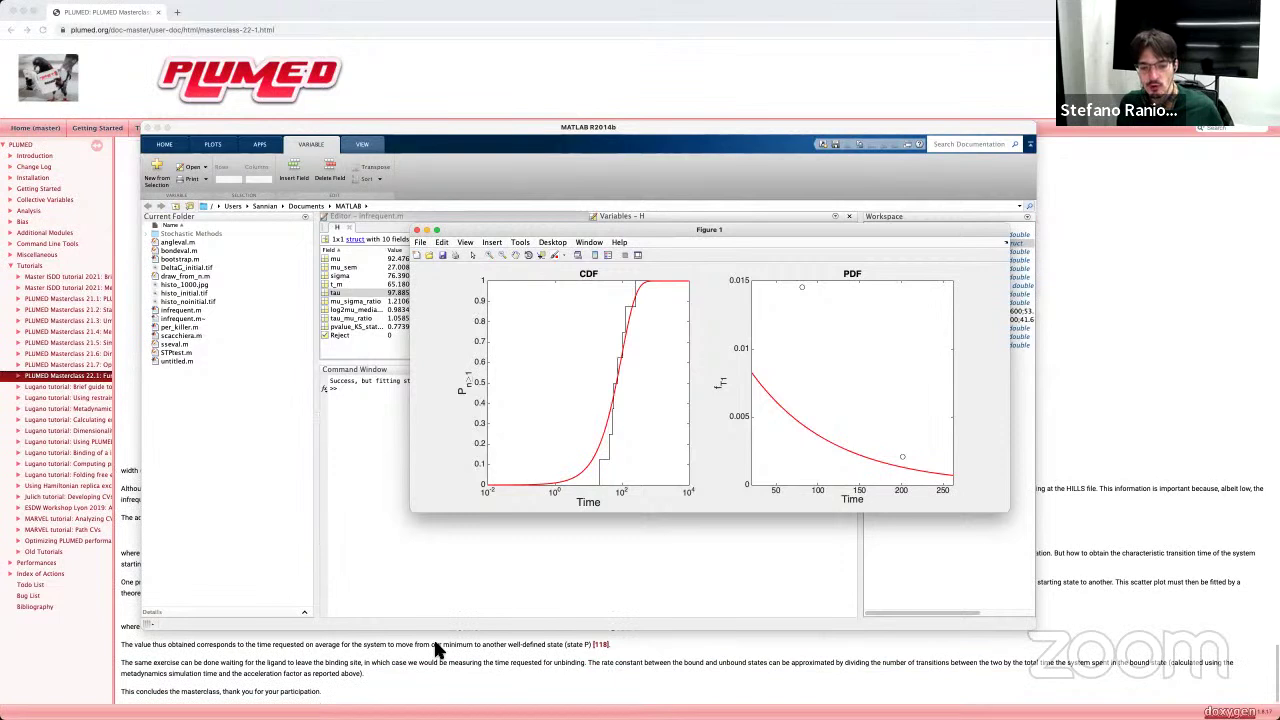